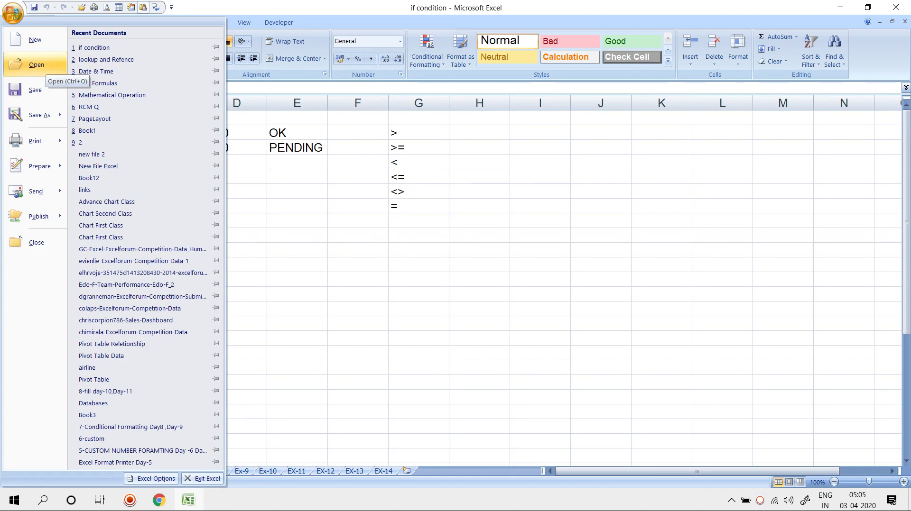
# Step: Open the "lookup and Refence" workbook from the 5-Formula Manu folder
pyautogui.click(35, 65)
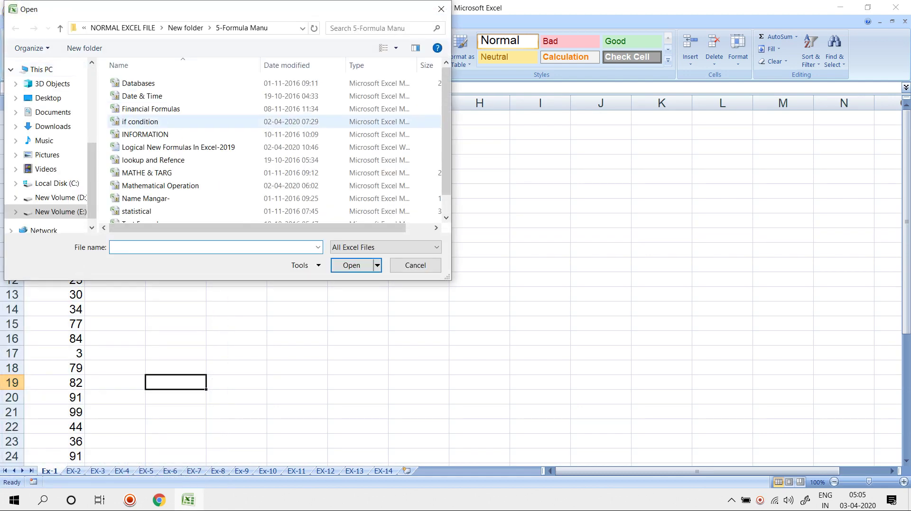
pyautogui.click(178, 148)
pyautogui.scroll(-1, 179, 143)
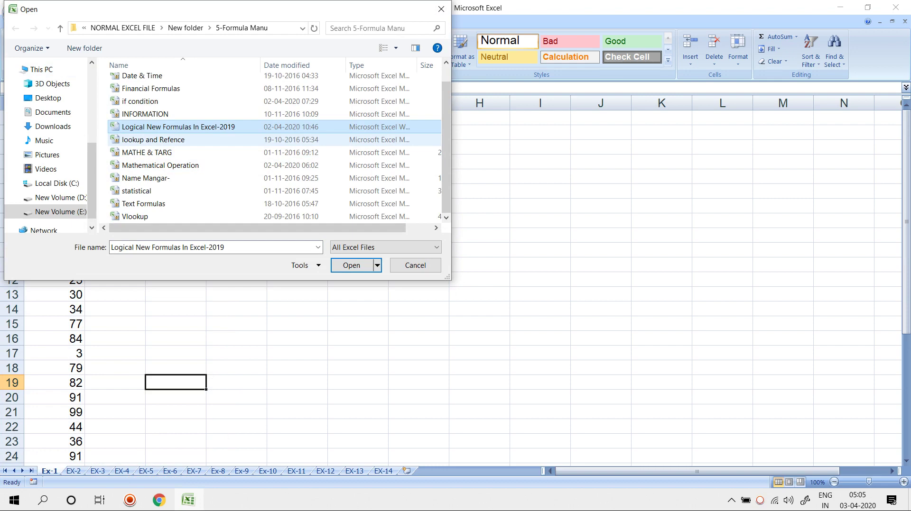
pyautogui.doubleClick(153, 140)
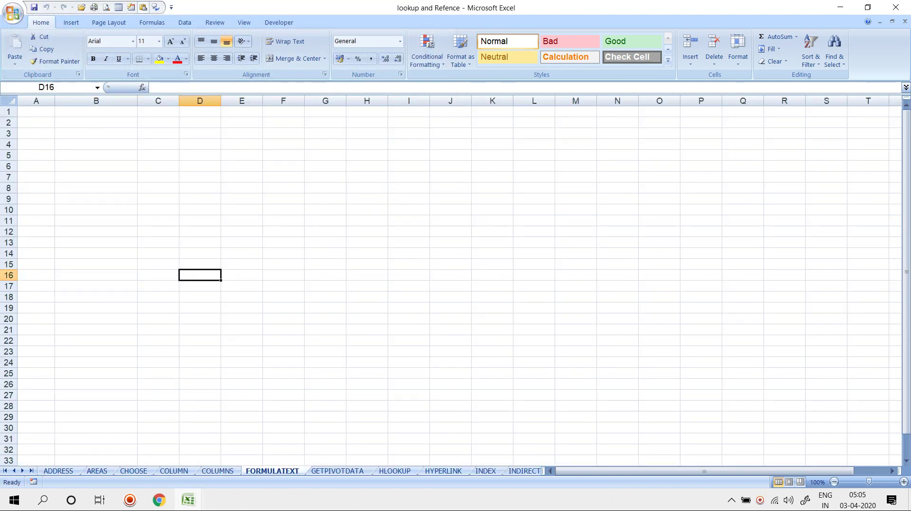
# Step: Switch to the ADDRESS sheet and display the list of Lookup & Reference functions
pyautogui.click(6, 471)
pyautogui.click(36, 462)
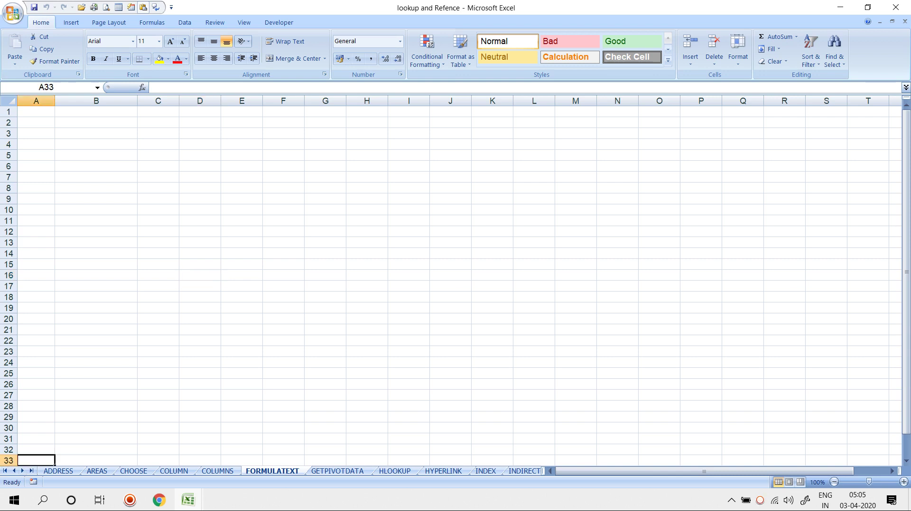
pyautogui.click(58, 471)
pyautogui.click(151, 22)
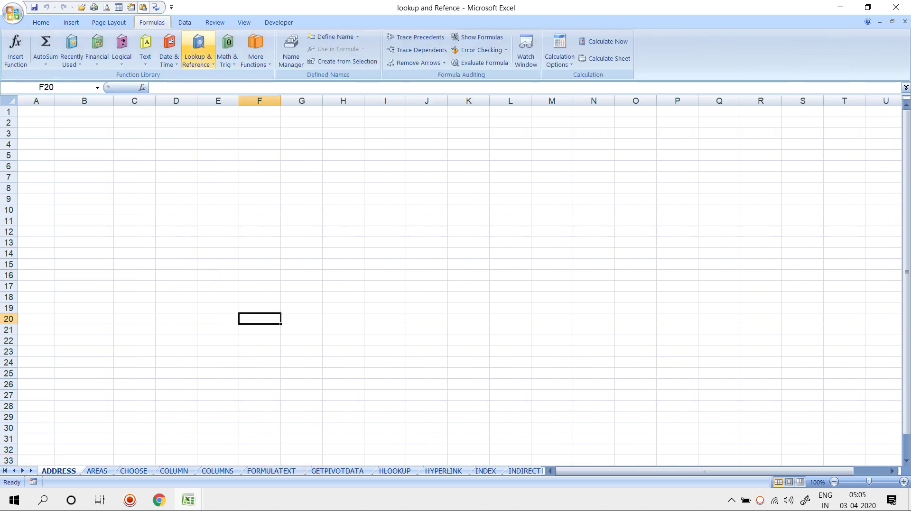
pyautogui.click(196, 57)
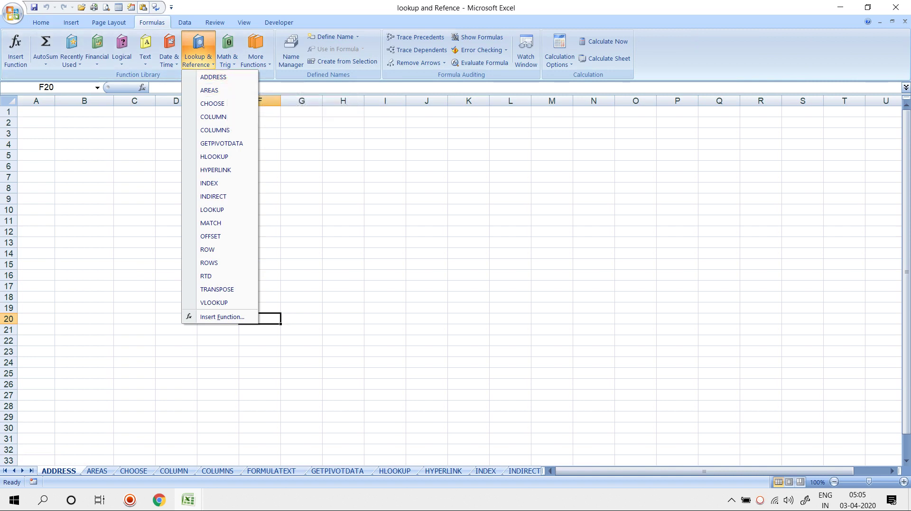
# Step: Enter the labels R in cell C6 and C in cell C7
pyautogui.click(135, 166)
pyautogui.write('R')
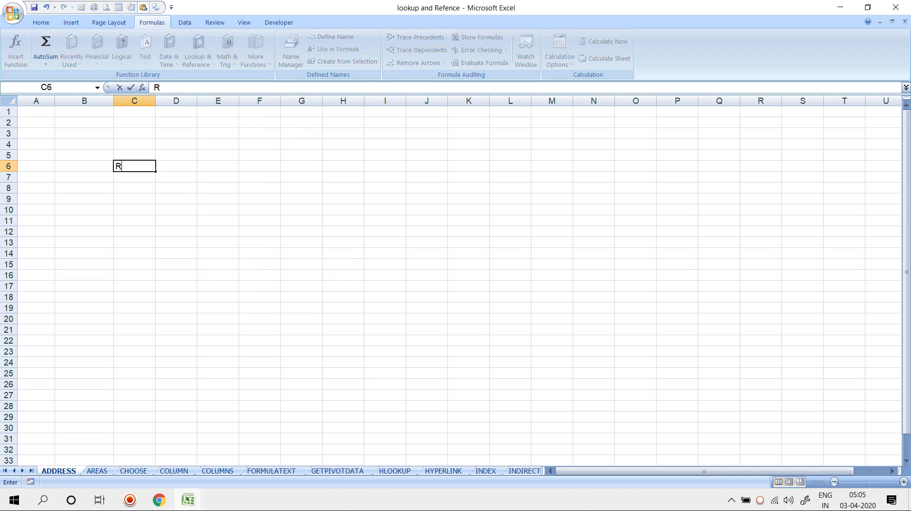
pyautogui.press('Return')
pyautogui.write('C')
pyautogui.press('Return')
# Step: Enter the row number 4 in D6 and the column number 2 in D7, beside their labels
pyautogui.press('Up')
pyautogui.press('Up')
pyautogui.press('Right')
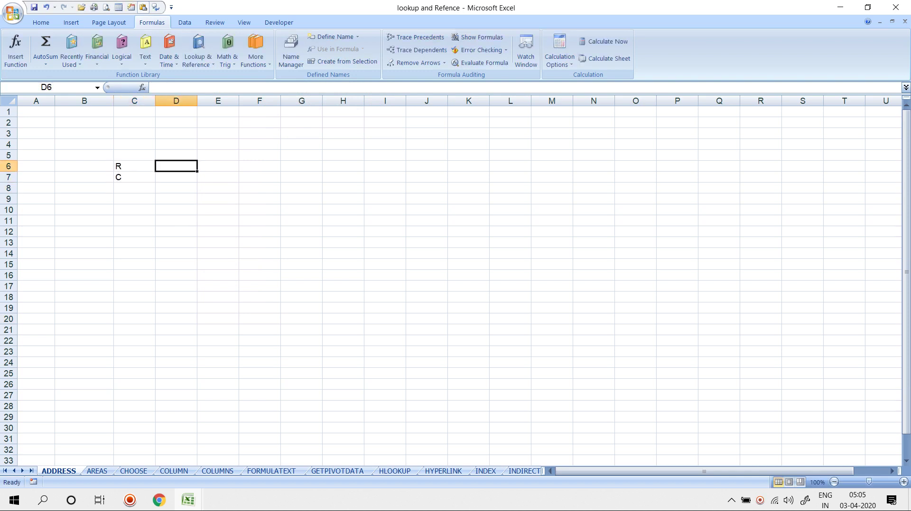
pyautogui.write('4')
pyautogui.press('Return')
pyautogui.write('2')
pyautogui.press('Return')
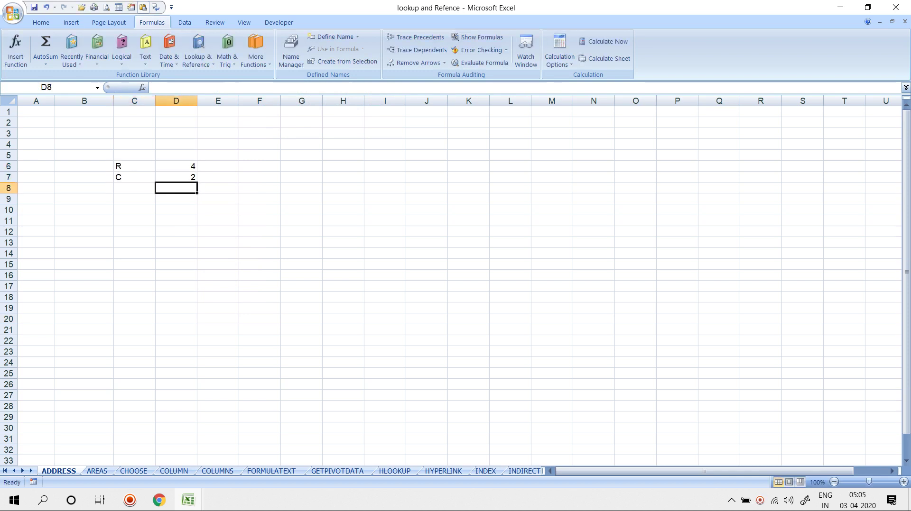
# Step: Enter the formula =ADDRESS(D6,D7) in cell F7, using the row and column numbers as its arguments
pyautogui.press('Up')
pyautogui.press('Right')
pyautogui.press('Right')
pyautogui.write('=ADD')
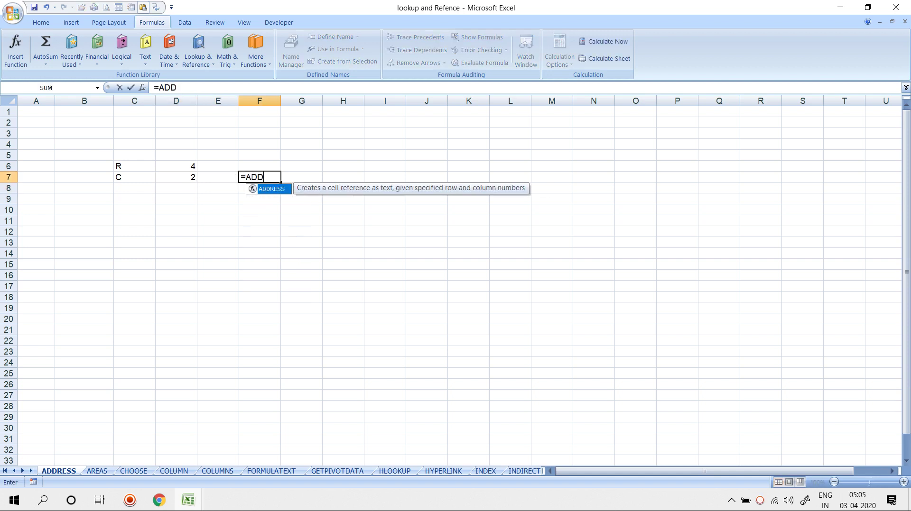
pyautogui.press('Tab')
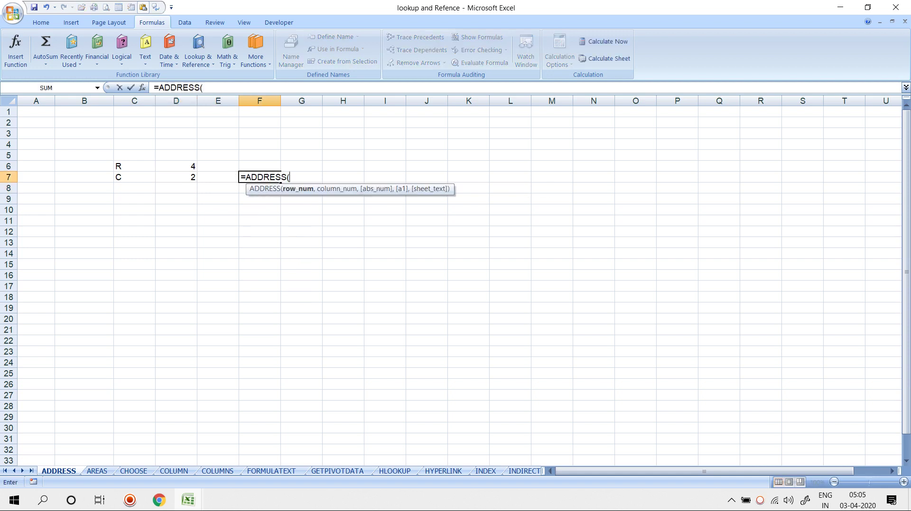
pyautogui.press('Left')
pyautogui.press('Left')
pyautogui.press('Up')
pyautogui.write(',')
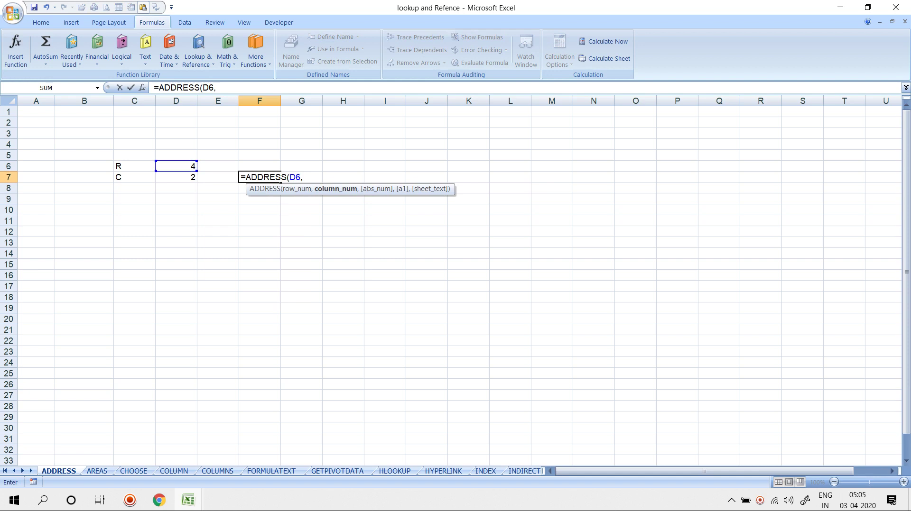
pyautogui.press('Left')
pyautogui.press('Left')
pyautogui.press('Return')
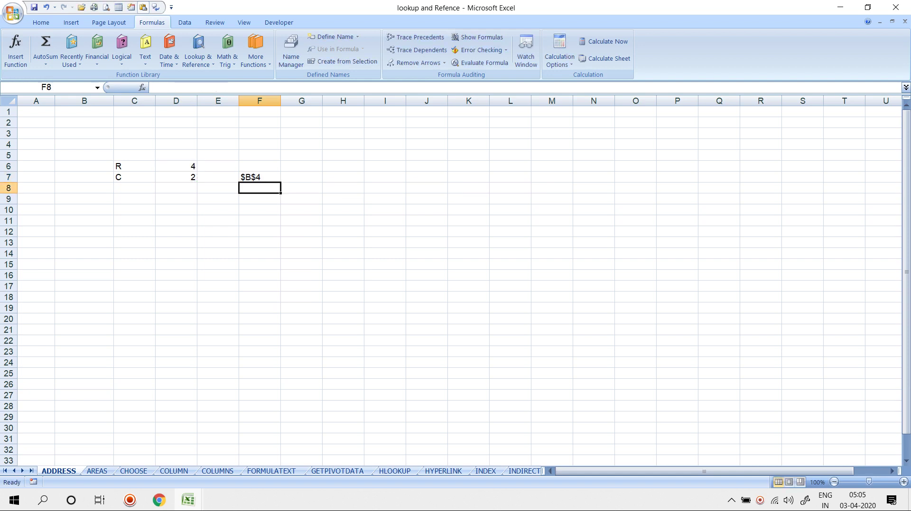
# Step: Check cell B4 and add an abs_num argument of 1 to the ADDRESS formula in F7
pyautogui.click(84, 145)
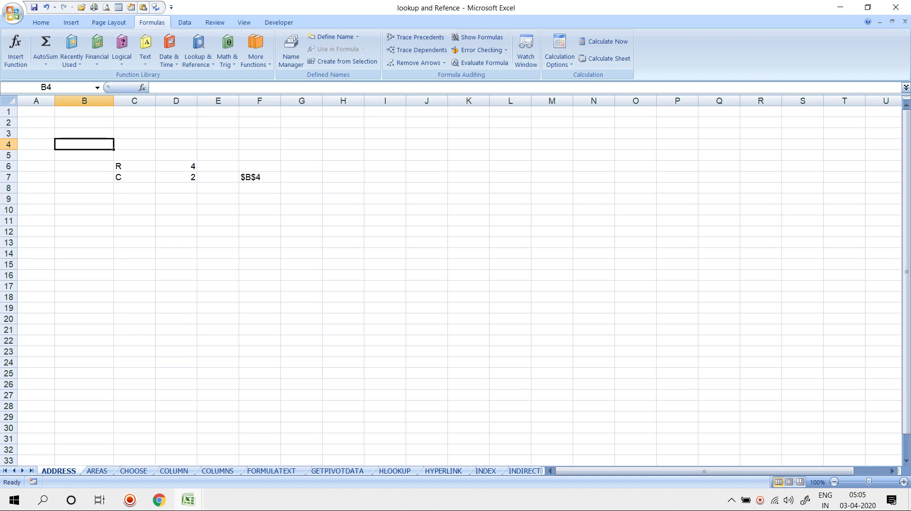
pyautogui.doubleClick(259, 177)
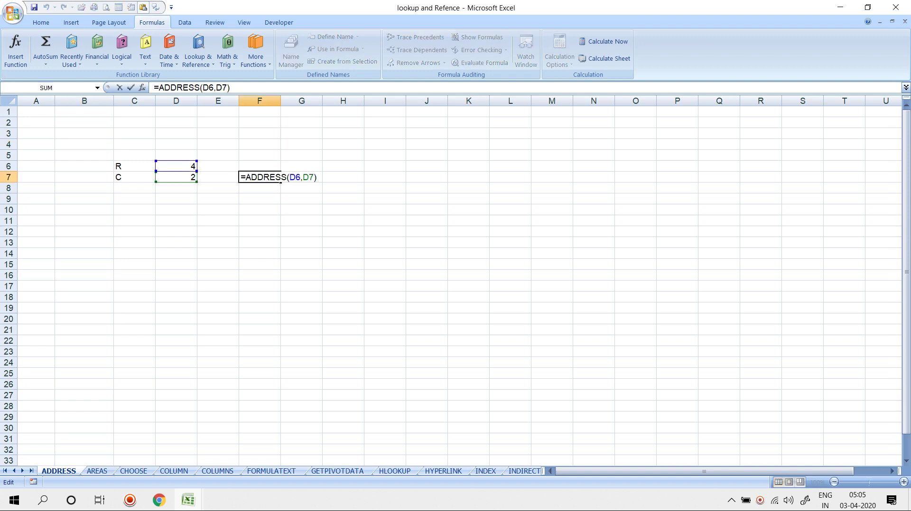
pyautogui.press('BackSpace')
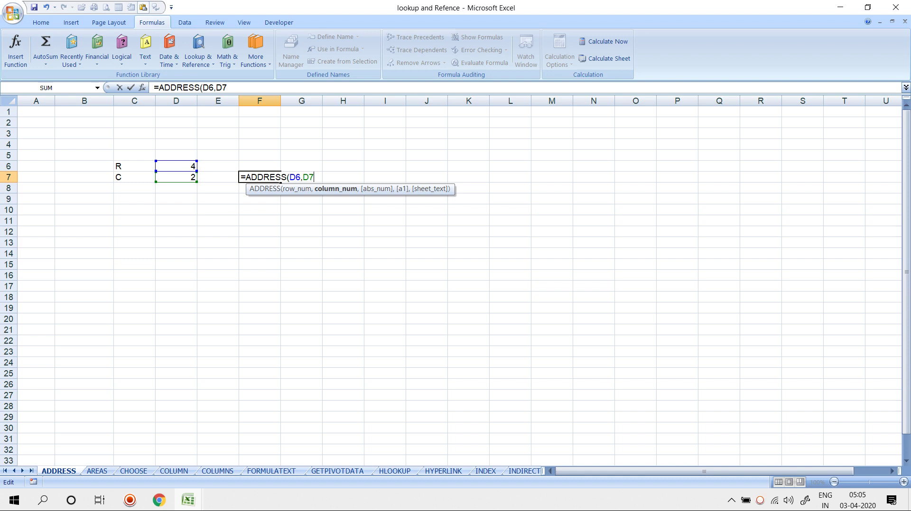
pyautogui.write(',1')
pyautogui.press('Return')
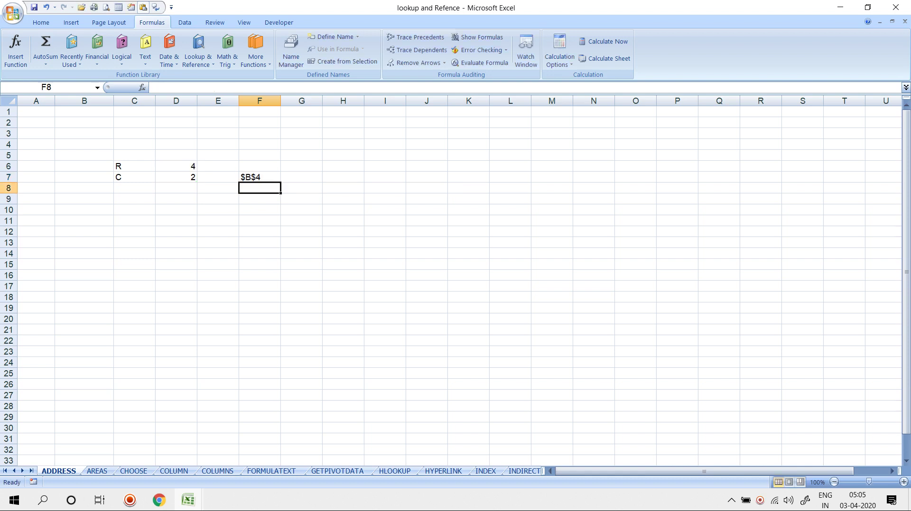
# Step: Set the abs_num argument of the ADDRESS formula in F7 to 2
pyautogui.click(260, 178)
pyautogui.press('F2')
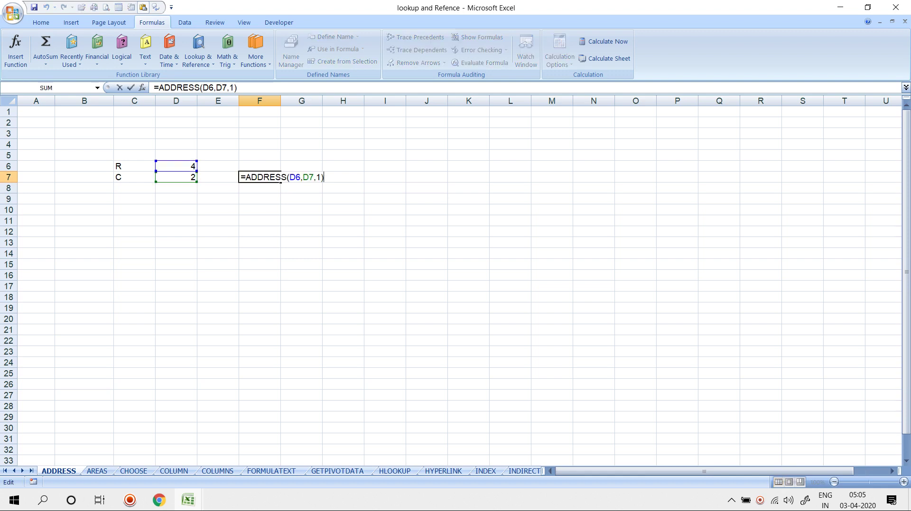
pyautogui.press('BackSpace')
pyautogui.press('BackSpace')
pyautogui.write('2')
pyautogui.press('Return')
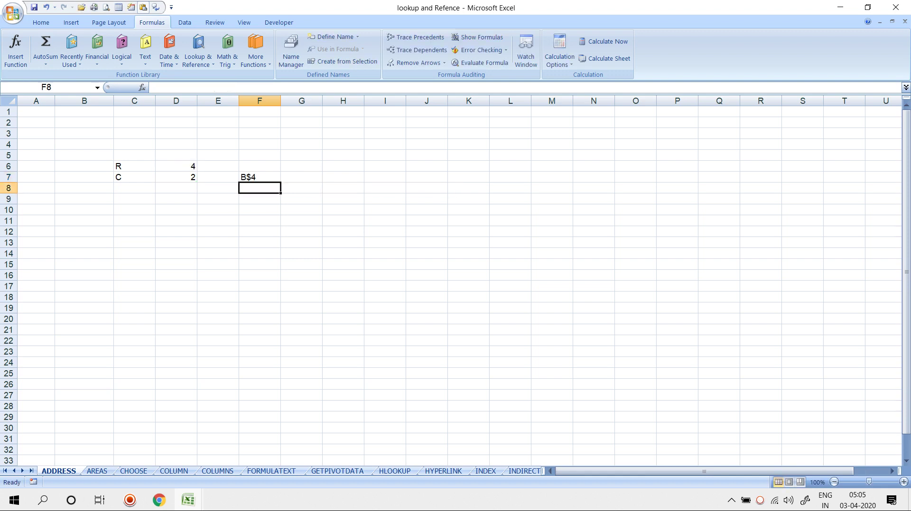
# Step: Set the abs_num argument of the ADDRESS formula in F7 to 3
pyautogui.press('Up')
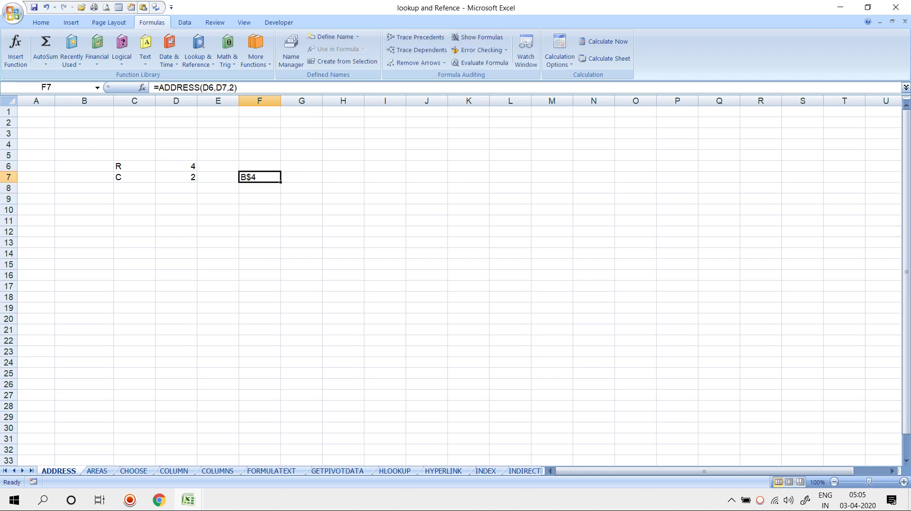
pyautogui.press('F2')
pyautogui.press('BackSpace')
pyautogui.write('3')
pyautogui.press('Return')
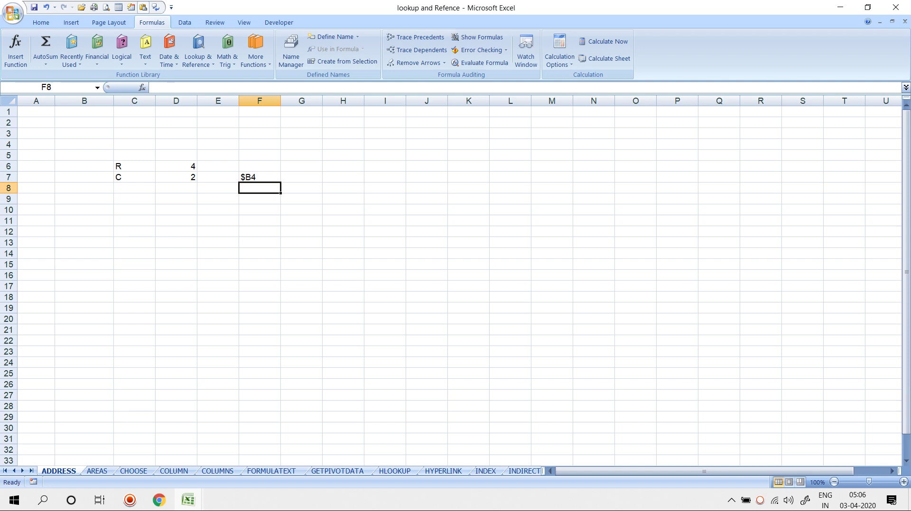
# Step: Set the abs_num argument of the ADDRESS formula in F7 to 4
pyautogui.press('Up')
pyautogui.press('F2')
pyautogui.press('BackSpace')
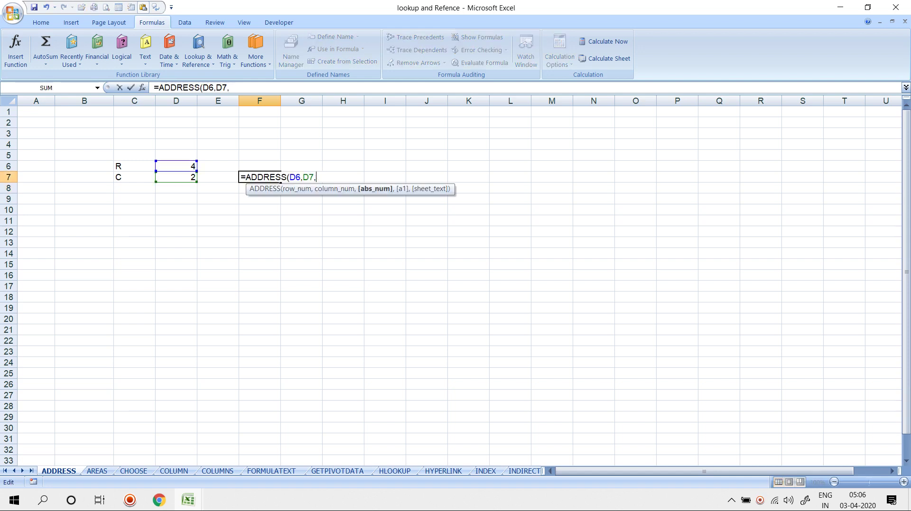
pyautogui.write('4')
pyautogui.press('Return')
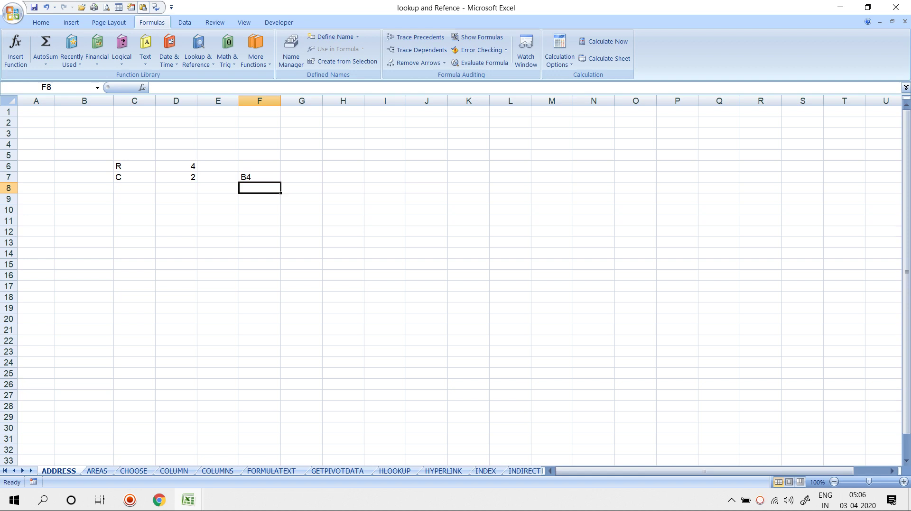
# Step: Extend the ADDRESS formula in F7 with an empty a1 argument and the sheet text "Sheet2"
pyautogui.press('Up')
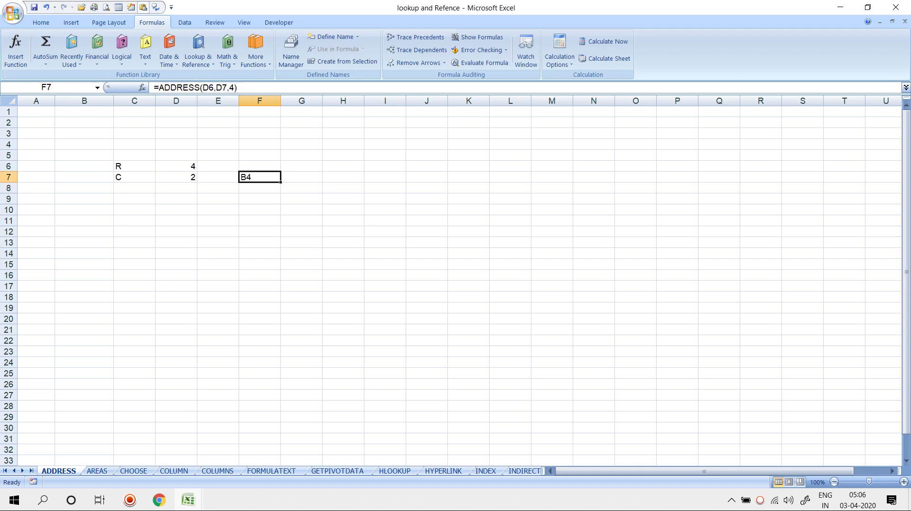
pyautogui.press('F2')
pyautogui.press('BackSpace')
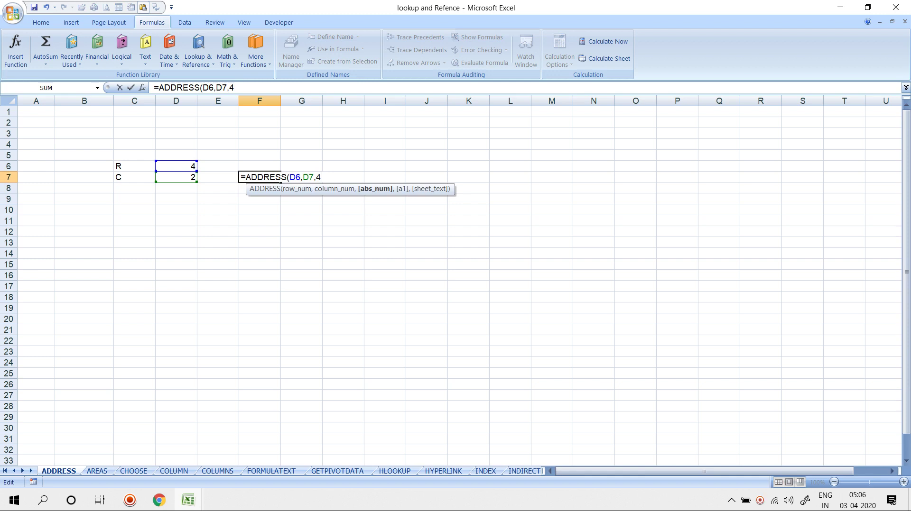
pyautogui.write(',,')
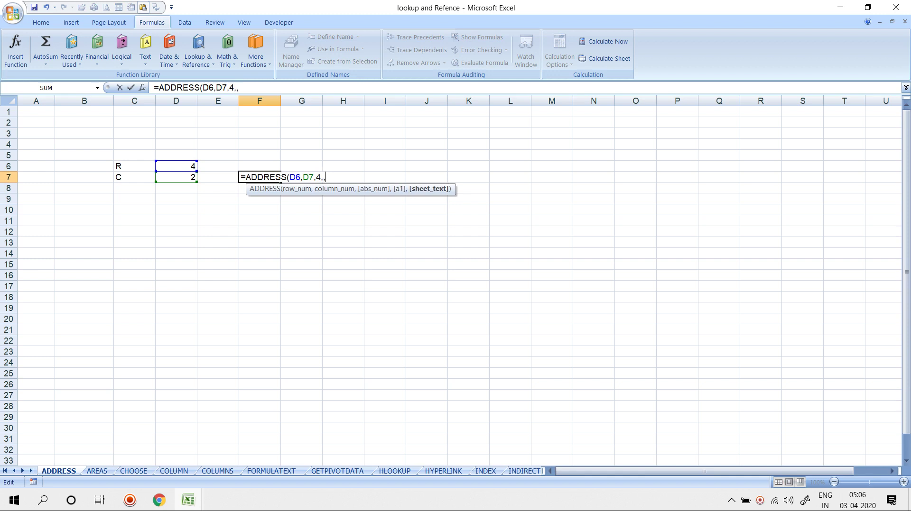
pyautogui.write('"Sheet2"')
pyautogui.press('Return')
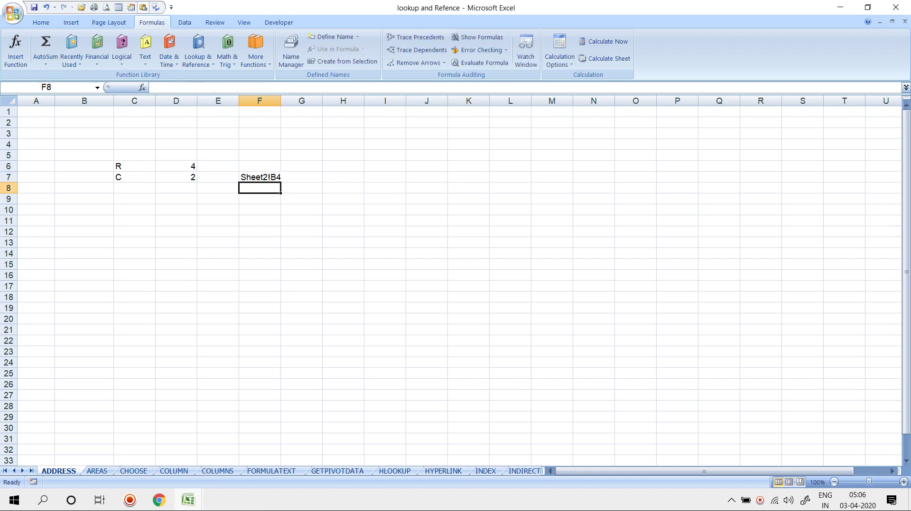
# Step: Clear the ADDRESS formula from F7 and the example data from B5:E10
pyautogui.press('Up')
pyautogui.press('Delete')
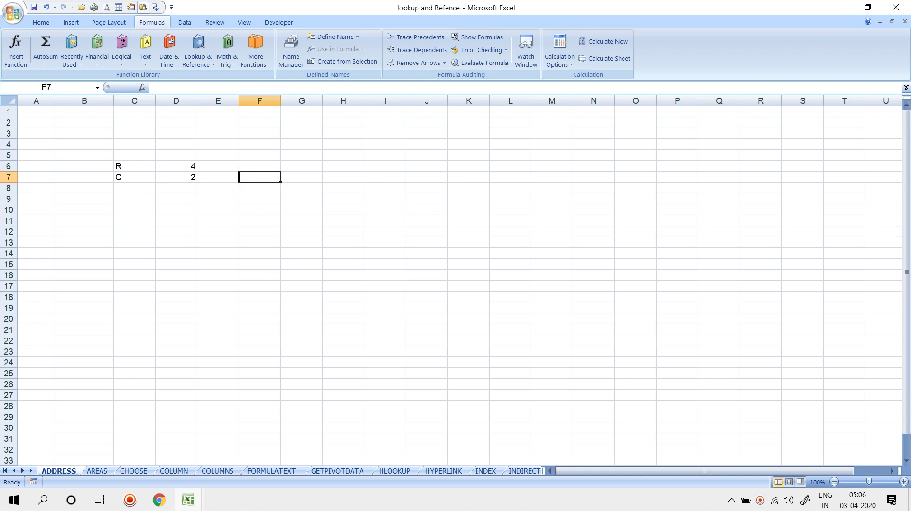
pyautogui.moveTo(85, 156); pyautogui.dragTo(218, 210)
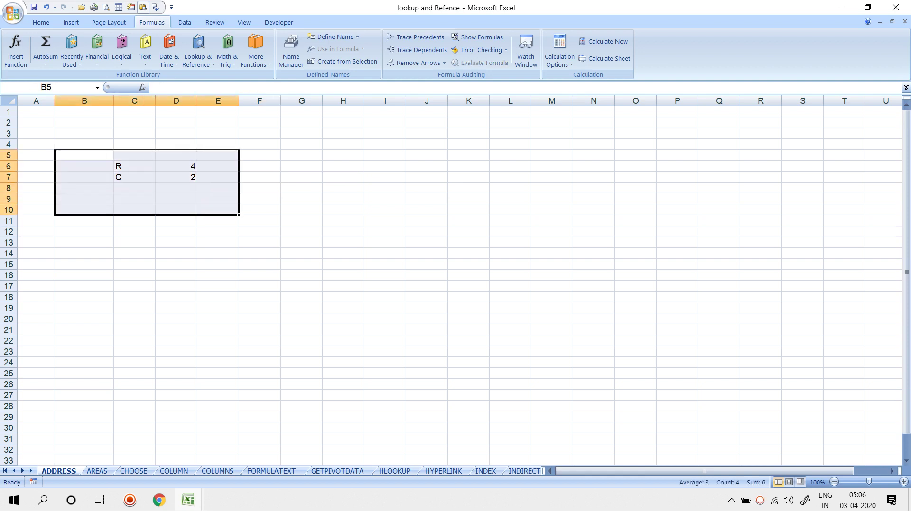
pyautogui.press('Delete')
# Step: Enter the formula =ROW() in cell A1
pyautogui.click(9, 112)
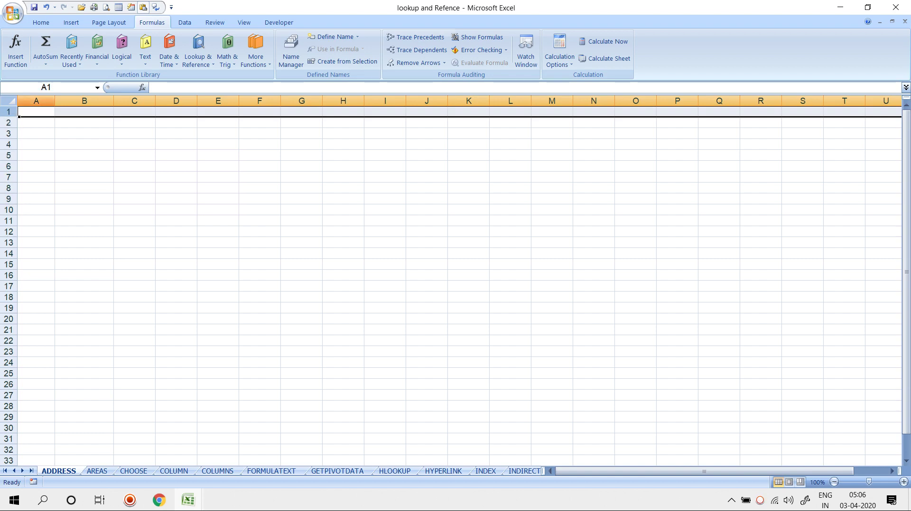
pyautogui.click(36, 112)
pyautogui.write('r')
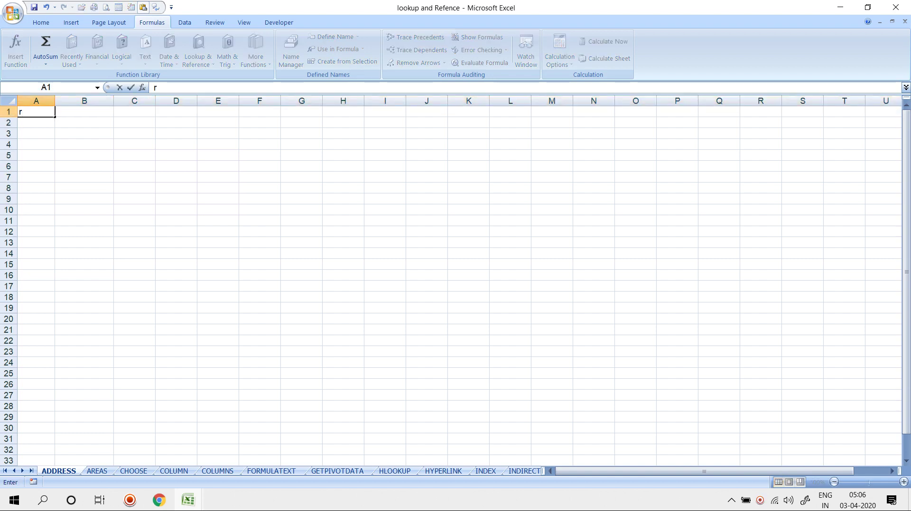
pyautogui.press('BackSpace')
pyautogui.write('=row()')
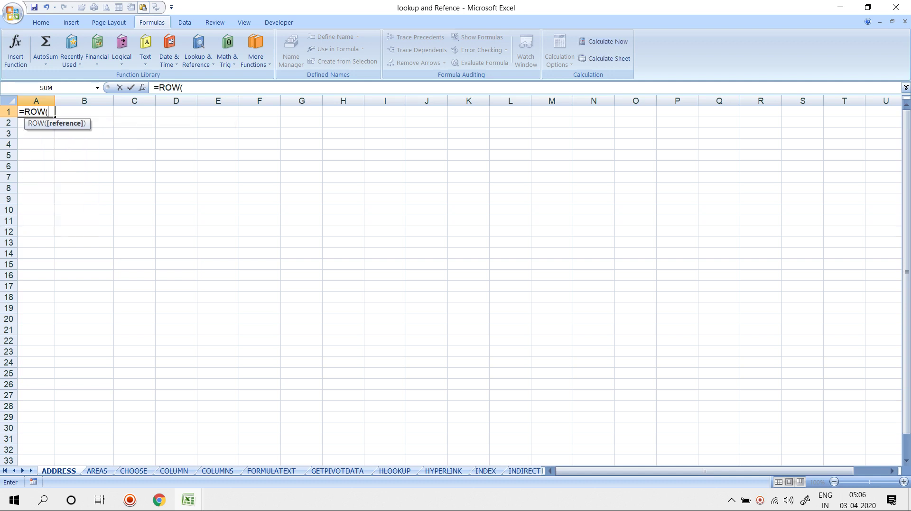
pyautogui.press('Return')
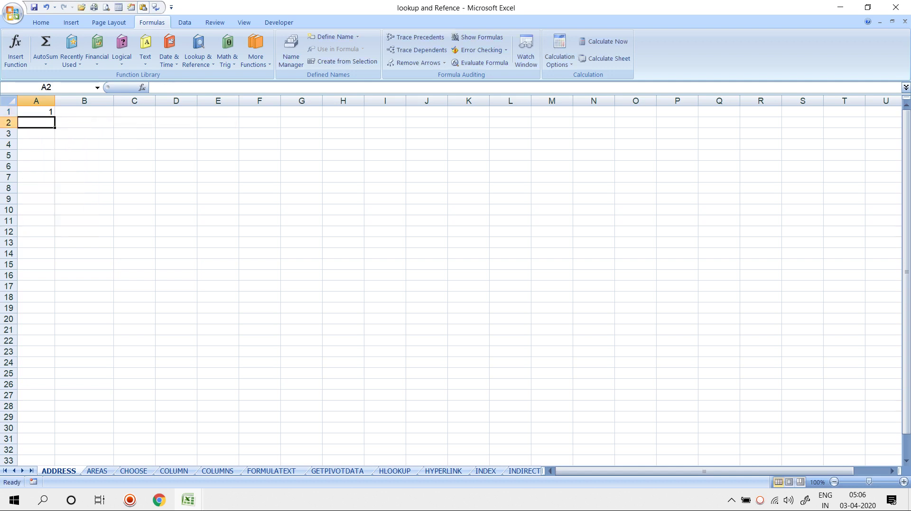
# Step: Fill the ROW formula from A1 down through A17 and clear the filled range
pyautogui.click(36, 112)
pyautogui.moveTo(55, 117); pyautogui.dragTo(55, 288)
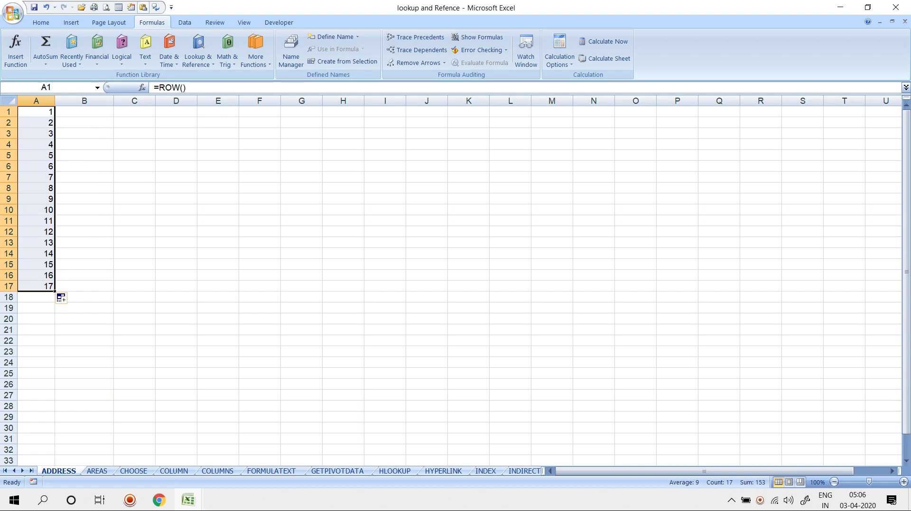
pyautogui.press('Delete')
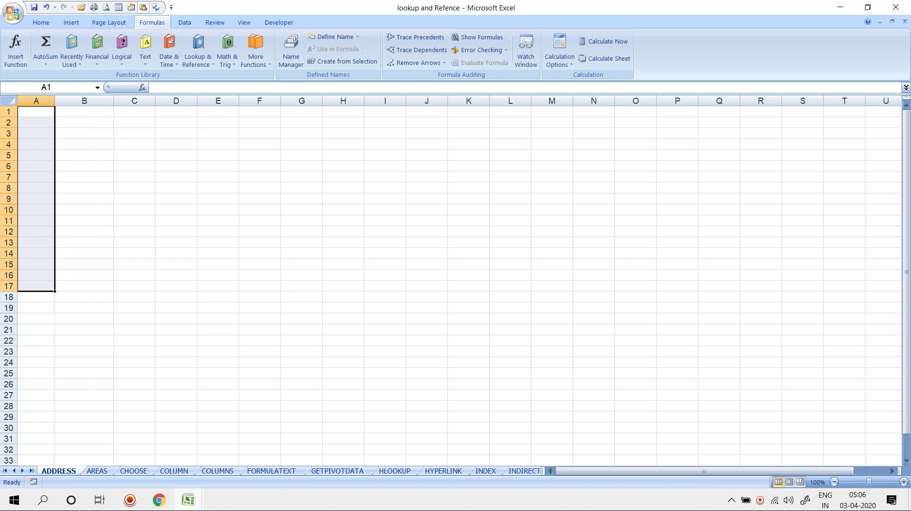
# Step: Enter the formula =ROW() in cell A1
pyautogui.click(36, 112)
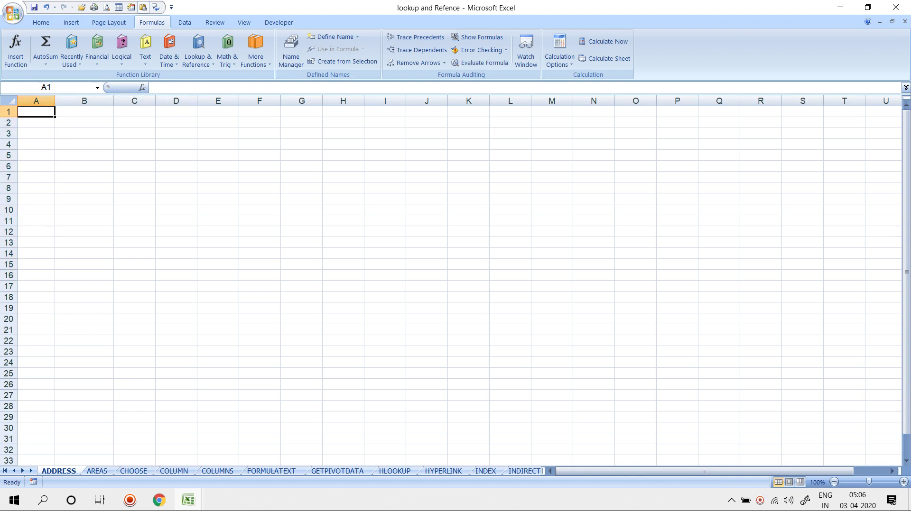
pyautogui.moveTo(134, 112); pyautogui.dragTo(427, 111)
pyautogui.click(36, 112)
pyautogui.write('=')
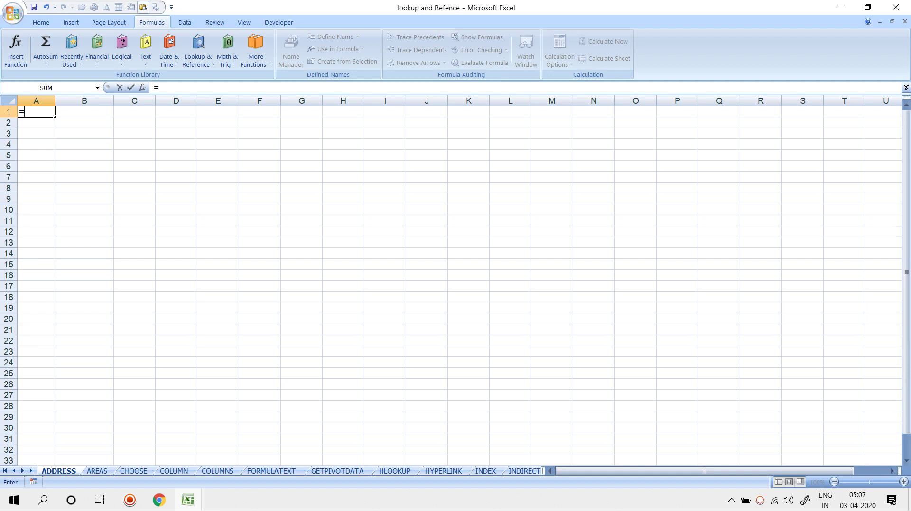
pyautogui.write('ROW()')
pyautogui.press('Return')
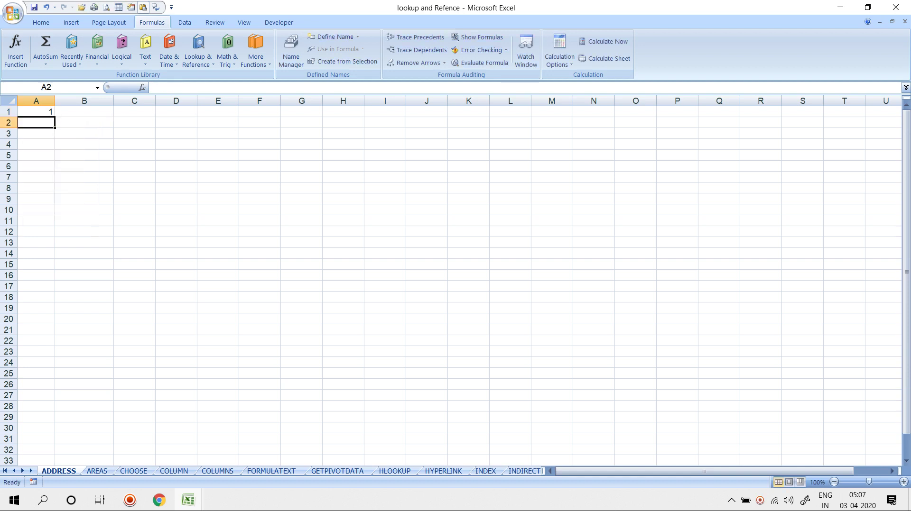
# Step: Enter the formula =COLUMN() in cell B1
pyautogui.press('Up')
pyautogui.press('Right')
pyautogui.write('=')
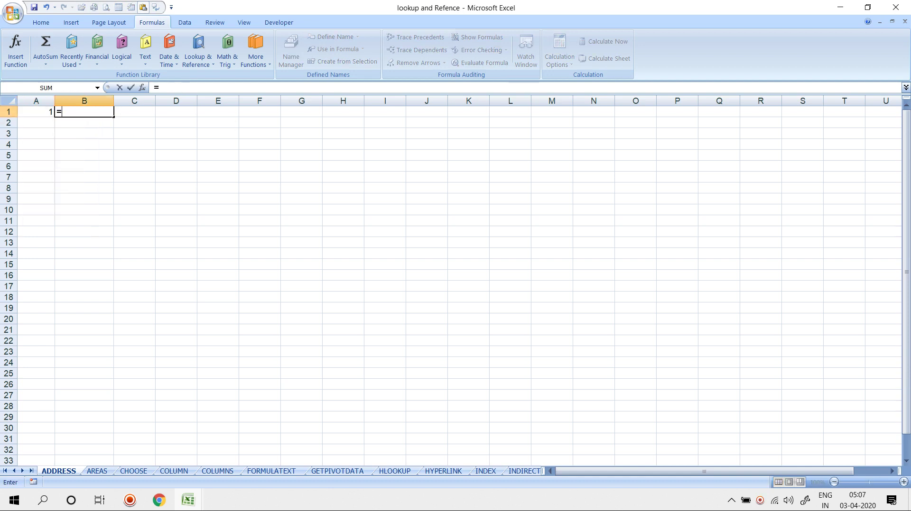
pyautogui.write('col')
pyautogui.press('Tab')
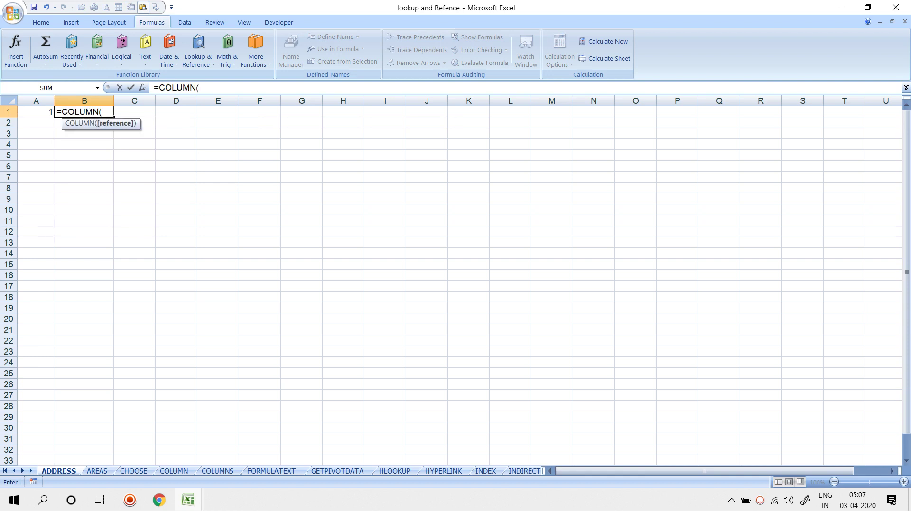
pyautogui.press('Return')
pyautogui.press('Up')
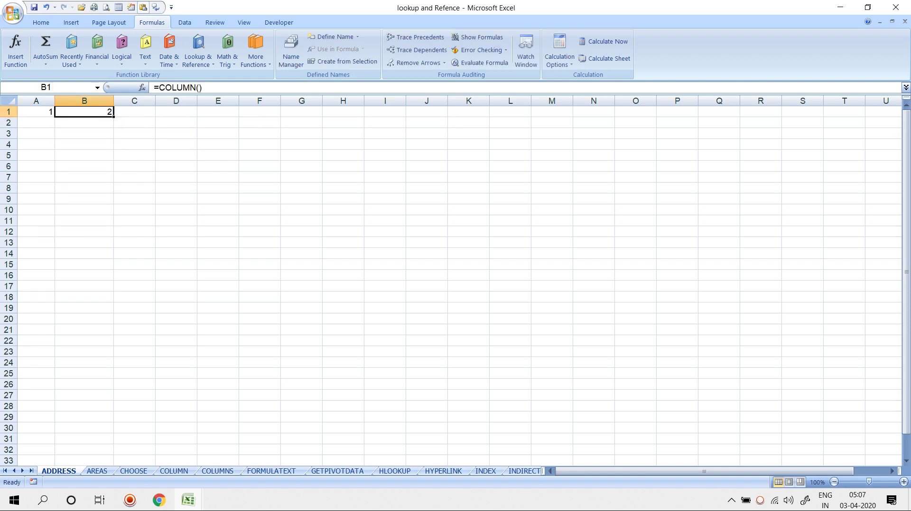
# Step: Clear the COLUMN formula from B1 and the ROW formula from A1
pyautogui.press('Delete')
pyautogui.press('Left')
pyautogui.press('Delete')
# Step: Enter the formula =ADDRESS(ROW(),COLUMN()) in cell A1
pyautogui.write('=add')
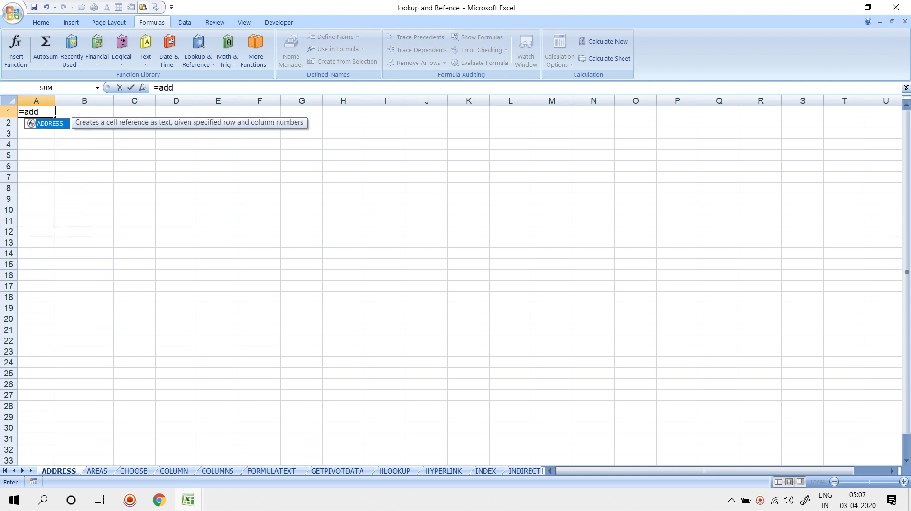
pyautogui.press('Tab')
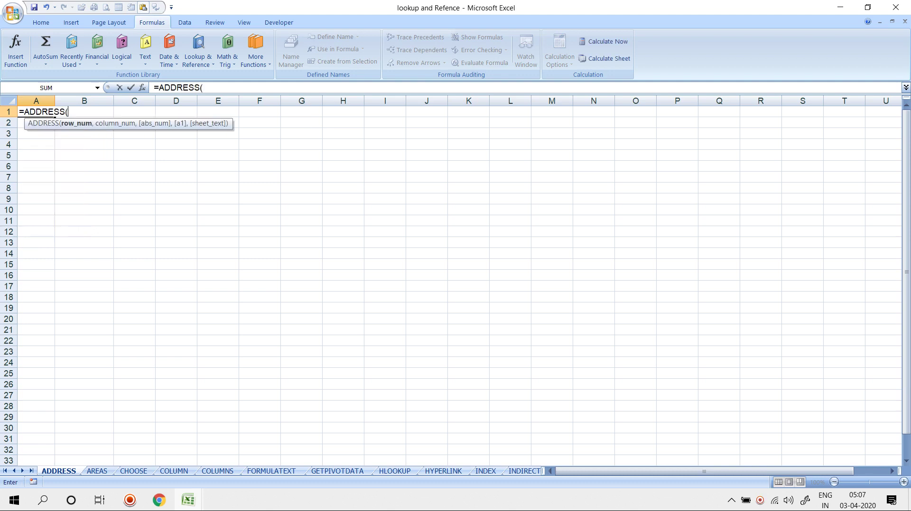
pyautogui.write('row')
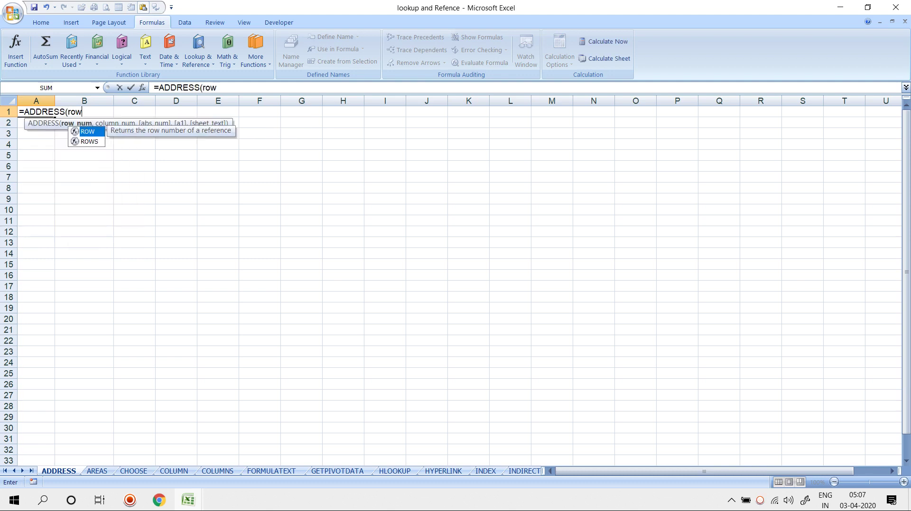
pyautogui.press('Tab')
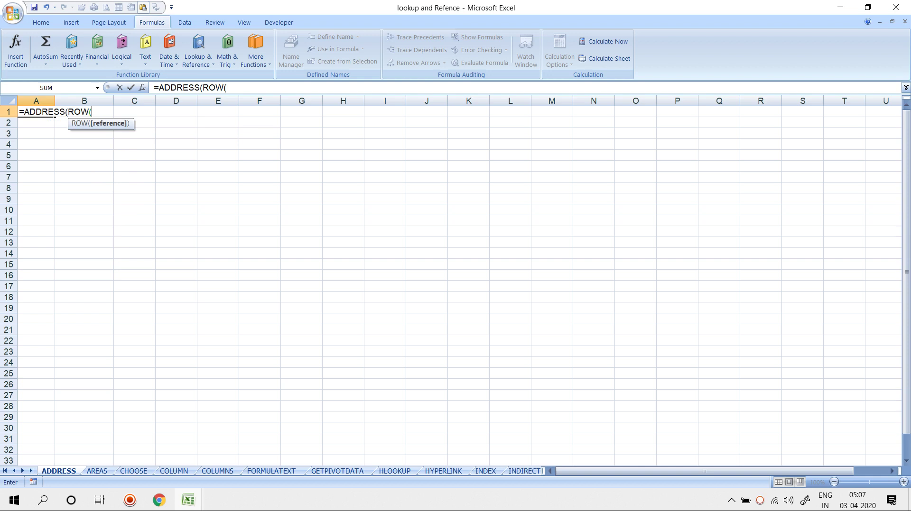
pyautogui.write('),col')
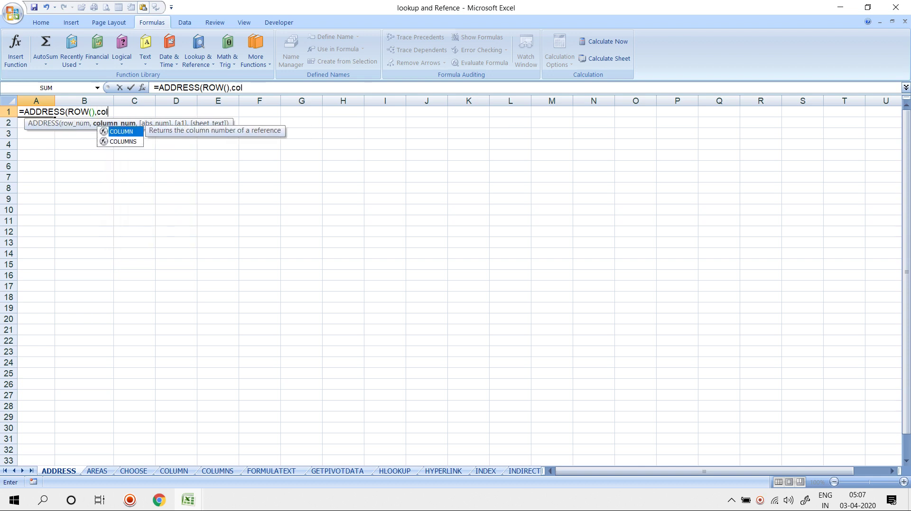
pyautogui.press('Tab')
pyautogui.write(')')
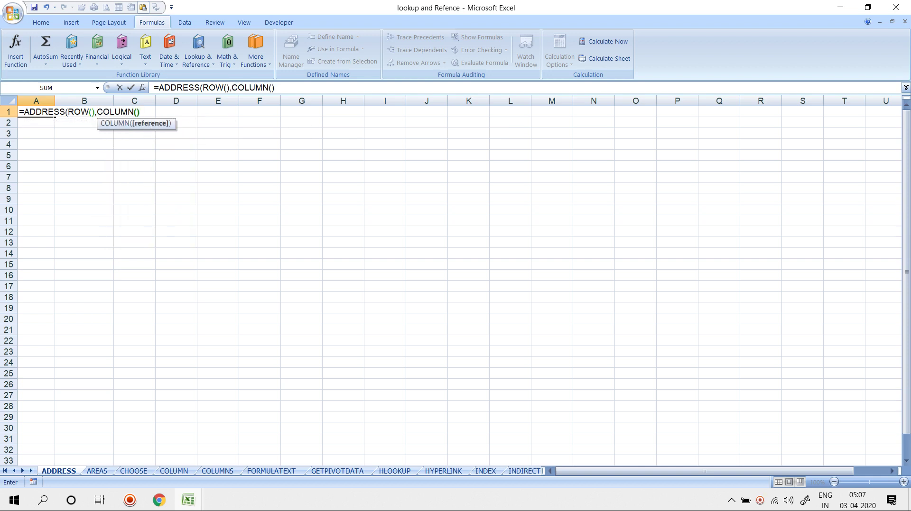
pyautogui.press('Return')
pyautogui.press('Return')
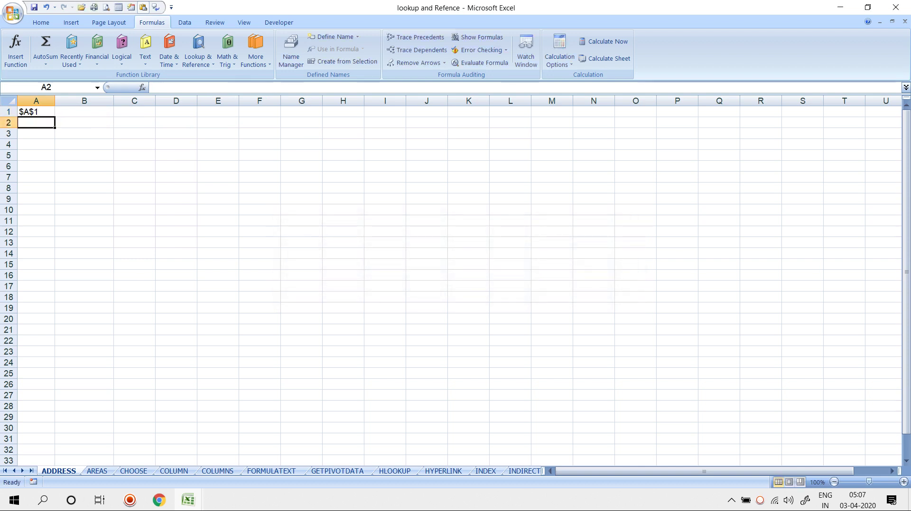
# Step: Fill the ADDRESS formula from A1 across row 1 through O1
pyautogui.press('Up')
pyautogui.hotkey('shift', 'Right')
pyautogui.hotkey('shift', 'Right')
pyautogui.hotkey('ctrl', 'r')
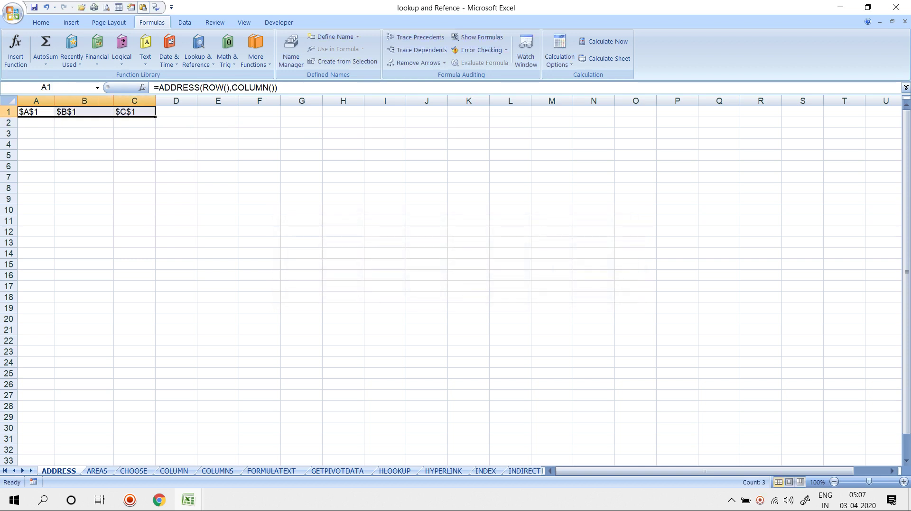
pyautogui.hotkey('shift', 'Right')
pyautogui.hotkey('shift', 'Right')
pyautogui.hotkey('shift', 'Right')
pyautogui.hotkey('shift', 'Right')
pyautogui.hotkey('shift', 'Right')
pyautogui.hotkey('shift', 'Right')
pyautogui.hotkey('shift', 'Right')
pyautogui.hotkey('shift', 'Right')
pyautogui.hotkey('shift', 'Right')
pyautogui.hotkey('shift', 'Right')
pyautogui.hotkey('shift', 'Right')
pyautogui.hotkey('shift', 'Right')
pyautogui.hotkey('ctrl', 'r')
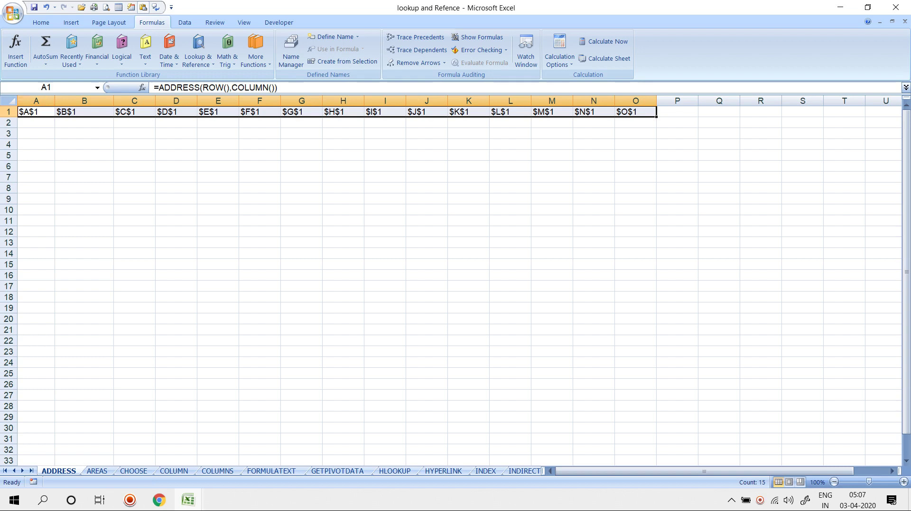
# Step: Add the abs_num argument 4 to the ADDRESS formula in A1, making it =ADDRESS(ROW(),COLUMN(),4)
pyautogui.click(36, 112)
pyautogui.press('F2')
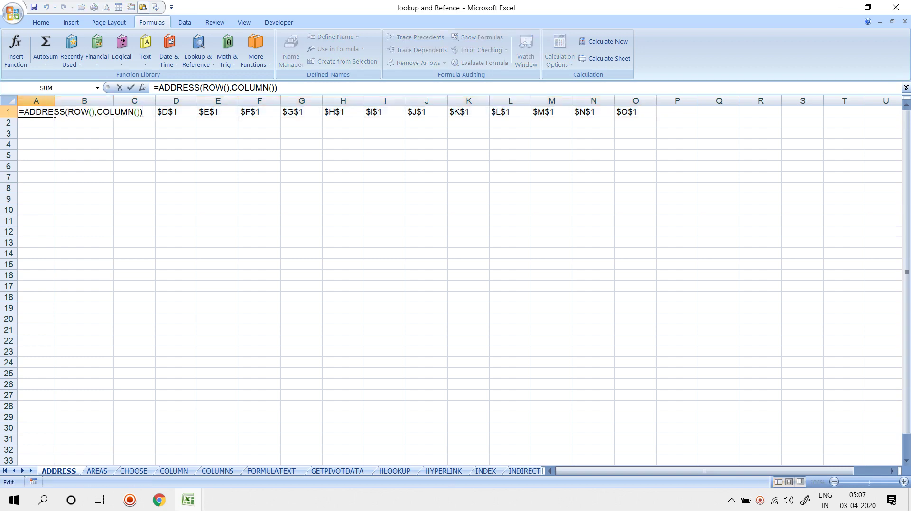
pyautogui.press('BackSpace')
pyautogui.write(',')
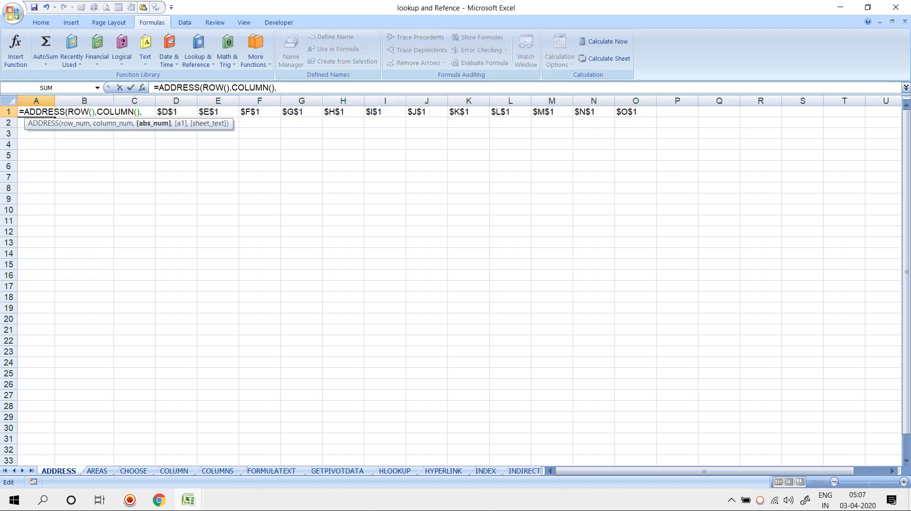
pyautogui.write('4')
pyautogui.press('Return')
pyautogui.press('Return')
pyautogui.press('Up')
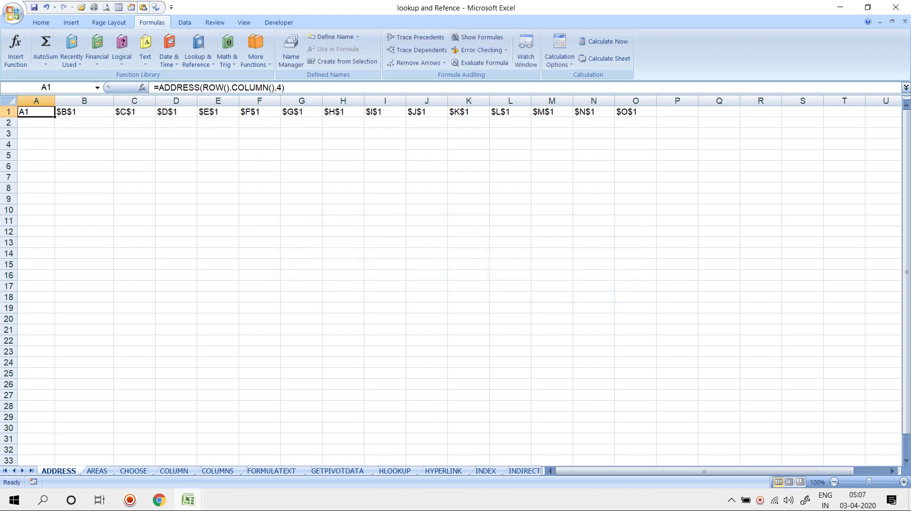
# Step: Fill the relative-reference ADDRESS formula from A1 across row 1 through BN1
pyautogui.hotkey('ctrl', 'shift', 'Right')
pyautogui.hotkey('shift', 'Right')
pyautogui.hotkey('shift', 'Right')
pyautogui.hotkey('shift', 'Right')
pyautogui.hotkey('shift', 'Right')
pyautogui.hotkey('shift', 'Right')
pyautogui.hotkey('shift', 'Right')
pyautogui.hotkey('shift', 'Right')
pyautogui.hotkey('shift', 'Right')
pyautogui.hotkey('shift', 'Right')
pyautogui.hotkey('shift', 'Right')
pyautogui.hotkey('shift', 'Right')
pyautogui.hotkey('shift', 'Right')
pyautogui.hotkey('shift', 'Right')
pyautogui.hotkey('shift', 'Right')
pyautogui.hotkey('shift', 'Right')
pyautogui.hotkey('shift', 'Right')
pyautogui.hotkey('shift', 'Right')
pyautogui.hotkey('shift', 'Right')
pyautogui.hotkey('shift', 'Right')
pyautogui.hotkey('shift', 'Right')
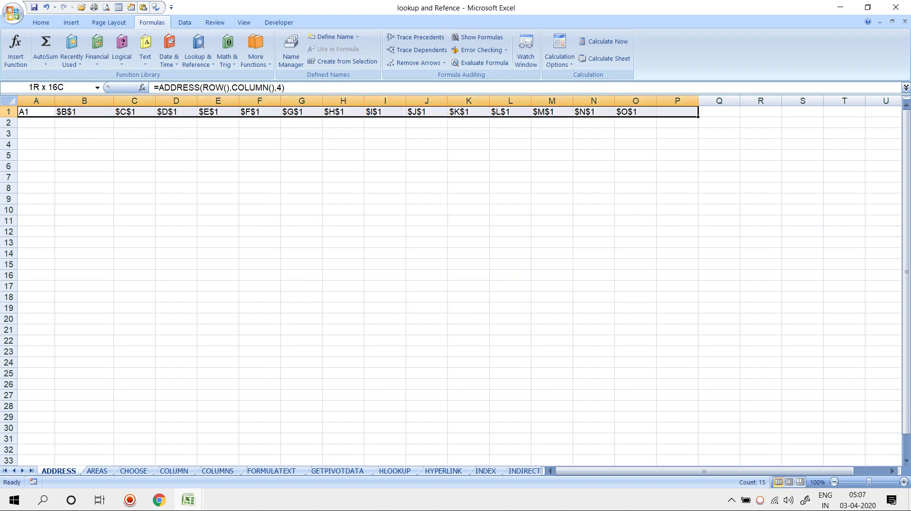
pyautogui.hotkey('shift', 'Right')
pyautogui.hotkey('shift', 'Right')
pyautogui.hotkey('shift', 'Right')
pyautogui.hotkey('shift', 'Right')
pyautogui.hotkey('shift', 'Right')
pyautogui.hotkey('shift', 'Right')
pyautogui.hotkey('shift', 'Right')
pyautogui.hotkey('shift', 'Right')
pyautogui.hotkey('shift', 'Right')
pyautogui.hotkey('shift', 'Right')
pyautogui.hotkey('shift', 'Right')
pyautogui.hotkey('shift', 'Right')
pyautogui.hotkey('shift', 'Right')
pyautogui.hotkey('shift', 'Right')
pyautogui.hotkey('shift', 'Right')
pyautogui.hotkey('shift', 'Right')
pyautogui.hotkey('shift', 'Right')
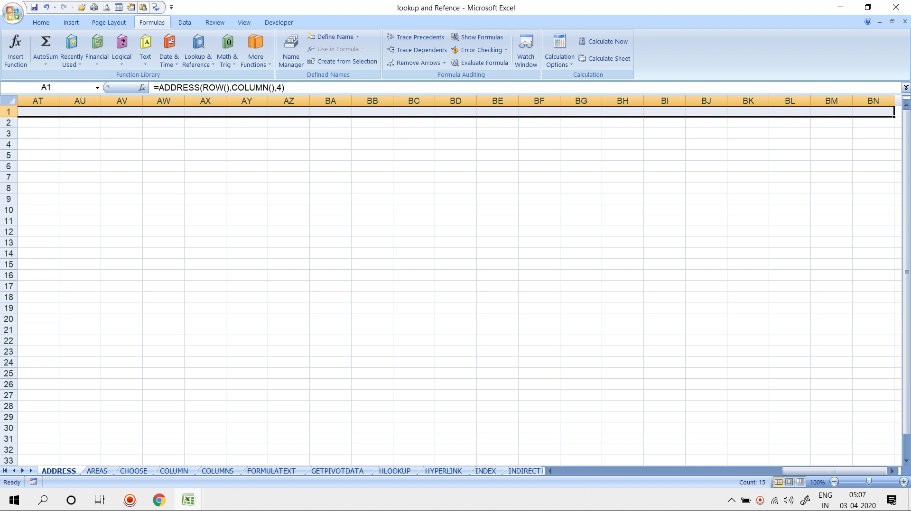
pyautogui.hotkey('ctrl', 'Return')
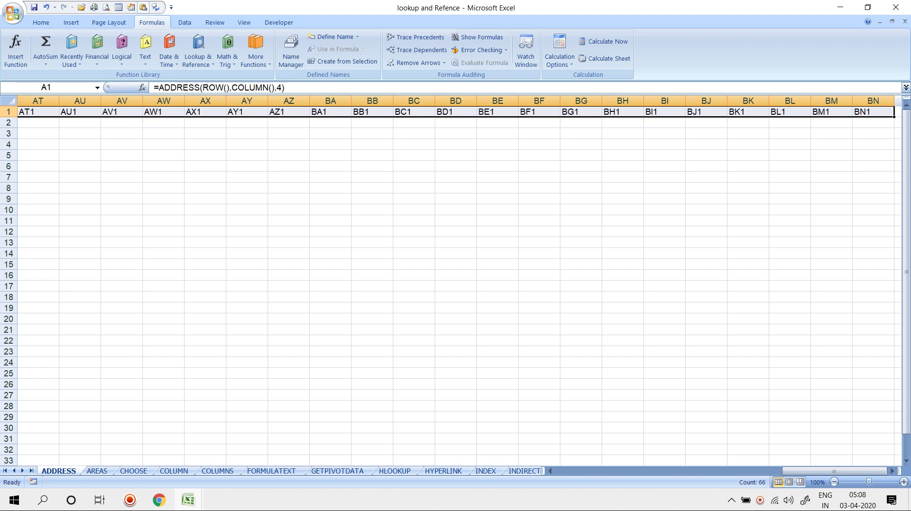
# Step: Center the cell addresses in row 1 from A1 through BN1 horizontally
pyautogui.hotkey('ctrl', 'Home')
pyautogui.hotkey('ctrl', 'shift', 'Right')
pyautogui.click(41, 22)
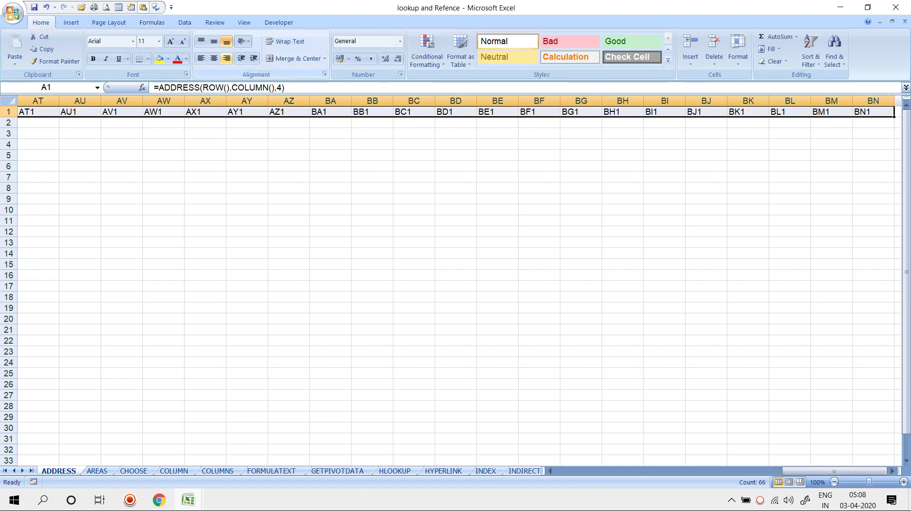
pyautogui.click(214, 58)
pyautogui.click(135, 254)
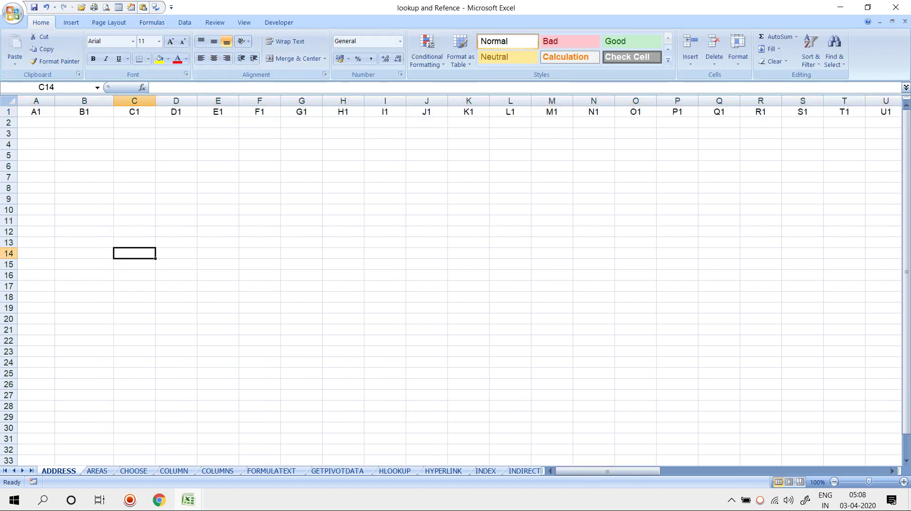
pyautogui.click(134, 112)
pyautogui.click(176, 144)
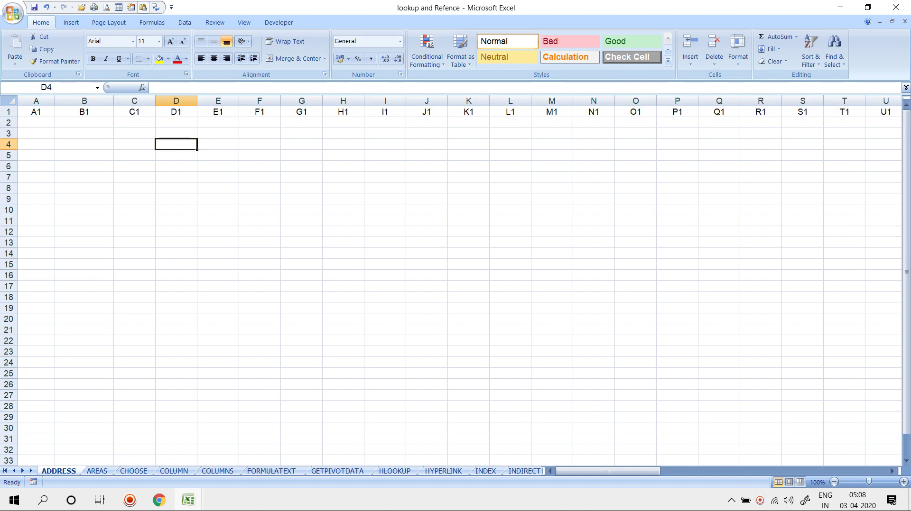
# Step: Fill the ADDRESS formulas in row 1 down through row 17 and return to cell A1
pyautogui.moveTo(36, 112); pyautogui.dragTo(894, 292)
pyautogui.hotkey('ctrl', 'd')
pyautogui.hotkey('ctrl', 'Home')
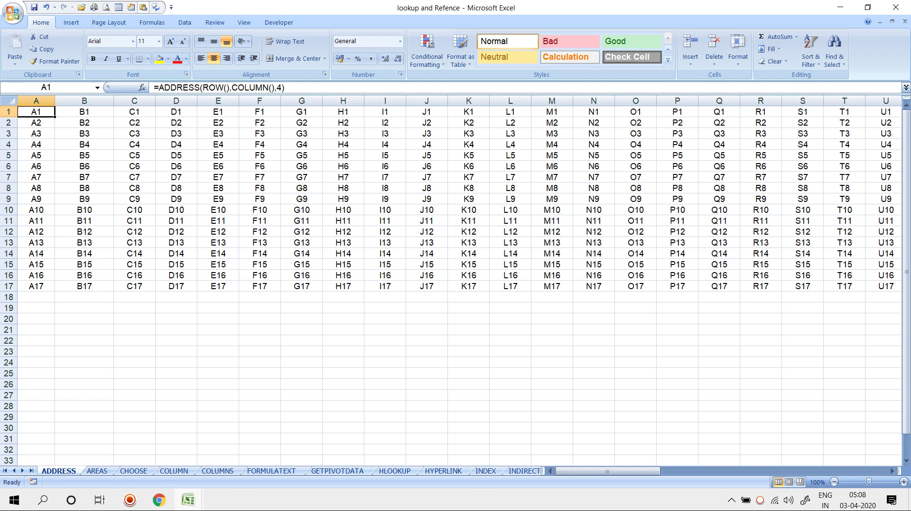
pyautogui.click(176, 352)
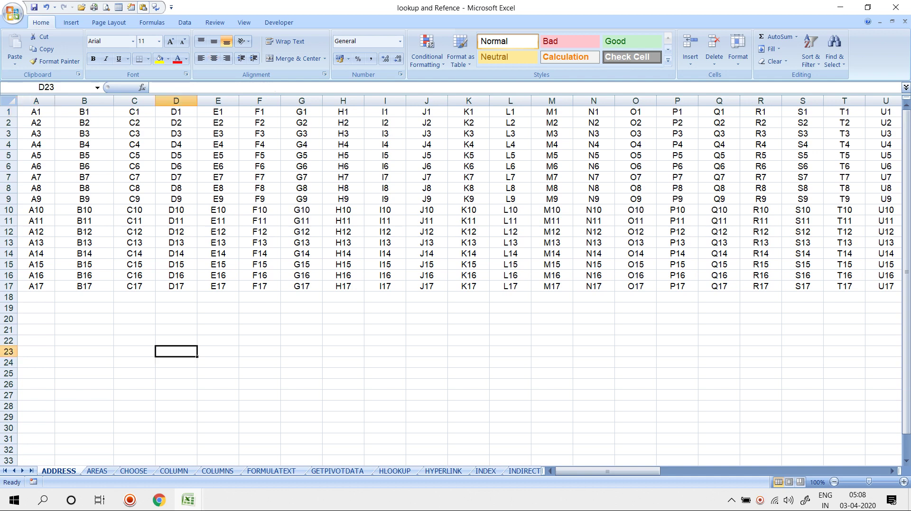
pyautogui.write('=sub')
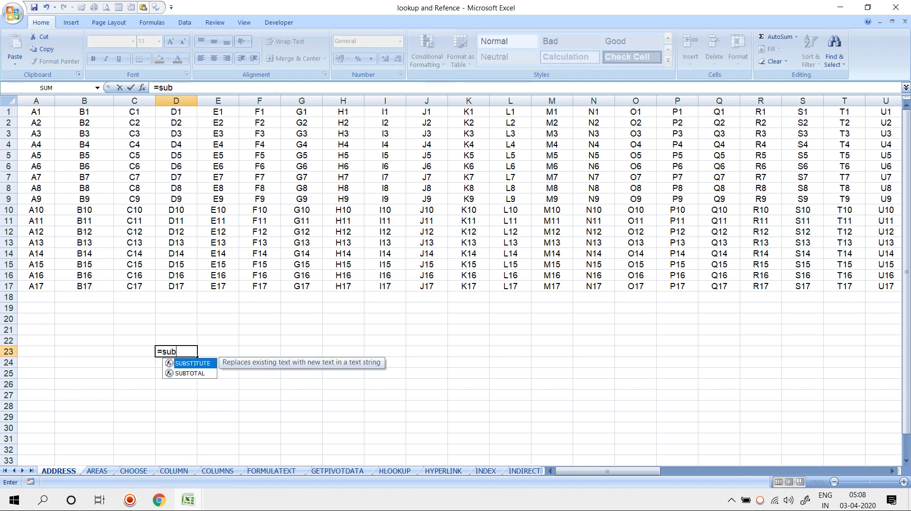
pyautogui.press('Tab')
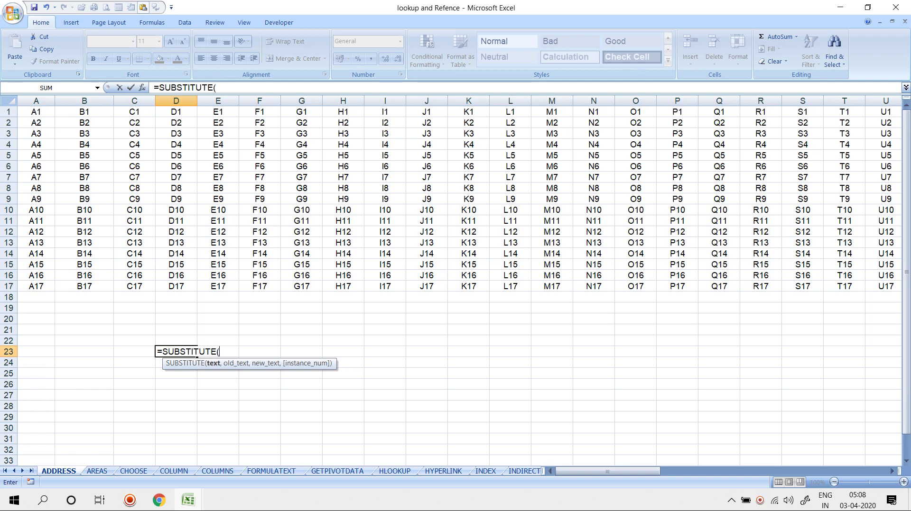
pyautogui.press('Escape')
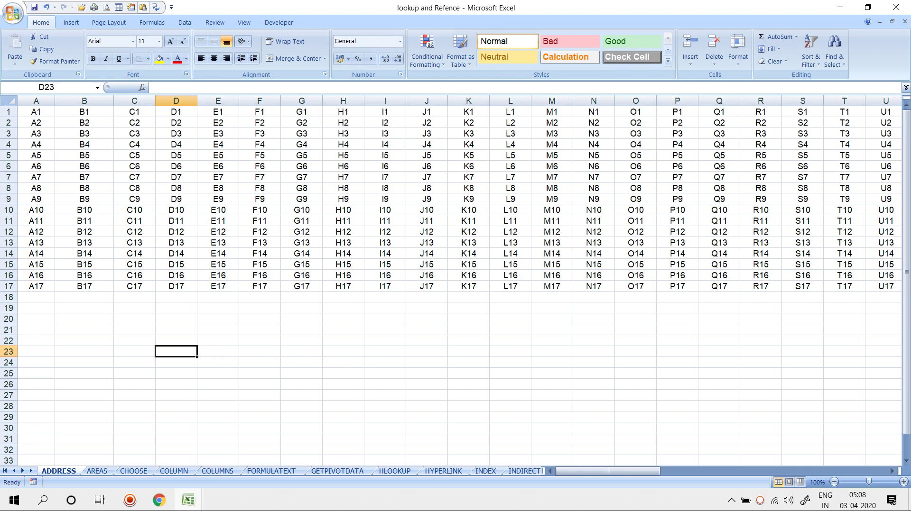
# Step: Wrap the ADDRESS formula in A1 with SUBSTITUTE to strip the row number, making it =SUBSTITUTE(ADDRESS(ROW(),COLUMN(),4),ROW(),"")
pyautogui.doubleClick(40, 112)
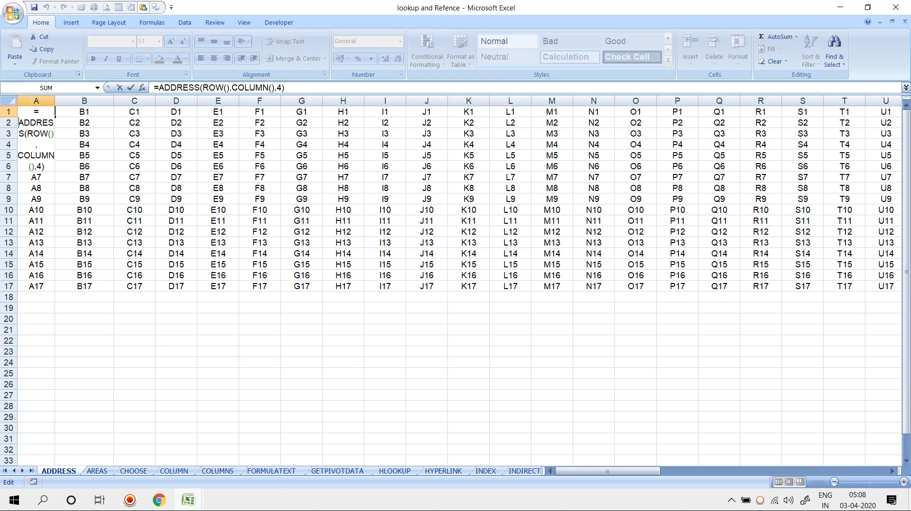
pyautogui.write('SUBSTITUTE(')
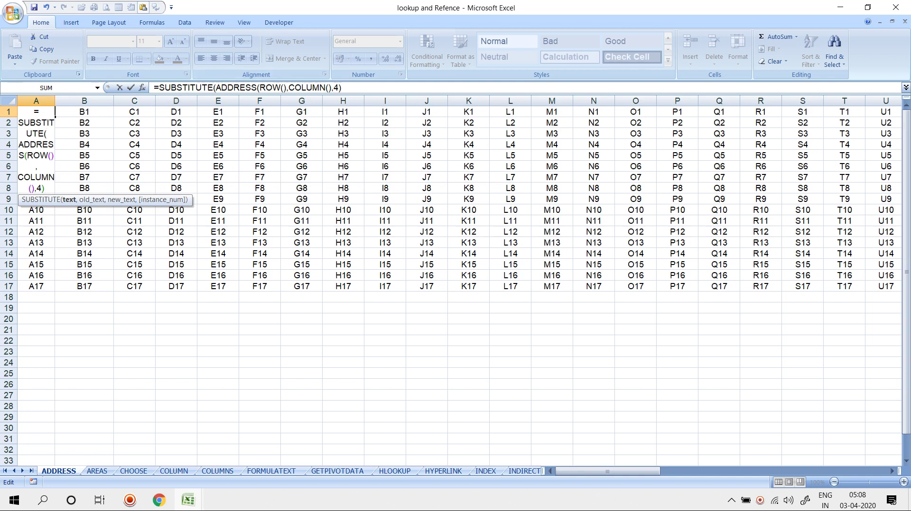
pyautogui.click(341, 87)
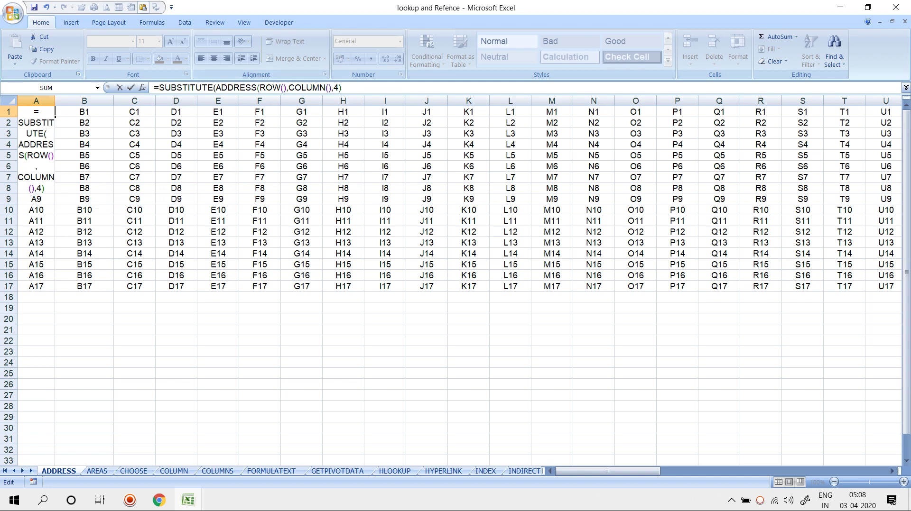
pyautogui.write(',')
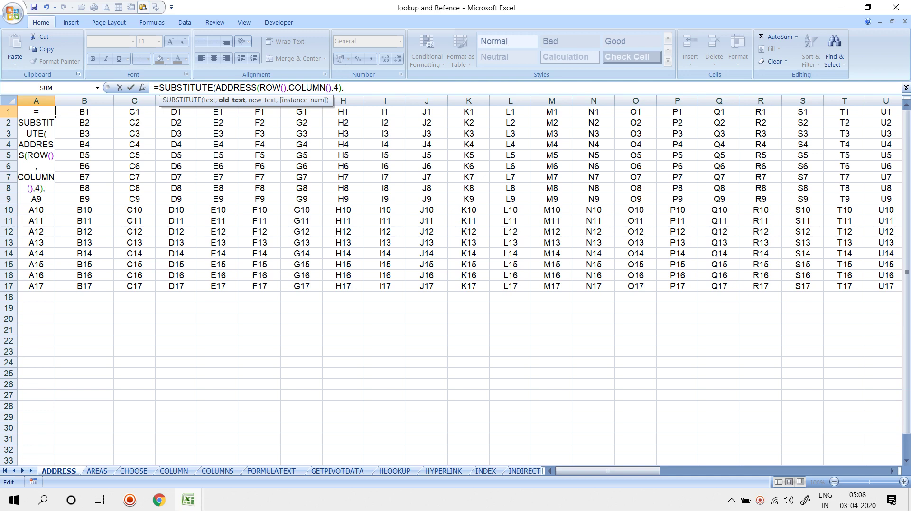
pyautogui.write('ROW(')
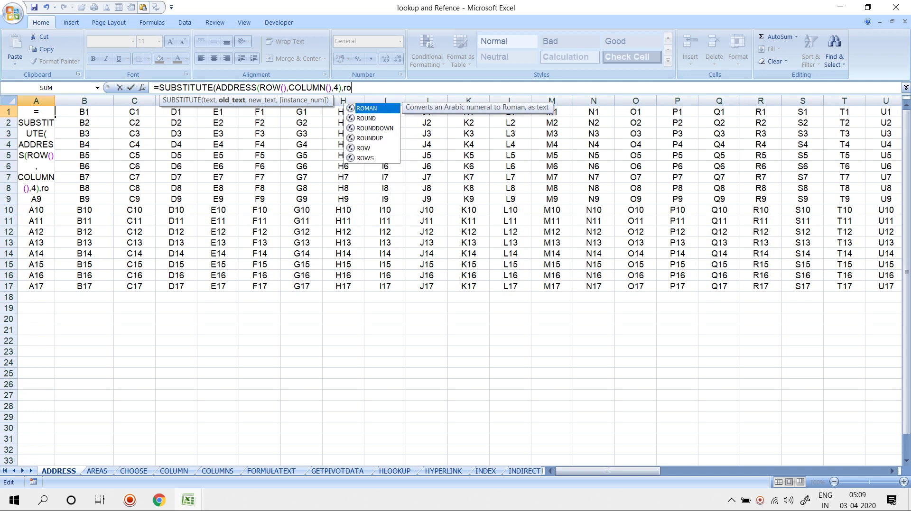
pyautogui.write(')')
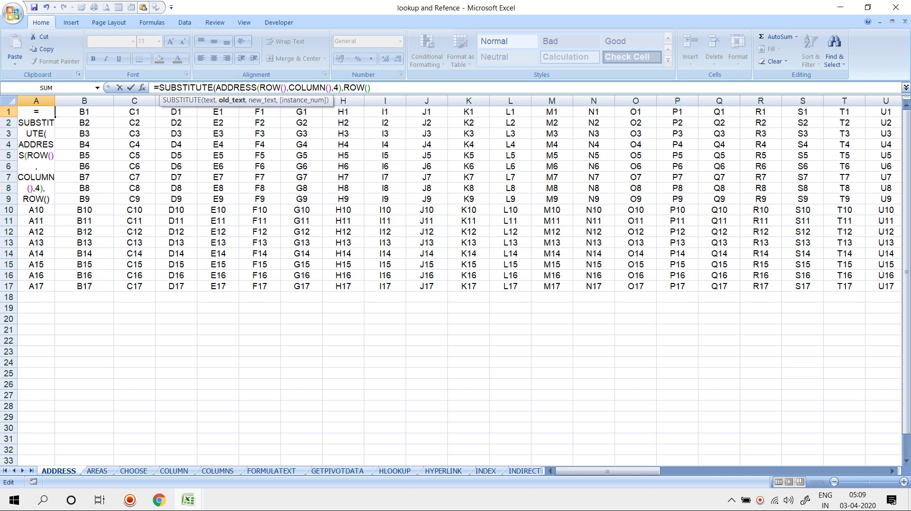
pyautogui.write(',""')
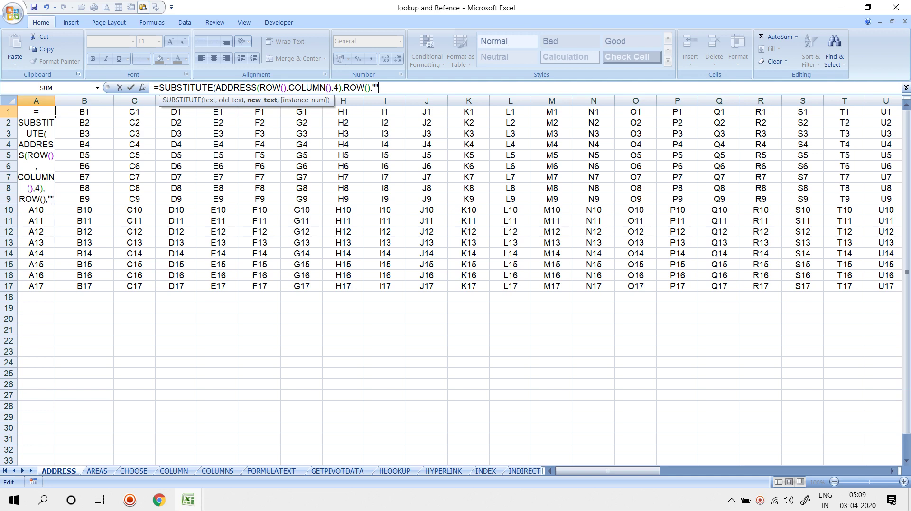
pyautogui.press('Return')
pyautogui.press('Return')
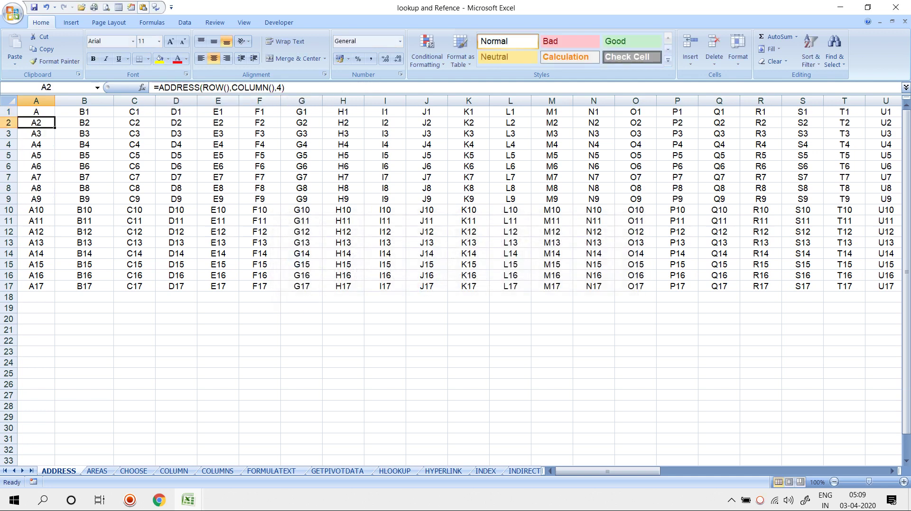
# Step: Fill the SUBSTITUTE formula from A1 through the whole block A1:BN17 and return to A1
pyautogui.press('Up')
pyautogui.hotkey('ctrl', 'shift', 'Right')
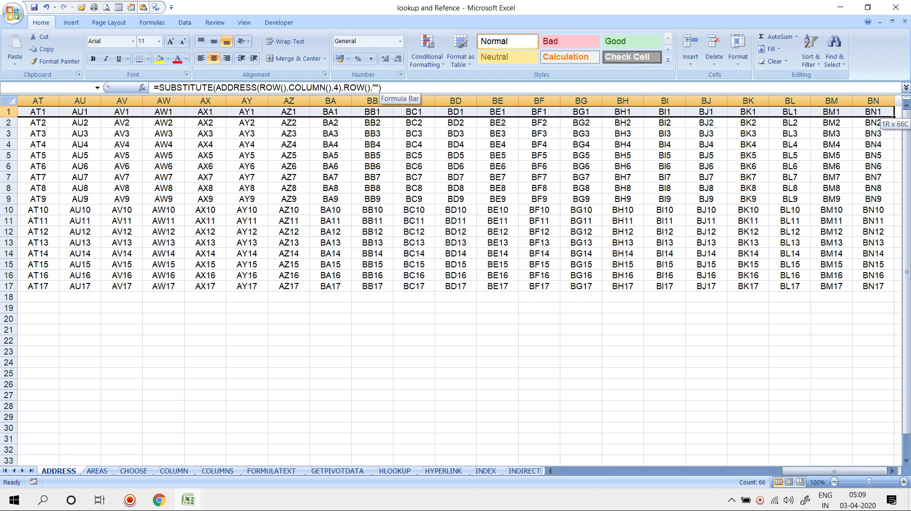
pyautogui.hotkey('ctrl', 'shift', 'Down')
pyautogui.press('F2')
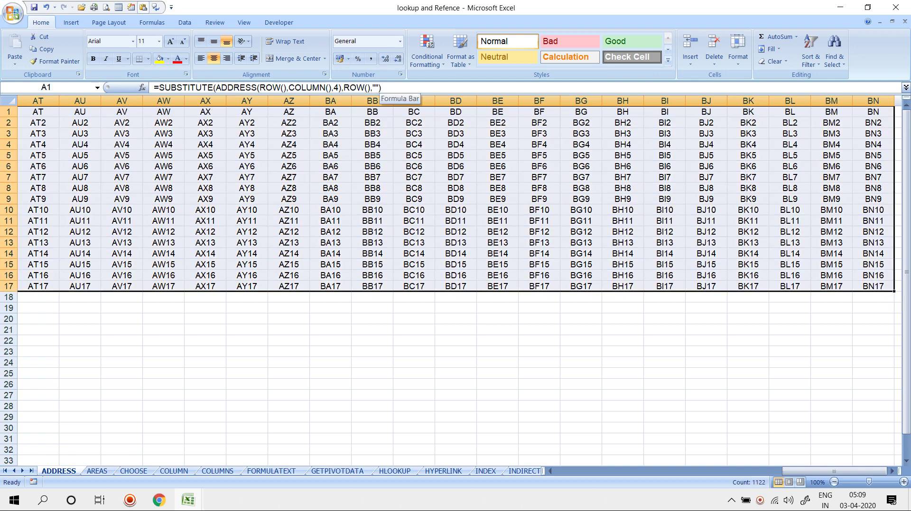
pyautogui.hotkey('ctrl', 'Return')
pyautogui.hotkey('ctrl', 'Home')
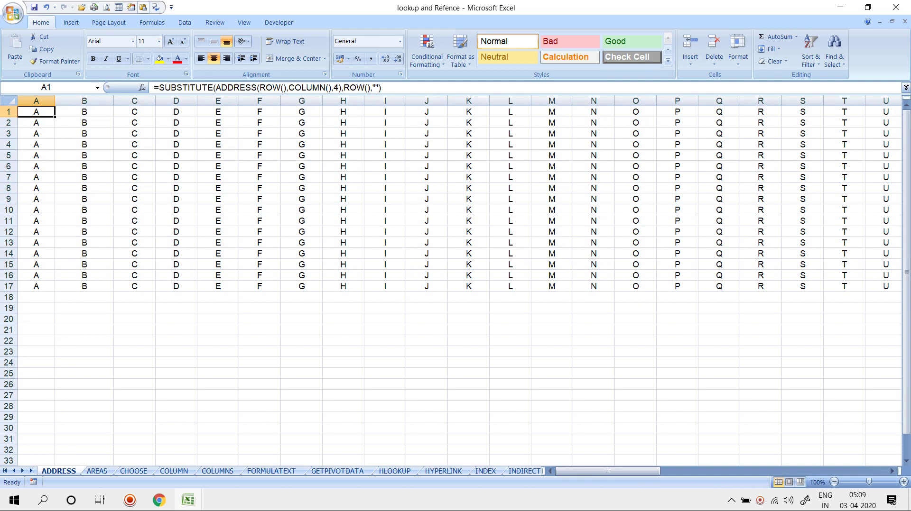
# Step: Review the SUBSTITUTE formula in A1 and evaluate it part by part with Evaluate Formula
pyautogui.press('F2')
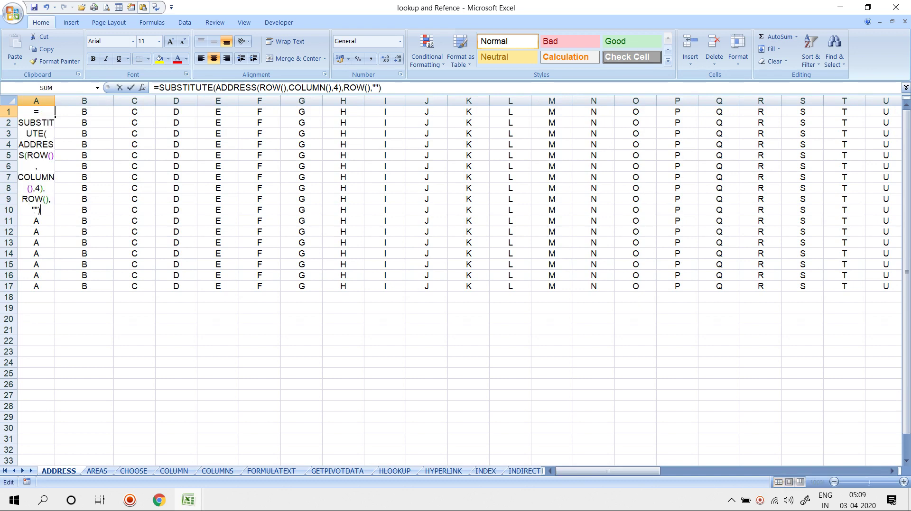
pyautogui.press('Escape')
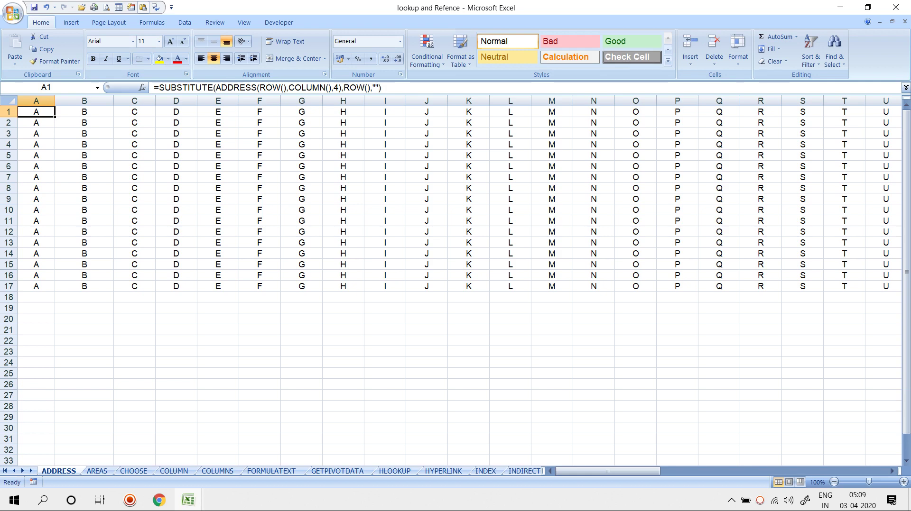
pyautogui.click(152, 22)
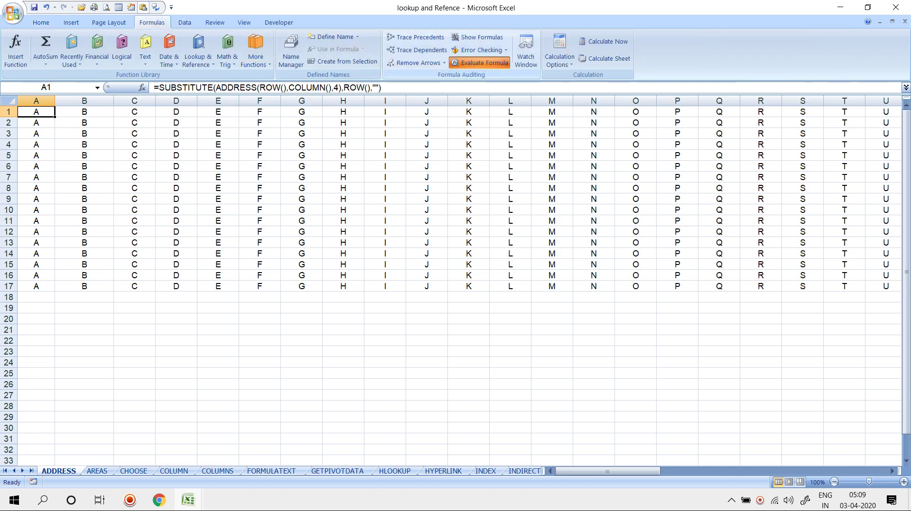
pyautogui.click(479, 63)
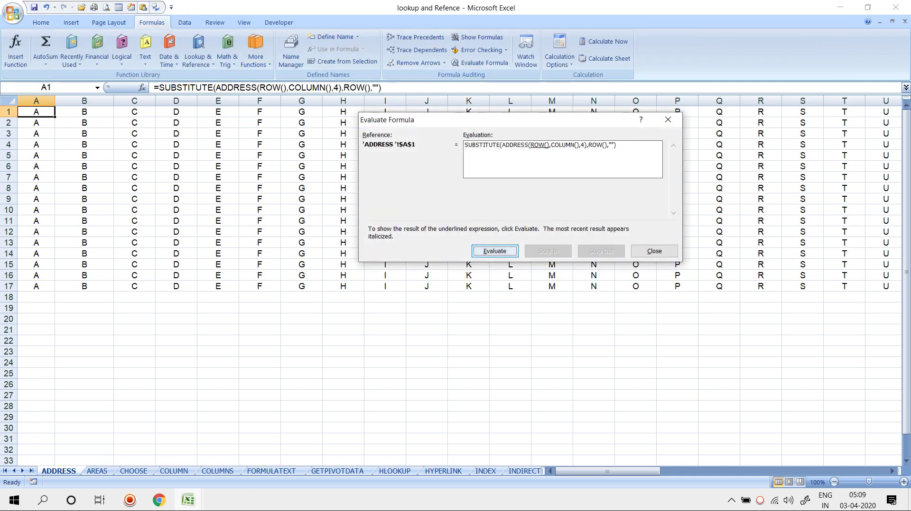
pyautogui.press('Return')
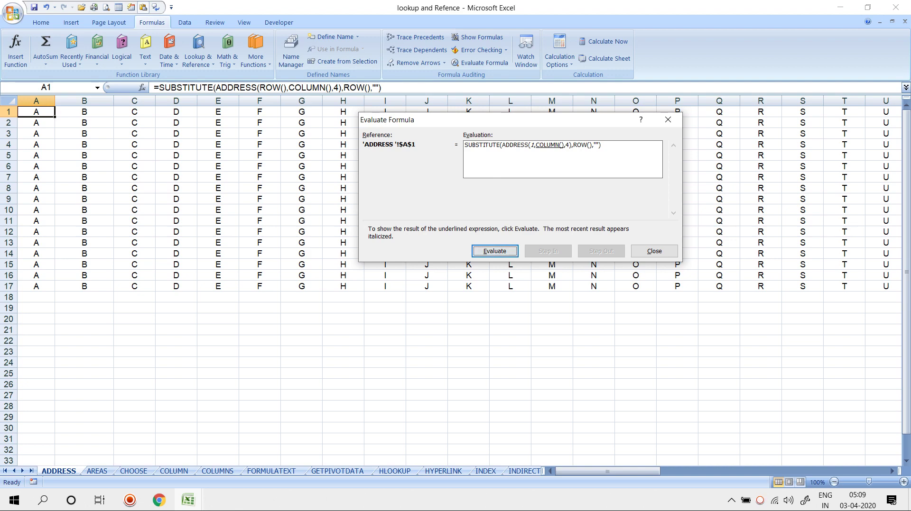
pyautogui.press('Return')
pyautogui.press('Return')
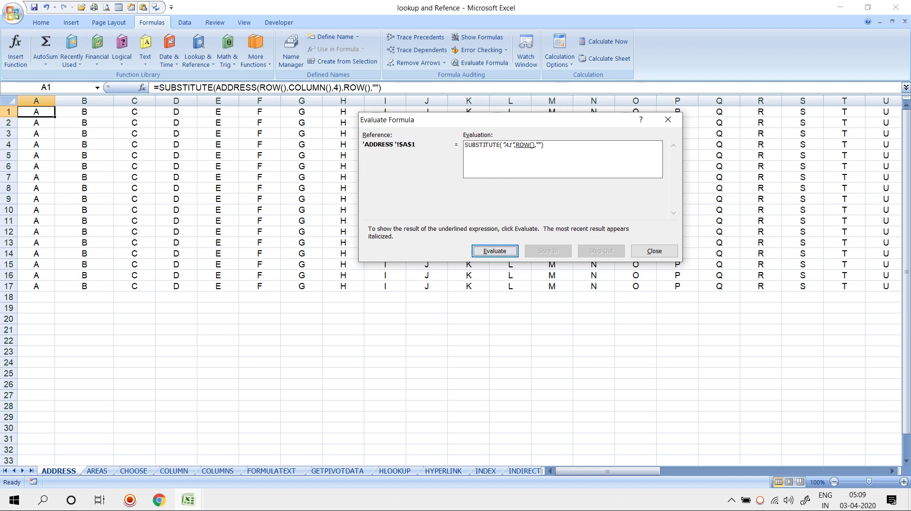
pyautogui.press('Return')
pyautogui.press('Return')
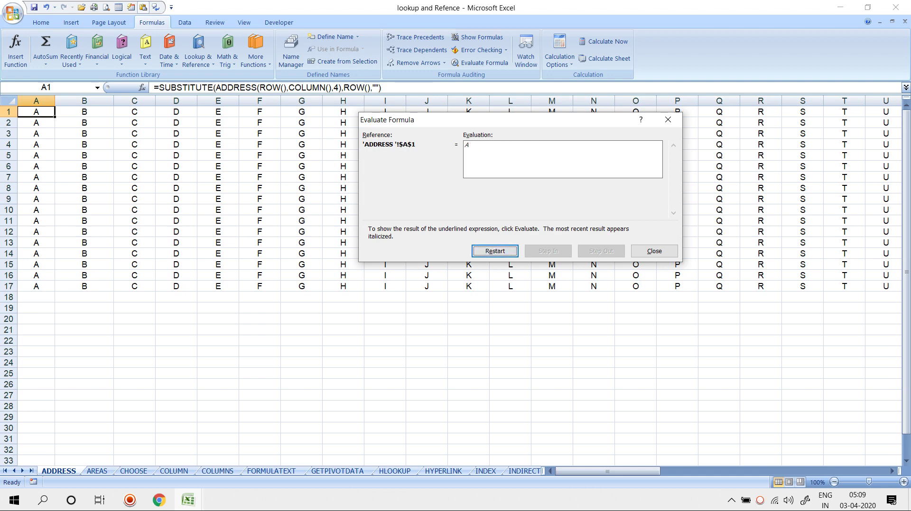
pyautogui.press('Return')
pyautogui.press('Escape')
# Step: Evaluate the SUBSTITUTE formula in B1 step by step with Evaluate Formula, then close the evaluation
pyautogui.press('Right')
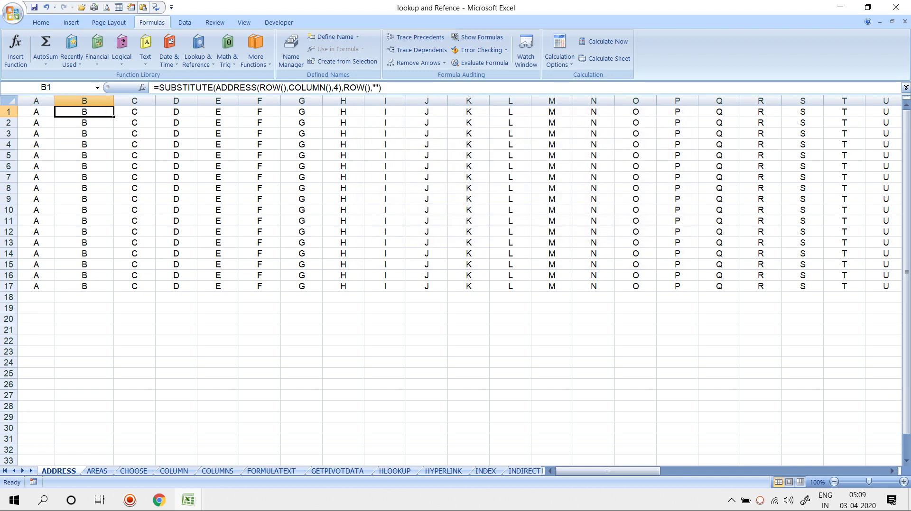
pyautogui.click(480, 63)
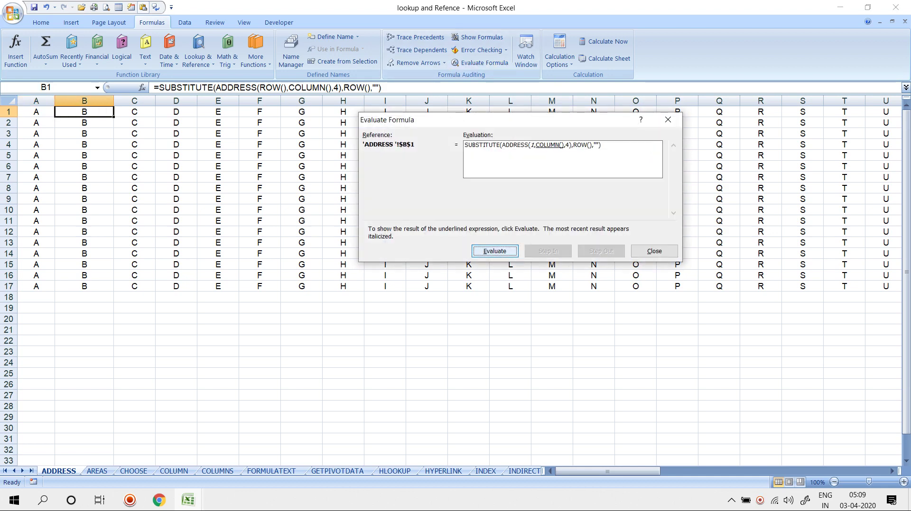
pyautogui.press('Return')
pyautogui.press('Return')
pyautogui.press('Return')
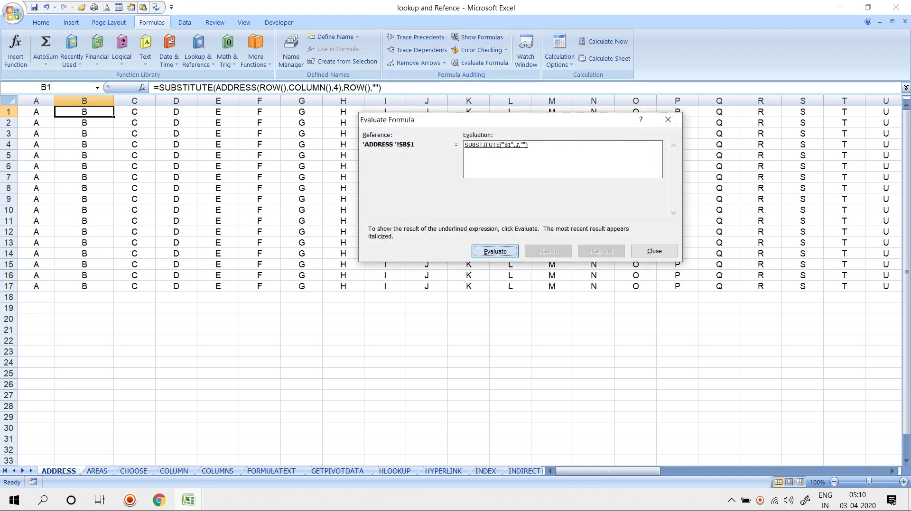
pyautogui.press('Return')
pyautogui.press('Tab')
pyautogui.press('Return')
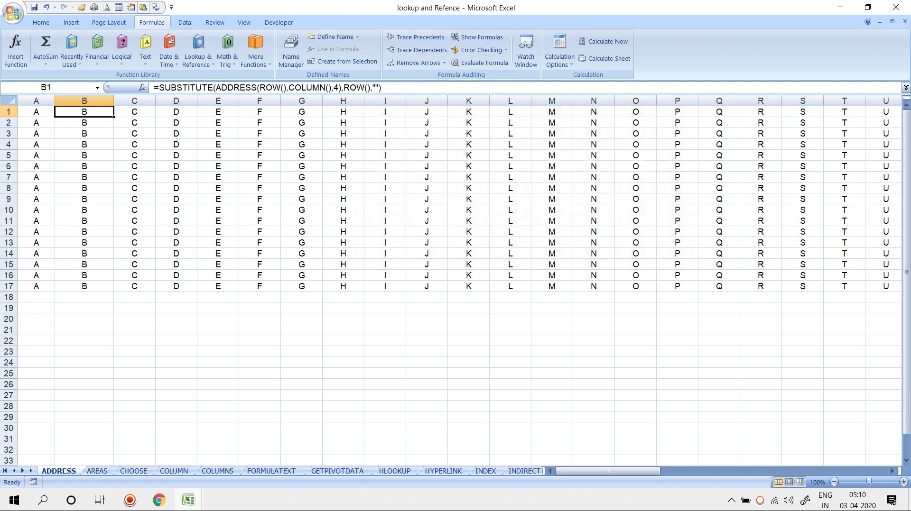
# Step: Switch to the AREAS sheet and view the list of Lookup & Reference functions
pyautogui.hotkey('ctrl', 'pagedown')
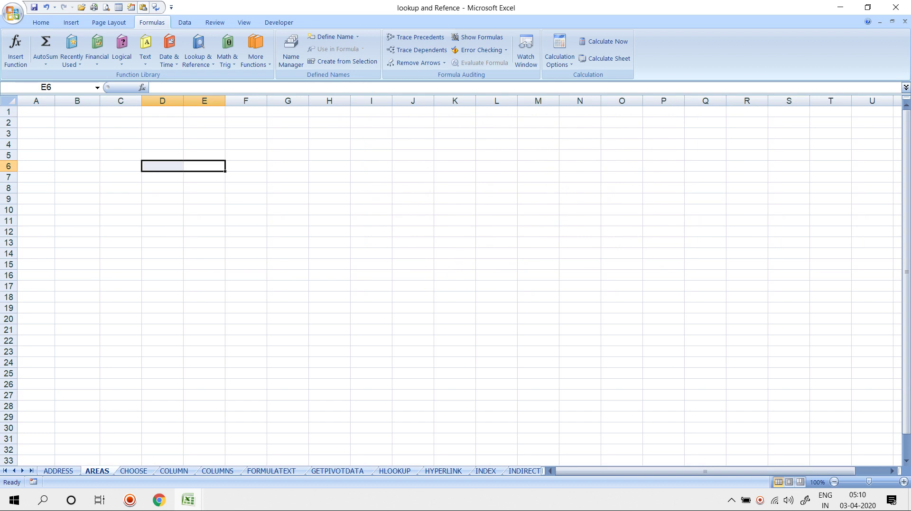
pyautogui.click(169, 56)
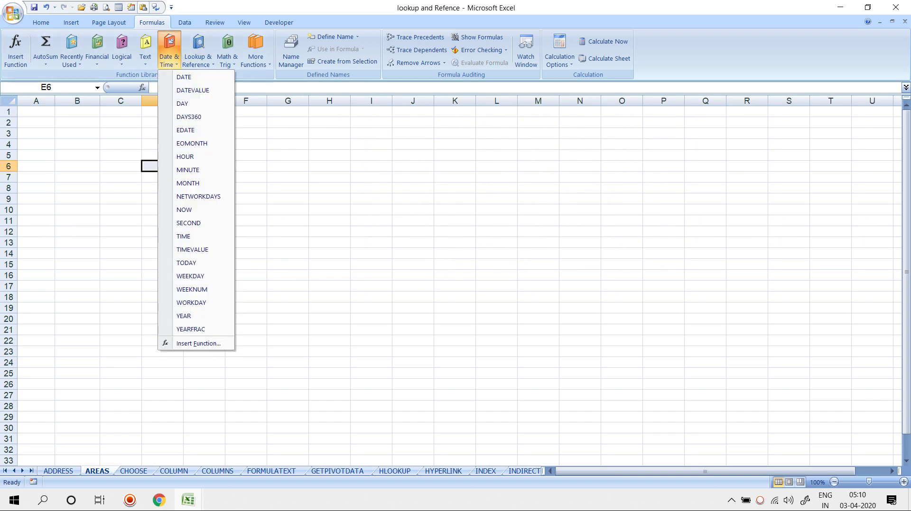
pyautogui.click(199, 56)
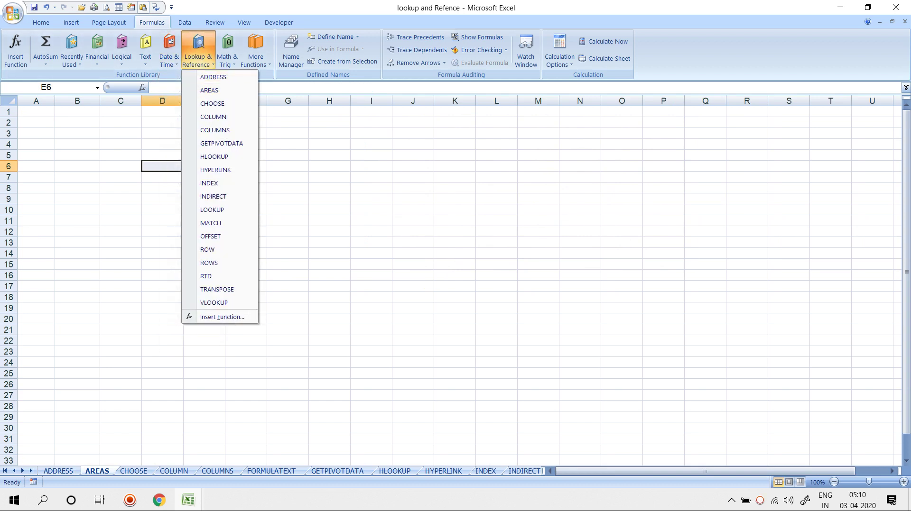
pyautogui.press('Escape')
# Step: Enter =AREAS(K4:K19) in D7 and check the range it references
pyautogui.click(163, 167)
pyautogui.click(163, 178)
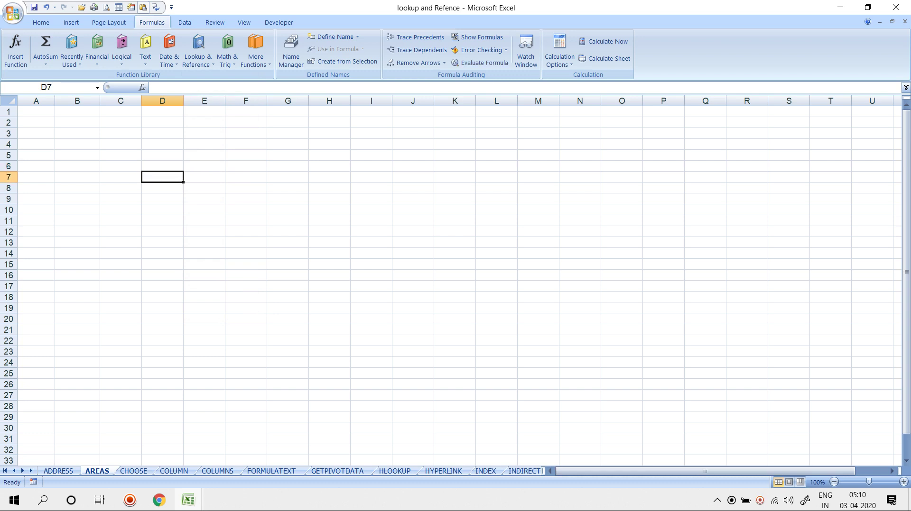
pyautogui.write('=aa')
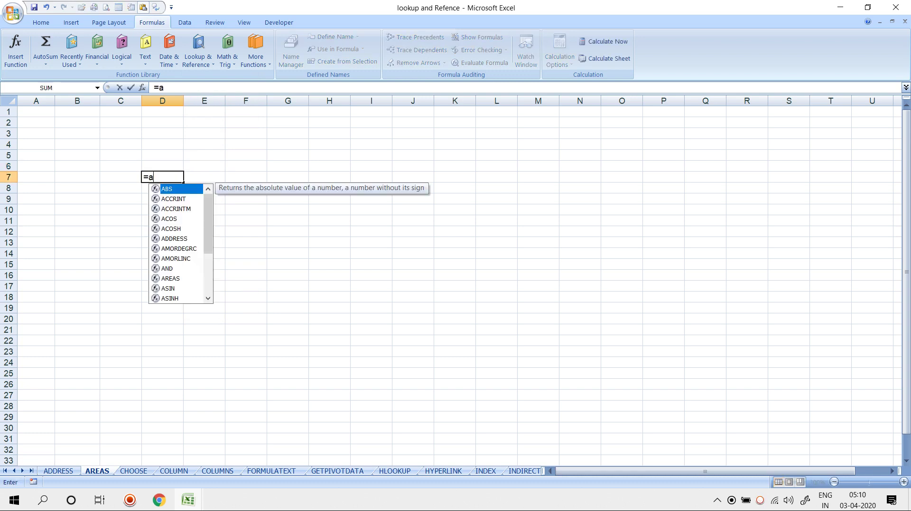
pyautogui.press('BackSpace')
pyautogui.write('r')
pyautogui.press('Tab')
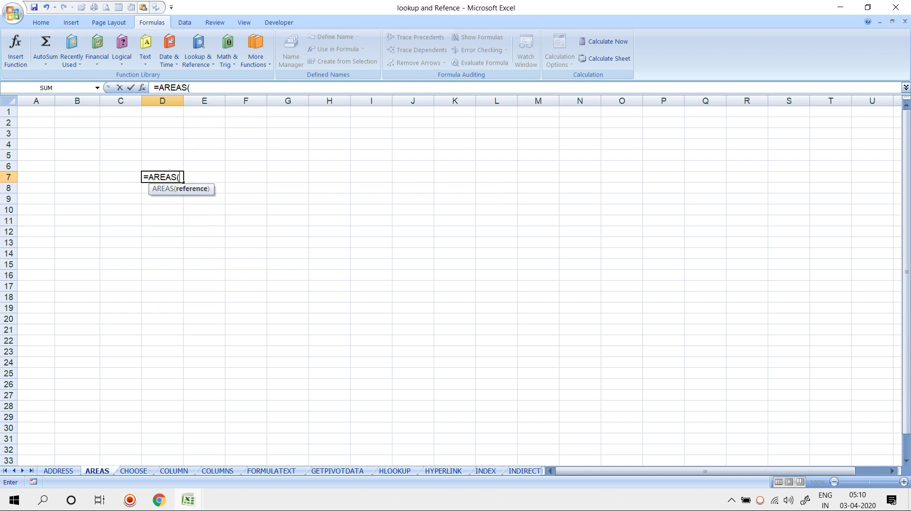
pyautogui.moveTo(454, 144); pyautogui.dragTo(455, 308)
pyautogui.press('Return')
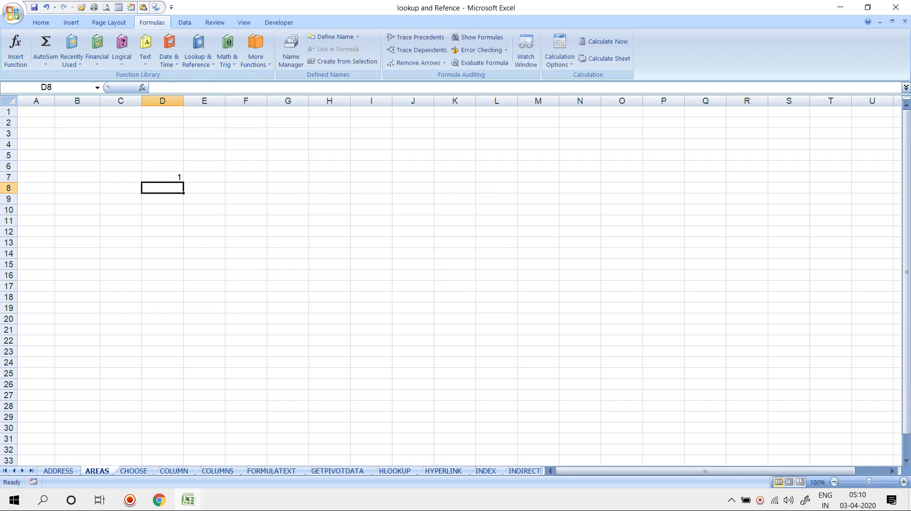
pyautogui.press('Up')
pyautogui.press('F2')
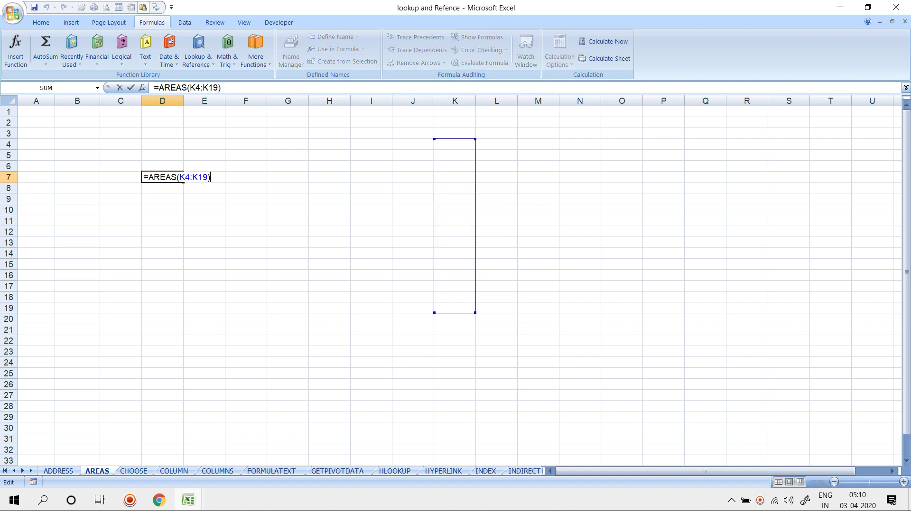
pyautogui.press('Escape')
# Step: Replace the formula in D7 with an AREAS formula referencing the multi-column block J3:L17
pyautogui.write('=are')
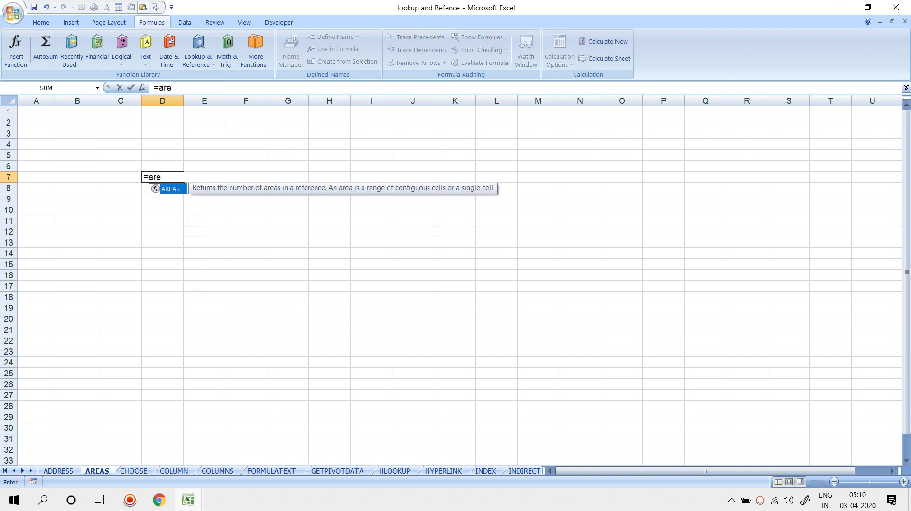
pyautogui.press('Tab')
pyautogui.moveTo(413, 133); pyautogui.dragTo(513, 287)
pyautogui.press('Return')
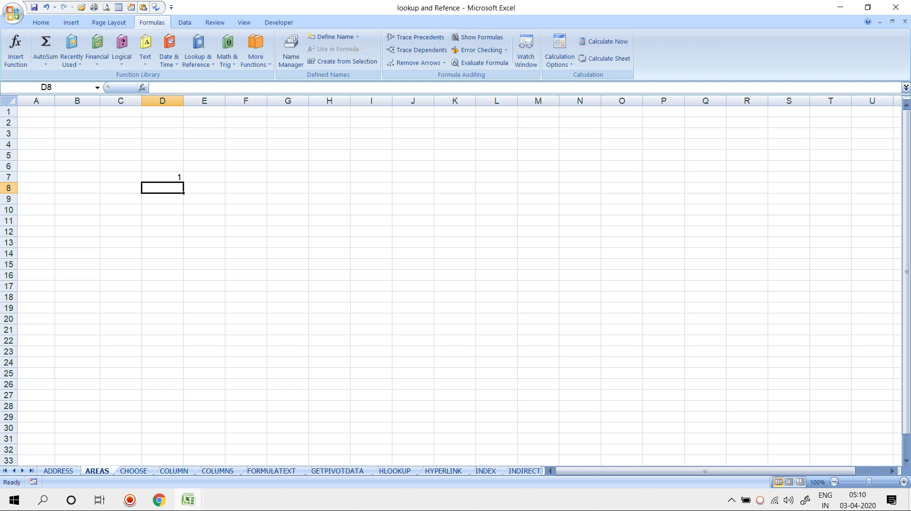
# Step: Switch to the CHOOSE sheet and enter 1 in cell B2
pyautogui.hotkey('ctrl', 'pagedown')
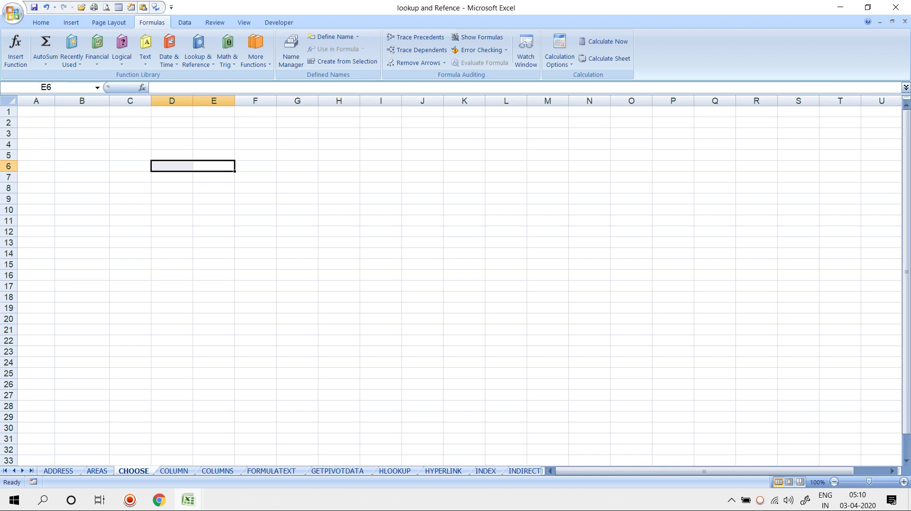
pyautogui.click(82, 123)
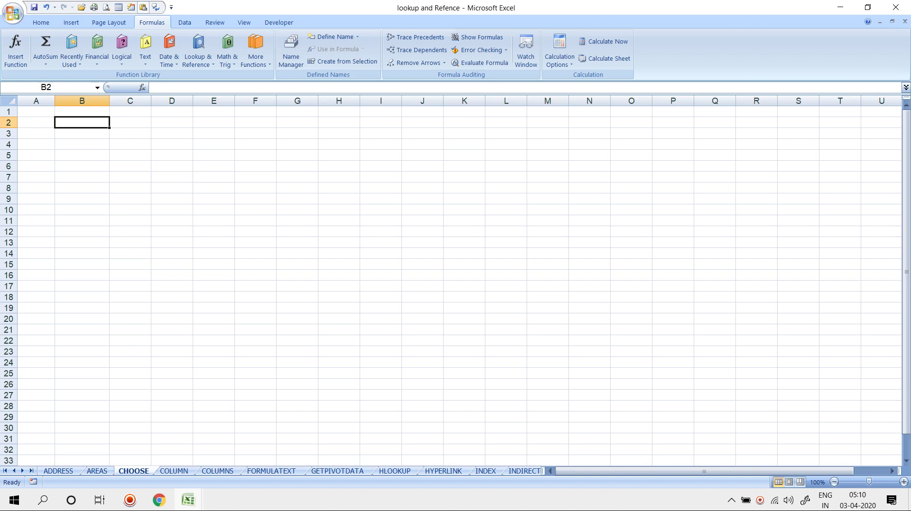
pyautogui.write('1')
pyautogui.press('Return')
pyautogui.press('Return')
pyautogui.press('Return')
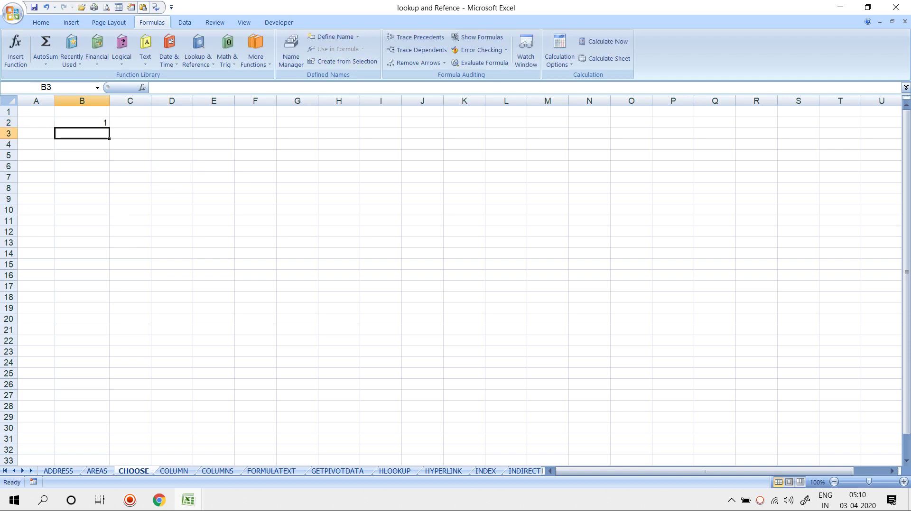
# Step: Start a numbered day list on the CHOOSE sheet with 1 mon and 2 tue in B5:C6
pyautogui.write('1')
pyautogui.press('Return')
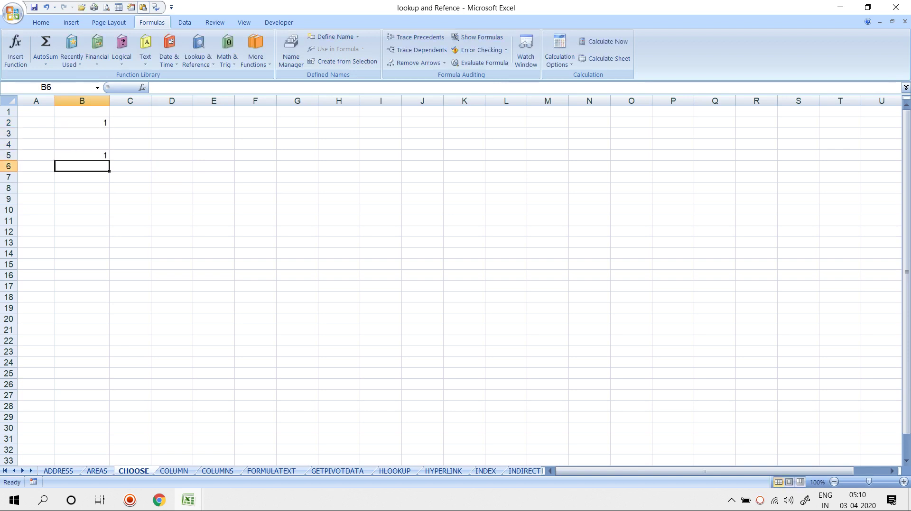
pyautogui.press('Up')
pyautogui.press('Right')
pyautogui.write('mon')
pyautogui.press('Return')
pyautogui.press('Left')
pyautogui.write('2')
pyautogui.press('Return')
pyautogui.press('Up')
pyautogui.press('Right')
pyautogui.write('tue')
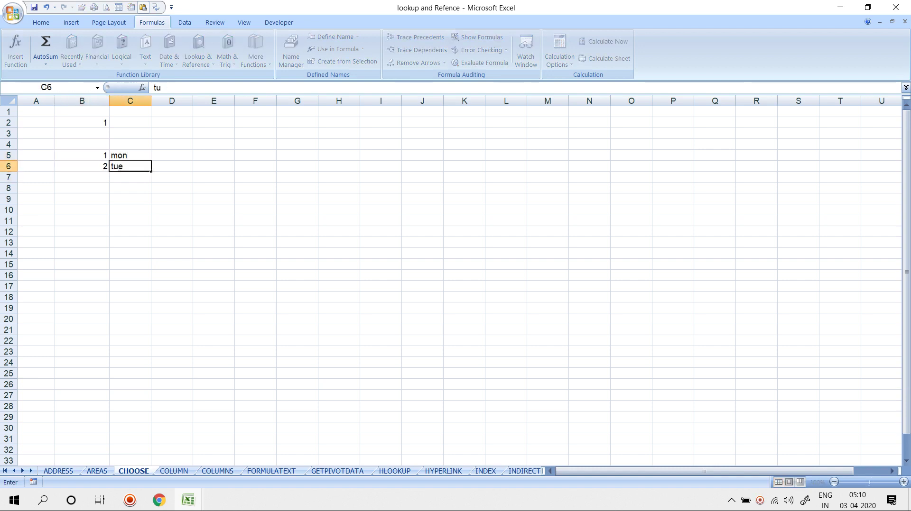
pyautogui.press('Return')
# Step: Continue the day list with 3 wed and 4 thu in B7:C8
pyautogui.press('Left')
pyautogui.write('3')
pyautogui.press('Return')
pyautogui.press('Up')
pyautogui.press('Right')
pyautogui.write('wed')
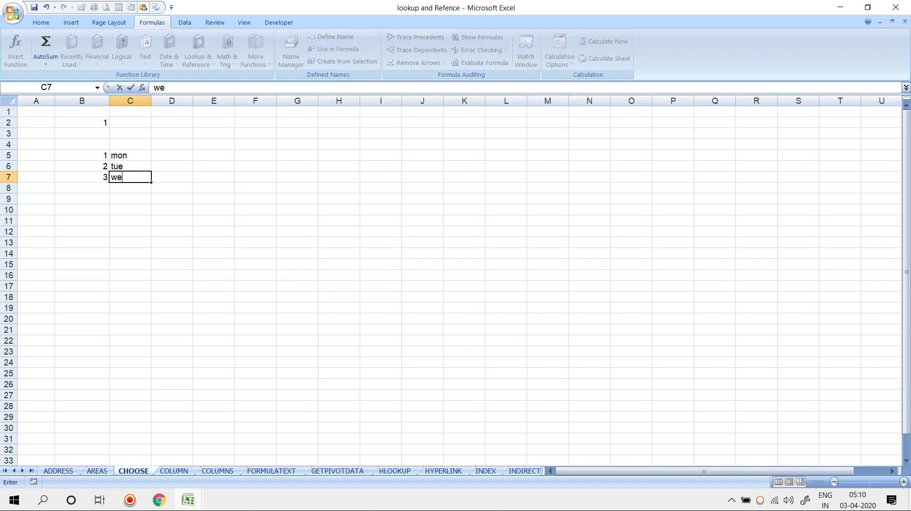
pyautogui.press('Return')
pyautogui.press('Left')
pyautogui.write('4')
pyautogui.press('Return')
pyautogui.press('Up')
pyautogui.press('Right')
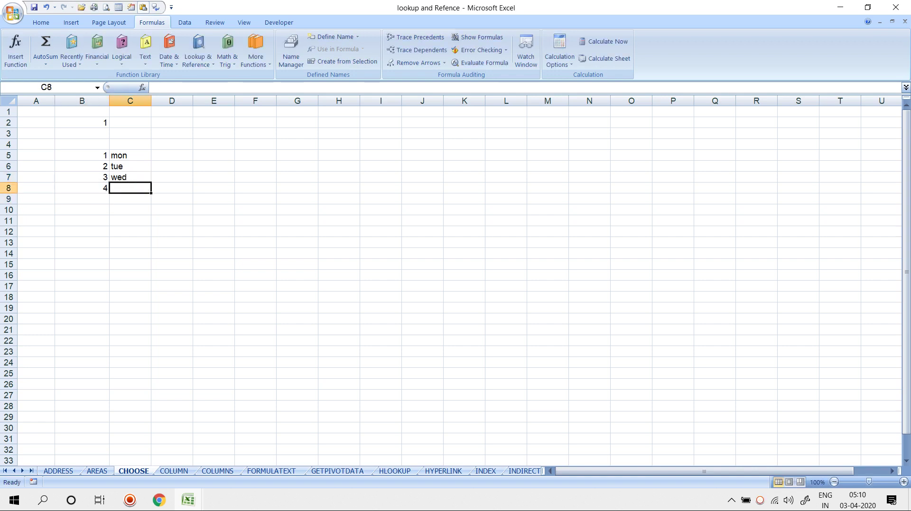
pyautogui.write('thu')
pyautogui.press('Return')
# Step: Add 5 fri and 6 sat to the day list in B9:C10
pyautogui.press('Left')
pyautogui.write('5')
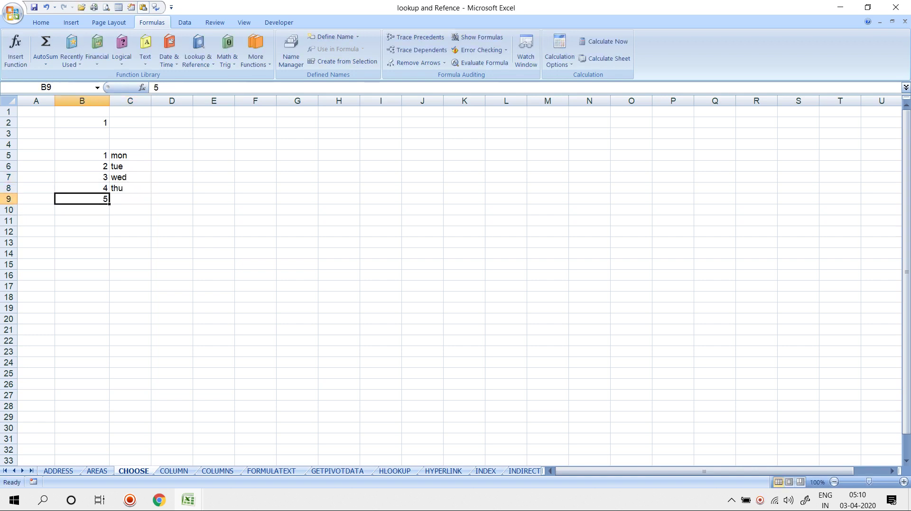
pyautogui.press('Return')
pyautogui.press('Up')
pyautogui.press('Right')
pyautogui.write('fri')
pyautogui.press('Return')
pyautogui.press('Left')
pyautogui.write('6')
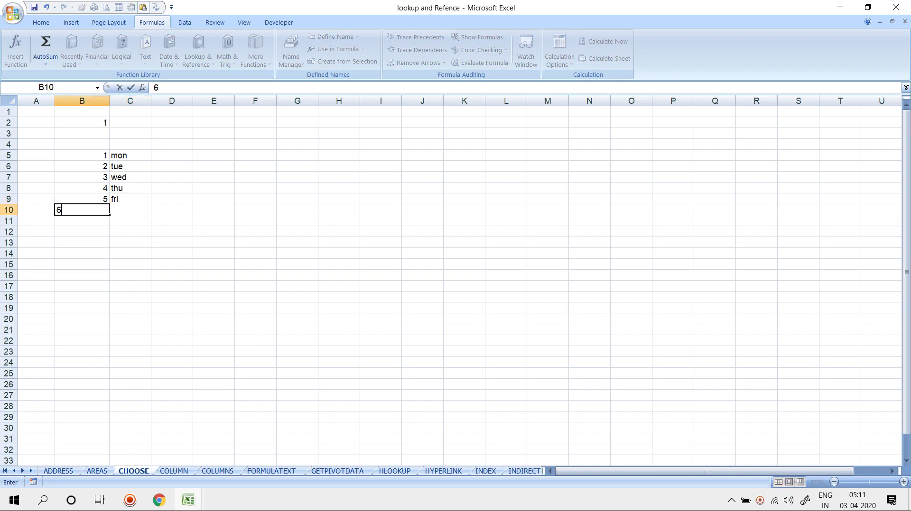
pyautogui.press('Return')
pyautogui.press('Up')
pyautogui.press('Right')
pyautogui.write('sat')
pyautogui.press('Return')
# Step: Complete the day list with 7 in B11 and sun in C11
pyautogui.press('Left')
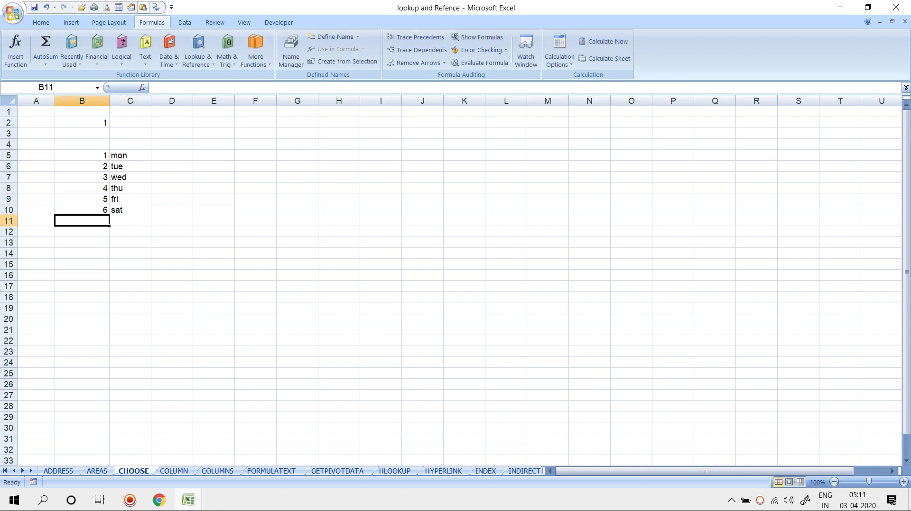
pyautogui.write('7')
pyautogui.press('Return')
pyautogui.press('Up')
pyautogui.press('Right')
pyautogui.write('sun')
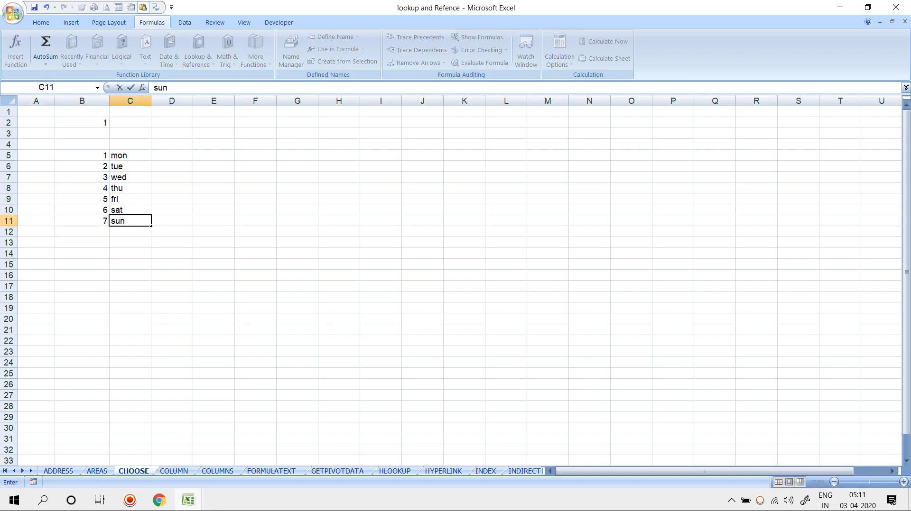
# Step: Enter =CHOOSE(B2,"mon","tue","Wed","thu","fri","sat","sun") in C2
pyautogui.click(130, 123)
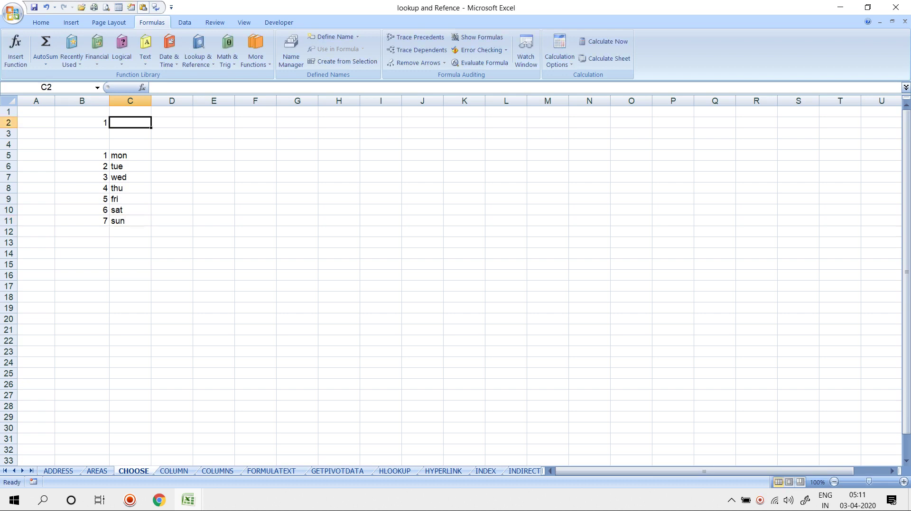
pyautogui.write('=CHOOSE(')
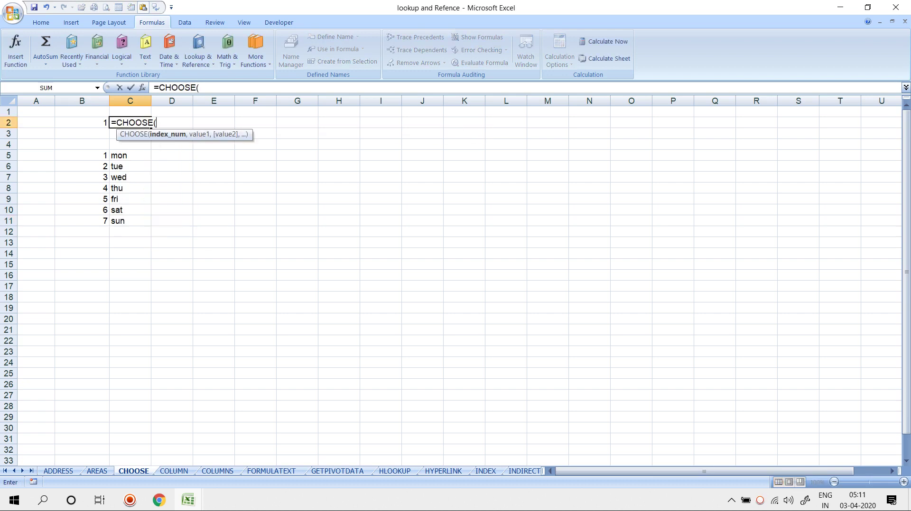
pyautogui.press('Left')
pyautogui.write(',')
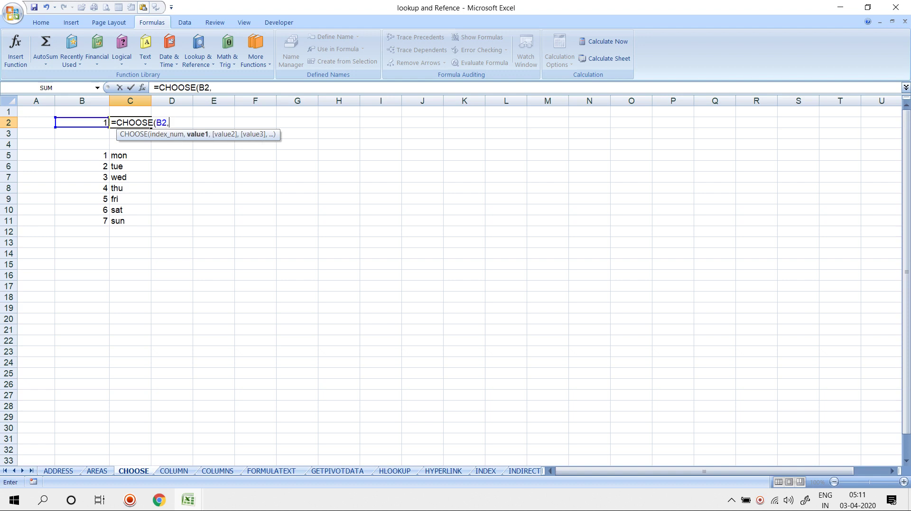
pyautogui.write('"mon","')
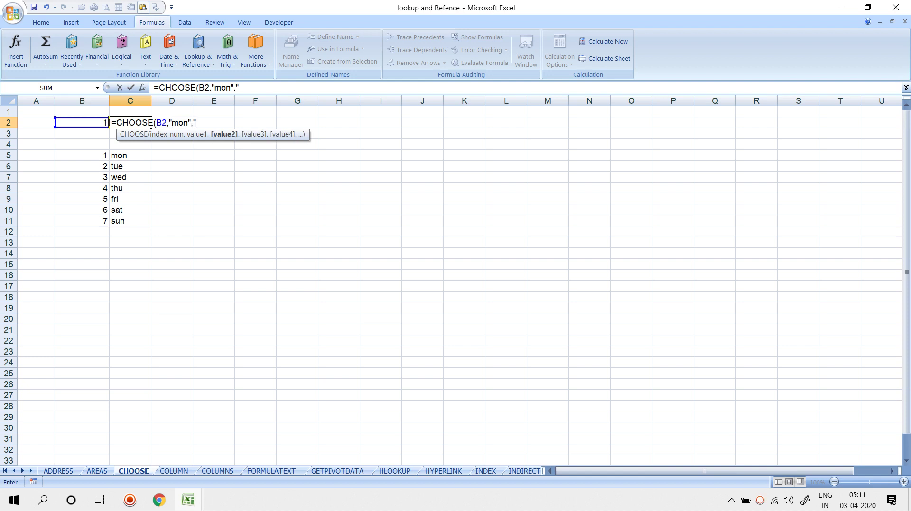
pyautogui.write('tue","')
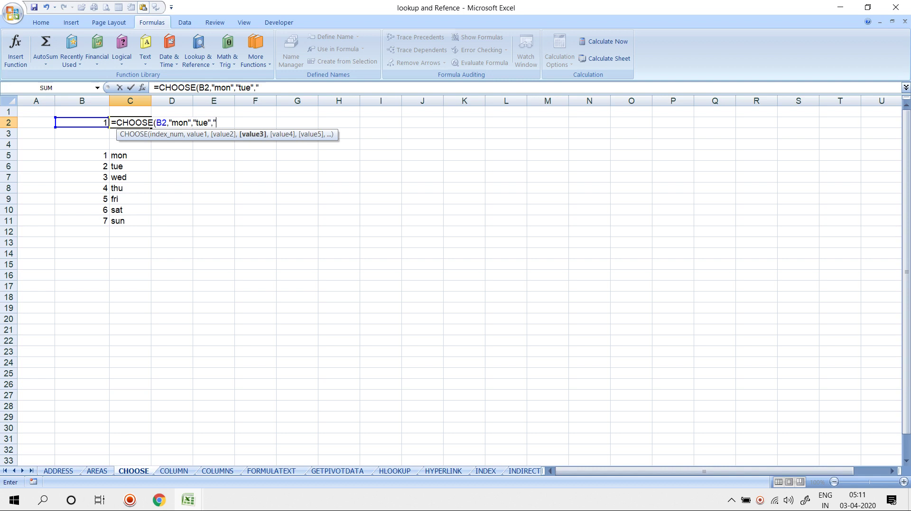
pyautogui.press('BackSpace')
pyautogui.press('BackSpace')
pyautogui.write(',"Wed",')
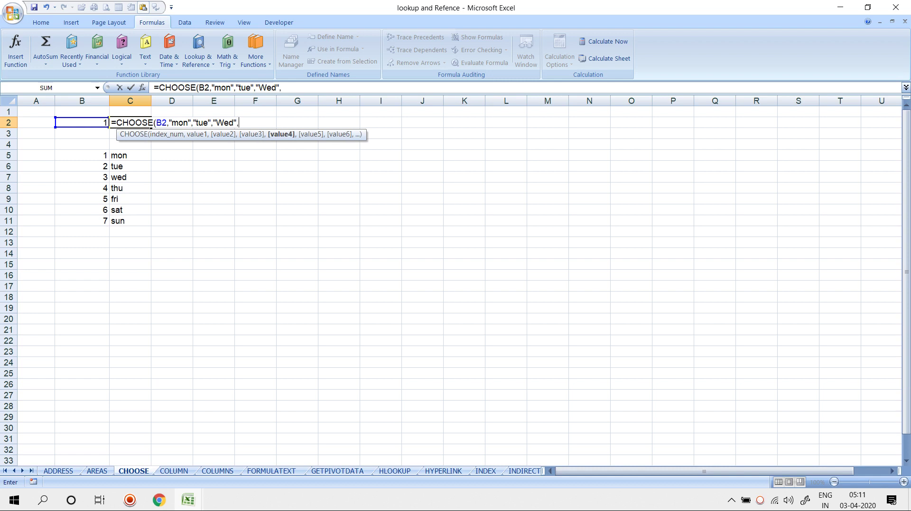
pyautogui.write('"thu","')
pyautogui.press('BackSpace')
pyautogui.press('BackSpace')
pyautogui.write(',"fri')
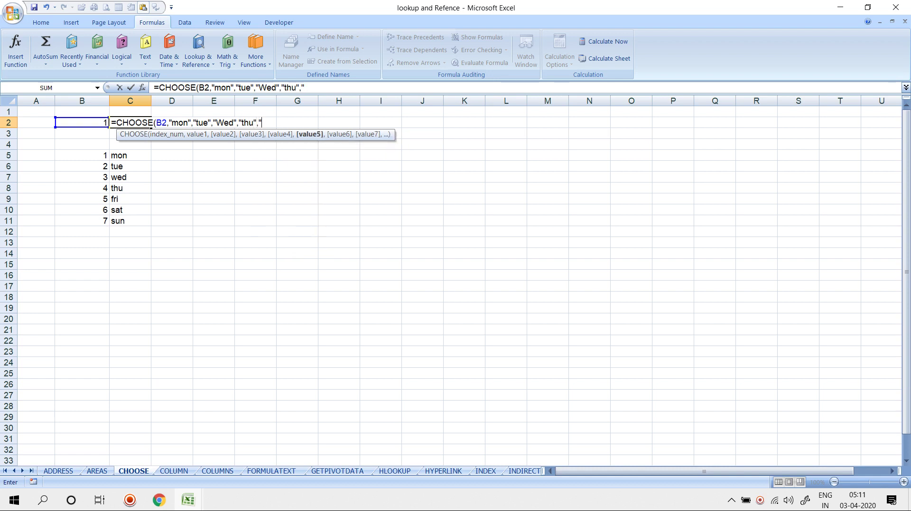
pyautogui.write('","sat",')
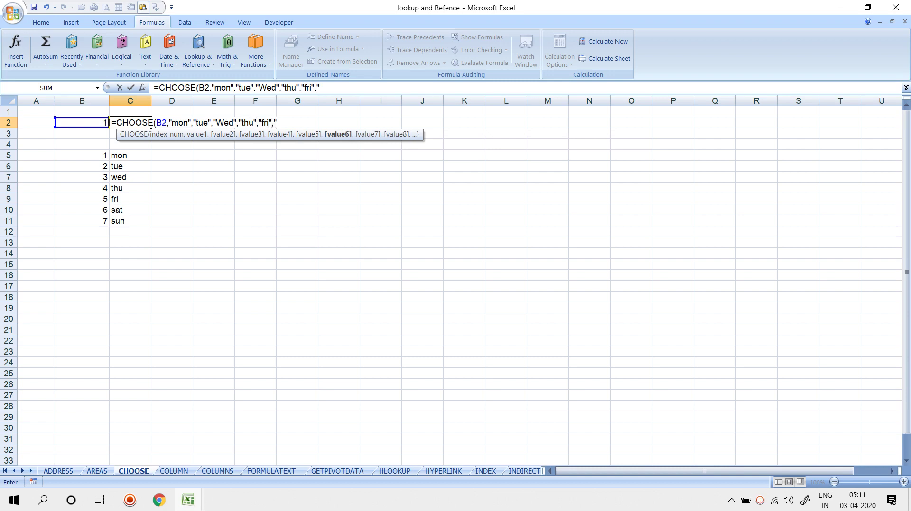
pyautogui.write('"s')
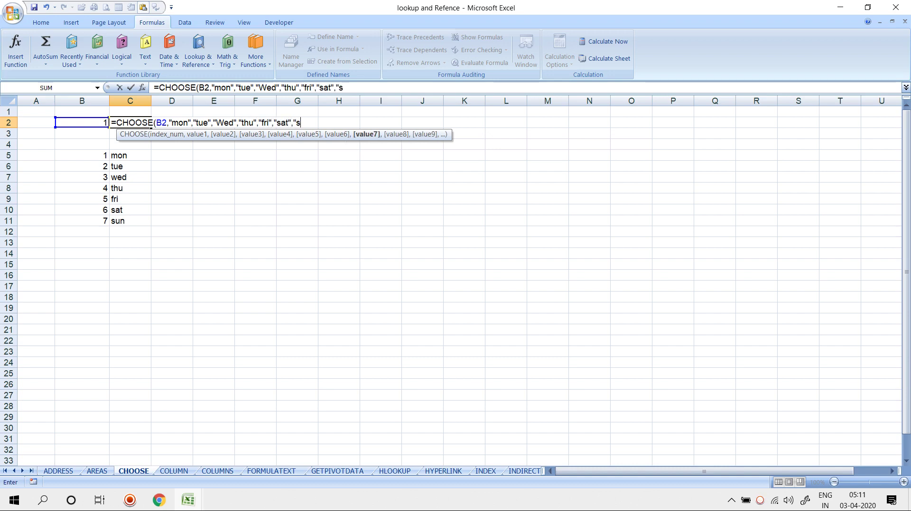
pyautogui.write('un"')
pyautogui.press('Return')
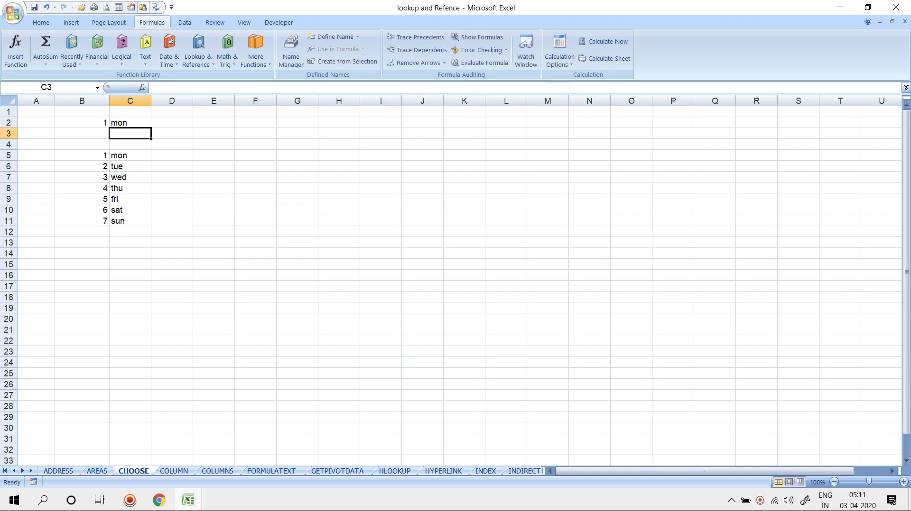
# Step: Test the CHOOSE formula by setting B2 to 2, 3 and finally 4, and check the formula in C2
pyautogui.press('Up')
pyautogui.press('Left')
pyautogui.write('2')
pyautogui.press('Return')
pyautogui.press('Up')
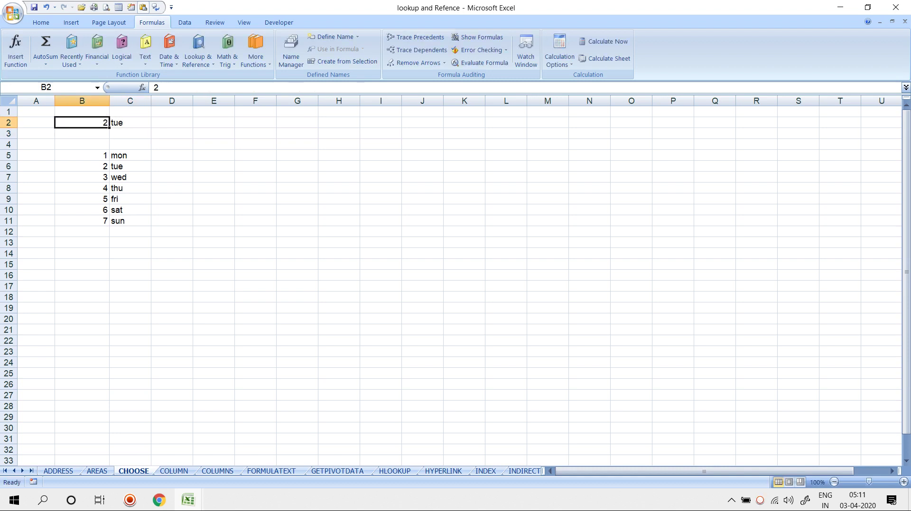
pyautogui.write('3')
pyautogui.press('Return')
pyautogui.press('Up')
pyautogui.write('4')
pyautogui.press('Return')
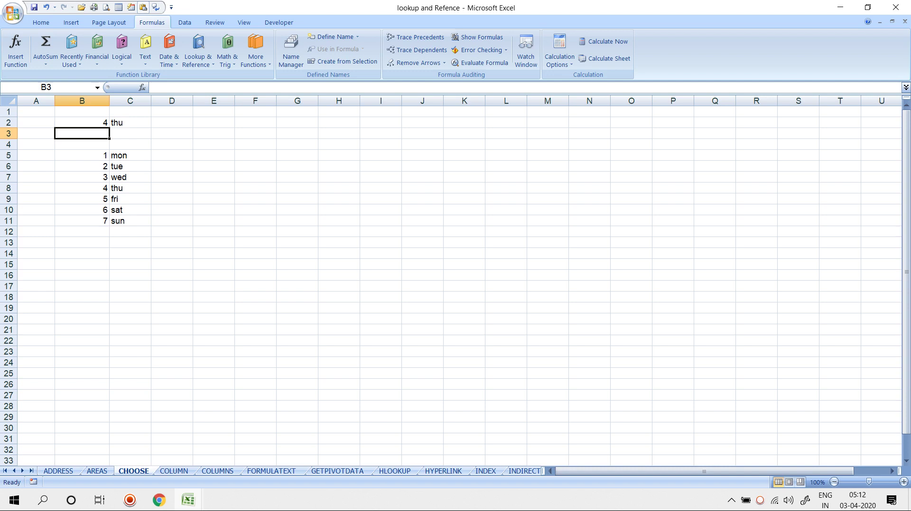
pyautogui.click(130, 123)
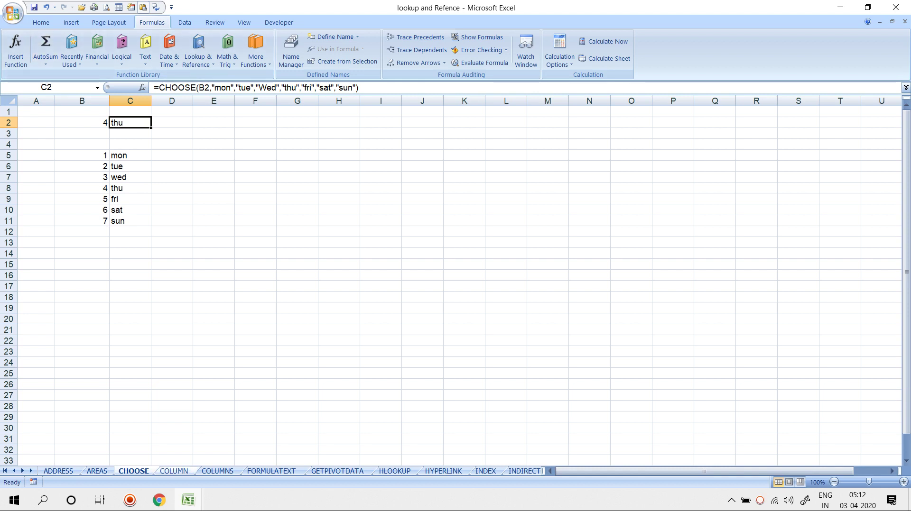
# Step: Switch to the COLUMN sheet and enter a COLUMN formula without a reference in C3
pyautogui.hotkey('ctrl', 'pagedown')
pyautogui.click(128, 133)
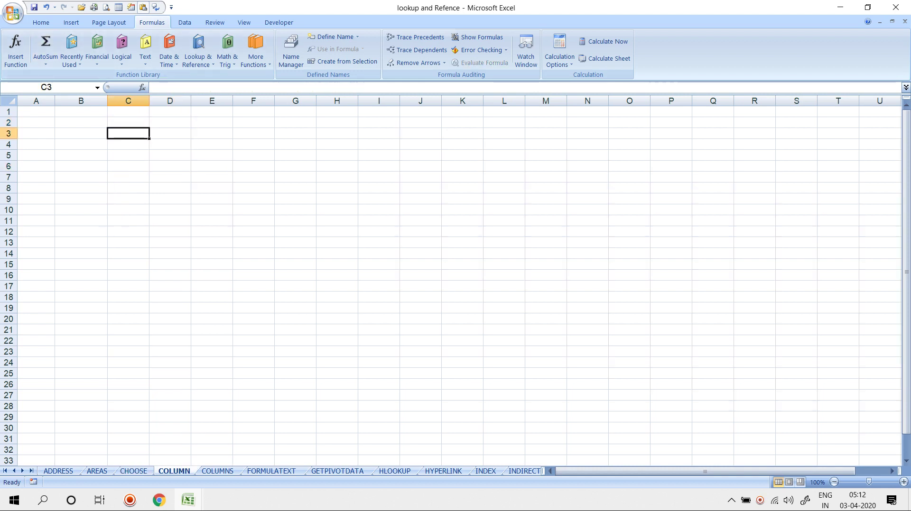
pyautogui.write('=col')
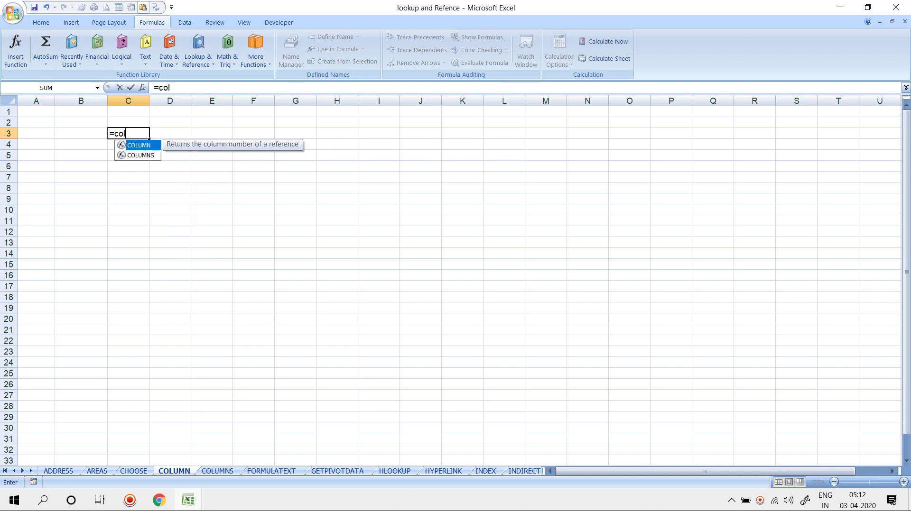
pyautogui.press('Tab')
pyautogui.press('Return')
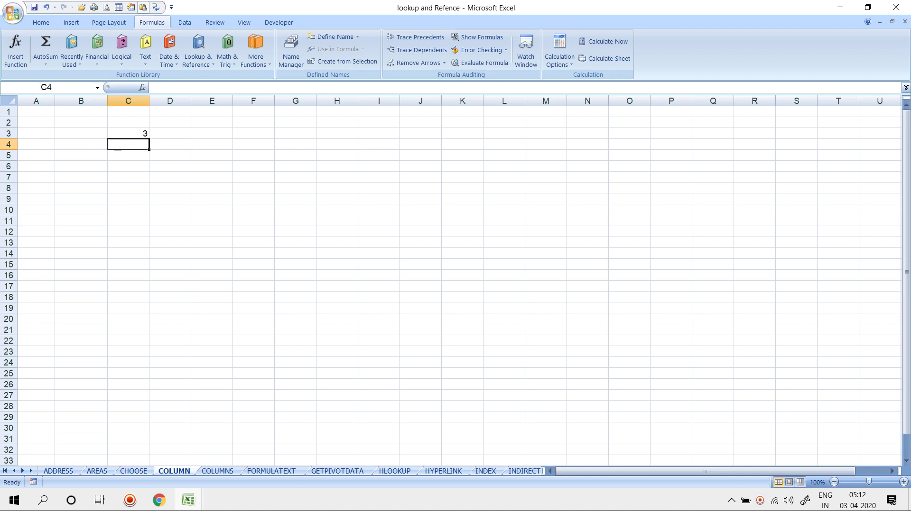
# Step: Enter a COLUMN formula in G3 that references cell N4
pyautogui.click(295, 134)
pyautogui.write('=COLUMN(')
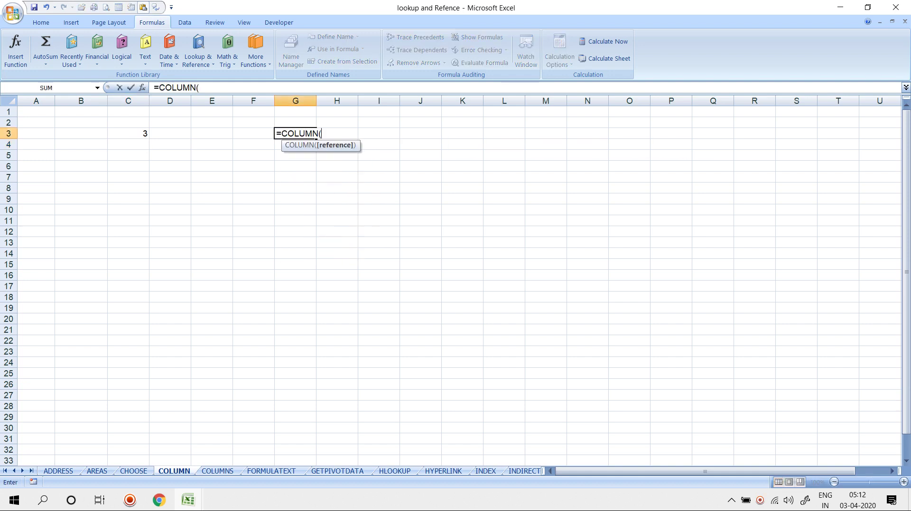
pyautogui.click(587, 144)
pyautogui.press('Return')
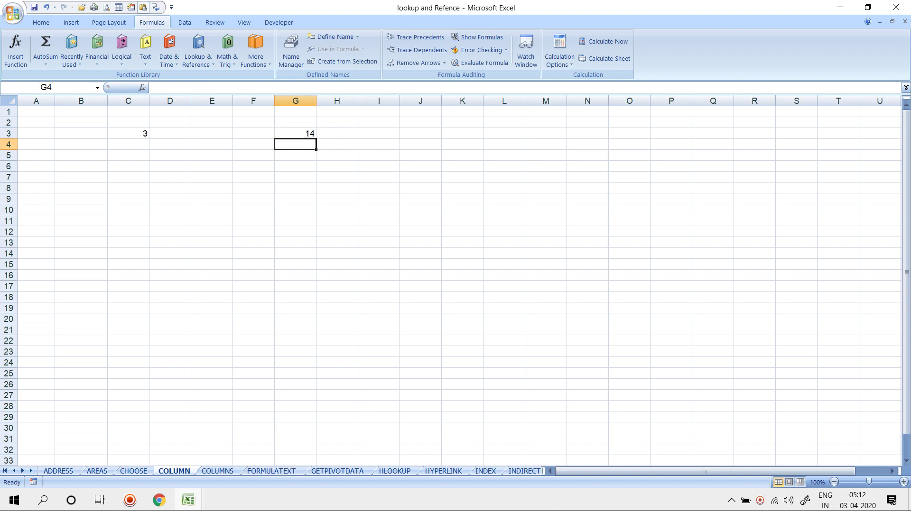
# Step: Switch to the COLUMNS sheet and enter a COLUMNS formula in C3 over a block spanning columns G to K
pyautogui.hotkey('ctrl', 'pagedown')
pyautogui.click(134, 134)
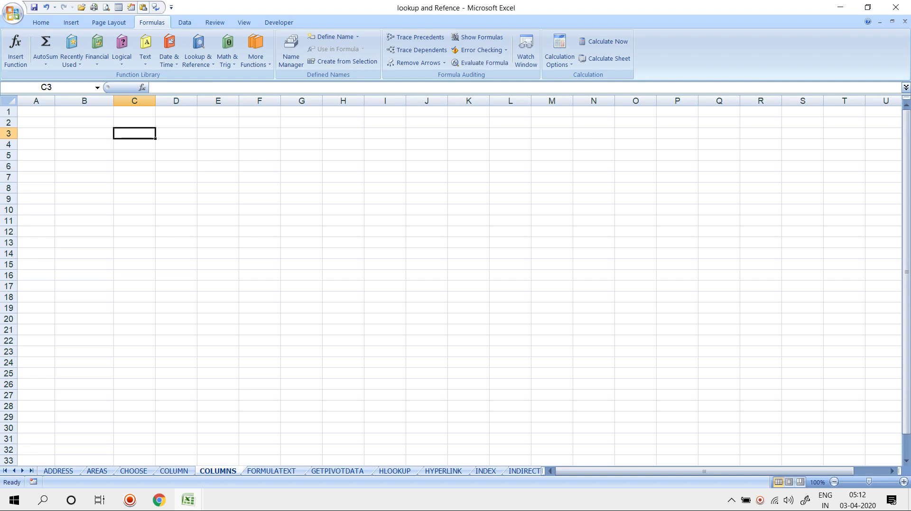
pyautogui.write('=col')
pyautogui.press('Tab')
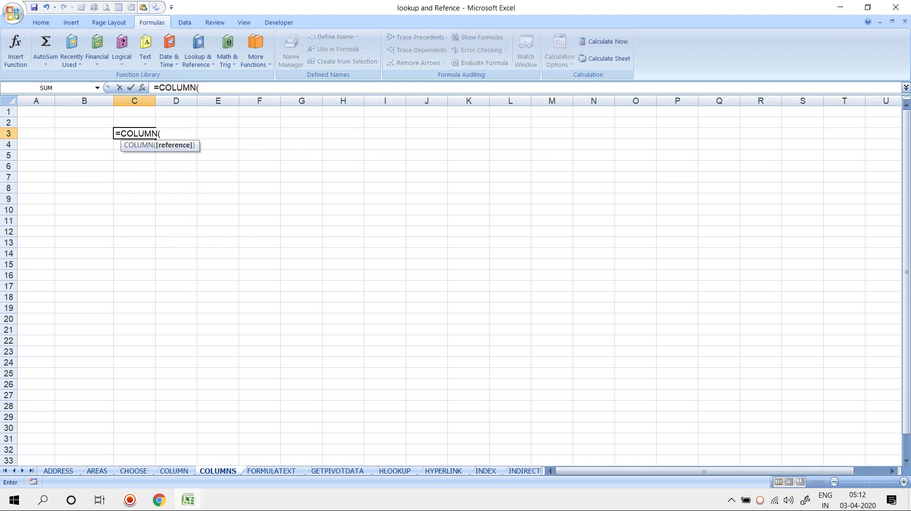
pyautogui.press('BackSpace')
pyautogui.write('s')
pyautogui.press('Tab')
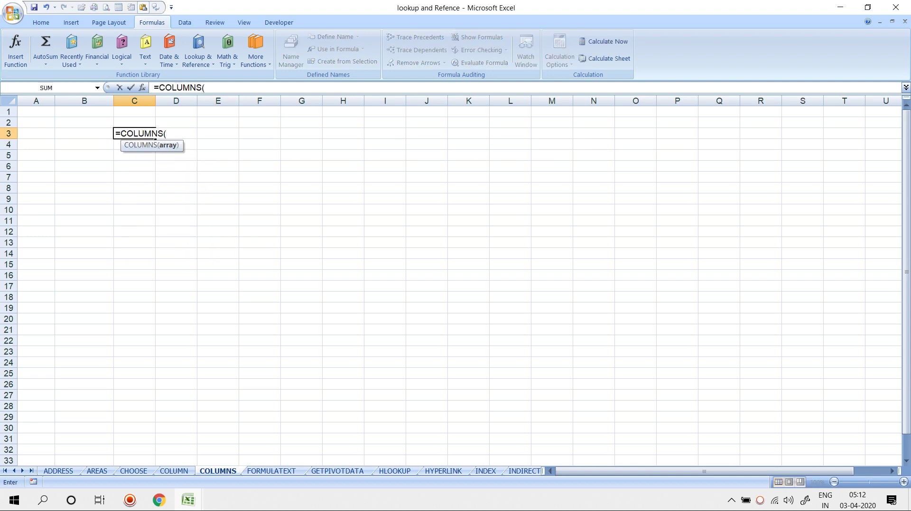
pyautogui.moveTo(301, 111); pyautogui.dragTo(484, 408)
pyautogui.press('Return')
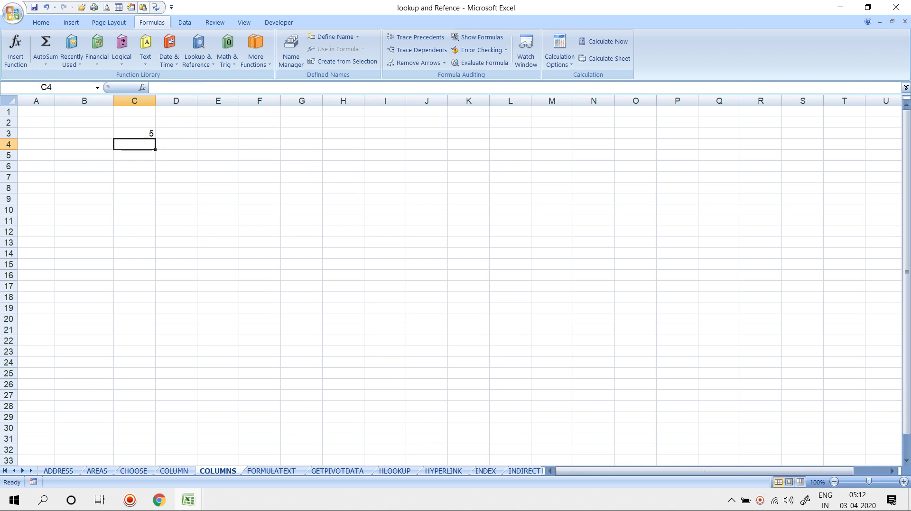
# Step: Enter a ROW formula without a reference in D4
pyautogui.click(176, 144)
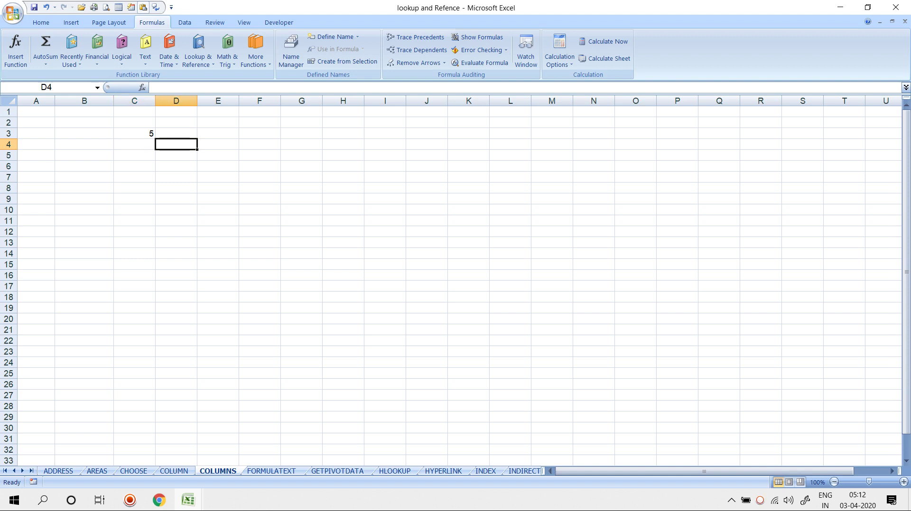
pyautogui.write('=row')
pyautogui.press('Tab')
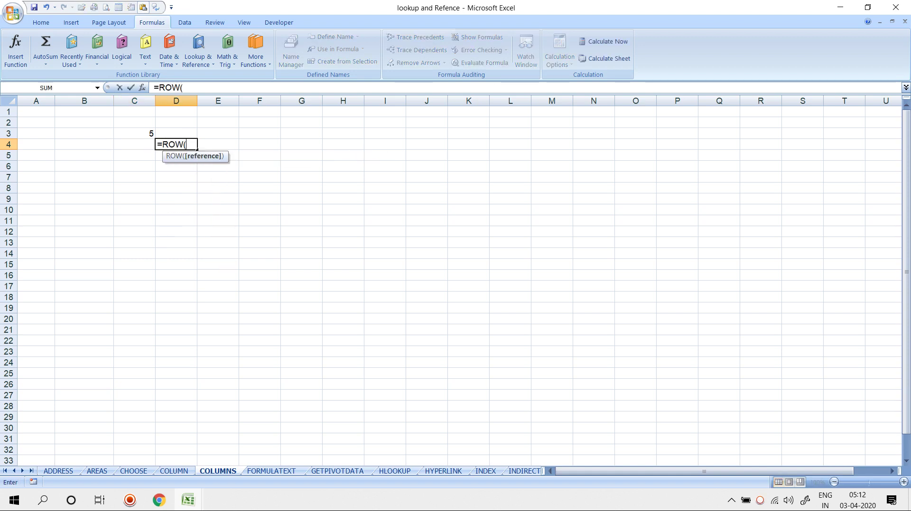
pyautogui.press('Return')
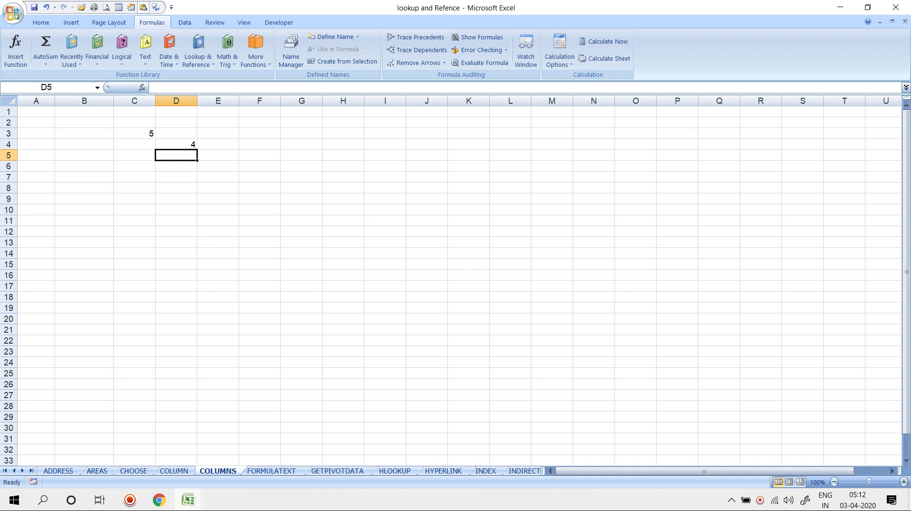
# Step: Enter the heading SR NO in cell C11 of the COLUMNS sheet
pyautogui.click(135, 221)
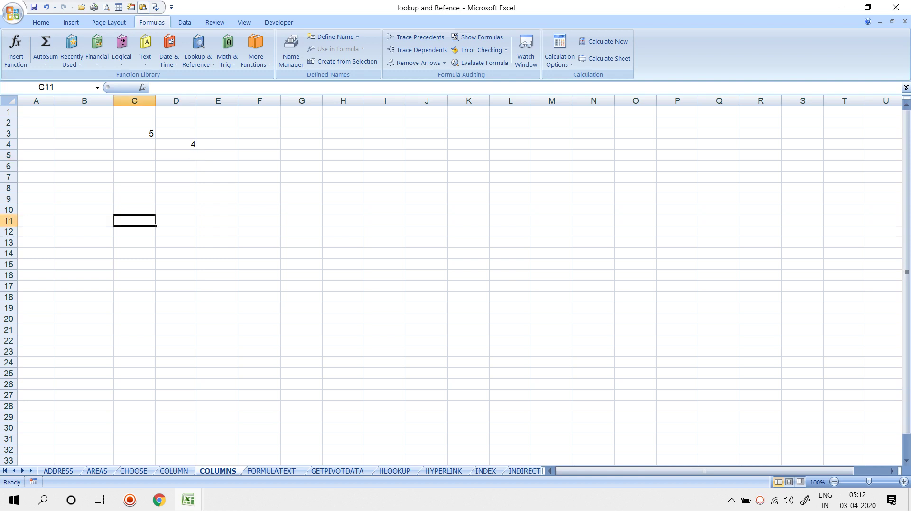
pyautogui.write('SR')
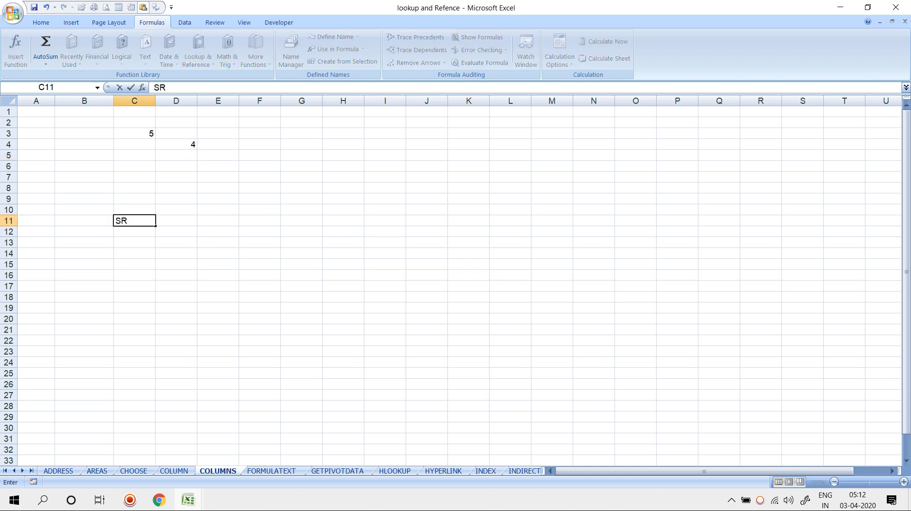
pyautogui.write(' NO')
pyautogui.press('Return')
# Step: Enter the plain serial numbers 1 to 4 in cells C12 to C15 under the SR NO heading
pyautogui.write('1')
pyautogui.press('Return')
pyautogui.write('2')
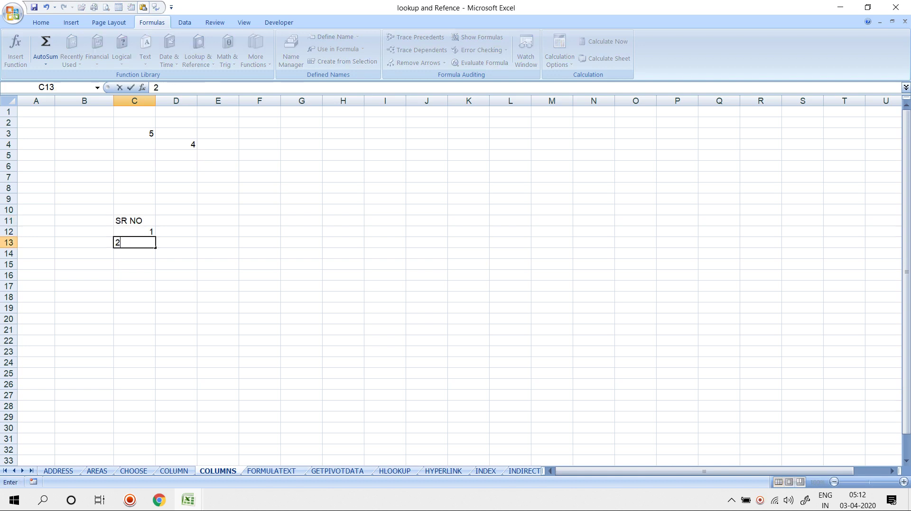
pyautogui.press('Return')
pyautogui.write('3')
pyautogui.press('Return')
pyautogui.write('4')
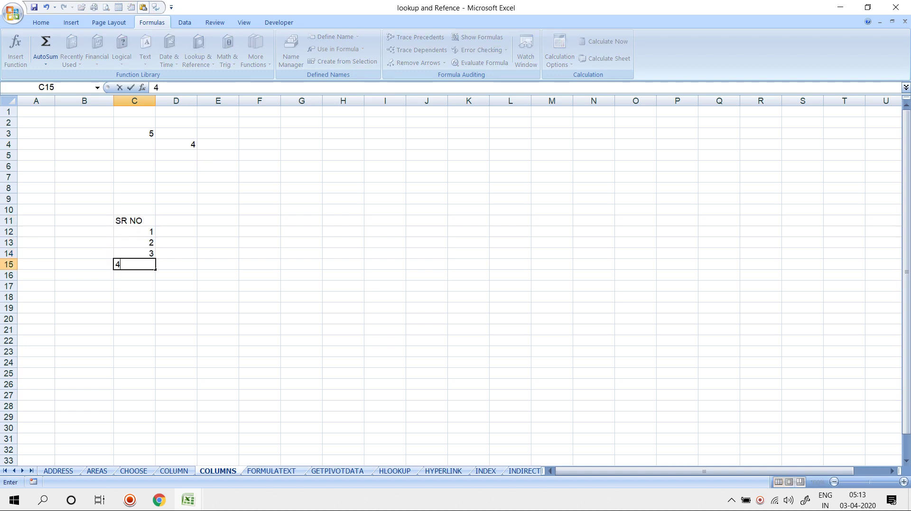
pyautogui.press('Up')
# Step: Clear the hand-entered serial numbers from cells C12 to C15
pyautogui.press('Up')
pyautogui.press('Up')
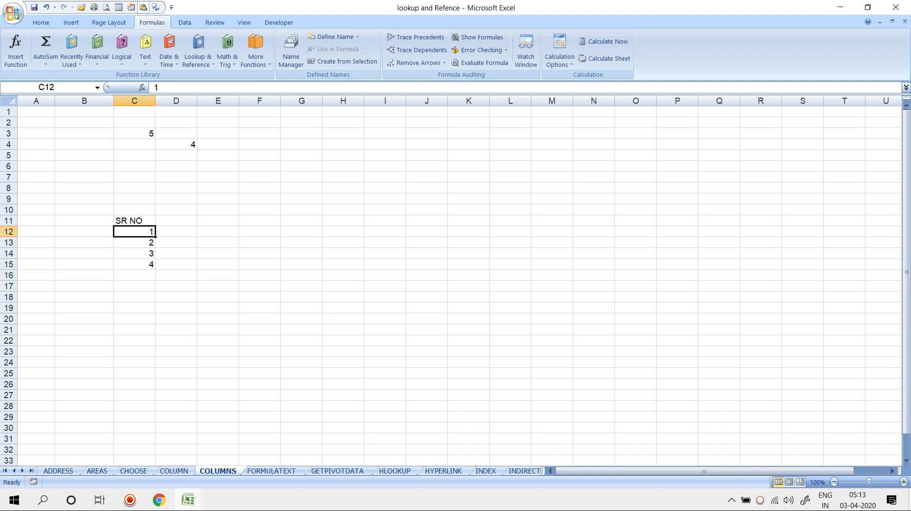
pyautogui.hotkey('shift', 'Down')
pyautogui.hotkey('shift', 'Down')
pyautogui.hotkey('shift', 'Down')
pyautogui.press('Delete')
# Step: Enter the formula =ROW() in cell C12
pyautogui.press('Up')
pyautogui.press('Down')
pyautogui.write('=R')
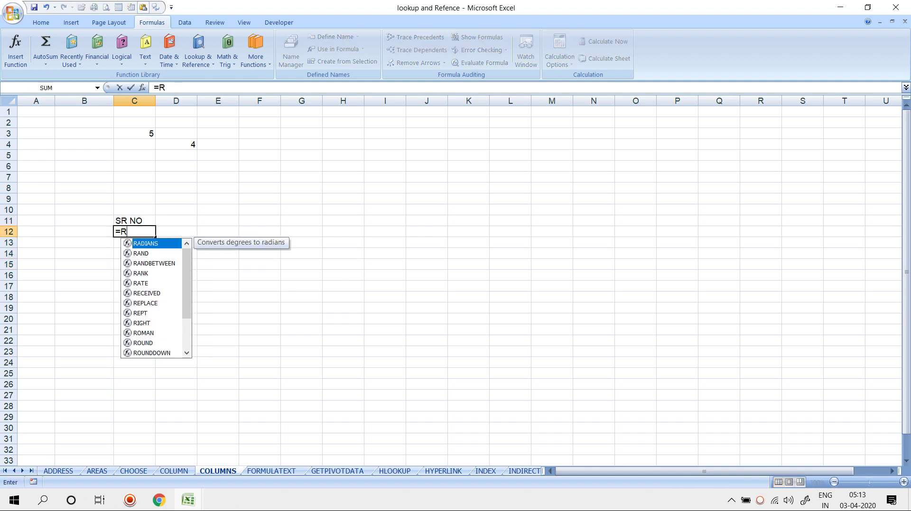
pyautogui.write('OW()')
pyautogui.press('Return')
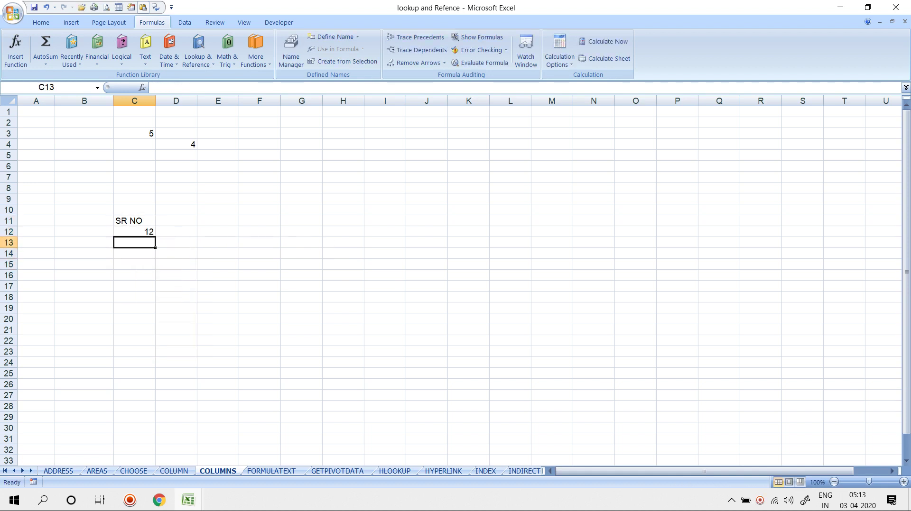
# Step: Extend the formula in C12 to =ROW()-ROW(C11) and copy it down to C13
pyautogui.press('Up')
pyautogui.press('F2')
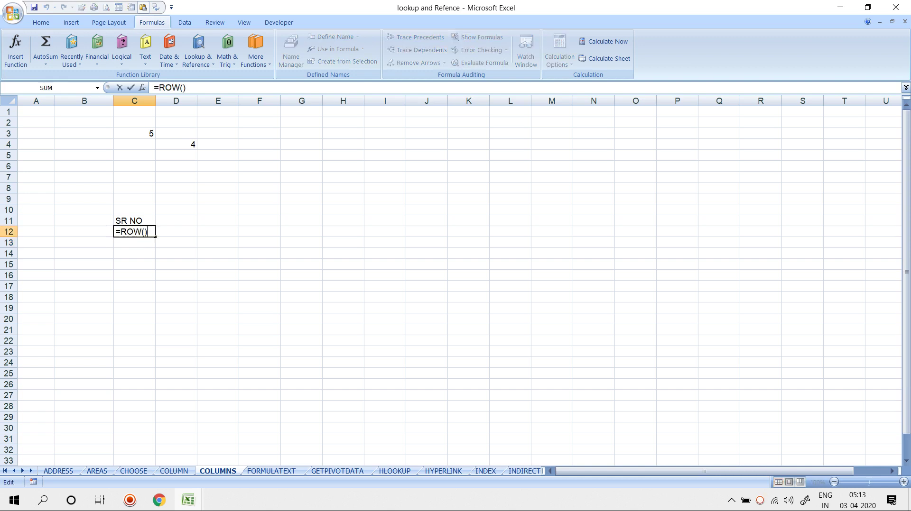
pyautogui.write('-ROW(')
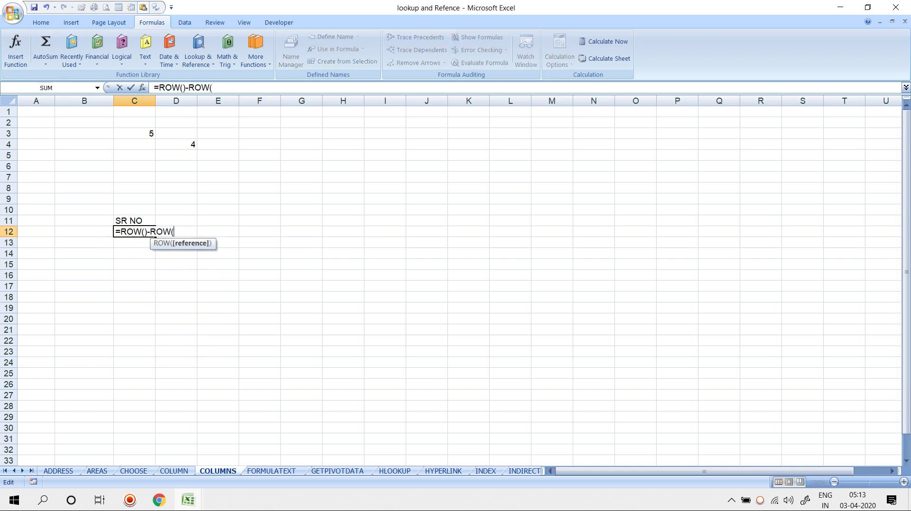
pyautogui.write('C11')
pyautogui.press('Return')
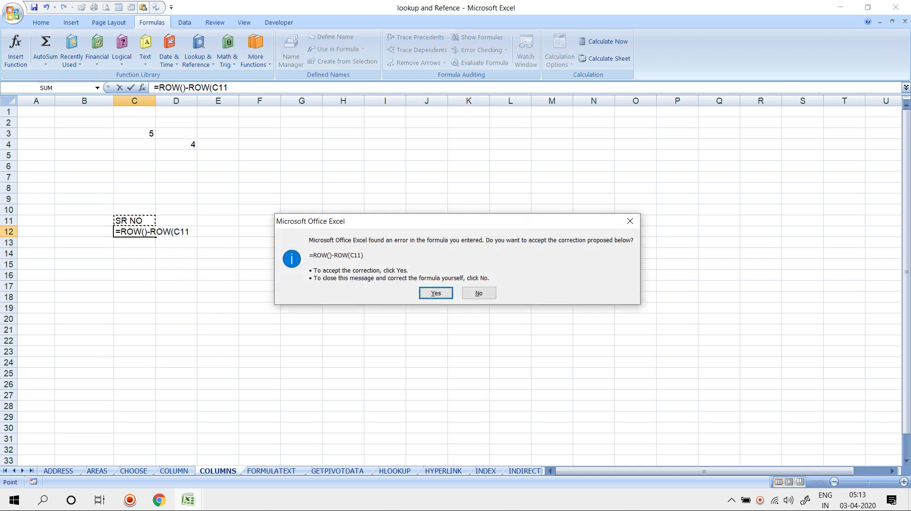
pyautogui.press('Return')
pyautogui.hotkey('ctrl', 'd')
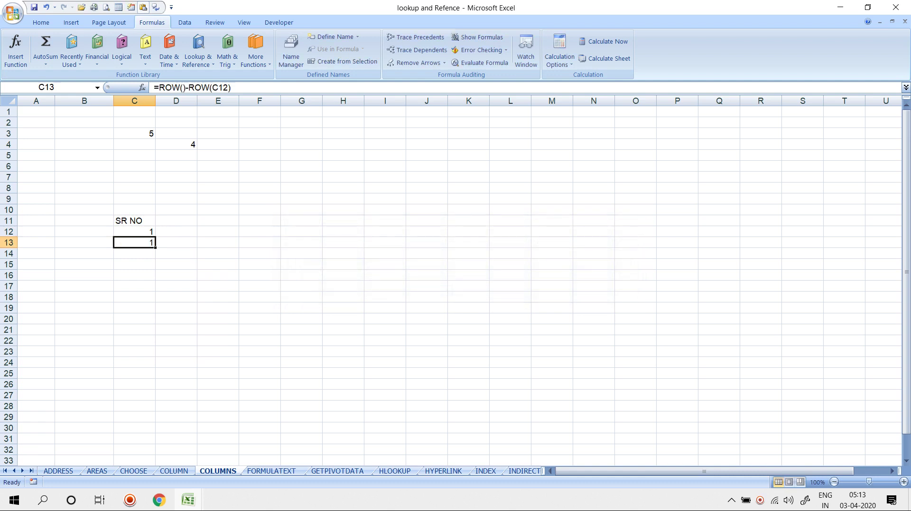
# Step: Make the C11 reference in C12's formula absolute so it reads =ROW()-ROW($C$11)
pyautogui.press('Up')
pyautogui.press('F2')
pyautogui.press('Left')
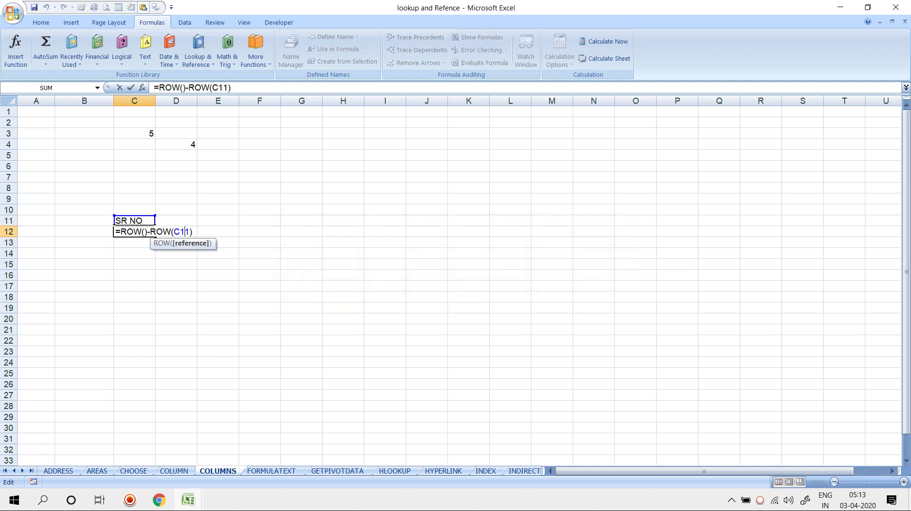
pyautogui.press('F4')
pyautogui.press('Return')
# Step: Copy the serial number formula from C12 down through cell C19
pyautogui.hotkey('ctrl', 'd')
pyautogui.press('Down')
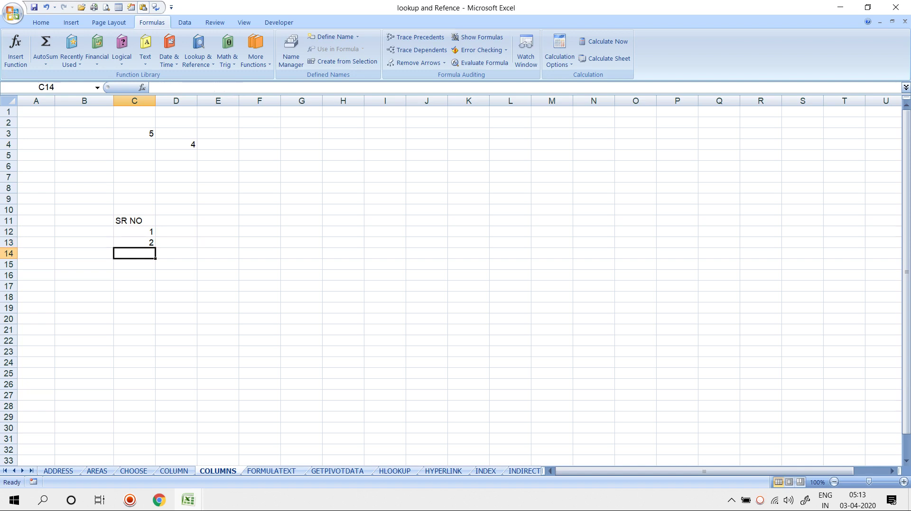
pyautogui.hotkey('ctrl', 'd')
pyautogui.press('Down')
pyautogui.hotkey('ctrl', 'd')
pyautogui.press('Down')
pyautogui.hotkey('ctrl', 'd')
pyautogui.press('Down')
pyautogui.hotkey('ctrl', 'd')
pyautogui.press('Down')
pyautogui.hotkey('ctrl', 'd')
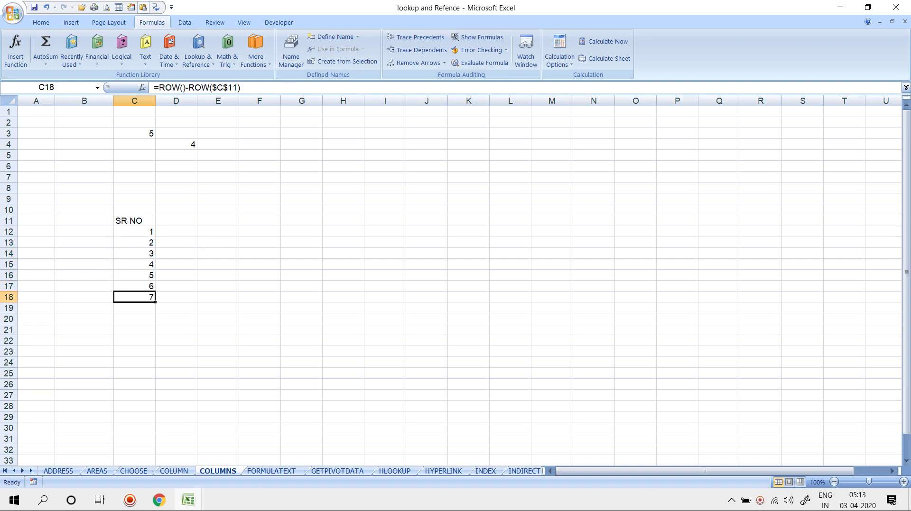
pyautogui.press('Down')
pyautogui.hotkey('ctrl', 'd')
# Step: Examine the serial number formulas in cells C12, C13 and C14 and their reference to the heading cell
pyautogui.press('Up')
pyautogui.press('Up')
pyautogui.press('Up')
pyautogui.press('Up')
pyautogui.press('Up')
pyautogui.press('Up')
pyautogui.press('Up')
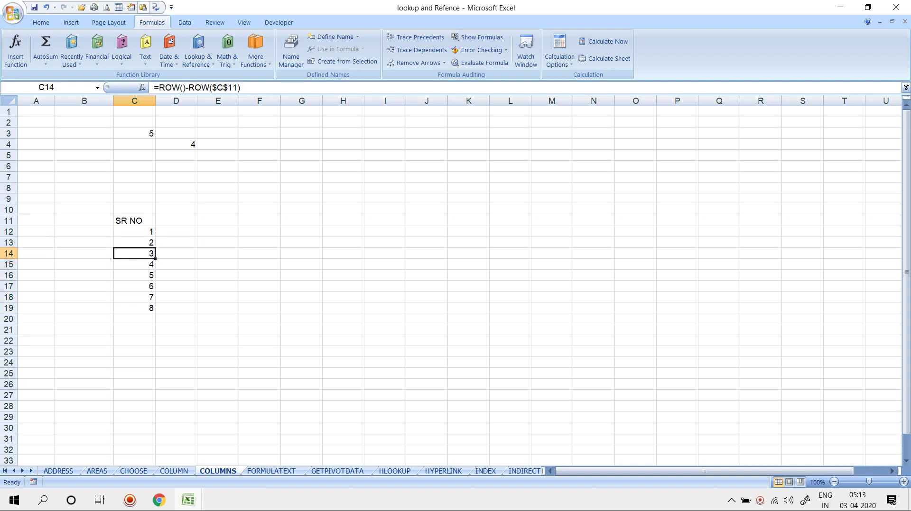
pyautogui.press('F2')
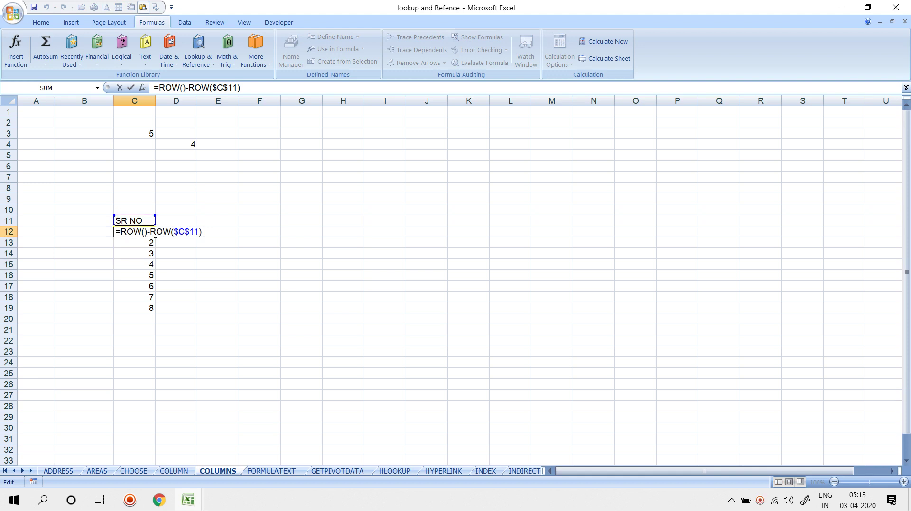
pyautogui.press('Return')
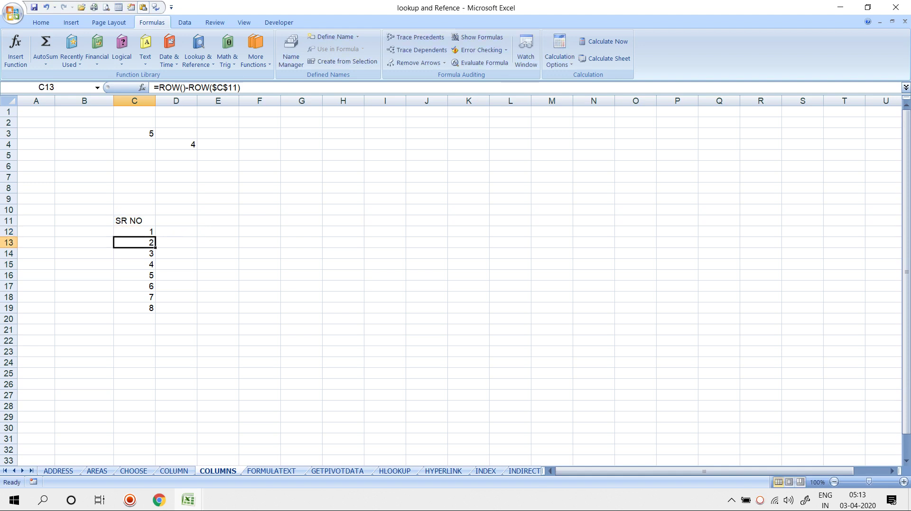
pyautogui.press('F2')
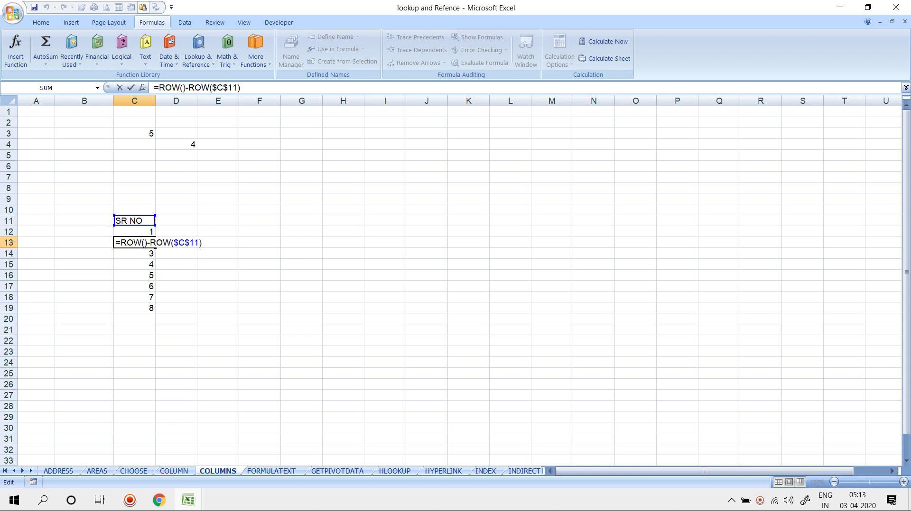
pyautogui.press('Return')
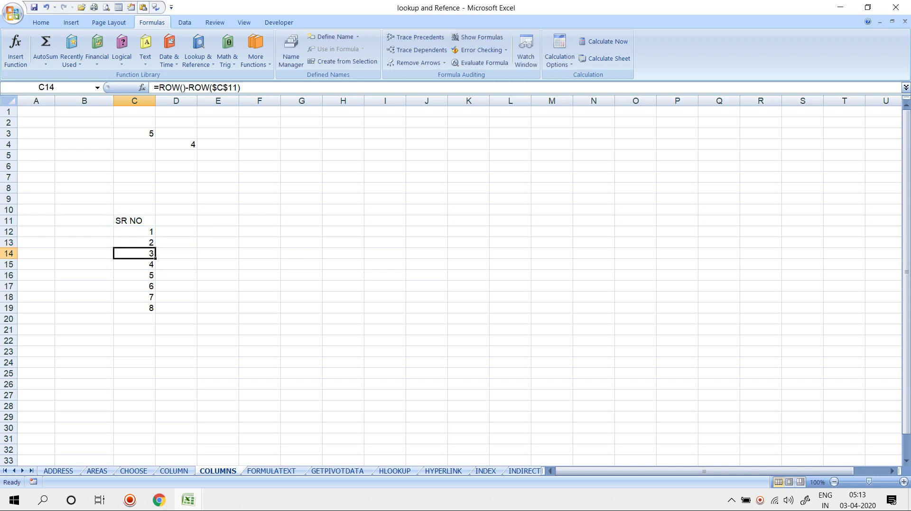
pyautogui.press('F2')
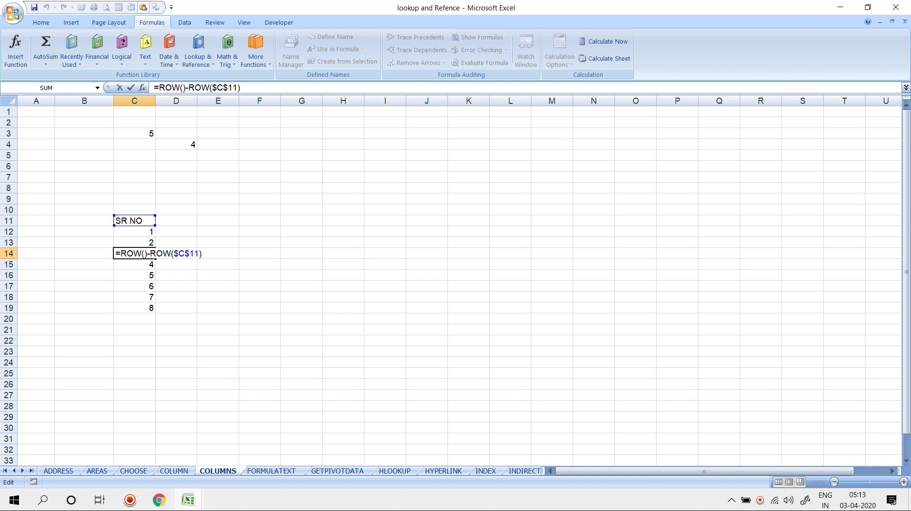
pyautogui.press('Escape')
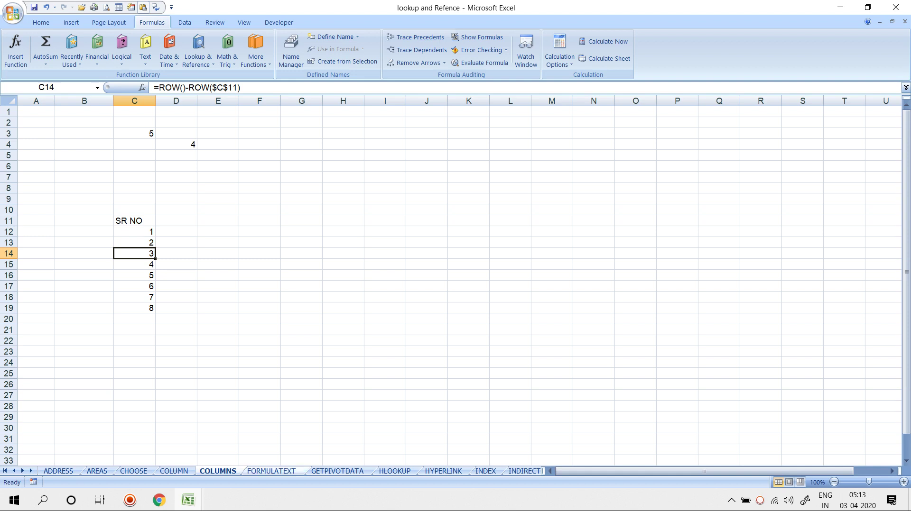
# Step: Try to start a FORMULATEXT formula in cell E4 of the COLUMNS sheet
pyautogui.click(272, 472)
pyautogui.click(217, 471)
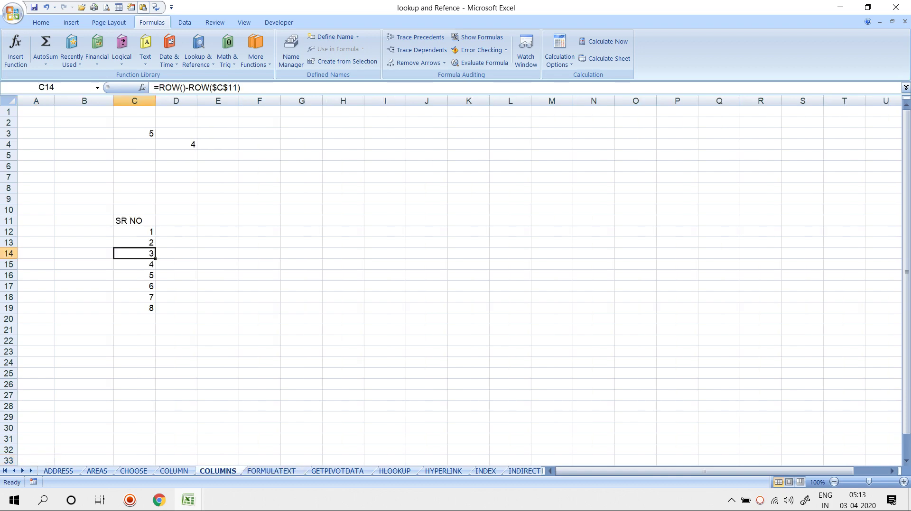
pyautogui.click(218, 144)
pyautogui.write('=FOR')
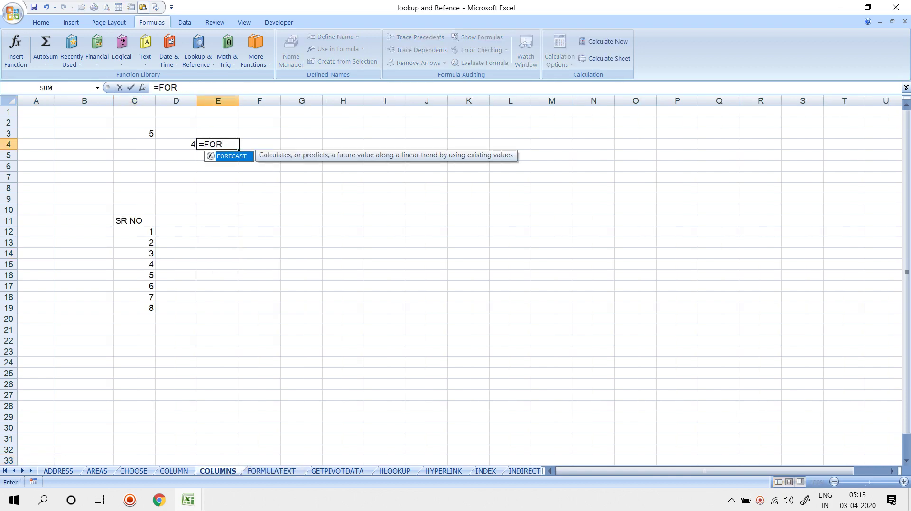
pyautogui.press('BackSpace')
pyautogui.write('RM')
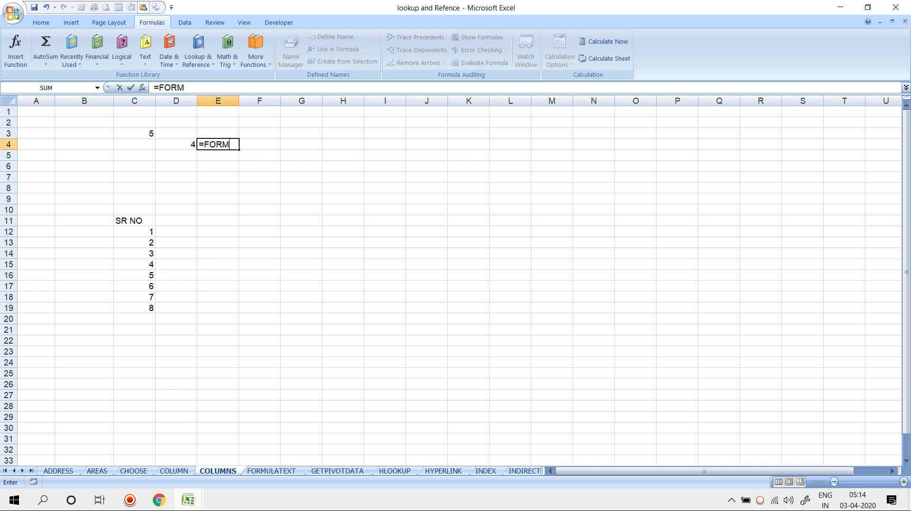
pyautogui.write('U')
pyautogui.press('BackSpace')
pyautogui.press('BackSpace')
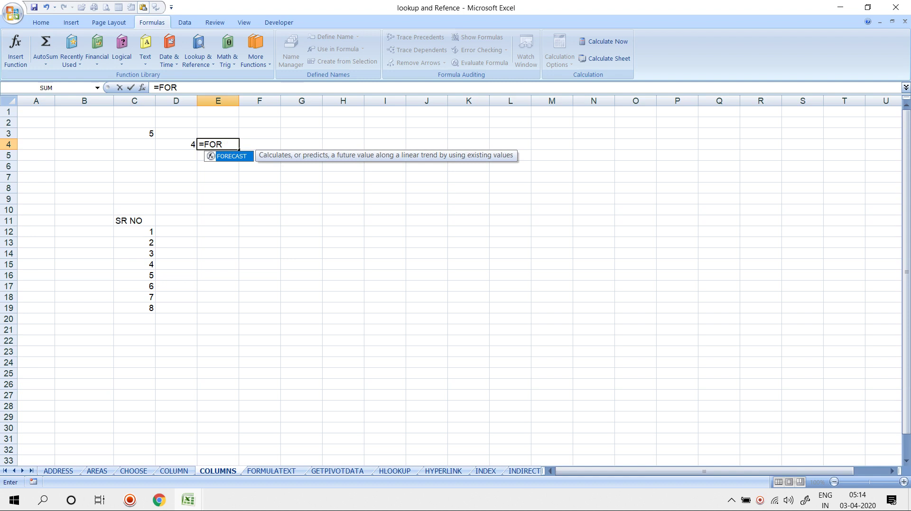
pyautogui.press('Escape')
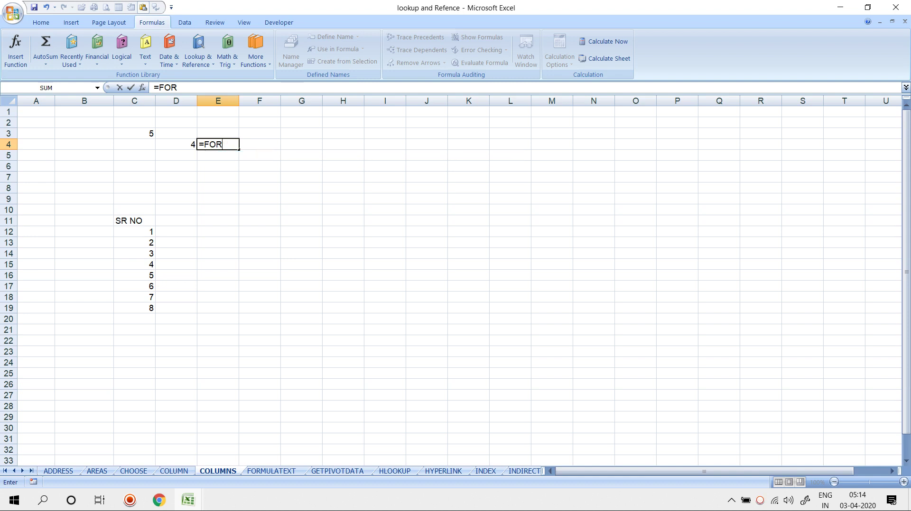
# Step: Switch to the newer Excel version and create a blank workbook
pyautogui.press('super')
pyautogui.write('EX')
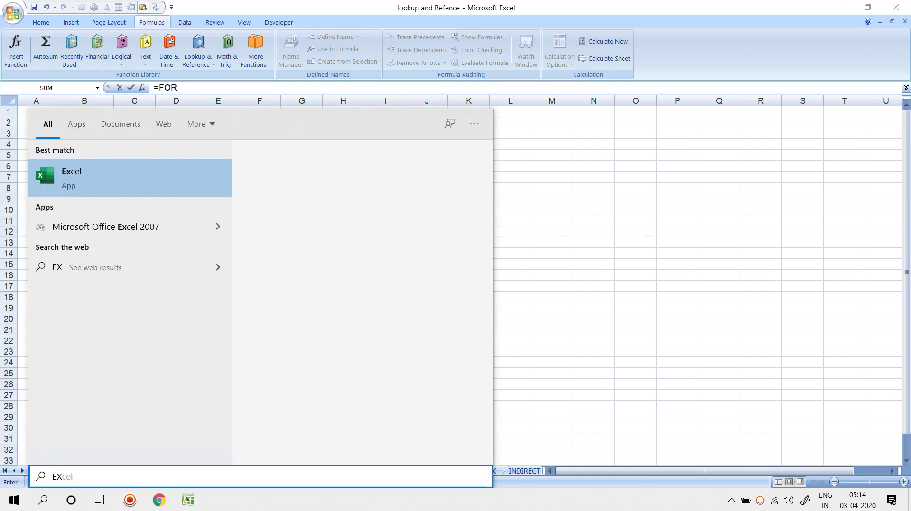
pyautogui.write('C')
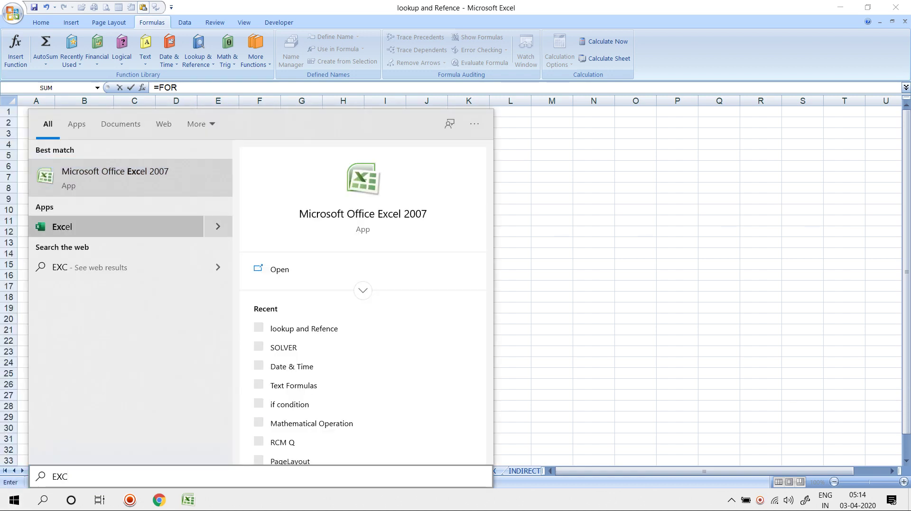
pyautogui.press('Escape')
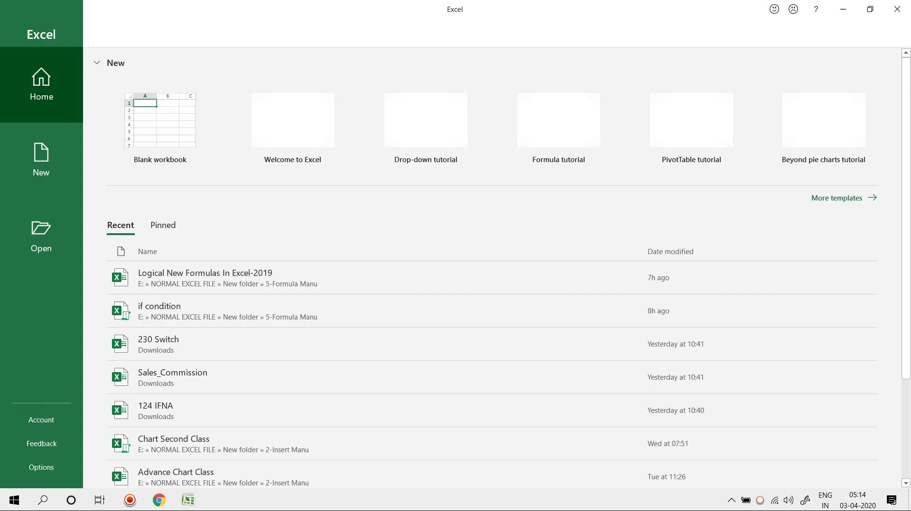
pyautogui.click(160, 130)
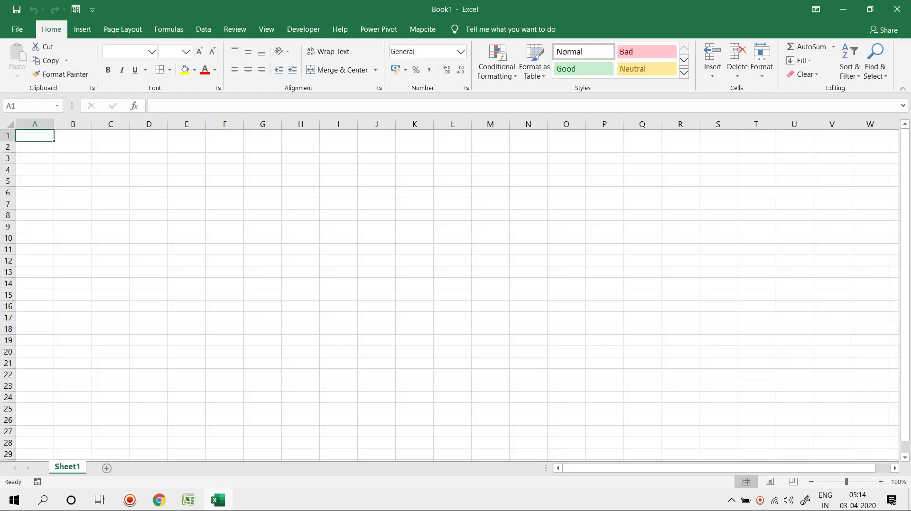
# Step: Enter the formula =ROW() in cell D3 of Sheet1
pyautogui.click(150, 158)
pyautogui.write('=ROW()')
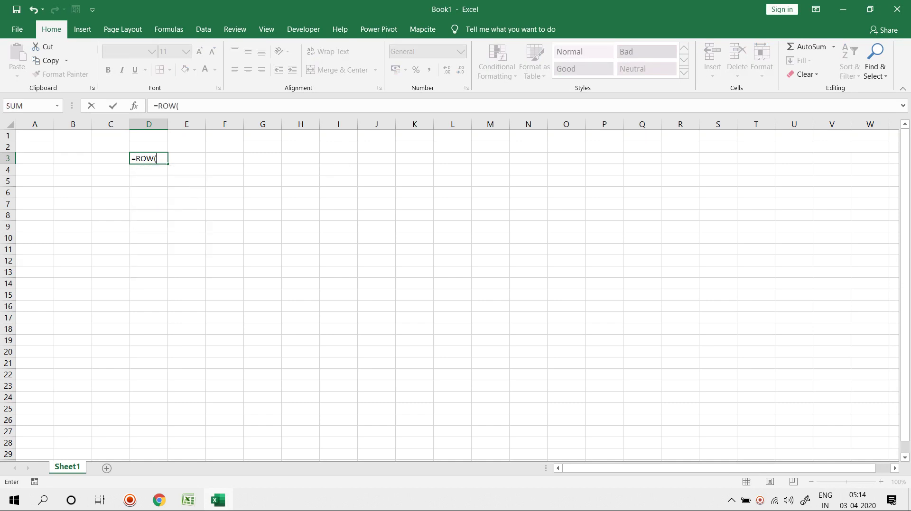
pyautogui.press('Return')
# Step: Enter a FORMULATEXT formula in E3 that references cell D3
pyautogui.press('Up')
pyautogui.press('Right')
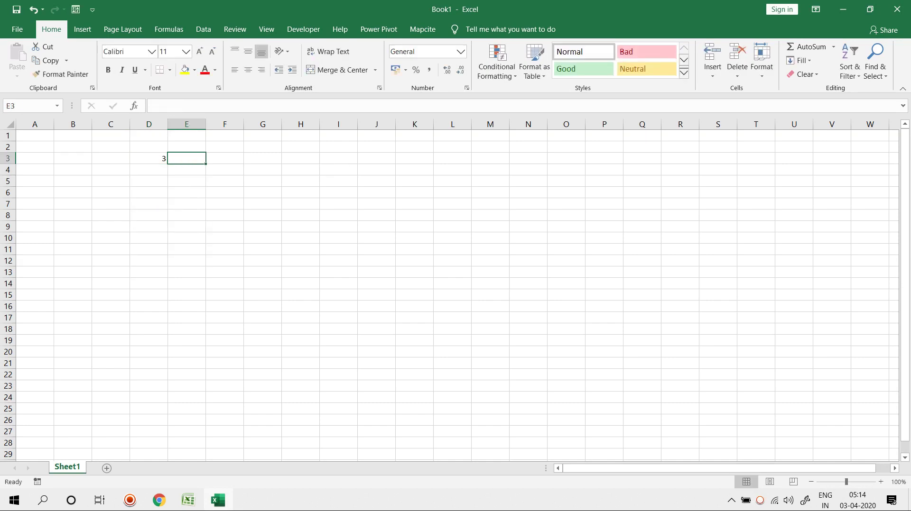
pyautogui.write('=FOR')
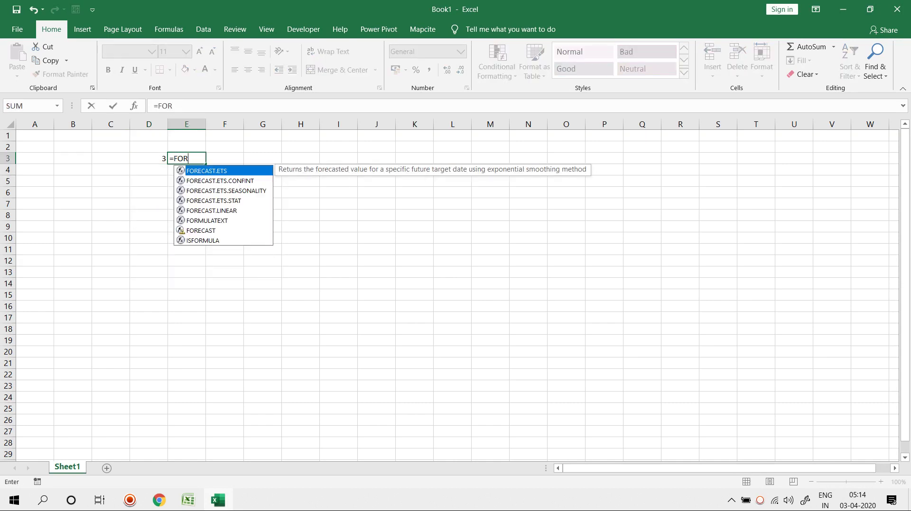
pyautogui.press('Down')
pyautogui.press('Down')
pyautogui.press('Down')
pyautogui.press('Down')
pyautogui.press('Down')
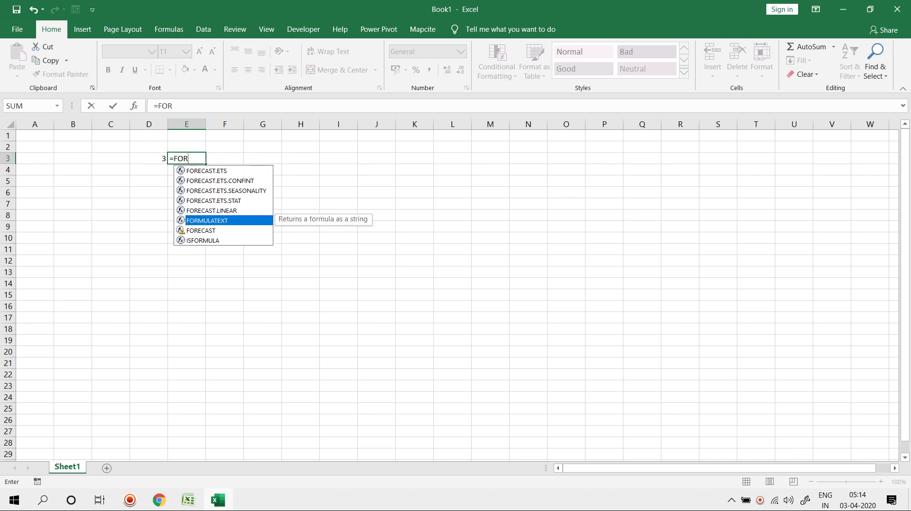
pyautogui.press('Tab')
pyautogui.press('Left')
pyautogui.press('Return')
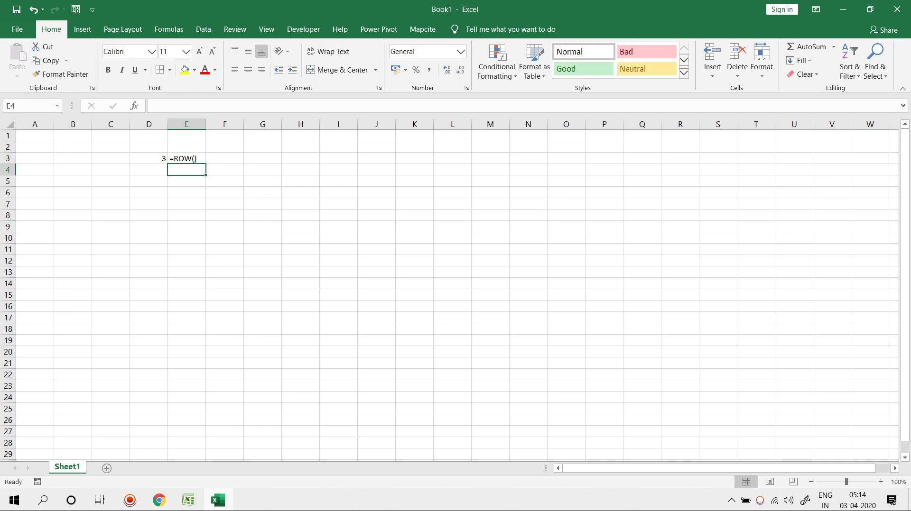
# Step: Return to the lookup and Refence workbook and open its GETPIVOTDATA sheet
pyautogui.hotkey('alt', 'Tab')
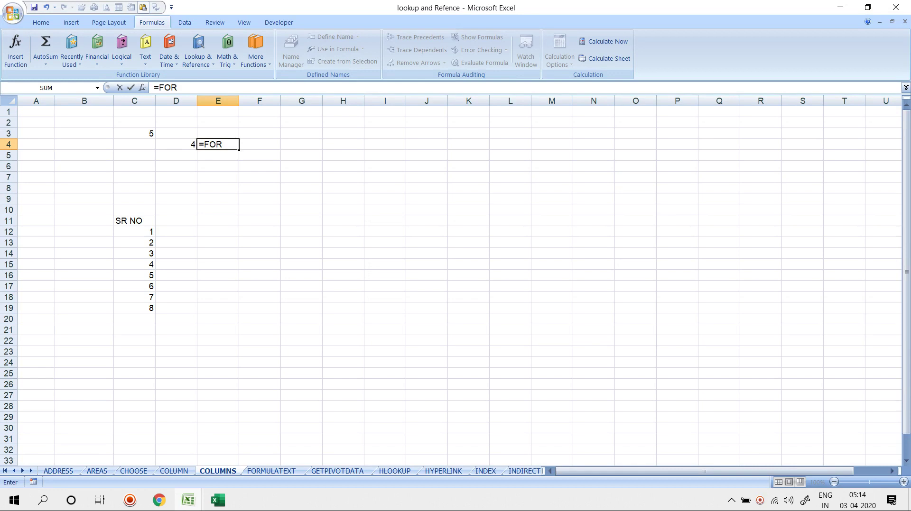
pyautogui.click(338, 471)
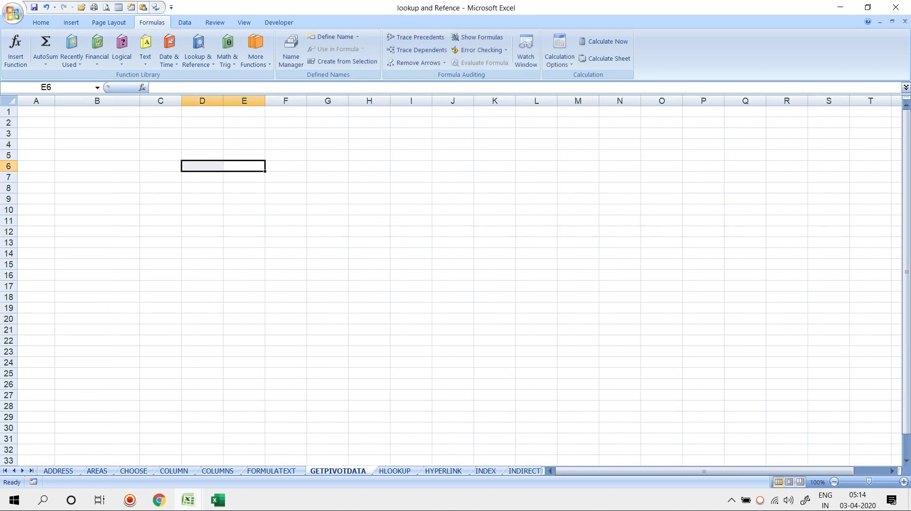
pyautogui.click(160, 177)
pyautogui.write('=GET')
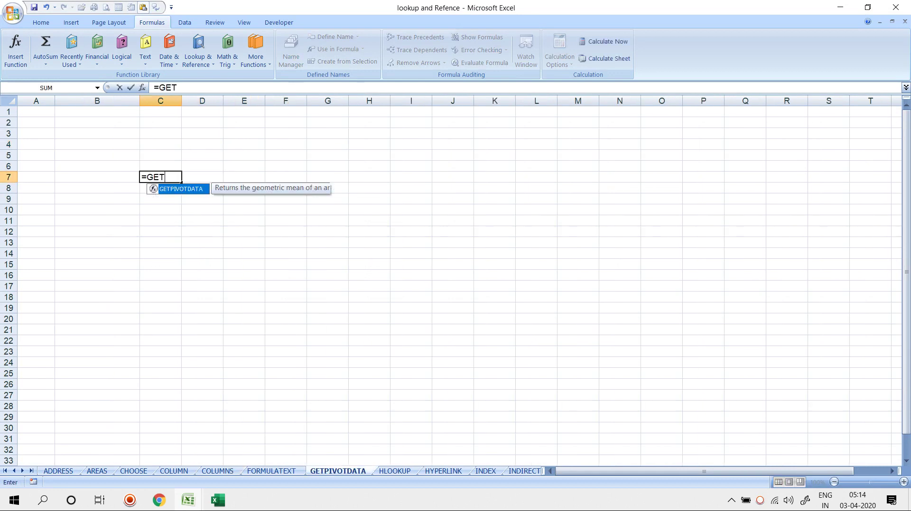
pyautogui.press('Tab')
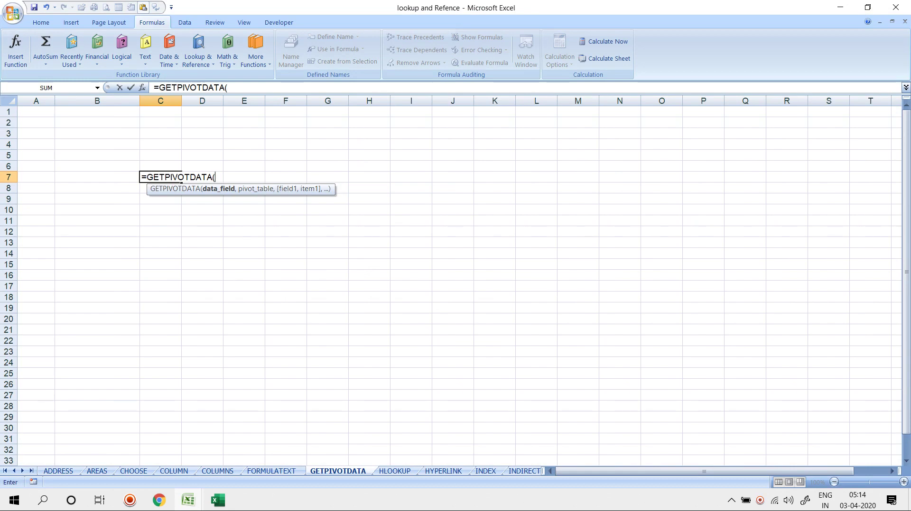
pyautogui.press('Escape')
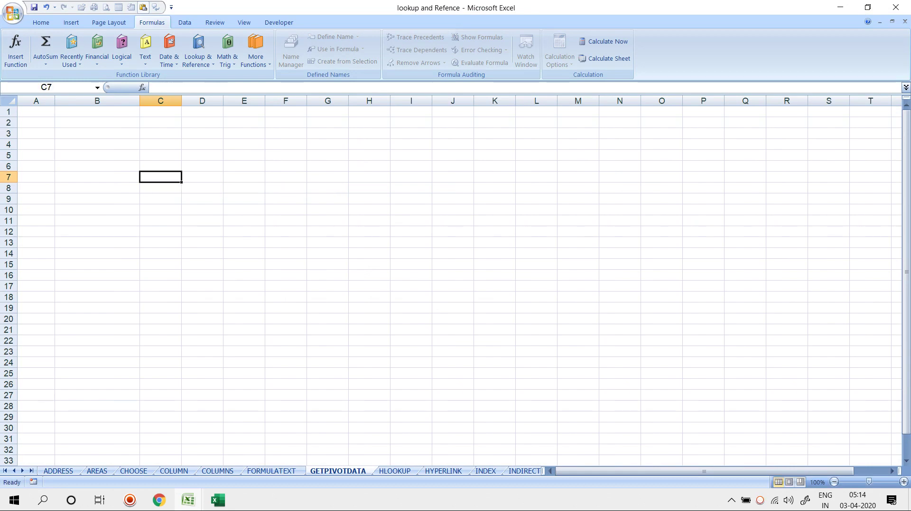
# Step: Open the Pivot Table workbook from the recent documents
pyautogui.click(12, 13)
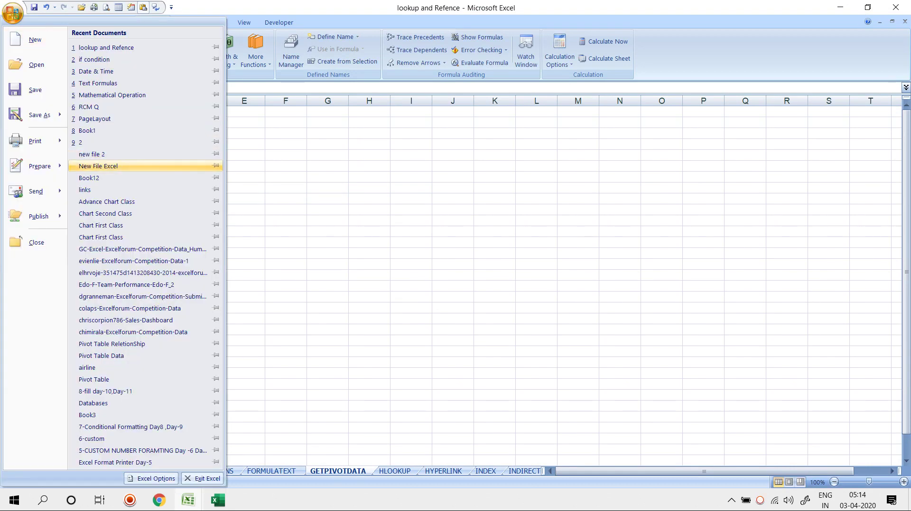
pyautogui.press('Escape')
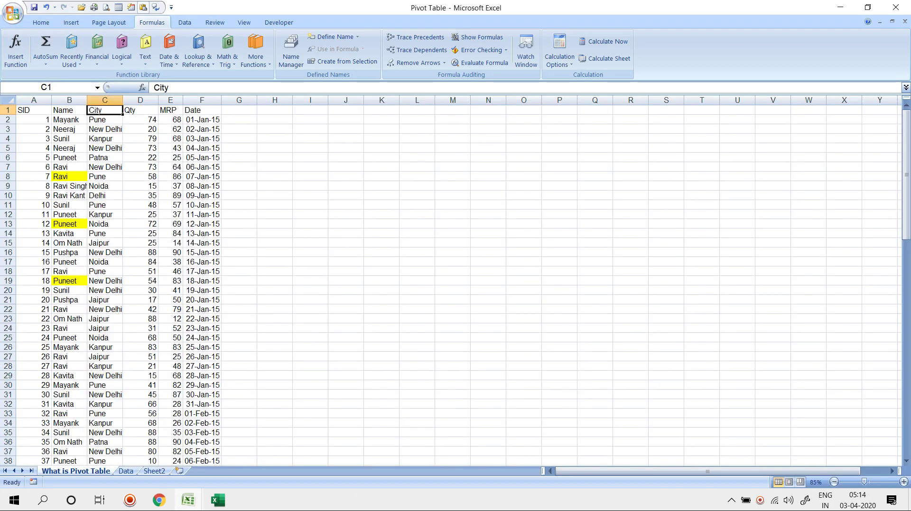
# Step: Insert a PivotTable from the data range A1:F101 on a new worksheet, with Name as row labels and Qty as summed values
pyautogui.click(34, 110)
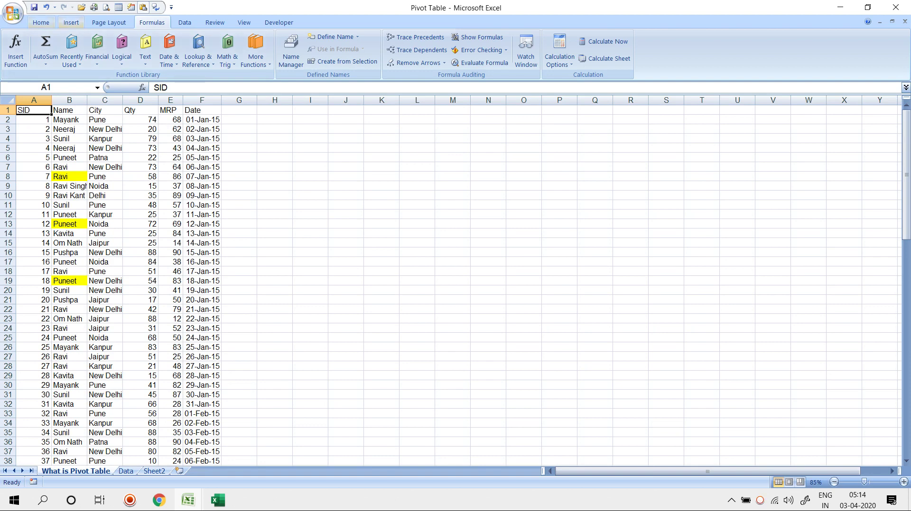
pyautogui.click(71, 23)
pyautogui.click(18, 44)
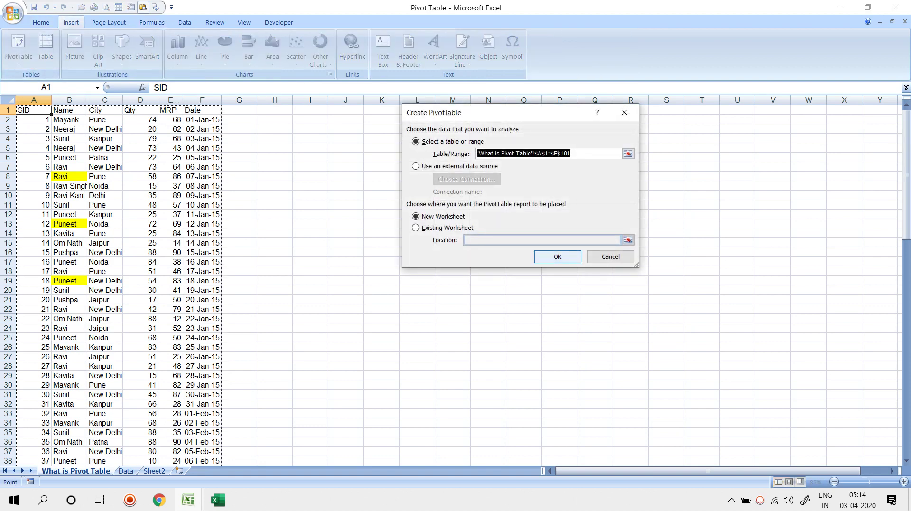
pyautogui.click(549, 256)
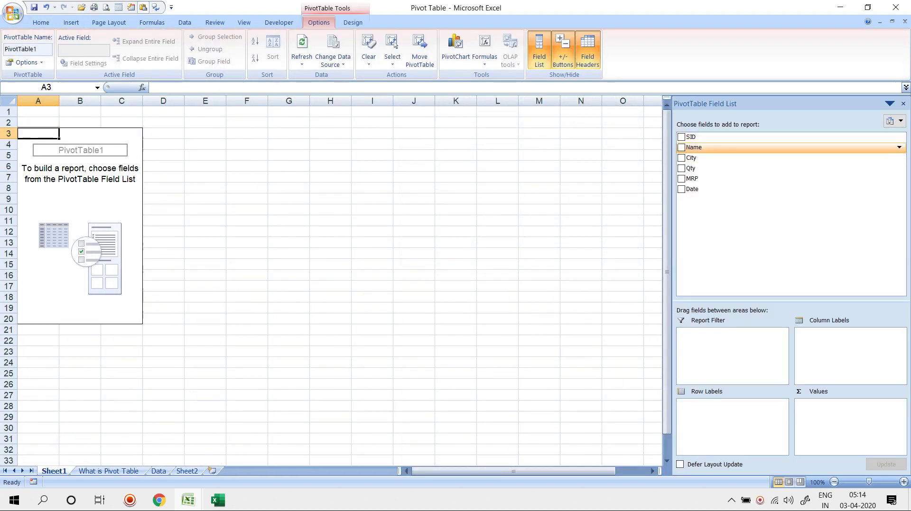
pyautogui.click(681, 147)
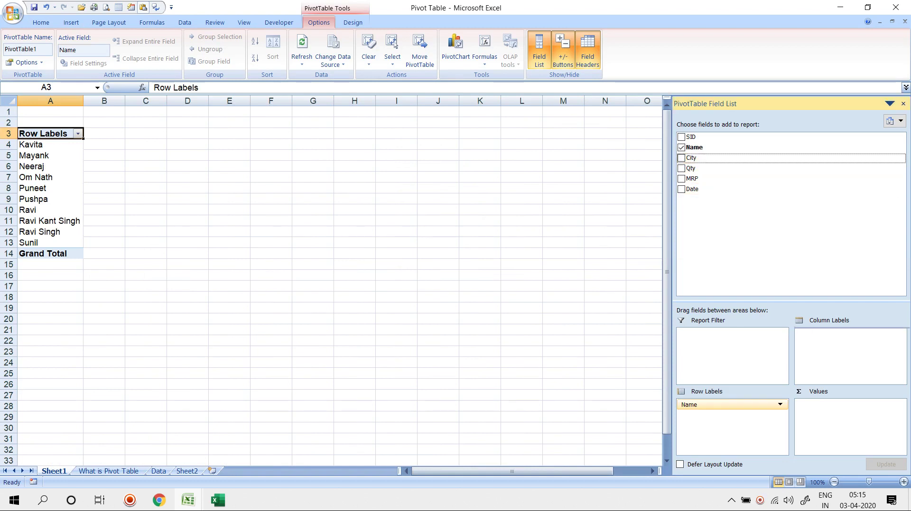
pyautogui.click(681, 168)
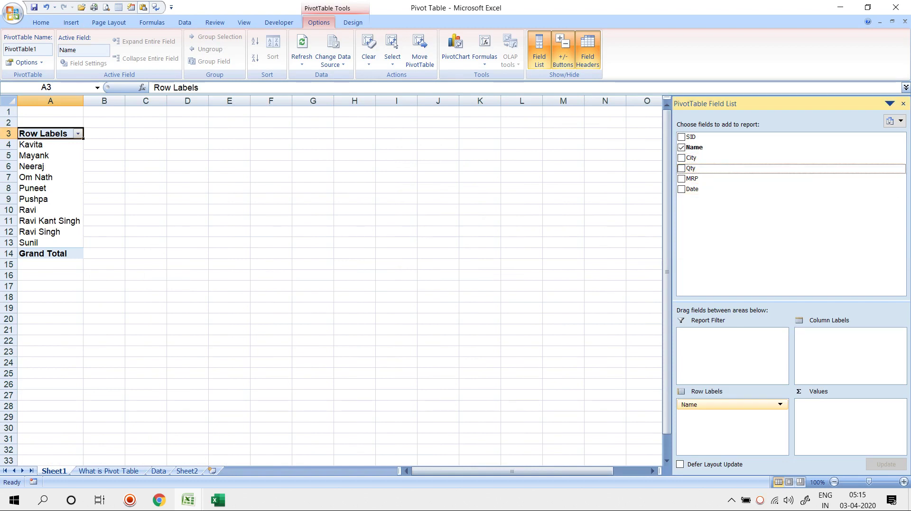
# Step: Try a formula in cell D4 that references pivot cell B4 to generate a GETPIVOTDATA function, then cancel it
pyautogui.click(197, 145)
pyautogui.write('=')
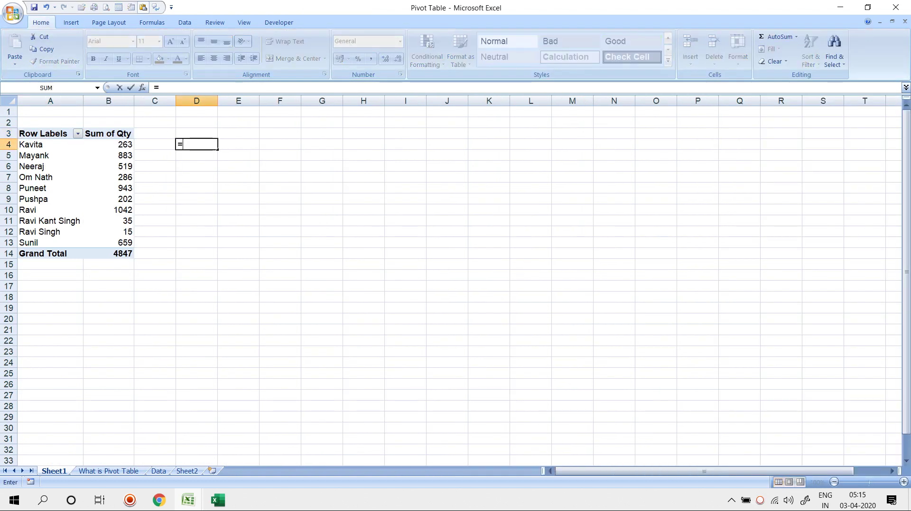
pyautogui.press('Left')
pyautogui.press('Left')
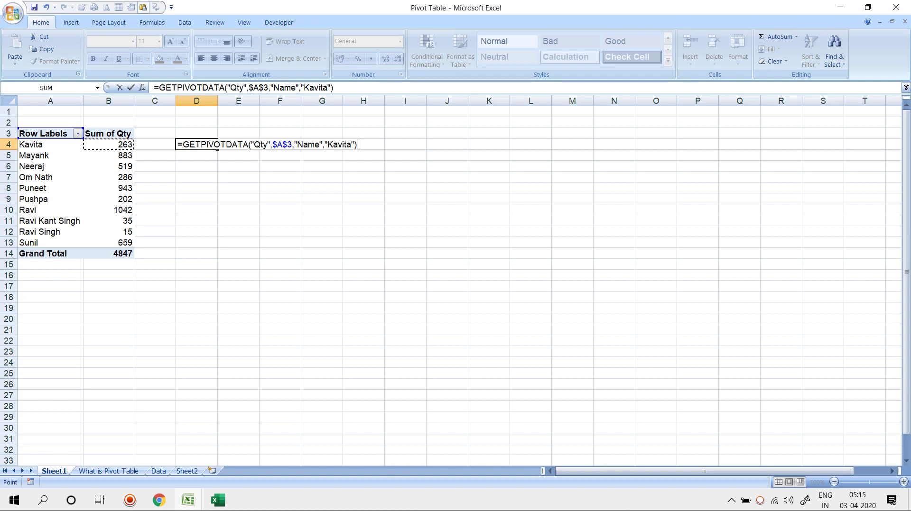
pyautogui.press('Escape')
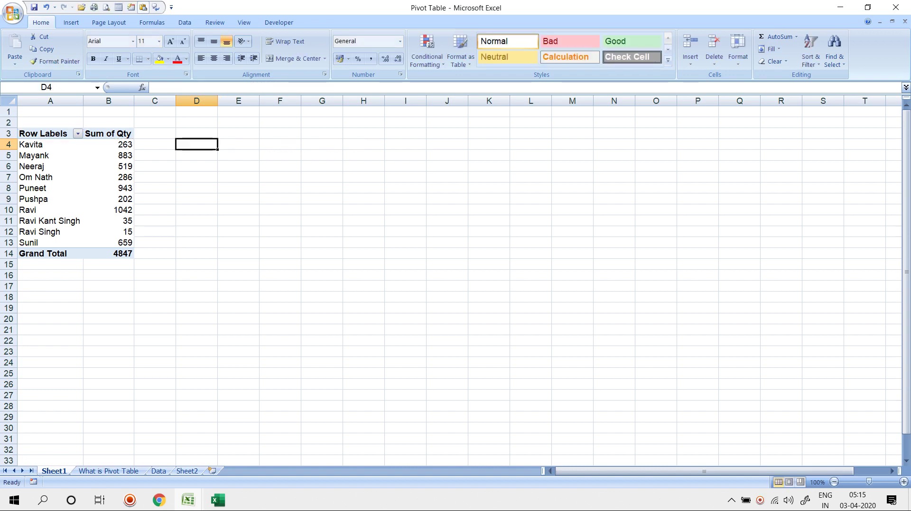
# Step: Switch to the lookup and Refence workbook and start a HYPERLINK formula in cell D6 of the HYPERLINK sheet
pyautogui.hotkey('alt', 'Tab')
pyautogui.hotkey('alt', 'Tab')
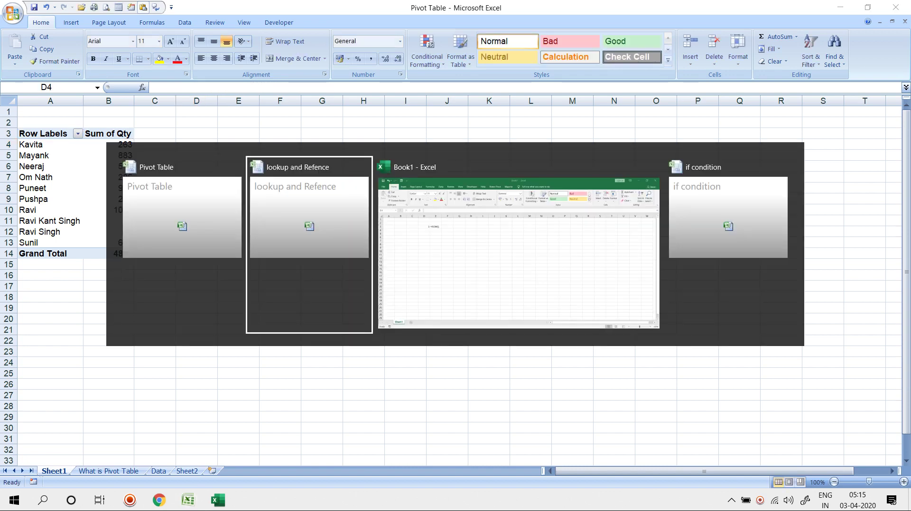
pyautogui.hotkey('ctrl', 'pagedown')
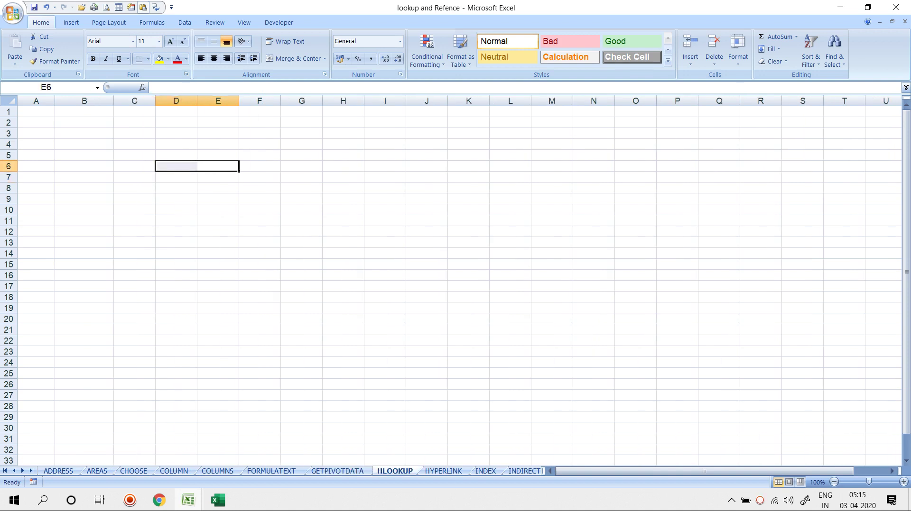
pyautogui.hotkey('ctrl', 'pagedown')
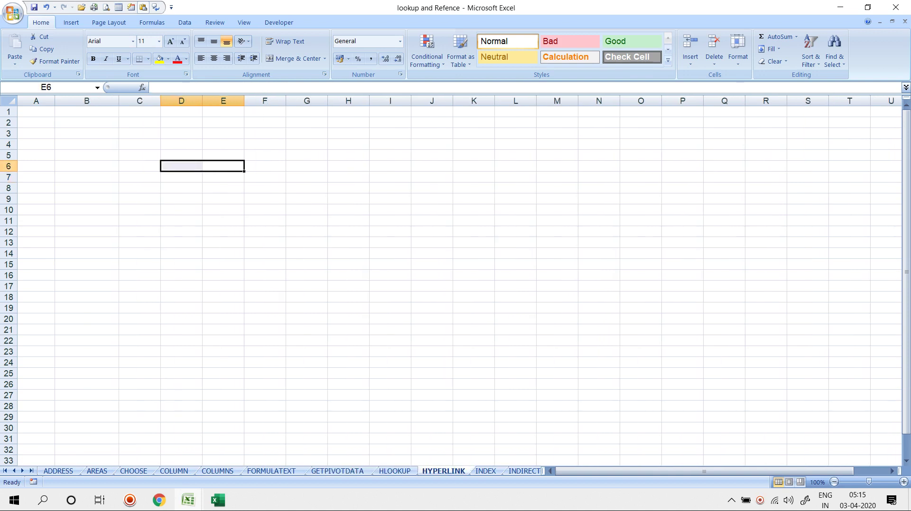
pyautogui.press('Left')
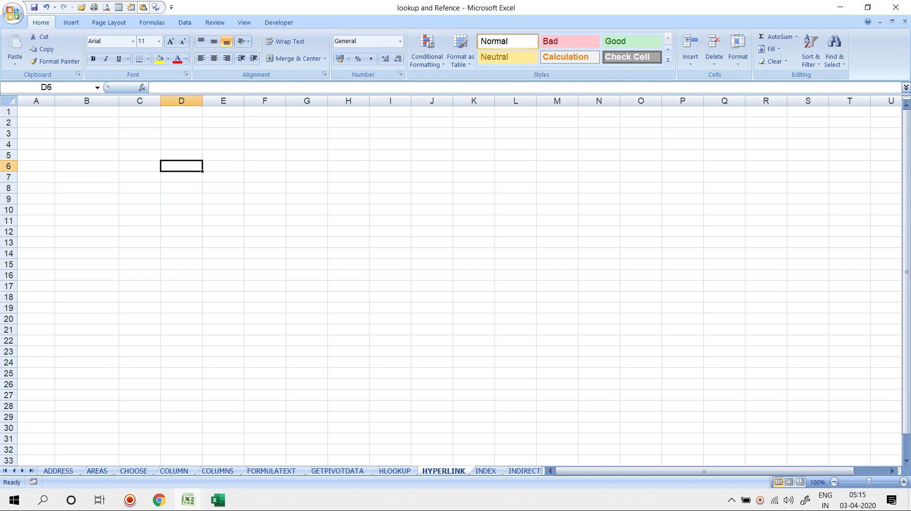
pyautogui.write('=HY')
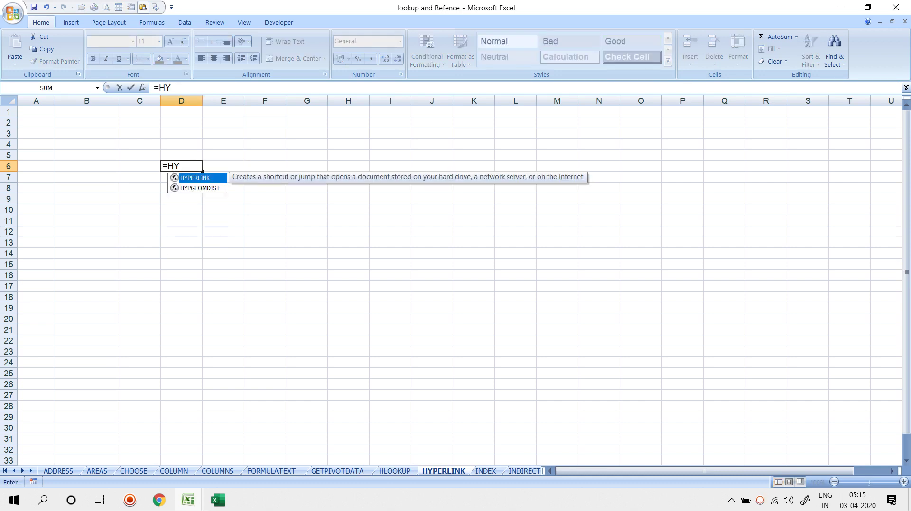
pyautogui.press('Tab')
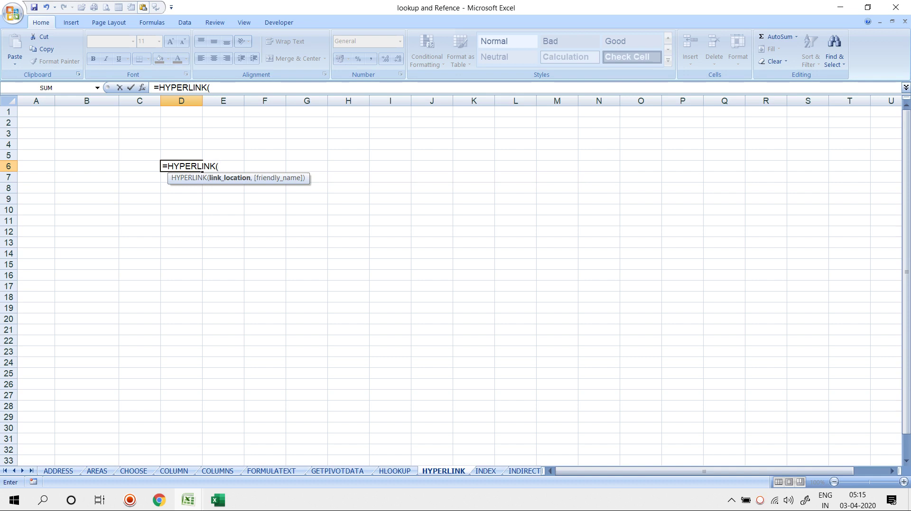
pyautogui.write('"Click')
pyautogui.press('BackSpace')
pyautogui.press('BackSpace')
pyautogui.press('BackSpace')
pyautogui.press('BackSpace')
pyautogui.press('BackSpace')
pyautogui.press('BackSpace')
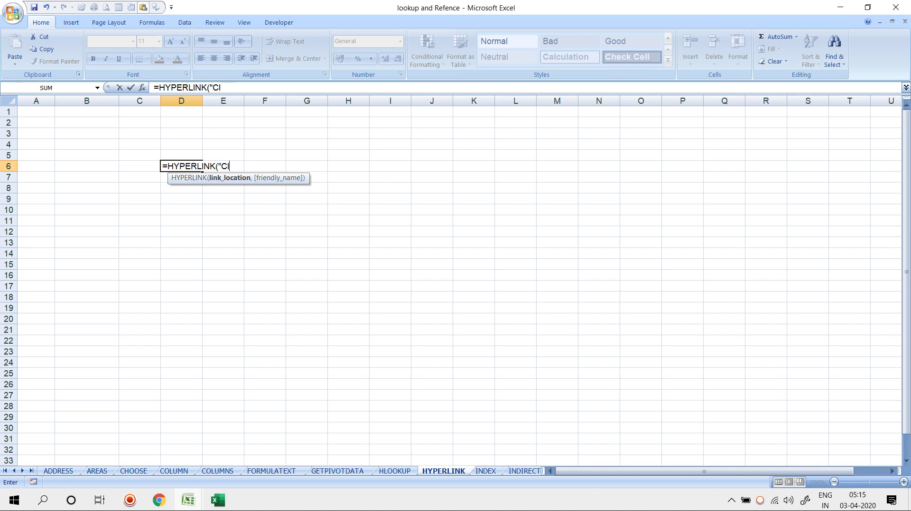
pyautogui.write('w')
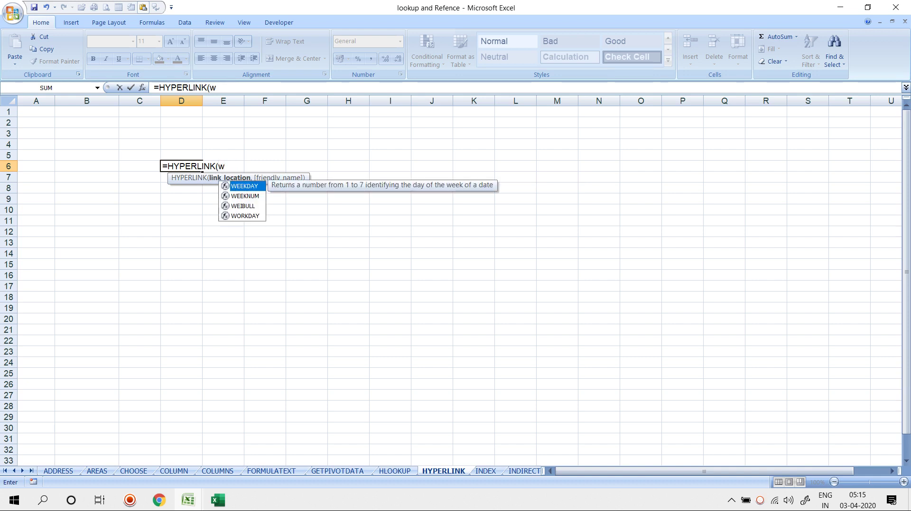
pyautogui.press('BackSpace')
pyautogui.press('Return')
pyautogui.press('Return')
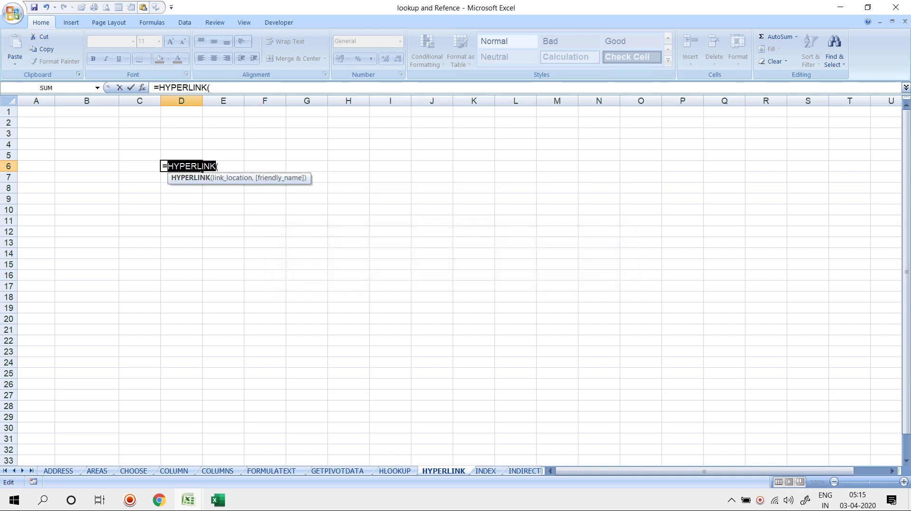
pyautogui.click(218, 166)
pyautogui.write('"ww')
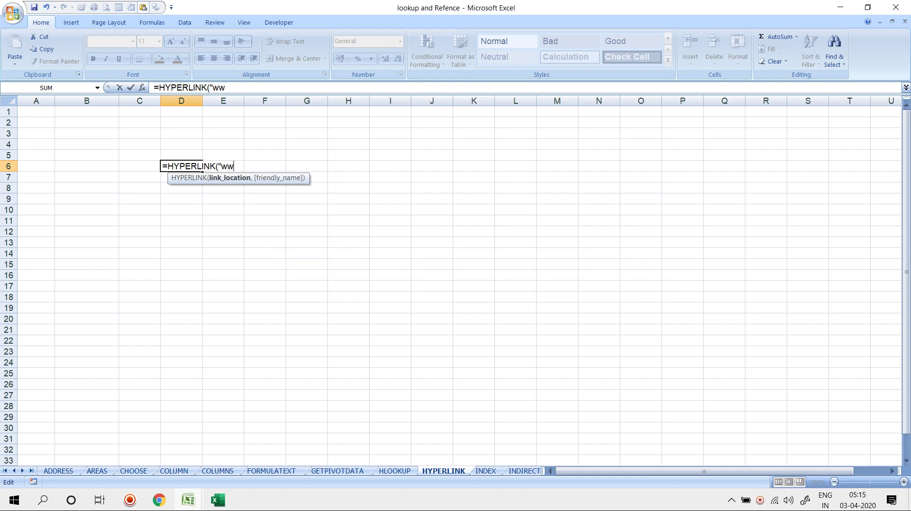
pyautogui.write('w.google.com",')
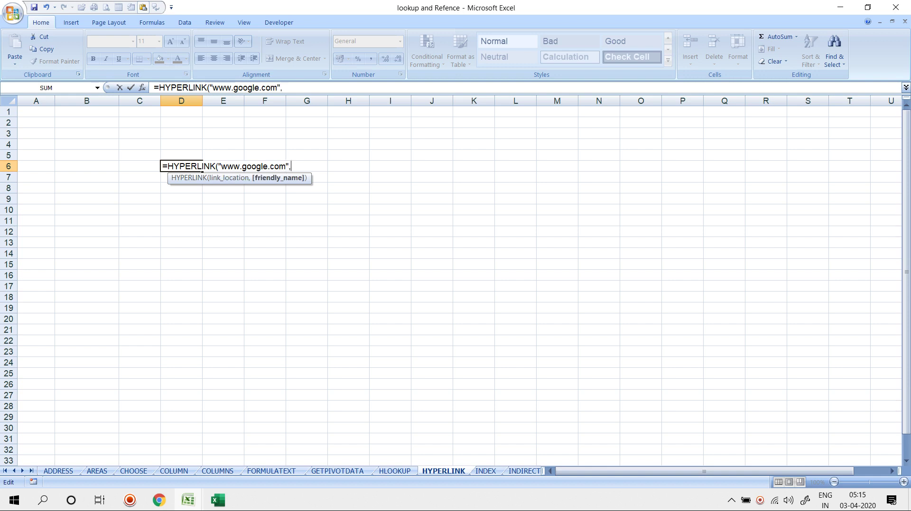
pyautogui.write('"click HER')
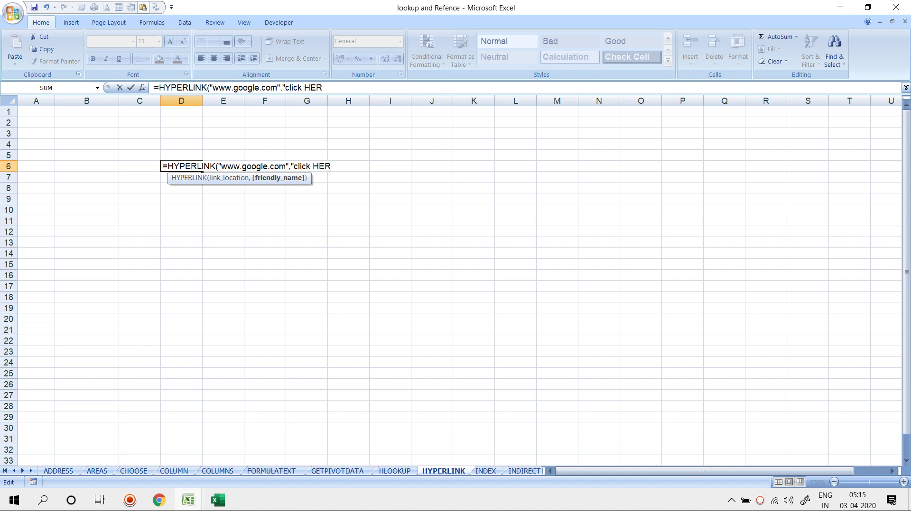
pyautogui.press('BackSpace')
pyautogui.press('BackSpace')
pyautogui.write('ere")')
pyautogui.press('Return')
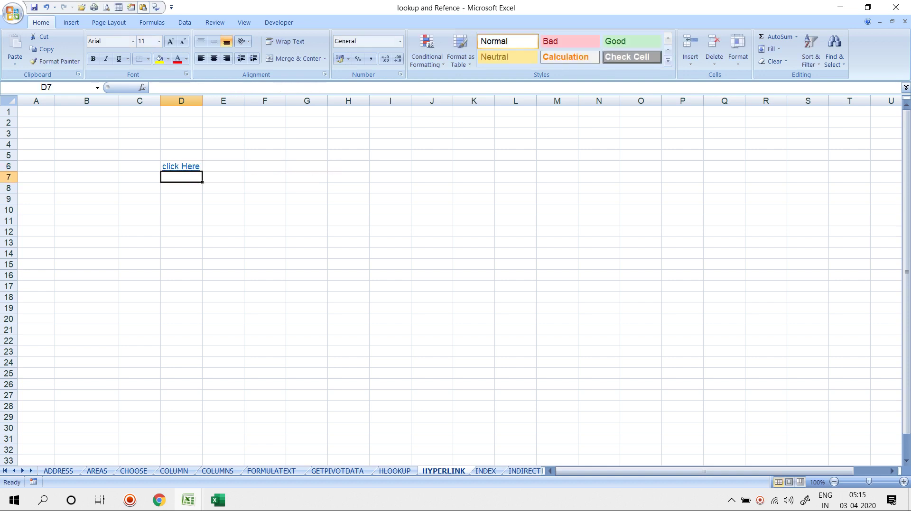
pyautogui.click(181, 167)
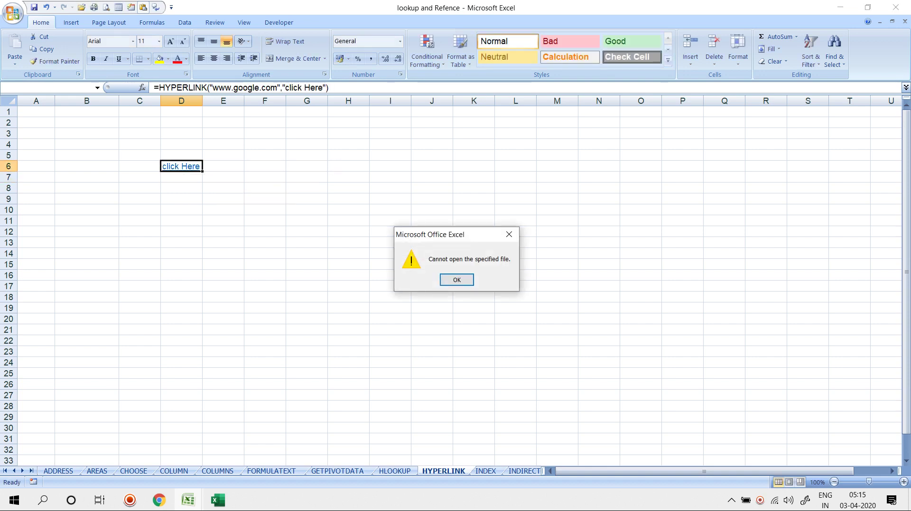
pyautogui.press('Return')
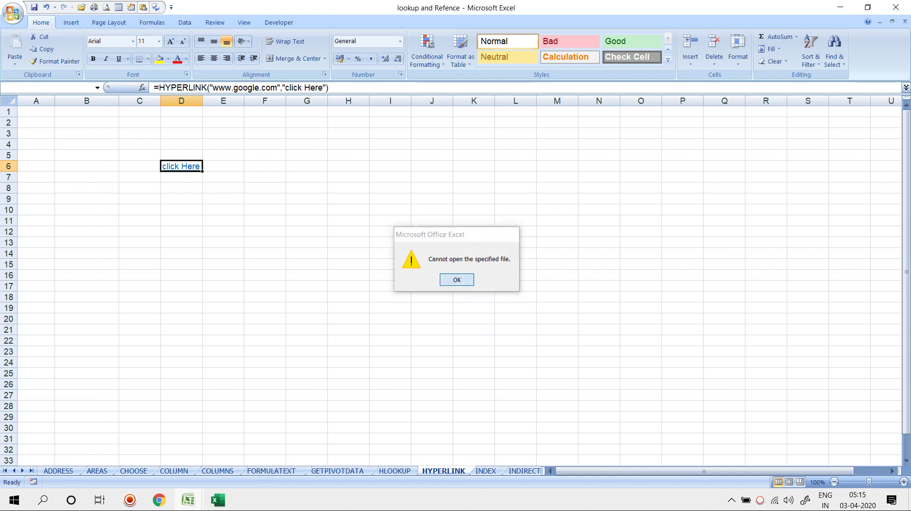
pyautogui.click(212, 87)
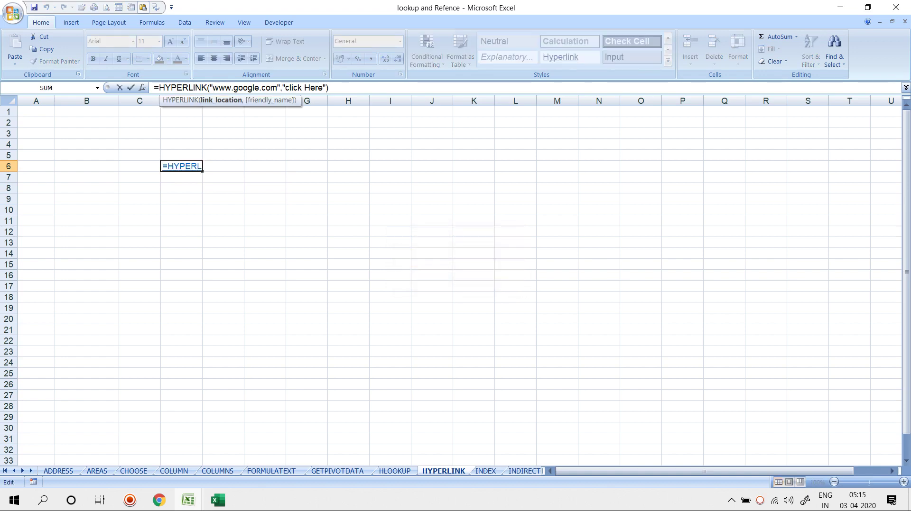
pyautogui.write('htt')
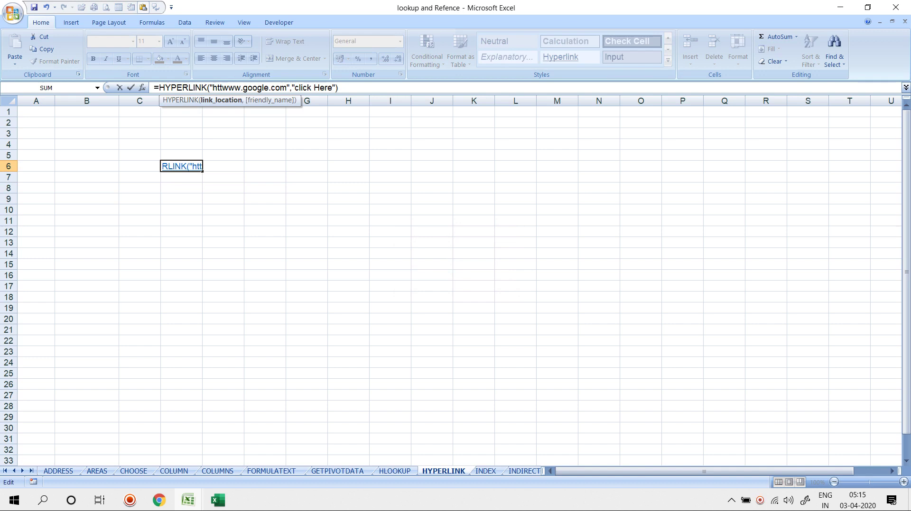
pyautogui.write('p:')
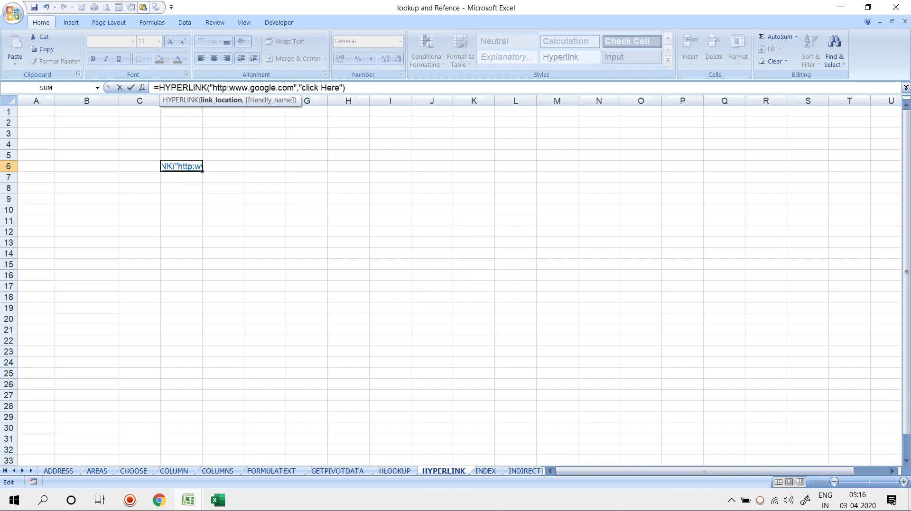
pyautogui.write('//')
pyautogui.press('Return')
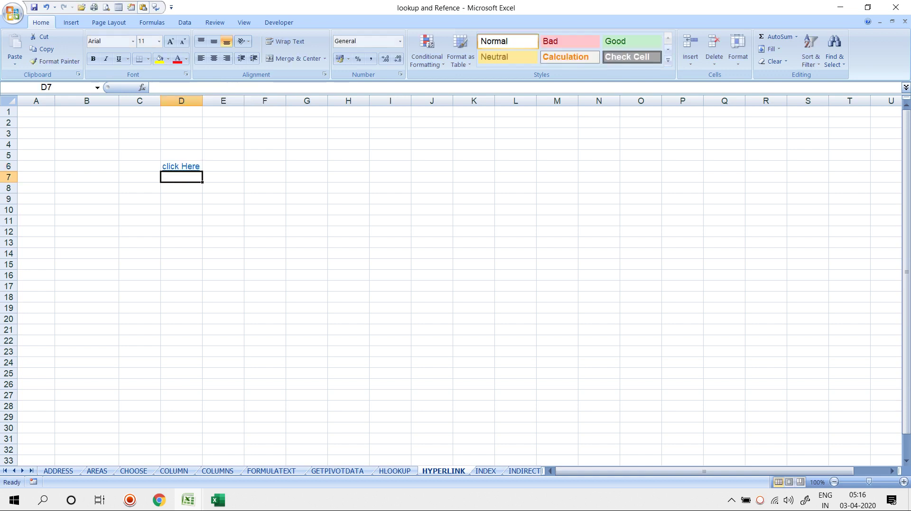
pyautogui.click(181, 166)
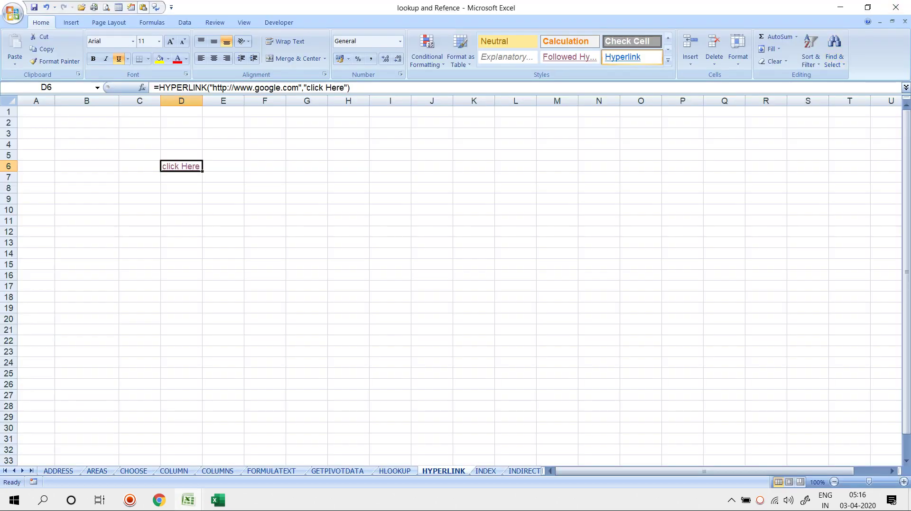
pyautogui.press('F2')
pyautogui.press('Escape')
pyautogui.click(182, 221)
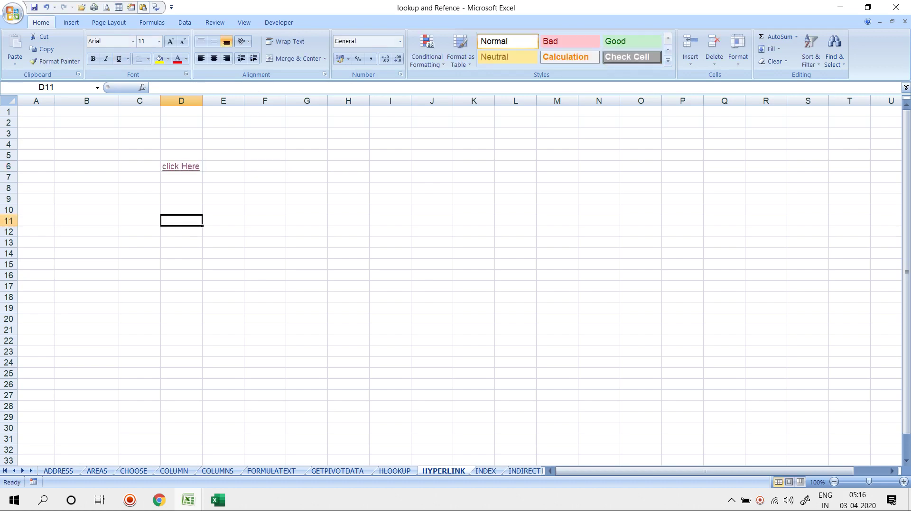
pyautogui.press('Up')
pyautogui.press('Up')
pyautogui.press('Up')
pyautogui.press('Up')
pyautogui.press('Up')
pyautogui.press('F2')
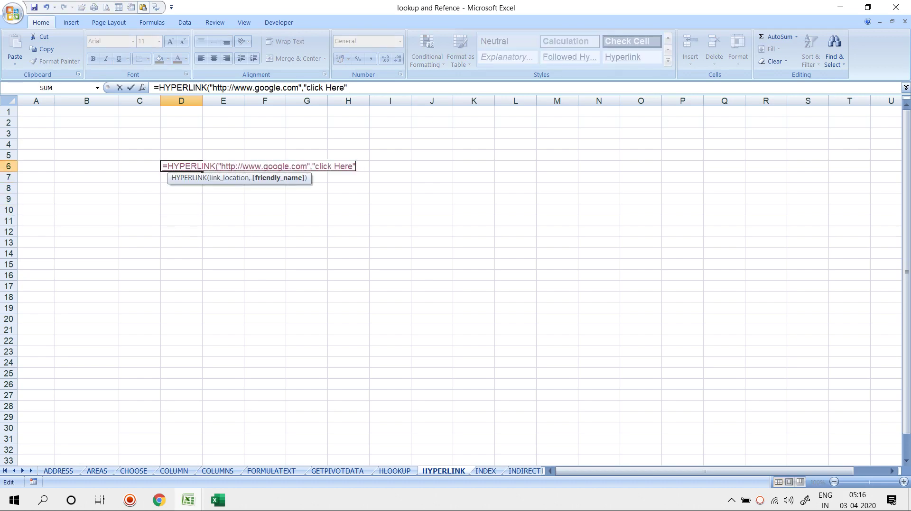
pyautogui.press('BackSpace')
pyautogui.press('BackSpace')
pyautogui.press('BackSpace')
pyautogui.press('BackSpace')
pyautogui.press('BackSpace')
pyautogui.press('BackSpace')
pyautogui.press('BackSpace')
pyautogui.press('BackSpace')
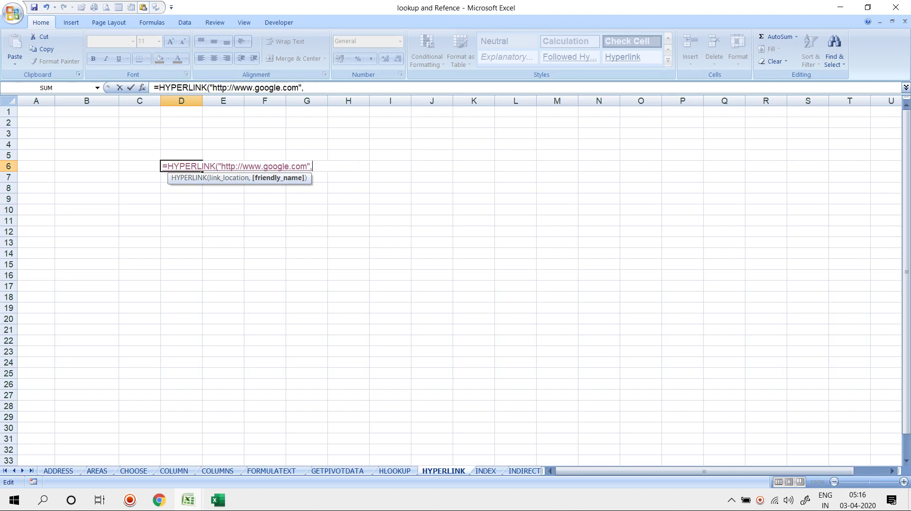
pyautogui.press('Return')
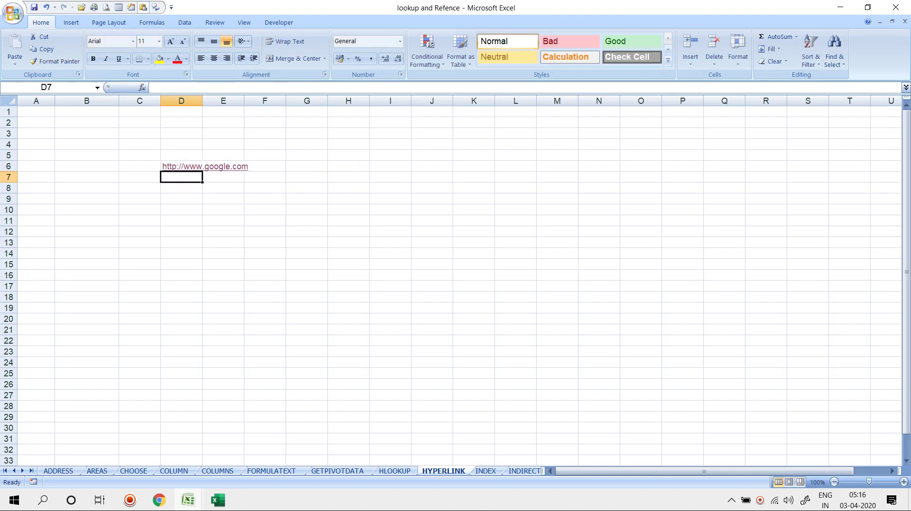
# Step: Look through the function sheets from INDEX to VLOOKUP and return to cell B4 of the INDEX sheet
pyautogui.hotkey('ctrl', 'pagedown')
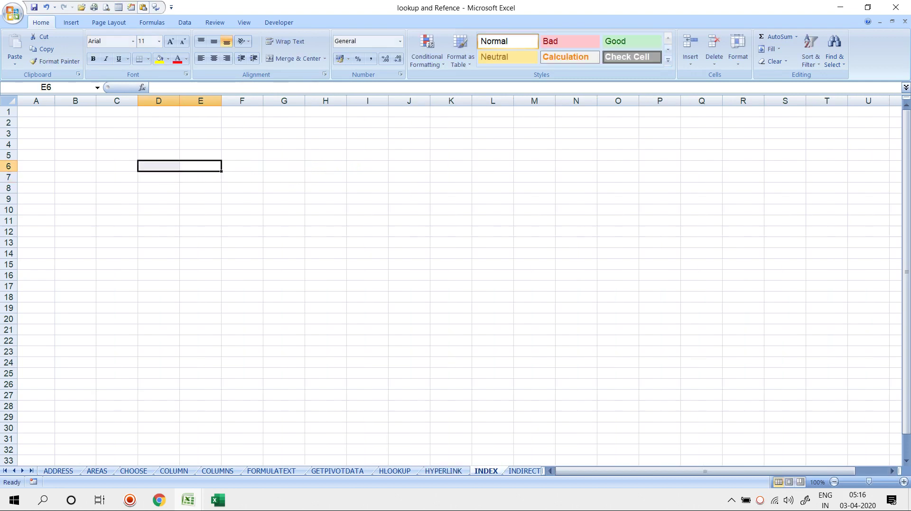
pyautogui.hotkey('ctrl', 'pagedown')
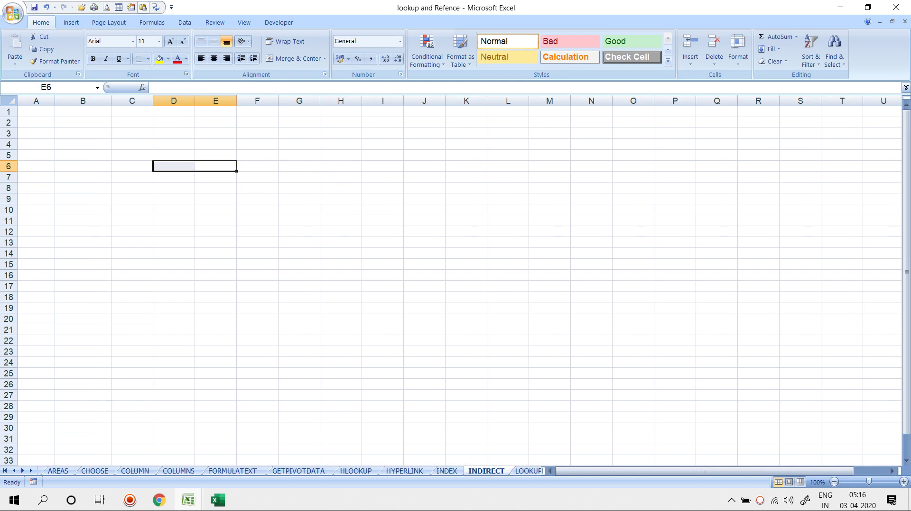
pyautogui.hotkey('ctrl', 'pagedown')
pyautogui.hotkey('ctrl', 'pagedown')
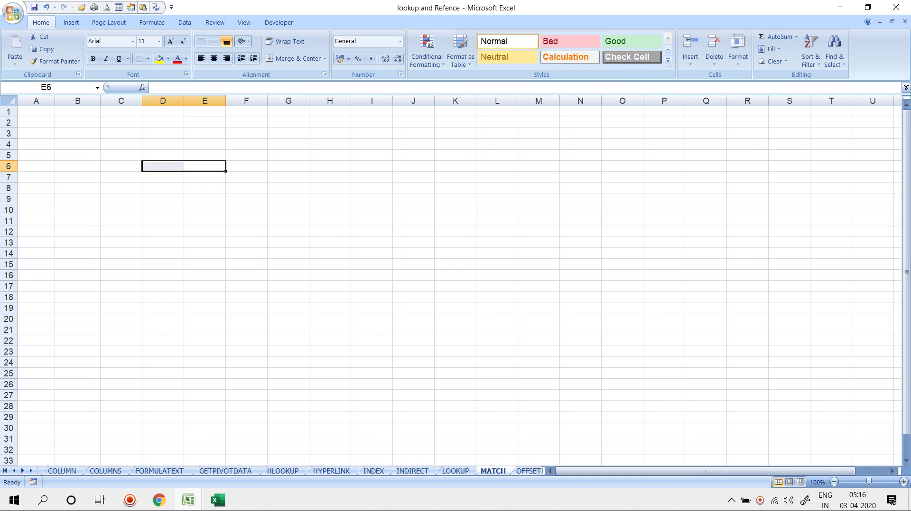
pyautogui.hotkey('ctrl', 'pagedown')
pyautogui.hotkey('ctrl', 'pagedown')
pyautogui.hotkey('ctrl', 'pagedown')
pyautogui.hotkey('ctrl', 'pagedown')
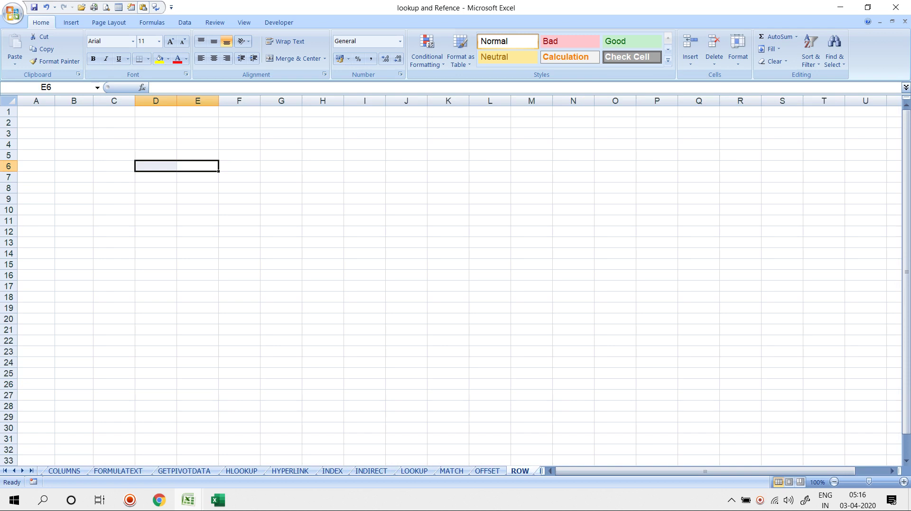
pyautogui.hotkey('ctrl', 'pagedown')
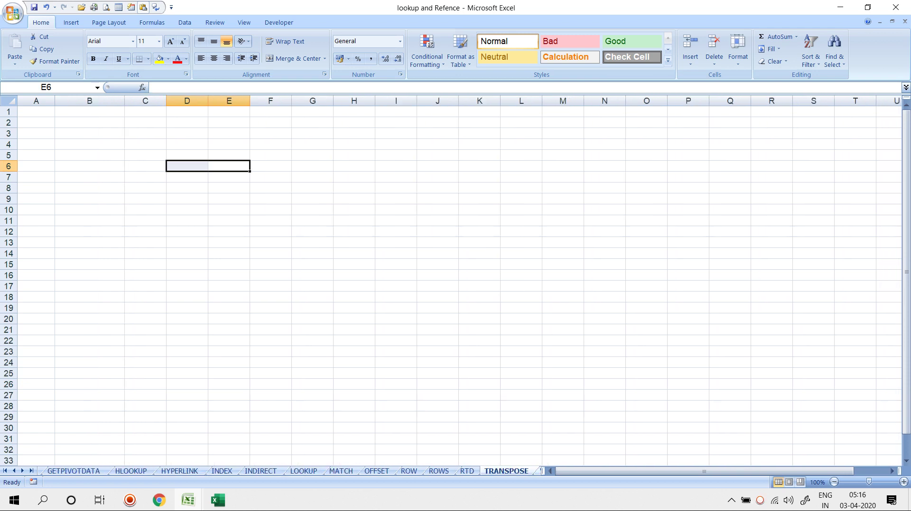
pyautogui.hotkey('ctrl', 'pagedown')
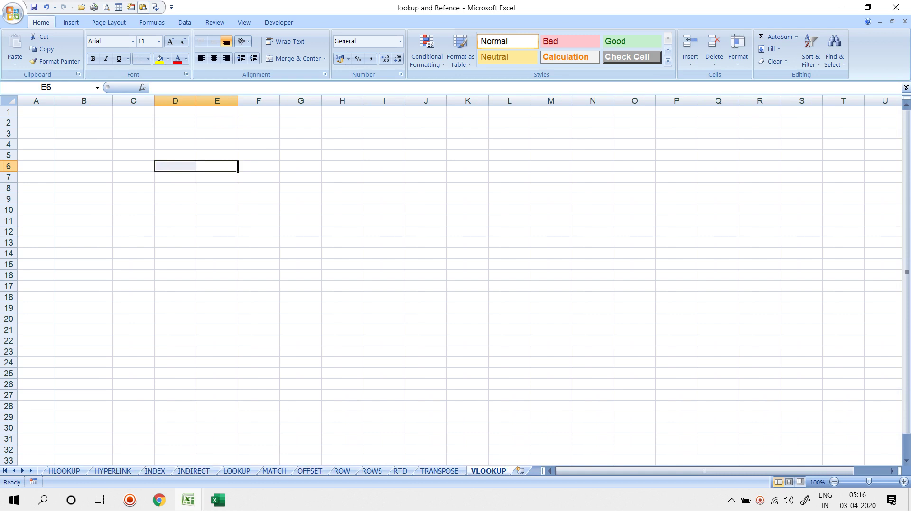
pyautogui.click(155, 472)
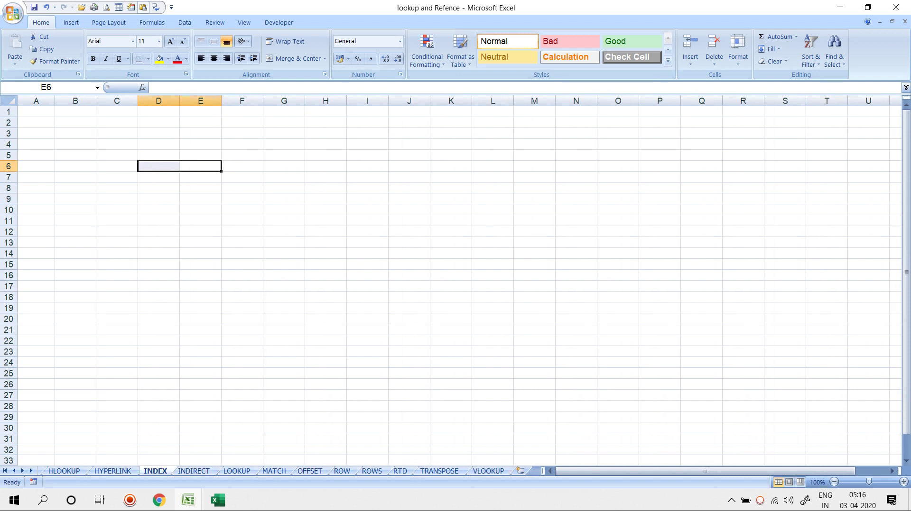
pyautogui.click(75, 145)
# Step: Open the Vlookup workbook from the 5-Formula Manu folder and enable its macro content
pyautogui.click(13, 13)
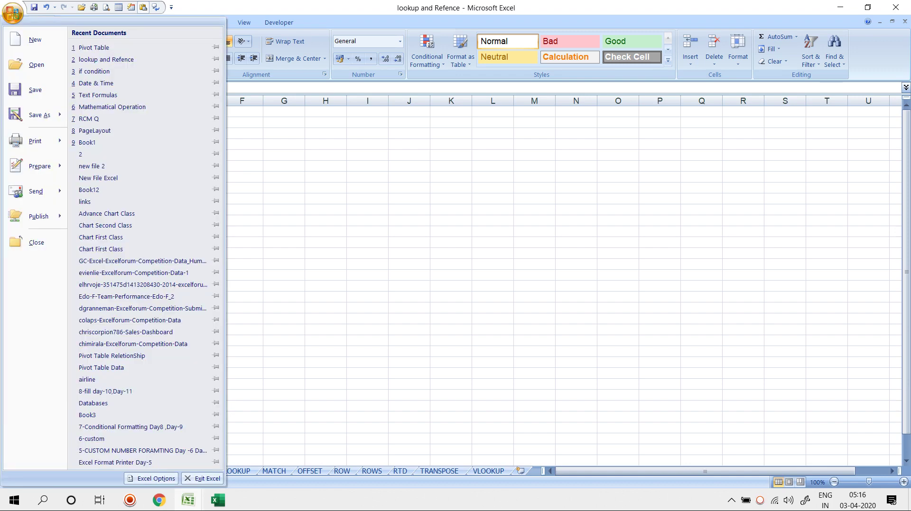
pyautogui.click(36, 64)
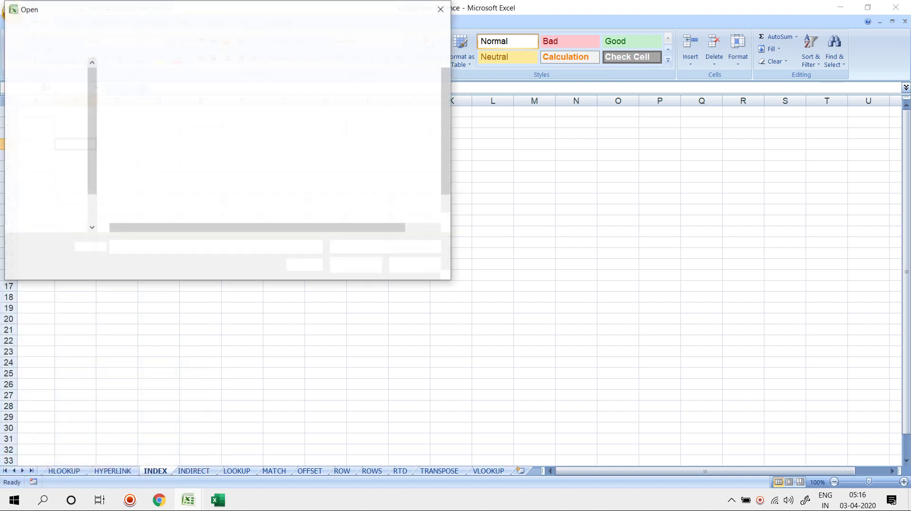
pyautogui.click(152, 160)
pyautogui.scroll(-1, 153, 162)
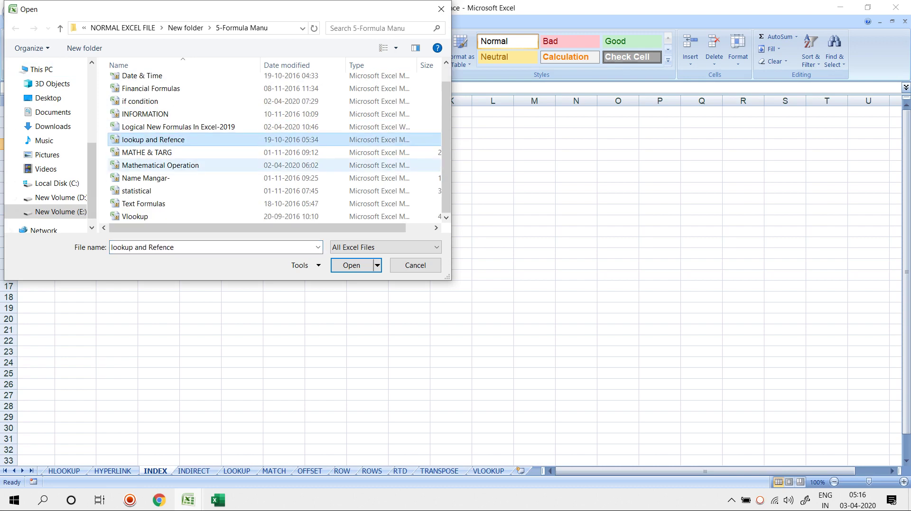
pyautogui.click(142, 217)
pyautogui.press('Return')
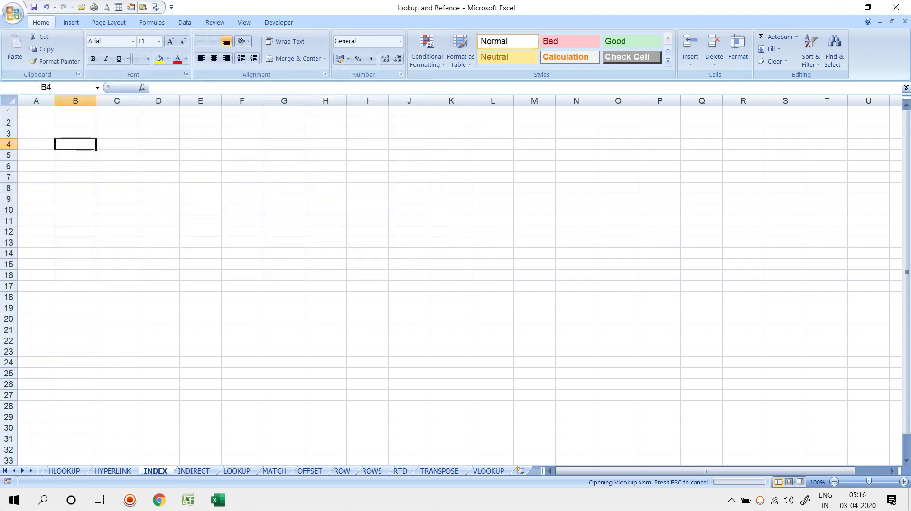
pyautogui.click(178, 93)
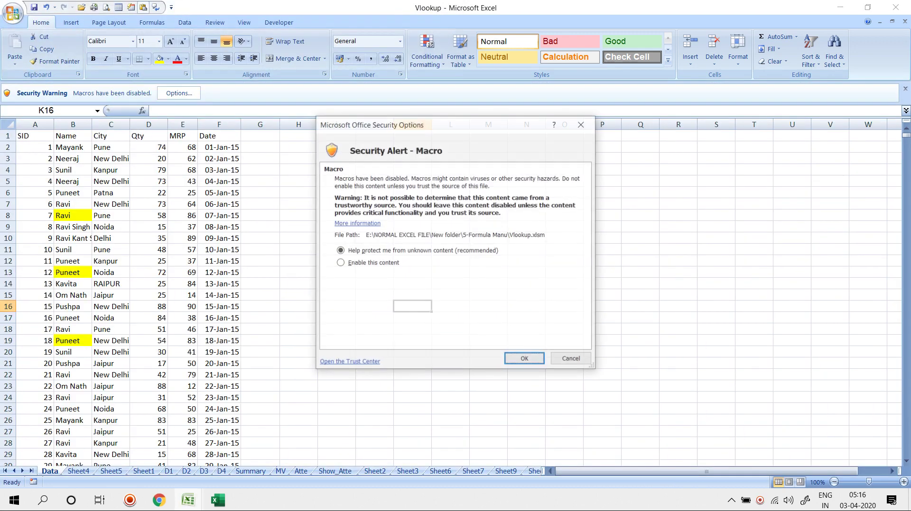
pyautogui.click(363, 262)
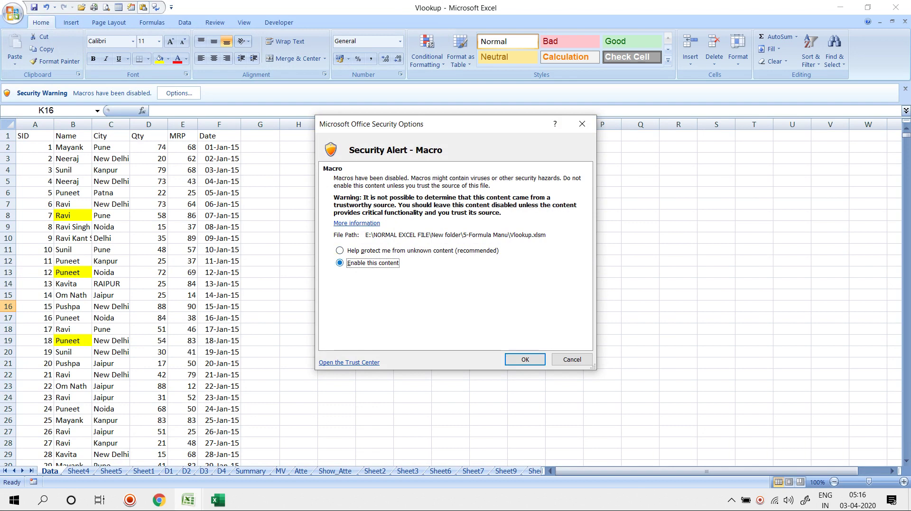
pyautogui.click(524, 359)
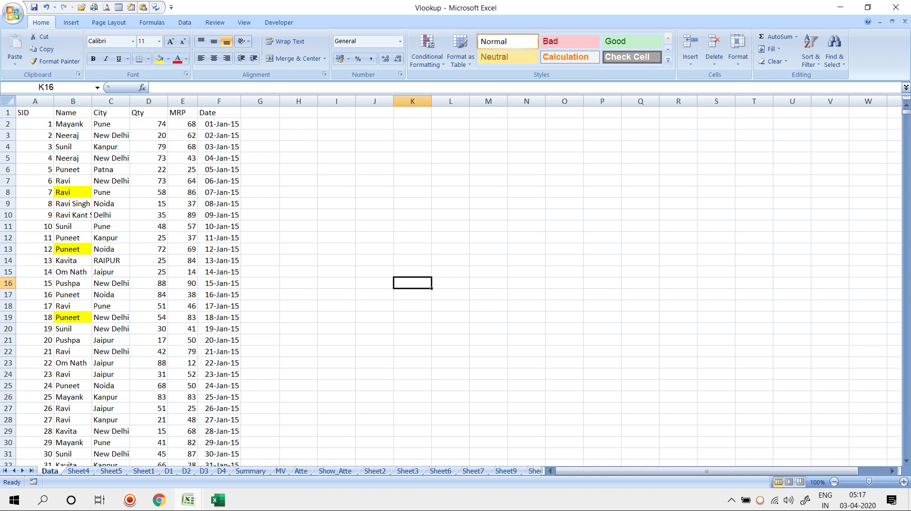
# Step: Clear the existing results in B3:G10 and the column numbers in B1:F1 on Sheet4
pyautogui.hotkey('ctrl', 'pagedown')
pyautogui.moveTo(77, 136); pyautogui.dragTo(280, 216)
pyautogui.press('Delete')
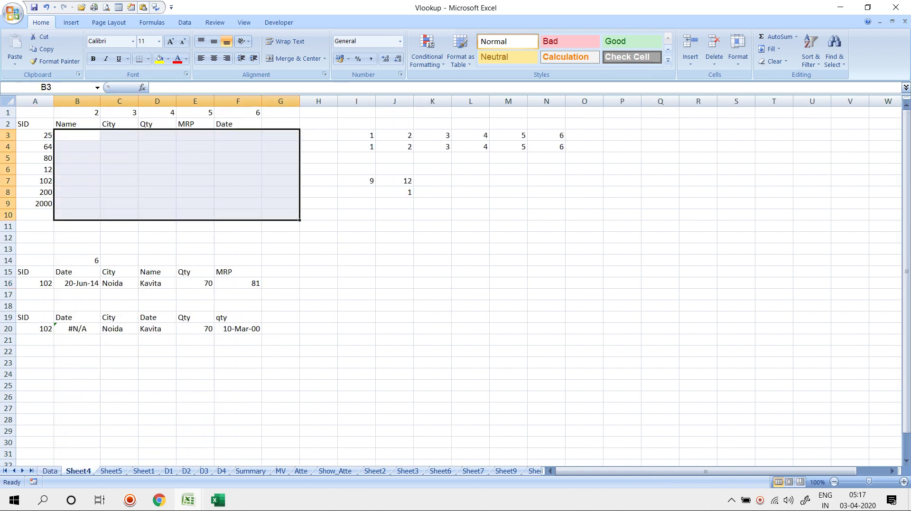
pyautogui.moveTo(77, 113); pyautogui.dragTo(238, 113)
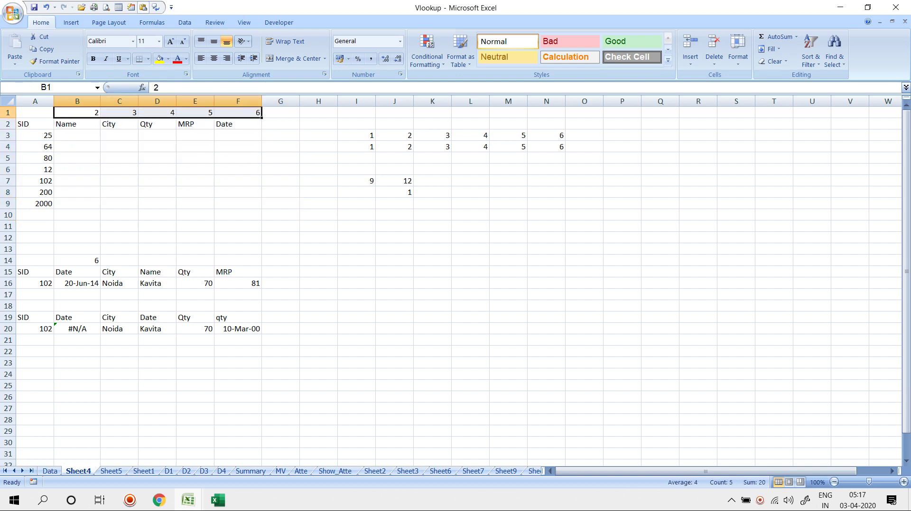
pyautogui.press('Delete')
# Step: Compare the SID list on Sheet4 with the matching records on the Data sheet, including the row for SID 25
pyautogui.click(35, 136)
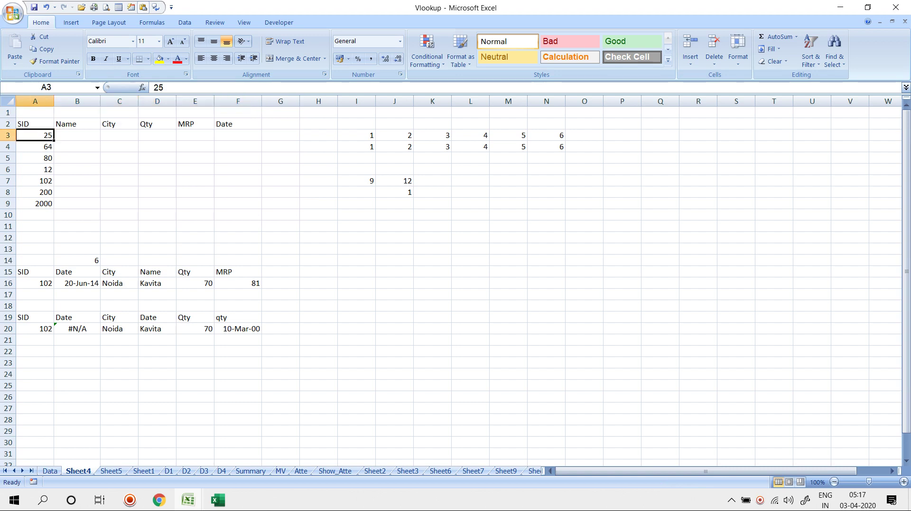
pyautogui.hotkey('ctrl', 'pageup')
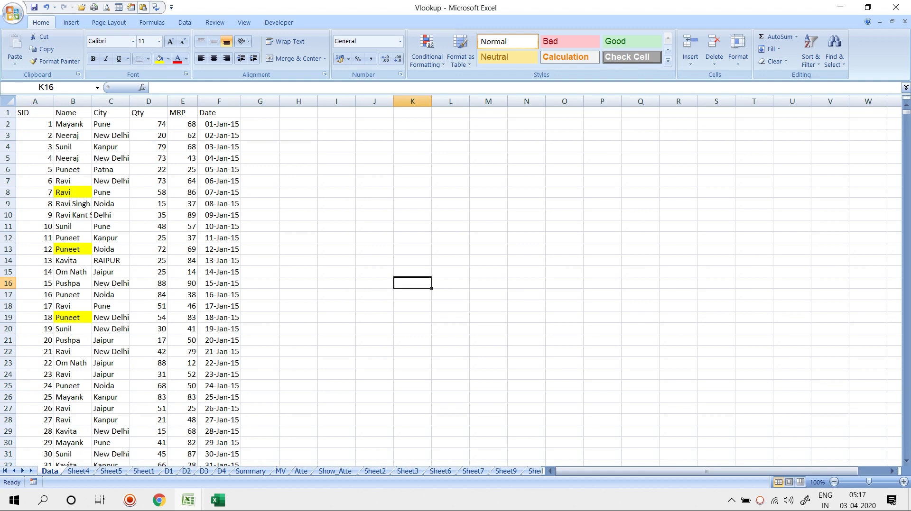
pyautogui.hotkey('ctrl', 'pagedown')
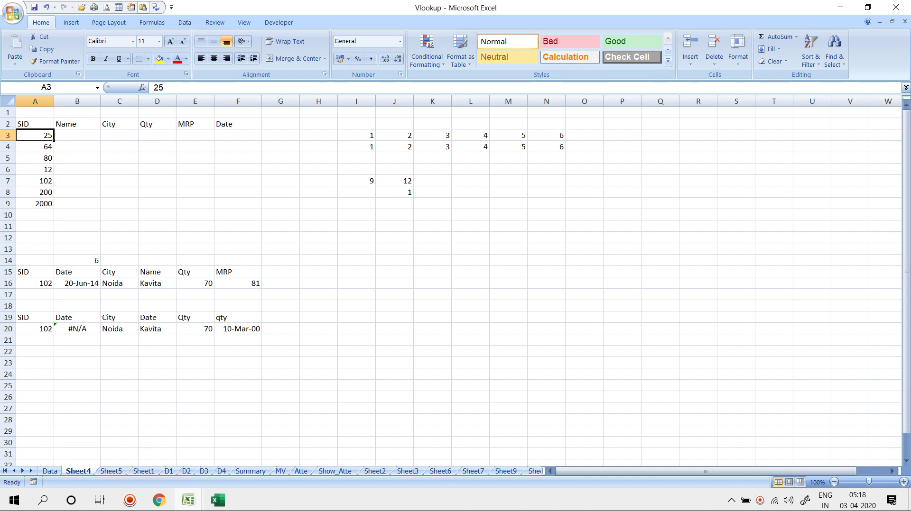
pyautogui.hotkey('ctrl', 'pageup')
pyautogui.moveTo(36, 397); pyautogui.dragTo(219, 420)
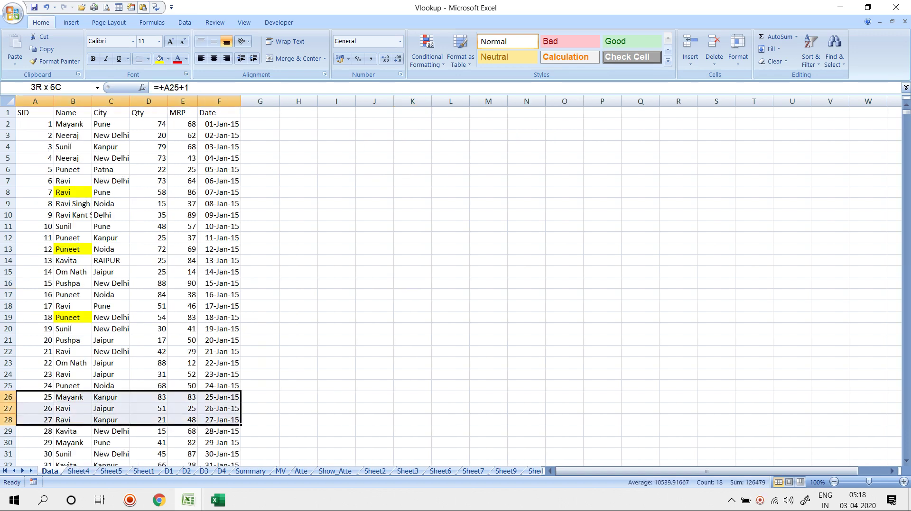
pyautogui.hotkey('ctrl', 'pagedown')
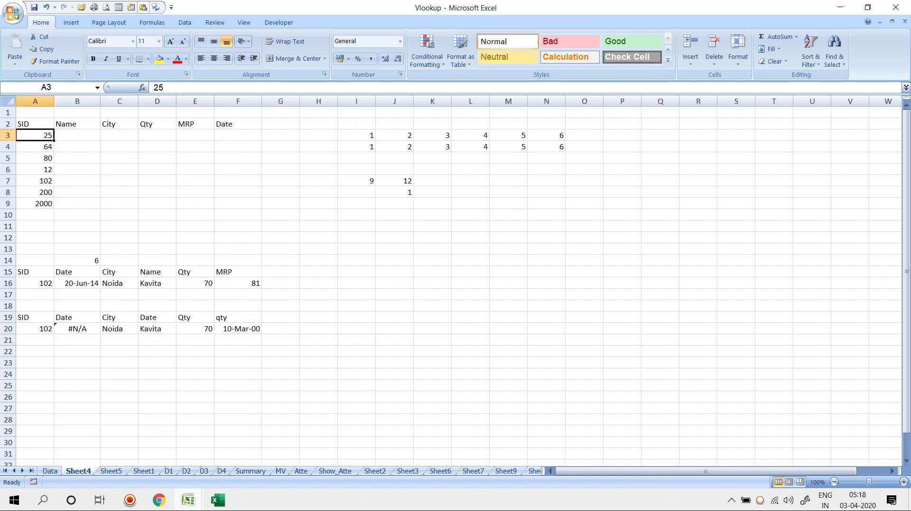
pyautogui.hotkey('ctrl', 'pageup')
pyautogui.scroll(-12, 121, 285)
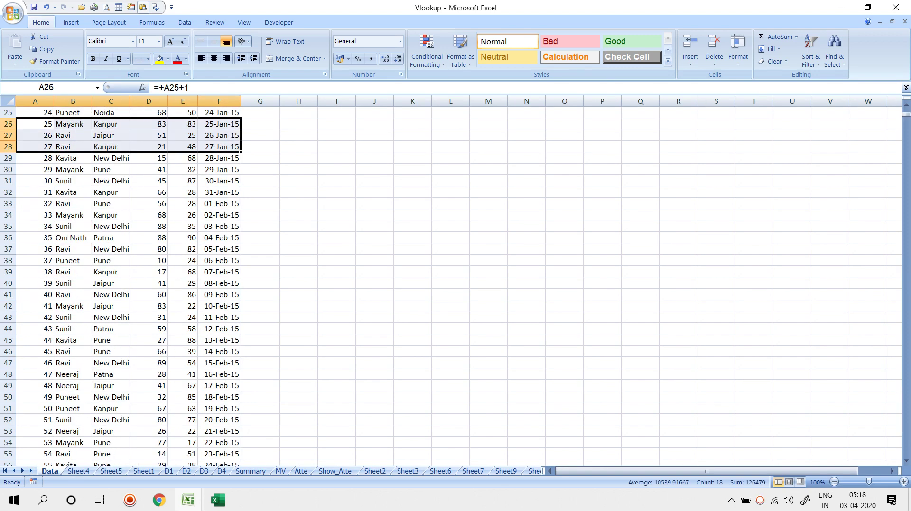
pyautogui.scroll(-4, 121, 285)
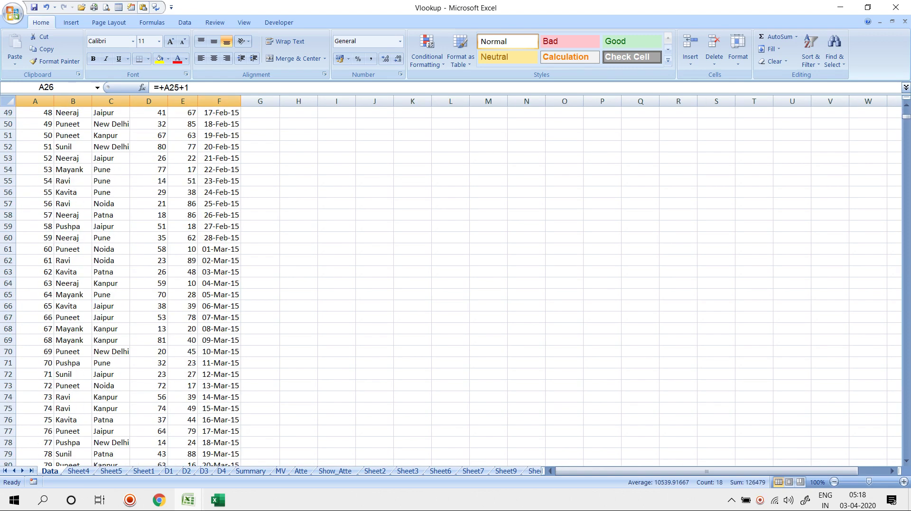
pyautogui.scroll(16, 121, 285)
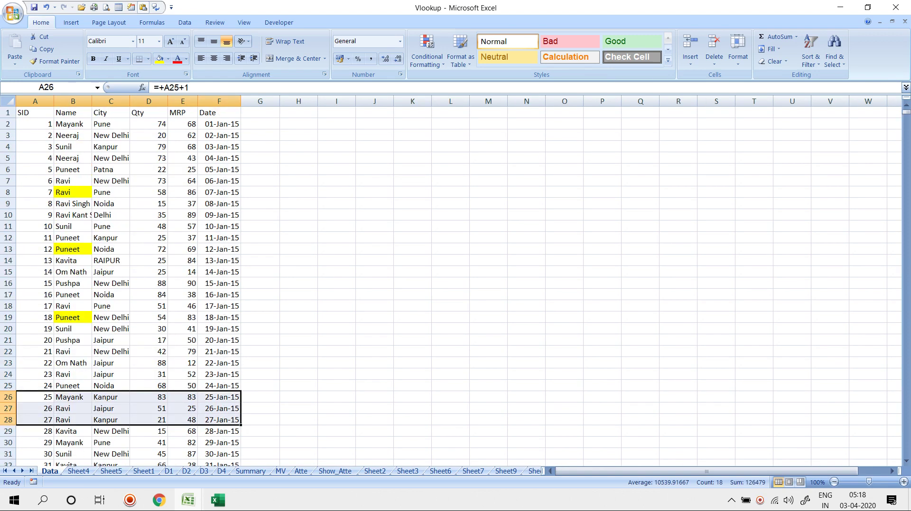
pyautogui.hotkey('ctrl', 'Home')
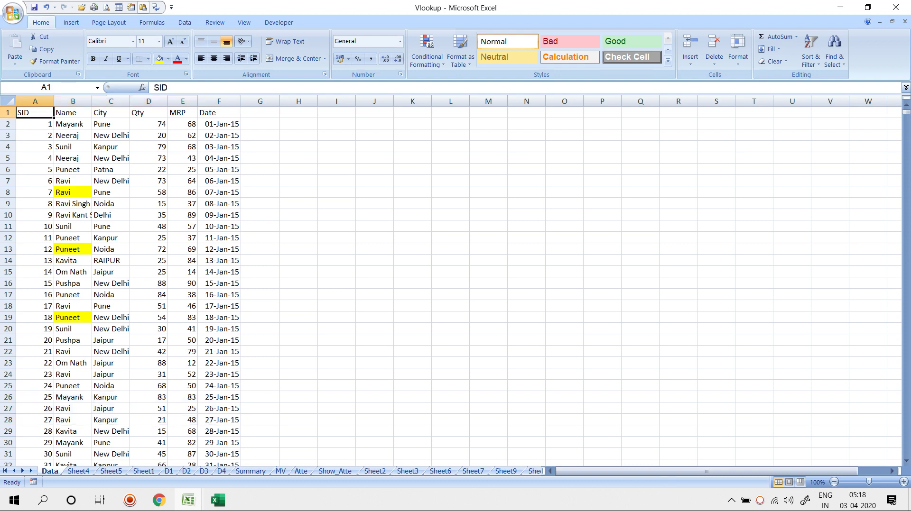
# Step: Look up the Name for the SID in A3 by entering =VLOOKUP(A3,Data!A:F,2,0) in cell B3 of Sheet4
pyautogui.click(78, 471)
pyautogui.click(77, 135)
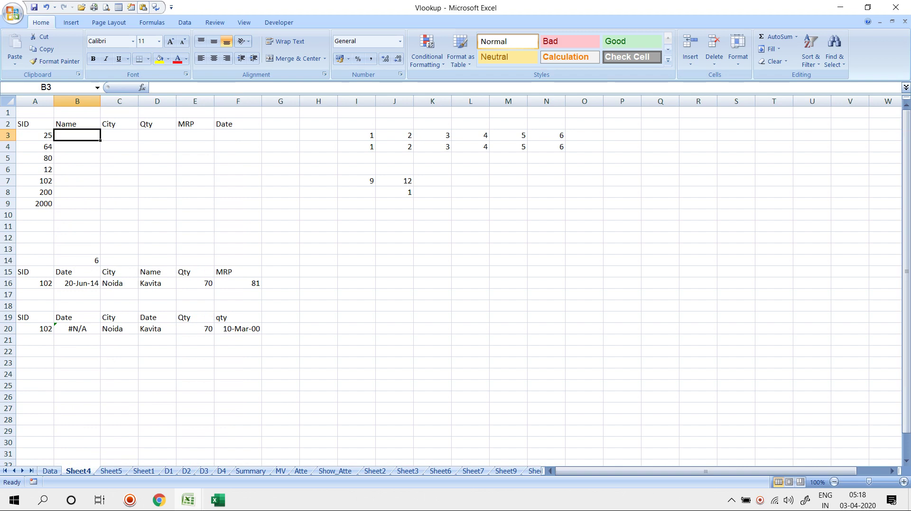
pyautogui.write('=vlo')
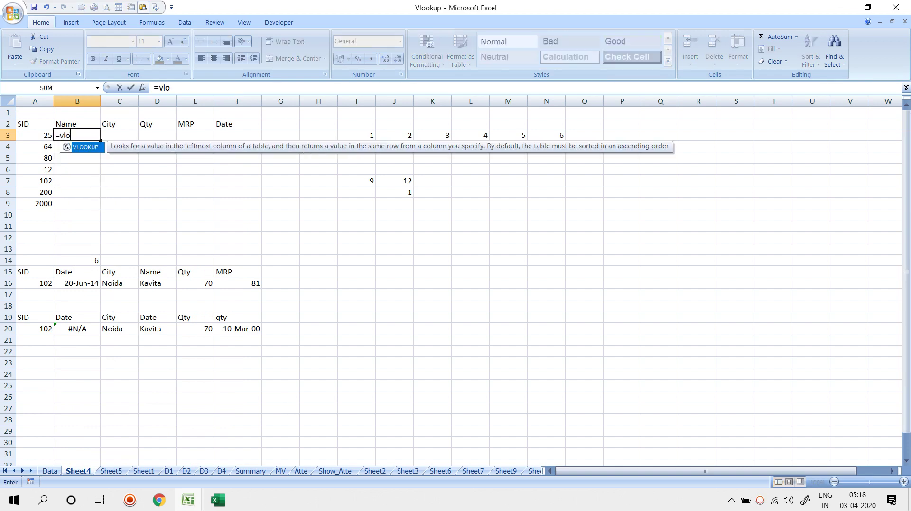
pyautogui.press('Tab')
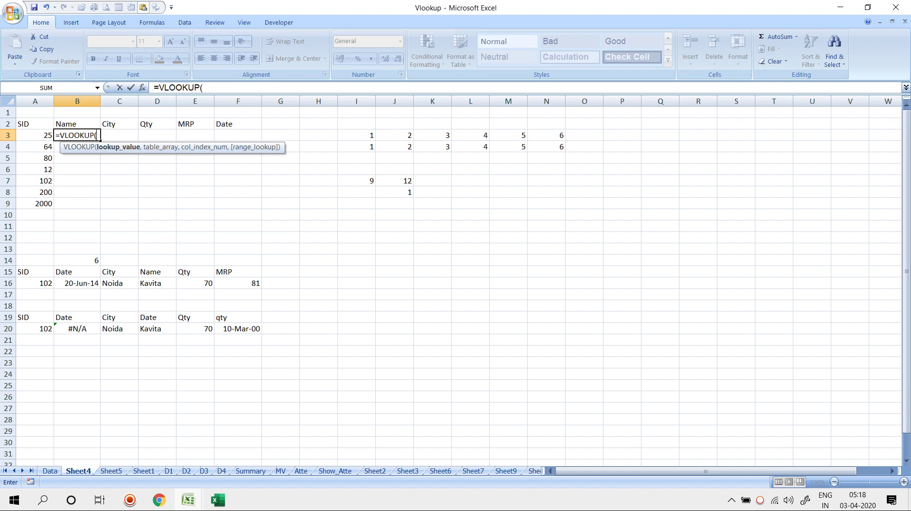
pyautogui.press('Left')
pyautogui.write(',')
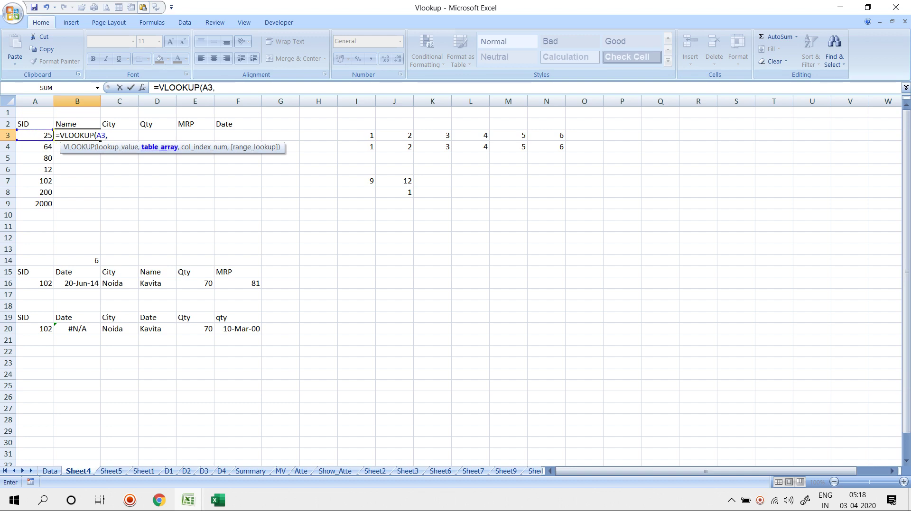
pyautogui.click(50, 471)
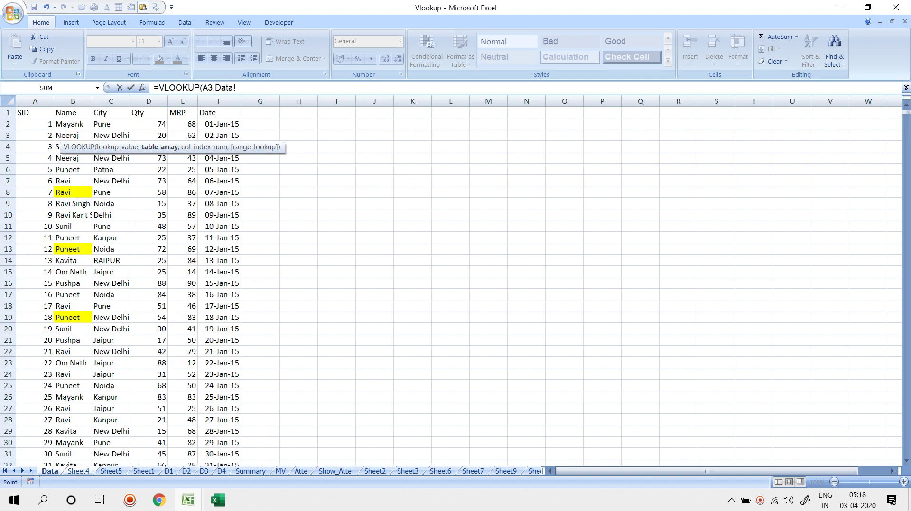
pyautogui.moveTo(35, 101); pyautogui.dragTo(220, 101)
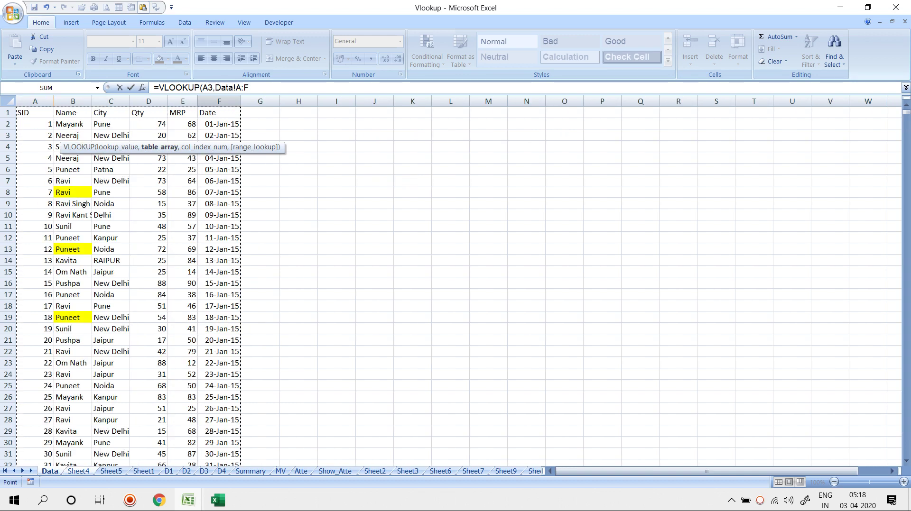
pyautogui.write(',')
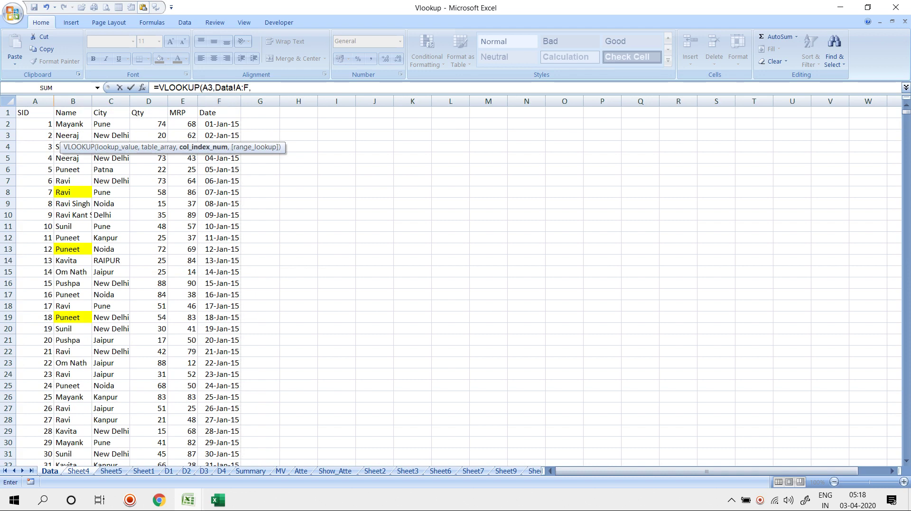
pyautogui.write('2,')
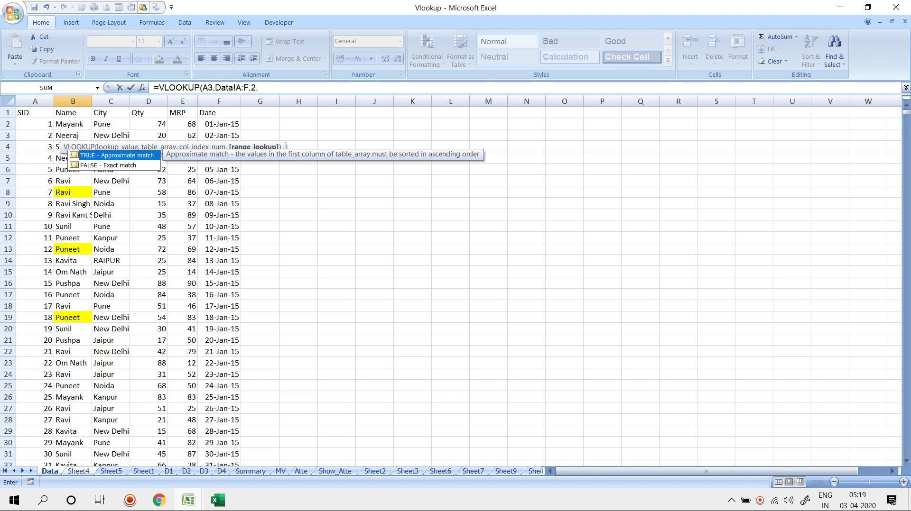
pyautogui.write('0')
pyautogui.press('Return')
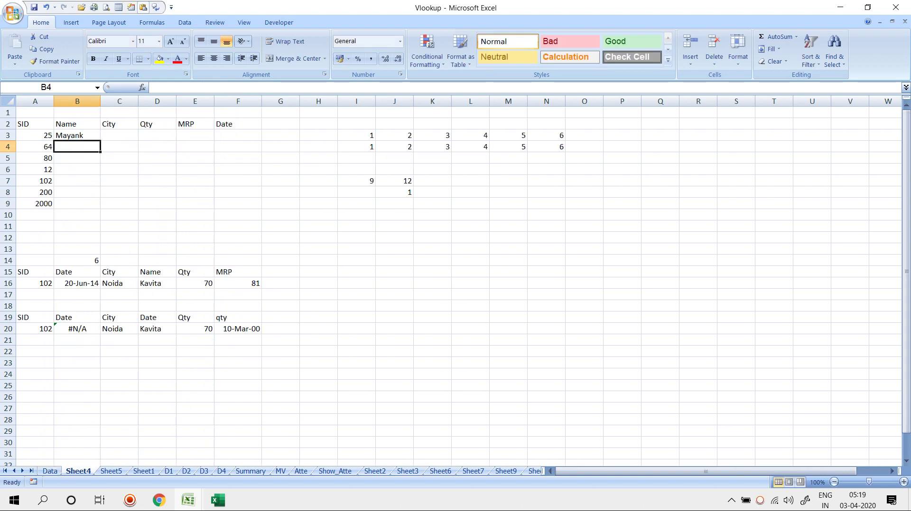
pyautogui.press('Up')
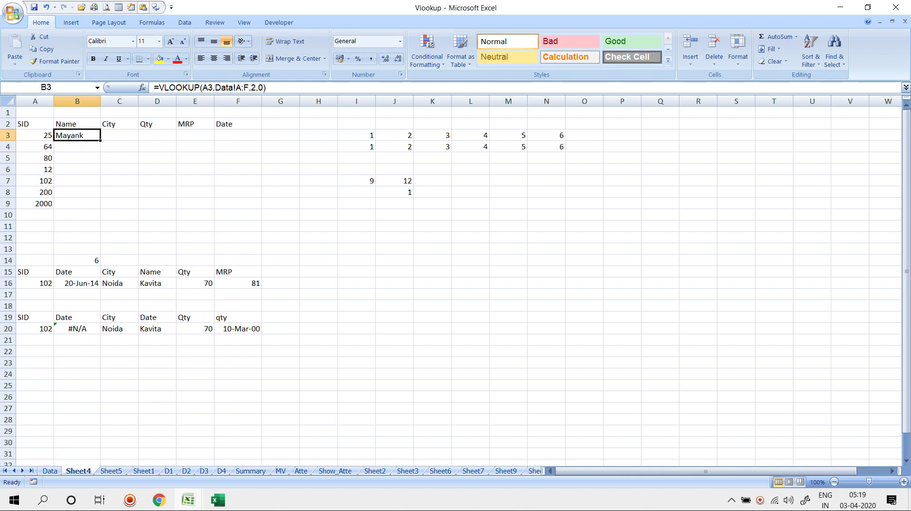
# Step: Look up the City for the same SID by entering =VLOOKUP(A3,Data!A:F,3,0) in cell C3
pyautogui.press('Right')
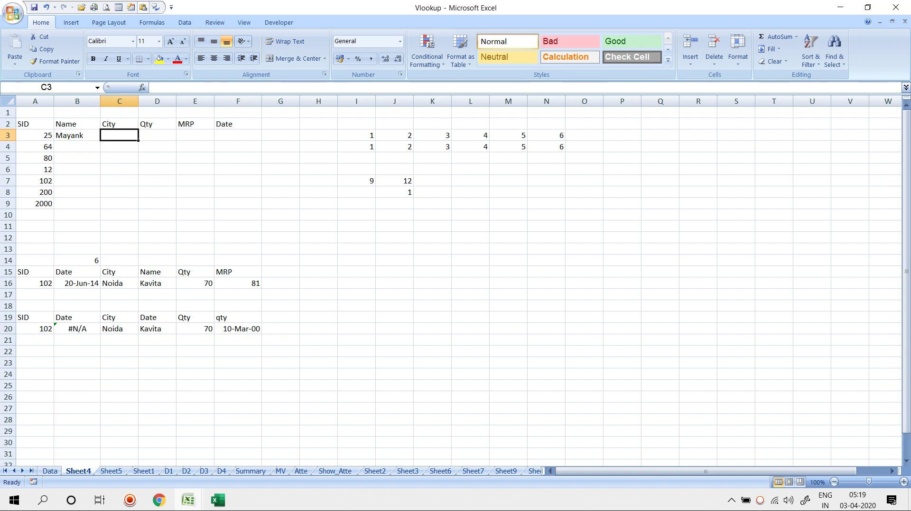
pyautogui.write('=vlo')
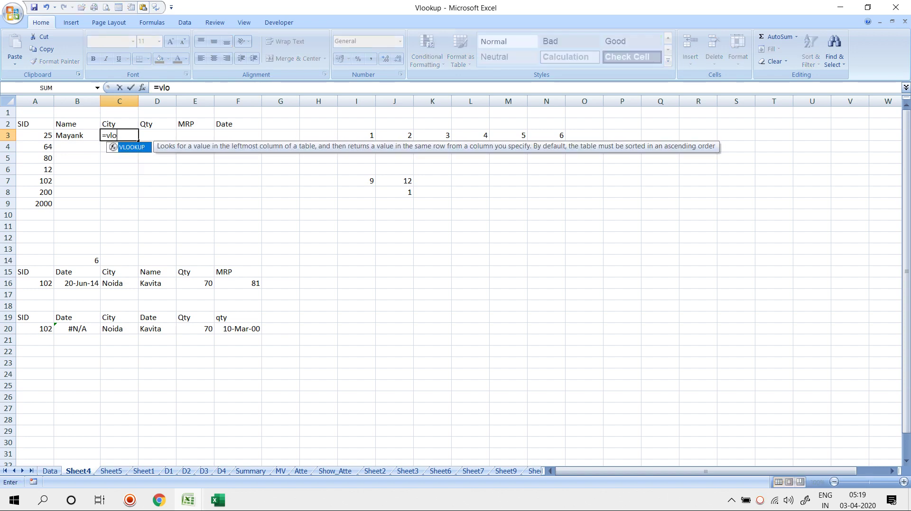
pyautogui.press('Tab')
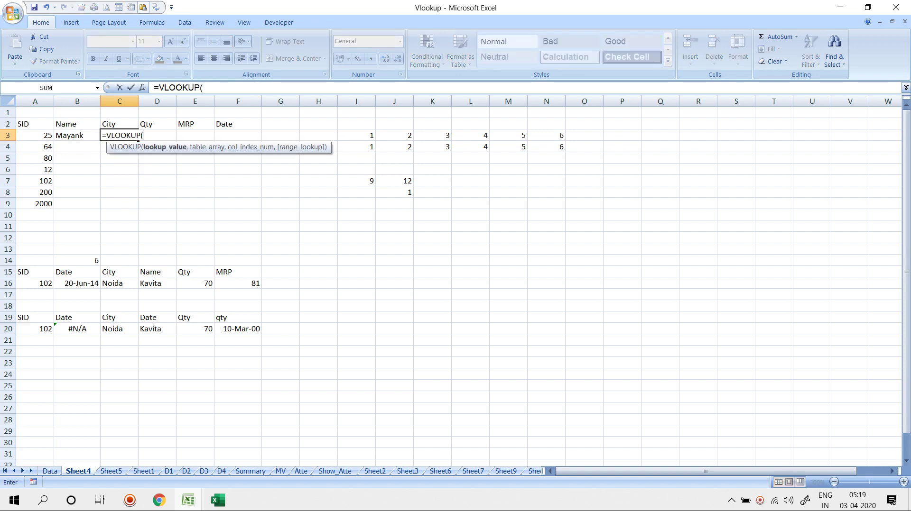
pyautogui.press('Left')
pyautogui.press('Left')
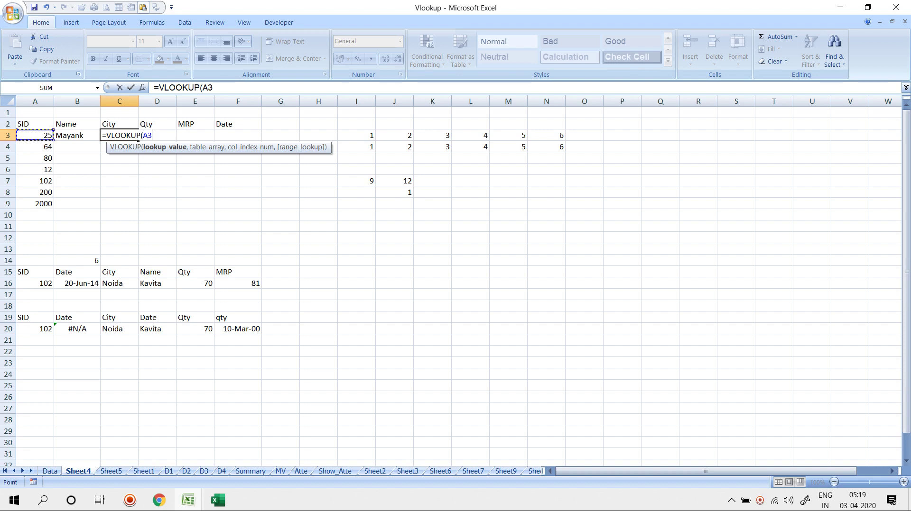
pyautogui.write(',')
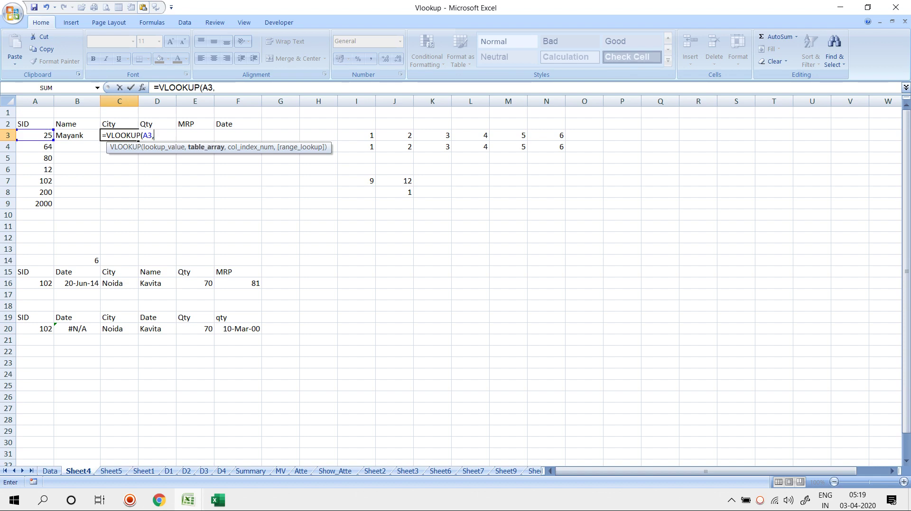
pyautogui.click(50, 472)
pyautogui.moveTo(35, 101); pyautogui.dragTo(219, 101)
pyautogui.write(',')
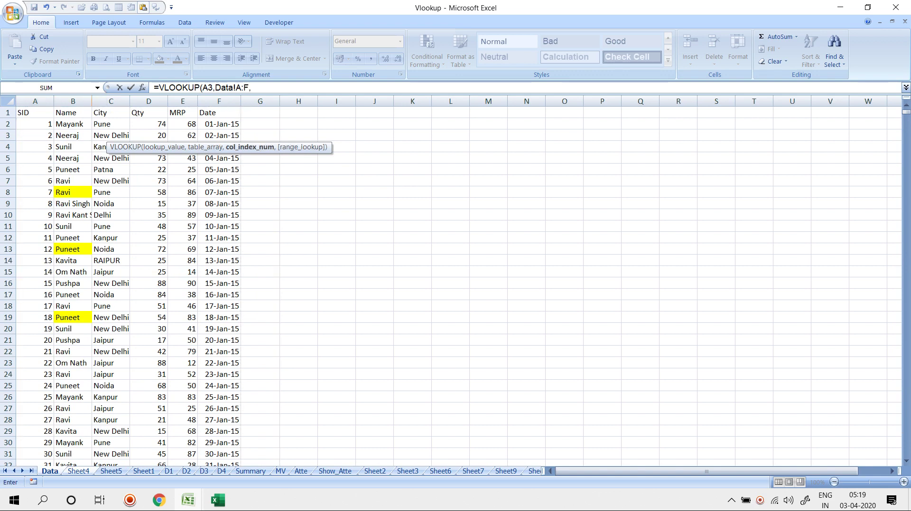
pyautogui.write('3,')
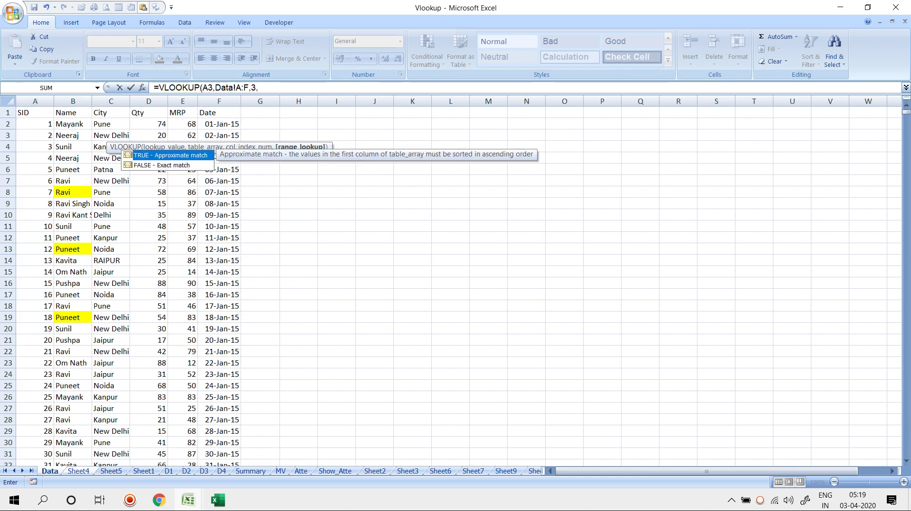
pyautogui.write('0')
pyautogui.press('Return')
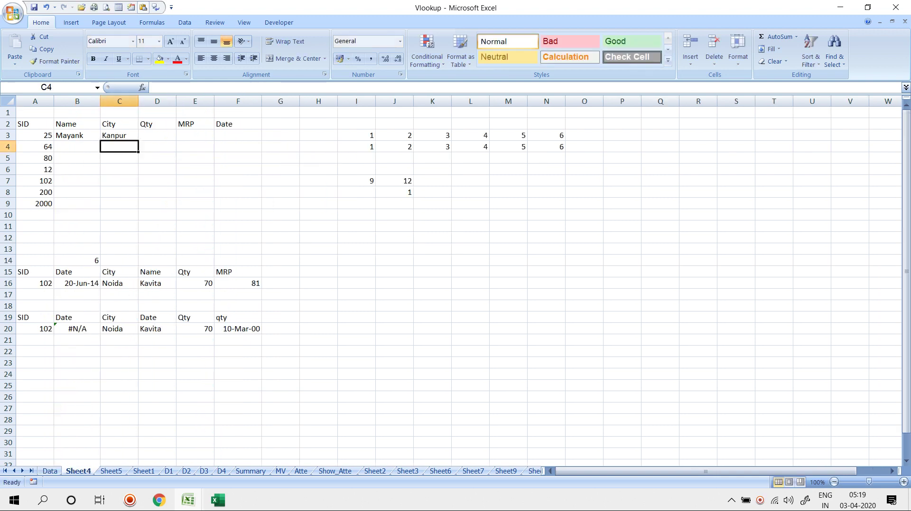
# Step: Look up the Qty for the SID in A3 by entering =VLOOKUP(A3,Data!A:F,4,0) in cell D3
pyautogui.click(157, 135)
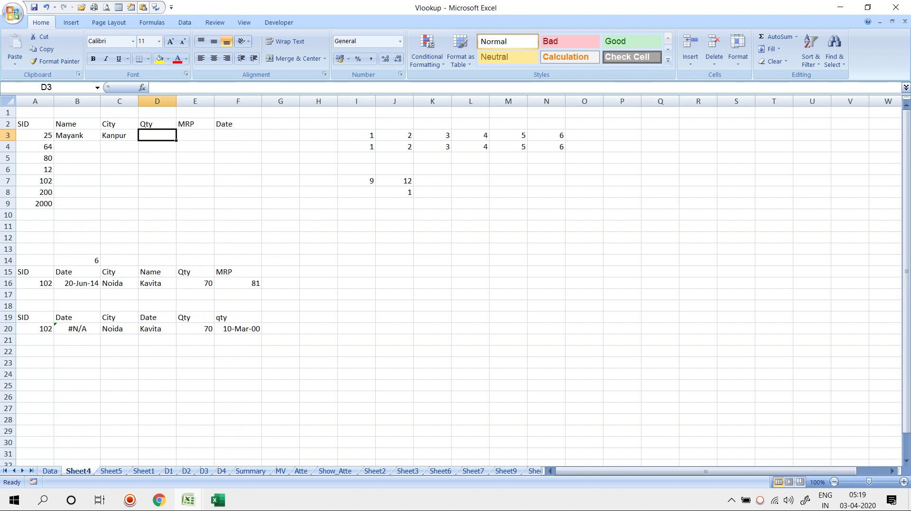
pyautogui.write('=VLOOKUP(')
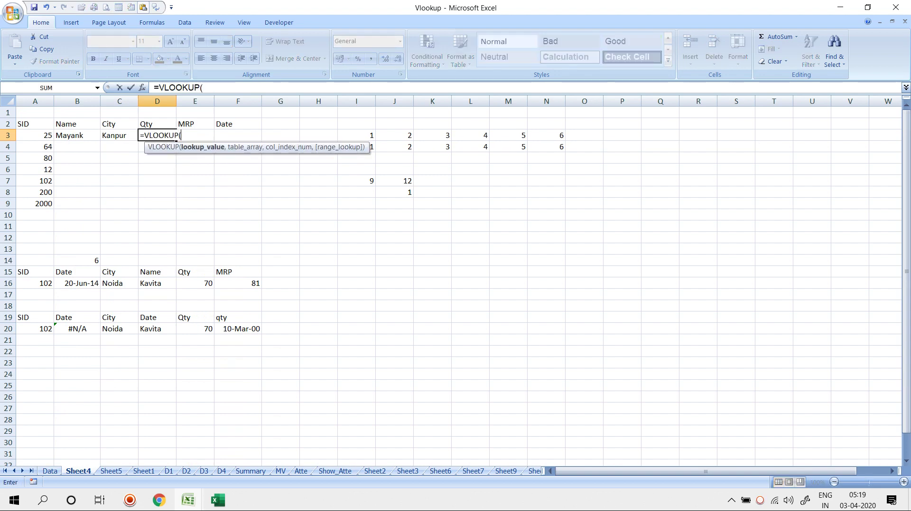
pyautogui.write('A3,')
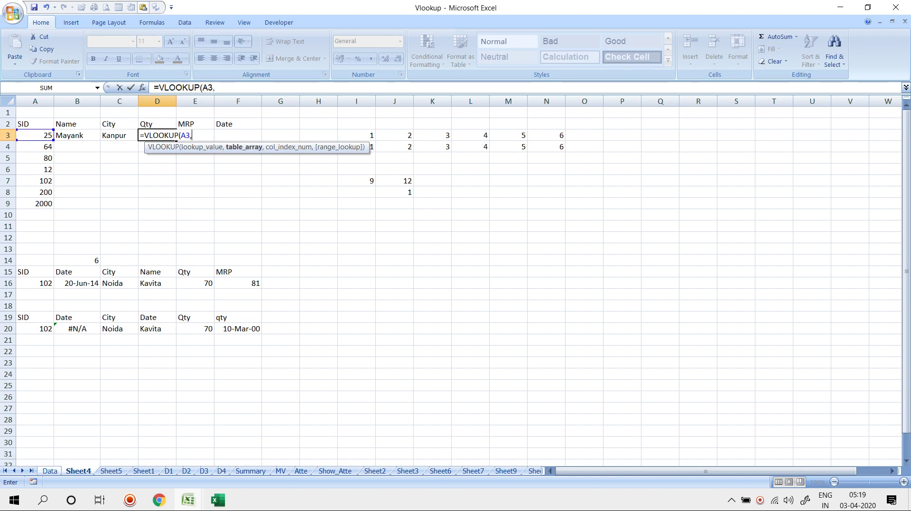
pyautogui.click(50, 471)
pyautogui.moveTo(36, 101); pyautogui.dragTo(219, 101)
pyautogui.write(',')
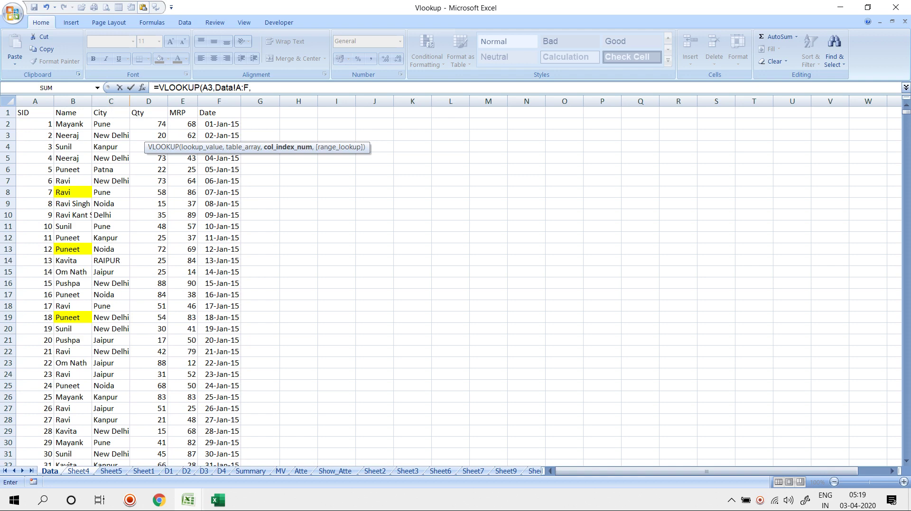
pyautogui.write('4,0')
pyautogui.press('Return')
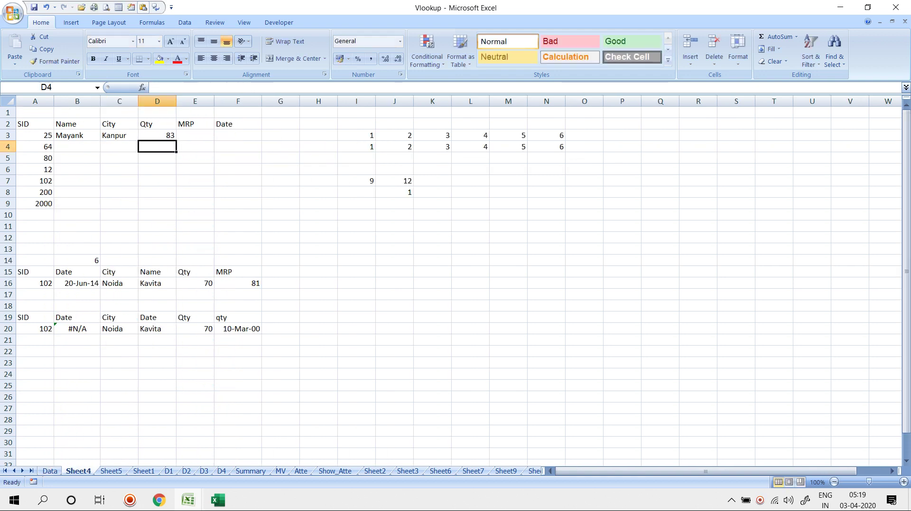
# Step: Look up the MRP for the SID in A3 by entering =VLOOKUP(A3,Data!A:F,5,0) in cell E3
pyautogui.click(195, 124)
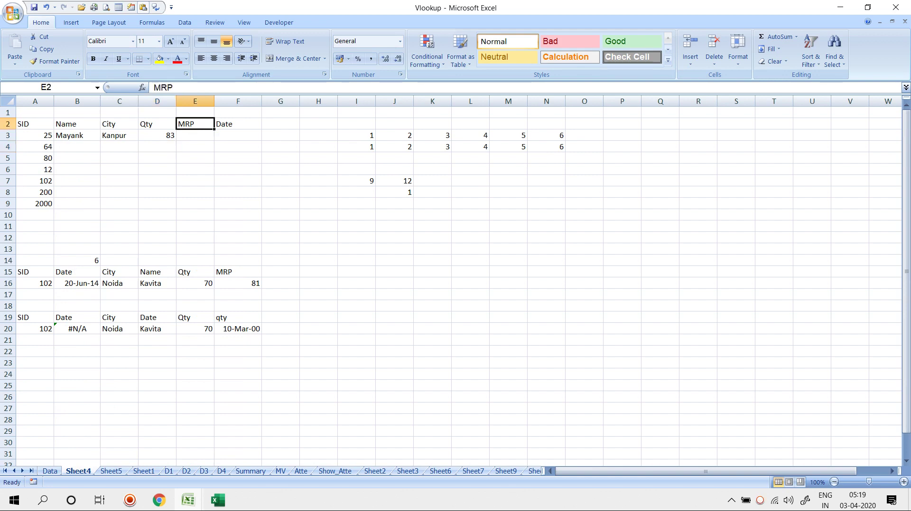
pyautogui.click(195, 136)
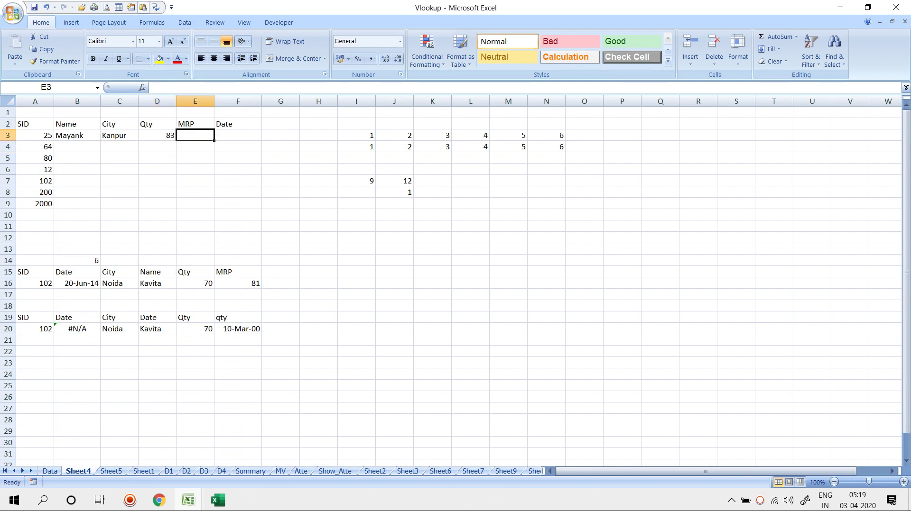
pyautogui.write('=vl')
pyautogui.press('Tab')
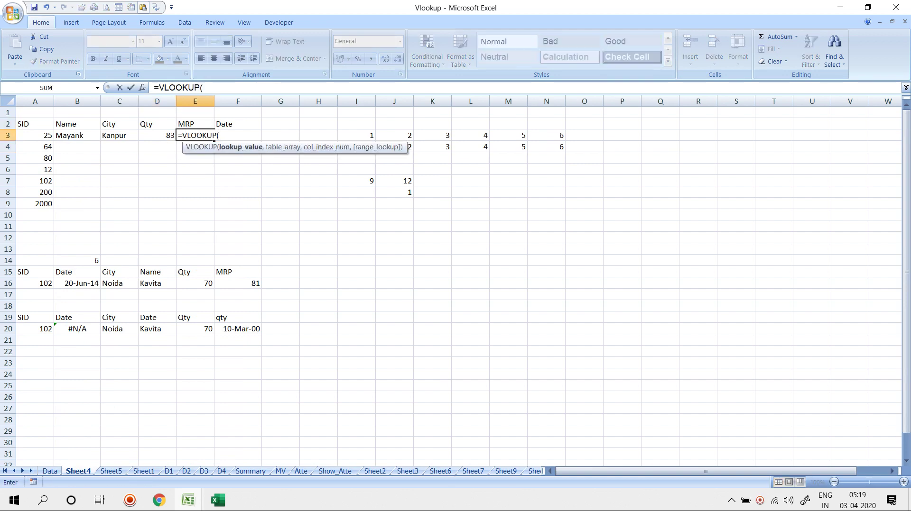
pyautogui.click(35, 136)
pyautogui.write(',')
pyautogui.click(50, 471)
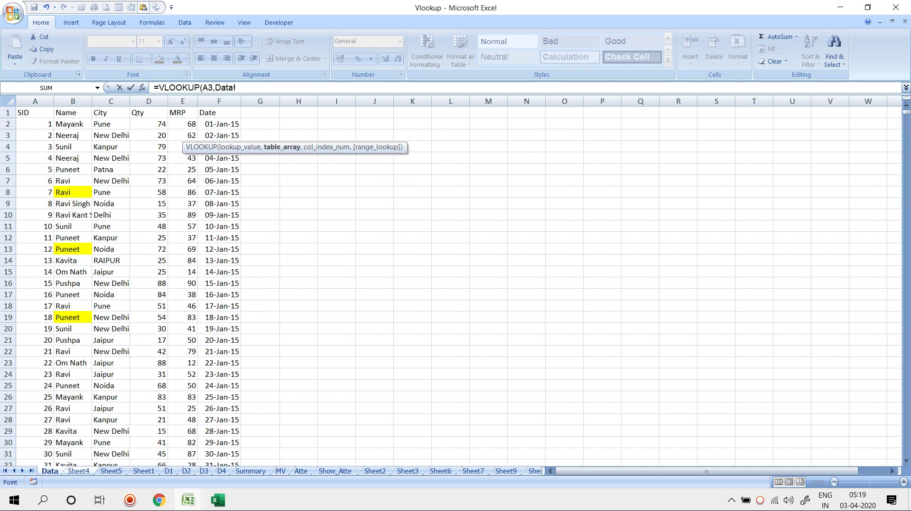
pyautogui.moveTo(35, 101); pyautogui.dragTo(219, 101)
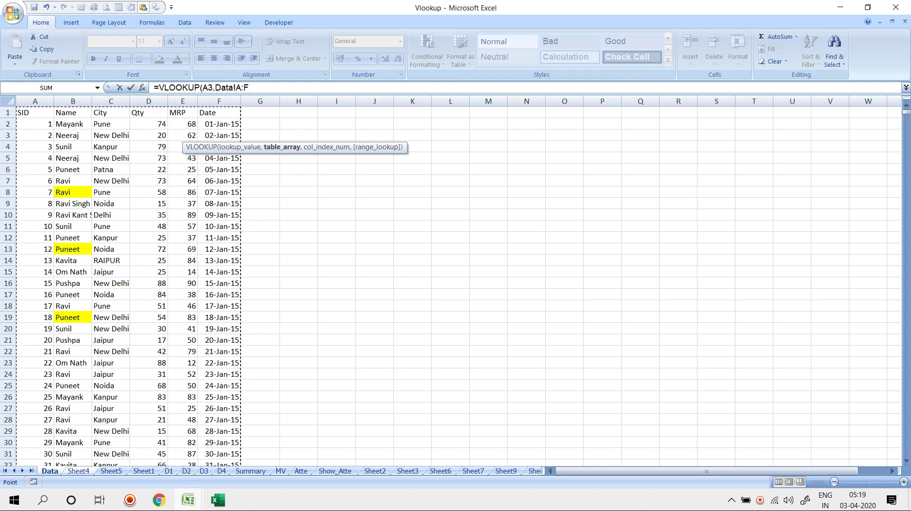
pyautogui.write(',5')
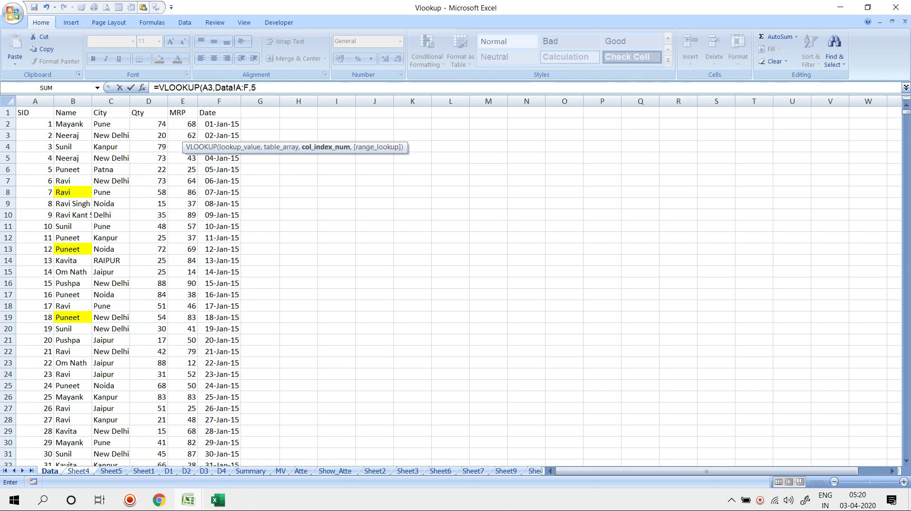
pyautogui.write(',0')
pyautogui.press('Return')
pyautogui.press('Up')
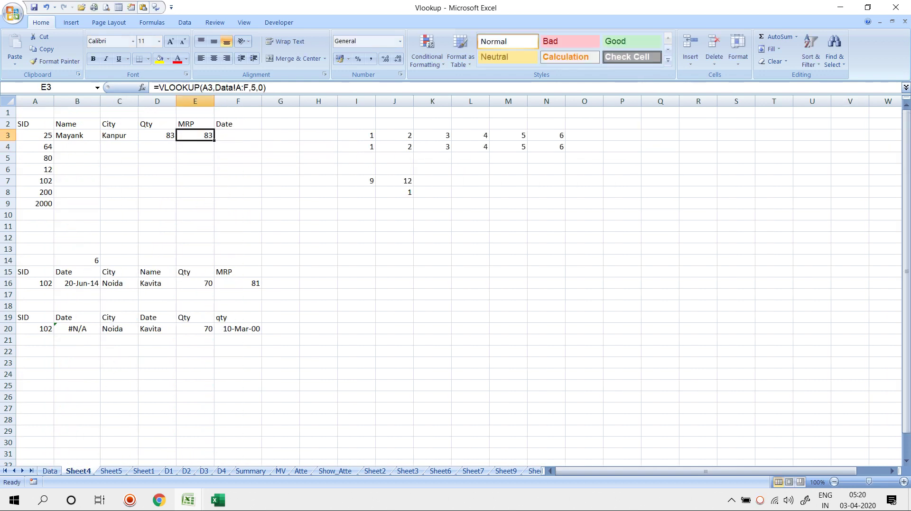
# Step: Look up the Date for the SID in A3 by entering =VLOOKUP(A3,Data!A:F,6,0) in cell F3
pyautogui.press('Left')
pyautogui.press('Right')
pyautogui.press('Right')
pyautogui.write('=vl')
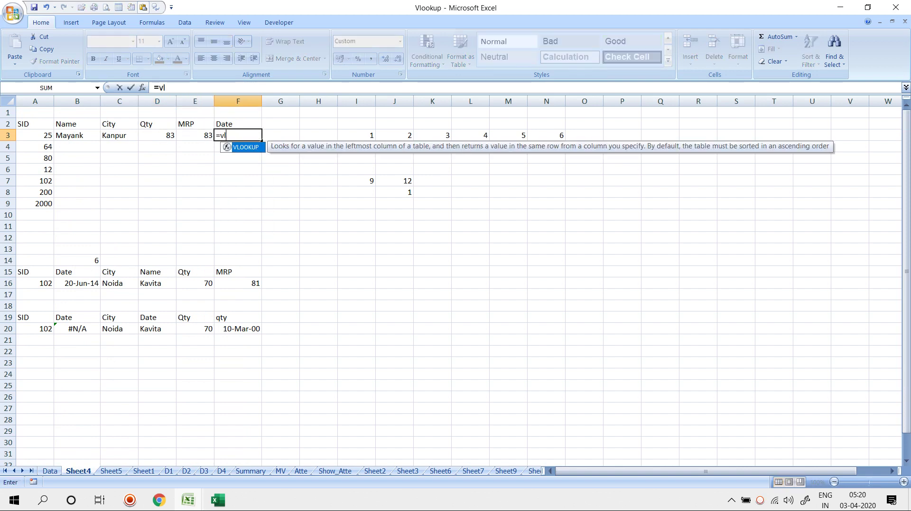
pyautogui.press('Tab')
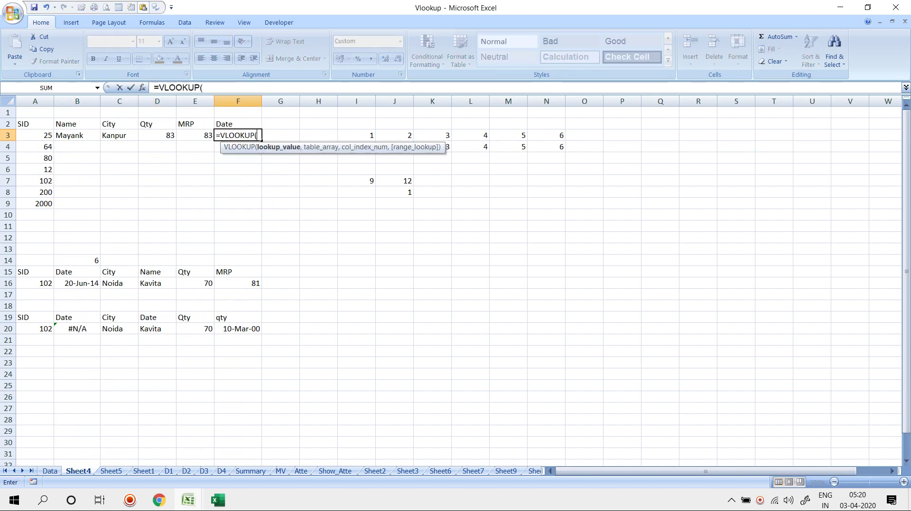
pyautogui.click(35, 135)
pyautogui.write(',')
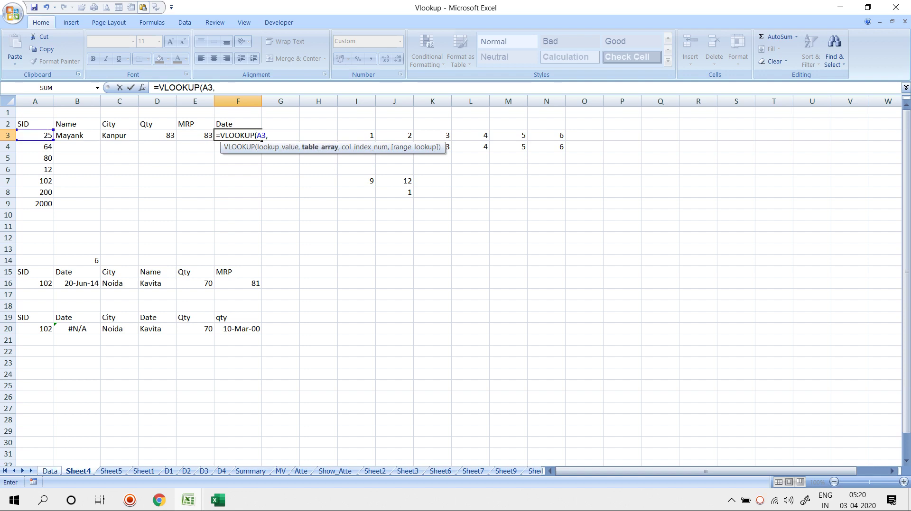
pyautogui.click(50, 471)
pyautogui.moveTo(35, 101); pyautogui.dragTo(219, 101)
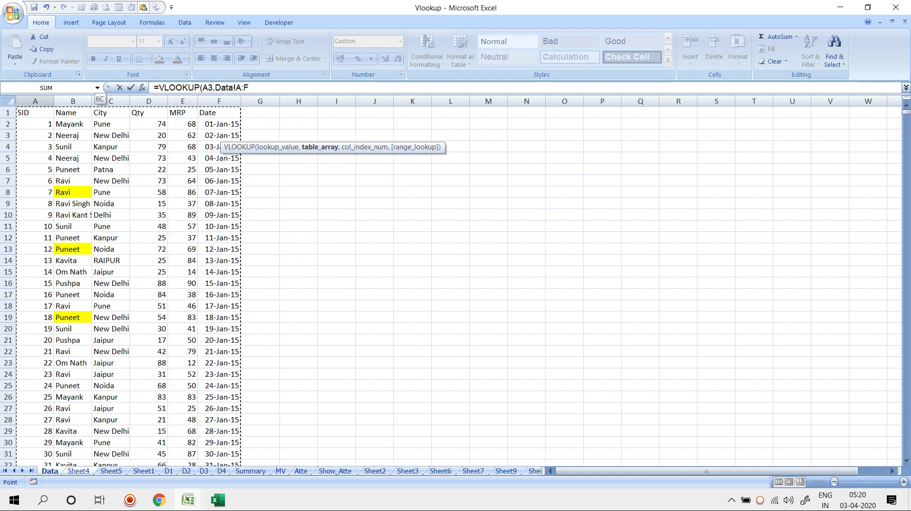
pyautogui.write(',6,0')
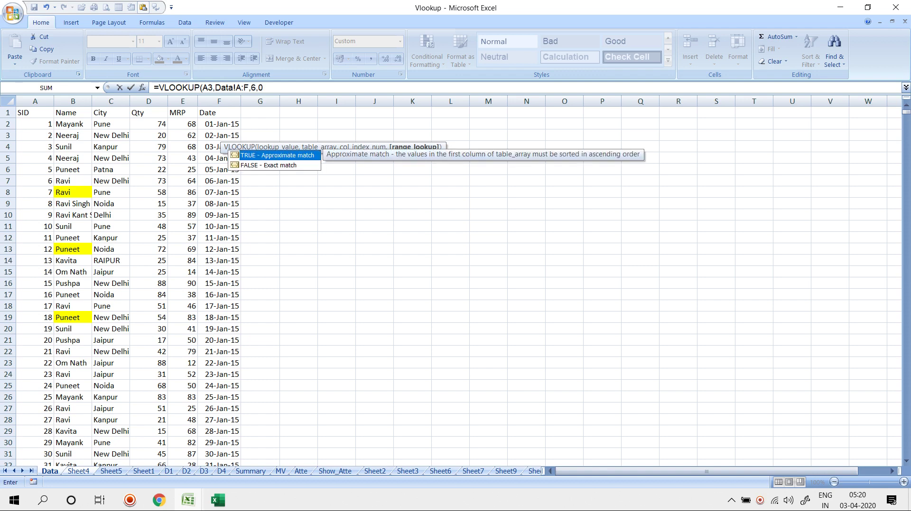
pyautogui.press('Return')
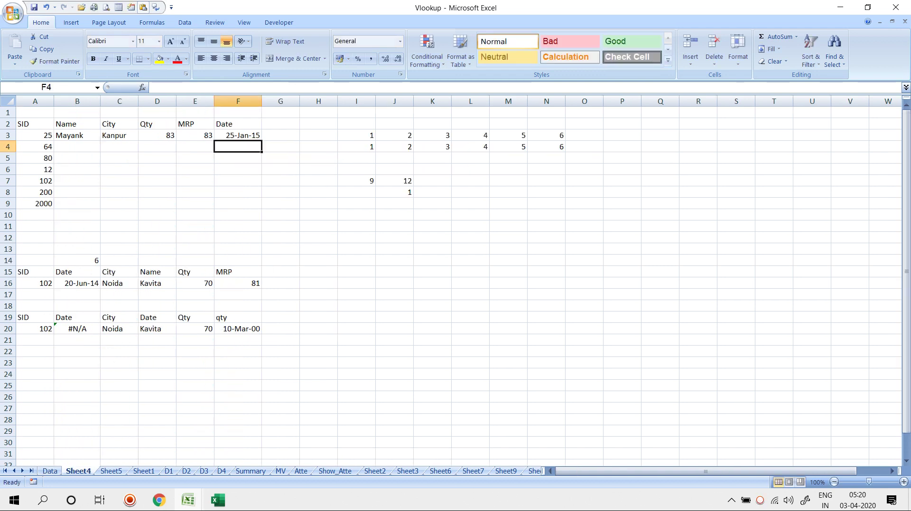
# Step: Change the SID in cell A3 to 870 to test the lookup formulas in row 3
pyautogui.click(35, 135)
pyautogui.write('870')
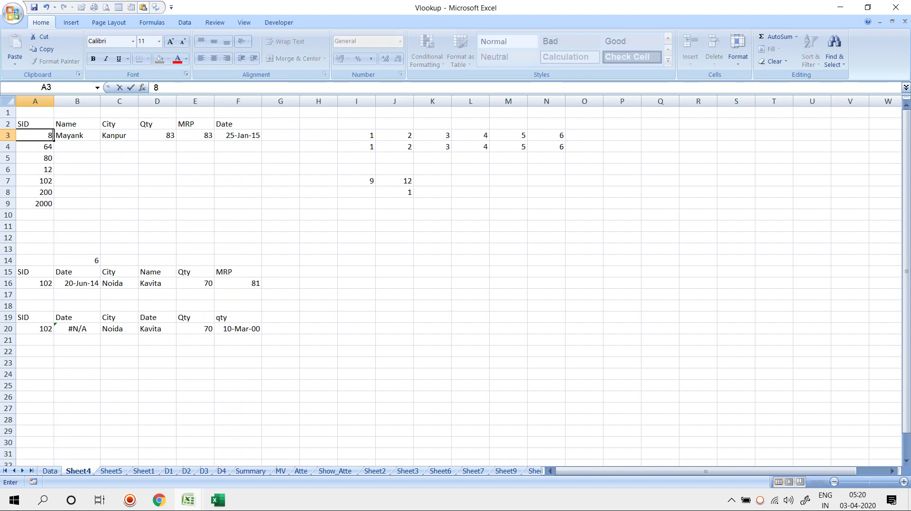
pyautogui.press('Return')
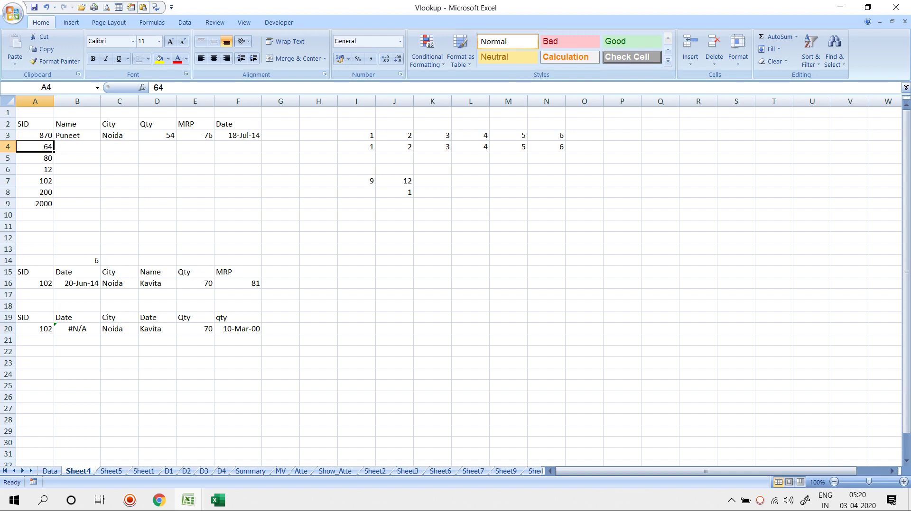
# Step: Look up the Name for the SID in A4 by entering =VLOOKUP(A4,Data!A:F,2,0) in cell B4
pyautogui.click(77, 147)
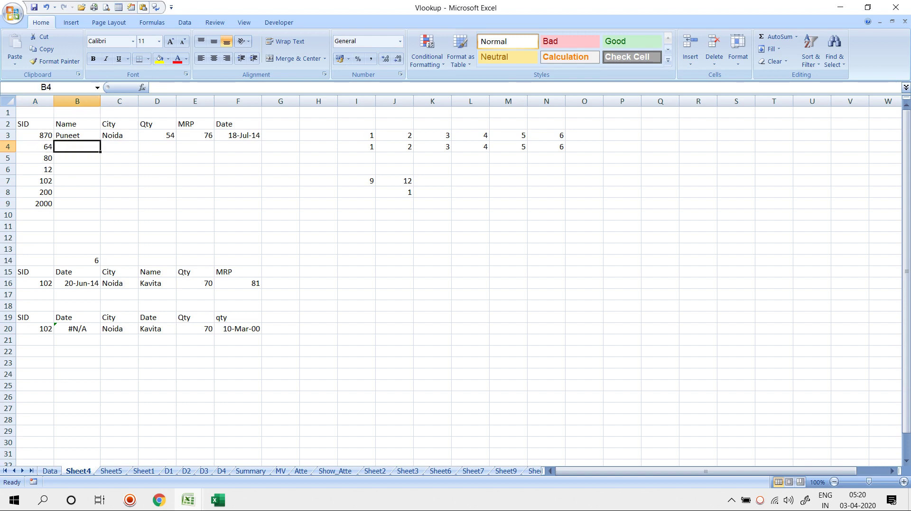
pyautogui.write('=VLOOKUP(')
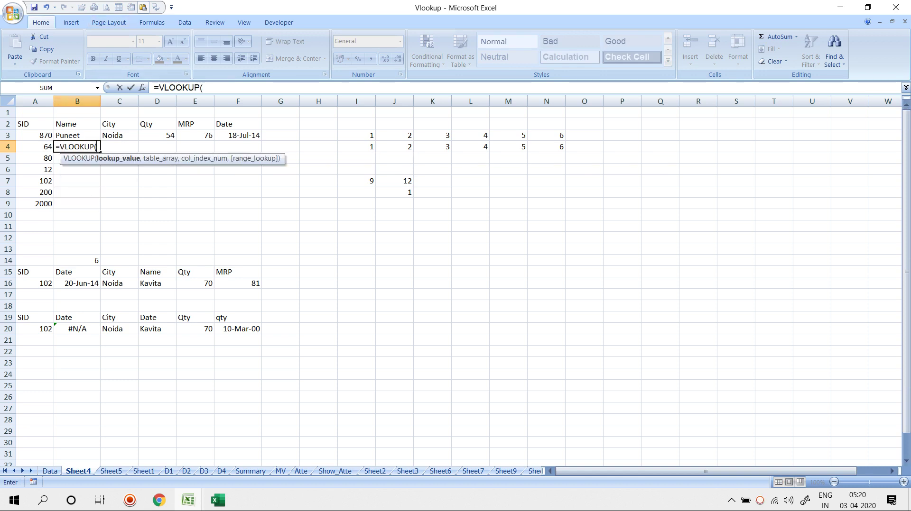
pyautogui.press('Left')
pyautogui.write(',')
pyautogui.click(49, 471)
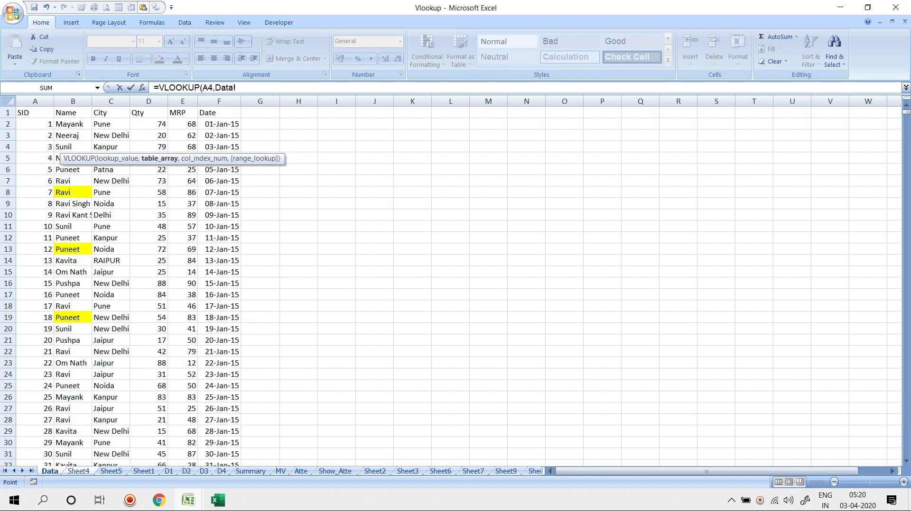
pyautogui.moveTo(35, 101); pyautogui.dragTo(218, 101)
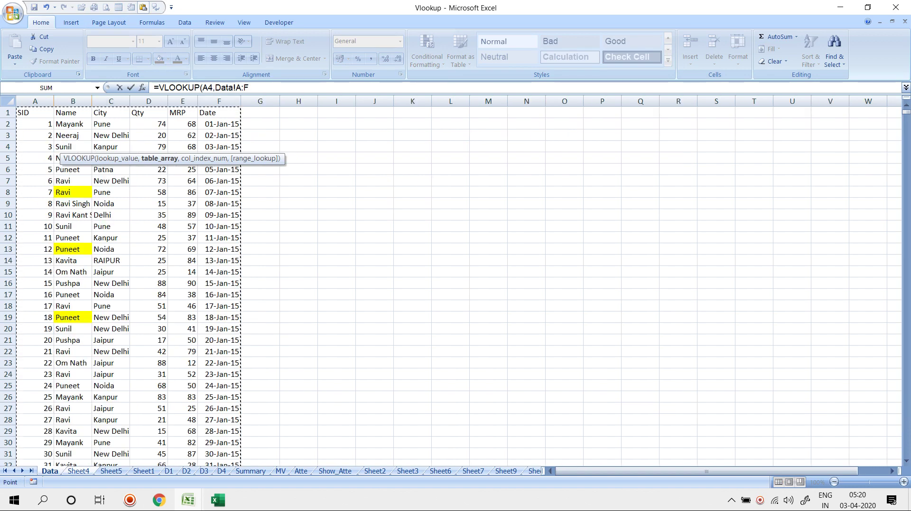
pyautogui.write(',2')
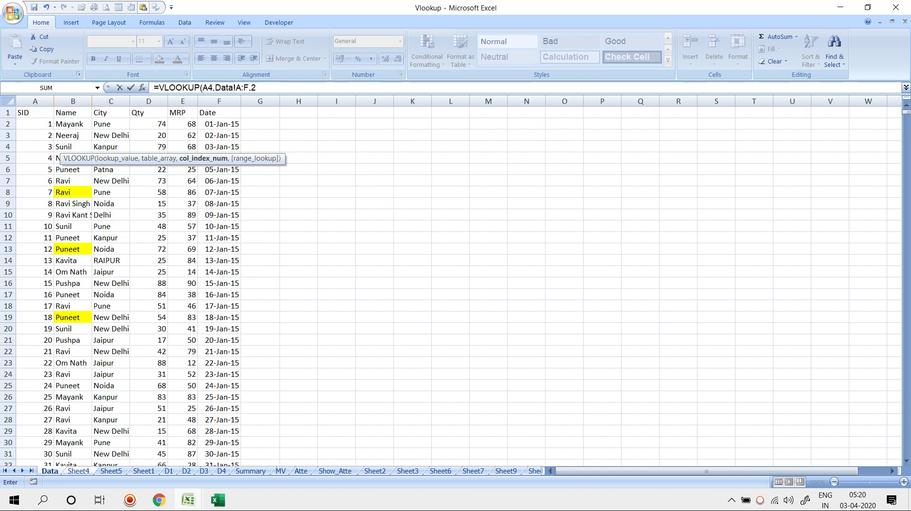
pyautogui.write('0')
pyautogui.press('BackSpace')
pyautogui.write(',0')
pyautogui.press('Return')
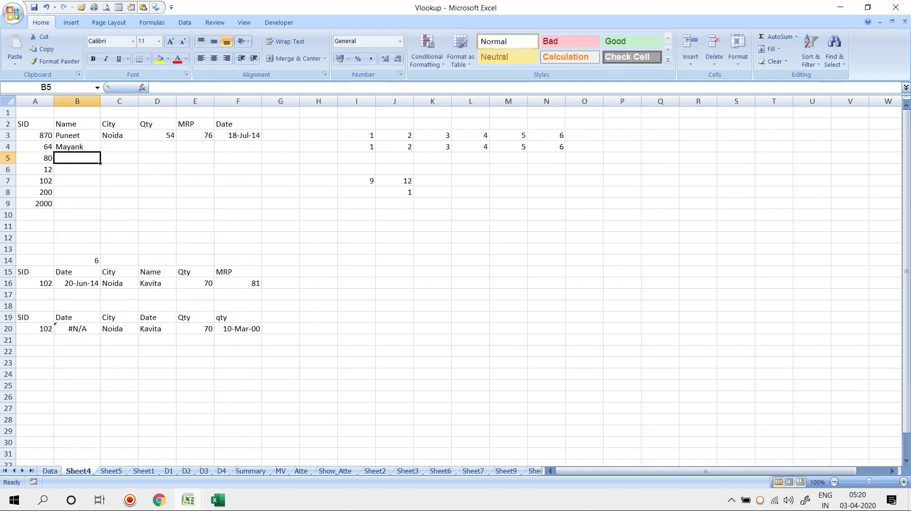
# Step: Lock the references in B4 so it reads =VLOOKUP($A4,Data!$A:$F,2,0), and fill the formula across to F4
pyautogui.press('Up')
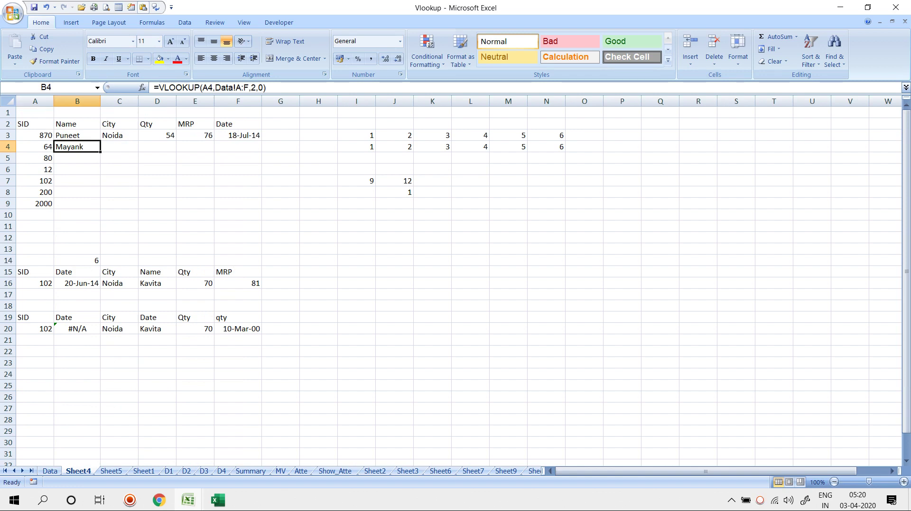
pyautogui.press('F2')
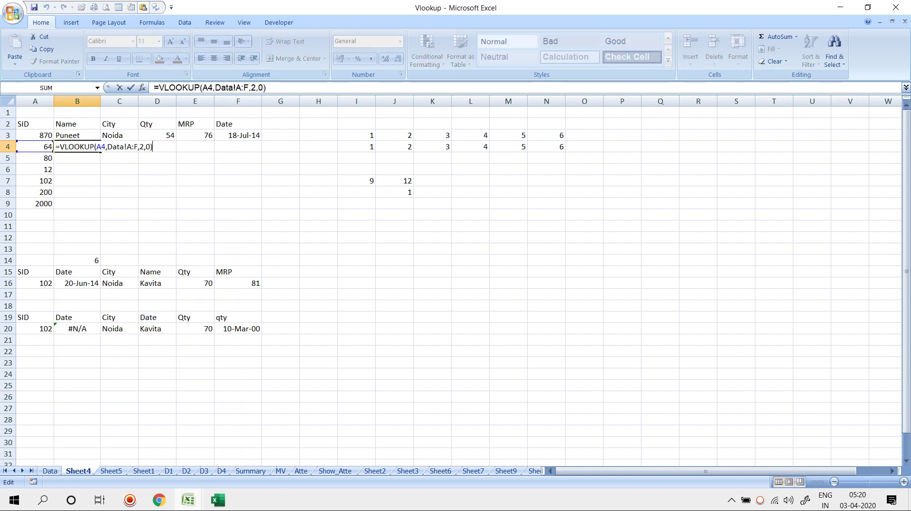
pyautogui.click(101, 147)
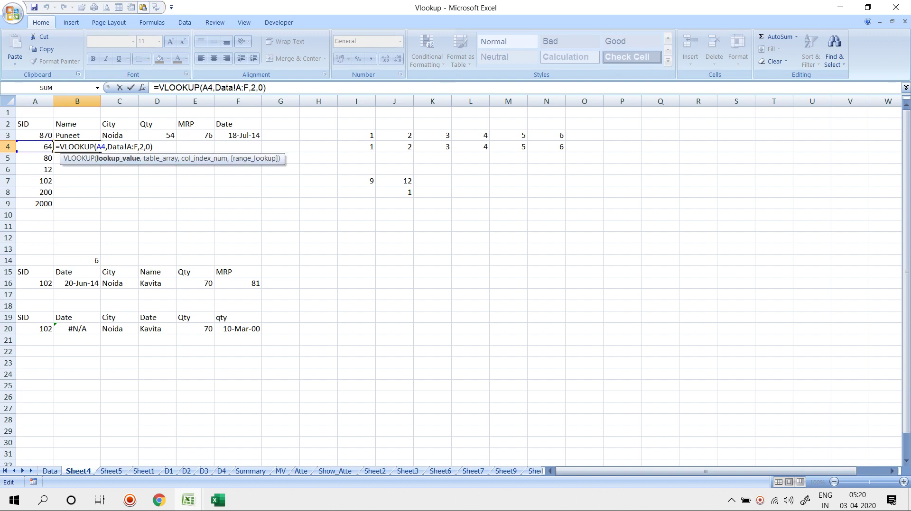
pyautogui.press('F4')
pyautogui.press('F4')
pyautogui.press('F4')
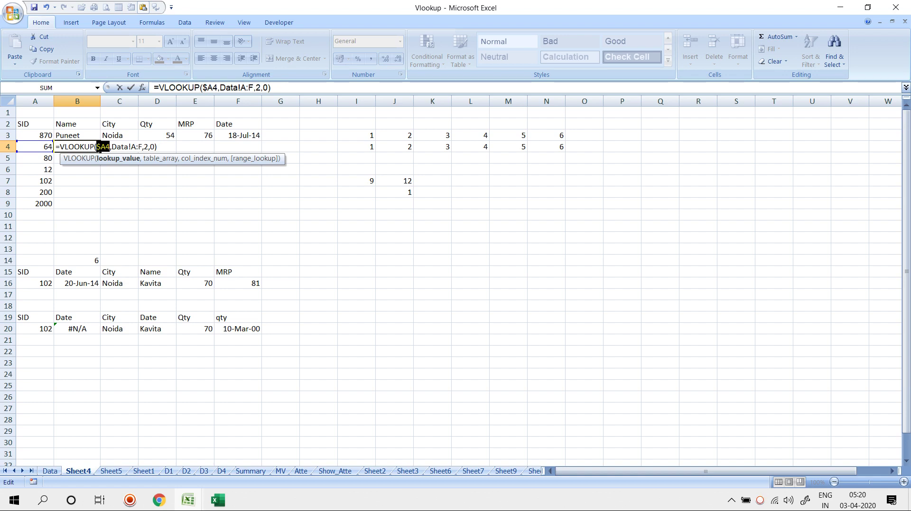
pyautogui.click(137, 147)
pyautogui.press('F4')
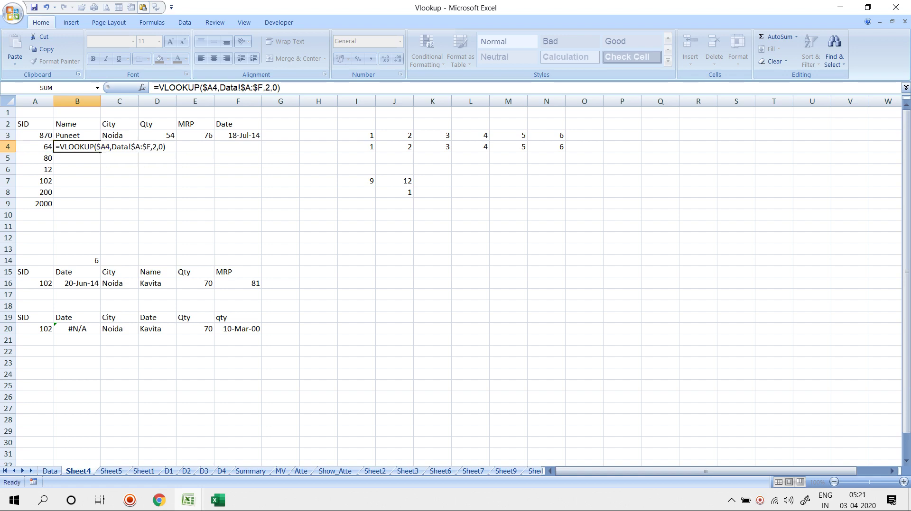
pyautogui.press('Return')
pyautogui.moveTo(75, 147); pyautogui.dragTo(240, 146)
pyautogui.hotkey('ctrl', 'r')
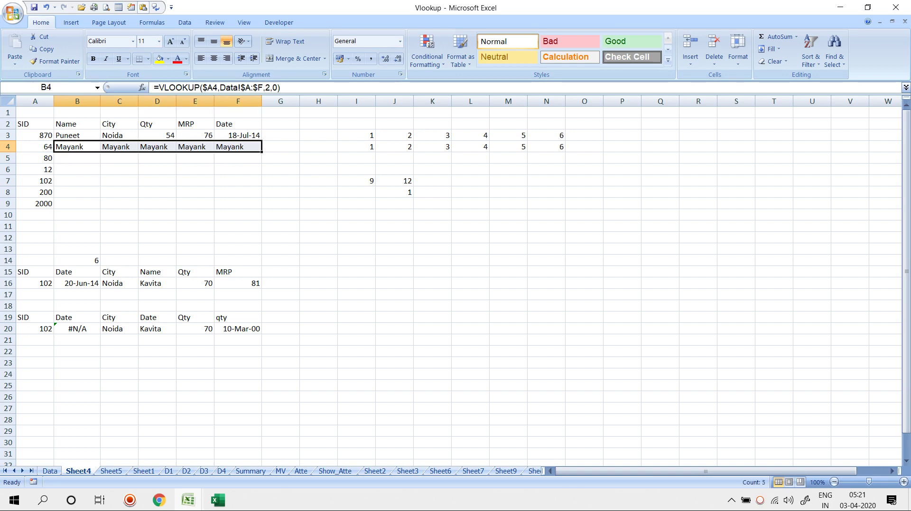
# Step: Set the column index in the City formula in C4 to 3
pyautogui.press('Right')
pyautogui.press('F2')
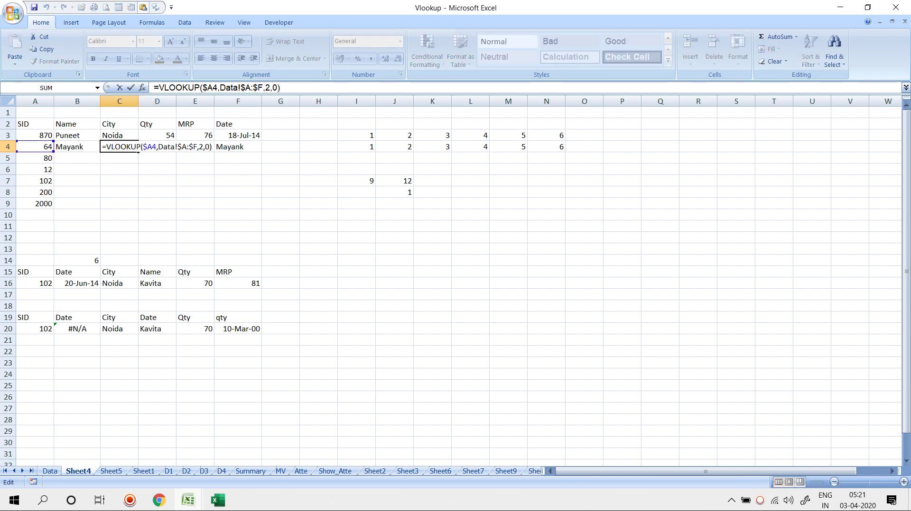
pyautogui.press('Left')
pyautogui.press('Left')
pyautogui.press('Left')
pyautogui.press('BackSpace')
pyautogui.write('3')
pyautogui.press('Return')
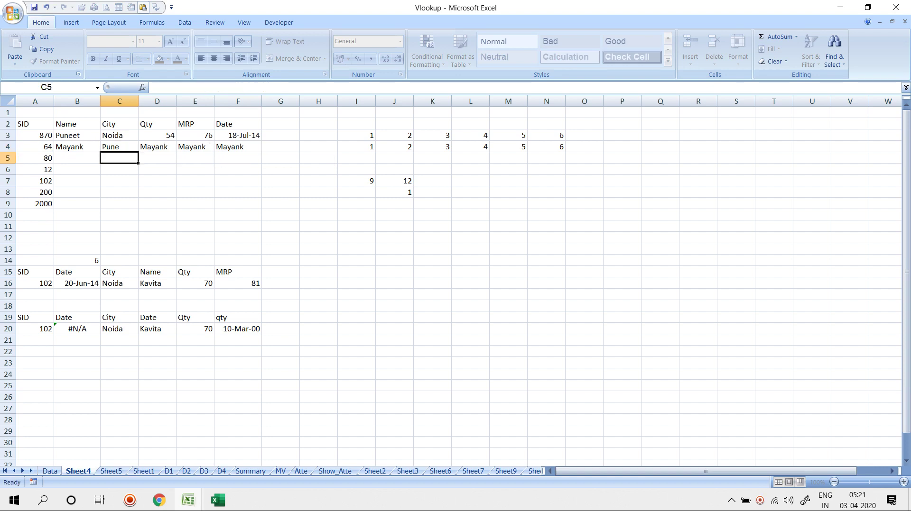
# Step: Set the column index in the Qty formula in D4 to 4
pyautogui.press('Up')
pyautogui.press('Right')
pyautogui.press('F2')
pyautogui.press('Left')
pyautogui.press('Left')
pyautogui.press('Left')
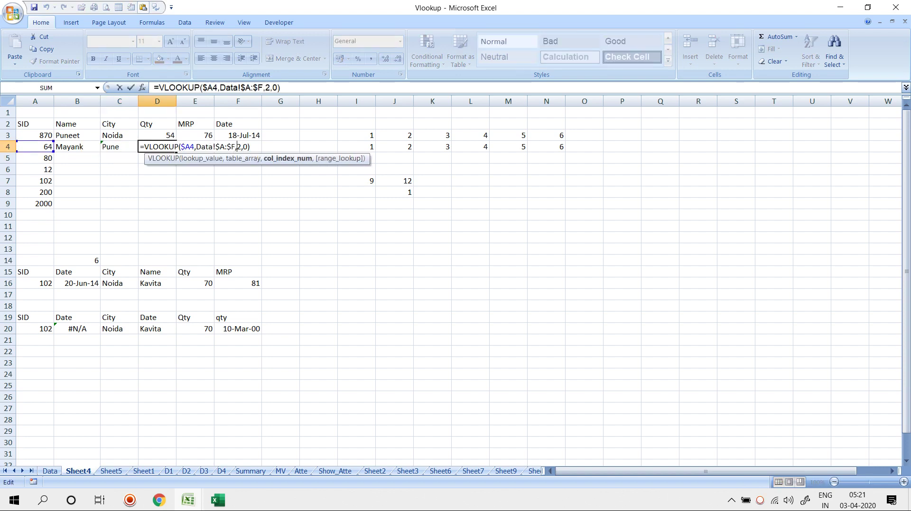
pyautogui.press('BackSpace')
pyautogui.write('4')
pyautogui.press('Return')
# Step: Set the column index in the MRP formula in E4 to 5
pyautogui.press('Up')
pyautogui.press('Right')
pyautogui.press('F2')
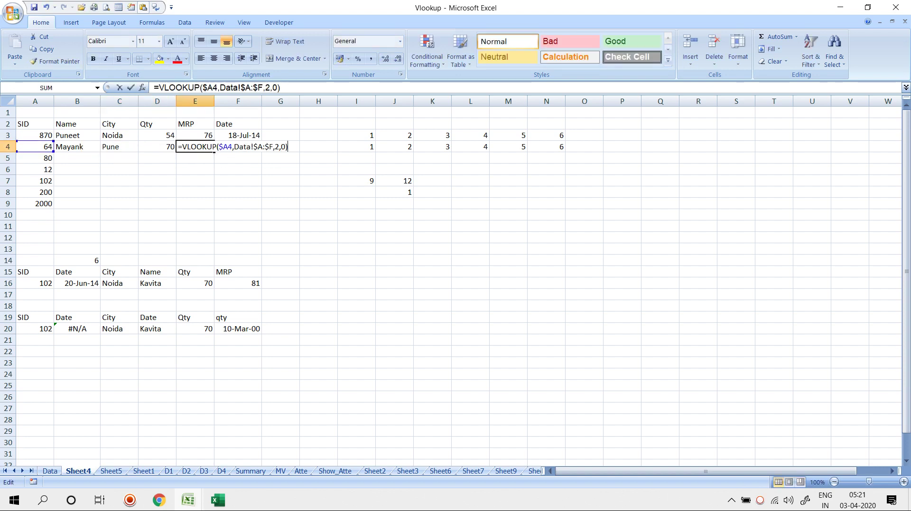
pyautogui.press('Left')
pyautogui.press('Left')
pyautogui.press('BackSpace')
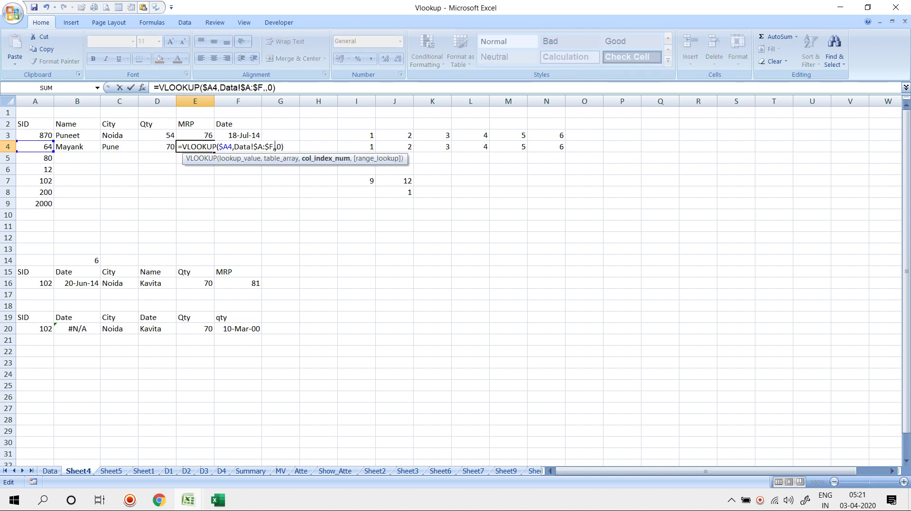
pyautogui.write('5')
pyautogui.press('Return')
# Step: Set the column index in the Date formula in F4 to 6 and apply the day-month-year date format to the cell
pyautogui.press('Up')
pyautogui.press('Right')
pyautogui.press('F2')
pyautogui.press('Left')
pyautogui.press('Left')
pyautogui.press('Left')
pyautogui.press('Left')
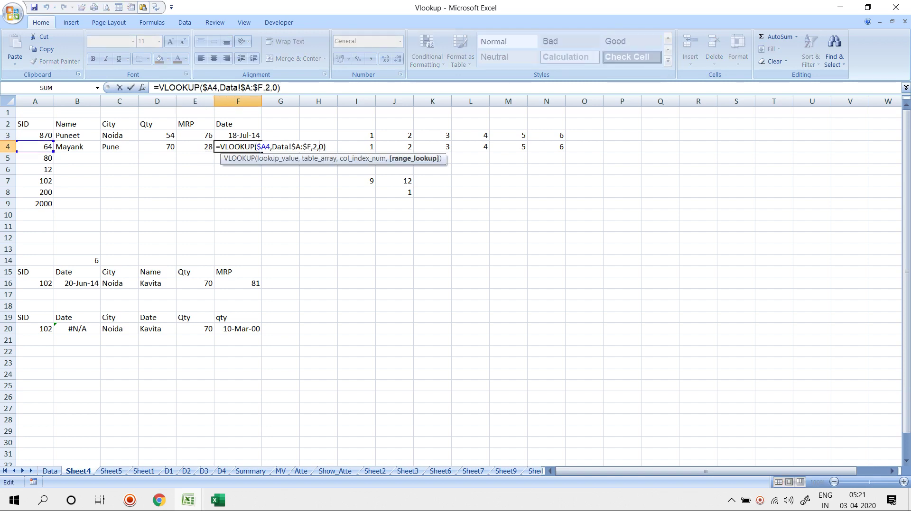
pyautogui.press('Delete')
pyautogui.write('6')
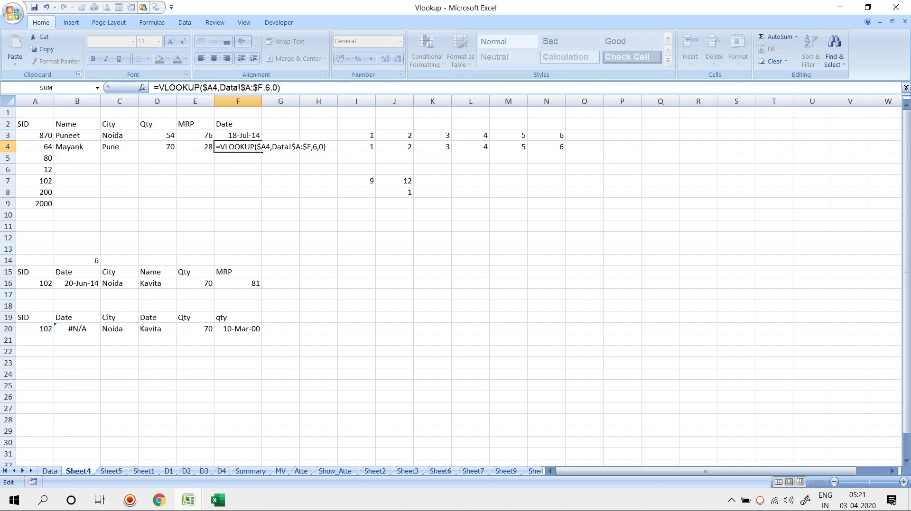
pyautogui.press('Return')
pyautogui.press('Up')
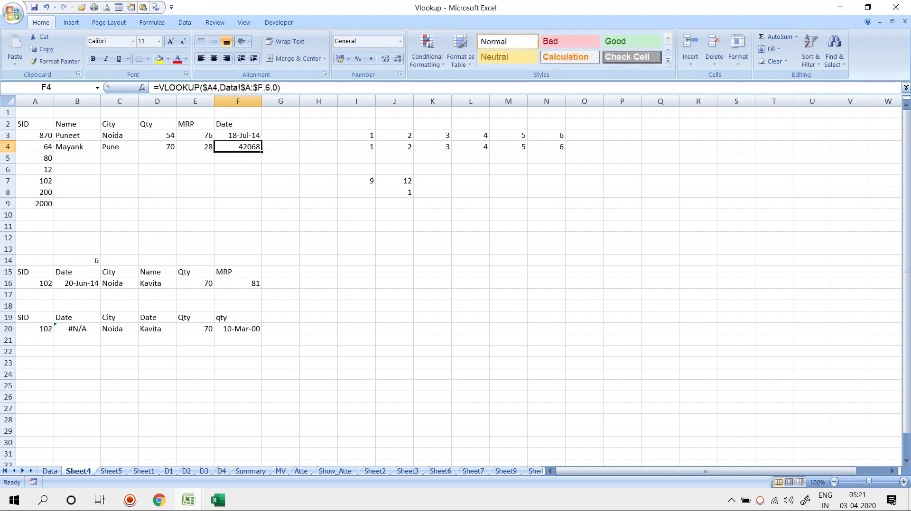
pyautogui.hotkey('ctrl', 'shift', '3')
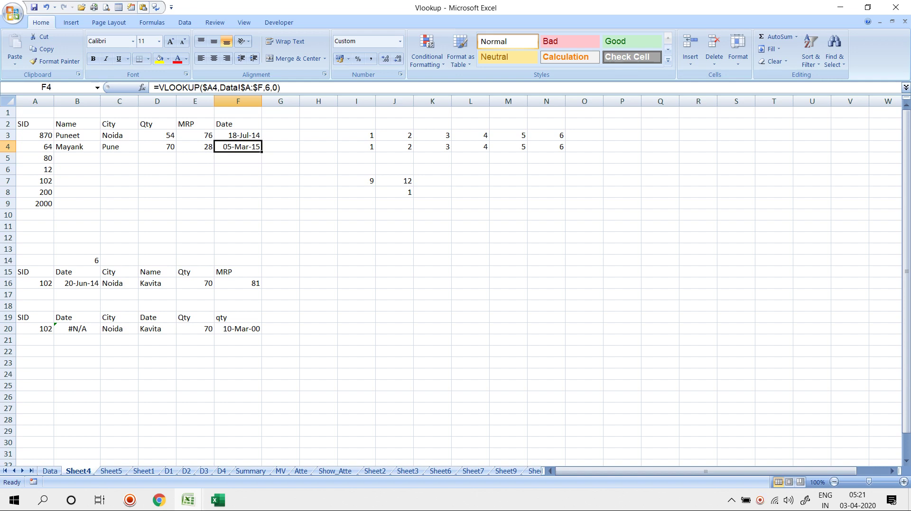
pyautogui.moveTo(78, 147); pyautogui.dragTo(238, 147)
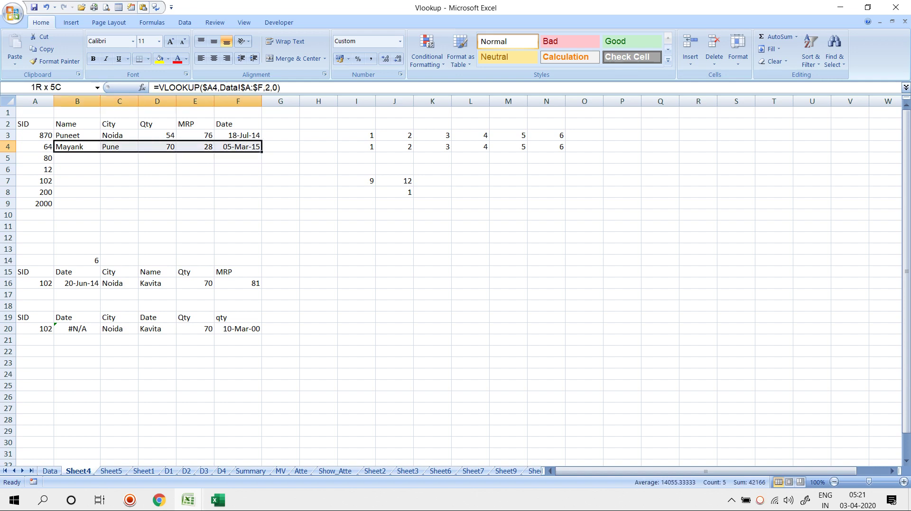
pyautogui.press('Down')
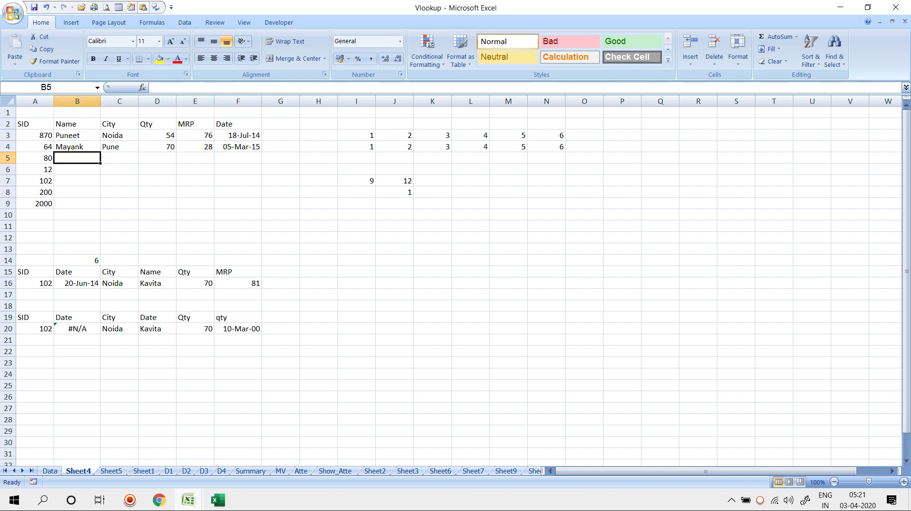
pyautogui.press('Up')
pyautogui.press('Right')
pyautogui.hotkey('shift', 'Right')
pyautogui.hotkey('shift', 'Right')
pyautogui.hotkey('shift', 'Right')
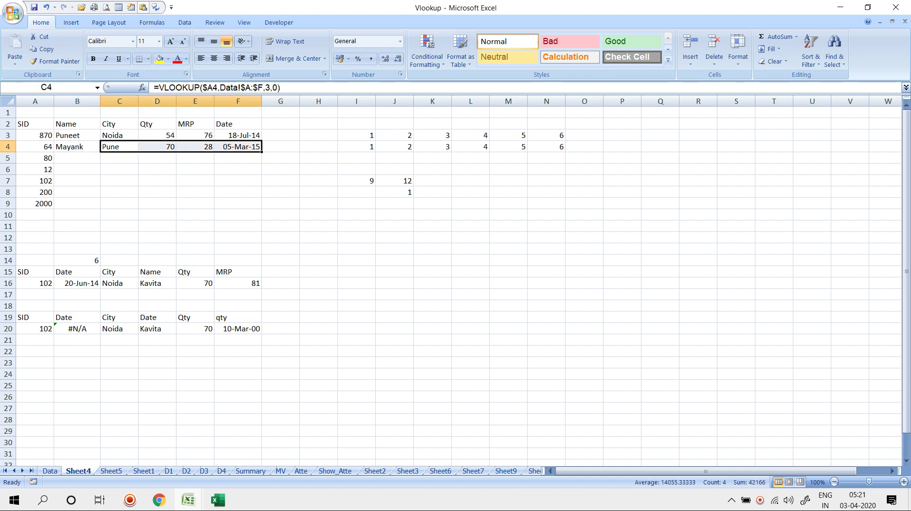
# Step: Enter the column index numbers 2, 3, 4, 5 and 6 in cells B1 to F1 above the headers
pyautogui.click(77, 113)
pyautogui.write('2')
pyautogui.press('Return')
pyautogui.press('Up')
pyautogui.press('Right')
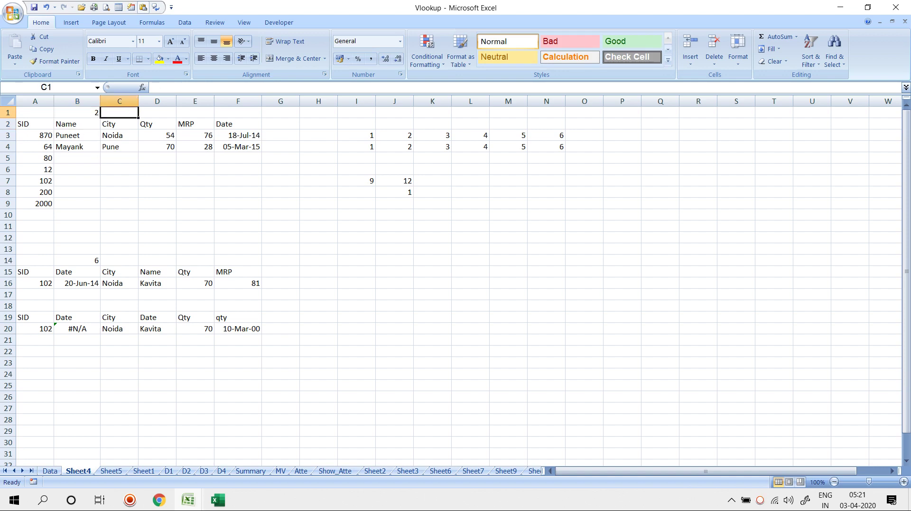
pyautogui.write('3')
pyautogui.press('Return')
pyautogui.press('Up')
pyautogui.press('Right')
pyautogui.write('4')
pyautogui.press('Return')
pyautogui.press('Up')
pyautogui.press('Right')
pyautogui.write('5')
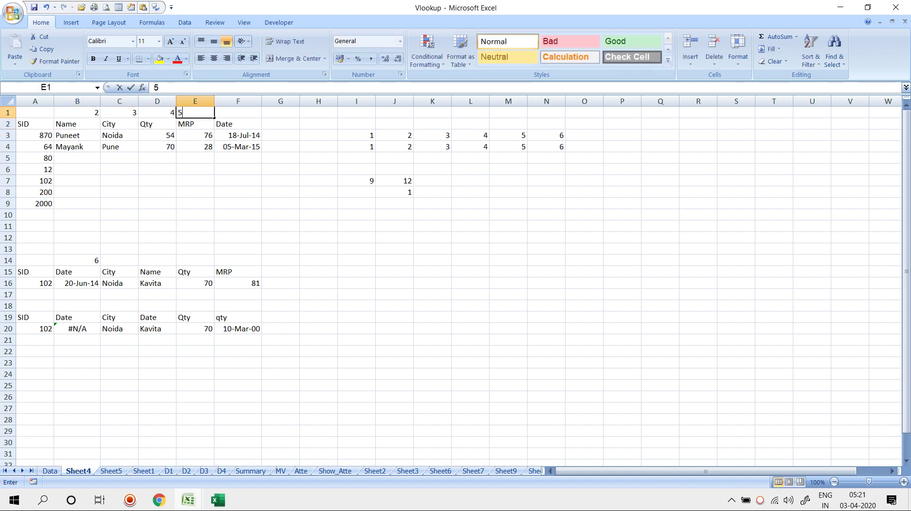
pyautogui.press('Return')
pyautogui.press('Up')
pyautogui.press('Right')
pyautogui.write('6')
pyautogui.press('Return')
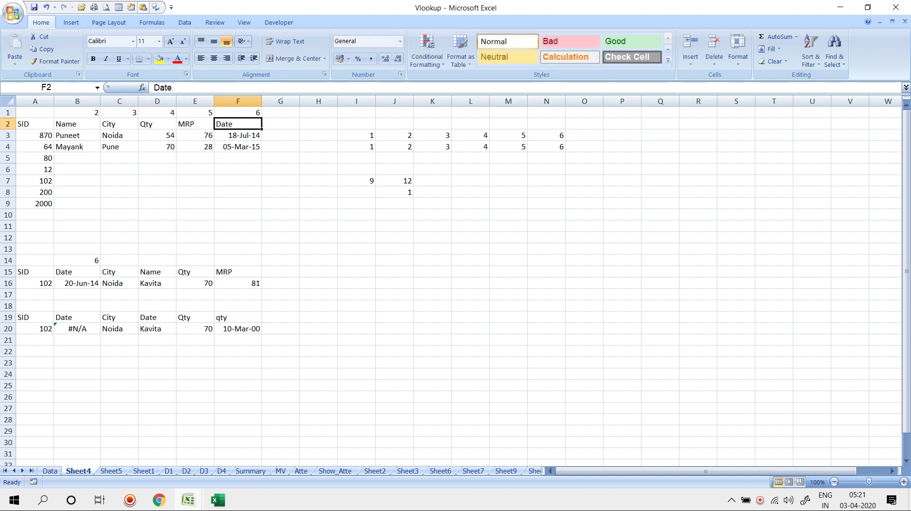
# Step: Start a VLOOKUP formula in B5 of Sheet4 with A5 as the lookup value
pyautogui.click(77, 158)
pyautogui.write('=vlo')
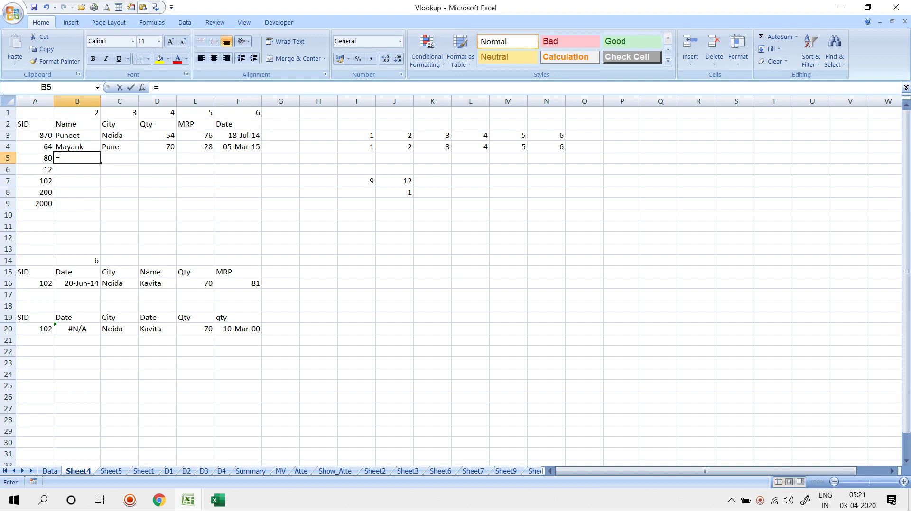
pyautogui.press('Tab')
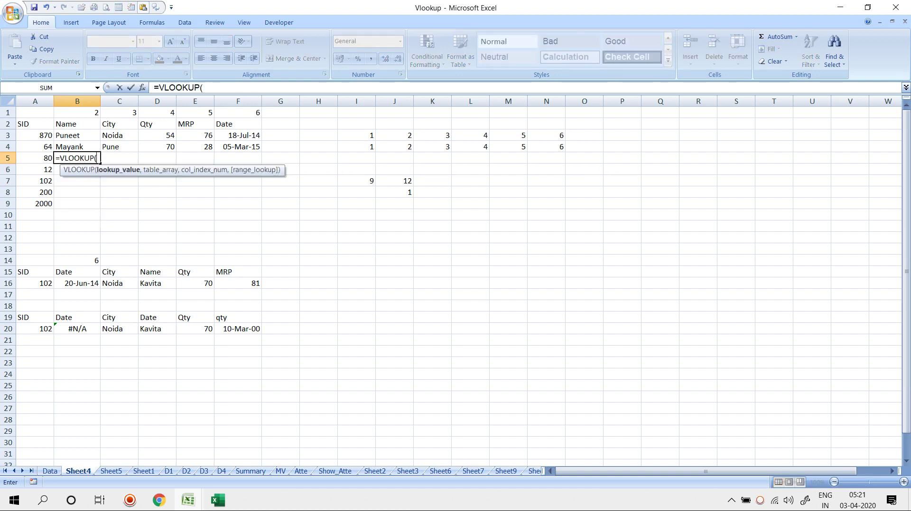
pyautogui.click(36, 158)
pyautogui.write(',')
# Step: Set columns A to F of the Data sheet as the table array in the B5 formula
pyautogui.hotkey('ctrl', 'pageup')
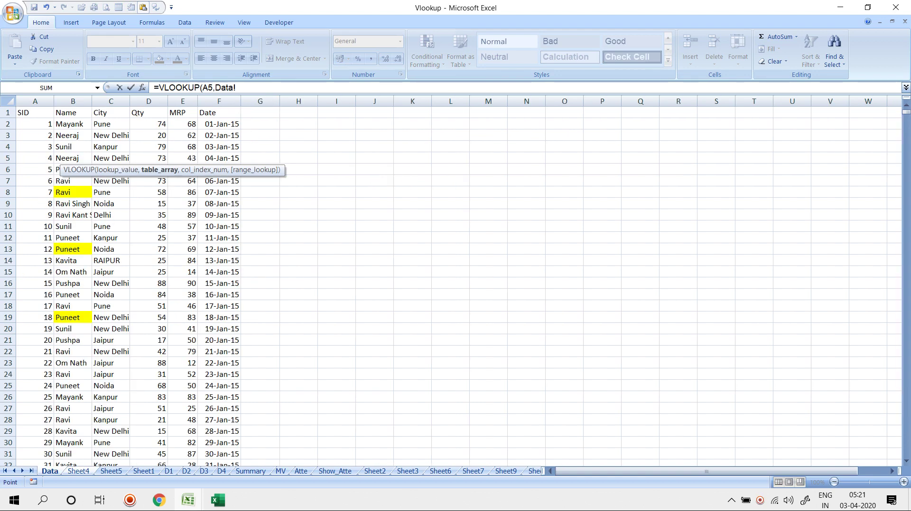
pyautogui.hotkey('ctrl', 'space')
pyautogui.hotkey('shift', 'Right')
pyautogui.hotkey('shift', 'Right')
pyautogui.hotkey('shift', 'Right')
pyautogui.hotkey('shift', 'Right')
pyautogui.hotkey('shift', 'Right')
pyautogui.write(',')
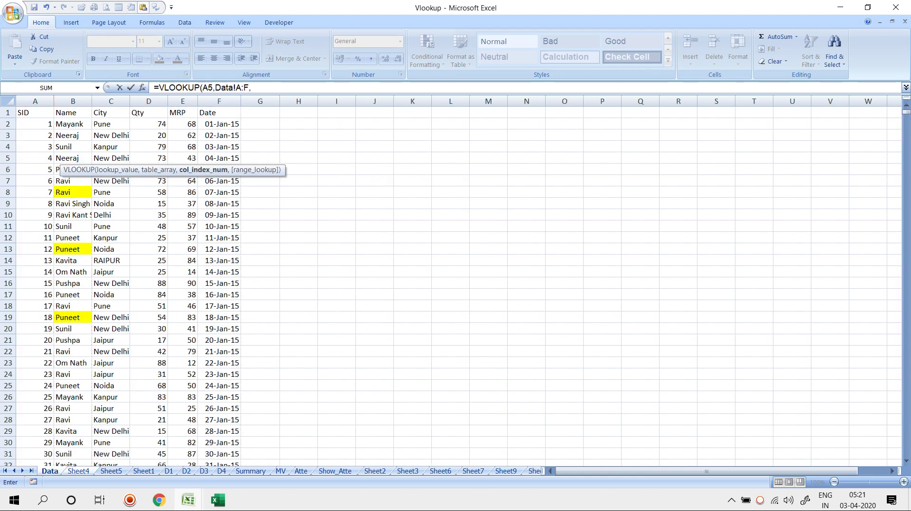
# Step: Complete the B5 formula with Sheet4's B1 as the column index and 0 for an exact match
pyautogui.hotkey('ctrl', 'pagedown')
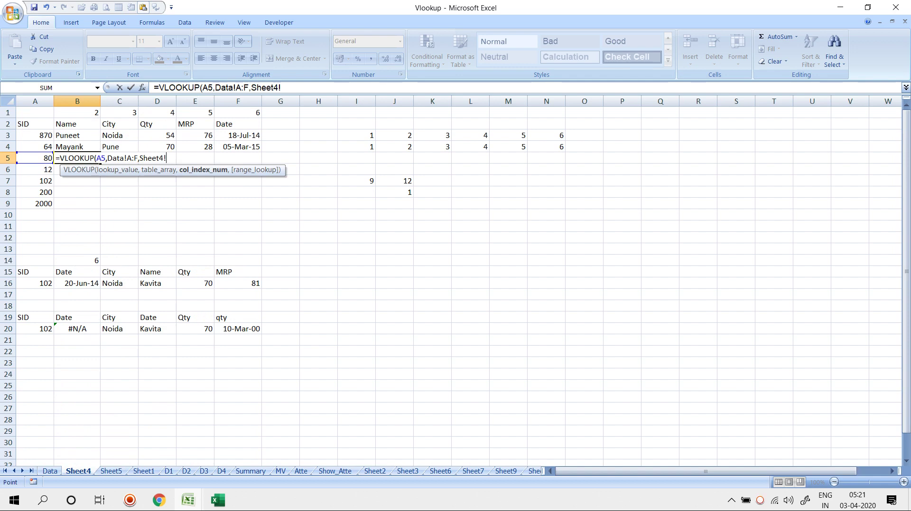
pyautogui.hotkey('ctrl', 'Up')
pyautogui.write(',0')
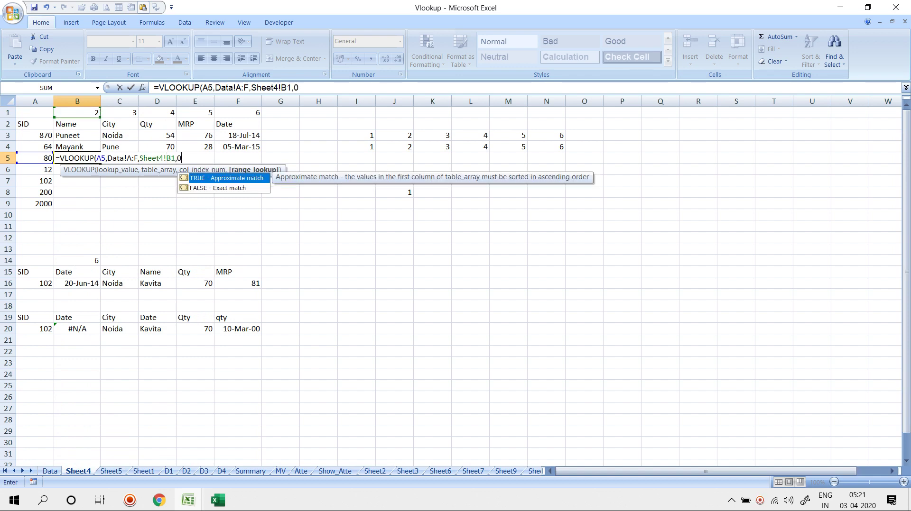
pyautogui.press('Return')
pyautogui.press('Up')
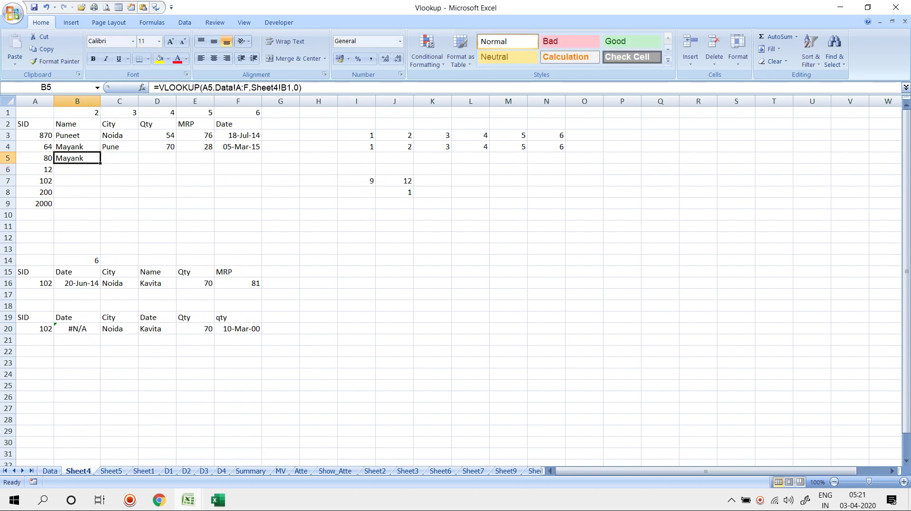
# Step: Lock the references in the B5 formula as A$5, $A:$F and B$1
pyautogui.press('F2')
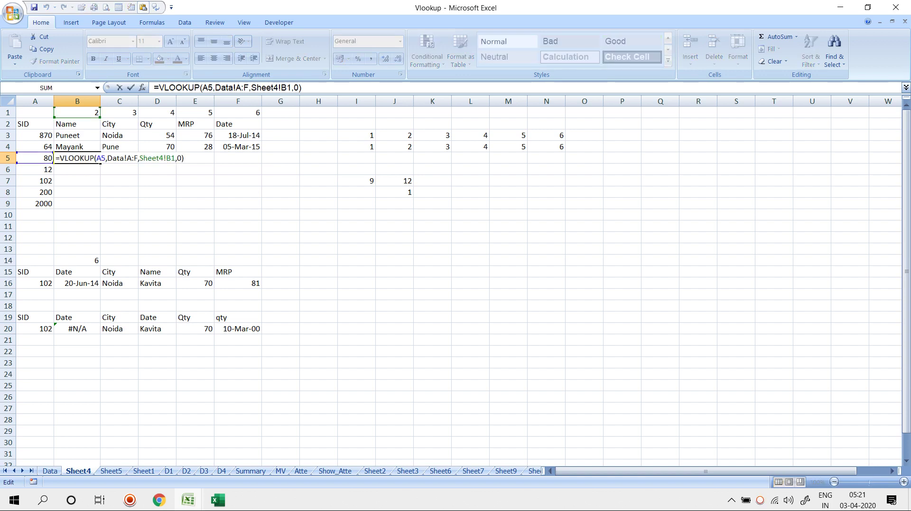
pyautogui.click(97, 159)
pyautogui.press('F4')
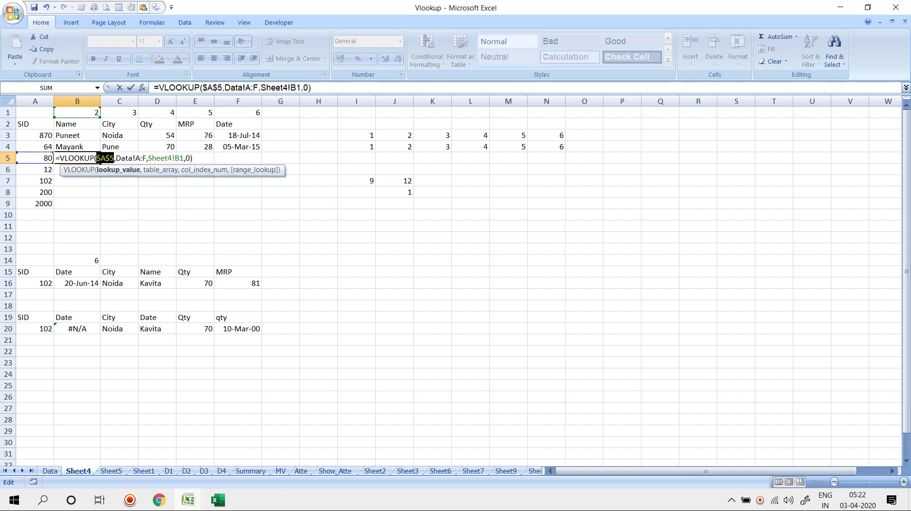
pyautogui.press('F4')
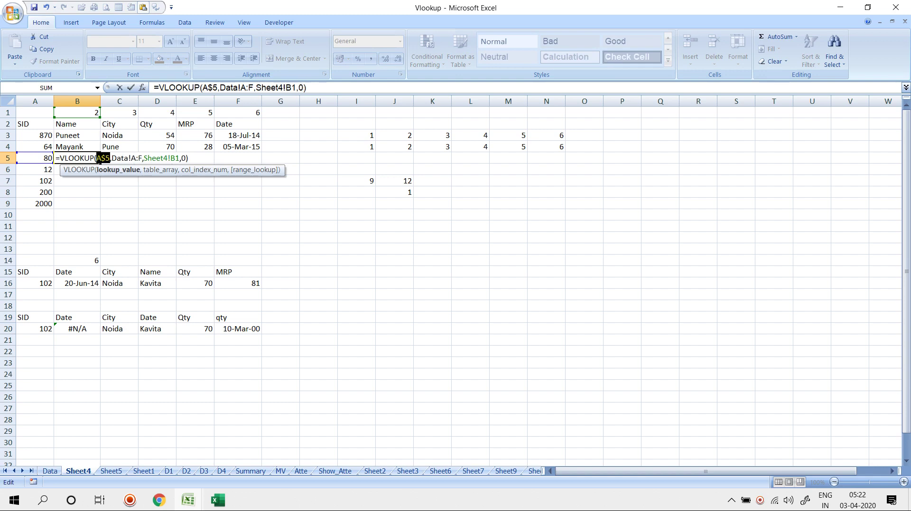
pyautogui.doubleClick(133, 157)
pyautogui.press('F4')
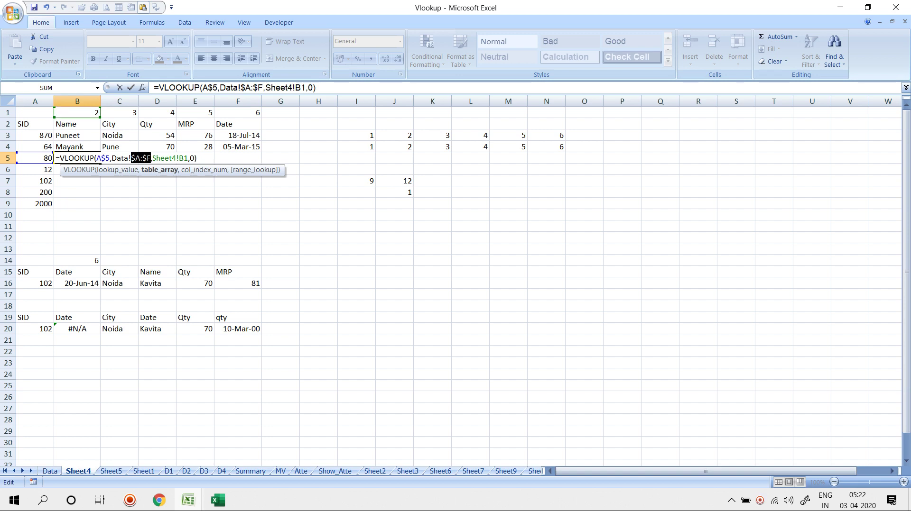
pyautogui.click(184, 159)
pyautogui.press('F4')
pyautogui.press('F4')
pyautogui.press('Return')
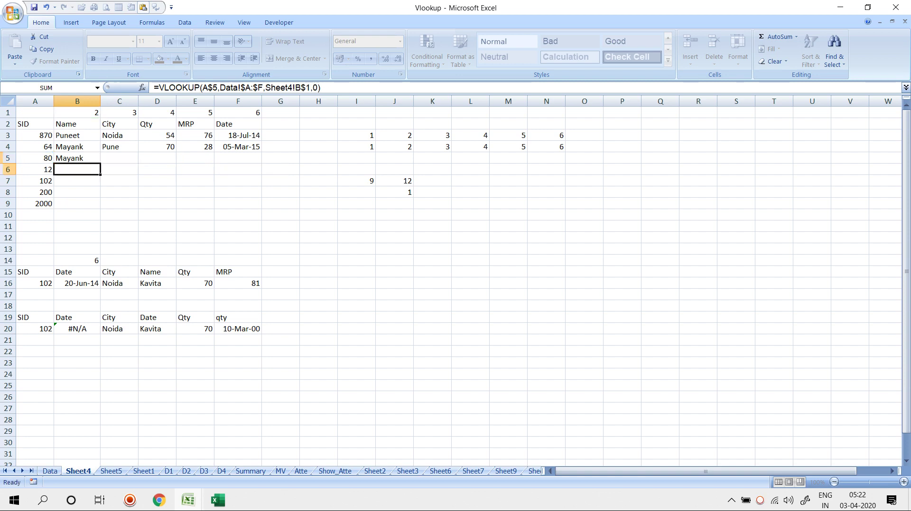
# Step: Fill the B5 formula across to F5
pyautogui.press('Up')
pyautogui.hotkey('shift', 'Right')
pyautogui.hotkey('shift', 'Right')
pyautogui.hotkey('shift', 'Right')
pyautogui.hotkey('shift', 'Right')
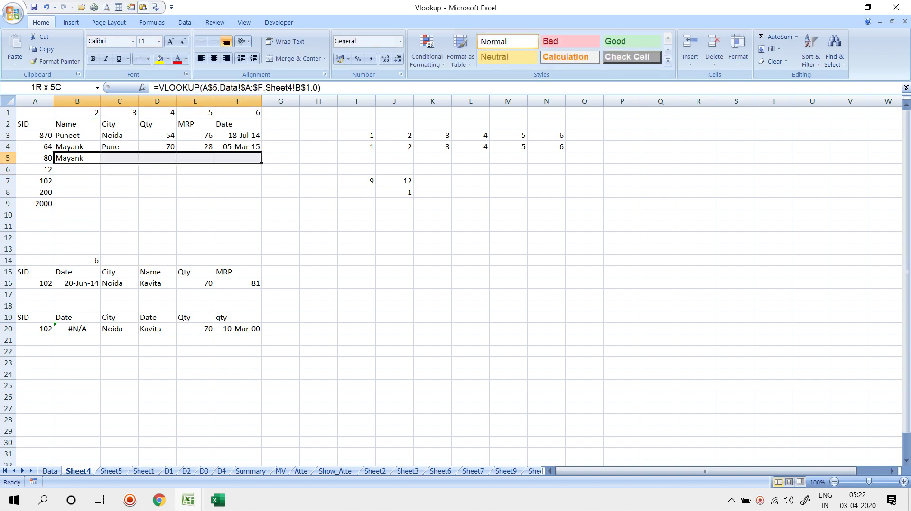
pyautogui.hotkey('ctrl', 'r')
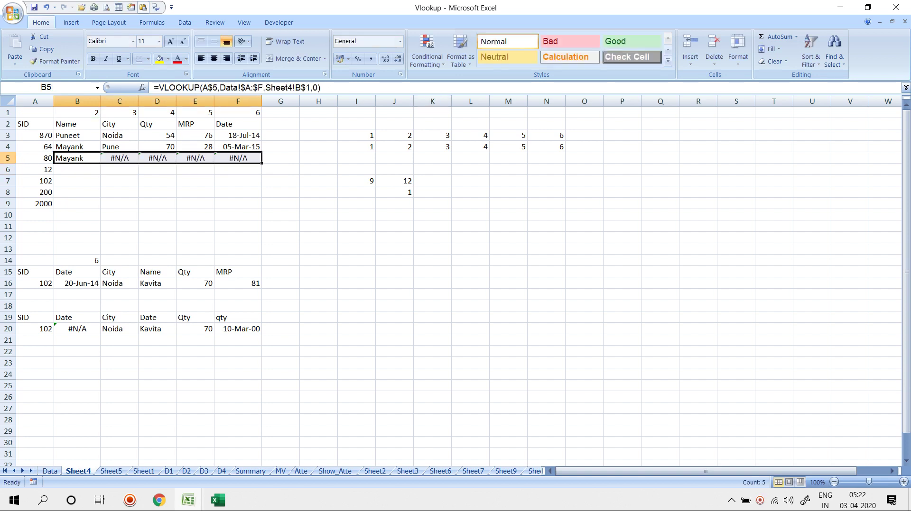
# Step: Change the lookup reference in B5 to $A5 and refill the formula across to F5
pyautogui.click(76, 159)
pyautogui.press('F2')
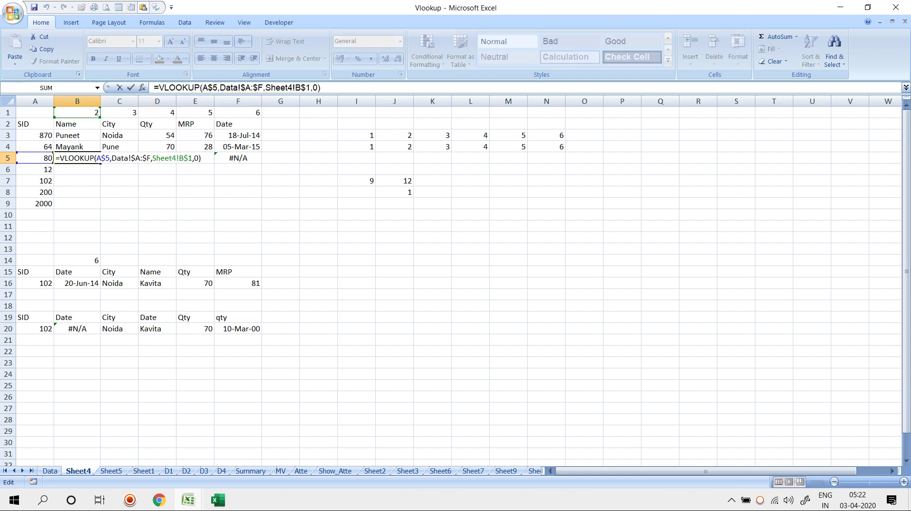
pyautogui.click(101, 159)
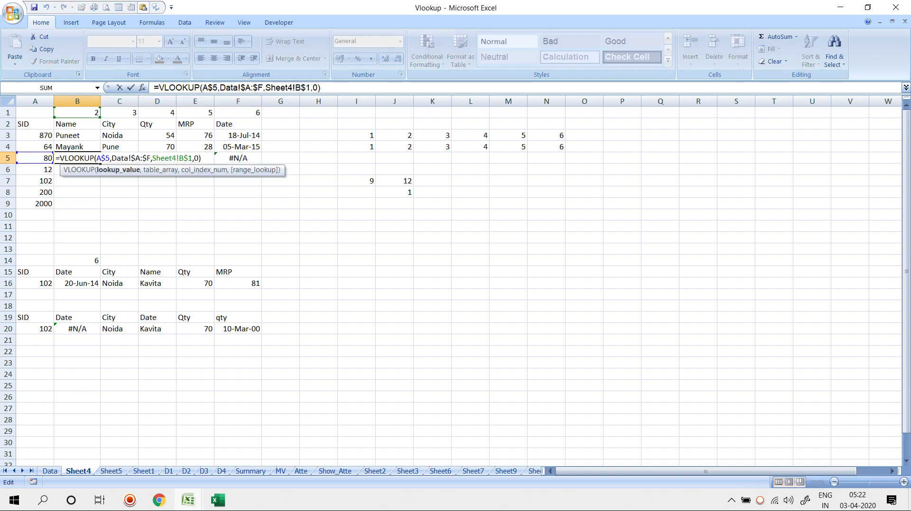
pyautogui.press('F4')
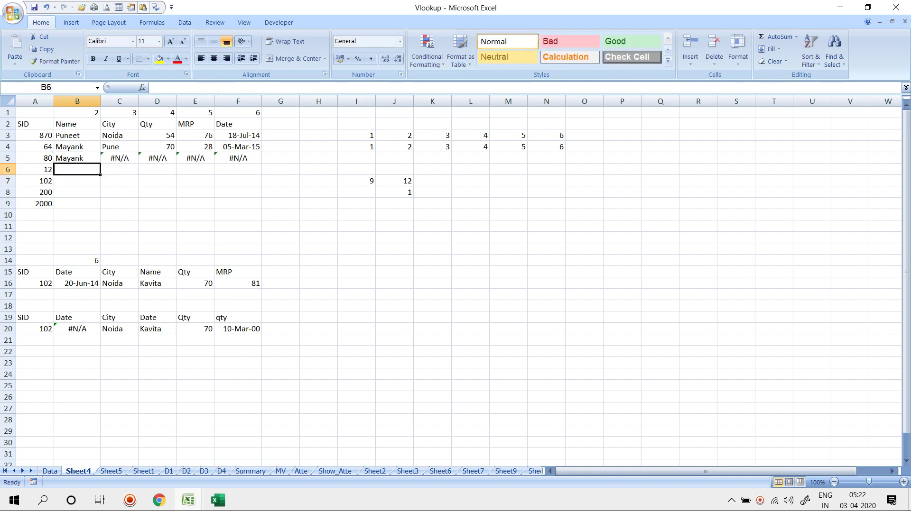
pyautogui.hotkey('ctrl', 'Return')
pyautogui.hotkey('ctrl', 'shift', 'Right')
pyautogui.hotkey('ctrl', 'r')
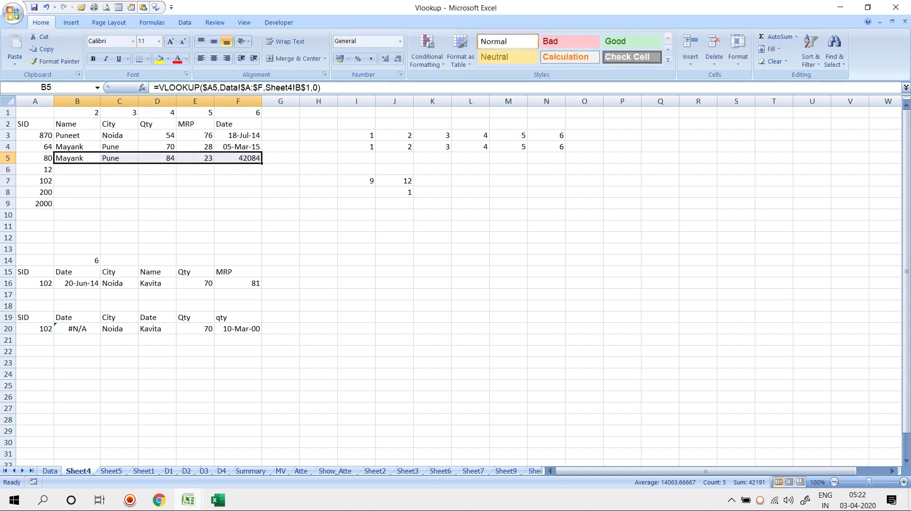
# Step: Fill the B5:F5 formulas down to row 9 and apply the day-month-year date format to F5:F9
pyautogui.moveTo(262, 163); pyautogui.dragTo(261, 209)
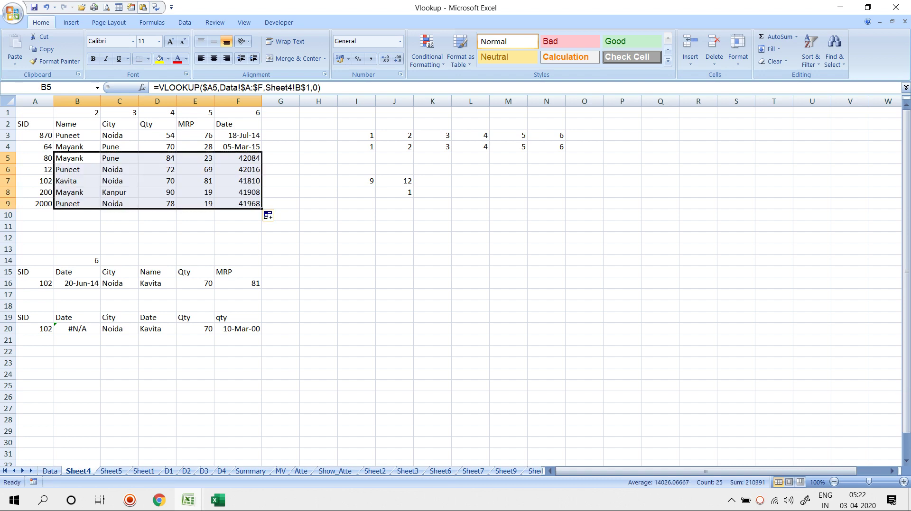
pyautogui.moveTo(237, 158); pyautogui.dragTo(237, 203)
pyautogui.hotkey('ctrl', 'shift', '3')
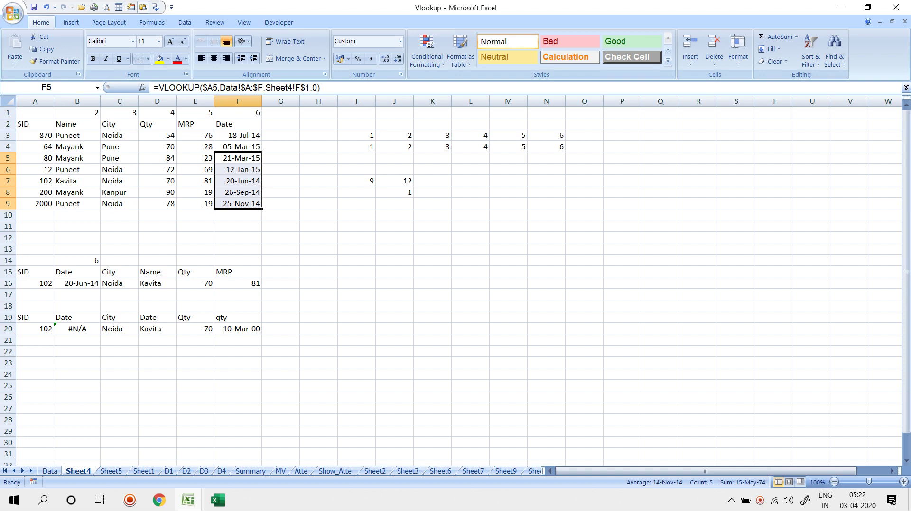
# Step: Undo the date formatting of F5:F9 and the fill down to row 9
pyautogui.hotkey('ctrl', 'z')
pyautogui.hotkey('ctrl', 'z')
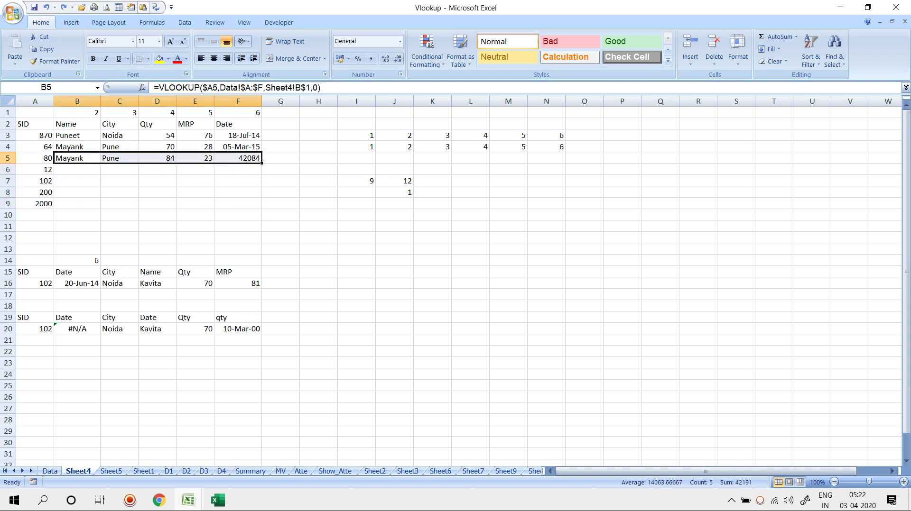
# Step: Compare the column index arguments of the B4 and B5 formulas and examine the helper numbers in row 1
pyautogui.click(77, 135)
pyautogui.press('Down')
pyautogui.press('F2')
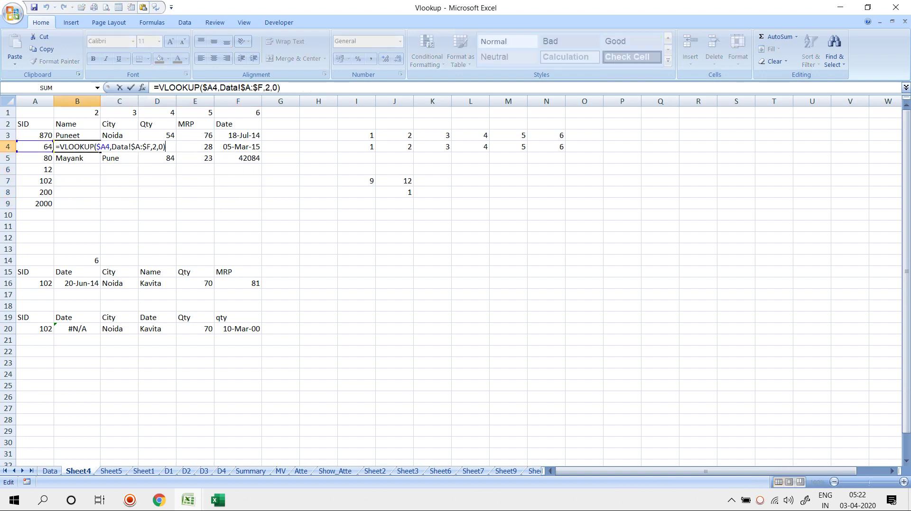
pyautogui.press('Return')
pyautogui.press('F2')
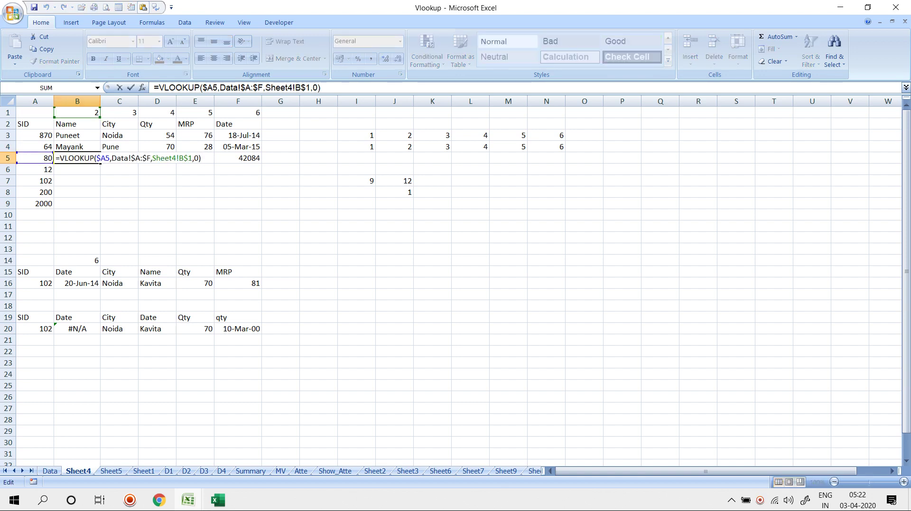
pyautogui.press('Escape')
pyautogui.moveTo(77, 113); pyautogui.dragTo(280, 114)
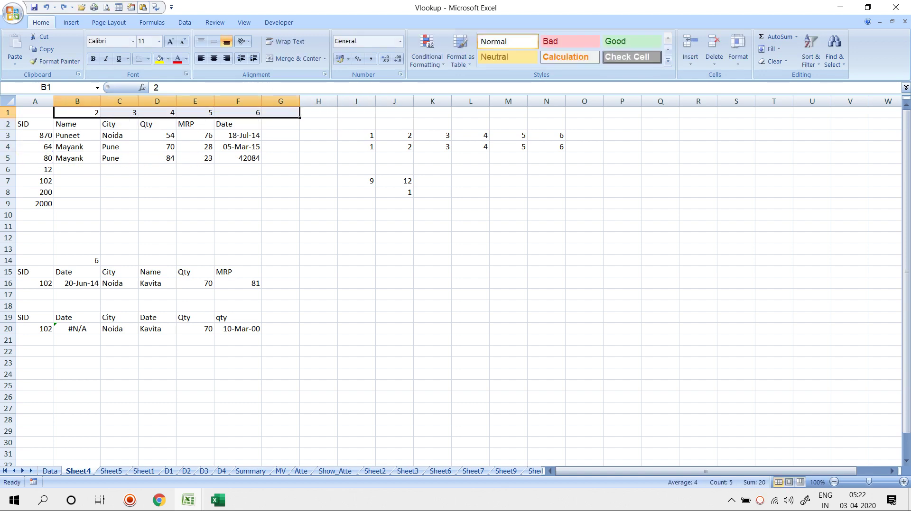
# Step: Start a VLOOKUP formula in B6 with A6 as the lookup value
pyautogui.click(77, 169)
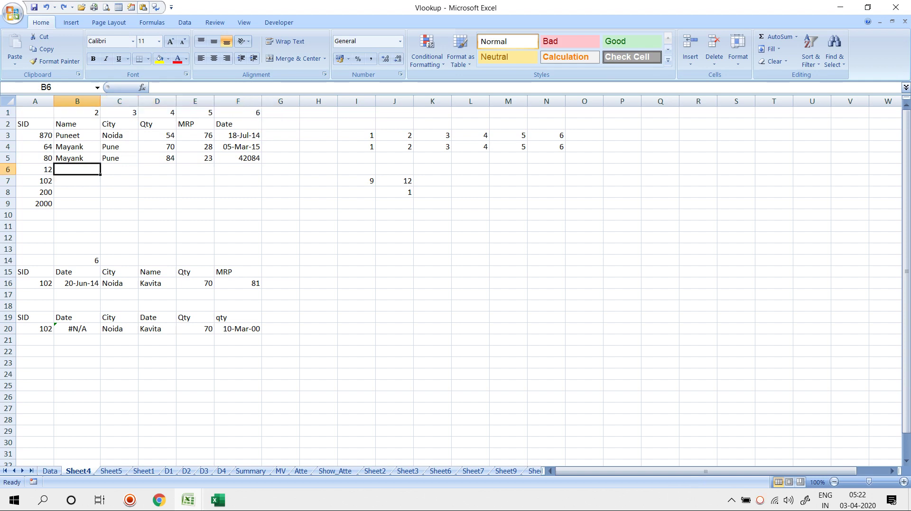
pyautogui.write('=col')
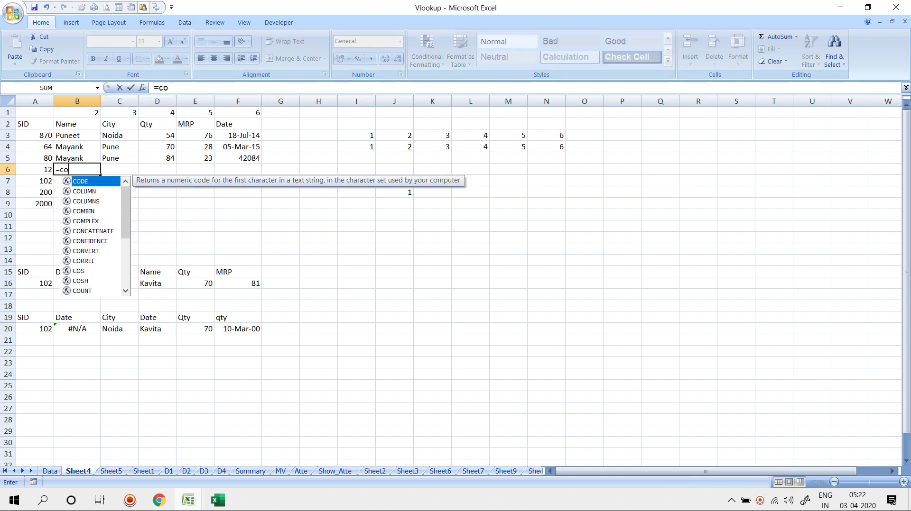
pyautogui.press('BackSpace')
pyautogui.press('BackSpace')
pyautogui.press('BackSpace')
pyautogui.write('vlo')
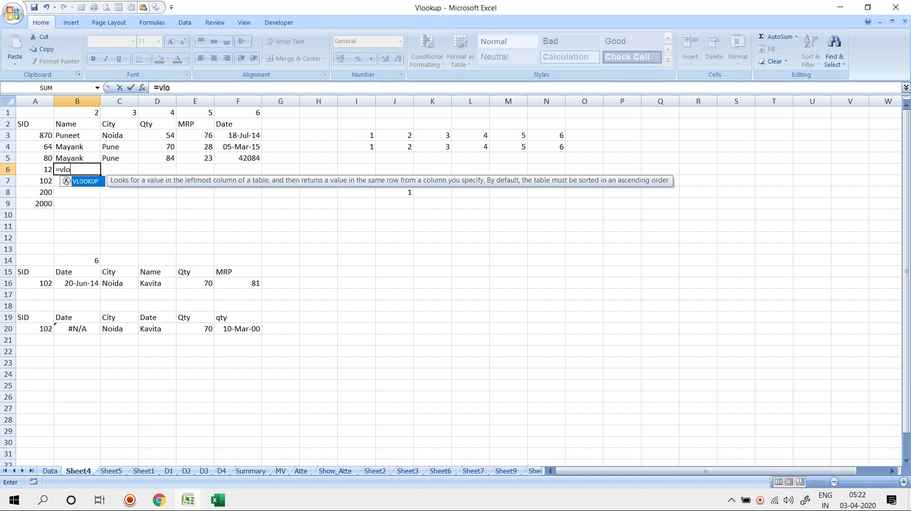
pyautogui.press('Tab')
pyautogui.press('Left')
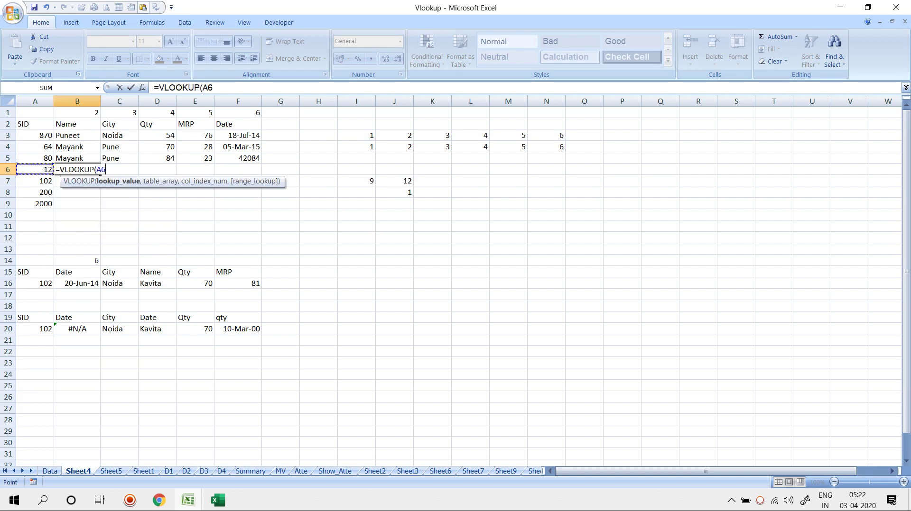
pyautogui.write(',')
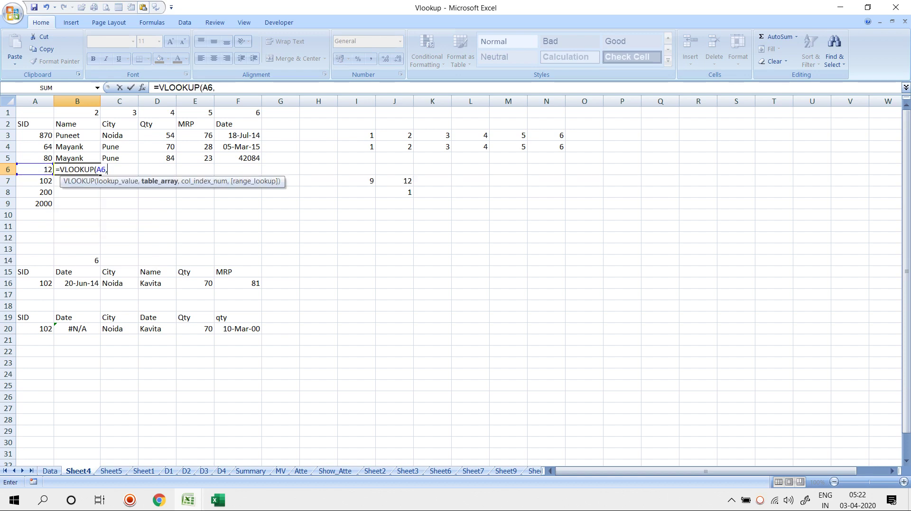
# Step: Set columns A to F of the Data sheet as the table array in the B6 formula
pyautogui.click(50, 471)
pyautogui.moveTo(35, 101); pyautogui.dragTo(219, 101)
pyautogui.write(',')
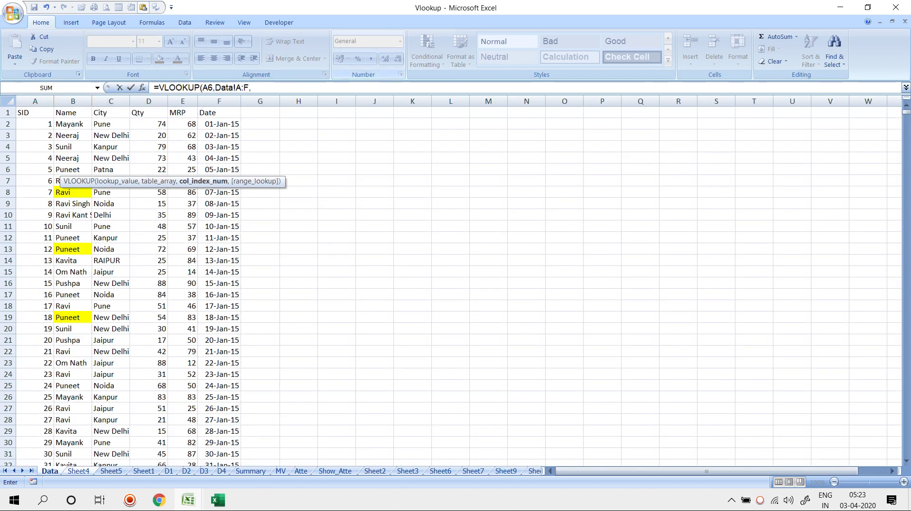
# Step: Complete the B6 formula with COLUMN(Data!B1) as the column index and 0 for an exact match
pyautogui.write('COLUMN(')
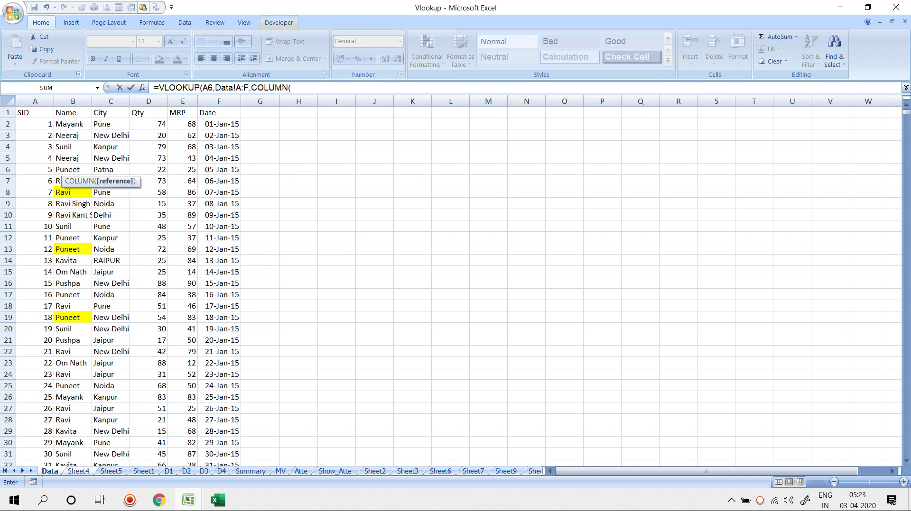
pyautogui.click(73, 113)
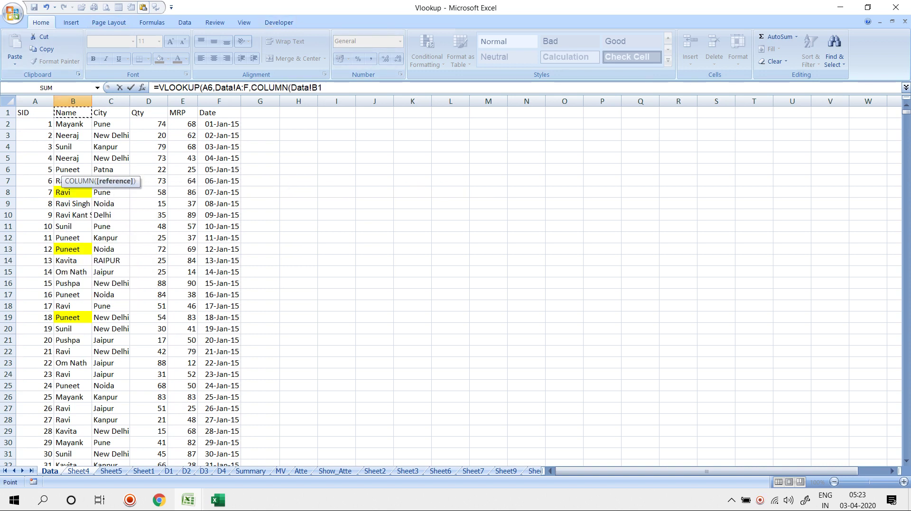
pyautogui.write(')')
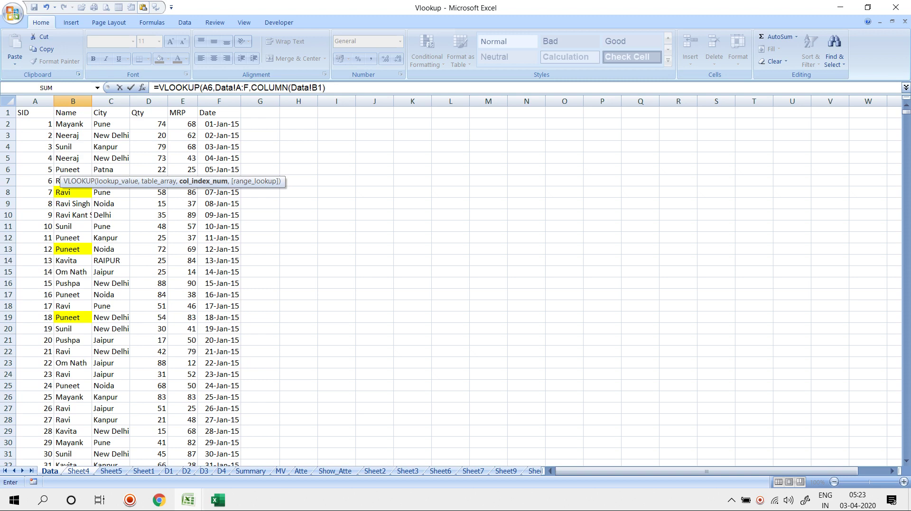
pyautogui.write(',0')
pyautogui.press('Return')
pyautogui.press('Return')
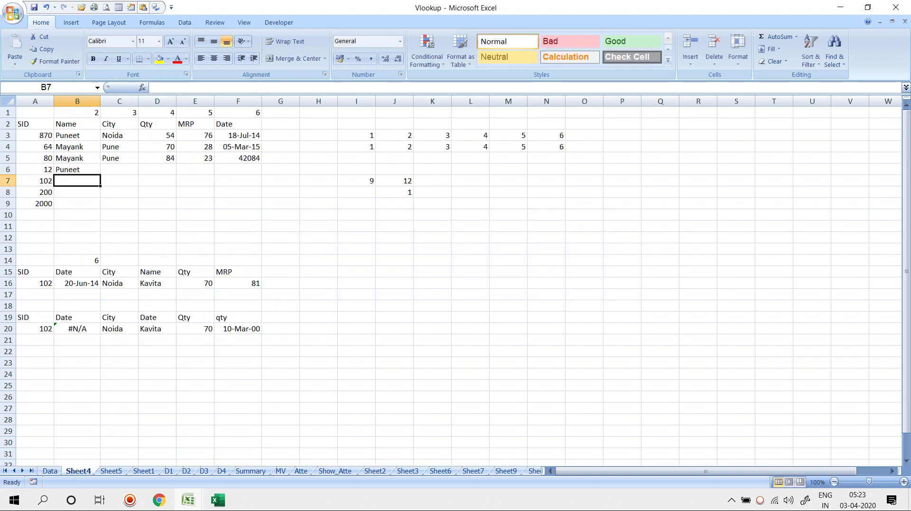
pyautogui.press('Up')
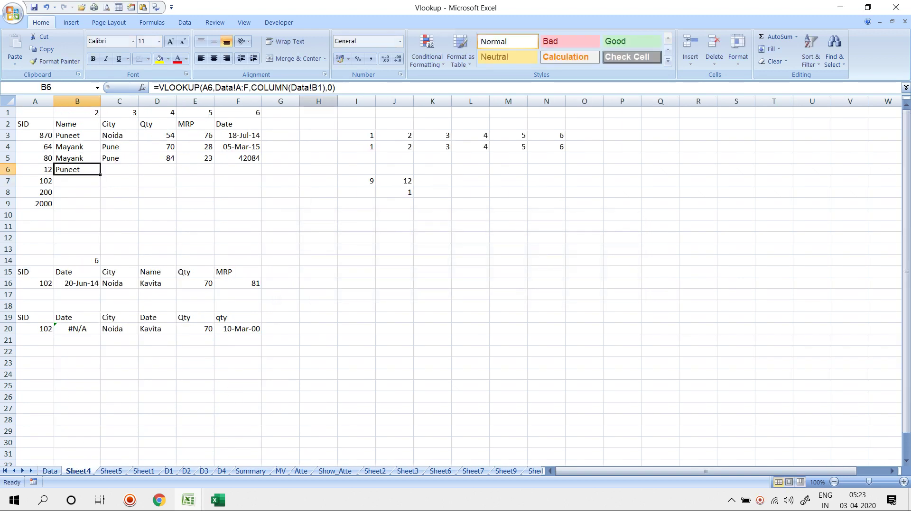
# Step: Lock the references in the B6 formula as $A6, Data!$A:$F and Data!B$1
pyautogui.click(208, 88)
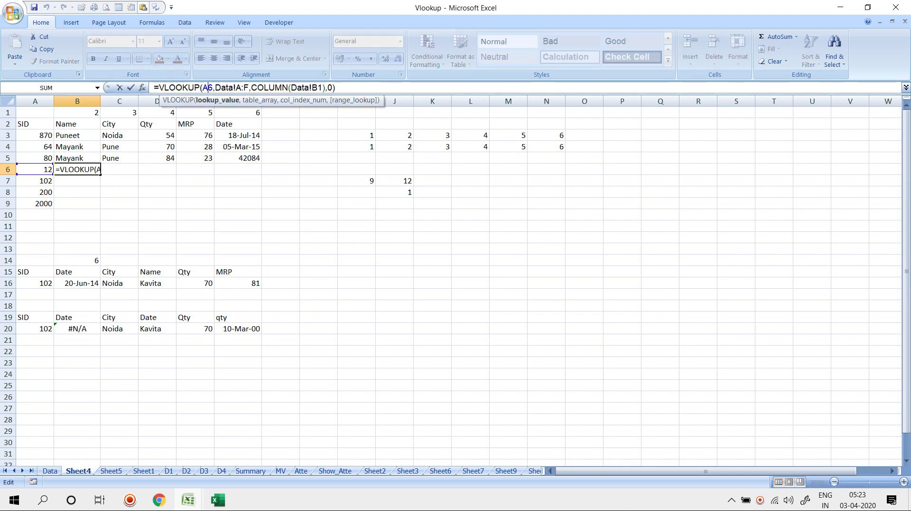
pyautogui.press('F4')
pyautogui.press('F4')
pyautogui.press('F4')
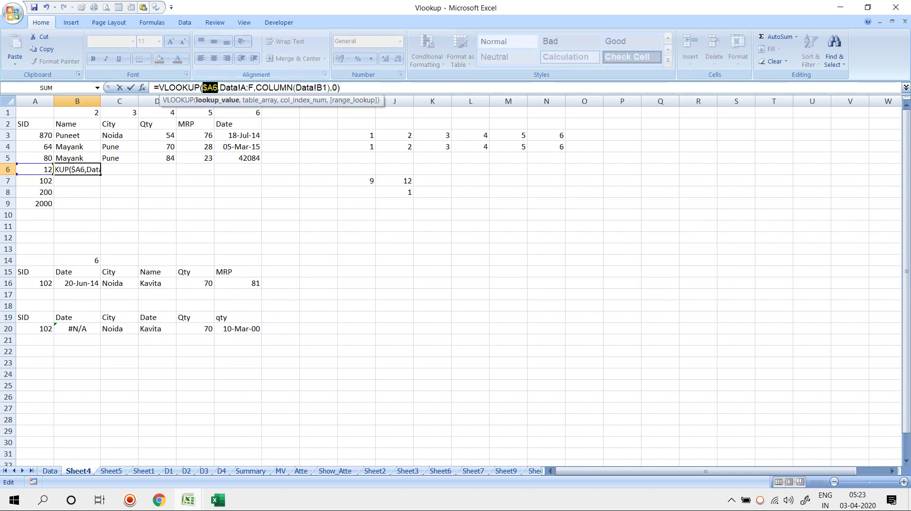
pyautogui.click(247, 88)
pyautogui.press('F4')
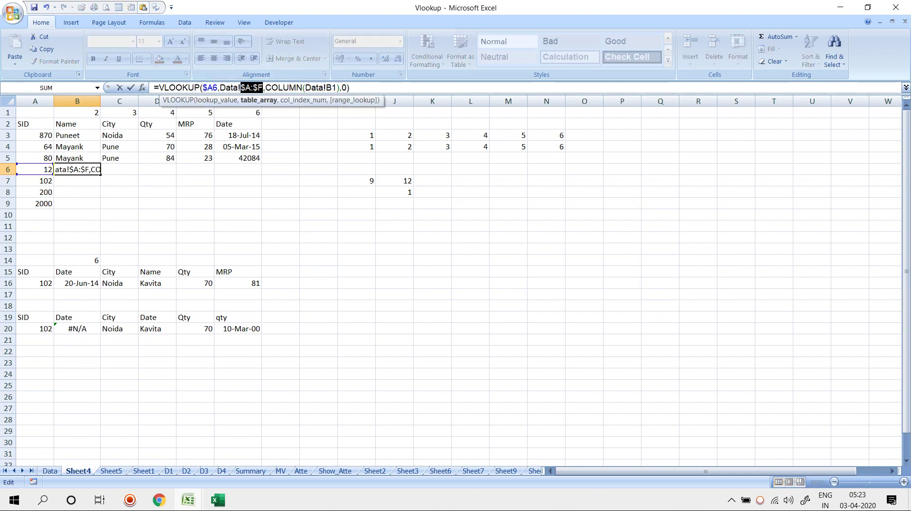
pyautogui.click(332, 88)
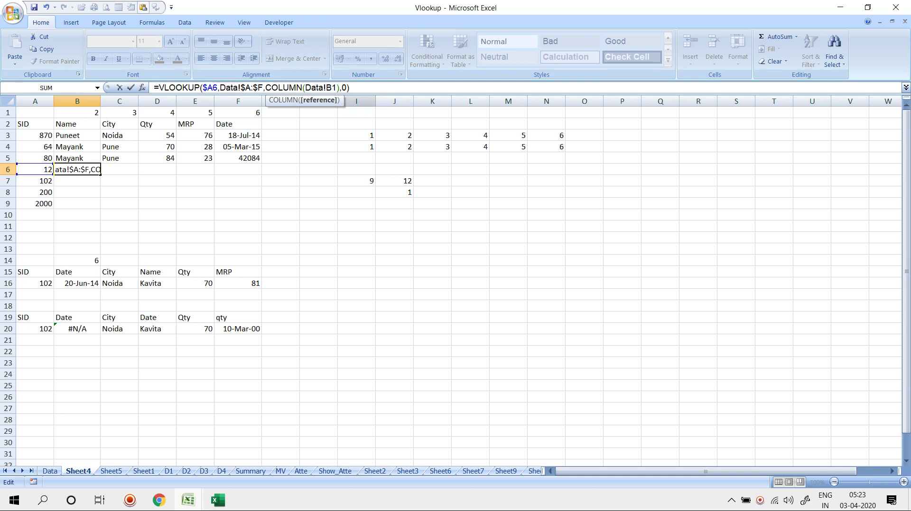
pyautogui.press('F4')
pyautogui.press('F4')
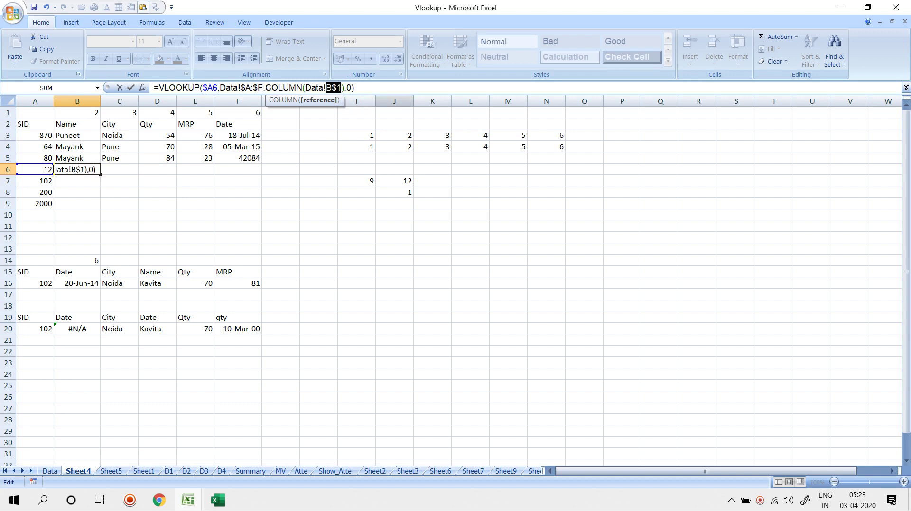
pyautogui.press('Return')
# Step: Fill the B6 formula across the row through F6
pyautogui.press('Up')
pyautogui.hotkey('shift', 'Right')
pyautogui.hotkey('shift', 'Right')
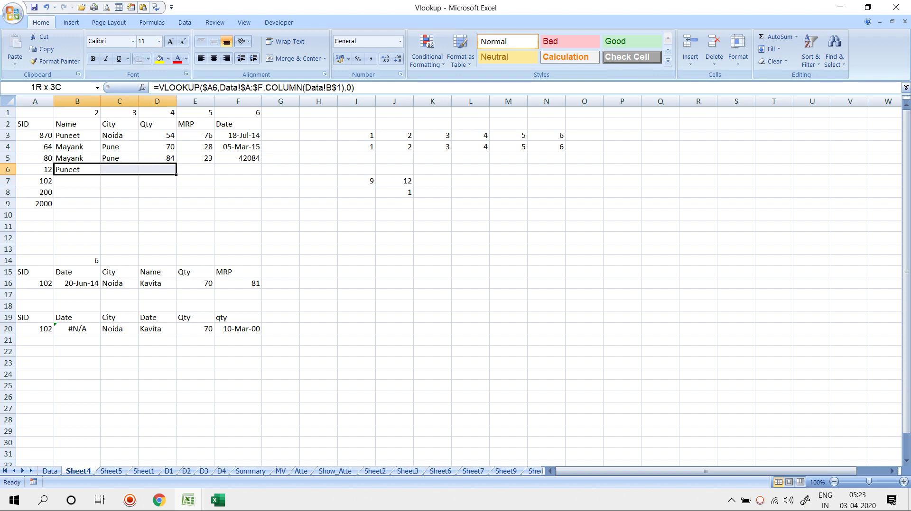
pyautogui.hotkey('shift', 'Right')
pyautogui.hotkey('shift', 'Right')
pyautogui.hotkey('ctrl', 'r')
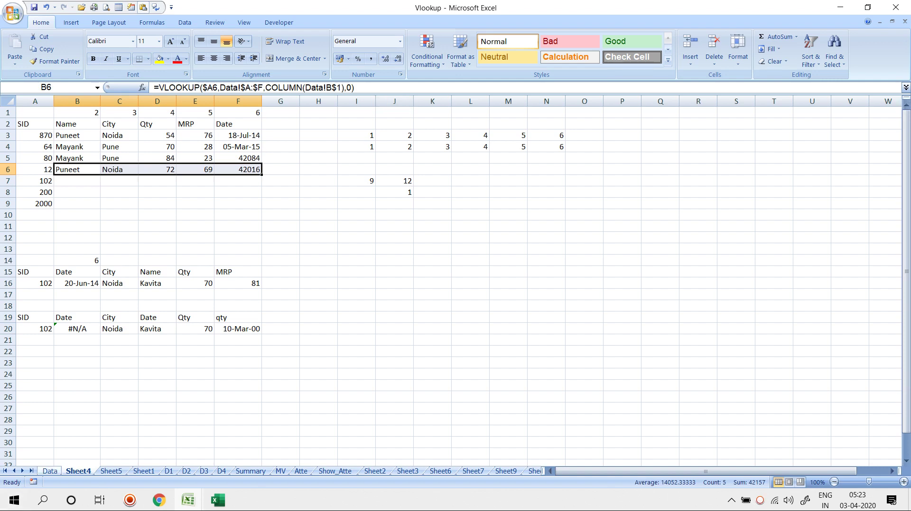
# Step: Define the name data1 for the full SID to Date table in columns A to F of the Data sheet
pyautogui.click(50, 471)
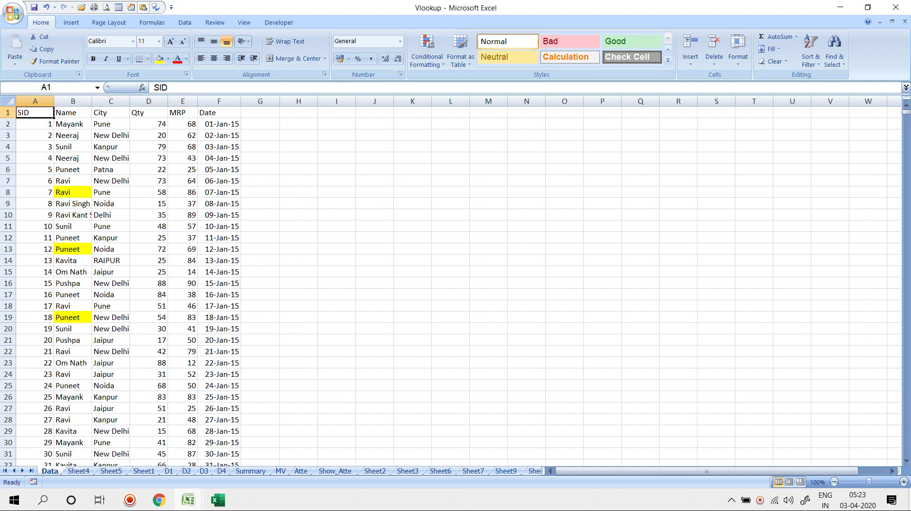
pyautogui.hotkey('ctrl', 'shift', 'Down')
pyautogui.hotkey('shift', 'Right')
pyautogui.hotkey('shift', 'Right')
pyautogui.hotkey('shift', 'Right')
pyautogui.hotkey('shift', 'Right')
pyautogui.hotkey('shift', 'Right')
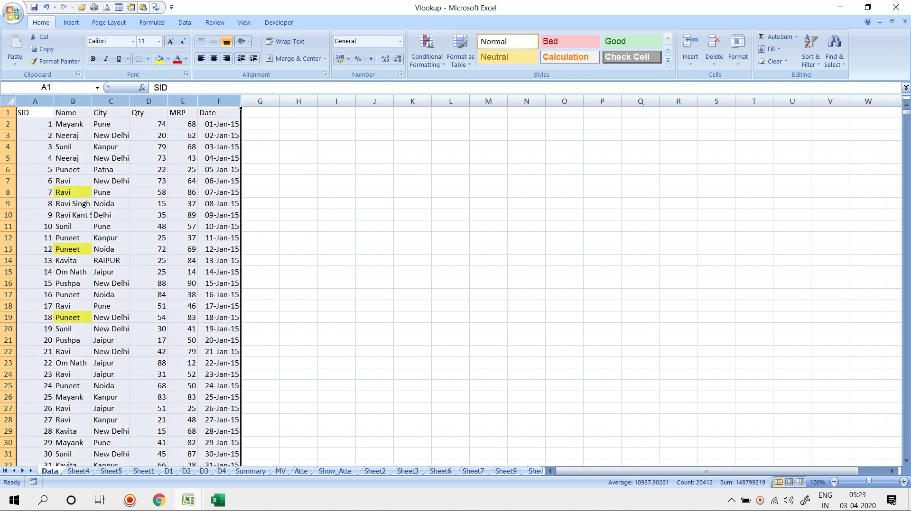
pyautogui.click(46, 88)
pyautogui.write('data')
pyautogui.press('Return')
# Step: Start a VLOOKUP formula in B7 of Sheet4 with A7 as the lookup value and data1 as the table array
pyautogui.click(78, 471)
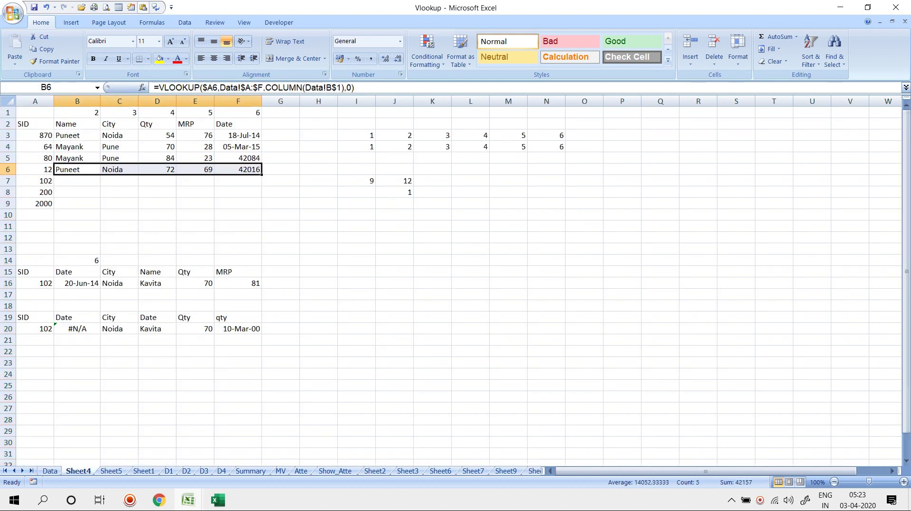
pyautogui.click(78, 181)
pyautogui.write('=VLOOKUP(')
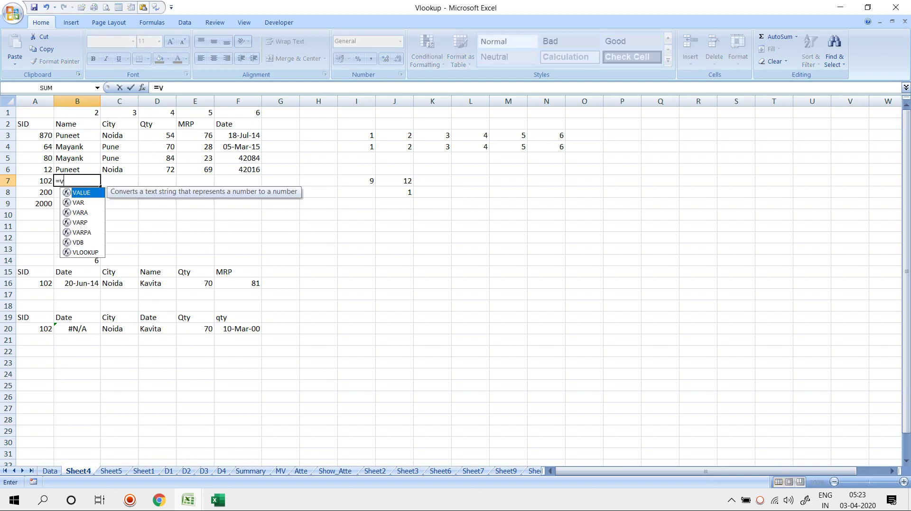
pyautogui.press('Left')
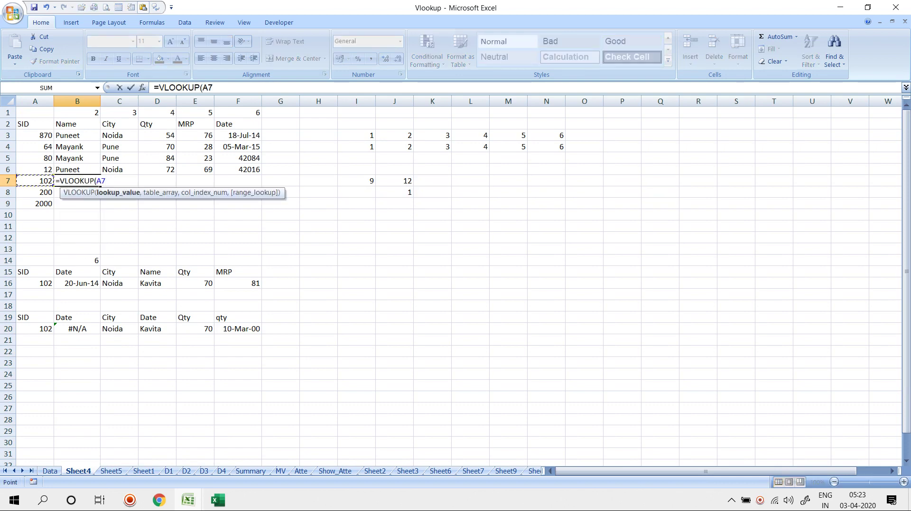
pyautogui.write(',data1')
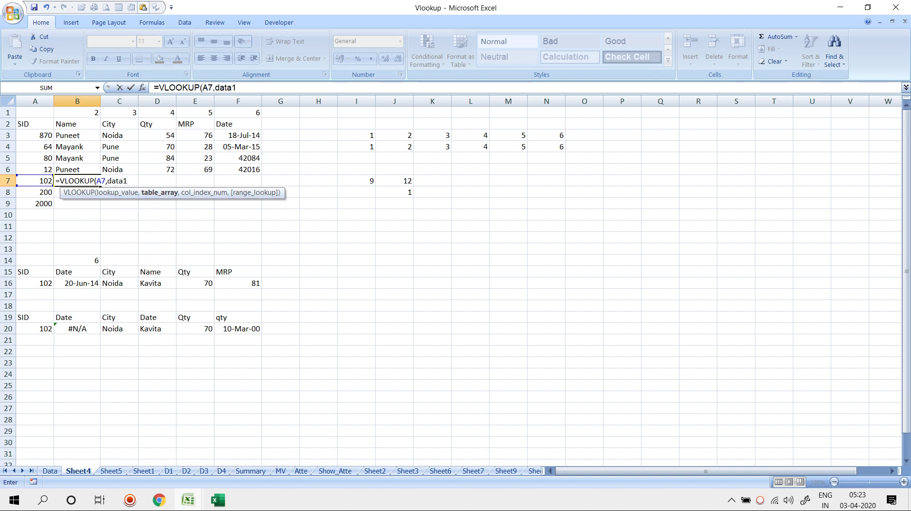
pyautogui.write(',')
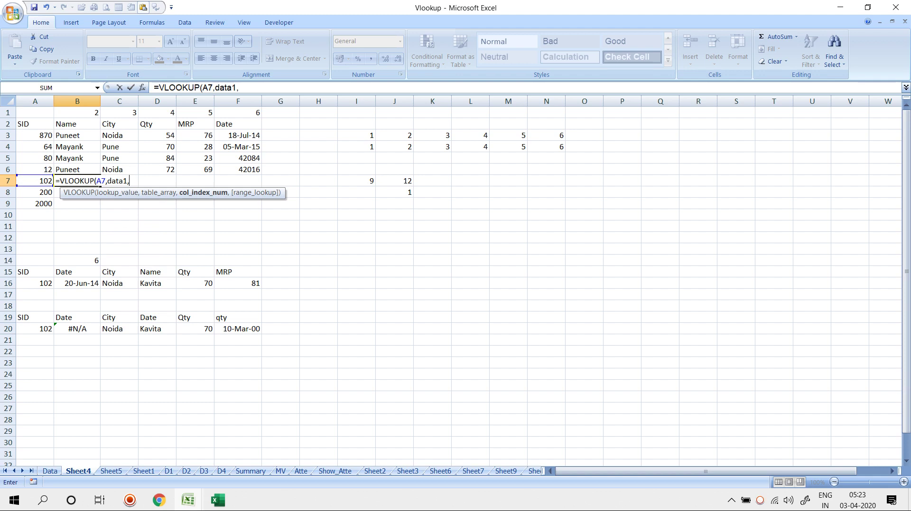
# Step: Complete the B7 formula with COLUMN() as the column index and 0 for an exact match
pyautogui.write('col')
pyautogui.press('Tab')
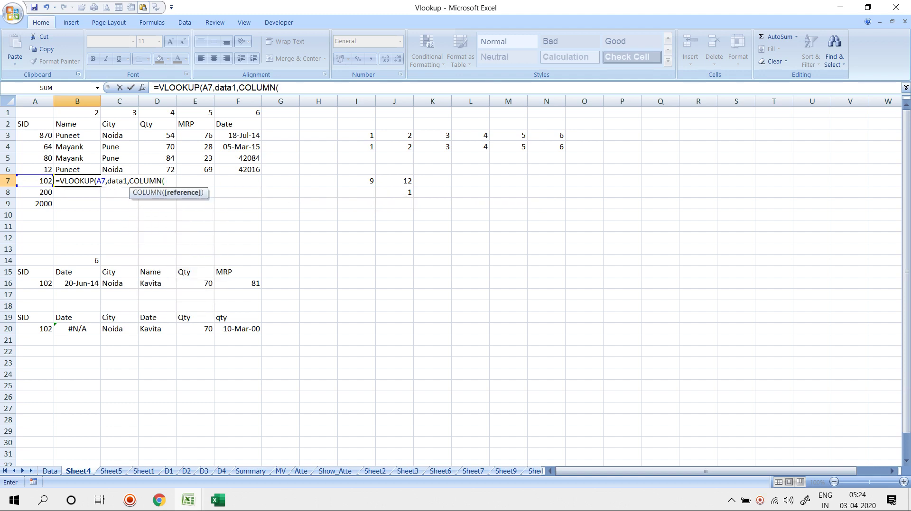
pyautogui.write('),0')
pyautogui.press('Return')
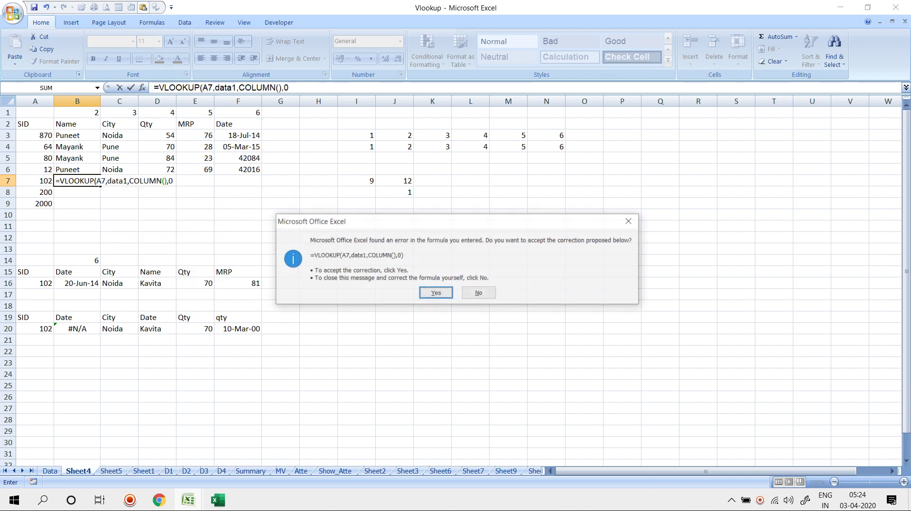
pyautogui.press('Return')
# Step: Try to fill the B7 formula with its unlocked lookup reference across the row through F7
pyautogui.press('Up')
pyautogui.hotkey('shift', 'Right')
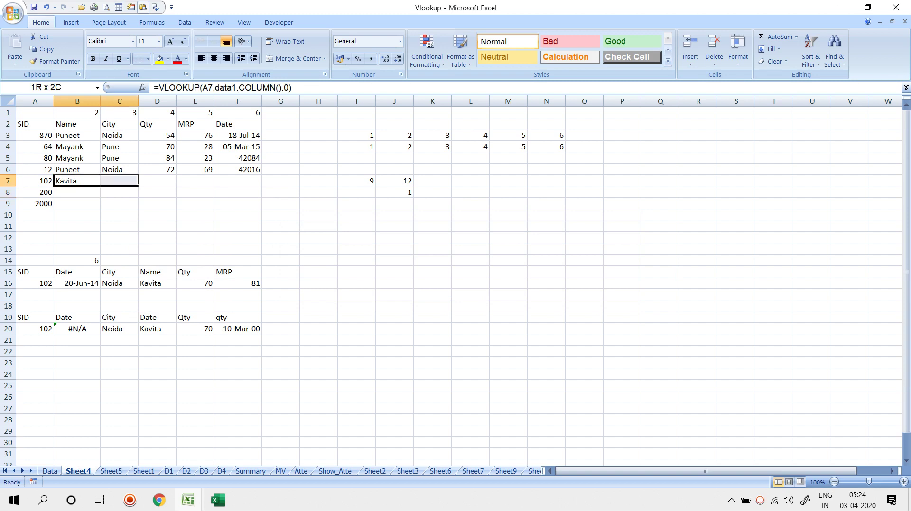
pyautogui.hotkey('shift', 'Right')
pyautogui.hotkey('shift', 'Right')
pyautogui.hotkey('shift', 'Right')
pyautogui.hotkey('ctrl', 'r')
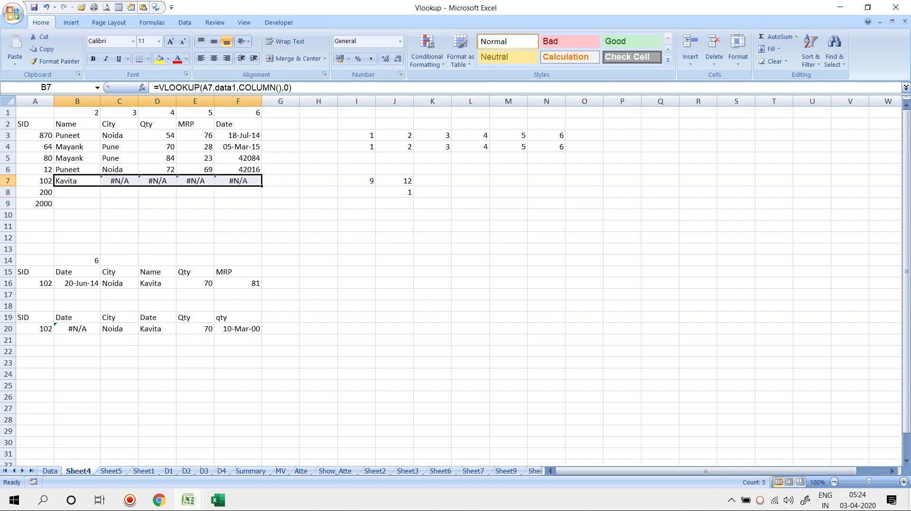
# Step: Lock the column of the lookup value in the B7 formula as $A7
pyautogui.hotkey('shift', 'BackSpace')
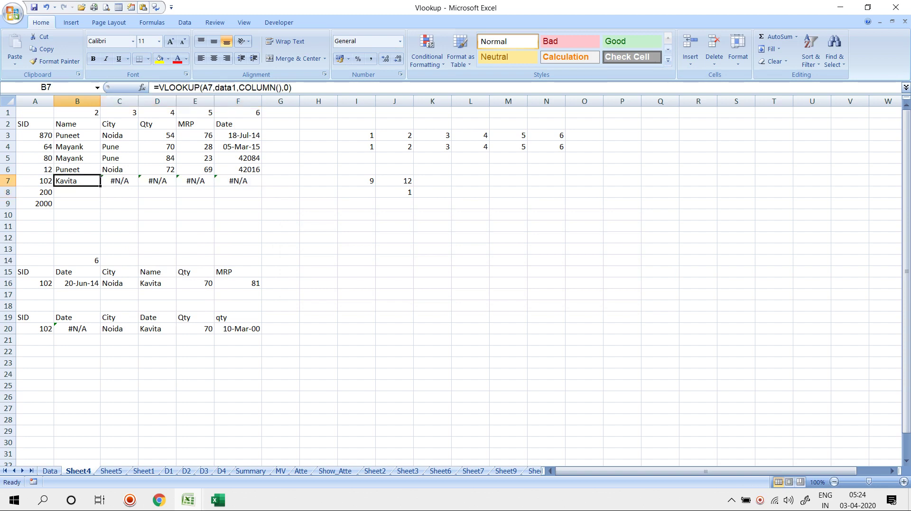
pyautogui.press('F2')
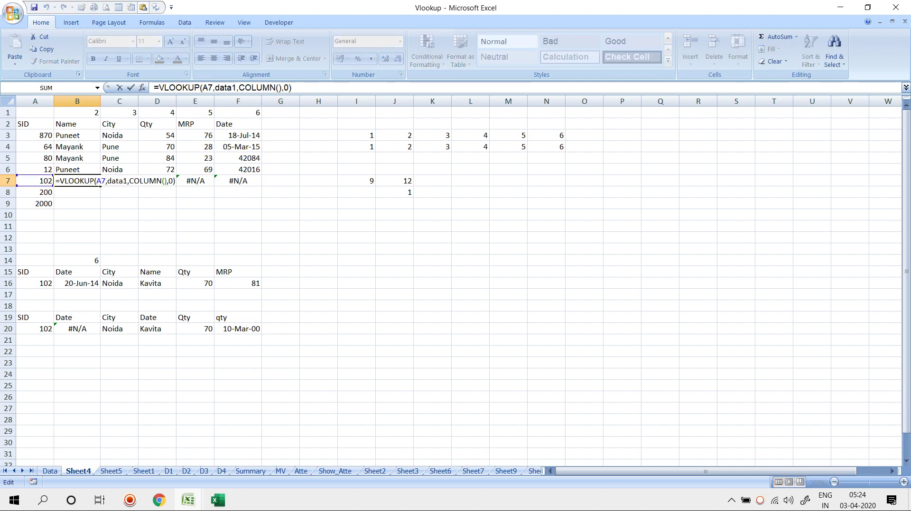
pyautogui.press('F3')
pyautogui.press('Escape')
pyautogui.hotkey('alt', 'Down')
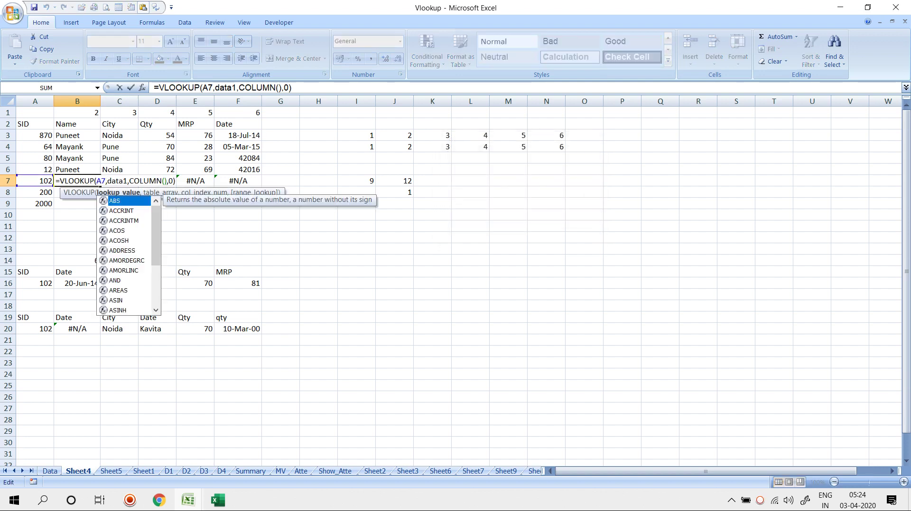
pyautogui.press('F4')
pyautogui.press('F4')
pyautogui.press('F4')
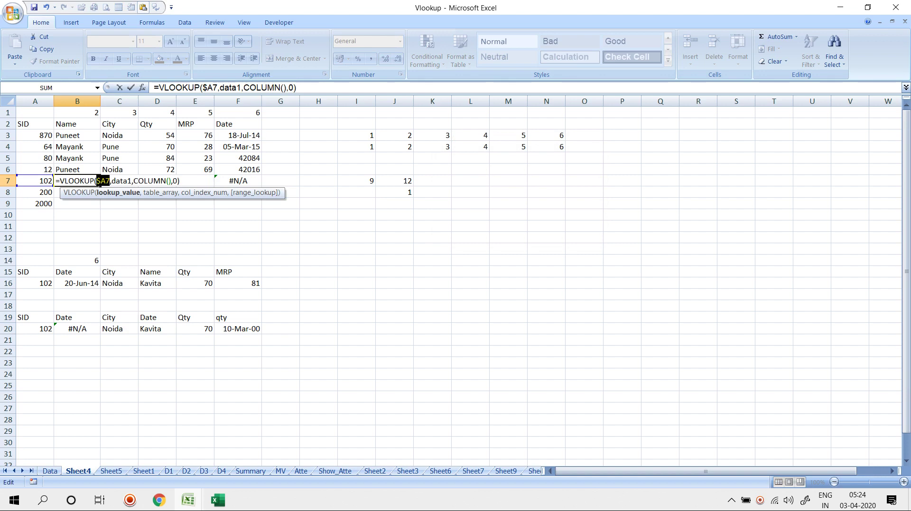
pyautogui.click(123, 181)
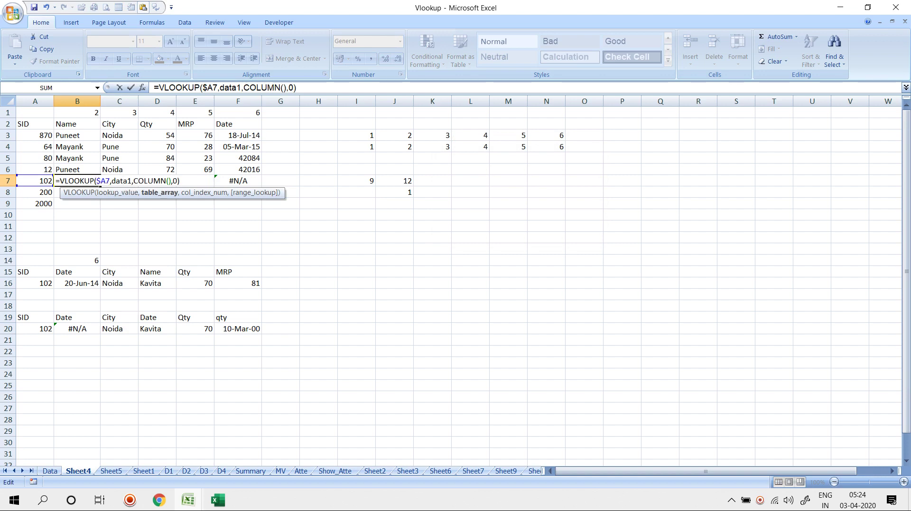
pyautogui.press('Return')
# Step: Fill the corrected B7 formula across the row through F7
pyautogui.press('Up')
pyautogui.hotkey('shift', 'Right')
pyautogui.hotkey('shift', 'Right')
pyautogui.hotkey('shift', 'Right')
pyautogui.hotkey('shift', 'Right')
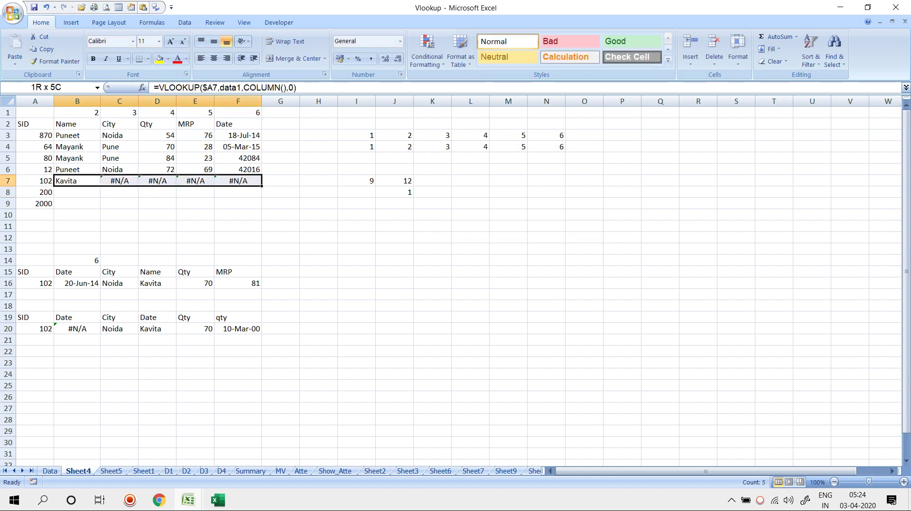
pyautogui.hotkey('ctrl', 'r')
pyautogui.click(120, 204)
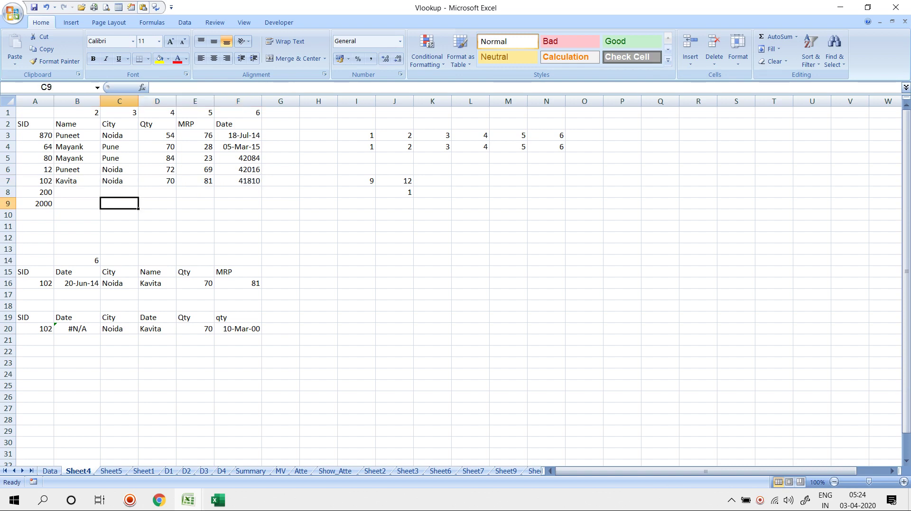
# Step: Start a VLOOKUP formula in B8 with A8 as the lookup value
pyautogui.moveTo(77, 182); pyautogui.dragTo(238, 182)
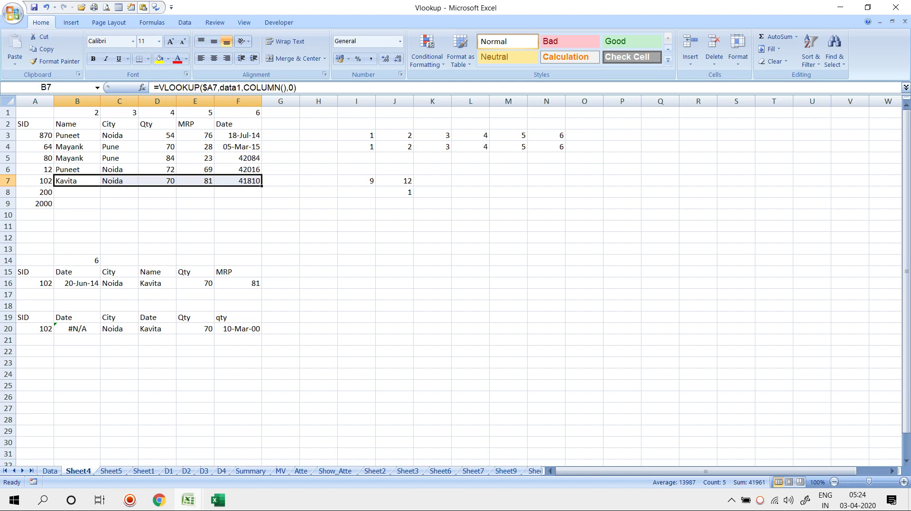
pyautogui.click(77, 193)
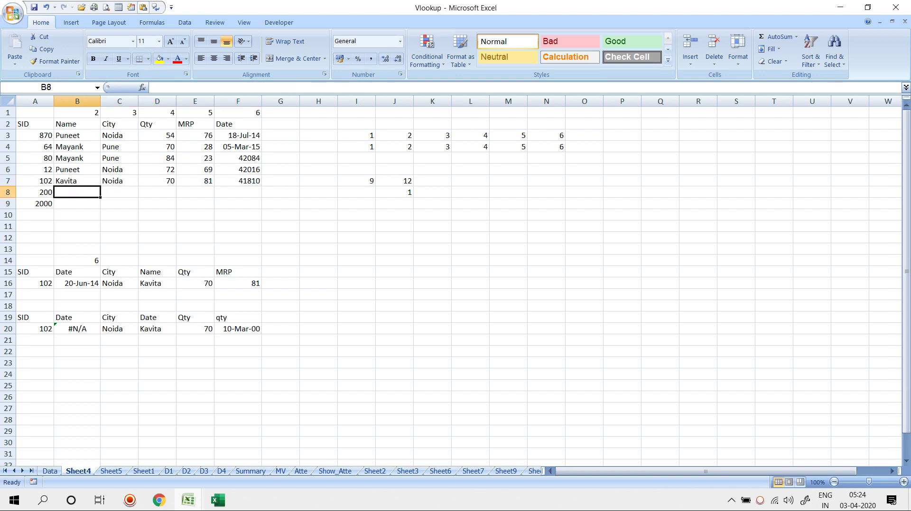
pyautogui.write('=vlo')
pyautogui.press('Tab')
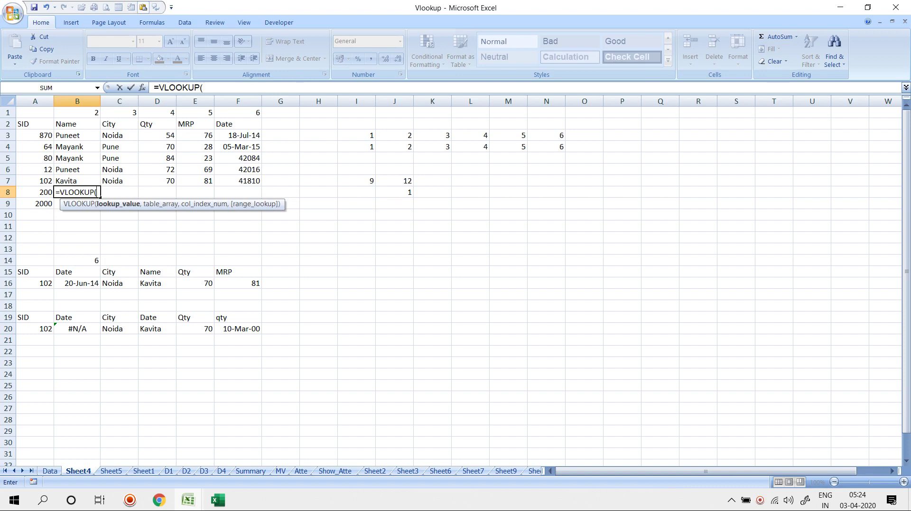
pyautogui.press('Left')
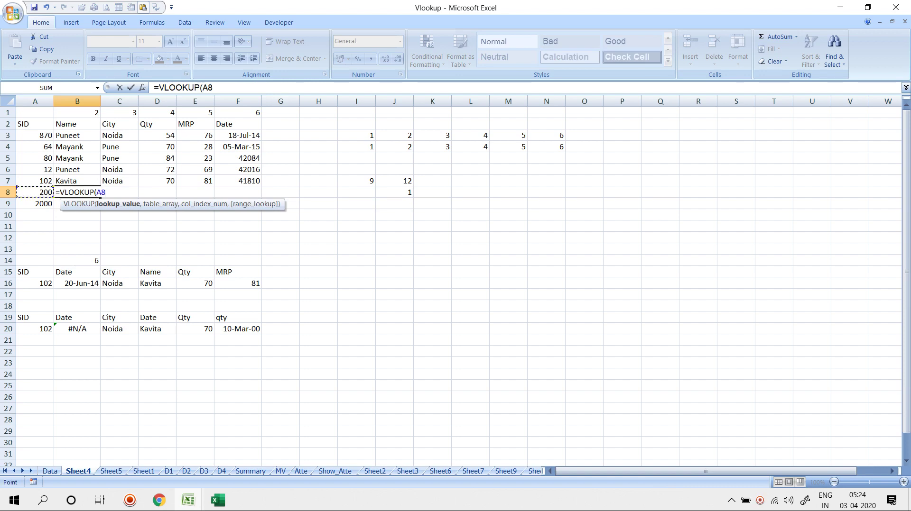
pyautogui.write(',')
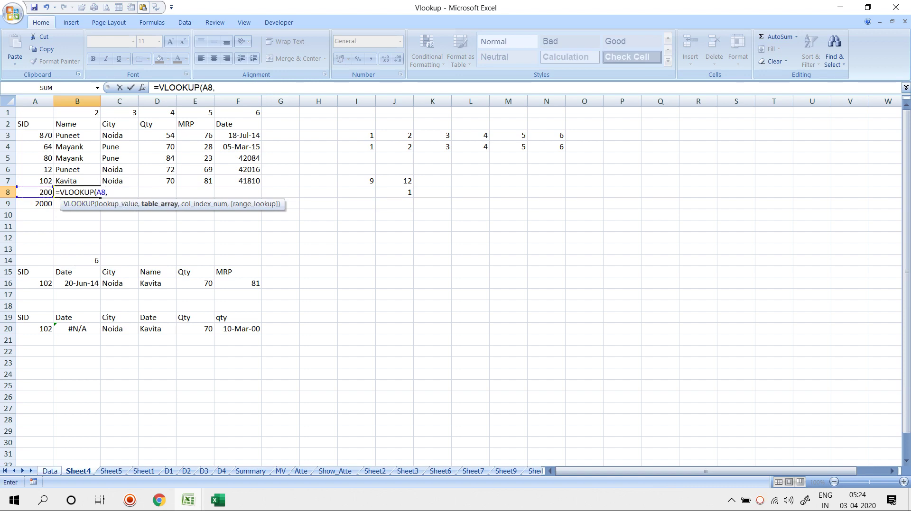
# Step: Set the named range data1 as the table array in the B8 formula
pyautogui.click(50, 471)
pyautogui.press('BackSpace')
pyautogui.press('BackSpace')
pyautogui.press('BackSpace')
pyautogui.press('BackSpace')
pyautogui.press('BackSpace')
pyautogui.write('data1')
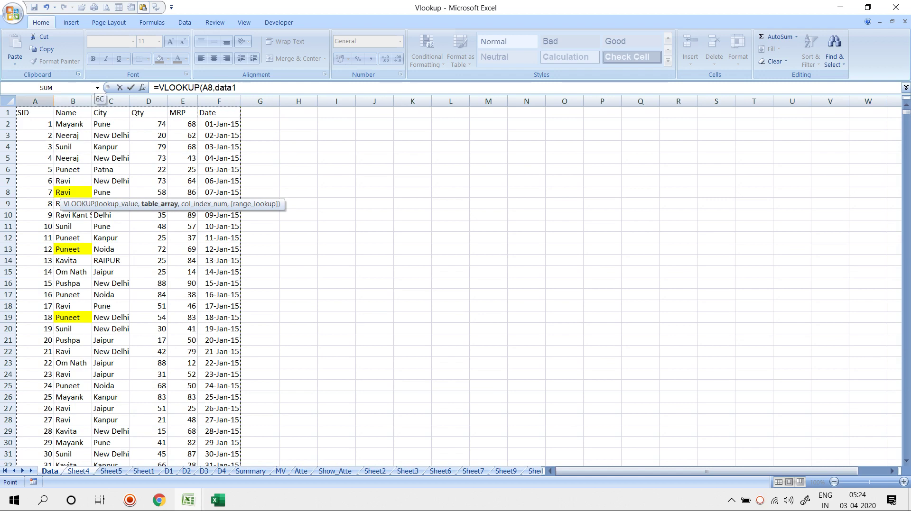
# Step: Complete the B8 formula with the array {2,3,4,5,6} as the column index and 0 for an exact match
pyautogui.write(',')
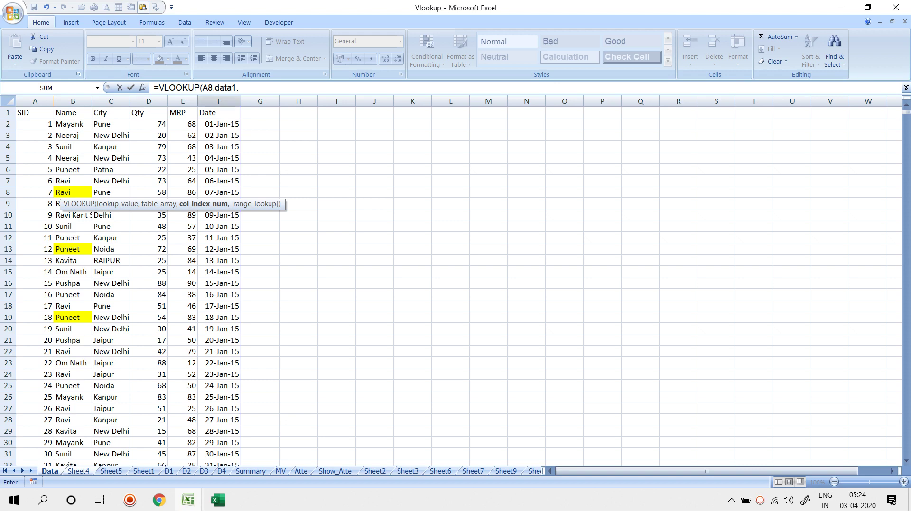
pyautogui.write('{1,2')
pyautogui.press('BackSpace')
pyautogui.write('2,3,4,5,6},0')
pyautogui.press('Escape')
pyautogui.press('Escape')
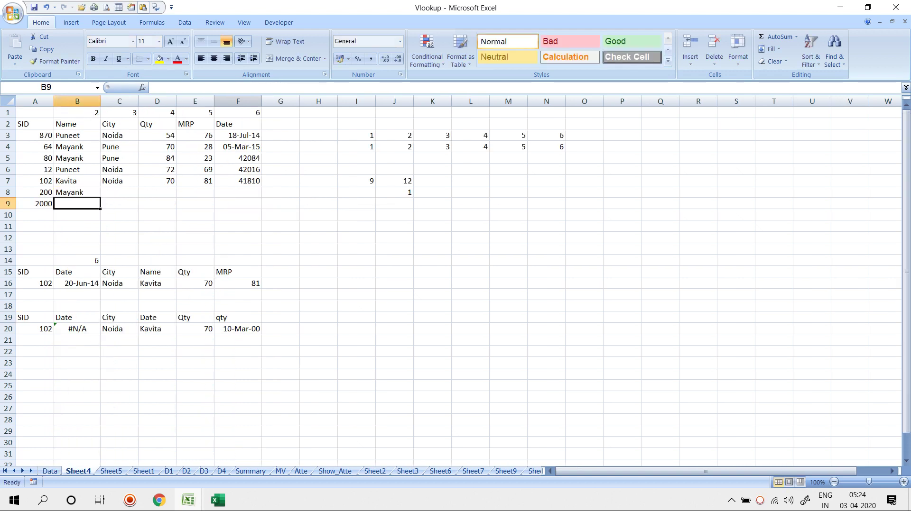
# Step: Re-enter the B8 VLOOKUP formula as an array formula across B8:F8
pyautogui.press('Up')
pyautogui.hotkey('shift', 'Right')
pyautogui.hotkey('shift', 'Right')
pyautogui.hotkey('shift', 'Right')
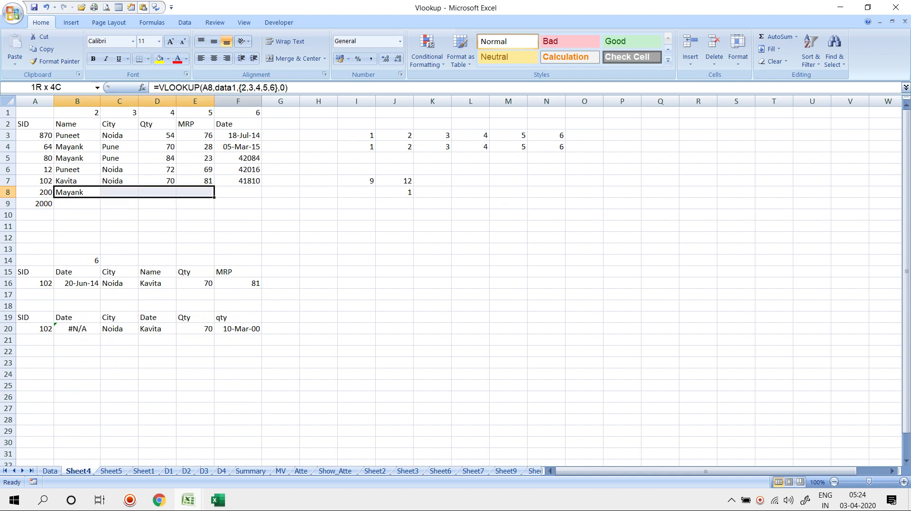
pyautogui.hotkey('shift', 'Right')
pyautogui.press('F2')
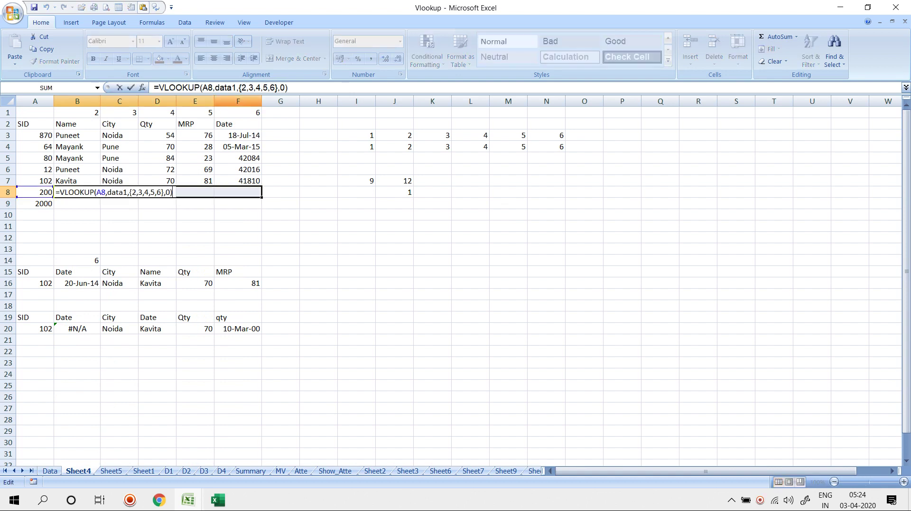
pyautogui.hotkey('ctrl', 'shift', 'Return')
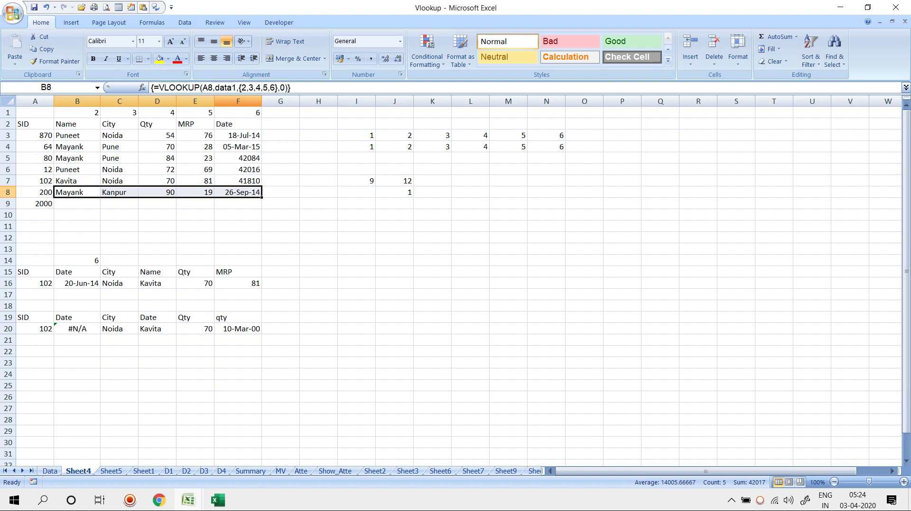
# Step: Examine the shared array formula in the individual cells of row 8 and across the range B8:F8
pyautogui.press('Right')
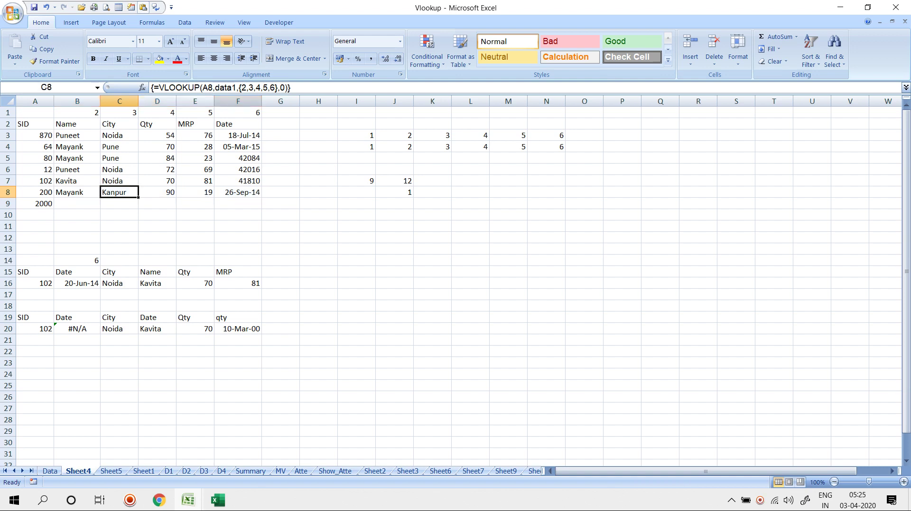
pyautogui.press('F2')
pyautogui.press('Escape')
pyautogui.press('Right')
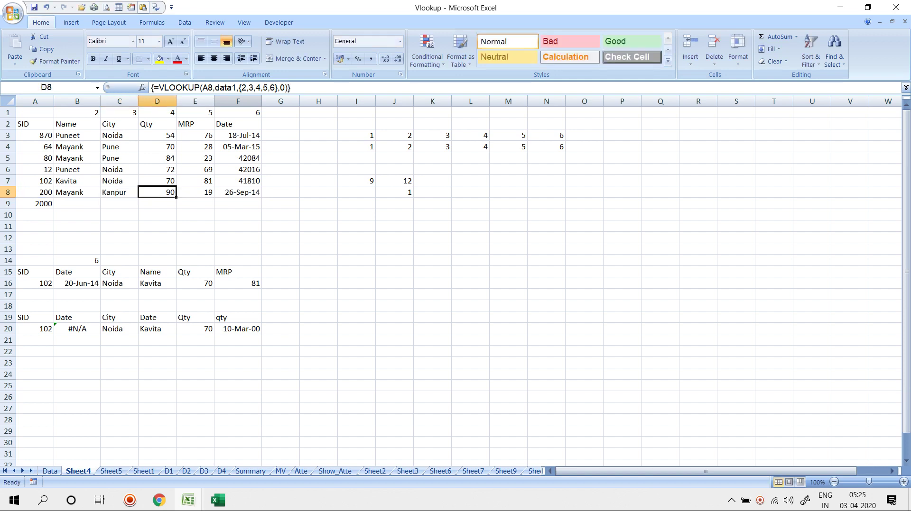
pyautogui.press('F2')
pyautogui.hotkey('ctrl', 'shift', 'Return')
pyautogui.press('Left')
pyautogui.press('Left')
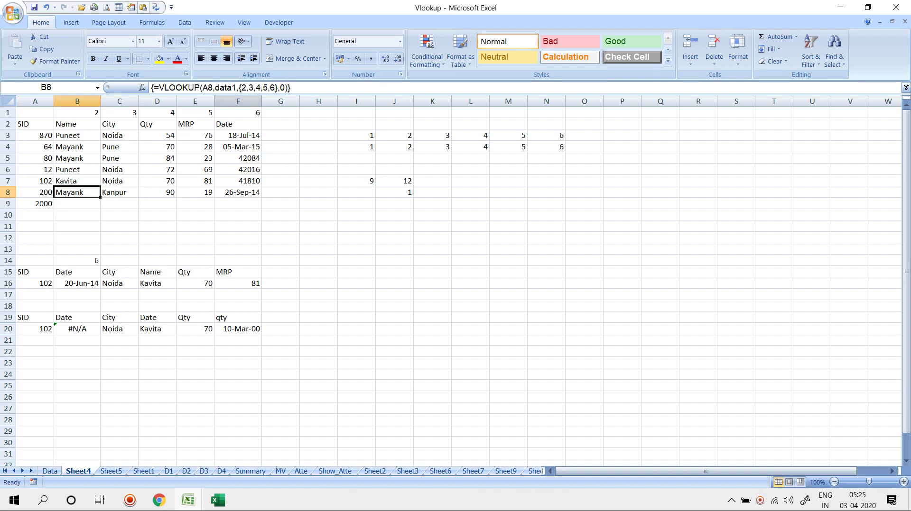
pyautogui.press('Down')
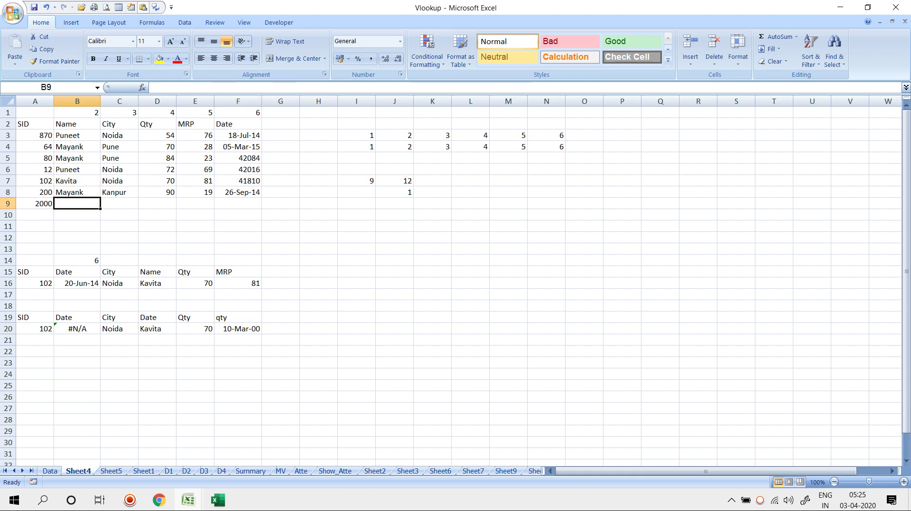
pyautogui.press('Up')
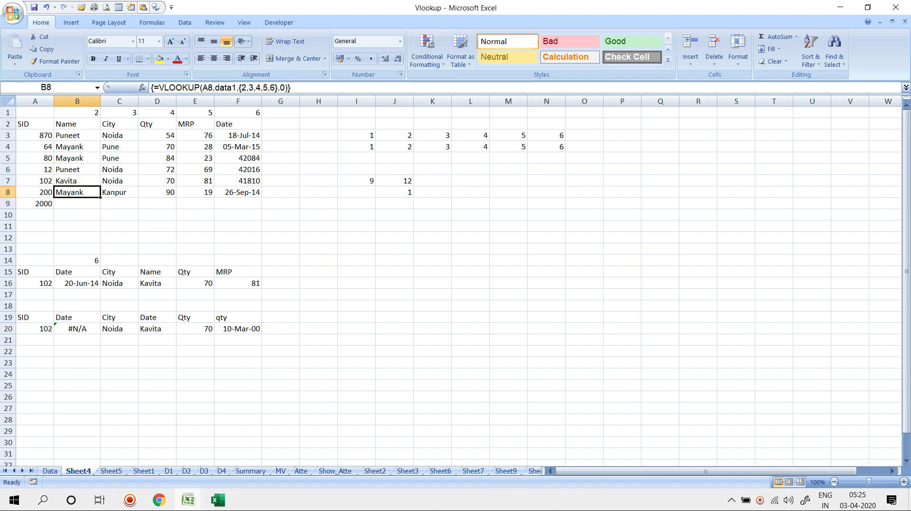
pyautogui.hotkey('shift', 'Right')
pyautogui.hotkey('shift', 'Right')
pyautogui.hotkey('shift', 'Right')
pyautogui.hotkey('shift', 'Right')
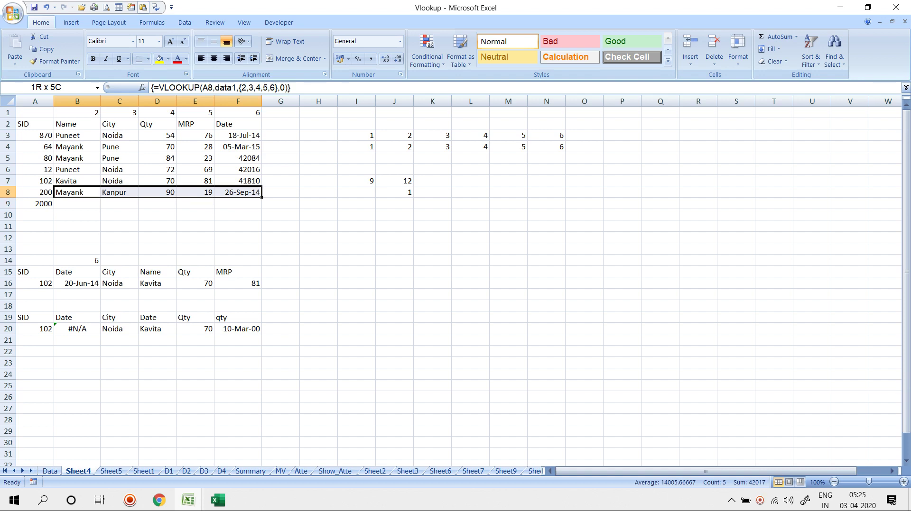
# Step: Start a VLOOKUP formula across B9:F9 with A9 as the lookup value and data1 as the table array
pyautogui.press('Down')
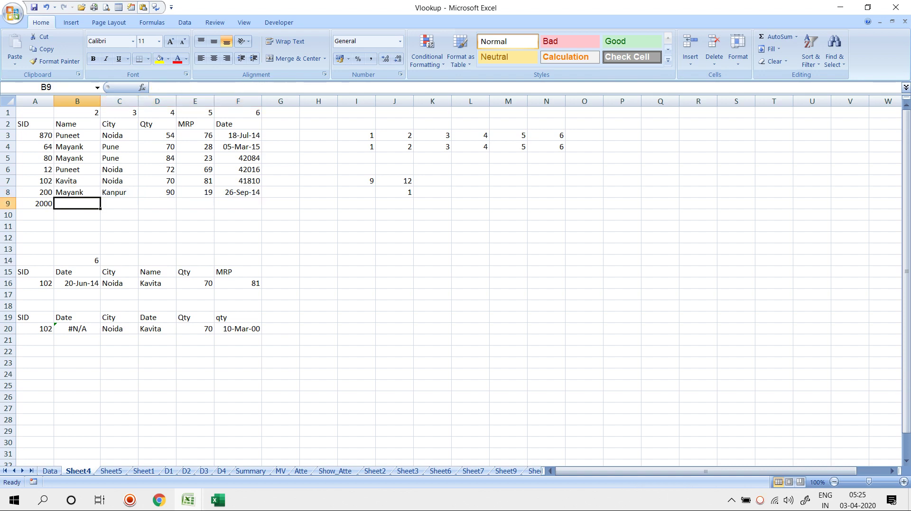
pyautogui.hotkey('shift', 'Right')
pyautogui.hotkey('shift', 'Right')
pyautogui.hotkey('shift', 'Right')
pyautogui.hotkey('shift', 'Right')
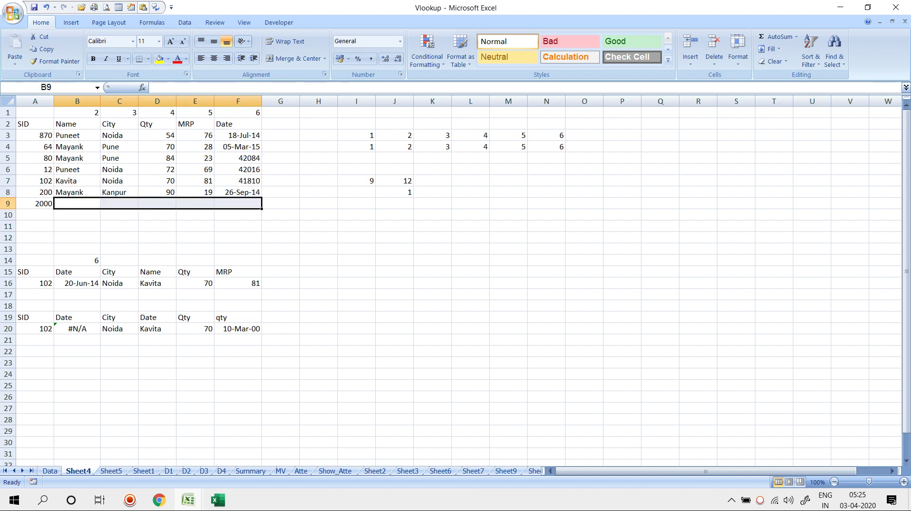
pyautogui.write('=vlo')
pyautogui.press('Tab')
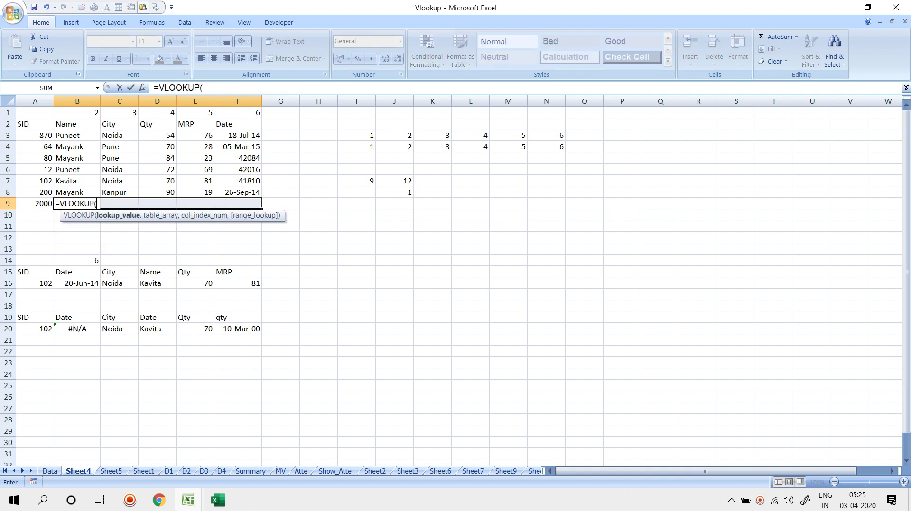
pyautogui.press('Left')
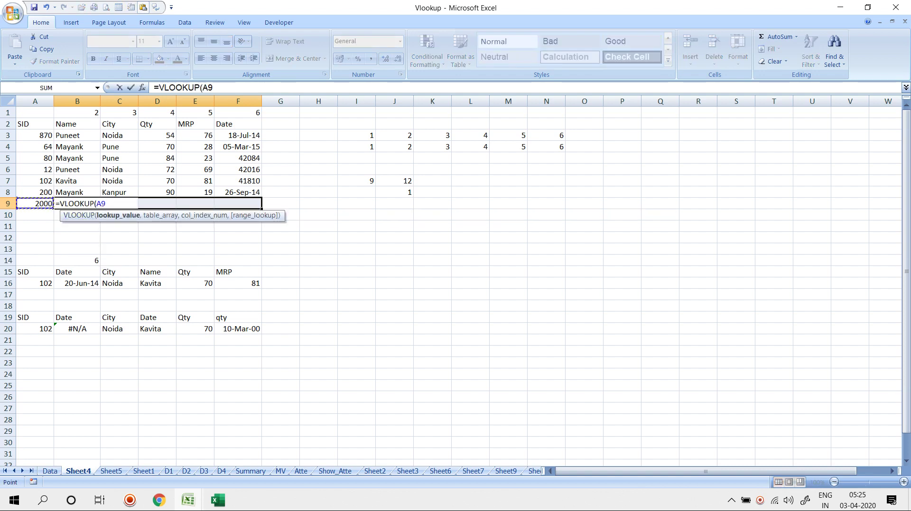
pyautogui.write(',data1')
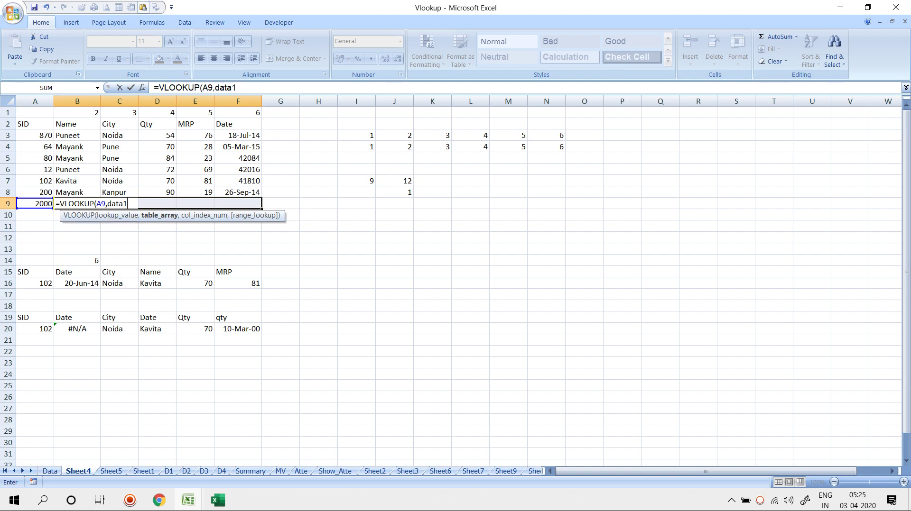
# Step: Complete the B9:F9 formula with column indexes {2,3,4,5,6} and 0 for an exact match, entering it as an array formula
pyautogui.write(',{')
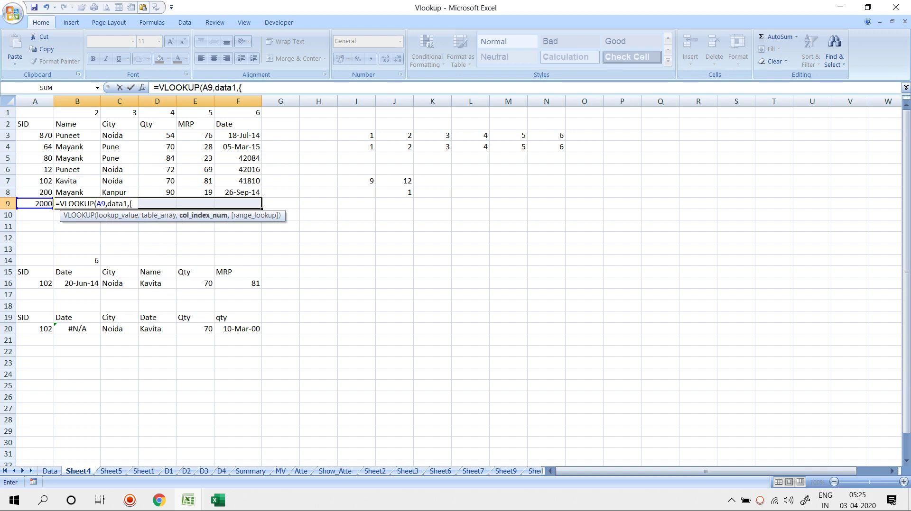
pyautogui.write('2,3,4,')
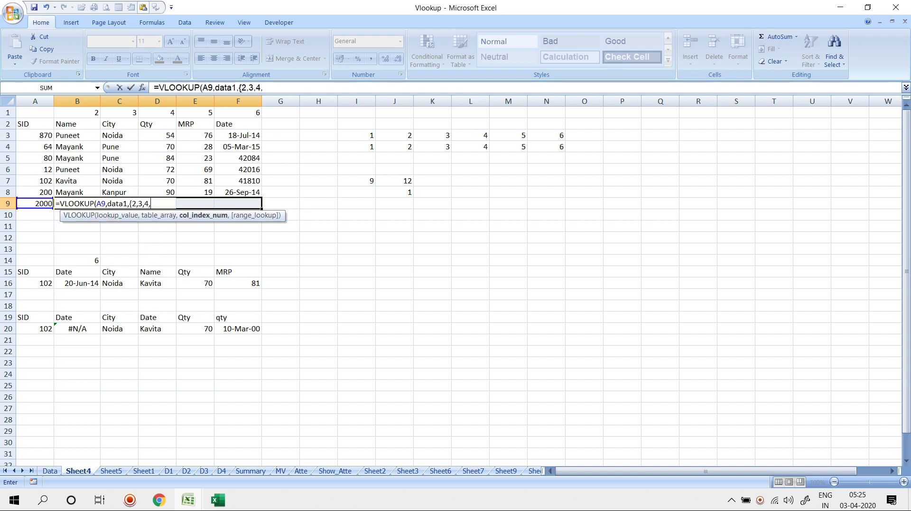
pyautogui.write('5,6},0')
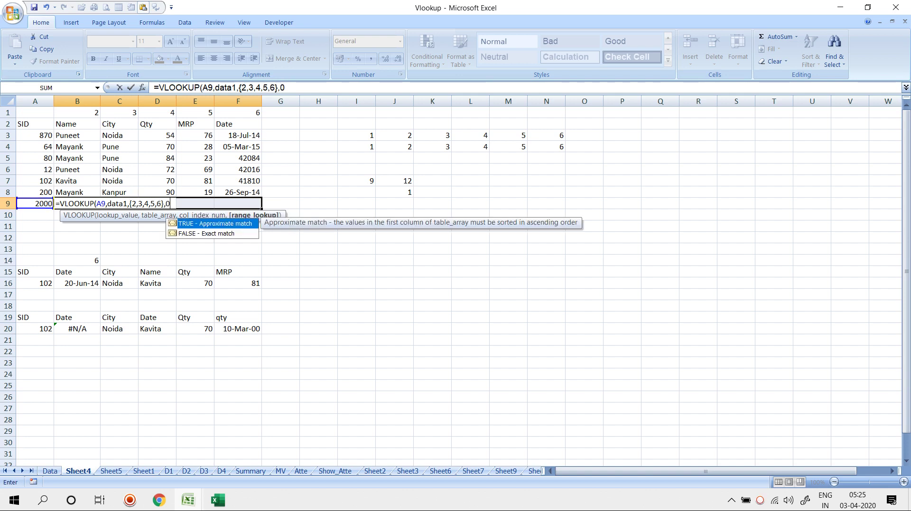
pyautogui.hotkey('ctrl', 'shift', 'Return')
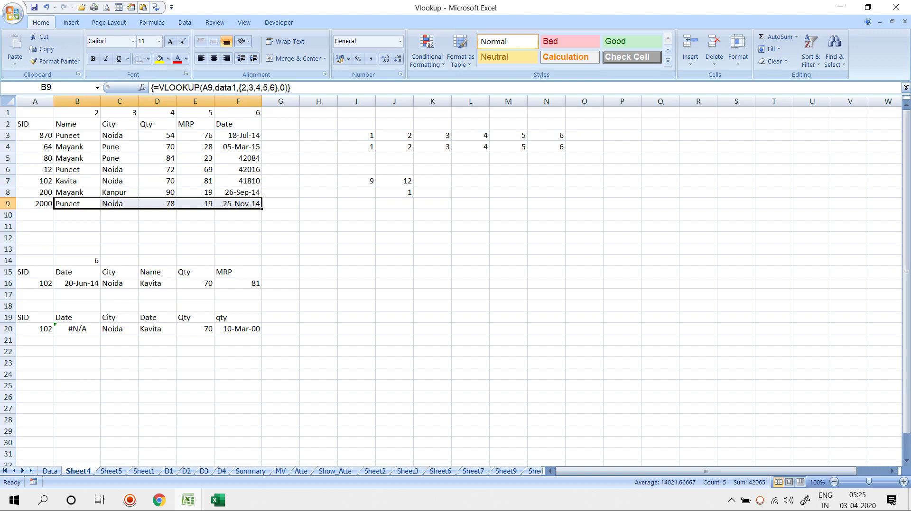
pyautogui.click(35, 226)
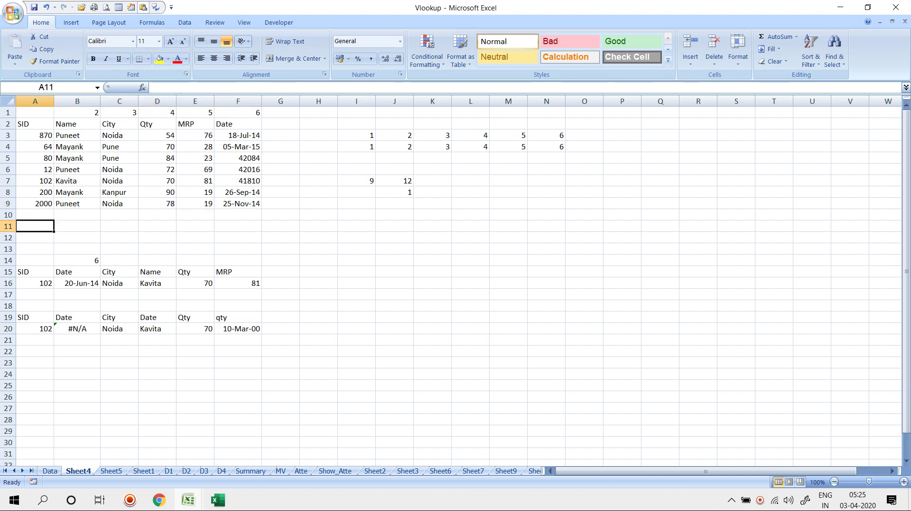
pyautogui.moveTo(77, 193); pyautogui.dragTo(281, 238)
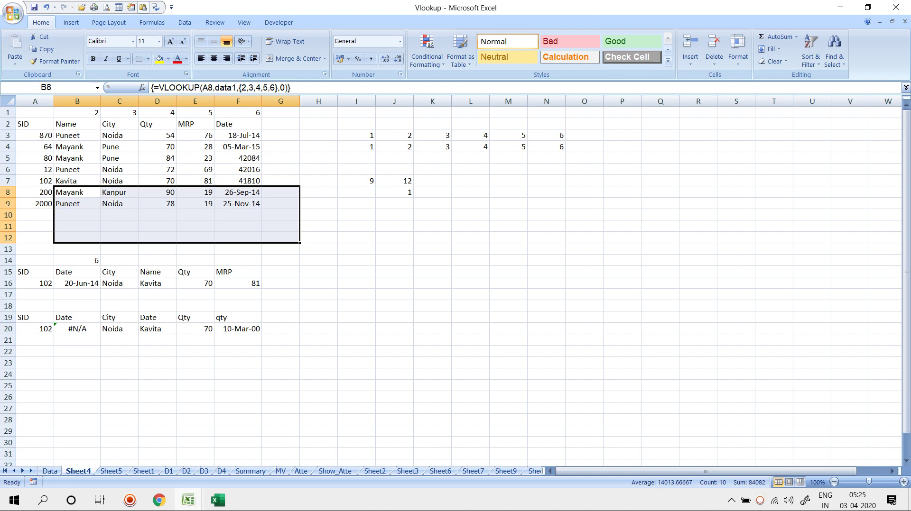
pyautogui.click(238, 261)
pyautogui.moveTo(77, 204); pyautogui.dragTo(239, 204)
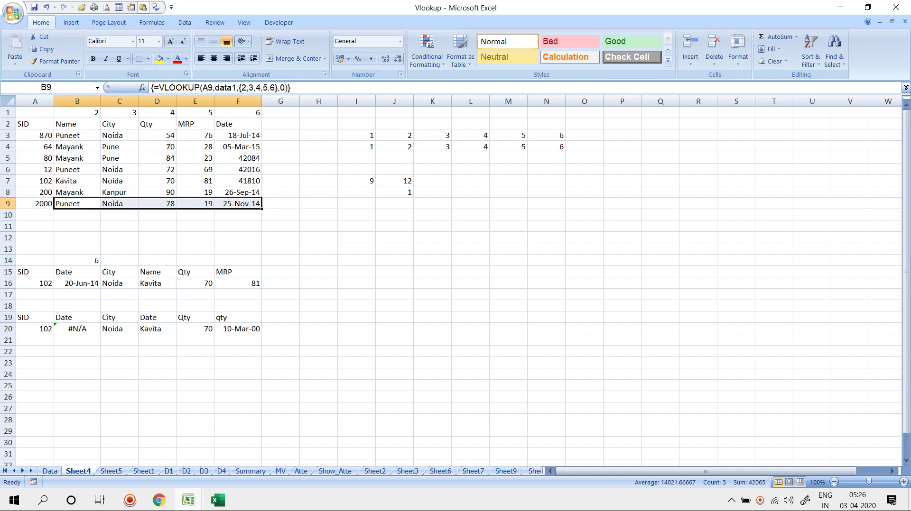
pyautogui.moveTo(36, 135); pyautogui.dragTo(35, 204)
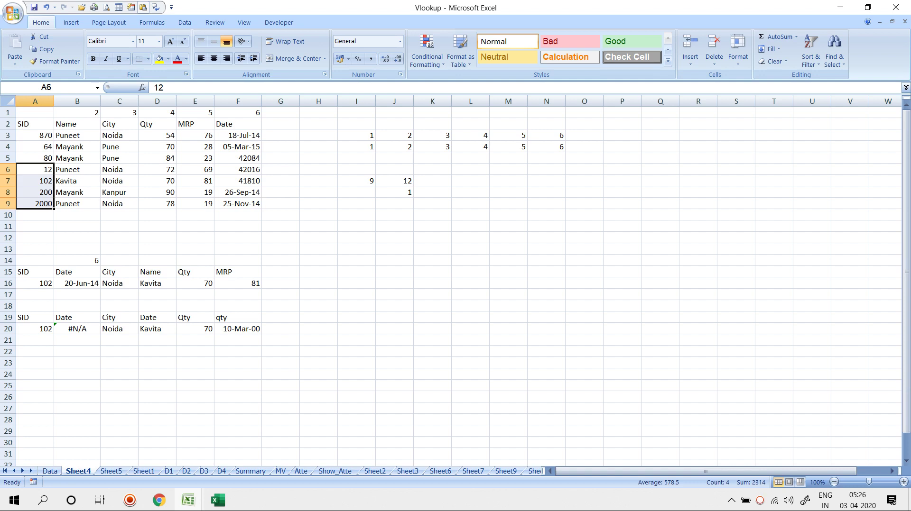
# Step: Clear the lookup results for SID 102 in B16:F17, below the Date, City, Name, Qty and MRP headers
pyautogui.scroll(-1, 455, 284)
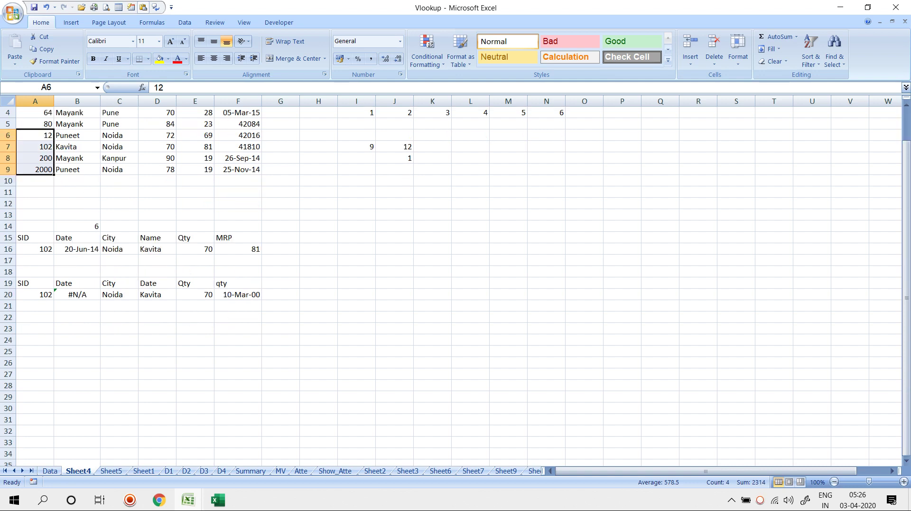
pyautogui.moveTo(76, 260); pyautogui.dragTo(238, 251)
pyautogui.press('Delete')
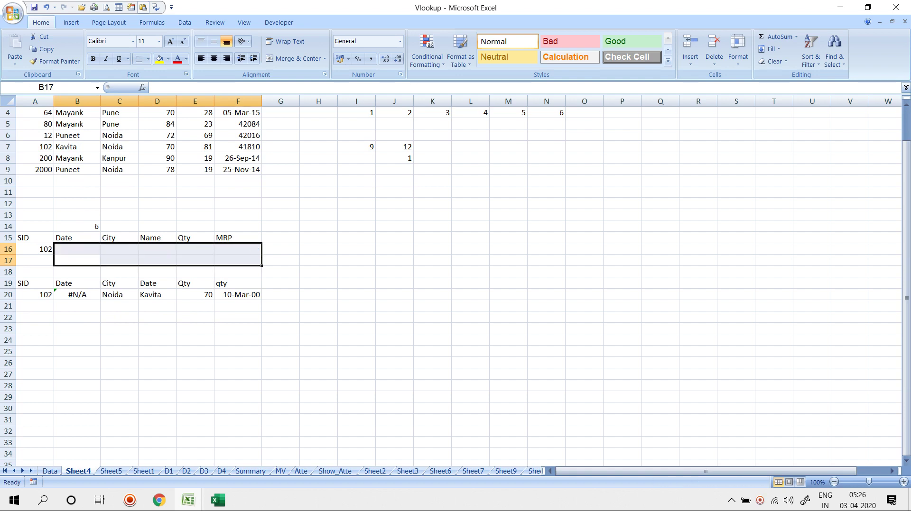
pyautogui.click(77, 249)
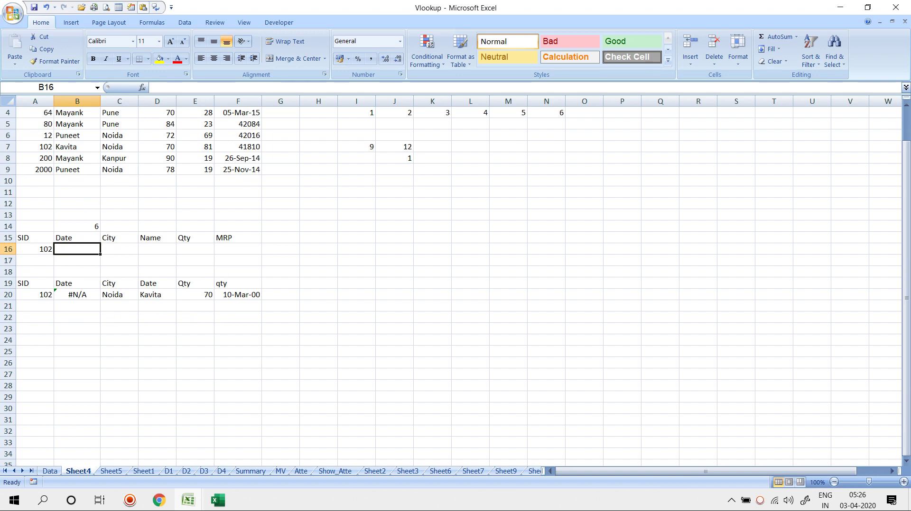
# Step: Replace the formula in B14 with an exact match of the B15 header against the Data sheet's first row: =MATCH(B15,Data!1:1,0)
pyautogui.moveTo(77, 238); pyautogui.dragTo(238, 239)
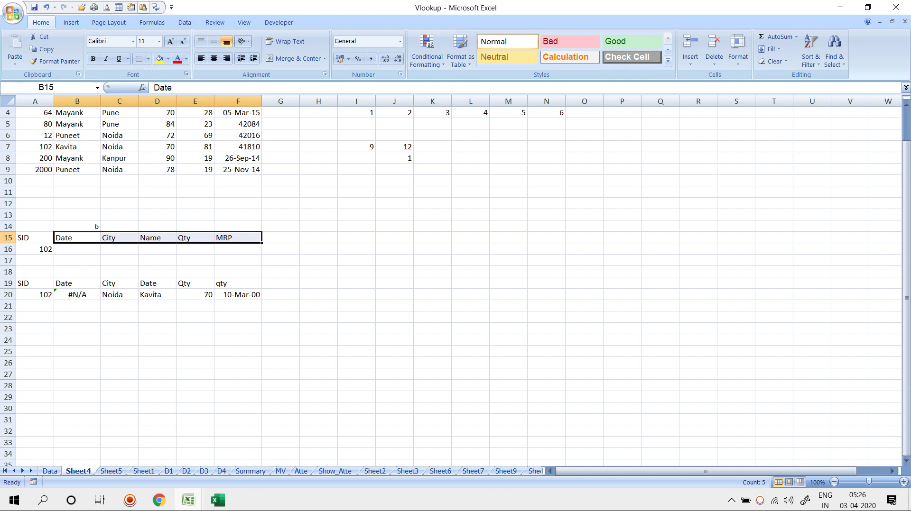
pyautogui.scroll(1, 451, 285)
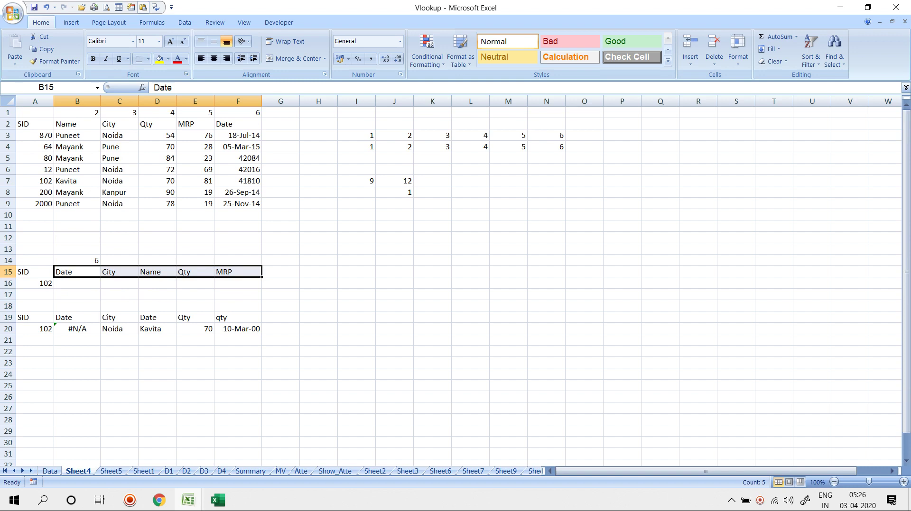
pyautogui.scroll(-2, 450, 285)
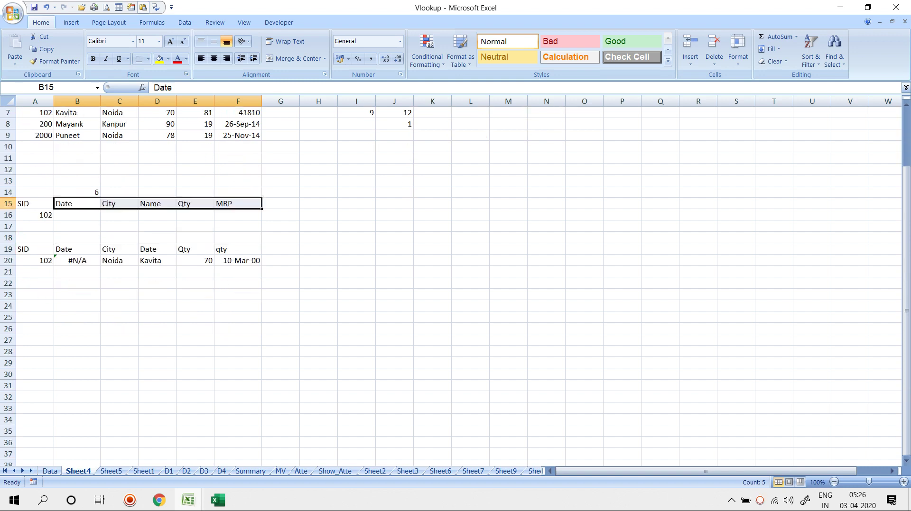
pyautogui.click(77, 192)
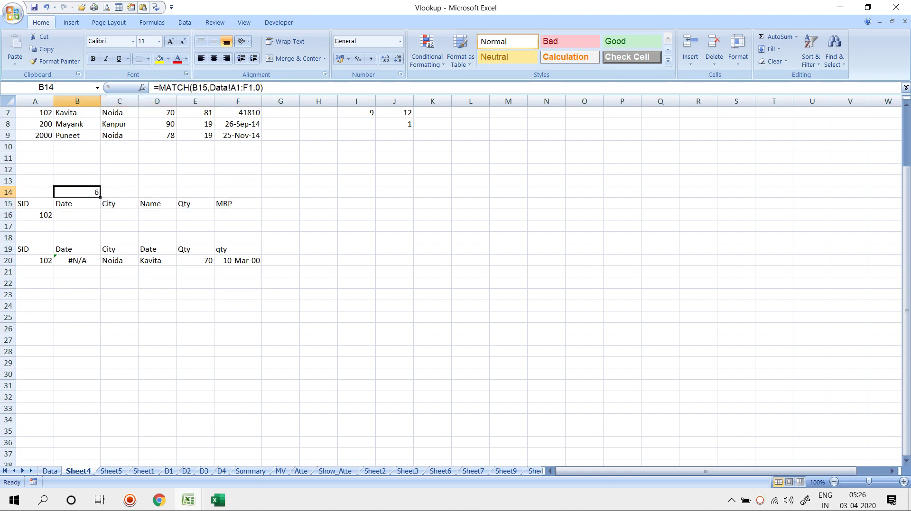
pyautogui.press('Delete')
pyautogui.write('=mat')
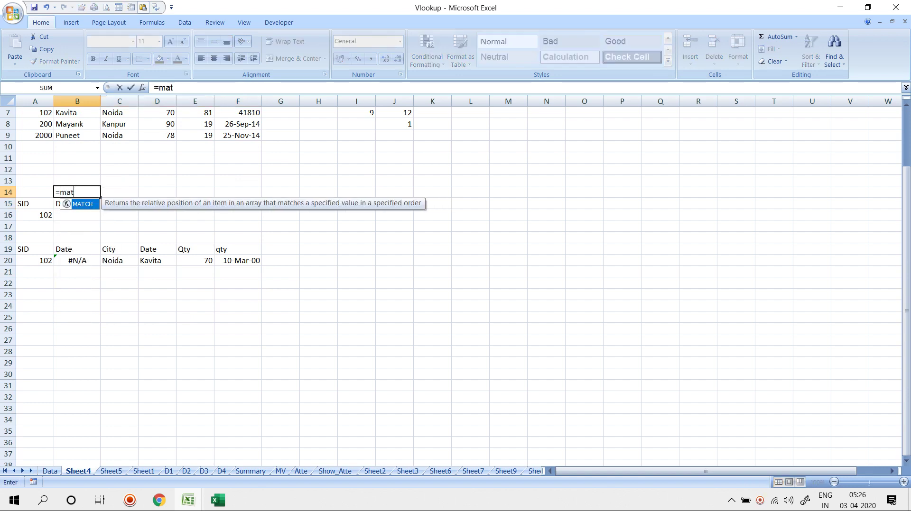
pyautogui.press('Tab')
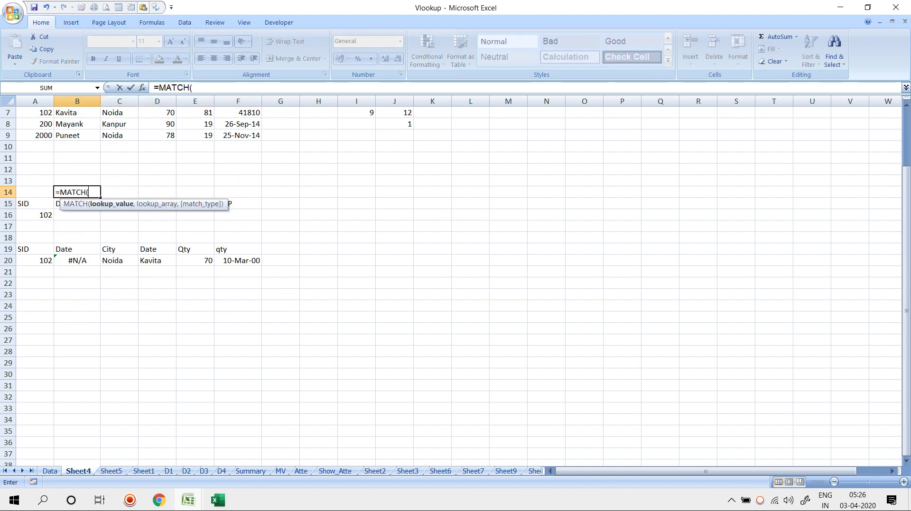
pyautogui.press('Down')
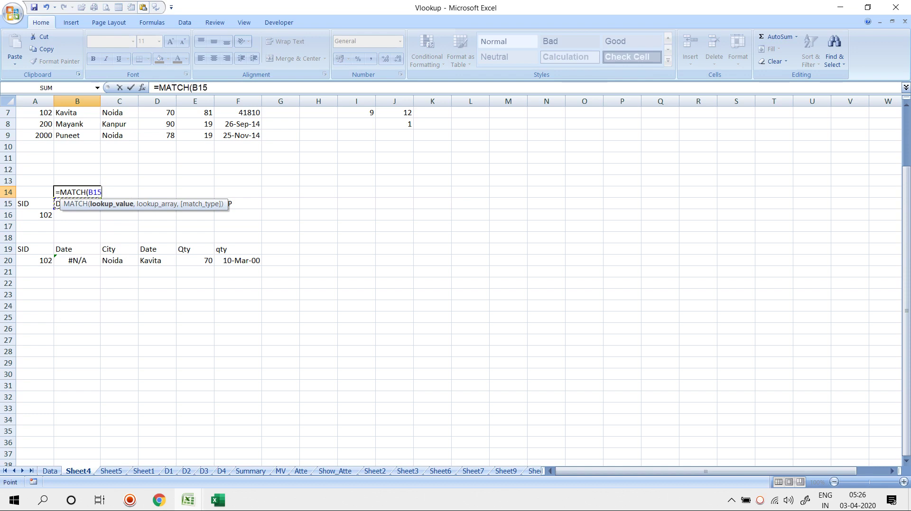
pyautogui.write(',')
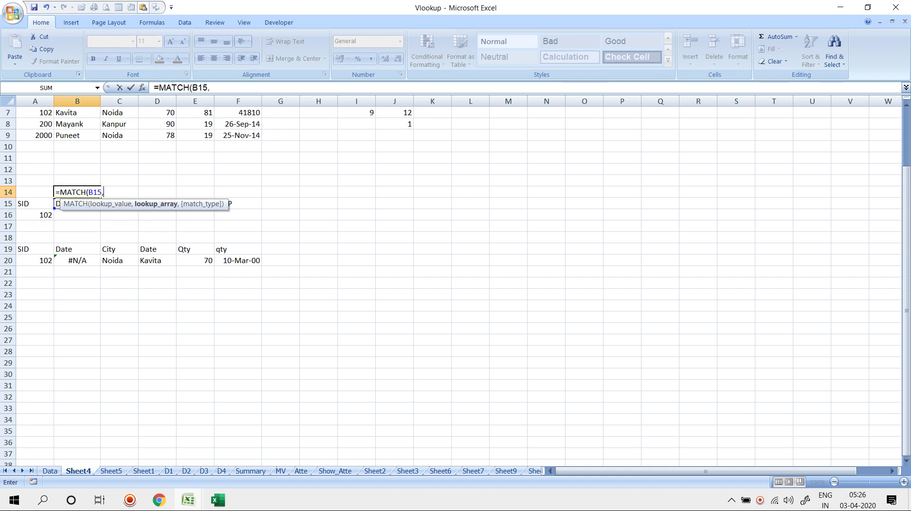
pyautogui.click(50, 471)
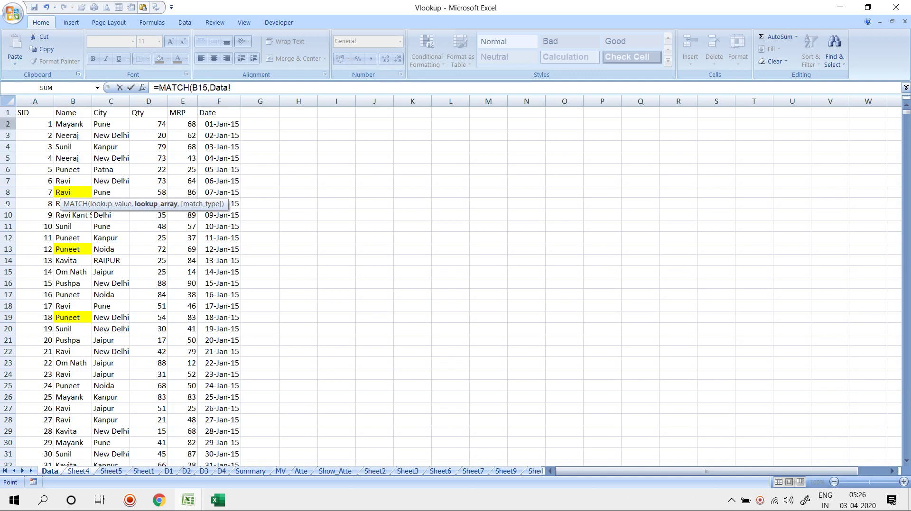
pyautogui.click(8, 113)
pyautogui.write(',')
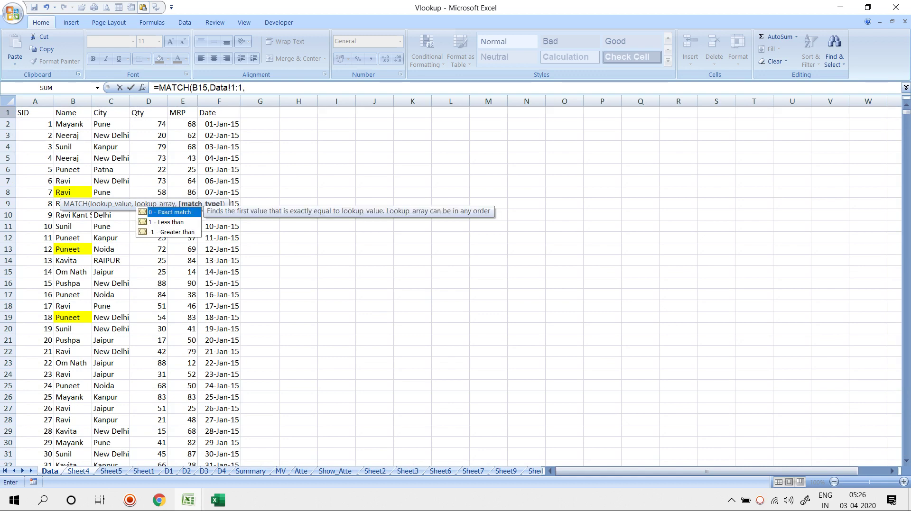
pyautogui.write('0')
pyautogui.press('Return')
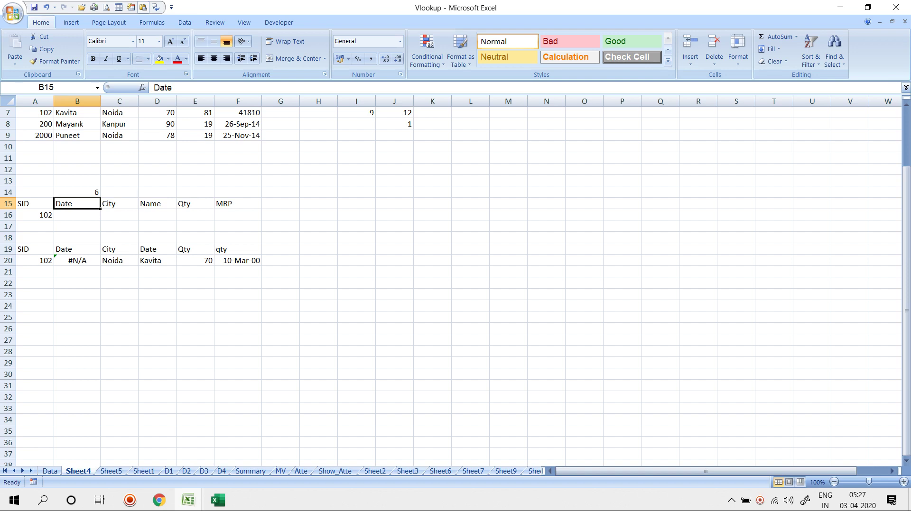
# Step: Test the MATCH formula by changing the header in B15 to name, followed by City
pyautogui.write('name')
pyautogui.press('Return')
pyautogui.press('Up')
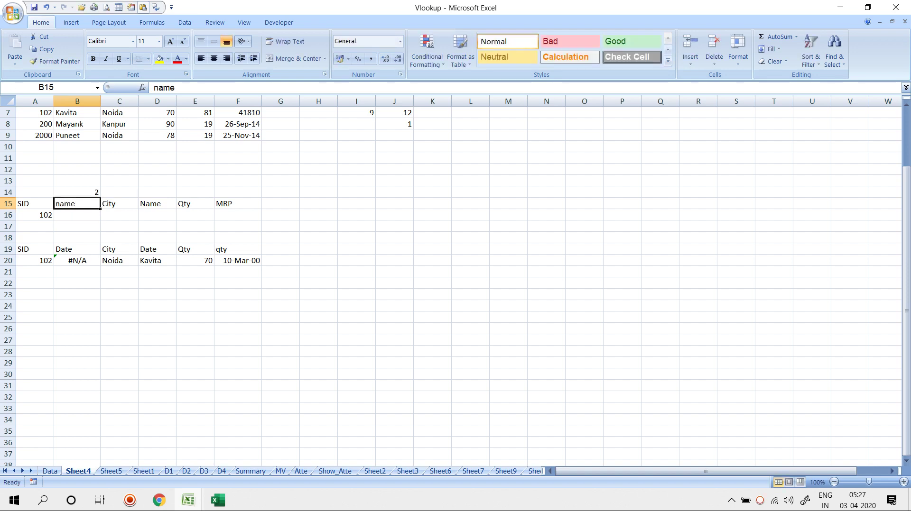
pyautogui.write('City')
pyautogui.press('BackSpace')
pyautogui.press('BackSpace')
pyautogui.press('BackSpace')
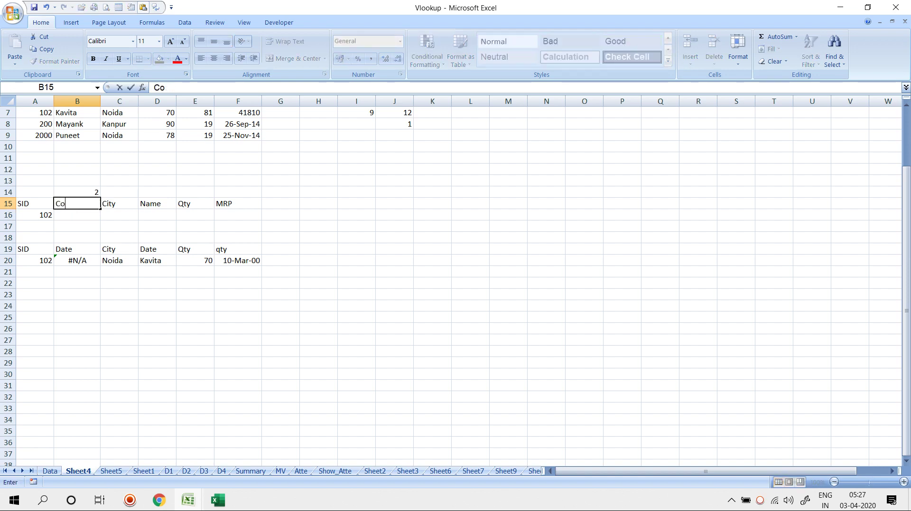
pyautogui.write('iyu')
pyautogui.press('Return')
pyautogui.press('Up')
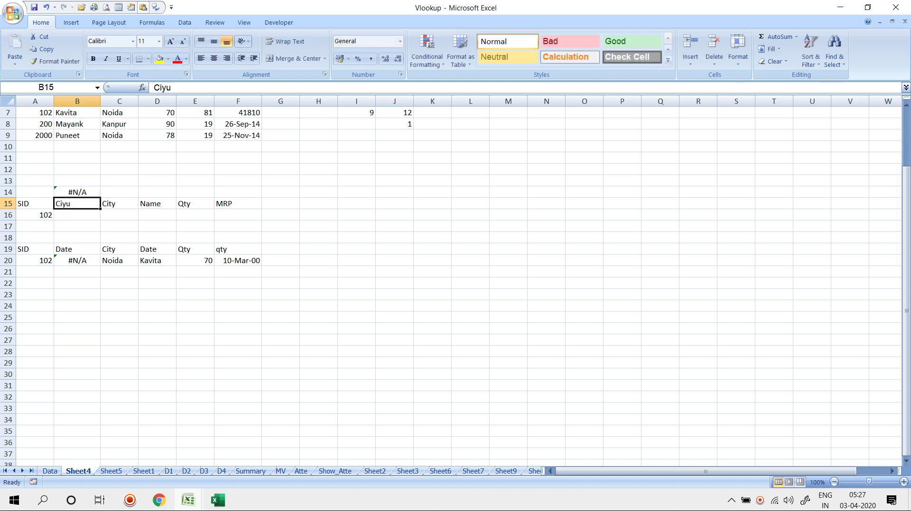
pyautogui.write('City')
pyautogui.press('Return')
pyautogui.press('Up')
# Step: Continue testing the MATCH formula by setting the B15 header in turn to qty, MRP and Name
pyautogui.write('qty')
pyautogui.press('Return')
pyautogui.press('Up')
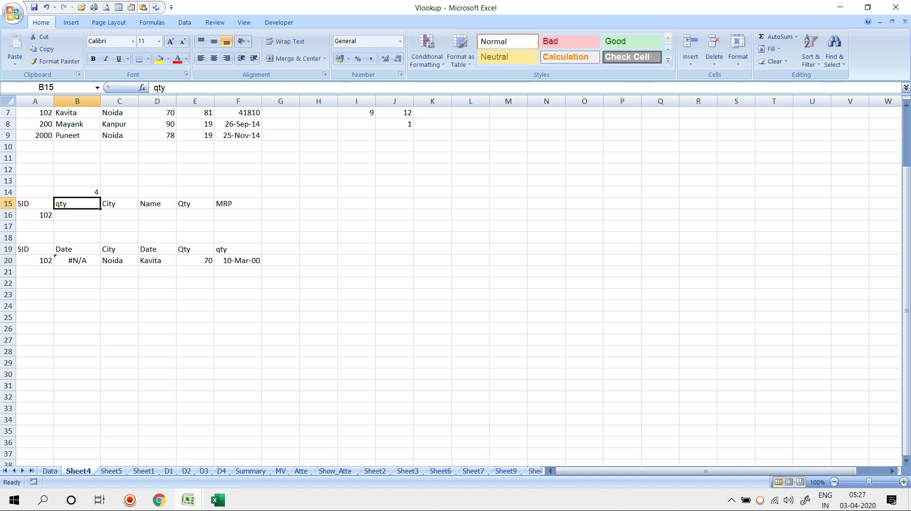
pyautogui.write('MRP')
pyautogui.press('Return')
pyautogui.press('Up')
pyautogui.write('Name')
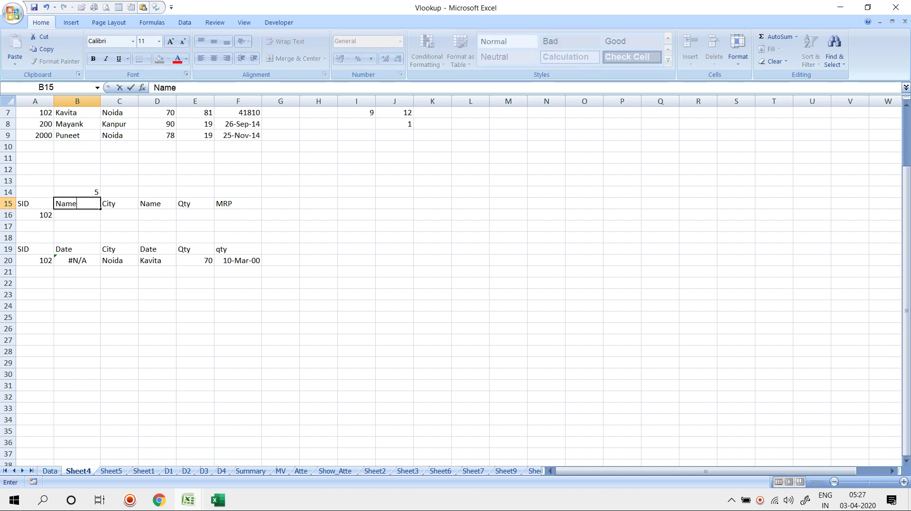
pyautogui.press('Return')
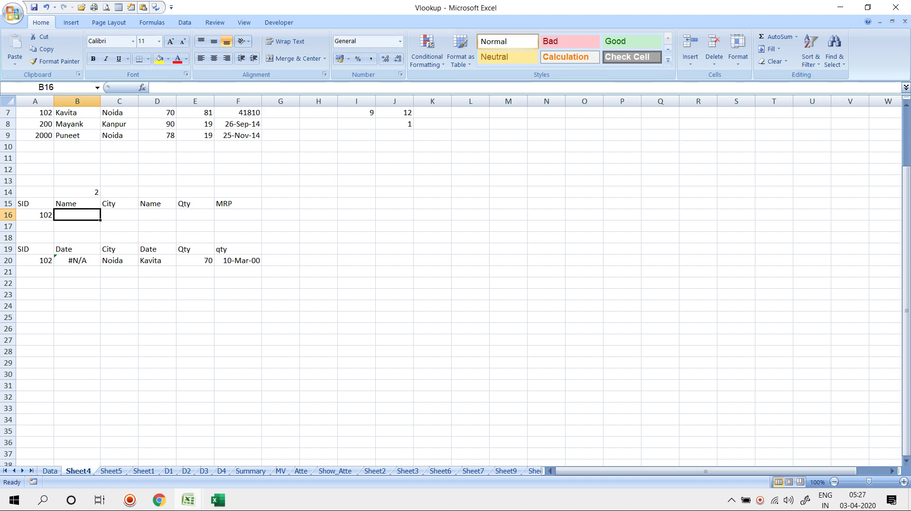
# Step: Enter =VLOOKUP(A16,data1,Sheet4!B14,0) in B16, so the column index comes from the MATCH result in B14
pyautogui.click(77, 192)
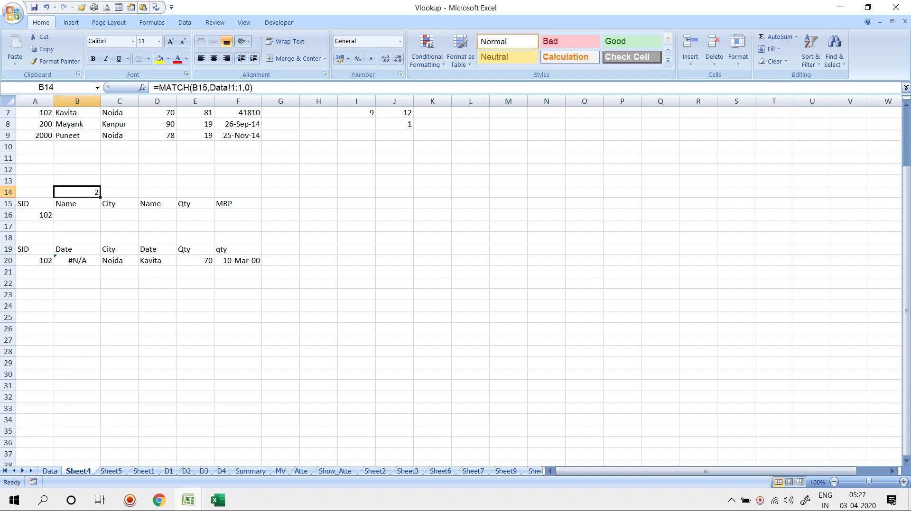
pyautogui.press('Down')
pyautogui.press('Down')
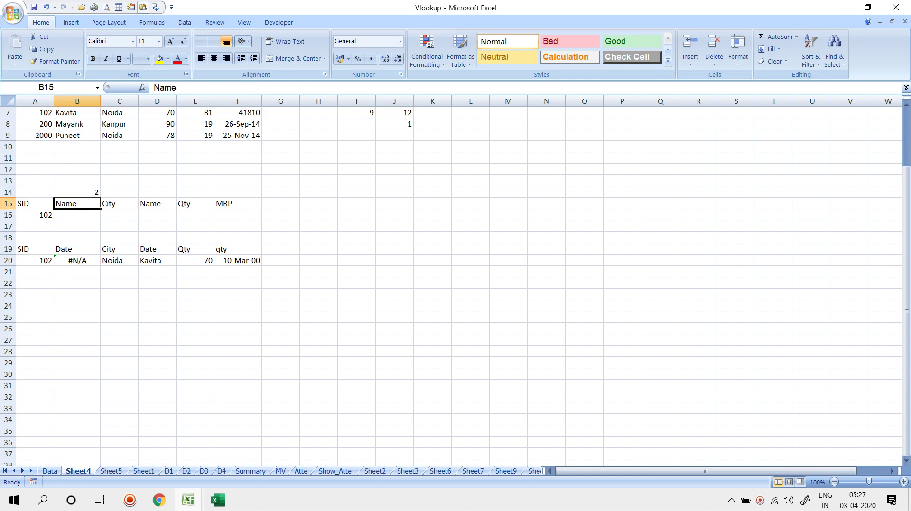
pyautogui.write('=vl')
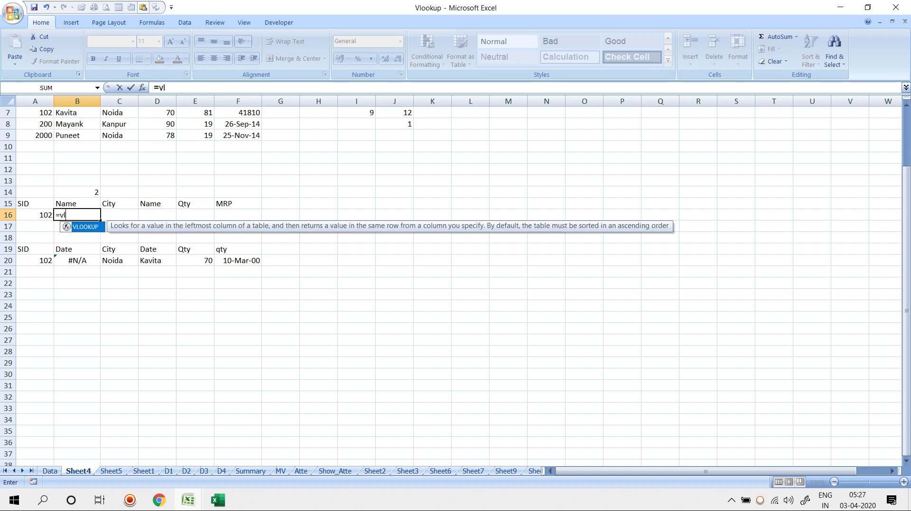
pyautogui.press('Tab')
pyautogui.press('Left')
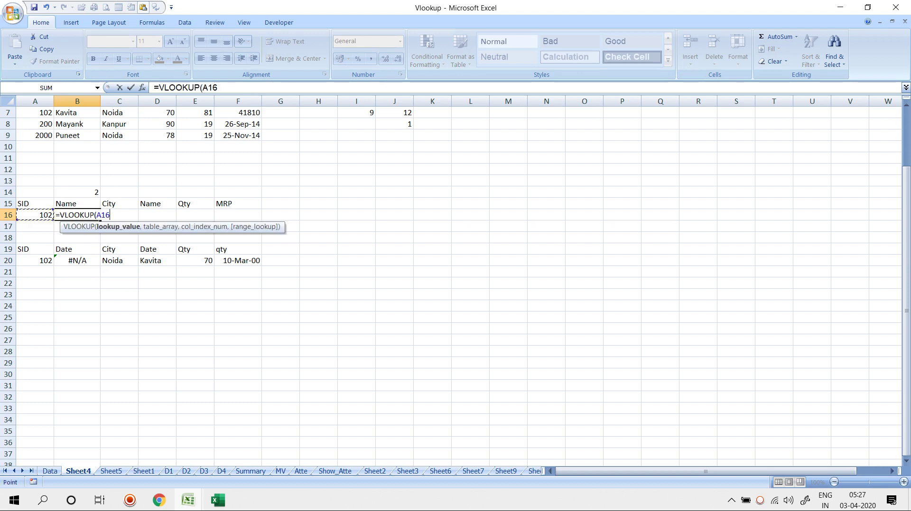
pyautogui.write(',')
pyautogui.click(50, 471)
pyautogui.moveTo(36, 101); pyautogui.dragTo(219, 101)
pyautogui.write(',')
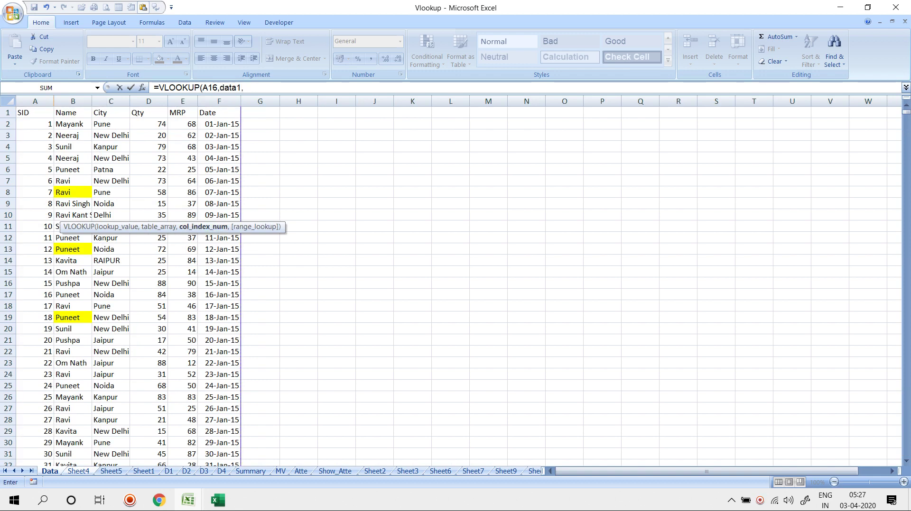
pyautogui.click(79, 472)
pyautogui.click(77, 192)
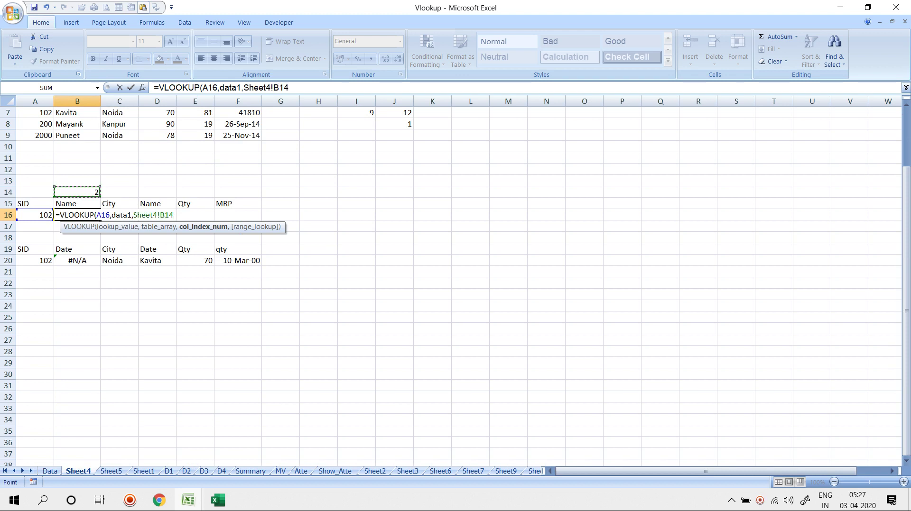
pyautogui.write(',0')
pyautogui.press('Return')
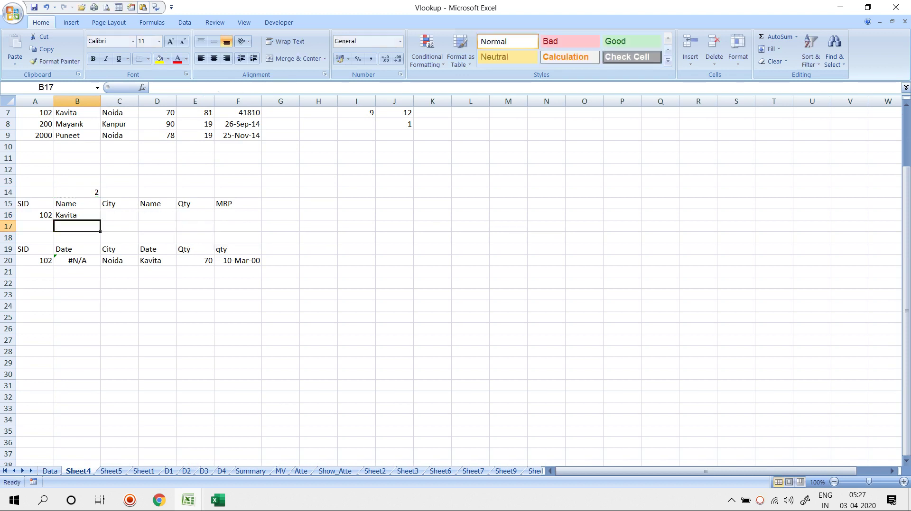
# Step: Set the header in B15 to city to test the VLOOKUP in B16
pyautogui.press('Up')
pyautogui.press('Up')
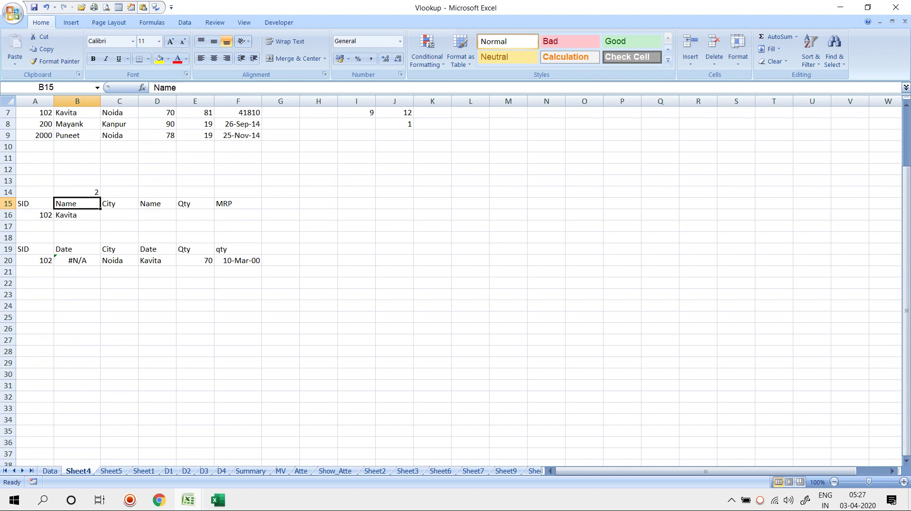
pyautogui.write('city')
pyautogui.press('Return')
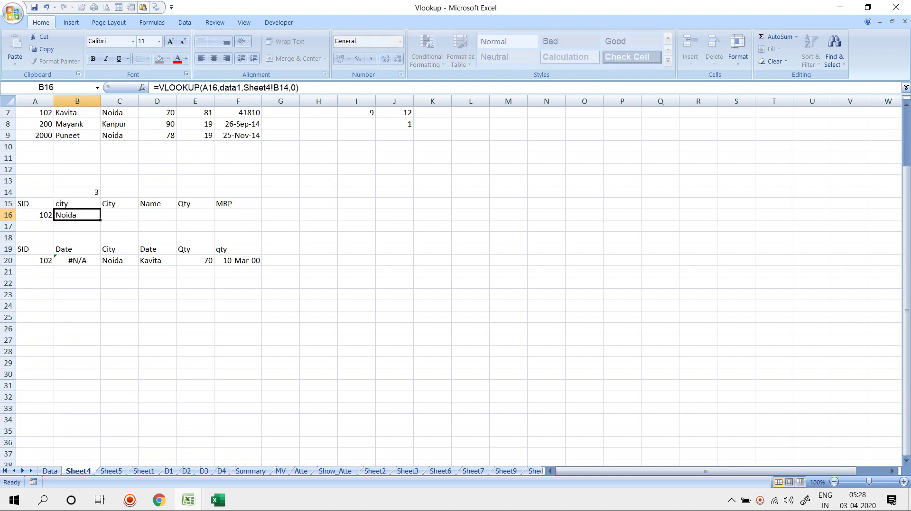
# Step: Set the header in B15 to MRP to check that the lookup follows the header
pyautogui.press('Up')
pyautogui.write(',RP')
pyautogui.press('BackSpace')
pyautogui.press('BackSpace')
pyautogui.press('BackSpace')
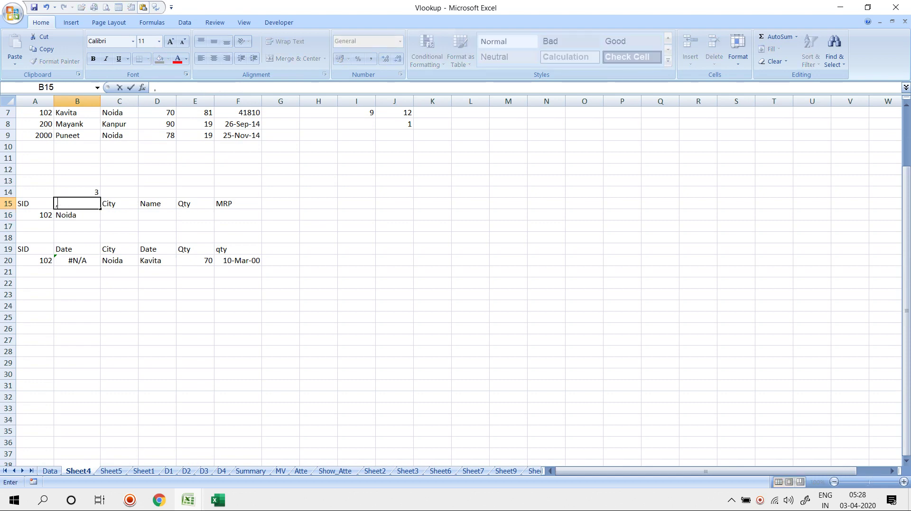
pyautogui.write('MRP')
pyautogui.press('Return')
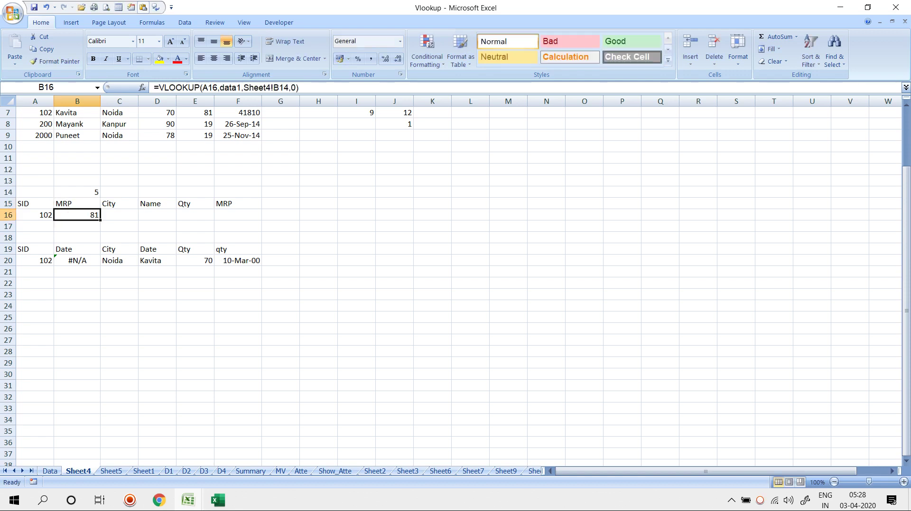
# Step: Set the header in B15 to QTY and check the MATCH in B14 against the VLOOKUP in B16
pyautogui.press('Up')
pyautogui.write('QTY')
pyautogui.press('Return')
pyautogui.press('Up')
pyautogui.press('Up')
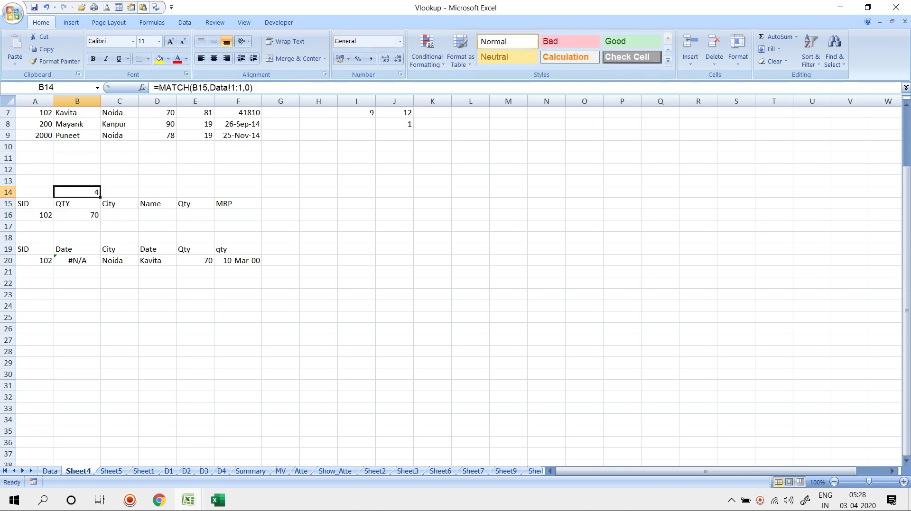
pyautogui.press('Down')
pyautogui.press('Down')
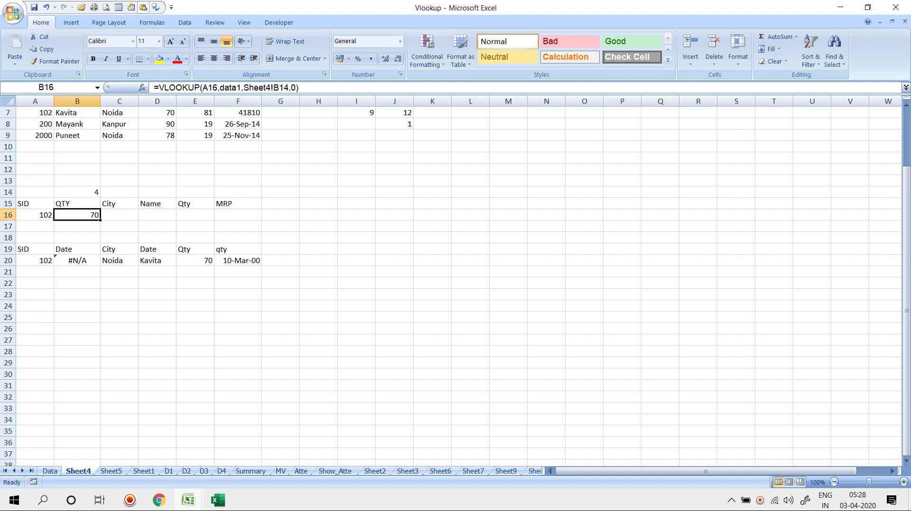
pyautogui.press('Up')
pyautogui.press('Up')
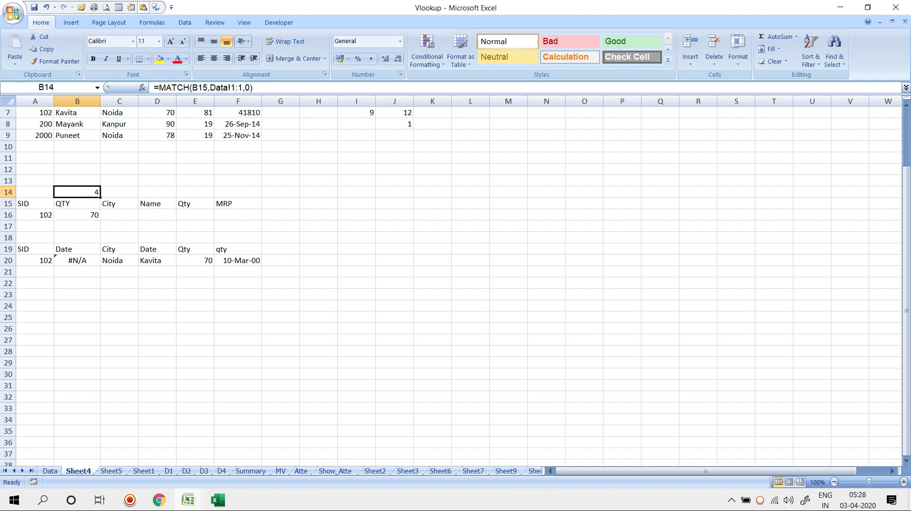
# Step: Copy the MATCH(B15,Data!1:1,0) expression, without its equals sign, out of the formula in B14
pyautogui.press('F2')
pyautogui.moveTo(142, 193); pyautogui.dragTo(60, 193)
pyautogui.rightClick(70, 189)
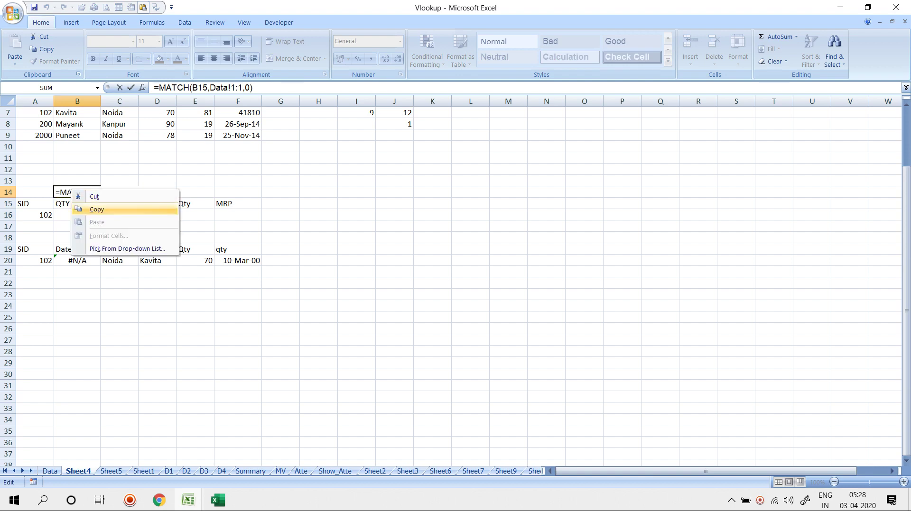
pyautogui.click(88, 209)
pyautogui.press('Escape')
# Step: Replace the Sheet4!B14 column index in B16's VLOOKUP with the copied MATCH(B15,Data!1:1,0) expression
pyautogui.press('Down')
pyautogui.press('Down')
pyautogui.press('F2')
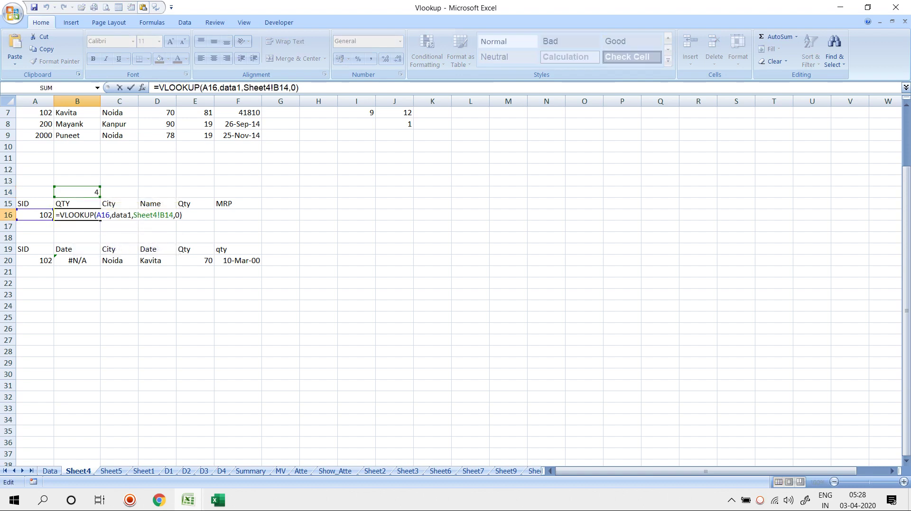
pyautogui.press('Left')
pyautogui.press('Left')
pyautogui.press('Left')
pyautogui.press('BackSpace')
pyautogui.press('BackSpace')
pyautogui.press('BackSpace')
pyautogui.press('BackSpace')
pyautogui.press('BackSpace')
pyautogui.press('BackSpace')
pyautogui.press('BackSpace')
pyautogui.press('BackSpace')
pyautogui.press('BackSpace')
pyautogui.press('BackSpace')
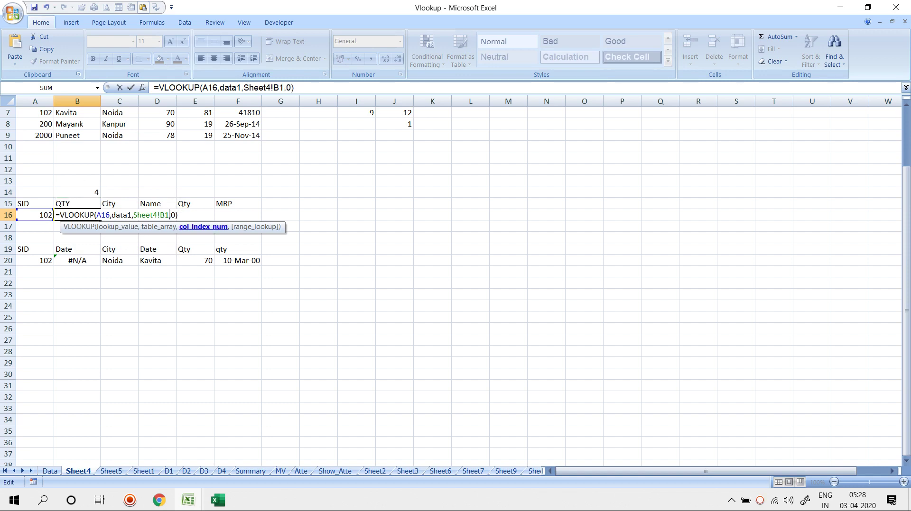
pyautogui.hotkey('ctrl', 'v')
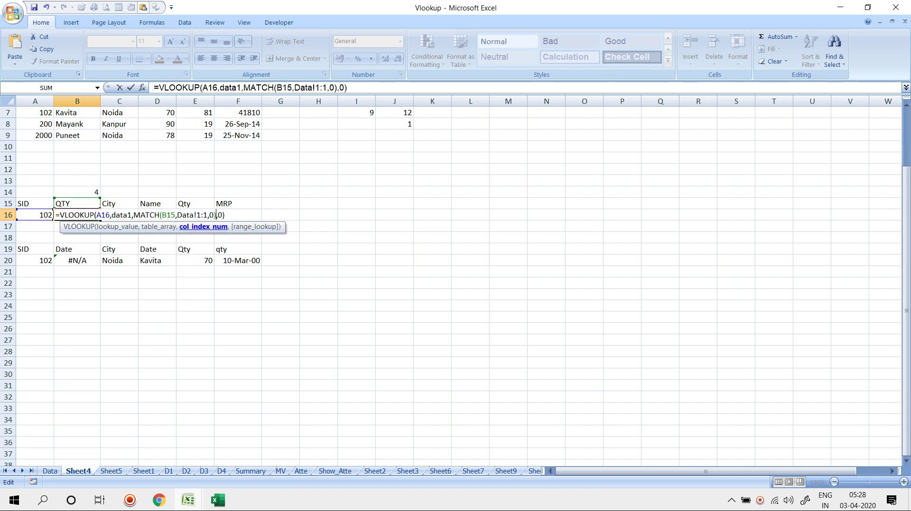
pyautogui.press('Return')
# Step: Lock the references in B16's formula so it reads =VLOOKUP($A16,data1,MATCH(B$15,Data!$1:$1,0),0)
pyautogui.press('Up')
pyautogui.press('F2')
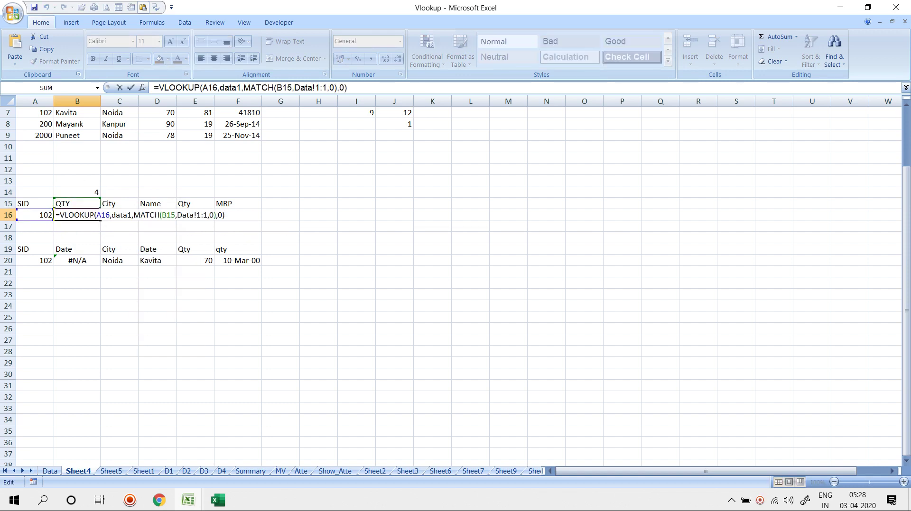
pyautogui.click(103, 215)
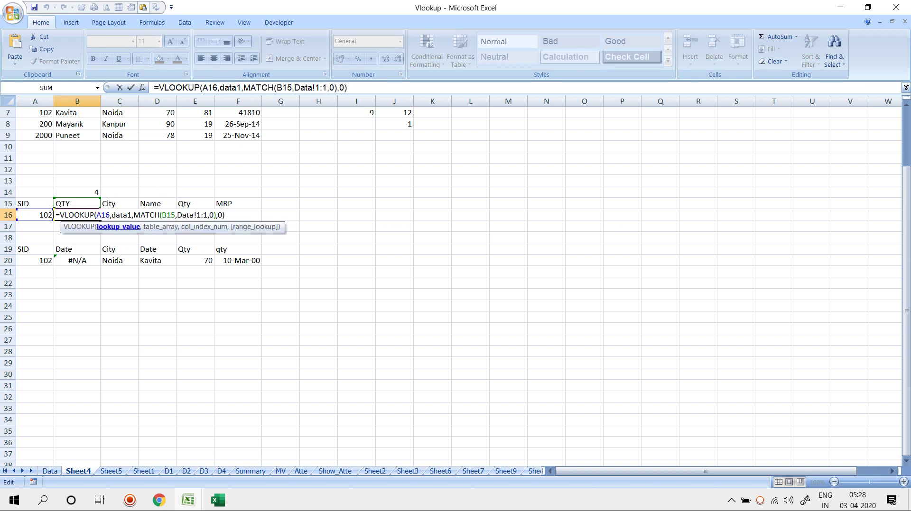
pyautogui.press('F4')
pyautogui.press('F4')
pyautogui.press('F4')
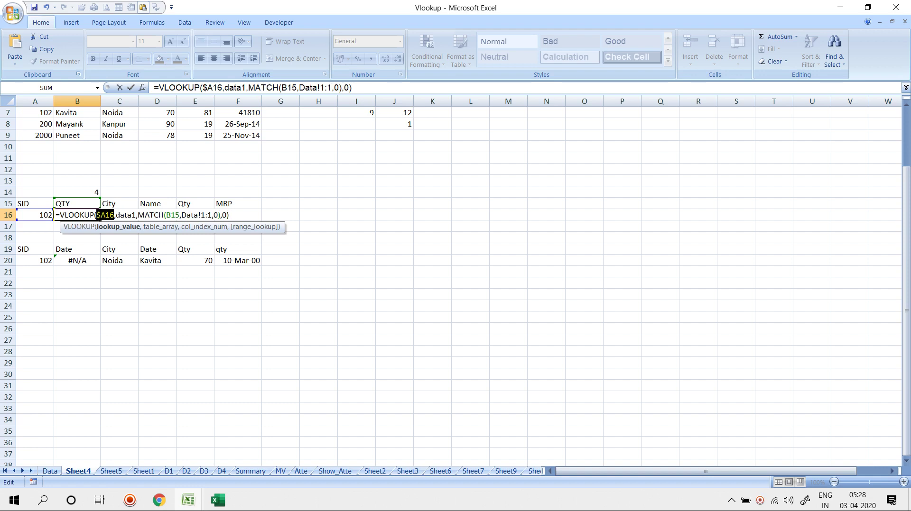
pyautogui.click(171, 215)
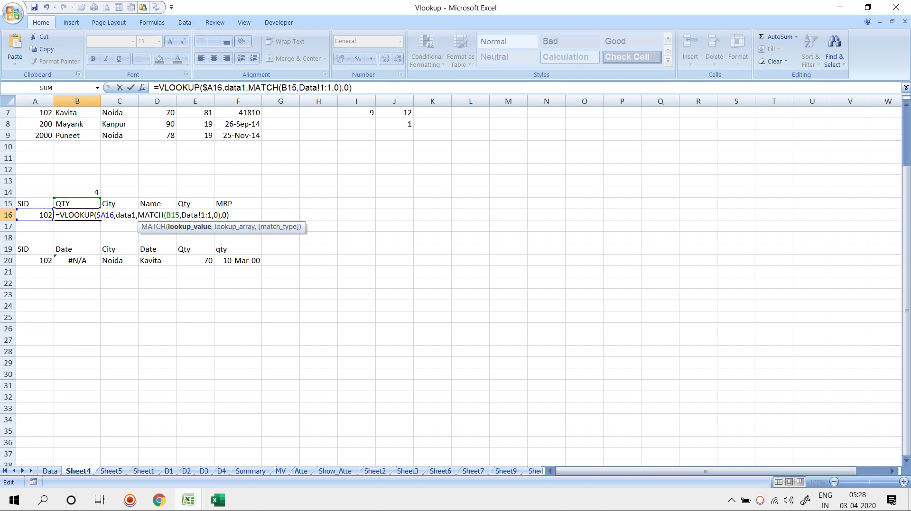
pyautogui.press('F4')
pyautogui.press('F4')
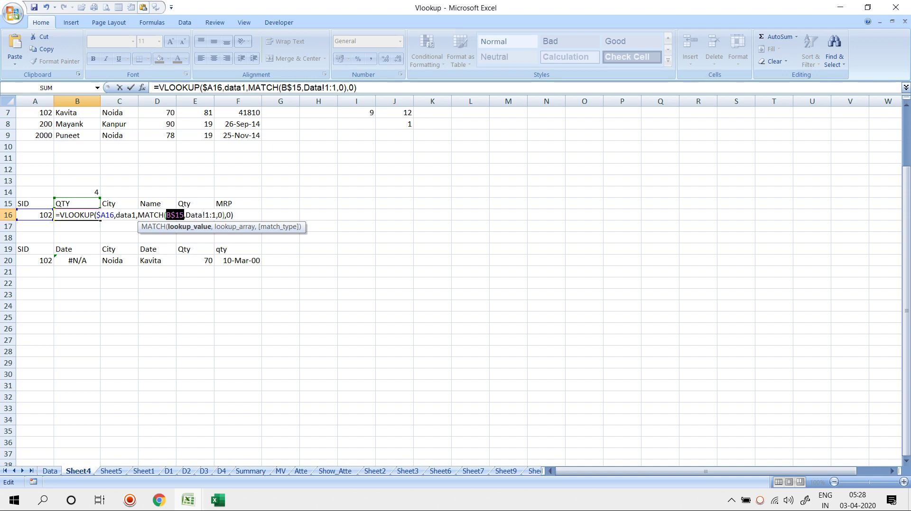
pyautogui.click(210, 216)
pyautogui.press('F4')
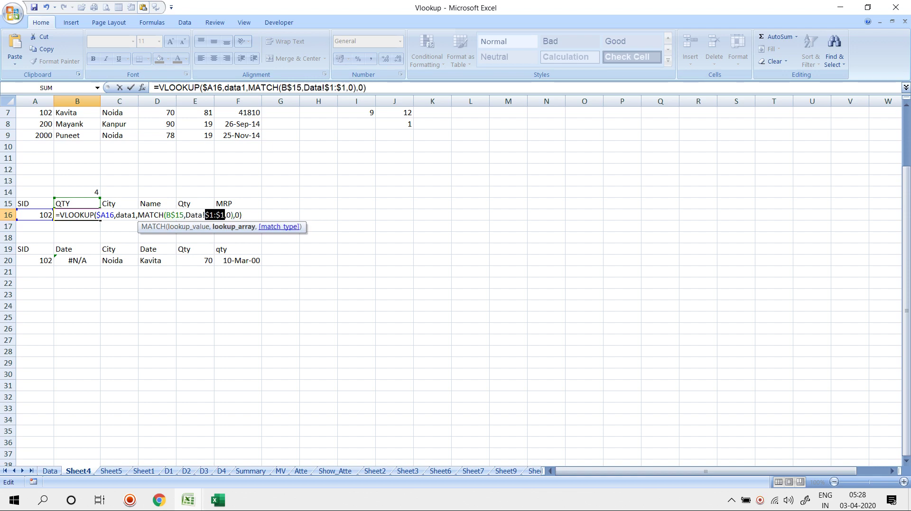
pyautogui.press('Return')
# Step: Fill the B16 lookup formula across to F16
pyautogui.press('Up')
pyautogui.hotkey('shift', 'Right')
pyautogui.hotkey('shift', 'Right')
pyautogui.hotkey('shift', 'Right')
pyautogui.hotkey('shift', 'Right')
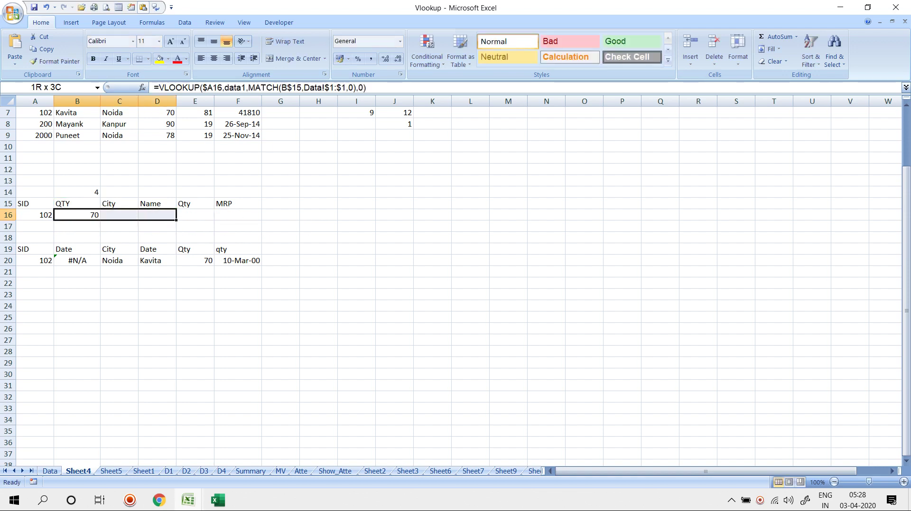
pyautogui.hotkey('ctrl', 'r')
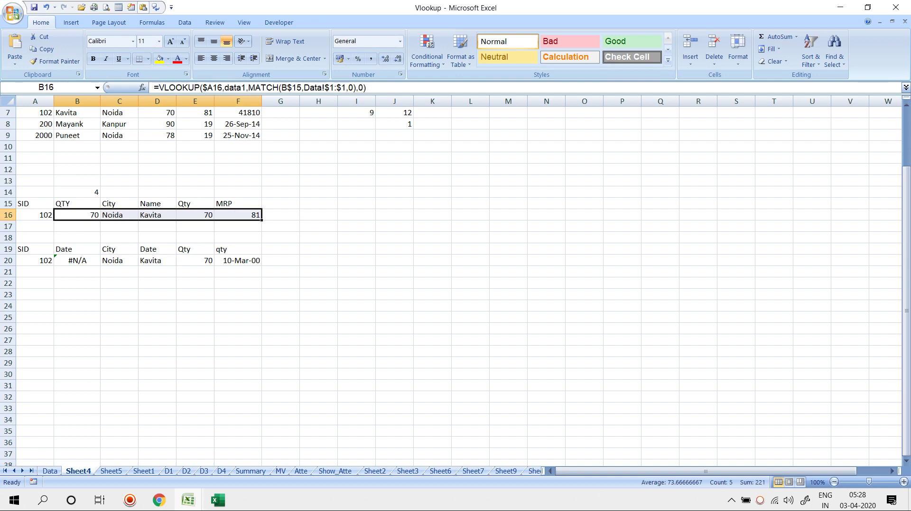
# Step: Change the headers to Name in B15, date in C15 and City in D15 to test the filled lookups
pyautogui.press('Up')
pyautogui.write('Name')
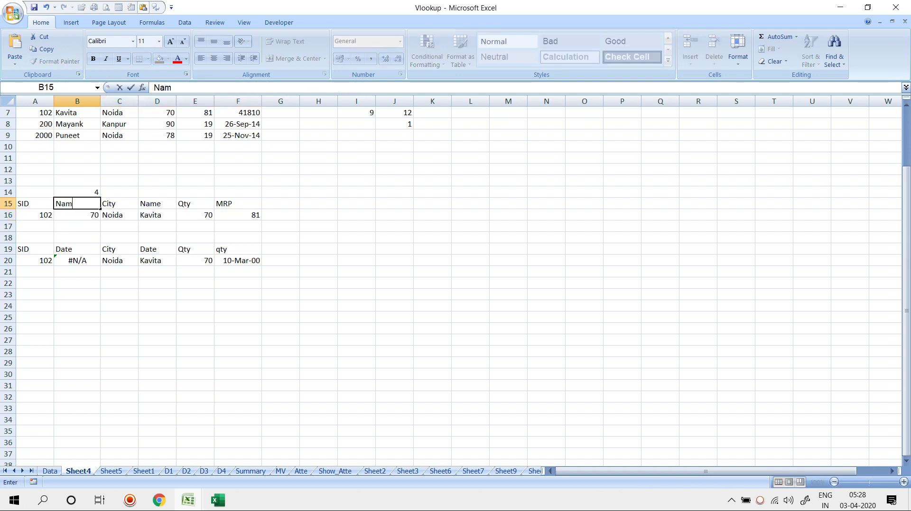
pyautogui.press('Return')
pyautogui.press('Up')
pyautogui.press('Right')
pyautogui.write('date')
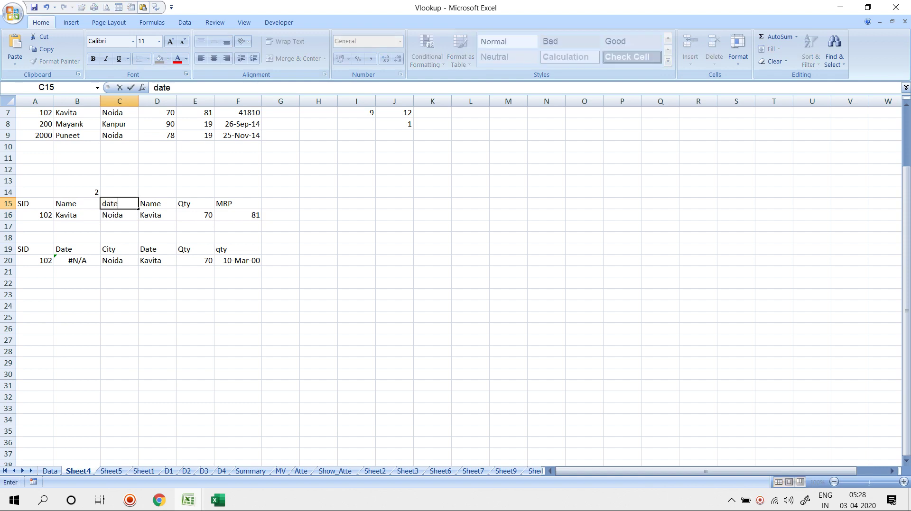
pyautogui.press('Return')
pyautogui.press('Up')
pyautogui.press('Right')
pyautogui.write('City')
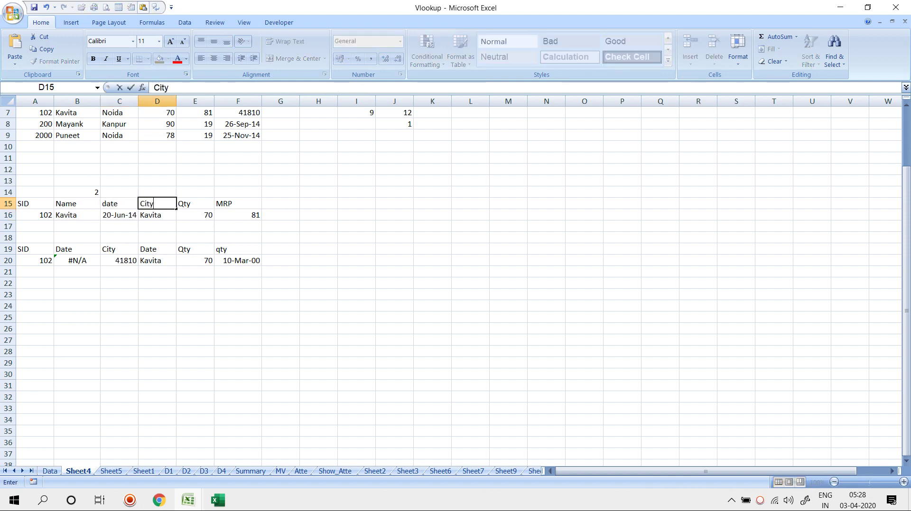
pyautogui.press('Return')
# Step: Change the headers to Mrp in E15 and Qty in F15 to finish testing the row
pyautogui.press('Up')
pyautogui.press('Right')
pyautogui.write('Mrp')
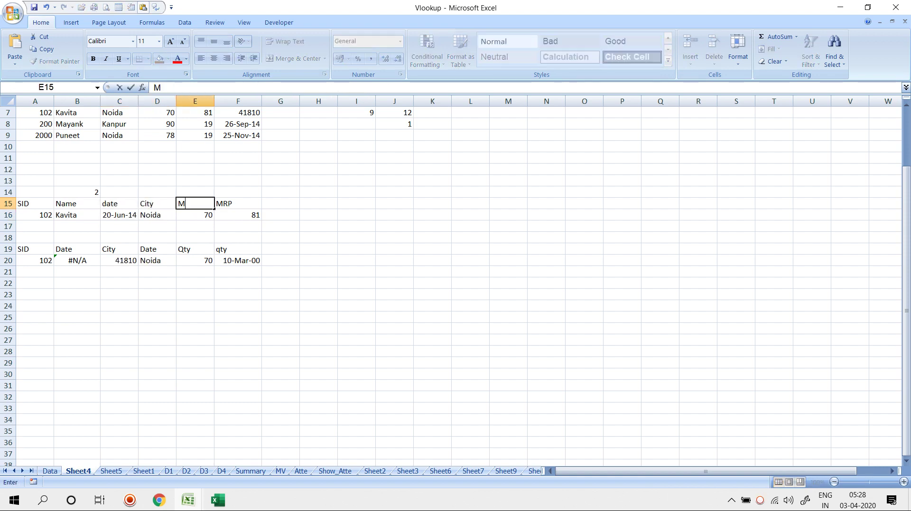
pyautogui.press('Return')
pyautogui.press('Up')
pyautogui.press('Right')
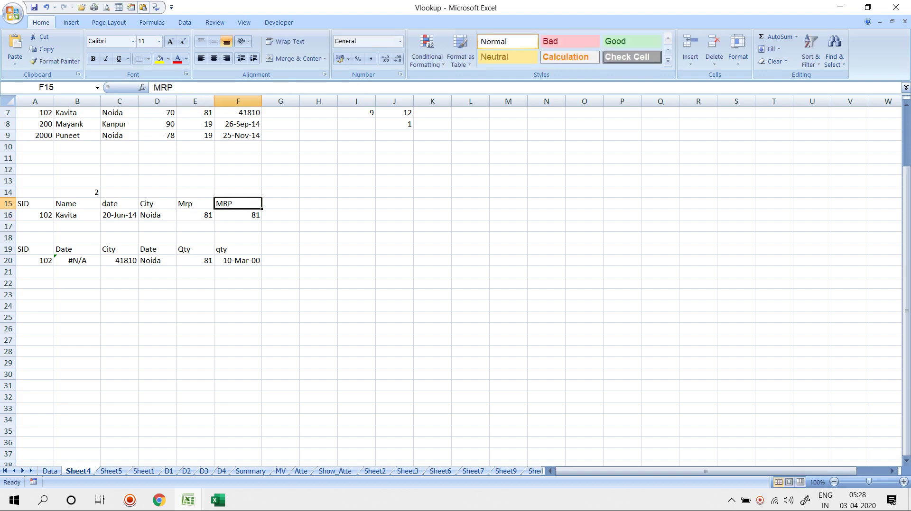
pyautogui.write('Qty')
pyautogui.press('Return')
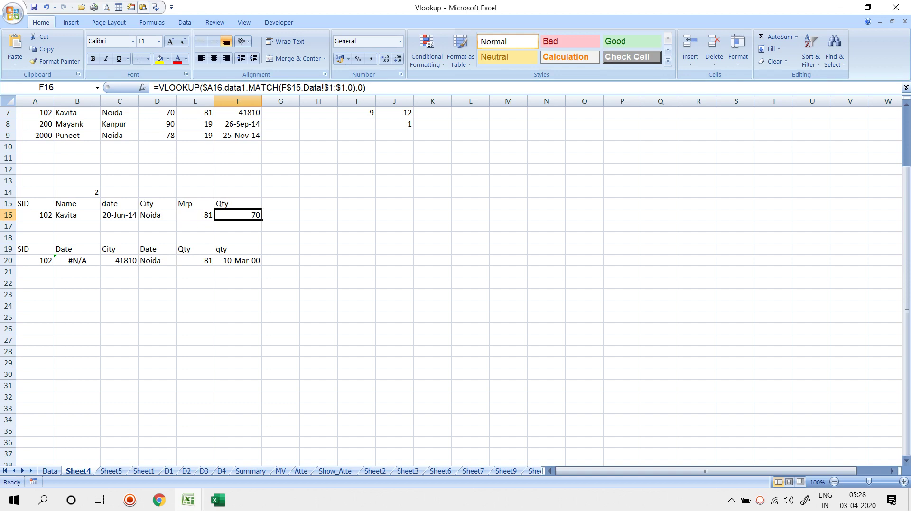
# Step: On Sheet5, clear the old results in C14:D14 and the old lookup block in B17:C19
pyautogui.hotkey('ctrl', 'pagedown')
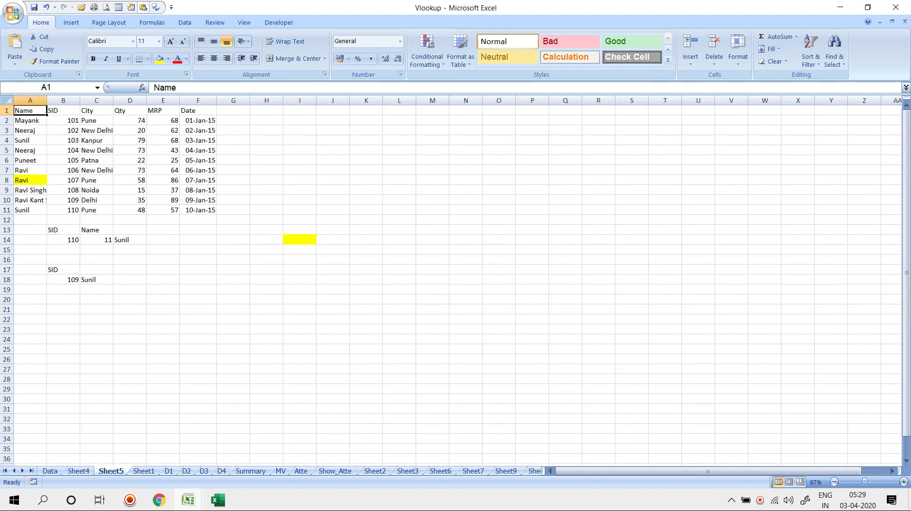
pyautogui.scroll(3, 451, 280)
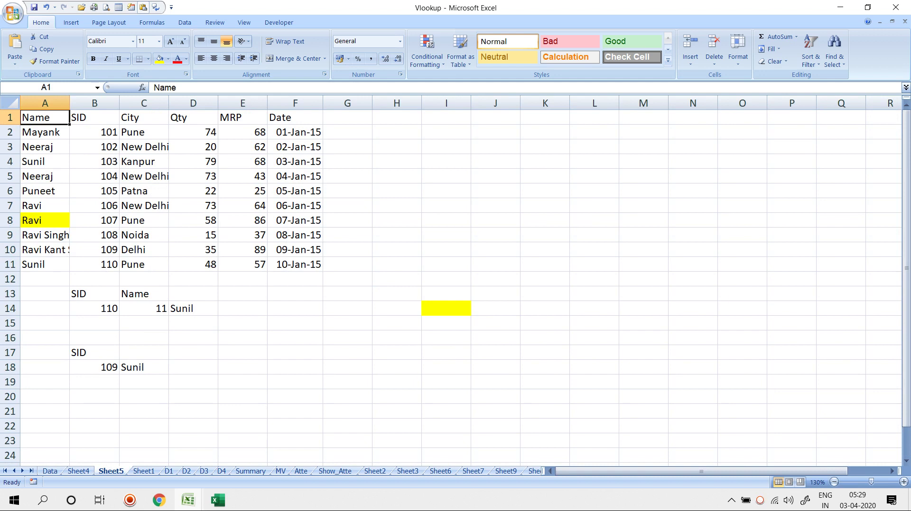
pyautogui.click(95, 309)
pyautogui.press('Right')
pyautogui.hotkey('shift', 'Right')
pyautogui.press('Delete')
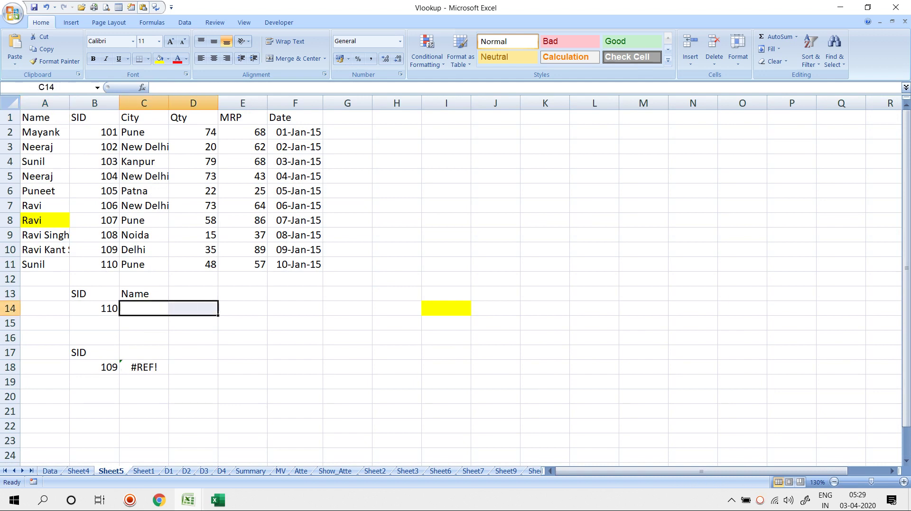
pyautogui.moveTo(94, 353); pyautogui.dragTo(144, 382)
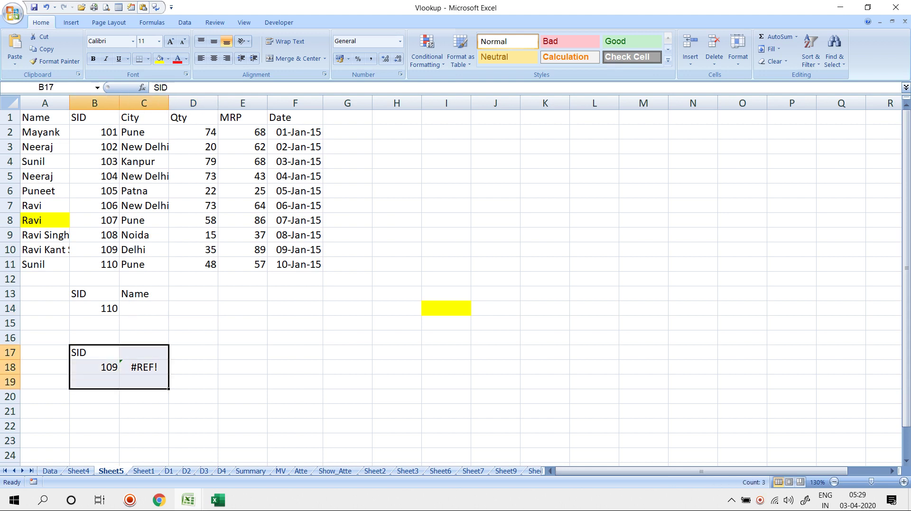
pyautogui.press('Delete')
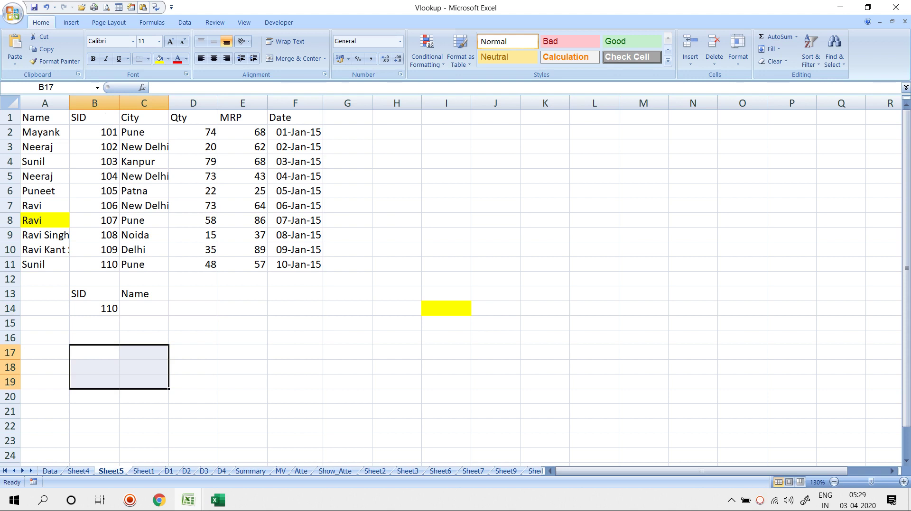
# Step: Enter =INDEX(A1:F11,11,1) in C14 to return the name for SID 110 from the table above
pyautogui.moveTo(95, 118); pyautogui.dragTo(347, 265)
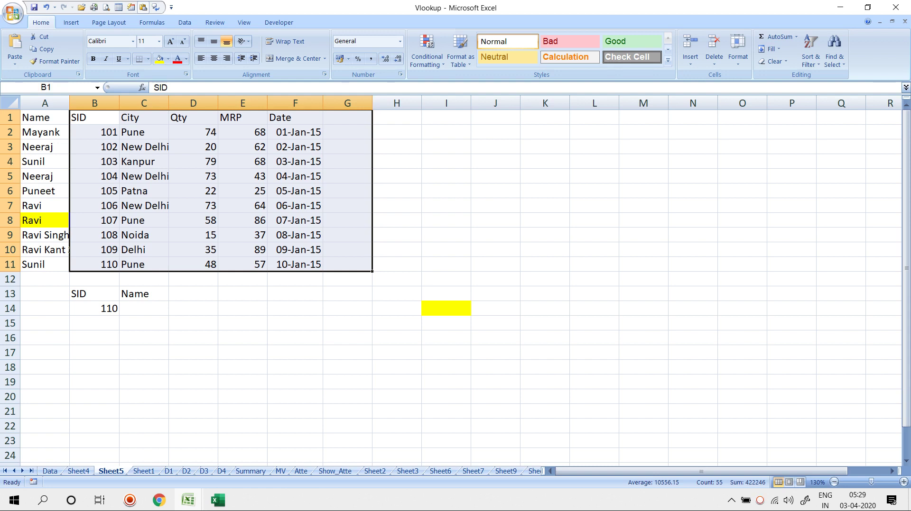
pyautogui.click(94, 118)
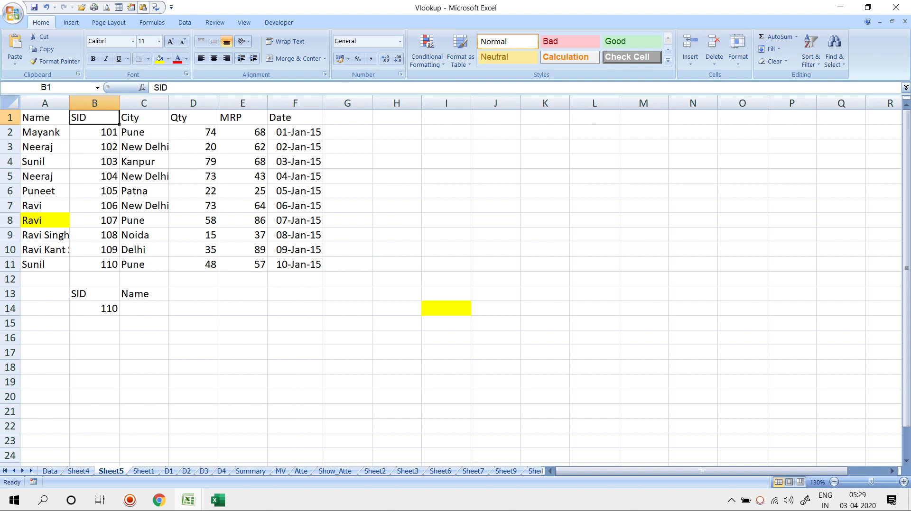
pyautogui.click(144, 309)
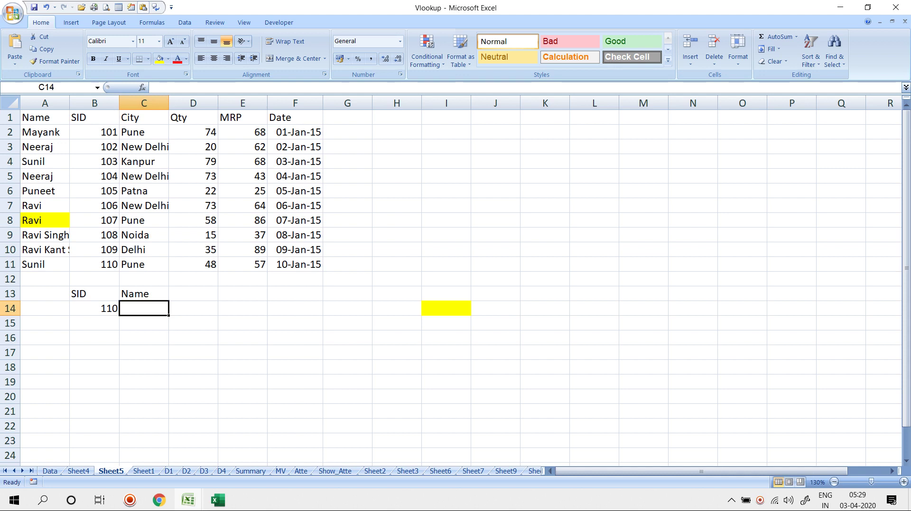
pyautogui.write('=')
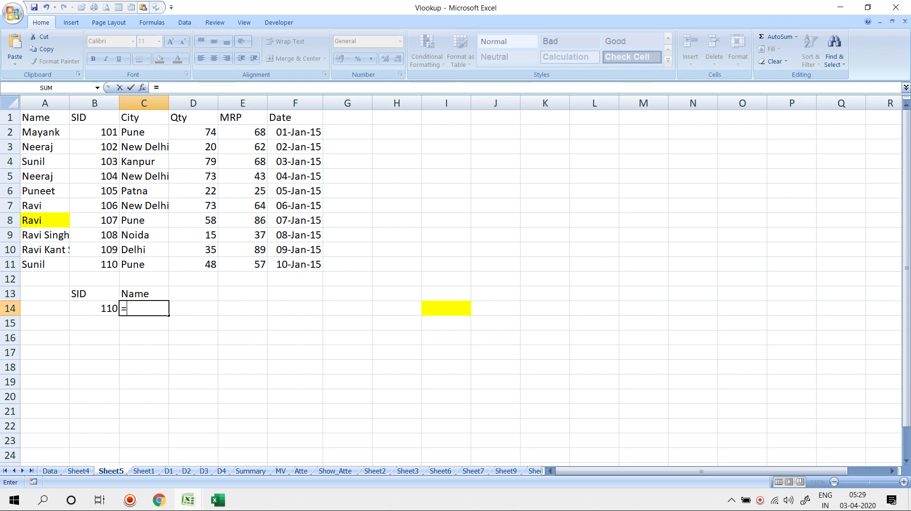
pyautogui.write('ind')
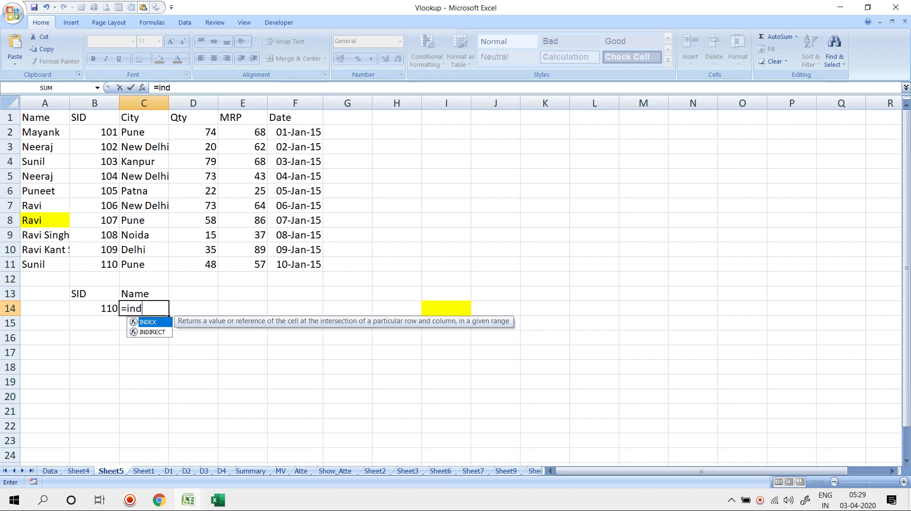
pyautogui.press('Tab')
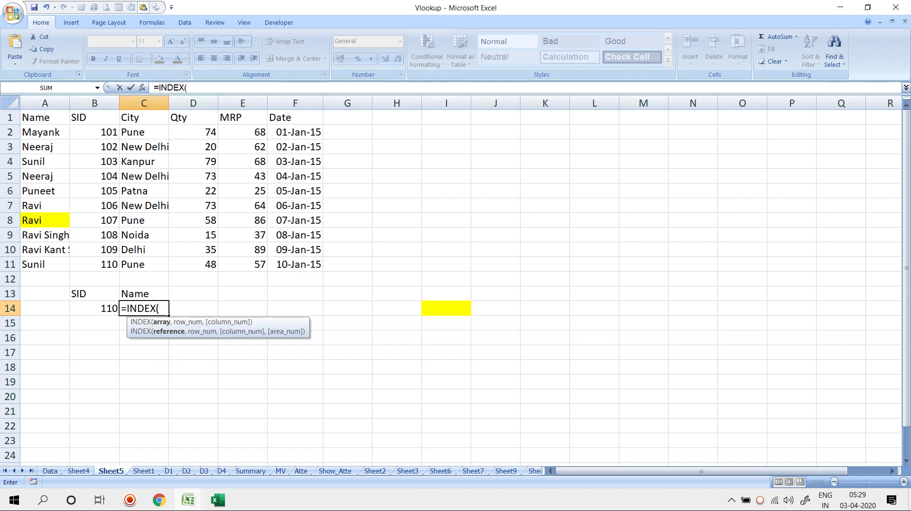
pyautogui.moveTo(45, 118); pyautogui.dragTo(303, 265)
pyautogui.write(',')
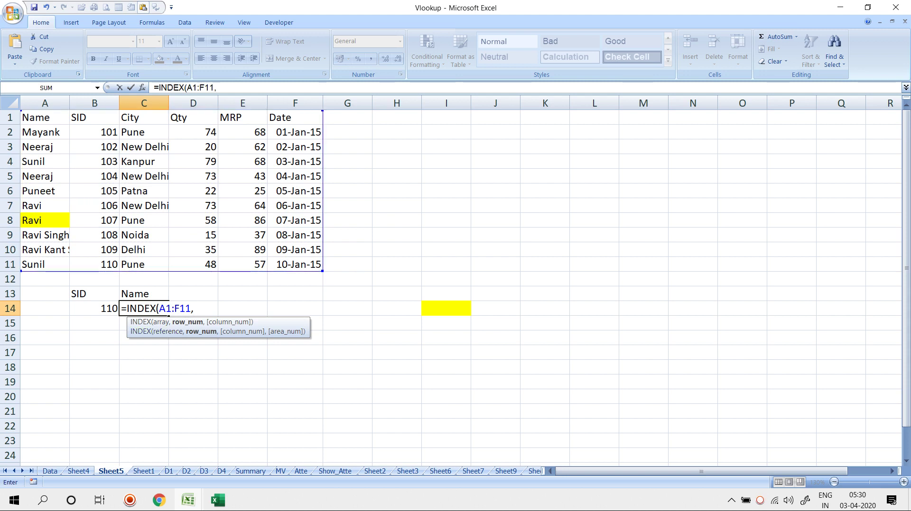
pyautogui.write('11,')
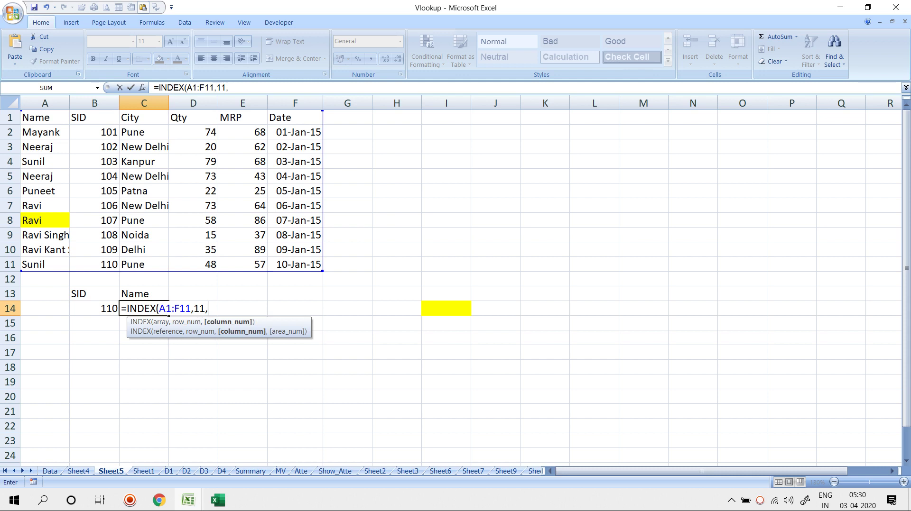
pyautogui.write('1')
pyautogui.press('Return')
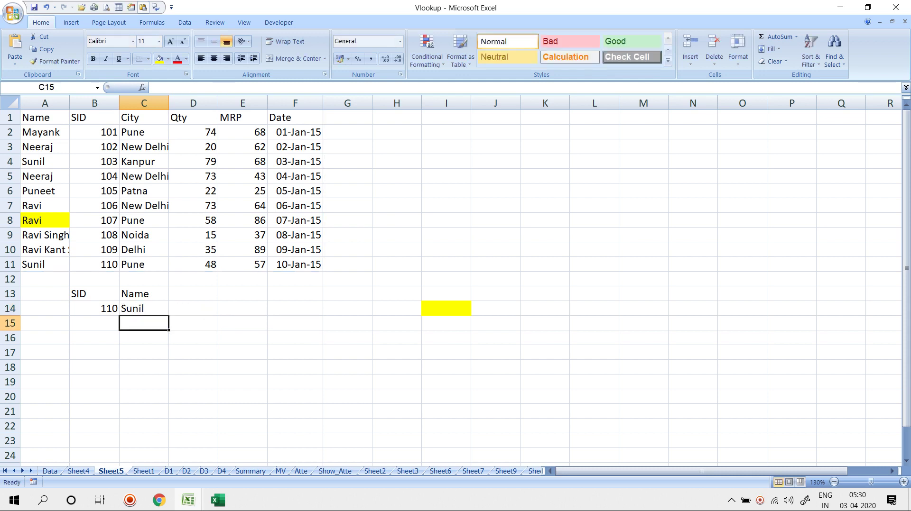
pyautogui.press('Up')
pyautogui.press('F2')
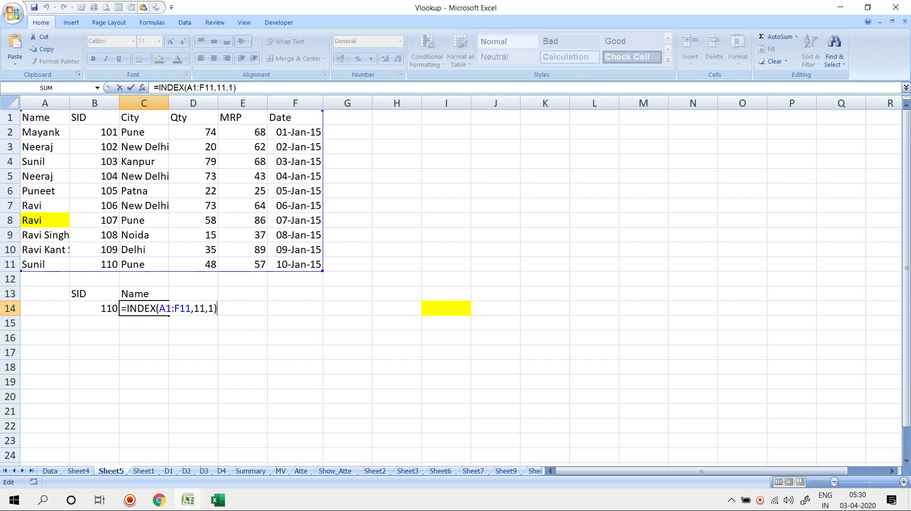
pyautogui.press('Escape')
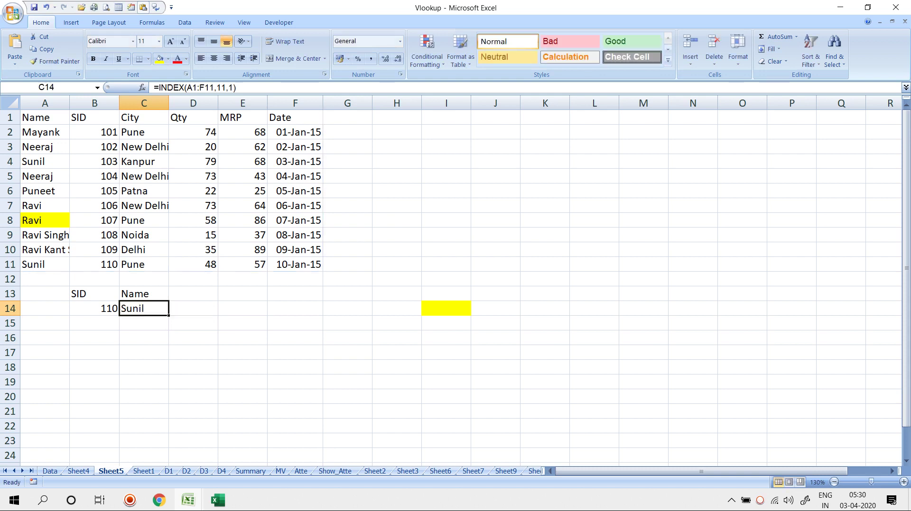
# Step: Enter =MATCH(B14,B:B,0) in B15 to find the row position of the SID
pyautogui.press('Down')
pyautogui.press('Left')
pyautogui.write('=mat')
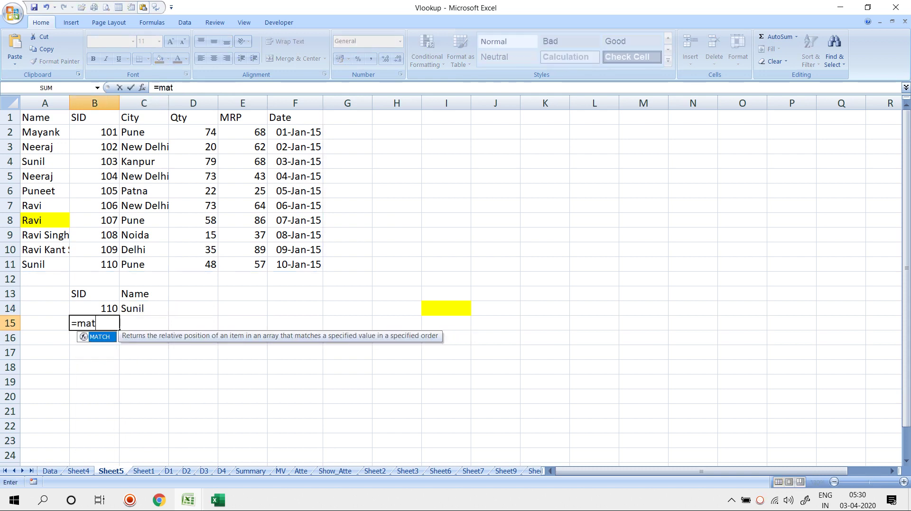
pyautogui.press('Tab')
pyautogui.press('Up')
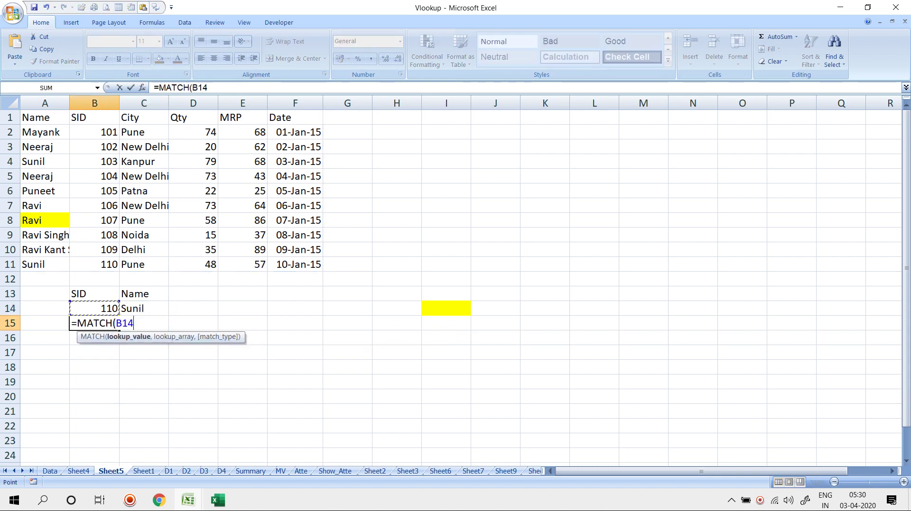
pyautogui.write(',')
pyautogui.hotkey('ctrl', 'space')
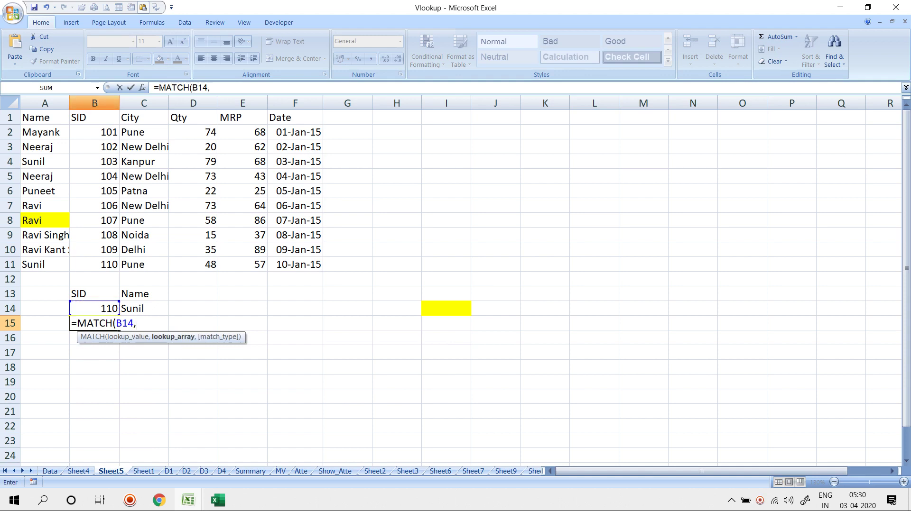
pyautogui.write(',0')
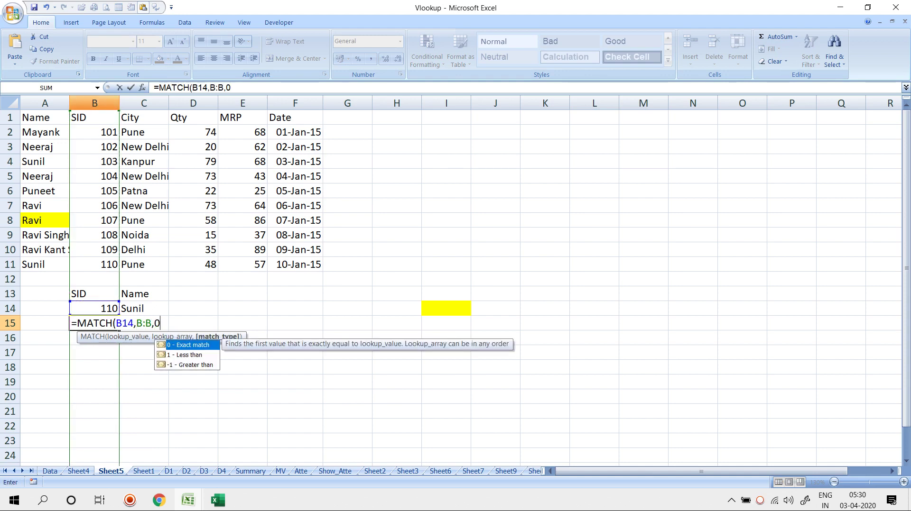
pyautogui.press('Return')
pyautogui.press('Up')
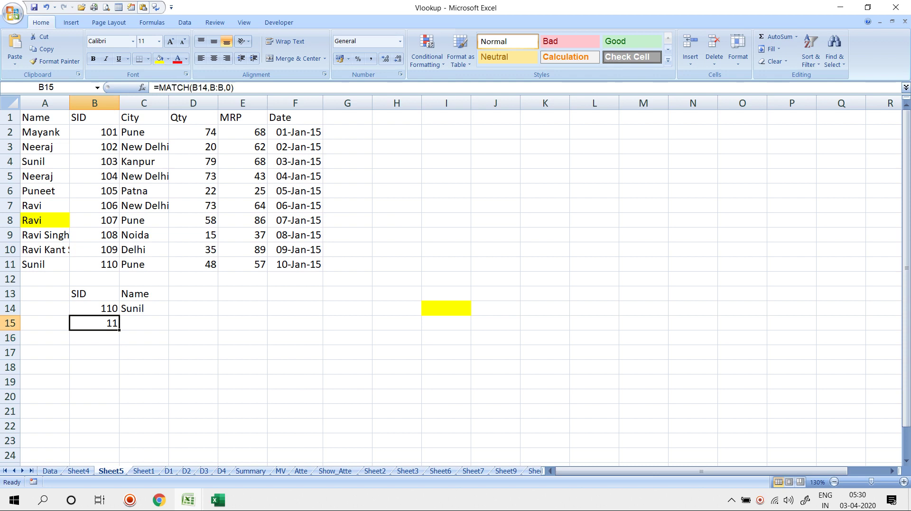
# Step: Copy the MATCH(B14,B:B,0) expression, without its equals sign, from the formula in B15
pyautogui.press('F2')
pyautogui.hotkey('shift', 'Left')
pyautogui.hotkey('shift', 'Left')
pyautogui.hotkey('shift', 'Left')
pyautogui.hotkey('shift', 'Left')
pyautogui.hotkey('shift', 'Left')
pyautogui.hotkey('shift', 'Left')
pyautogui.hotkey('shift', 'Left')
pyautogui.hotkey('shift', 'Left')
pyautogui.hotkey('shift', 'Left')
pyautogui.hotkey('shift', 'Left')
pyautogui.hotkey('shift', 'Left')
pyautogui.hotkey('shift', 'Left')
pyautogui.hotkey('shift', 'Left')
pyautogui.hotkey('shift', 'Left')
pyautogui.hotkey('shift', 'Left')
pyautogui.hotkey('shift', 'Left')
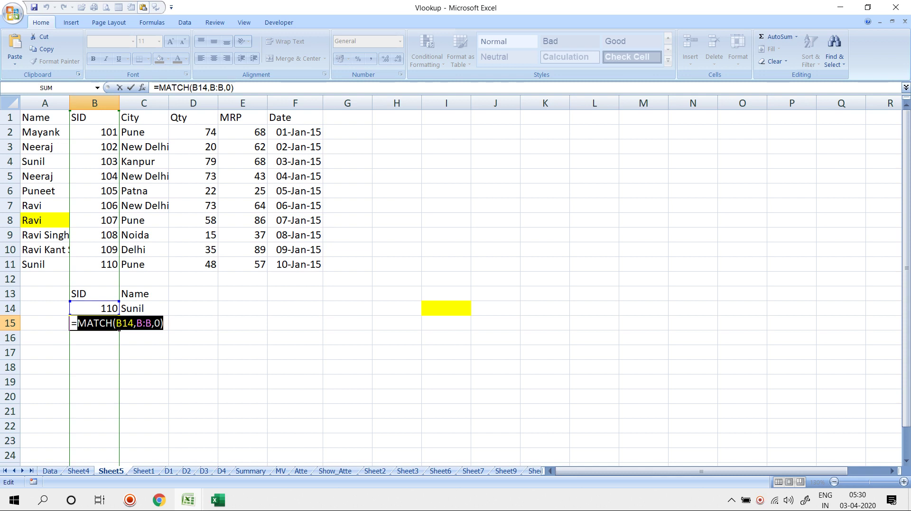
pyautogui.rightClick(117, 326)
pyautogui.click(131, 341)
pyautogui.press('Escape')
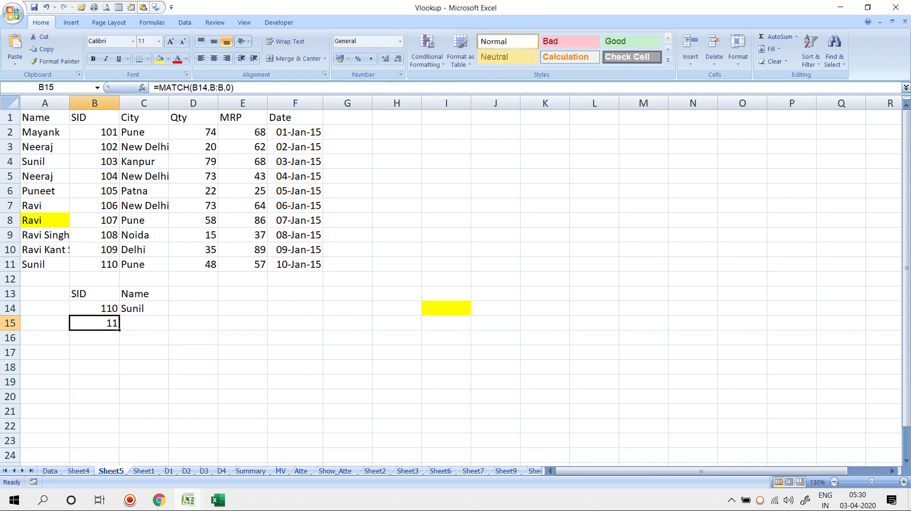
# Step: Replace the row number 11 in the C14 INDEX formula with the copied MATCH(B14,B:B,0)
pyautogui.doubleClick(143, 309)
pyautogui.click(206, 309)
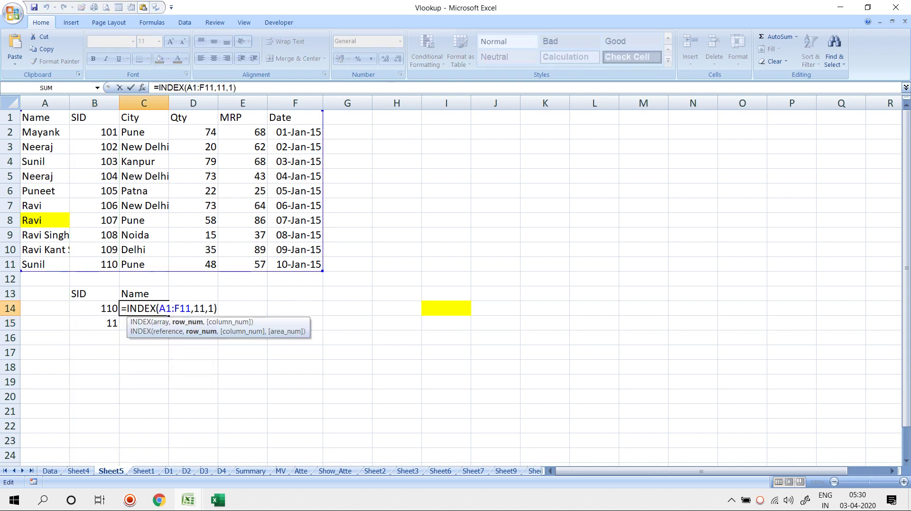
pyautogui.press('BackSpace')
pyautogui.press('BackSpace')
pyautogui.hotkey('ctrl', 'v')
pyautogui.press('Return')
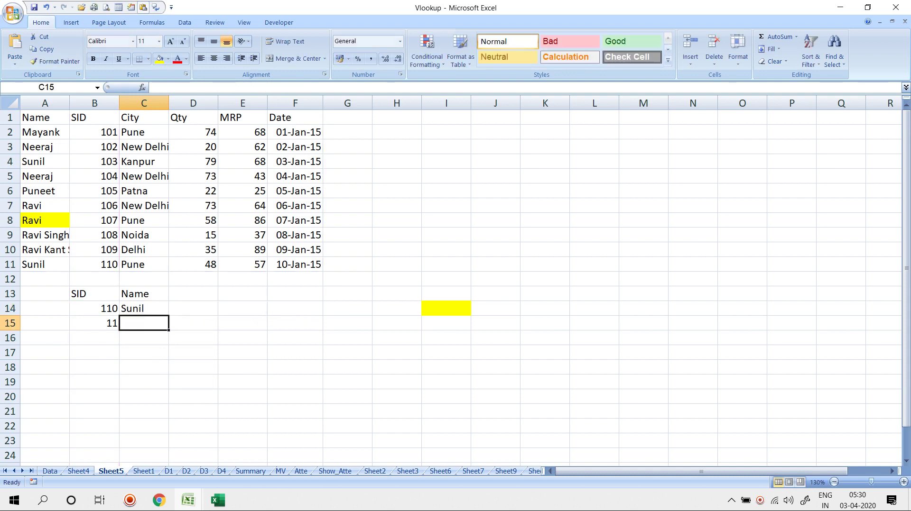
# Step: Clear the helper MATCH formula in B15 and change the header in C13 to city
pyautogui.press('Left')
pyautogui.press('Delete')
pyautogui.press('Up')
pyautogui.press('Up')
pyautogui.press('Right')
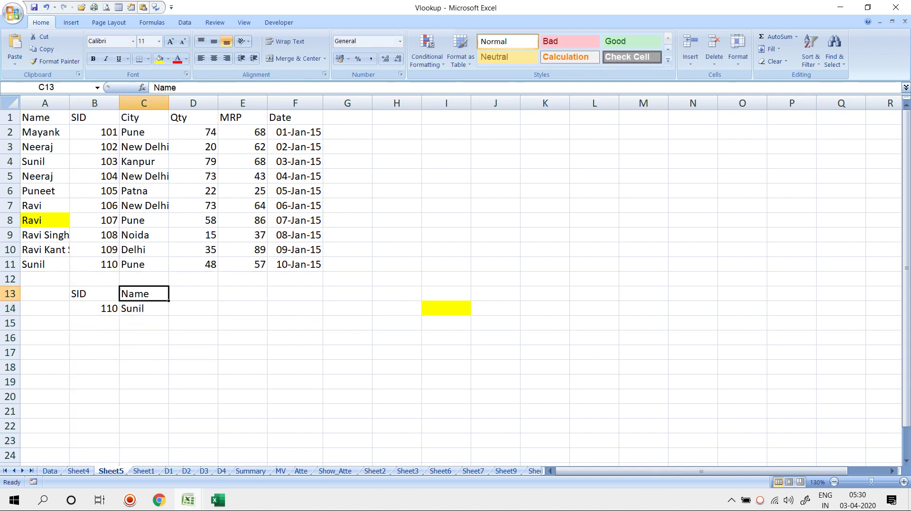
pyautogui.write('city')
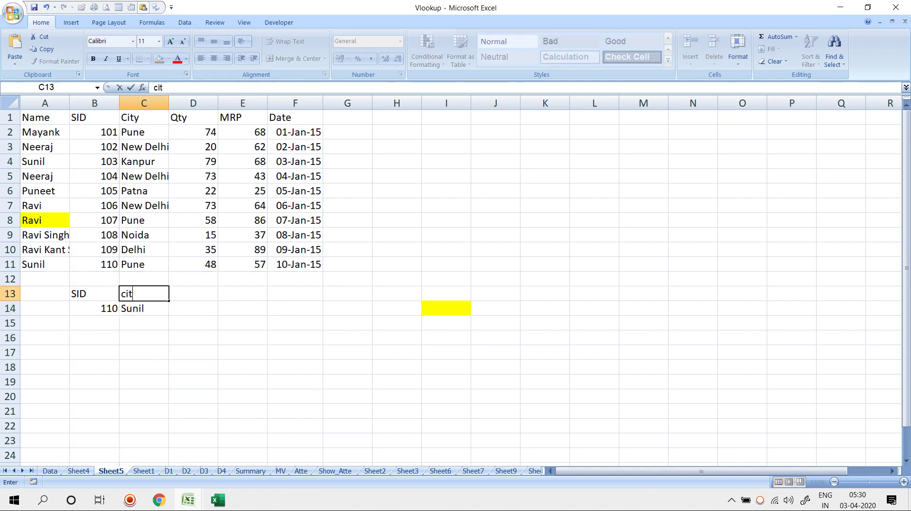
pyautogui.press('Return')
pyautogui.press('Up')
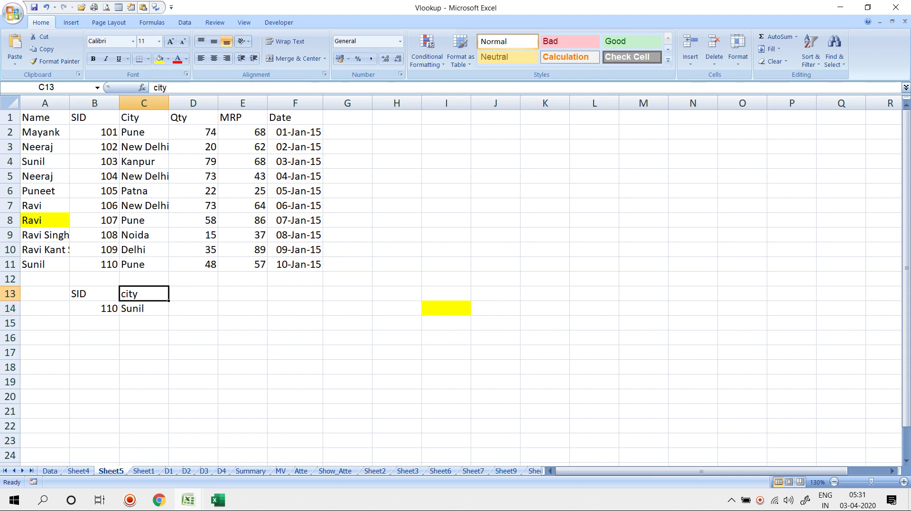
# Step: Enter =MATCH(C13,1:1,0) in D14 to find the column position of the header
pyautogui.press('Right')
pyautogui.press('Down')
pyautogui.write('=mat')
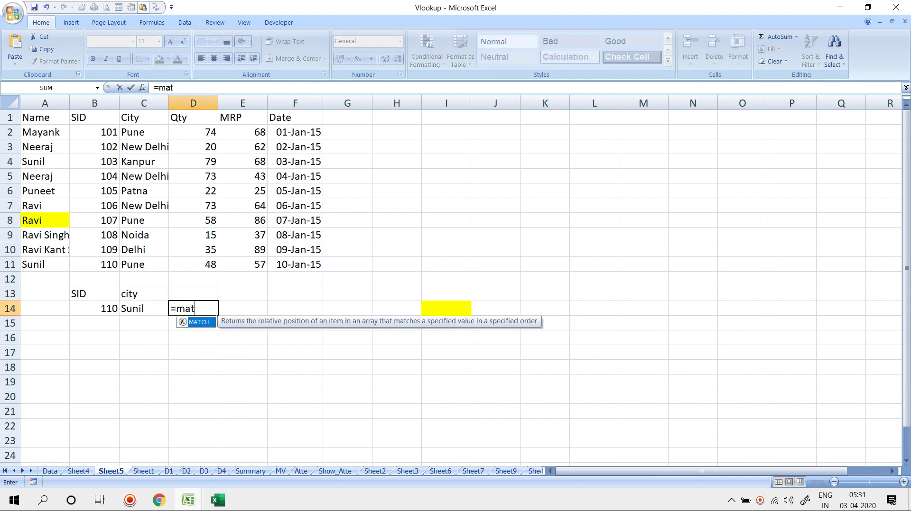
pyautogui.press('Tab')
pyautogui.press('Left')
pyautogui.press('Up')
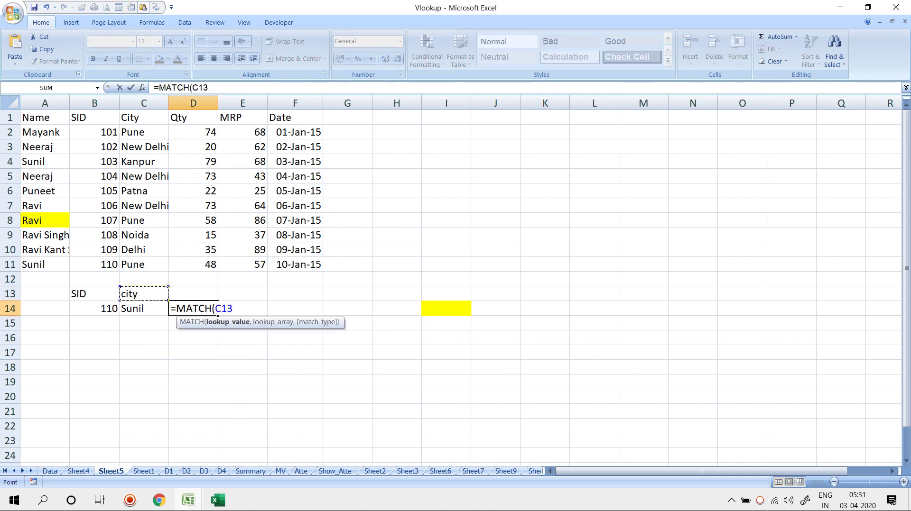
pyautogui.write(',1:1,0')
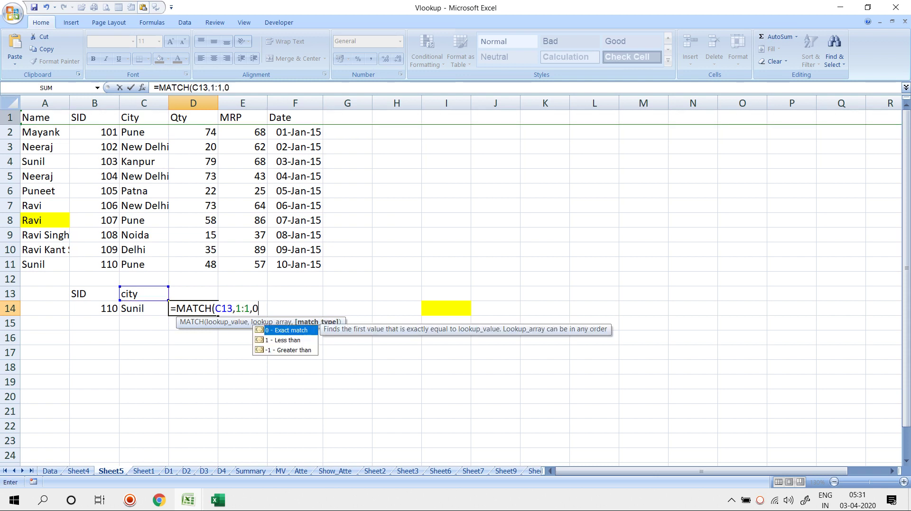
pyautogui.press('Return')
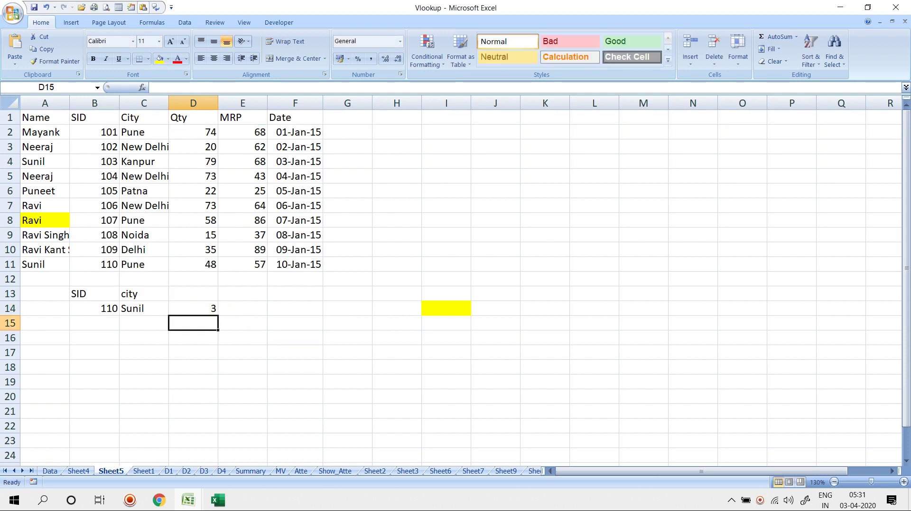
# Step: Copy the MATCH(C13,1:1,0) expression, without its equals sign, from the formula in D14
pyautogui.doubleClick(193, 309)
pyautogui.moveTo(277, 309); pyautogui.dragTo(177, 309)
pyautogui.doubleClick(193, 309)
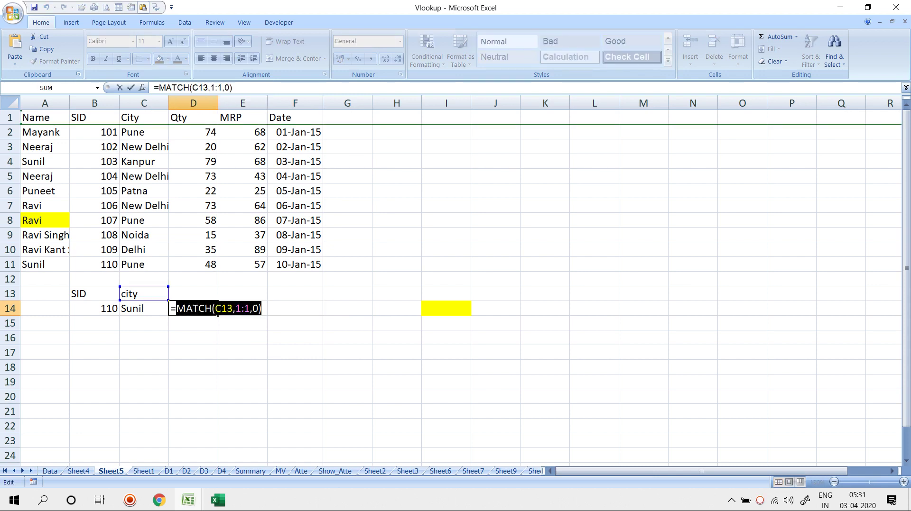
pyautogui.rightClick(185, 309)
pyautogui.click(208, 331)
pyautogui.press('Escape')
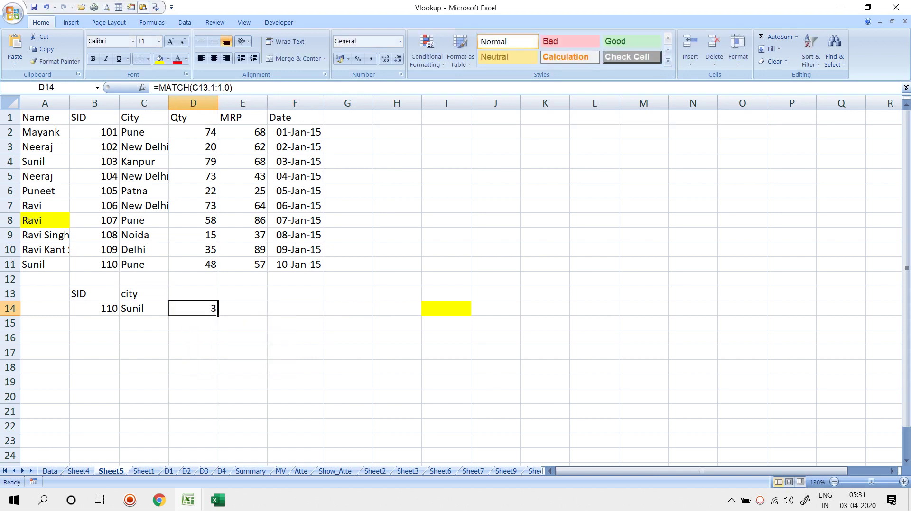
# Step: Replace the column number 1 in the C14 INDEX formula with the copied MATCH(C13,1:1,0)
pyautogui.press('Left')
pyautogui.press('F2')
pyautogui.press('Left')
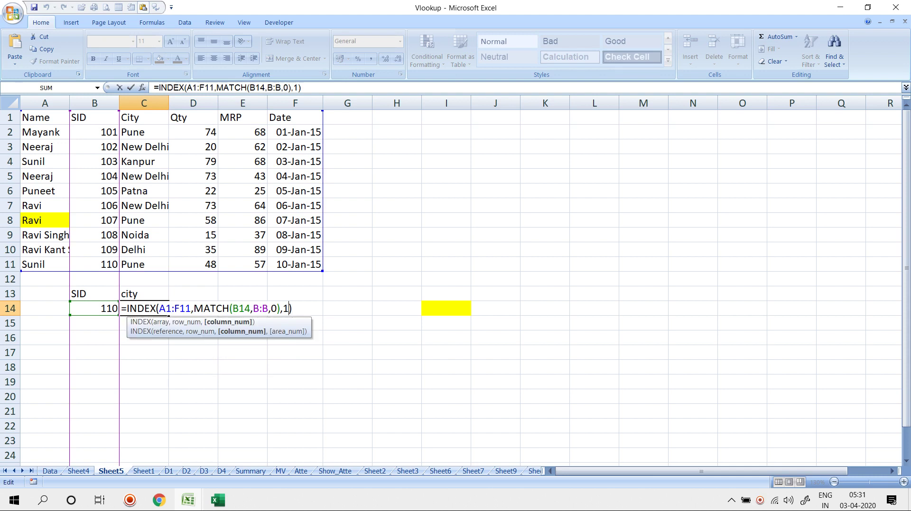
pyautogui.press('BackSpace')
pyautogui.hotkey('ctrl', 'v')
pyautogui.press('Return')
# Step: Test the INDEX formula by changing the header in C13 to QTY and to Date
pyautogui.press('Up')
pyautogui.press('Up')
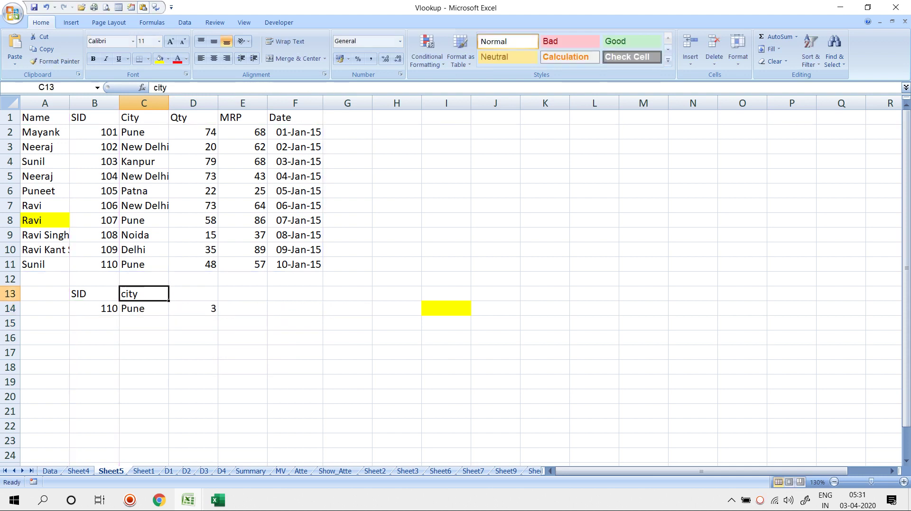
pyautogui.write('QTY')
pyautogui.press('Return')
pyautogui.press('Up')
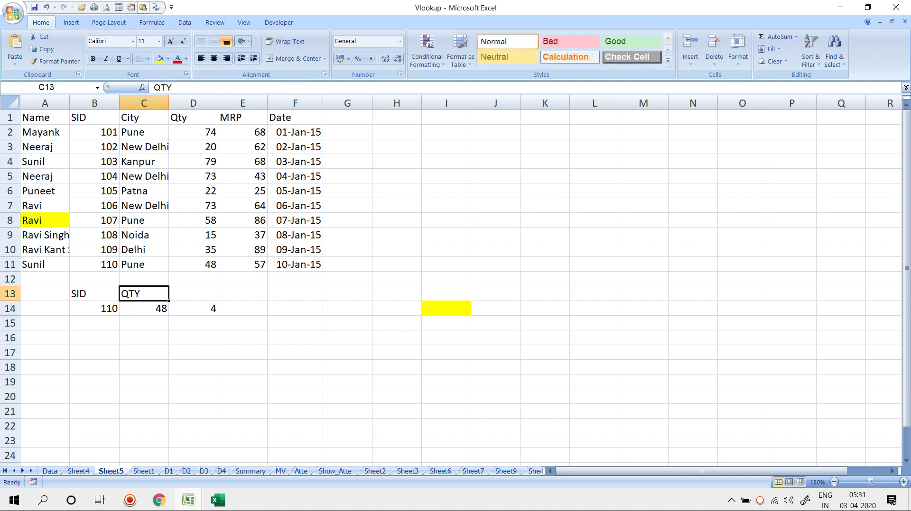
pyautogui.write('Date')
pyautogui.press('Return')
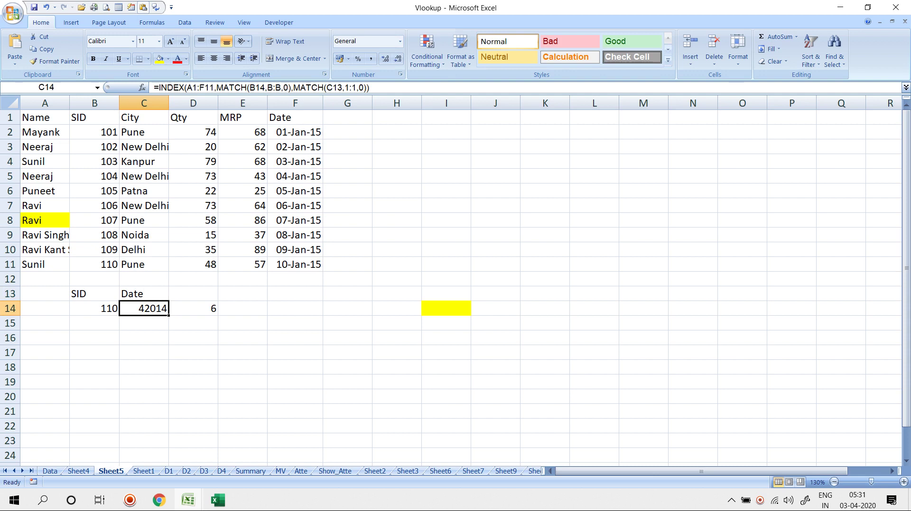
# Step: Fill the record in A11:F11 down into row 12 to extend the table by one row
pyautogui.moveTo(45, 265); pyautogui.dragTo(295, 276)
pyautogui.hotkey('ctrl', 'd')
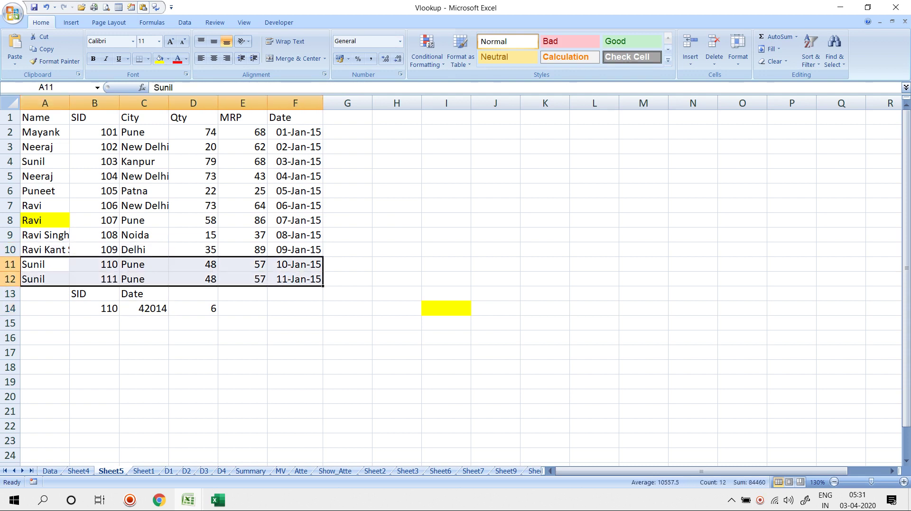
pyautogui.click(94, 280)
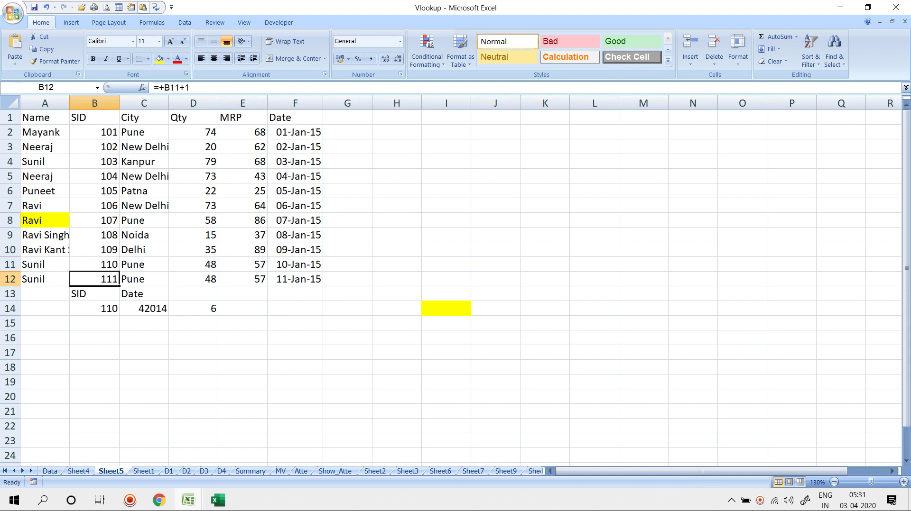
# Step: Try 111 as the lookup SID in B14 and undo the entry
pyautogui.press('Down')
pyautogui.press('Down')
pyautogui.write('12')
pyautogui.press('BackSpace')
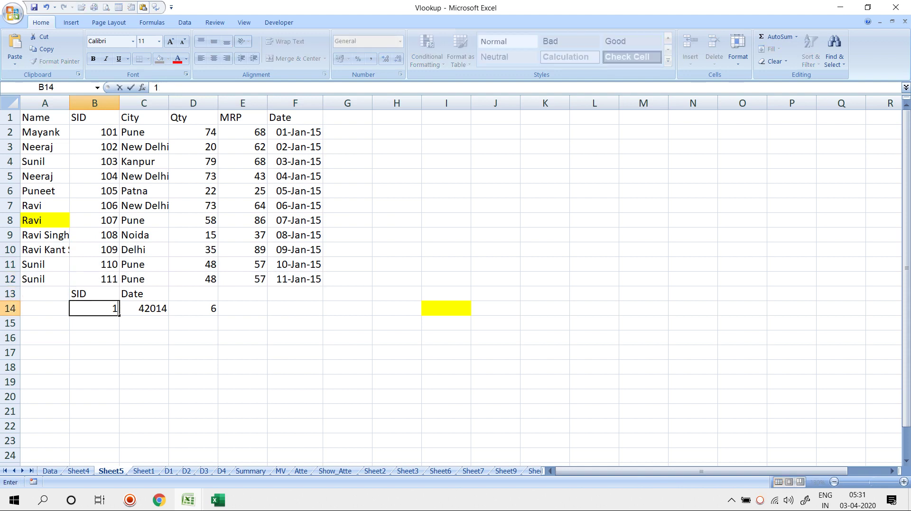
pyautogui.write('11')
pyautogui.press('Return')
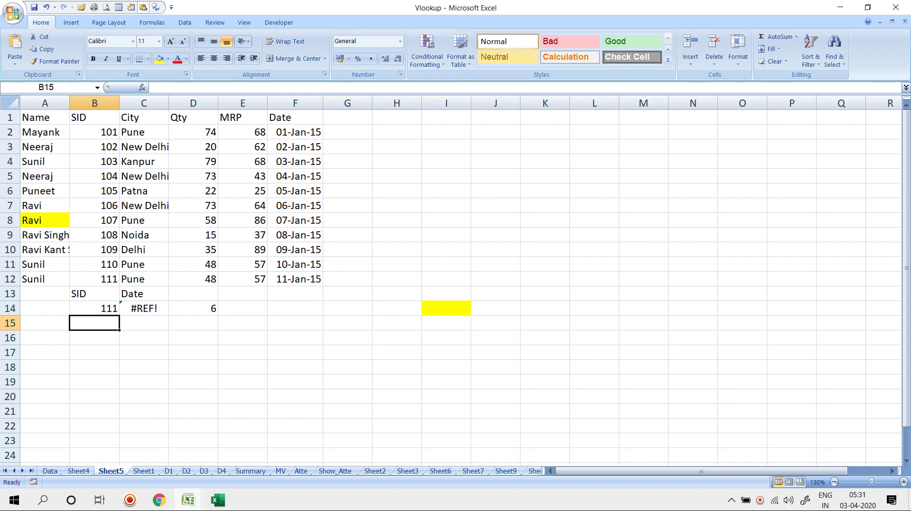
pyautogui.hotkey('ctrl', 'z')
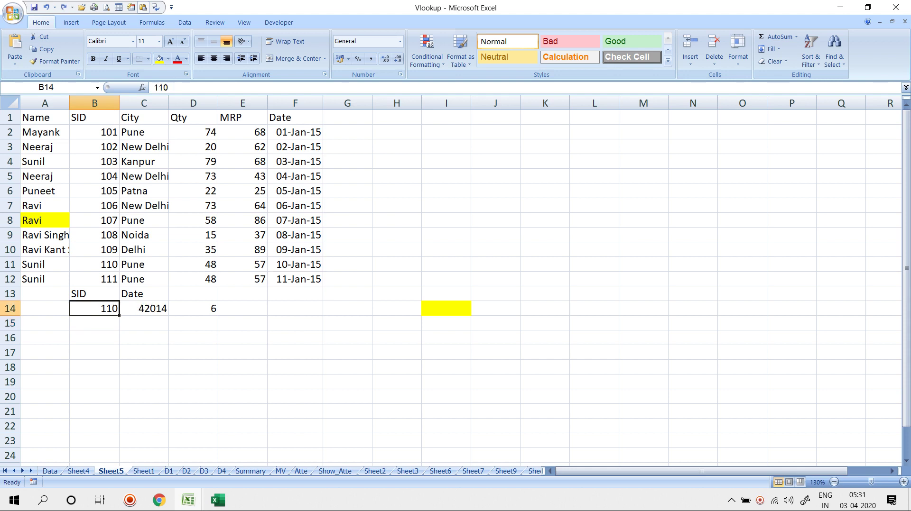
# Step: Insert three blank rows above the lookup block's header row and clear its formulas in C17:D17
pyautogui.click(10, 294)
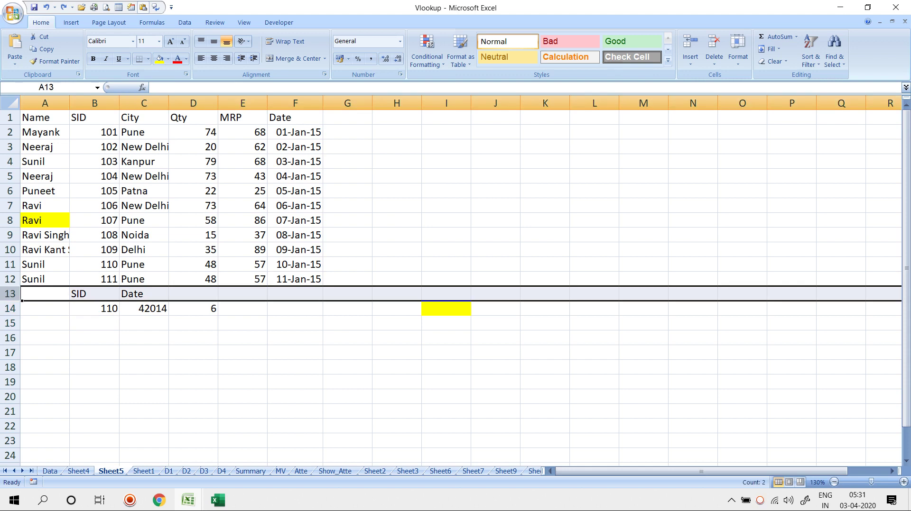
pyautogui.hotkey('ctrl', '+')
pyautogui.hotkey('ctrl', '+')
pyautogui.hotkey('ctrl', '+')
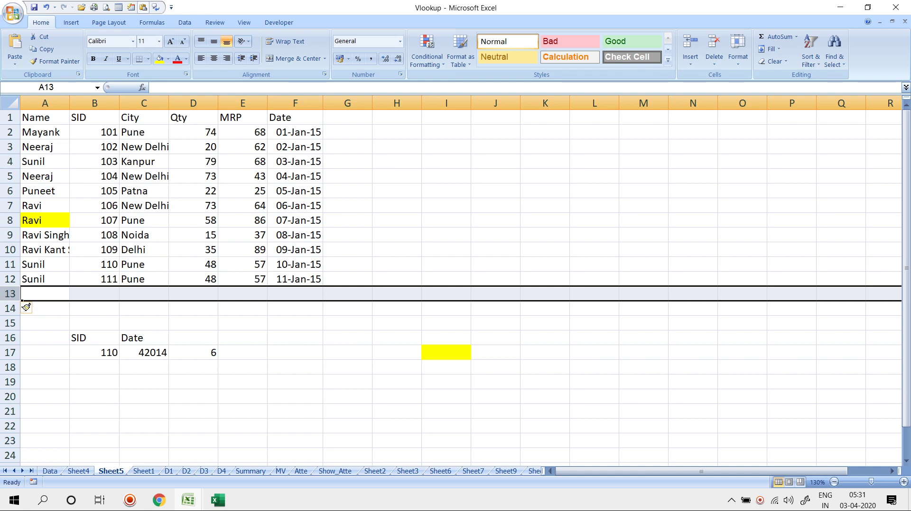
pyautogui.moveTo(144, 352); pyautogui.dragTo(193, 353)
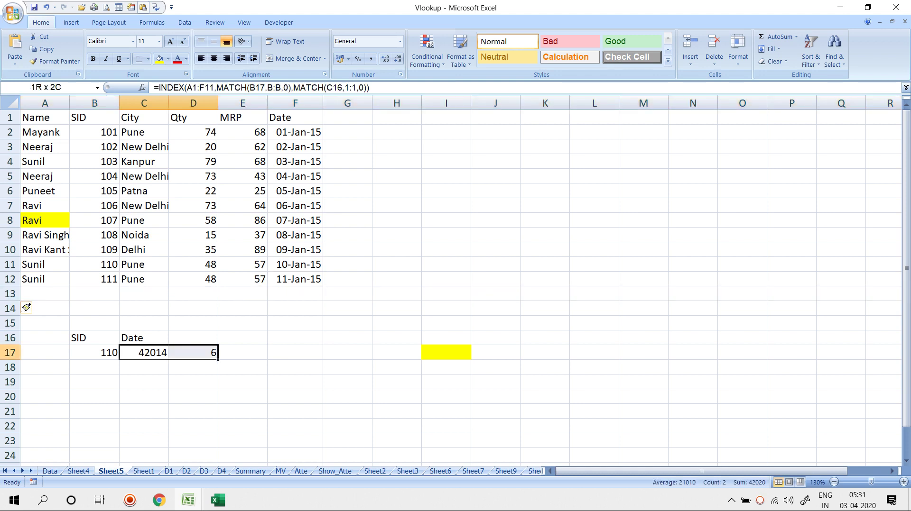
pyautogui.press('Delete')
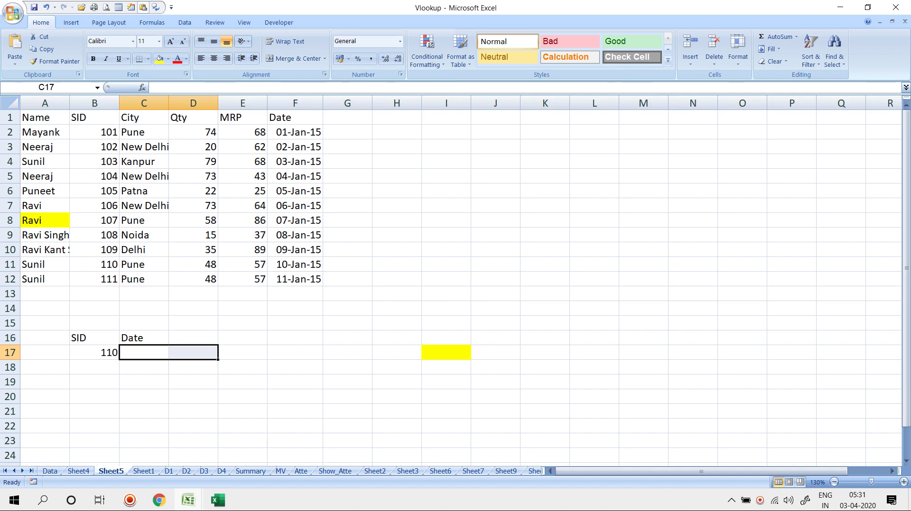
# Step: In C17, start an OFFSET formula from reference A1 with MATCH(B17,B:B,0) in its rows argument
pyautogui.press('Down')
pyautogui.press('Up')
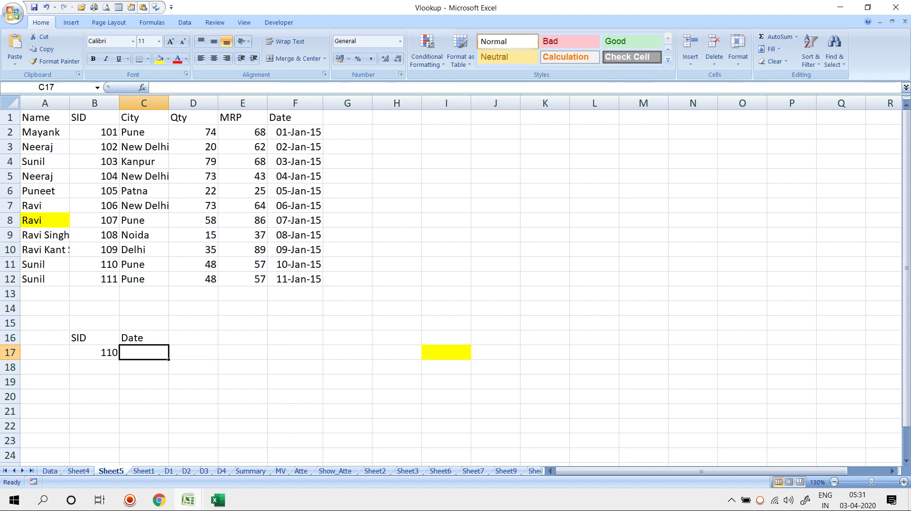
pyautogui.write('=off')
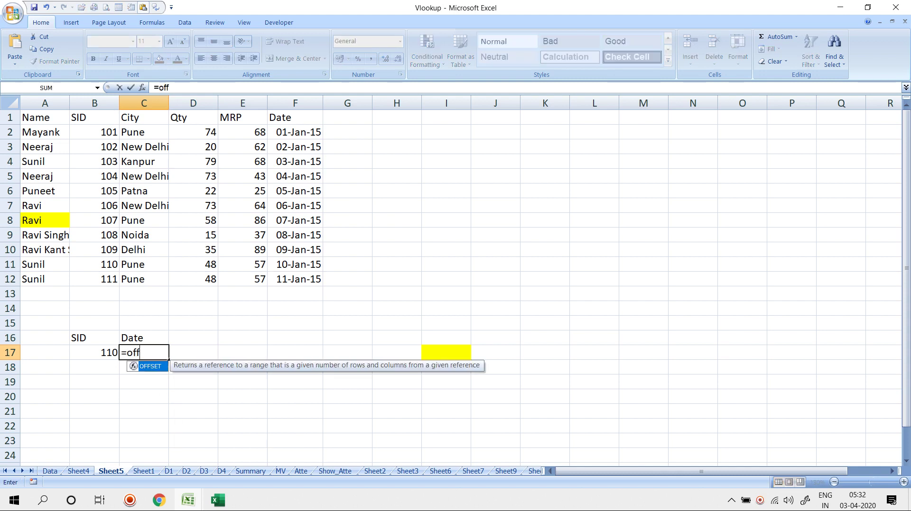
pyautogui.press('Tab')
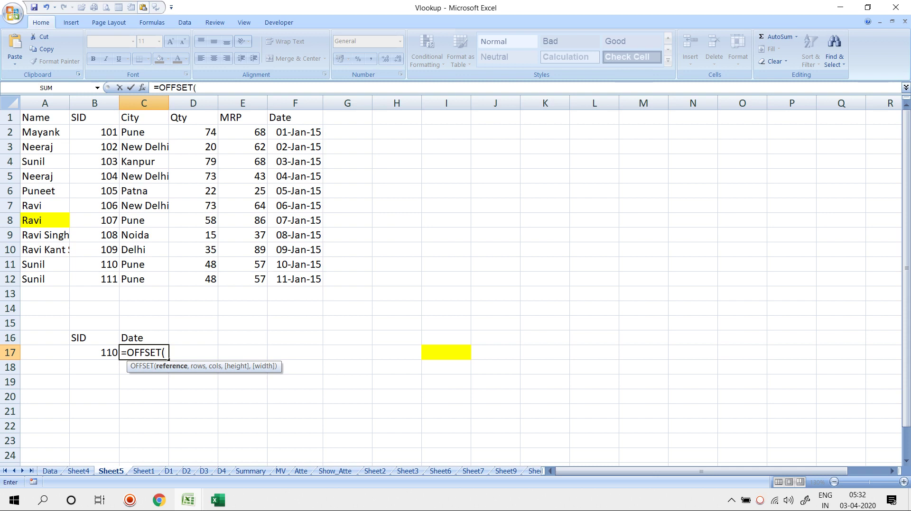
pyautogui.click(44, 117)
pyautogui.write(',')
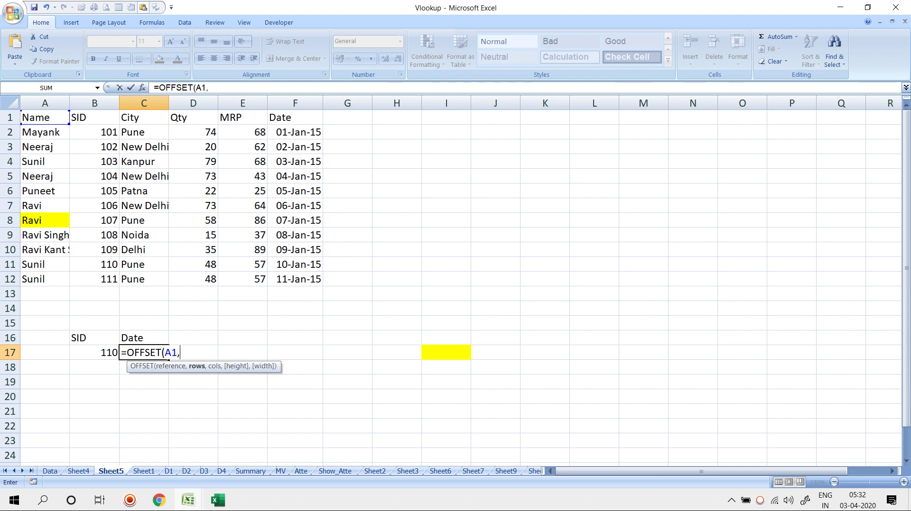
pyautogui.write('mat')
pyautogui.press('Tab')
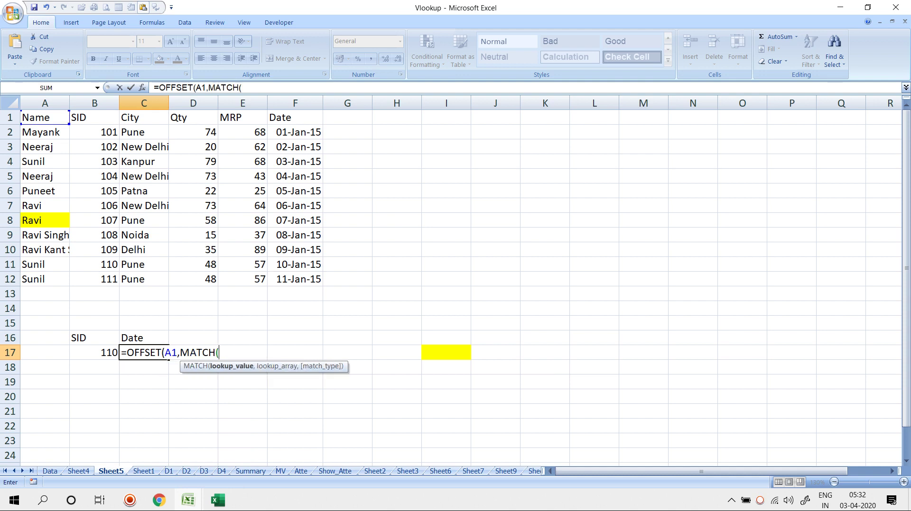
pyautogui.press('Left')
pyautogui.write(',')
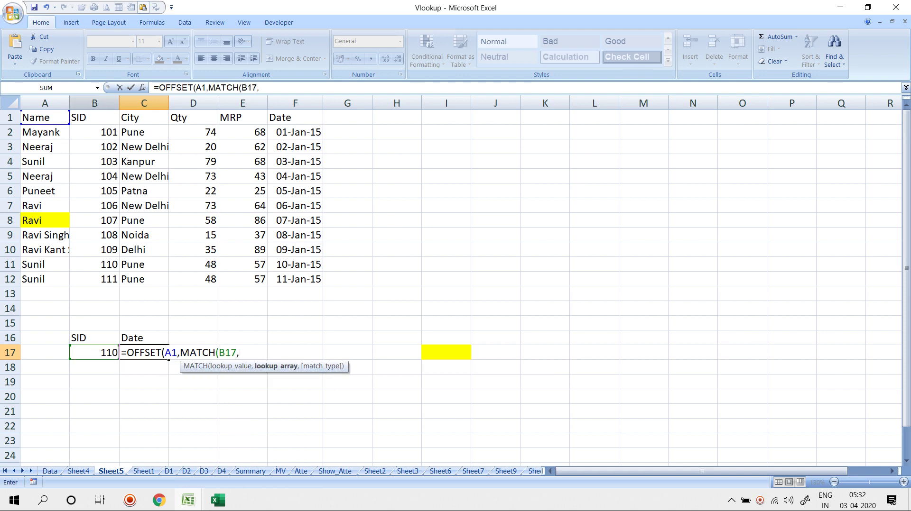
pyautogui.write('B:B,')
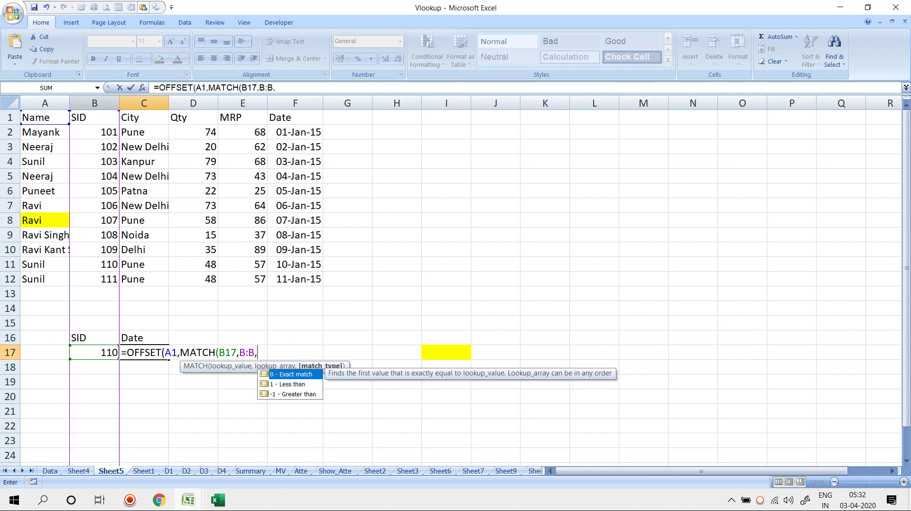
pyautogui.write('0)')
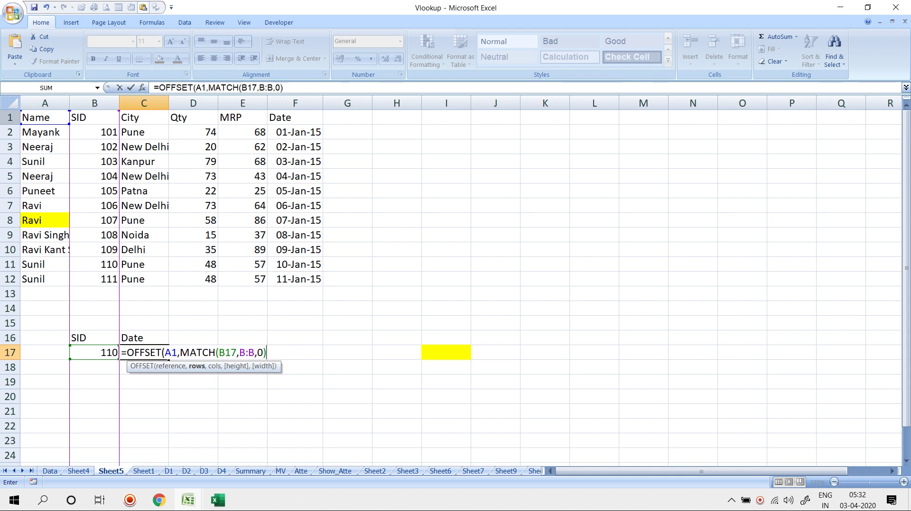
# Step: Complete the OFFSET formula with -1 on the row match and MATCH(C16,1:1,0)-1 for the columns, and format C17 as a date
pyautogui.write('-1,ma')
pyautogui.press('Tab')
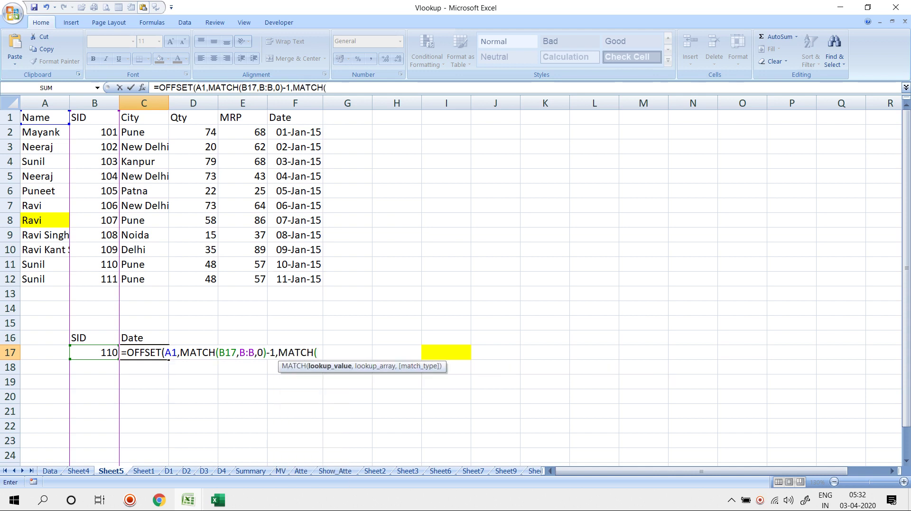
pyautogui.press('Up')
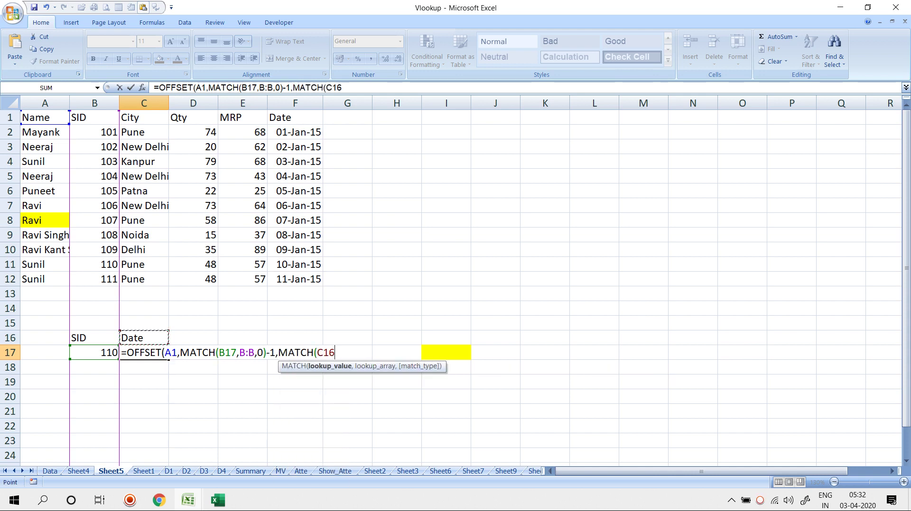
pyautogui.write(',')
pyautogui.click(10, 117)
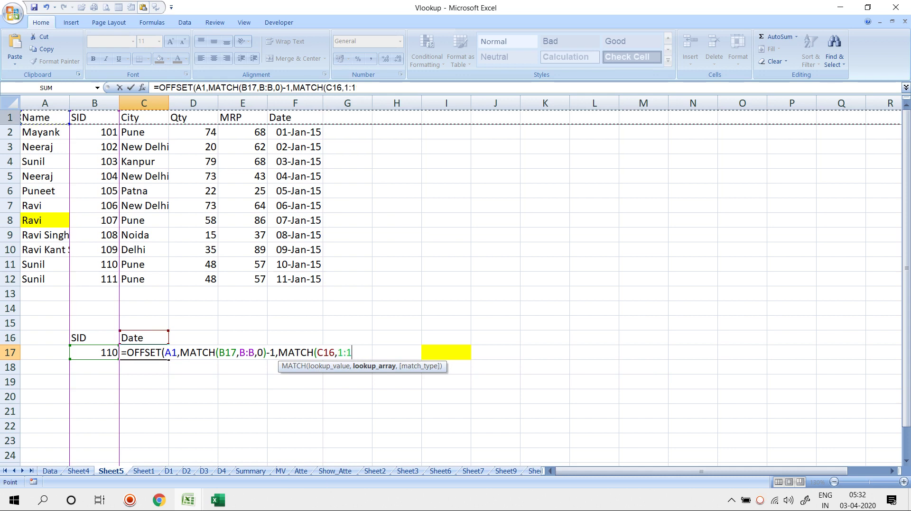
pyautogui.write(',0')
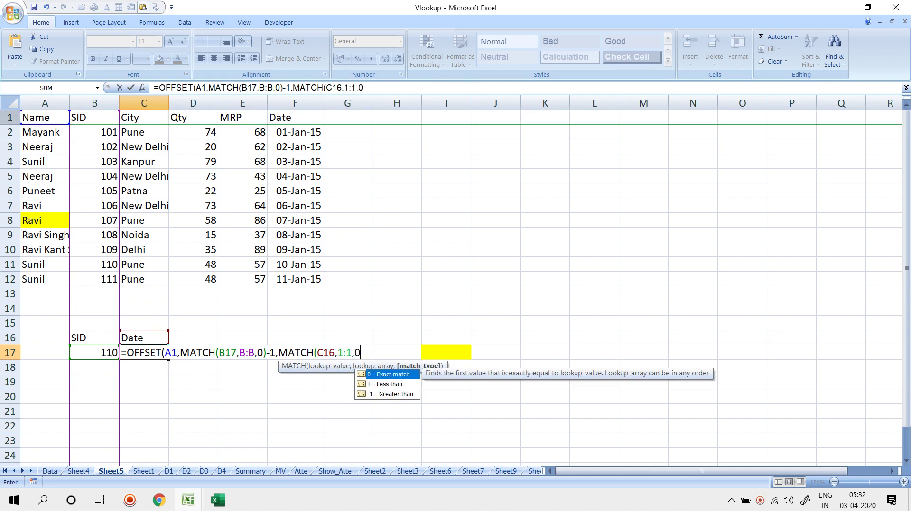
pyautogui.write(')-1')
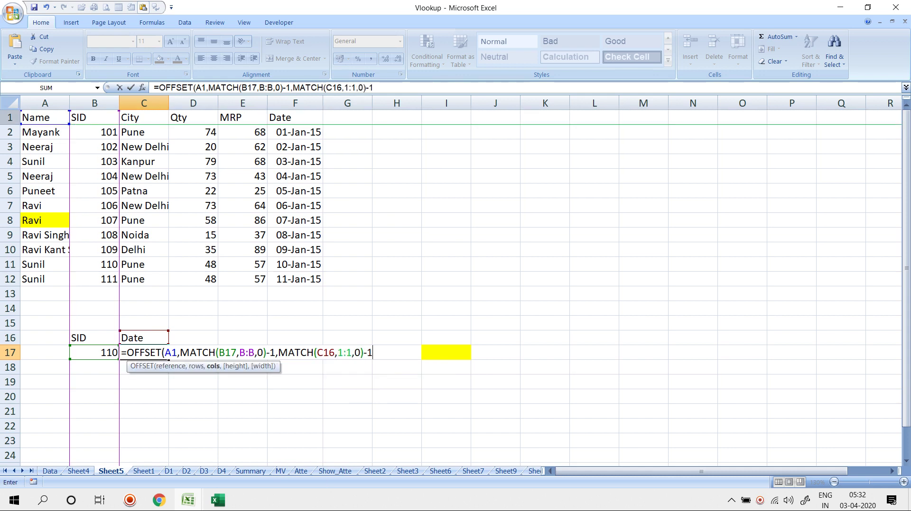
pyautogui.press('Return')
pyautogui.press('Return')
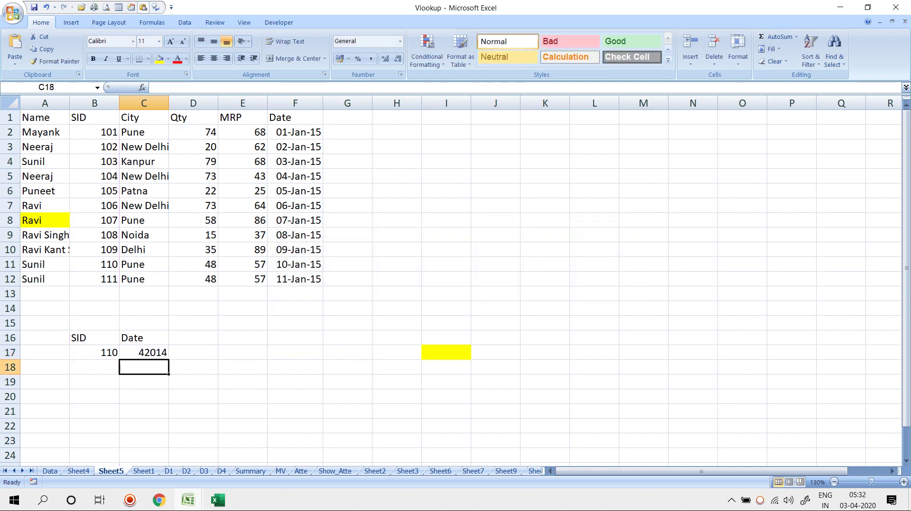
pyautogui.press('Up')
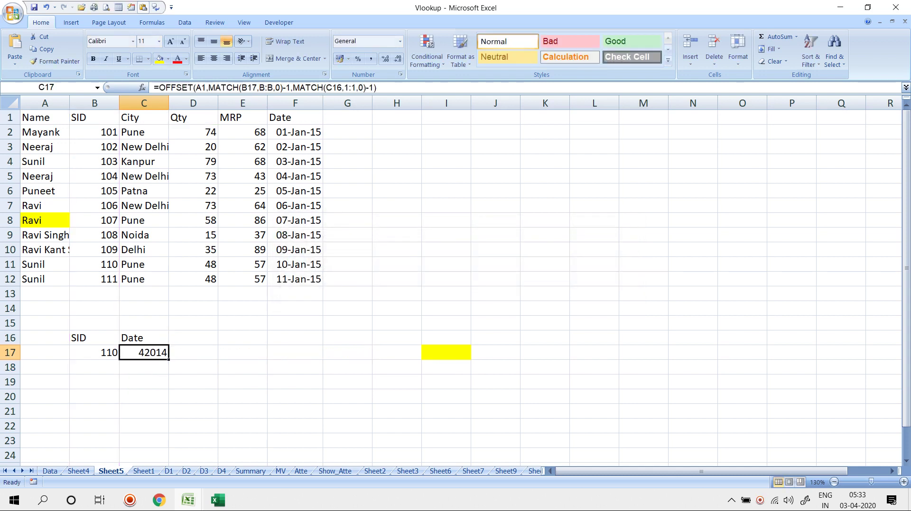
pyautogui.hotkey('ctrl', 'shift', '3')
# Step: Fill the record in A12:F12 down through row 14 to extend the table by two rows
pyautogui.press('Up')
pyautogui.press('Up')
pyautogui.press('Up')
pyautogui.press('Up')
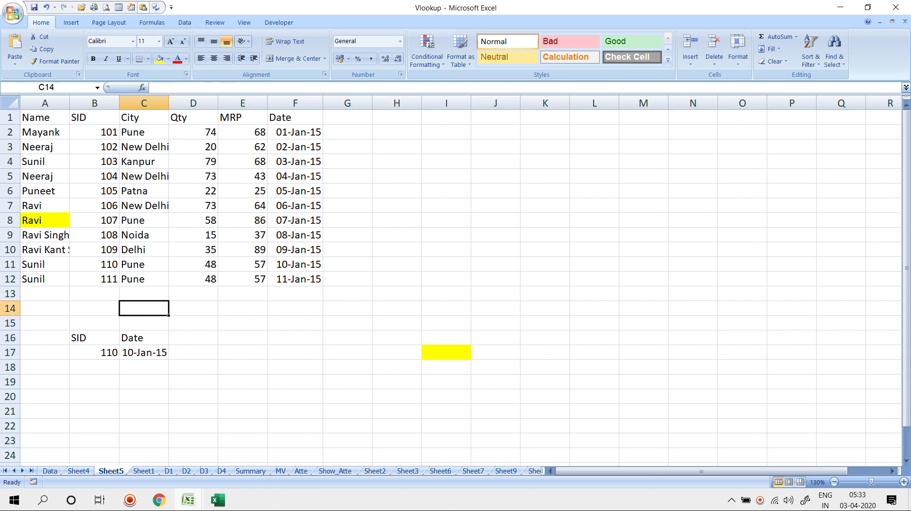
pyautogui.press('Left')
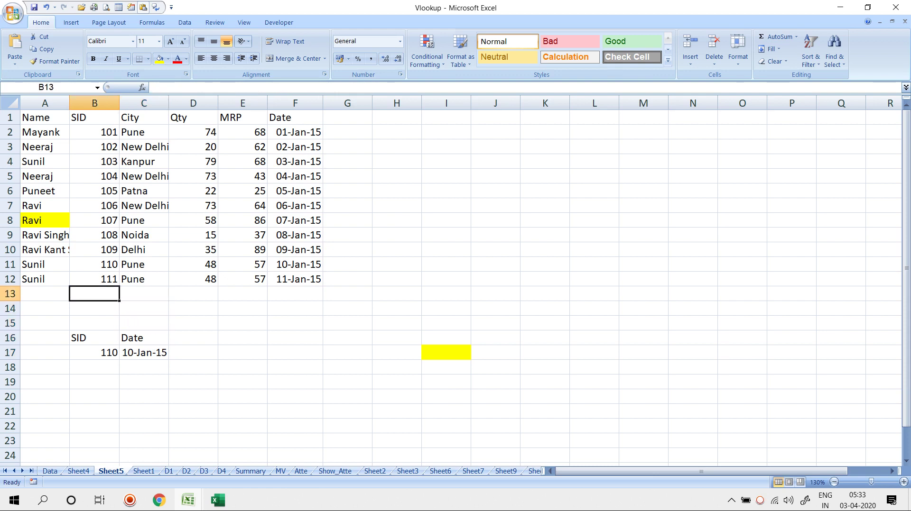
pyautogui.press('Left')
pyautogui.press('Up')
pyautogui.hotkey('shift', 'Right')
pyautogui.hotkey('shift', 'Right')
pyautogui.hotkey('shift', 'Right')
pyautogui.hotkey('shift', 'Right')
pyautogui.hotkey('shift', 'Right')
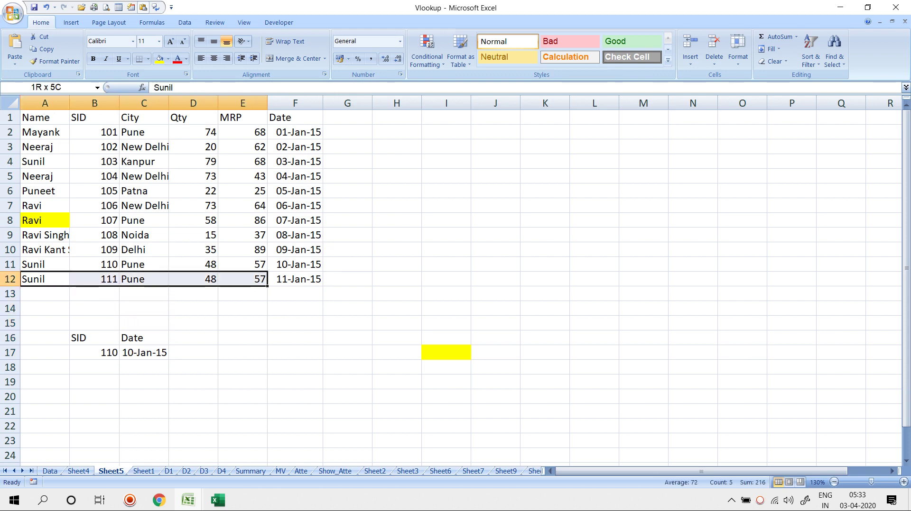
pyautogui.hotkey('shift', 'Down')
pyautogui.hotkey('shift', 'Down')
pyautogui.hotkey('shift', 'Down')
pyautogui.hotkey('shift', 'Up')
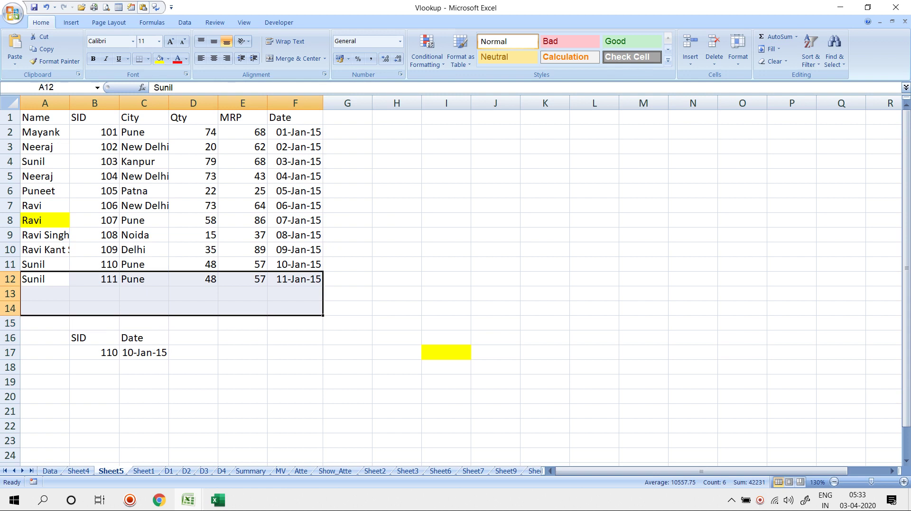
pyautogui.hotkey('ctrl', 'd')
# Step: Set the lookup SID in B17 to 113 to test the OFFSET formula on the last record
pyautogui.press('Down')
pyautogui.press('Right')
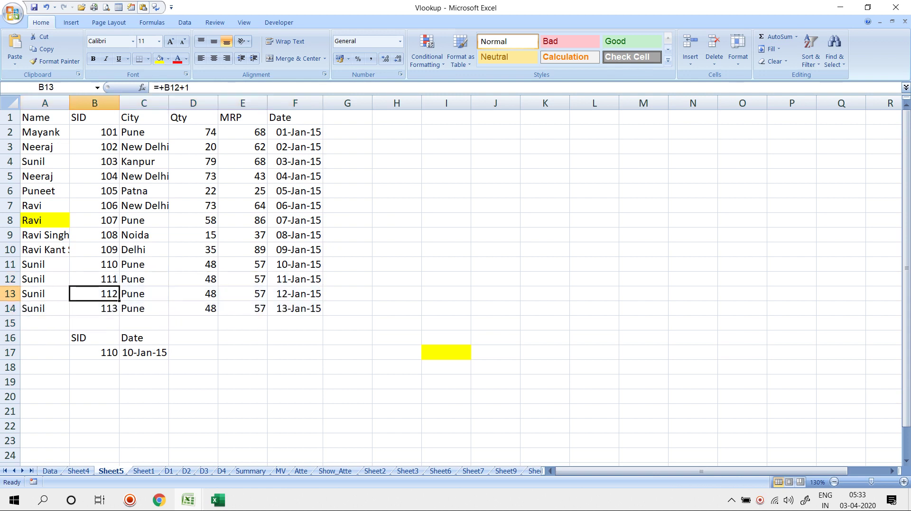
pyautogui.press('Down')
pyautogui.press('Right')
pyautogui.press('Right')
pyautogui.press('Up')
pyautogui.press('Up')
pyautogui.press('Down')
pyautogui.press('Down')
pyautogui.press('Down')
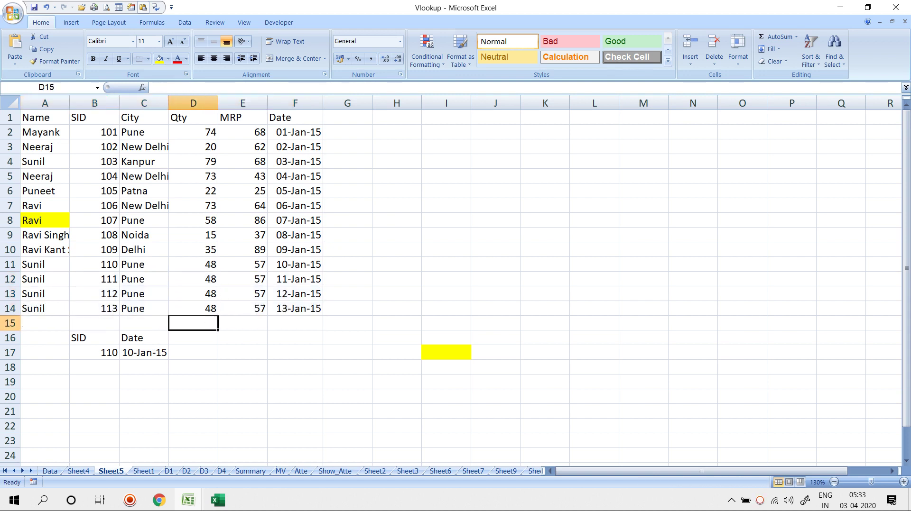
pyautogui.press('Down')
pyautogui.press('Left')
pyautogui.press('Left')
pyautogui.press('Down')
pyautogui.write('113')
pyautogui.press('Return')
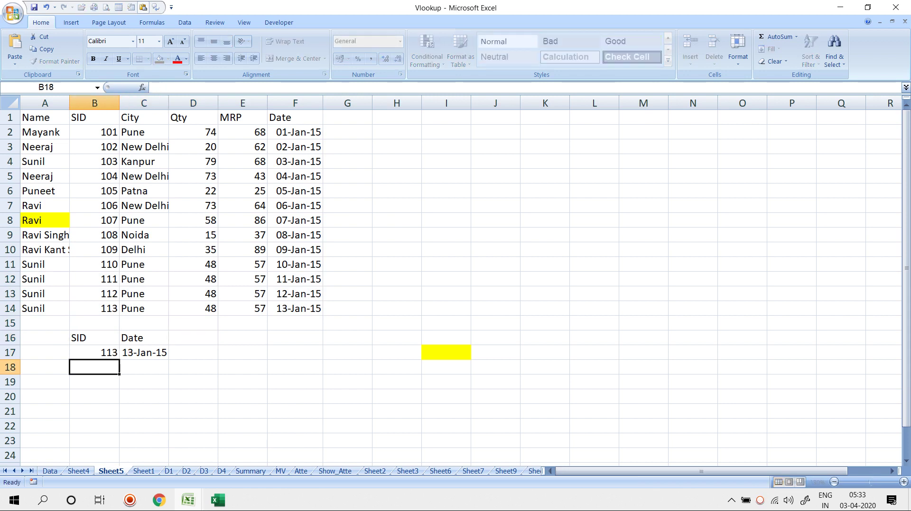
# Step: Compare the date in F14 with the OFFSET result in C17, and examine column A and header row 1
pyautogui.click(295, 309)
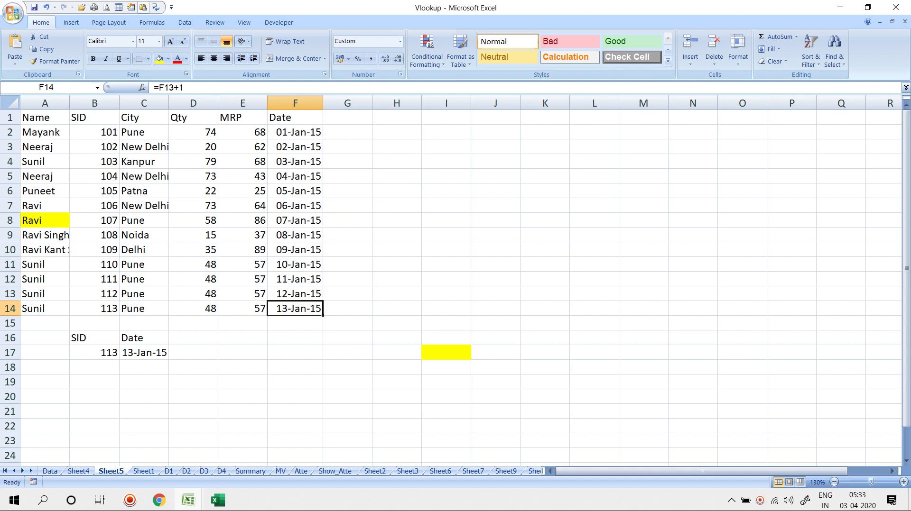
pyautogui.click(144, 353)
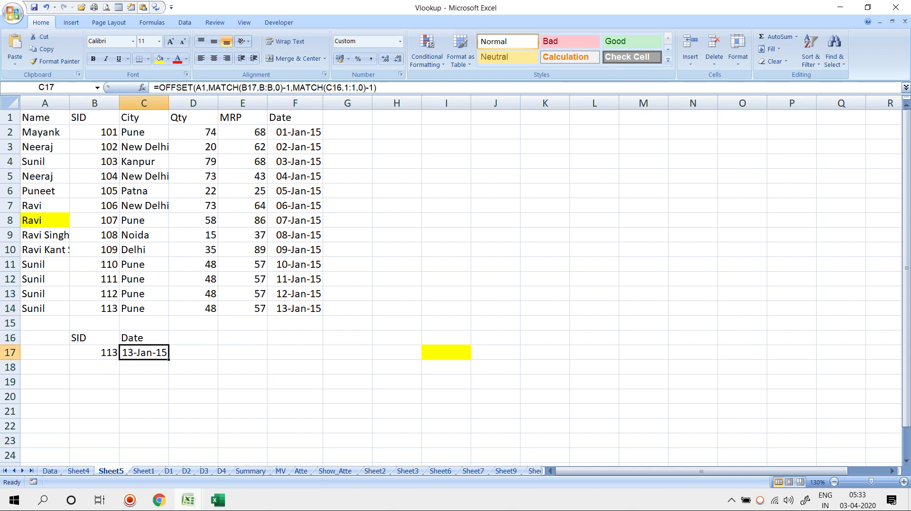
pyautogui.click(45, 104)
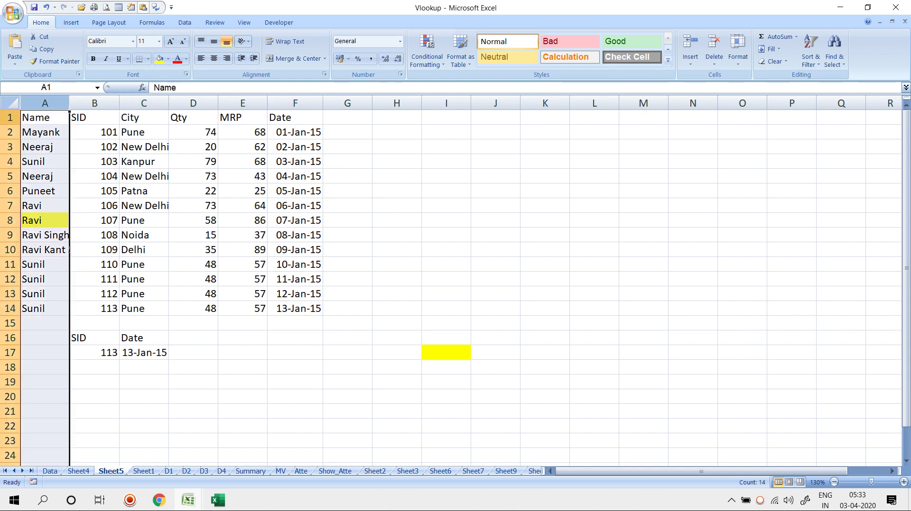
pyautogui.click(10, 118)
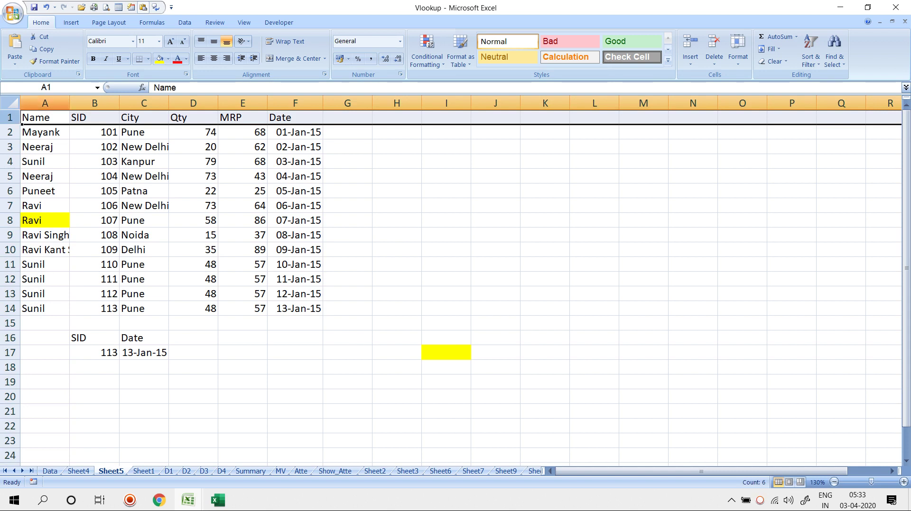
# Step: Switch to Sheet1 and examine the horizontal table's labels in column A and its SID values in row 1
pyautogui.click(144, 471)
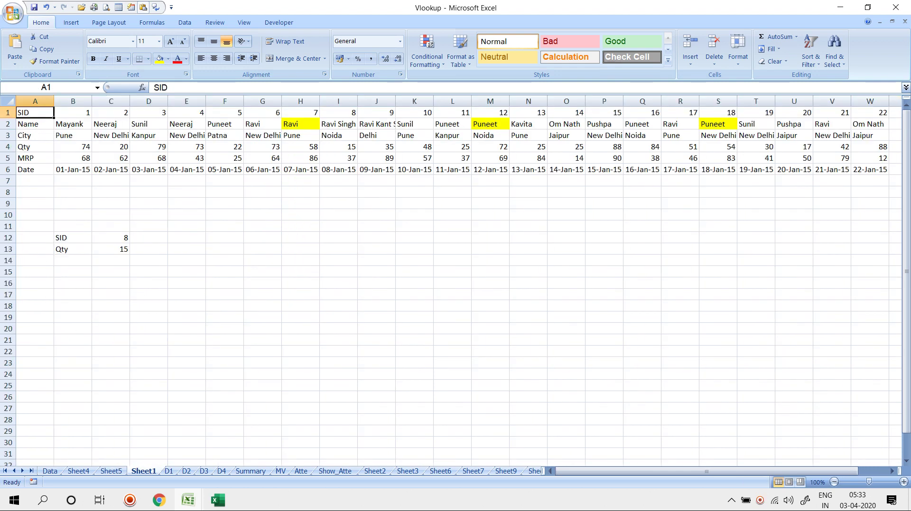
pyautogui.keyDown('ctrl'); pyautogui.scroll(2, 534, 125); pyautogui.keyUp('ctrl')
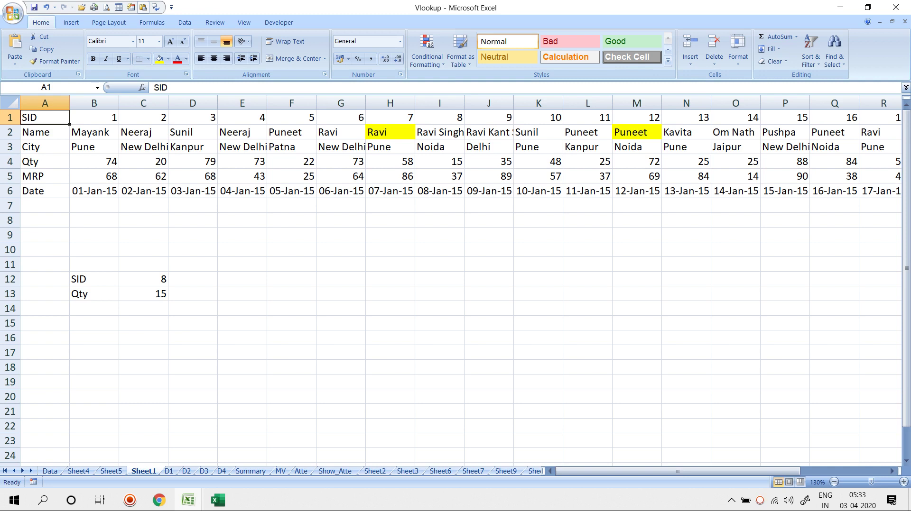
pyautogui.click(46, 103)
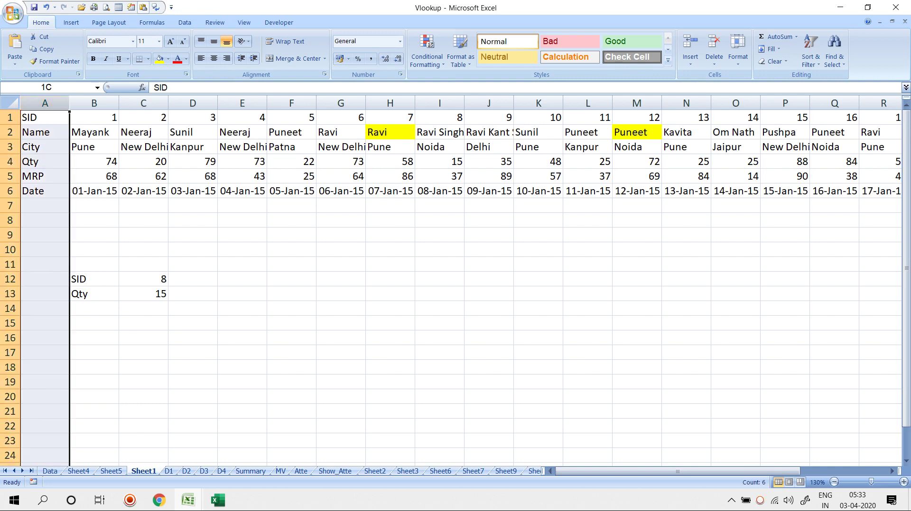
pyautogui.click(94, 103)
pyautogui.click(143, 162)
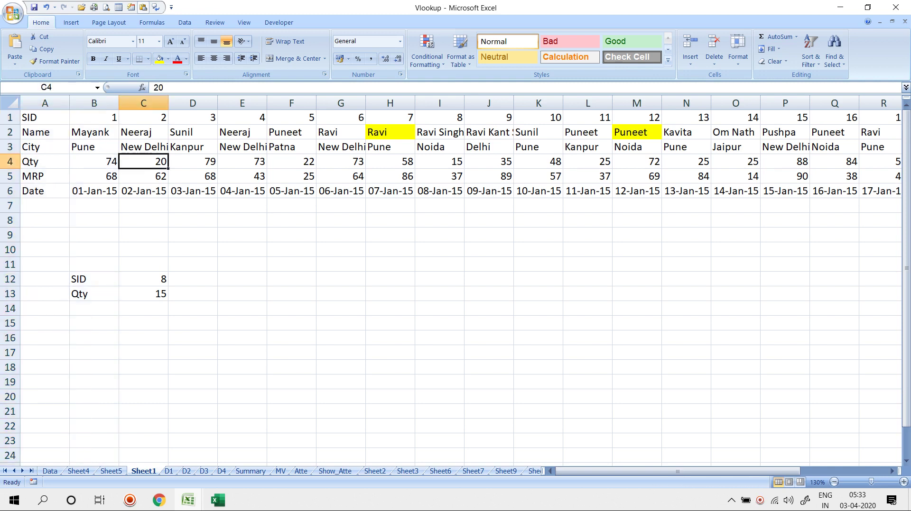
pyautogui.click(10, 118)
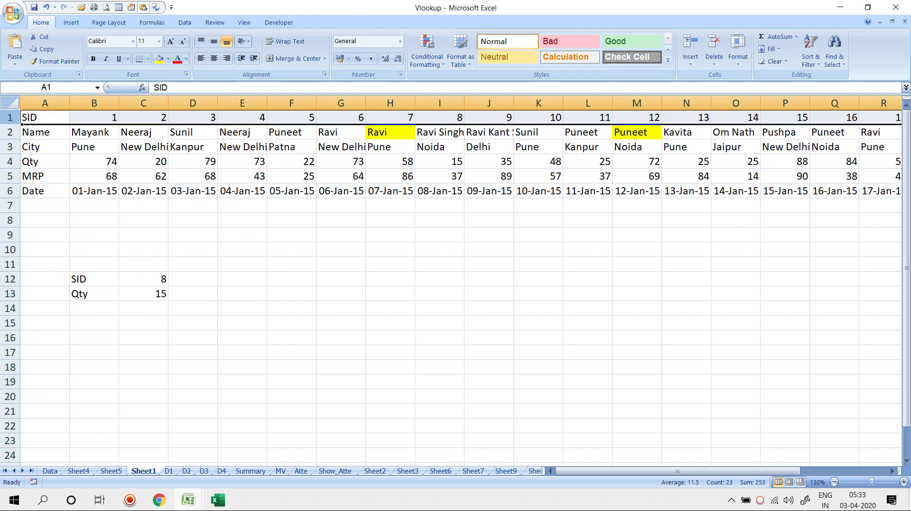
# Step: Replace the Qty formula in C13 with =HLOOKUP(C12,1:6,4,0)
pyautogui.click(143, 294)
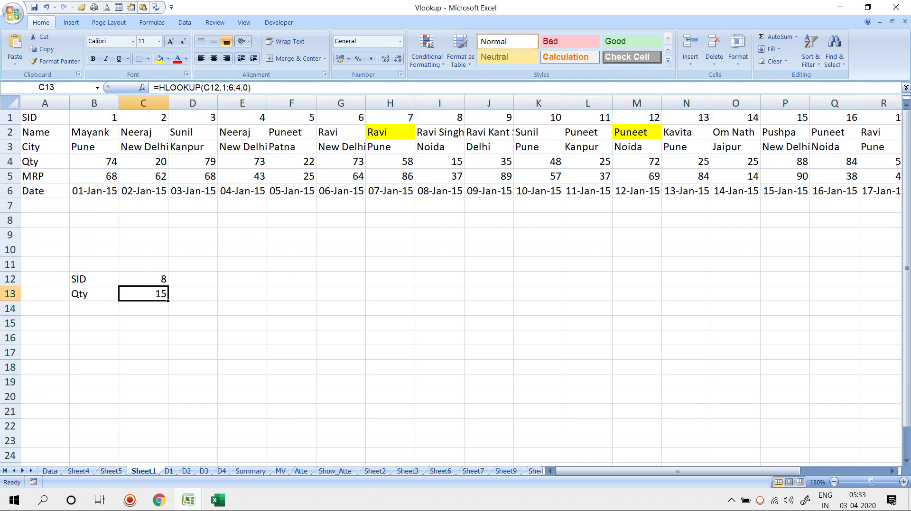
pyautogui.press('Delete')
pyautogui.write('=hl')
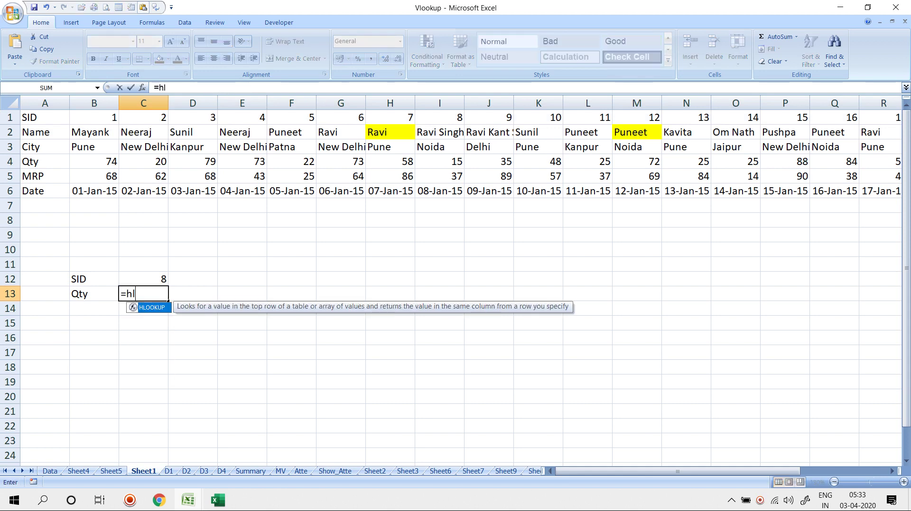
pyautogui.press('Tab')
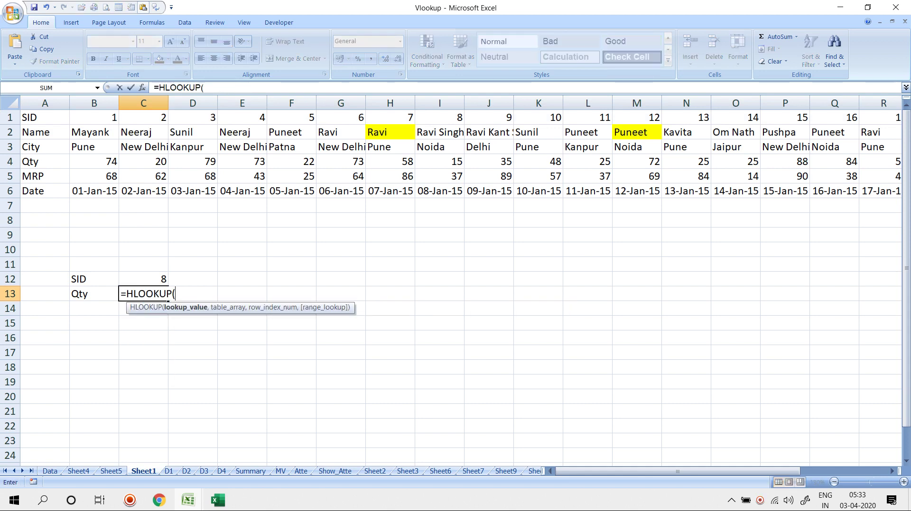
pyautogui.press('Up')
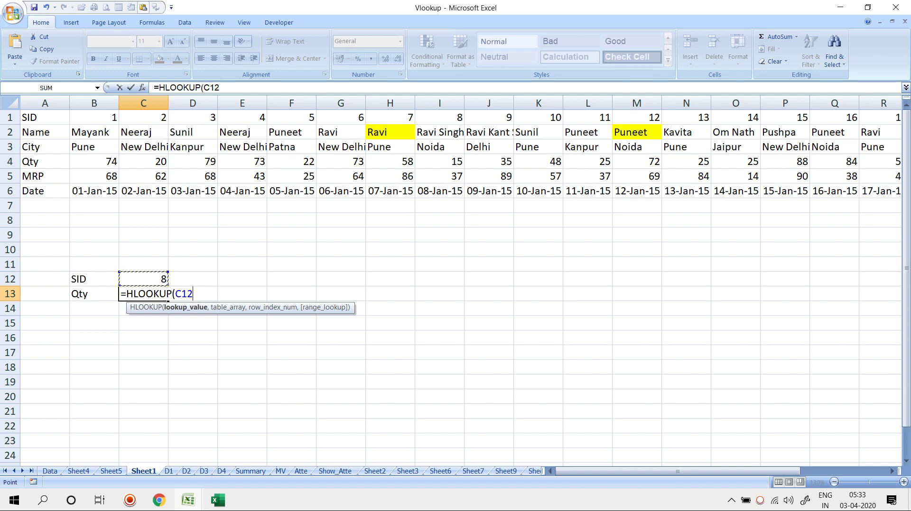
pyautogui.write(',')
pyautogui.moveTo(10, 118); pyautogui.dragTo(10, 191)
pyautogui.write(',')
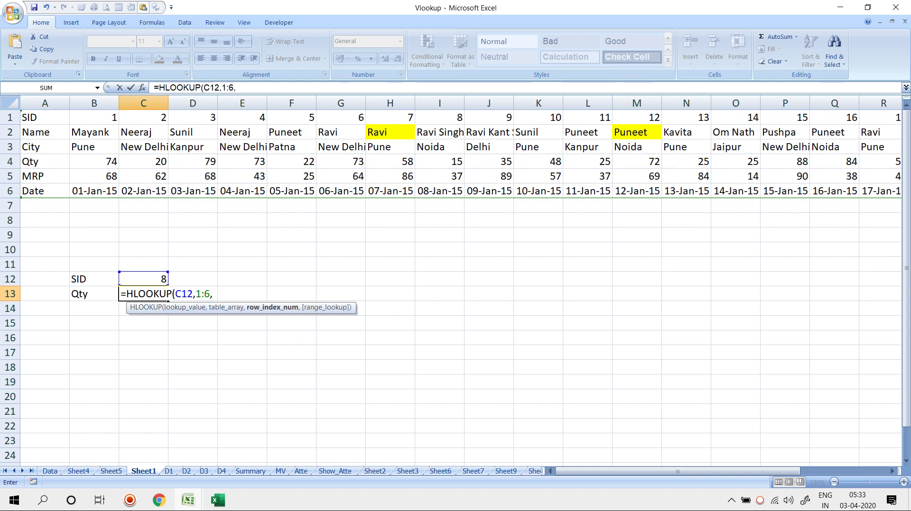
pyautogui.write('4,0')
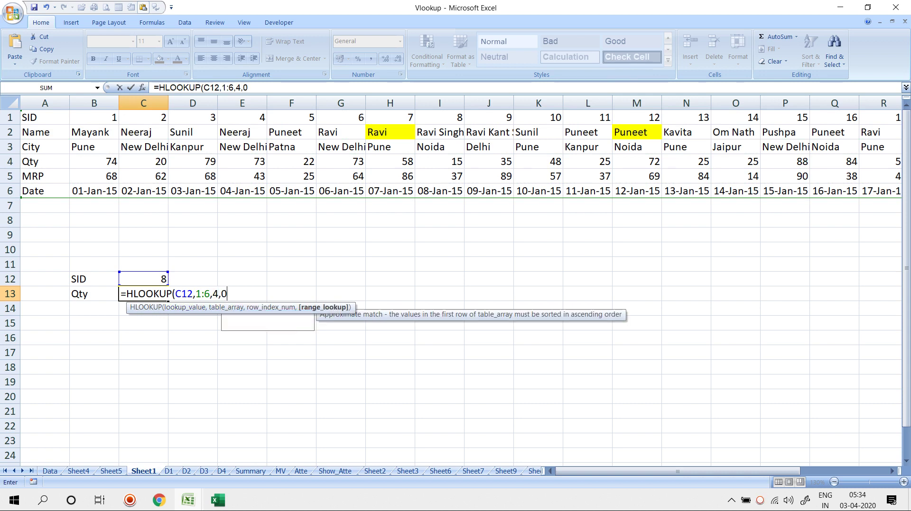
pyautogui.press('Return')
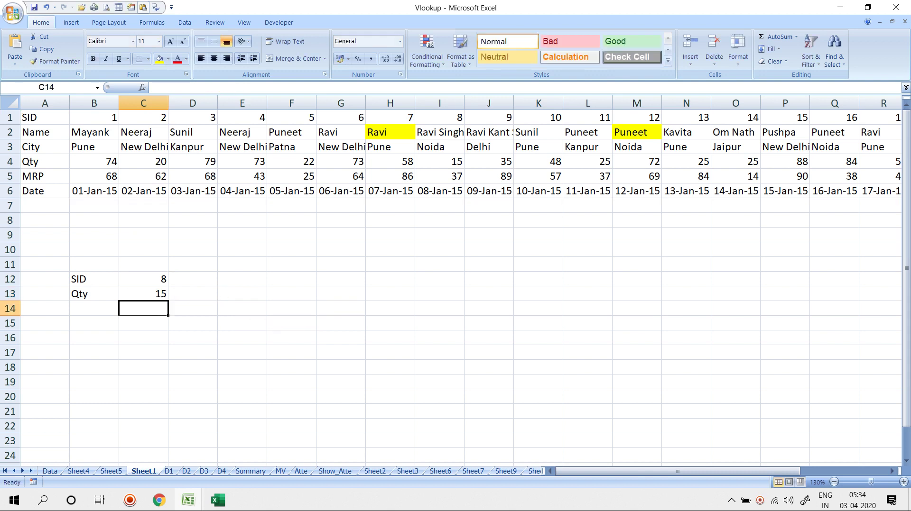
# Step: Enter =MATCH(C12,1:1,0) in D12 to find the SID's position in row 1
pyautogui.click(193, 280)
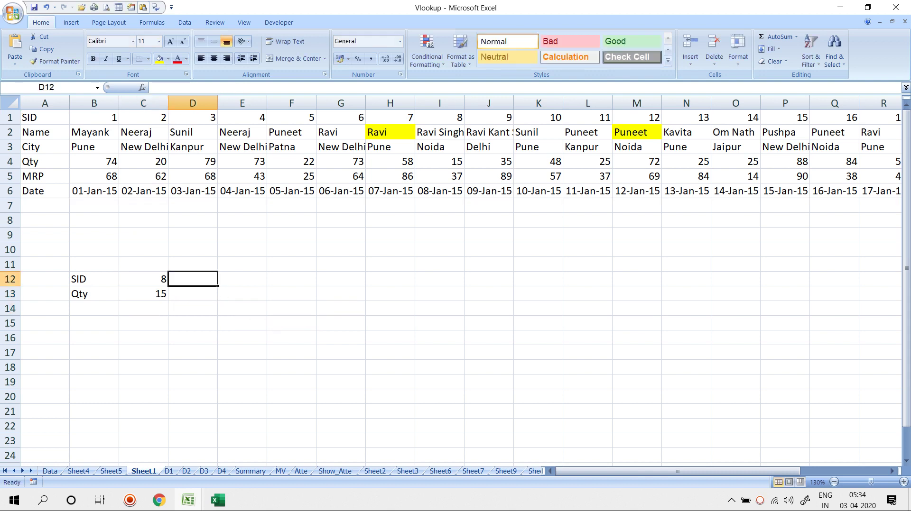
pyautogui.write('=MATCH(')
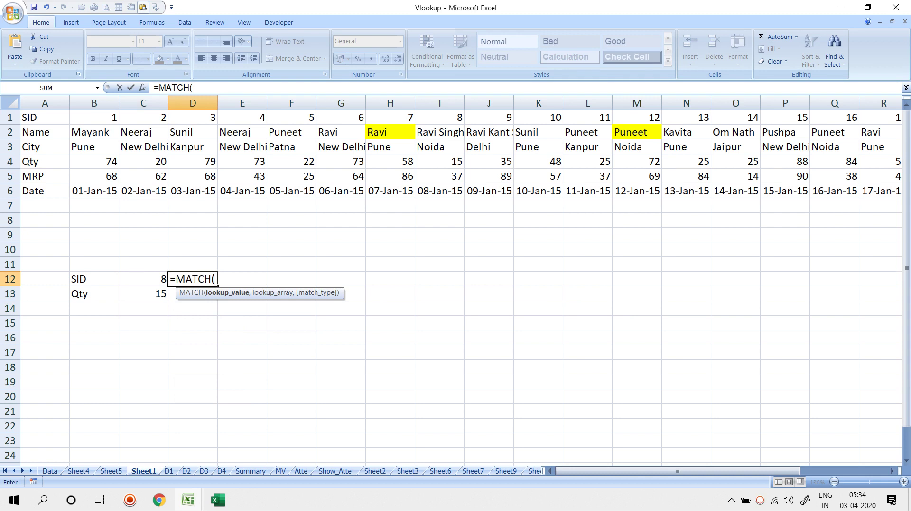
pyautogui.press('Left')
pyautogui.write(',')
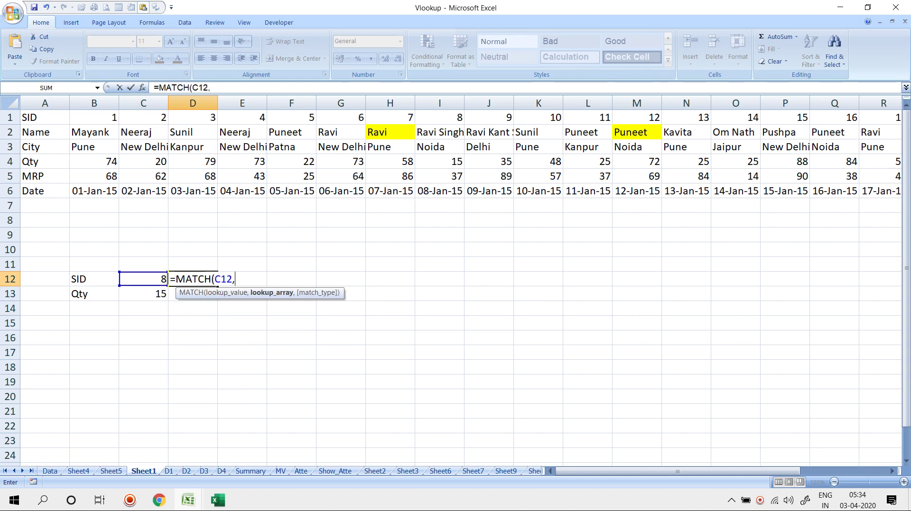
pyautogui.write('1:1,0')
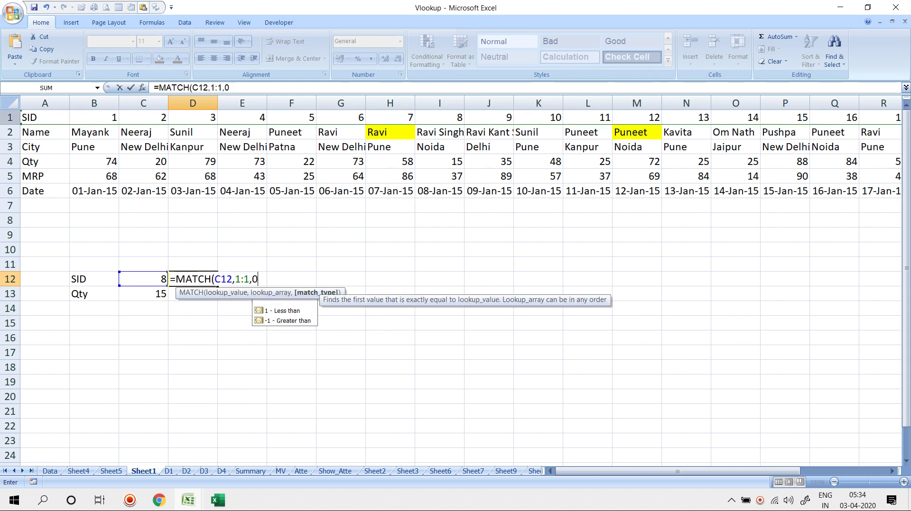
pyautogui.press('Return')
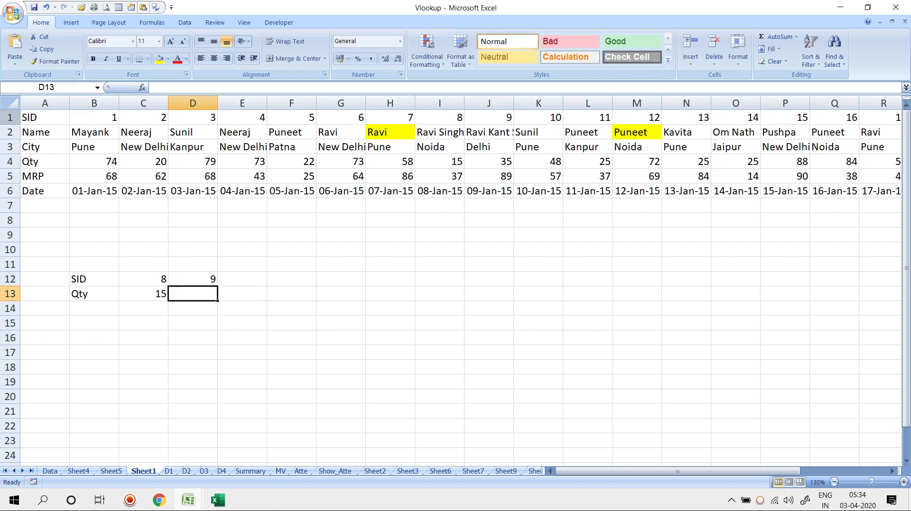
# Step: Enter =MATCH(B13,A:A,0) in D13 to find the Qty label's row number in column A
pyautogui.write('=mat')
pyautogui.press('Tab')
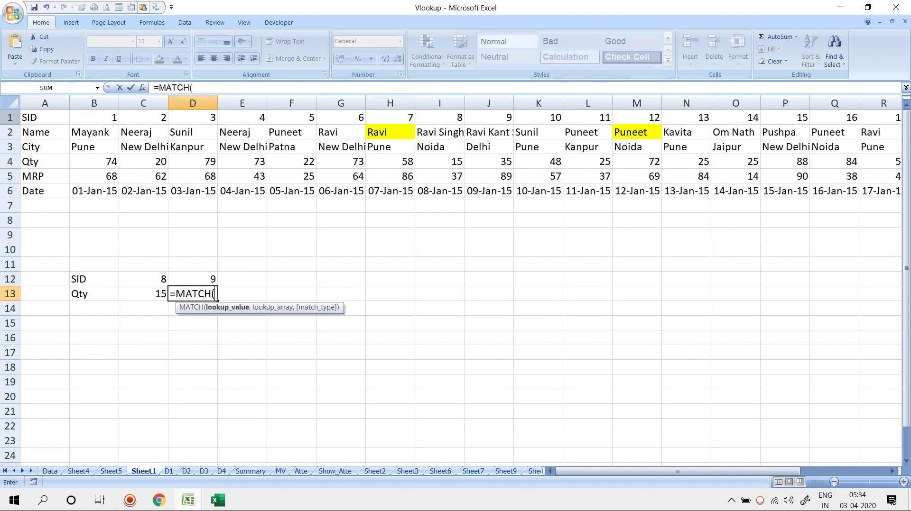
pyautogui.press('Left')
pyautogui.press('Left')
pyautogui.write(',')
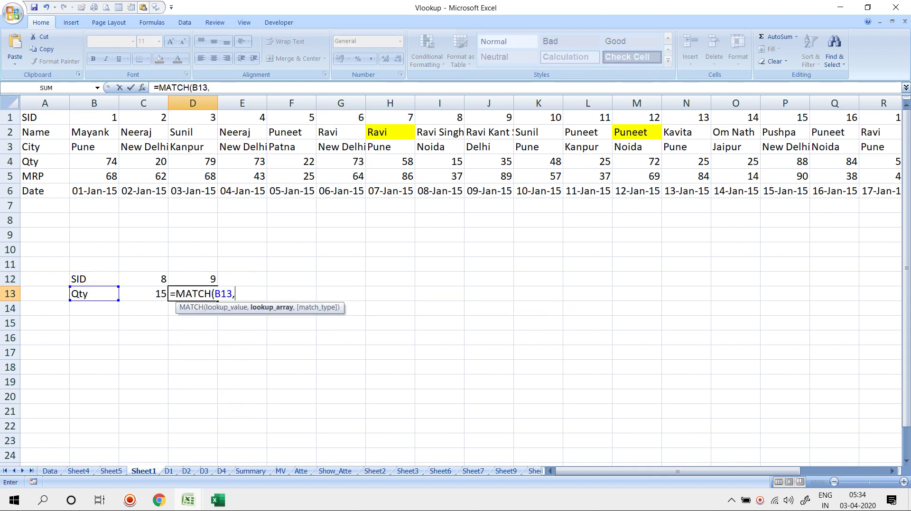
pyautogui.click(45, 103)
pyautogui.write(',0')
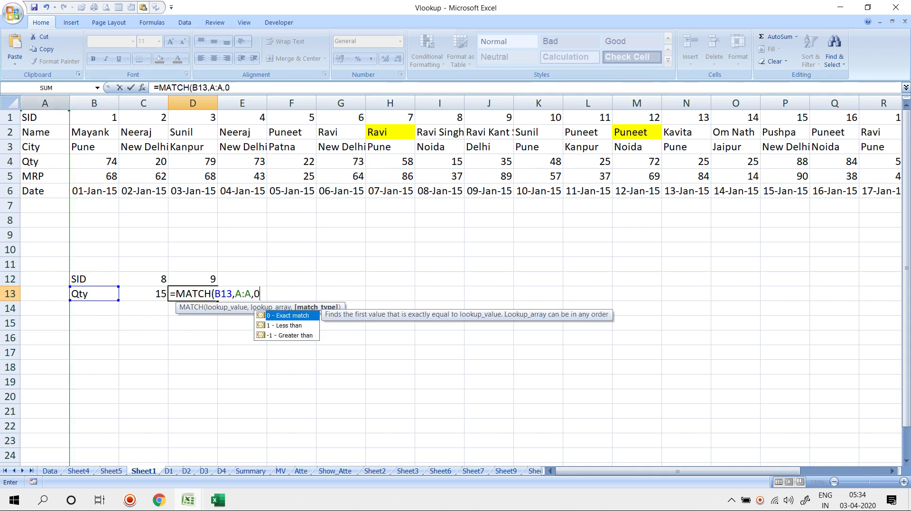
pyautogui.press('Return')
# Step: Start a new HLOOKUP formula in C13 in place of the existing one, with C12 as the lookup value
pyautogui.press('Up')
pyautogui.press('Left')
pyautogui.press('F2')
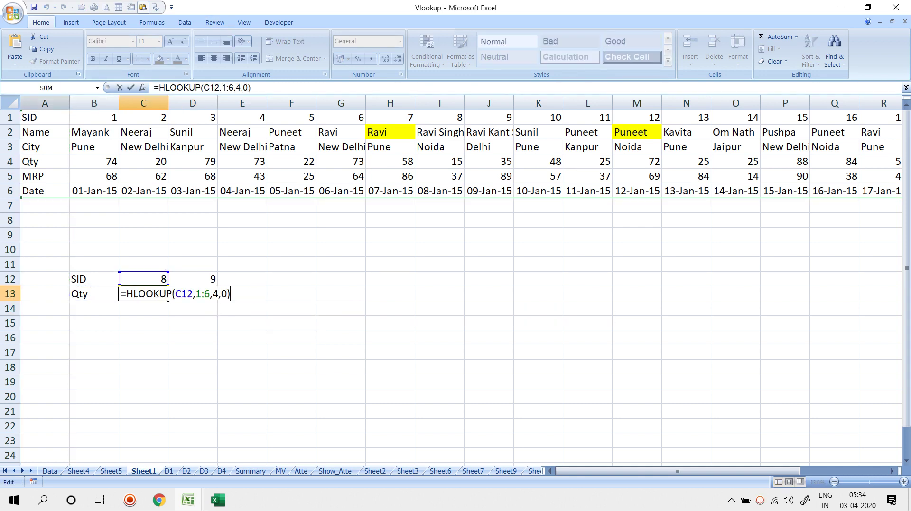
pyautogui.press('Escape')
pyautogui.write('=mat')
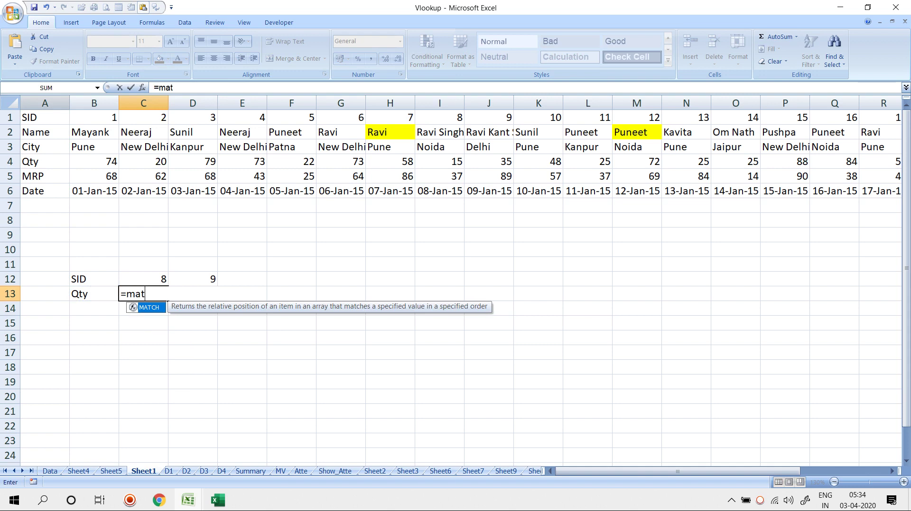
pyautogui.press('BackSpace')
pyautogui.press('BackSpace')
pyautogui.press('BackSpace')
pyautogui.write('hl')
pyautogui.press('Tab')
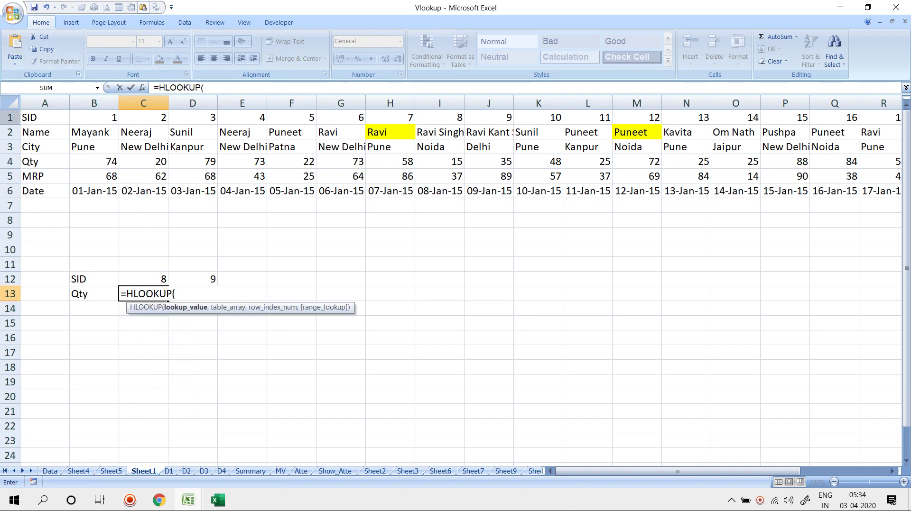
pyautogui.press('Up')
pyautogui.write(',')
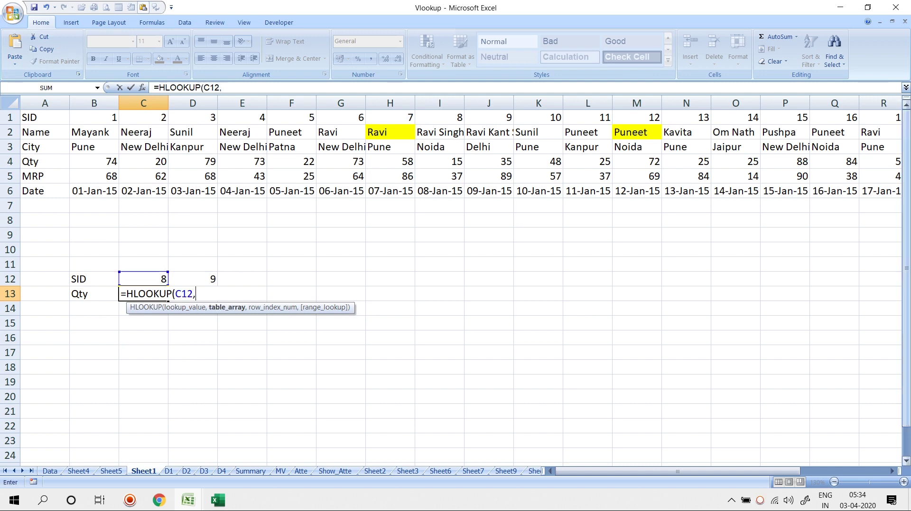
# Step: Complete the C13 HLOOKUP with rows 1:6 as the table, D13 as the row index and 0 for exact match
pyautogui.click(10, 118)
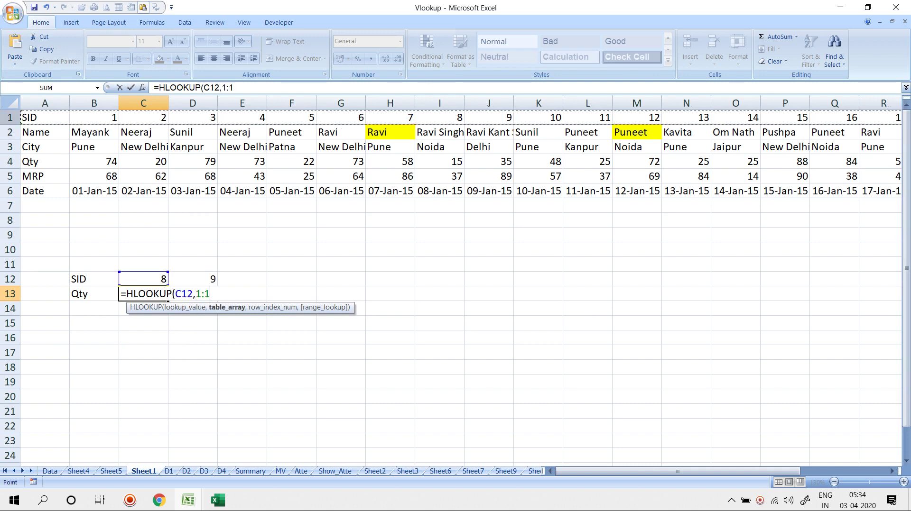
pyautogui.moveTo(10, 117); pyautogui.dragTo(10, 191)
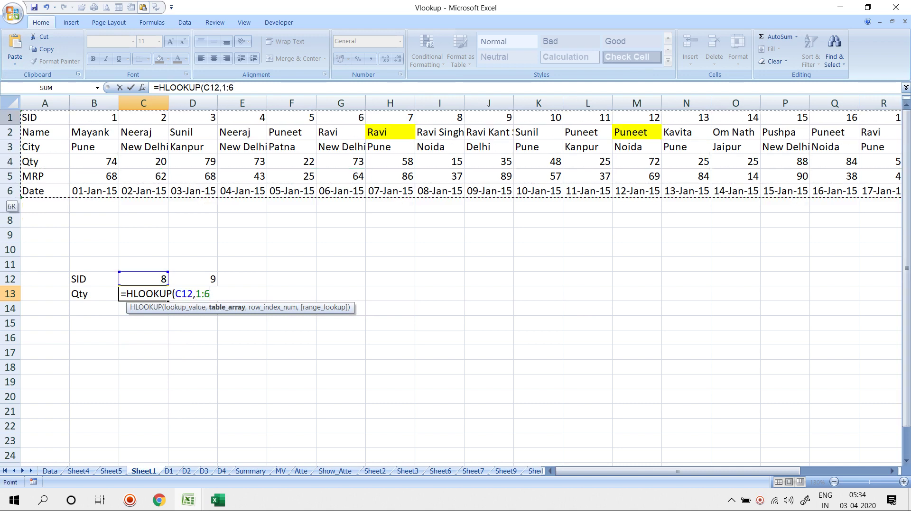
pyautogui.write(',')
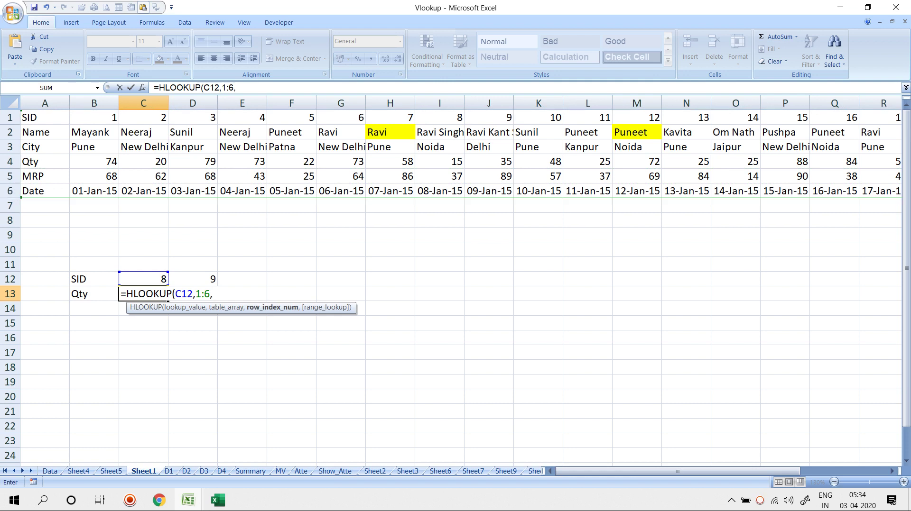
pyautogui.click(242, 279)
pyautogui.click(242, 294)
pyautogui.click(193, 294)
pyautogui.write(',0')
pyautogui.press('Return')
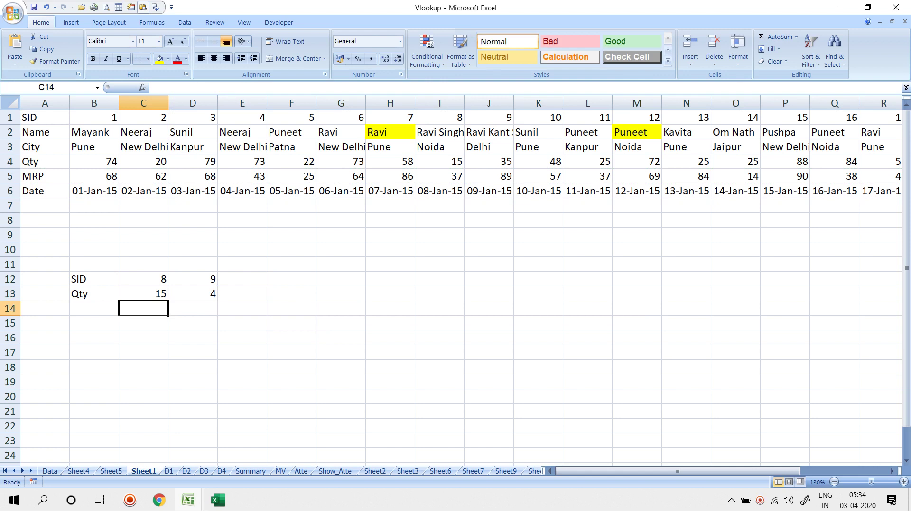
# Step: Test the dynamic HLOOKUP by setting the field label in B13 to name, and again to qty
pyautogui.press('Up')
pyautogui.press('Left')
pyautogui.write('nam')
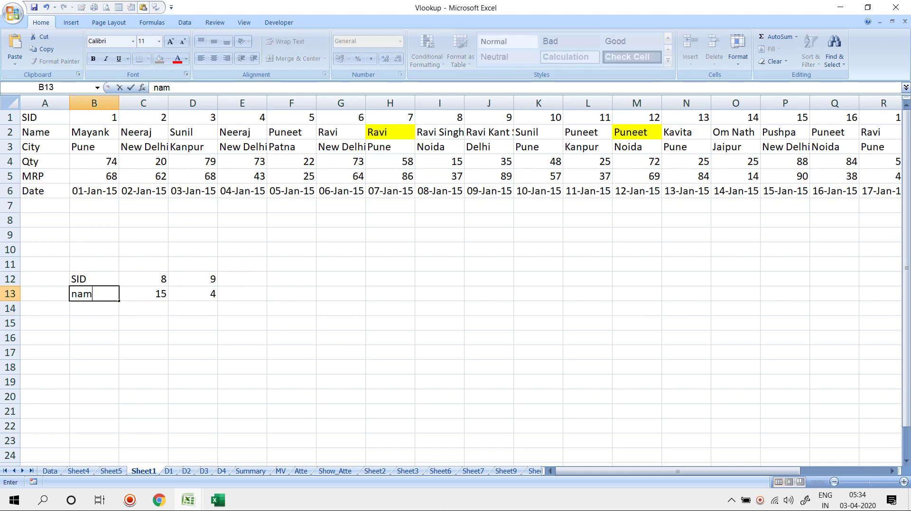
pyautogui.write('e')
pyautogui.press('Return')
pyautogui.press('Up')
pyautogui.write('qt')
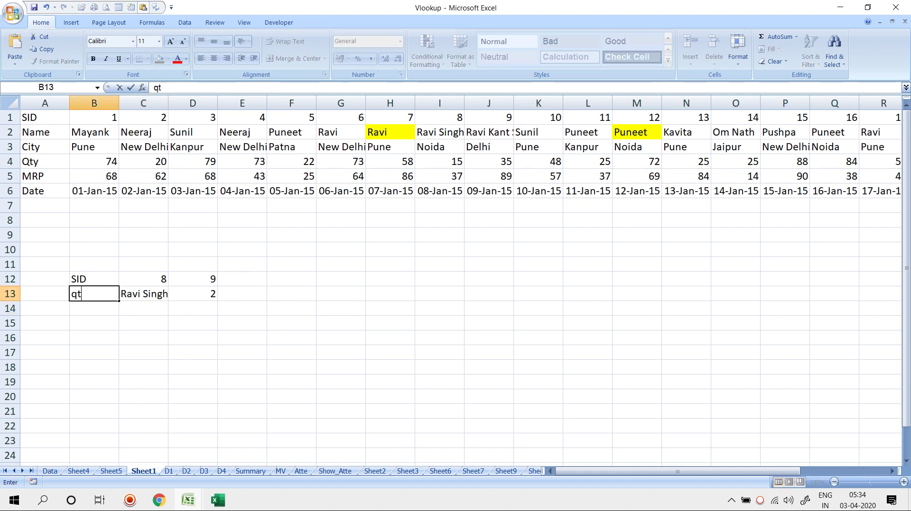
pyautogui.write('y')
pyautogui.press('Return')
# Step: Set the field label in B13 to city
pyautogui.press('Up')
pyautogui.write('city')
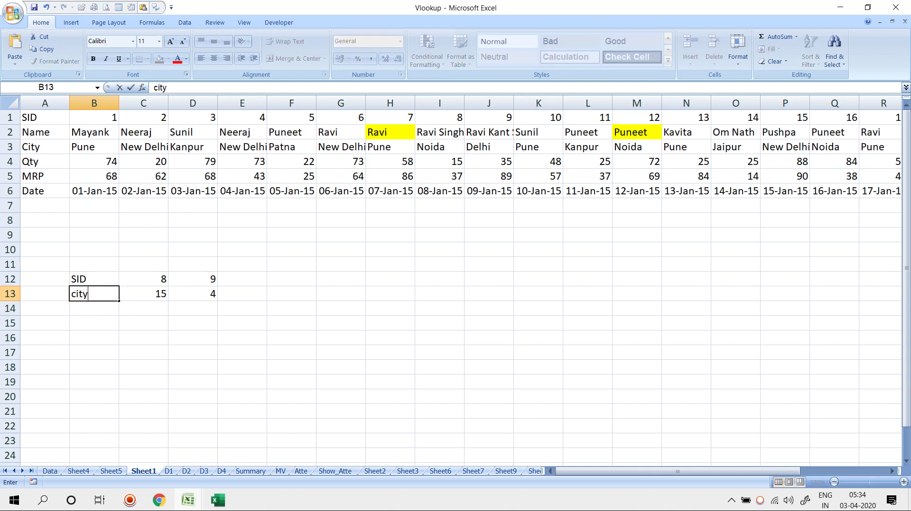
pyautogui.press('Return')
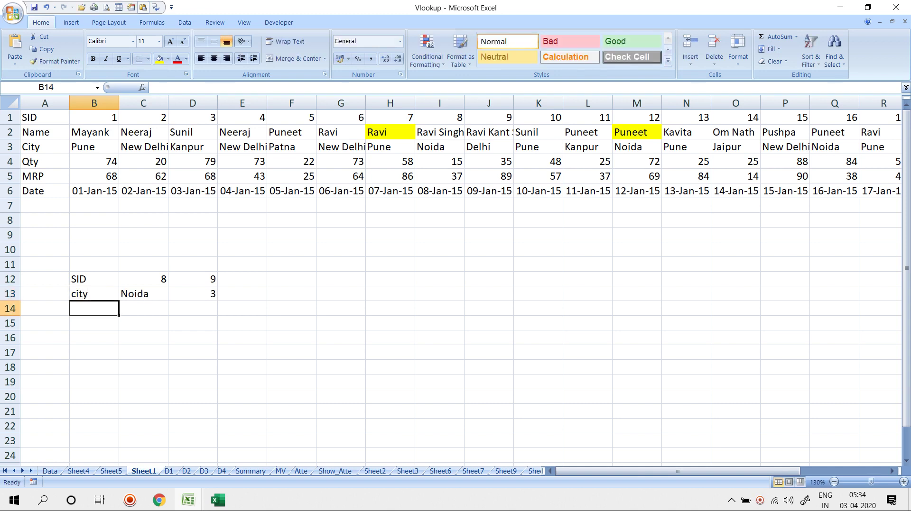
# Step: Switch to the MV sheet and clear the Name results in B2:B6
pyautogui.hotkey('ctrl', 'pagedown')
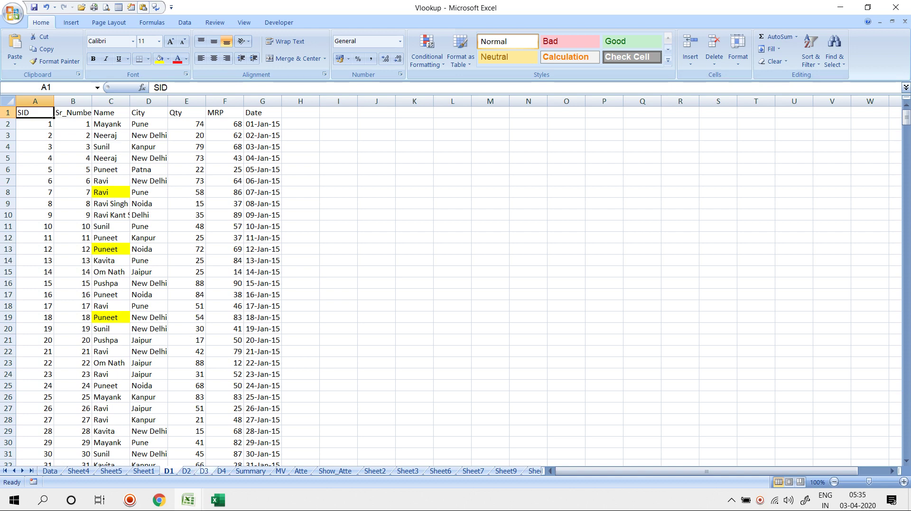
pyautogui.click(251, 471)
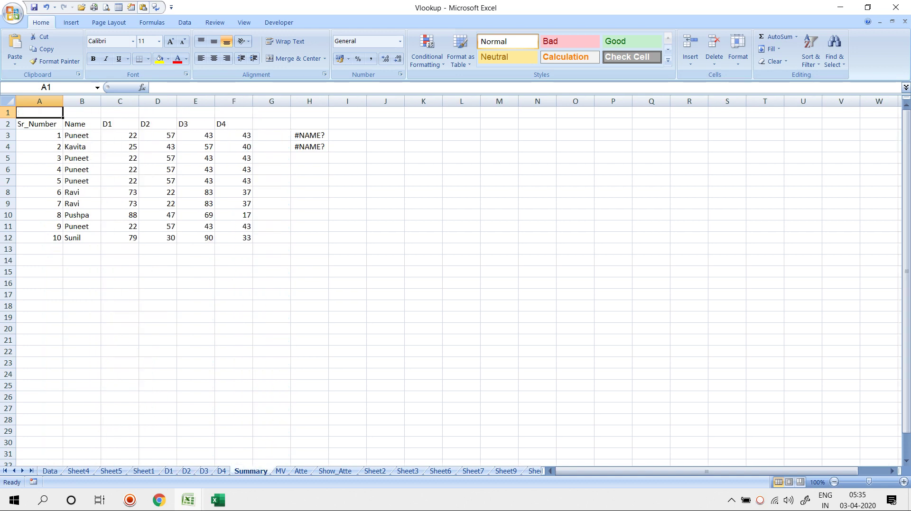
pyautogui.hotkey('ctrl', 'pagedown')
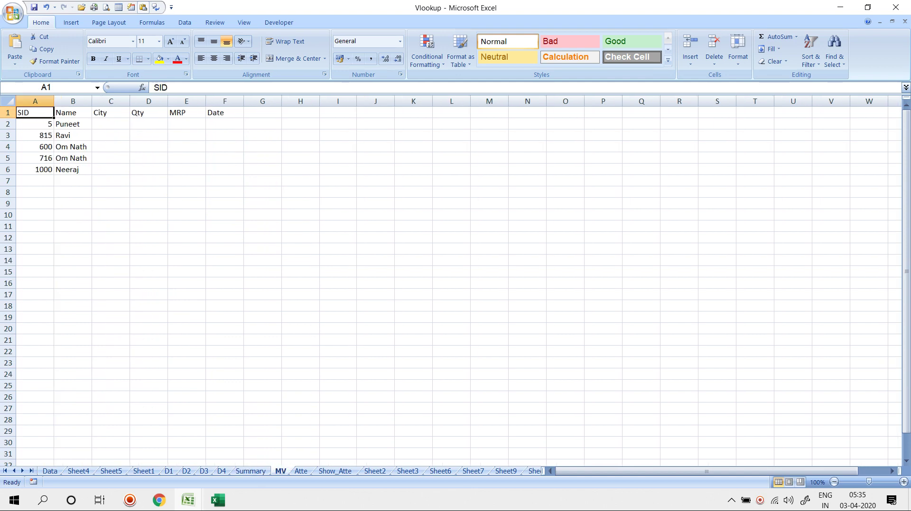
pyautogui.moveTo(72, 113); pyautogui.dragTo(72, 170)
pyautogui.press('Delete')
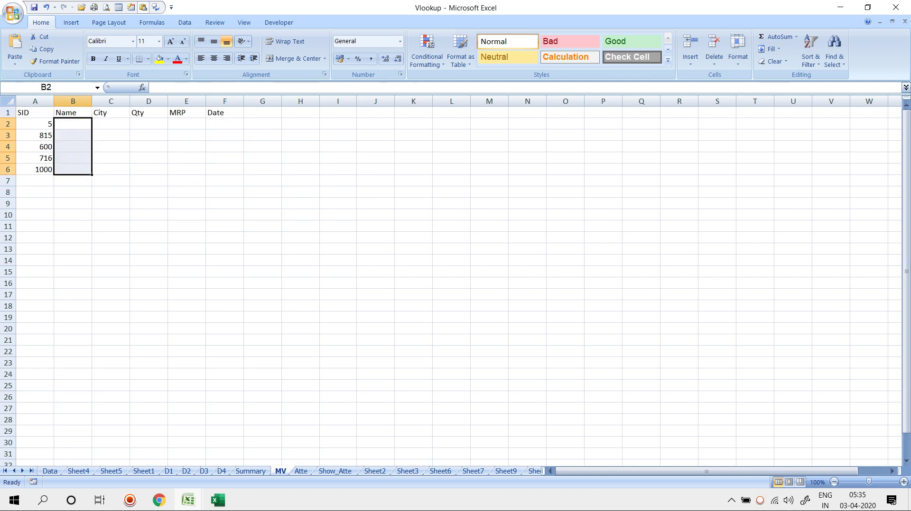
# Step: Examine which SID ranges the D1, D2, D3 and D4 sheets cover, from the first record to the last
pyautogui.click(35, 124)
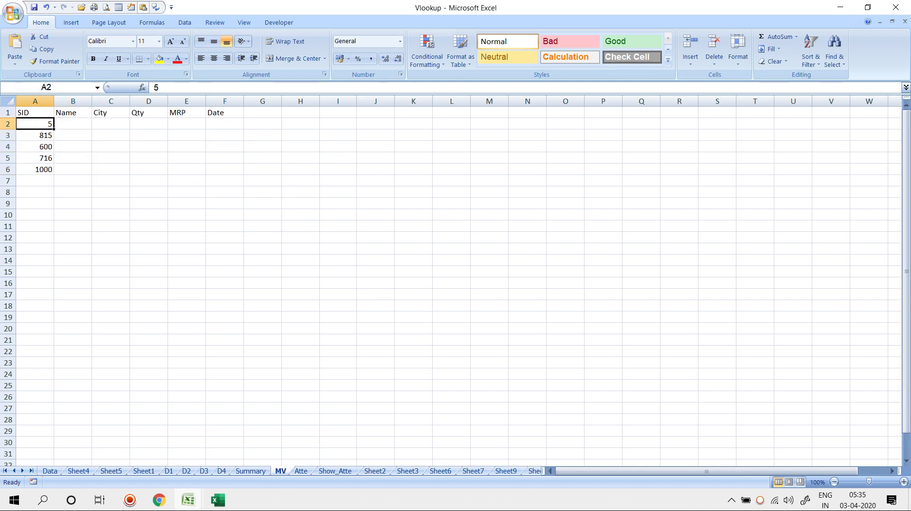
pyautogui.click(169, 471)
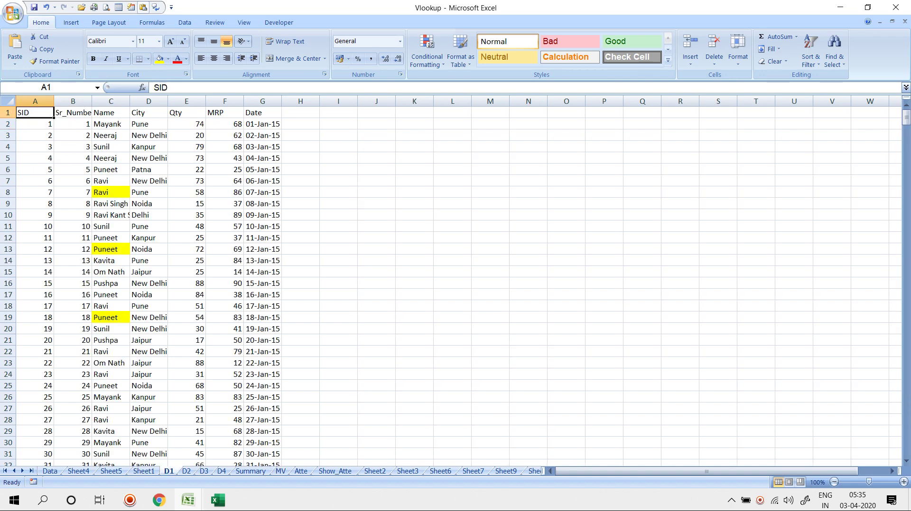
pyautogui.hotkey('ctrl', 'Down')
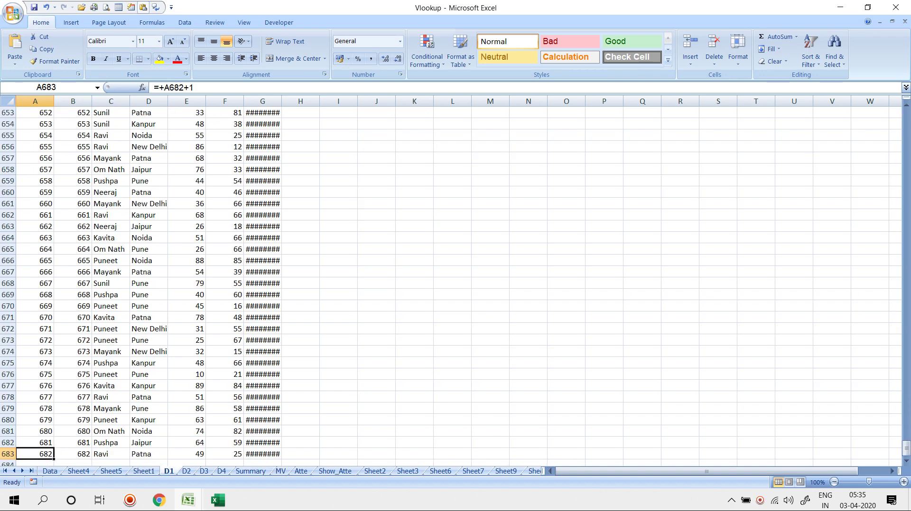
pyautogui.hotkey('ctrl', 'pagedown')
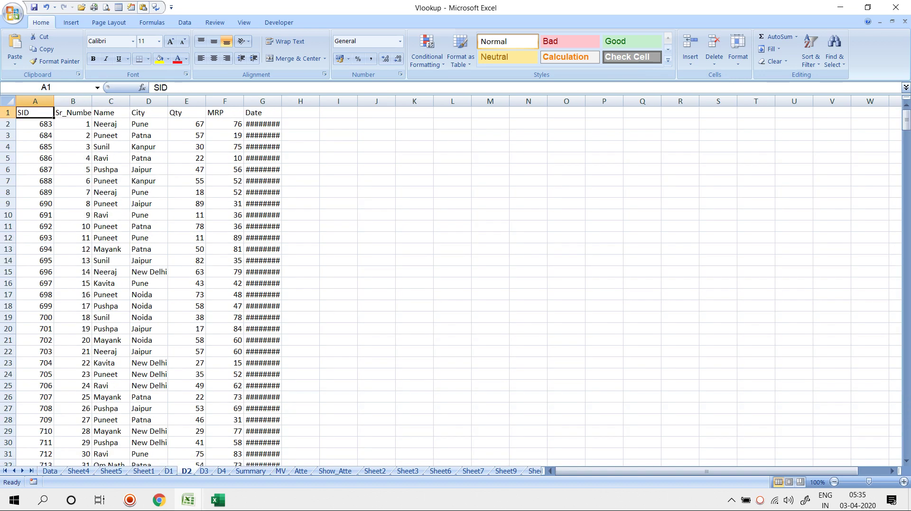
pyautogui.hotkey('ctrl', 'Down')
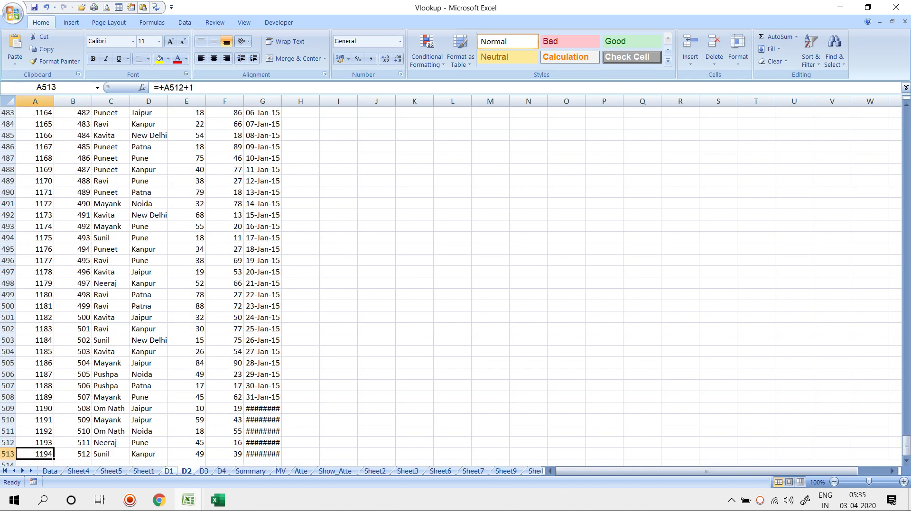
pyautogui.hotkey('ctrl', 'pagedown')
pyautogui.hotkey('ctrl', 'Down')
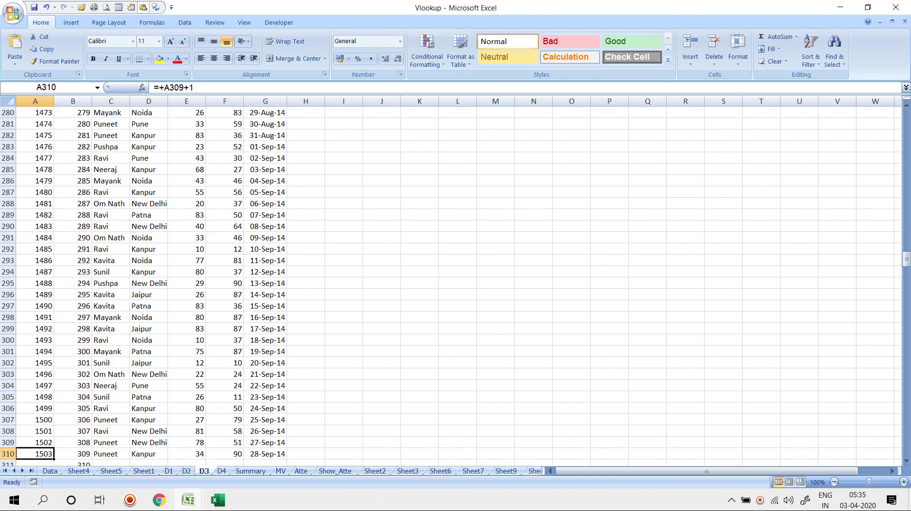
pyautogui.hotkey('ctrl', 'pagedown')
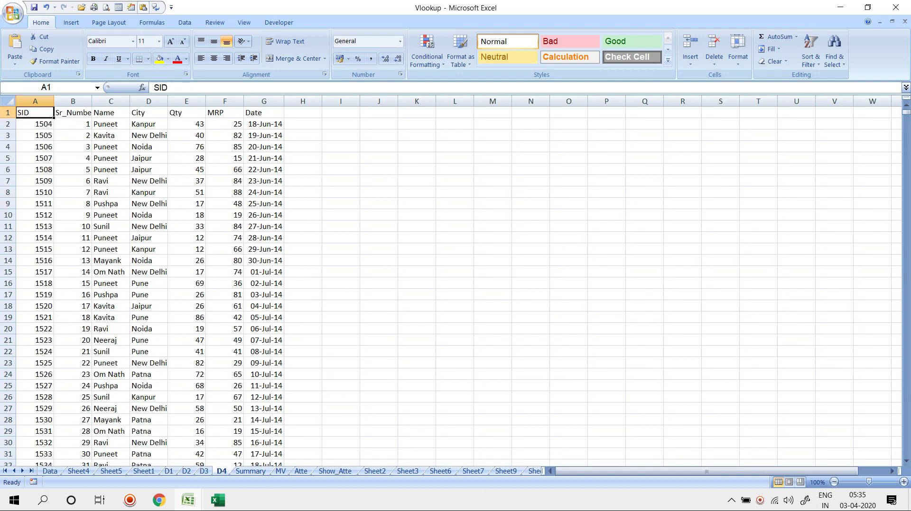
pyautogui.hotkey('ctrl', 'Down')
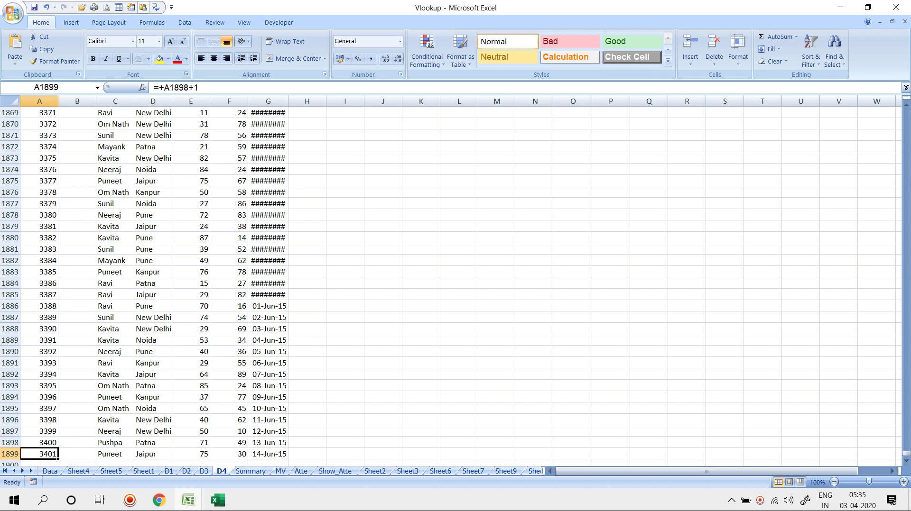
# Step: Start a VLOOKUP in B2 of the MV sheet with A2 as the lookup value
pyautogui.click(281, 472)
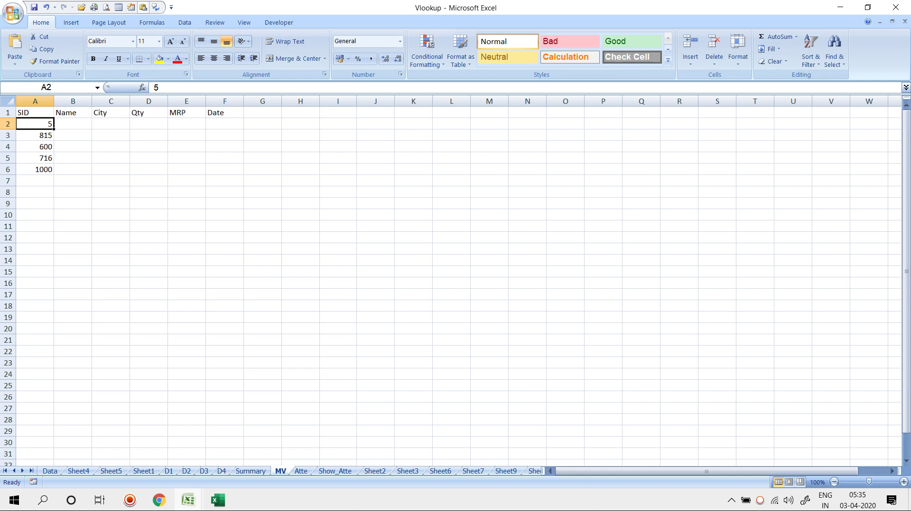
pyautogui.click(72, 124)
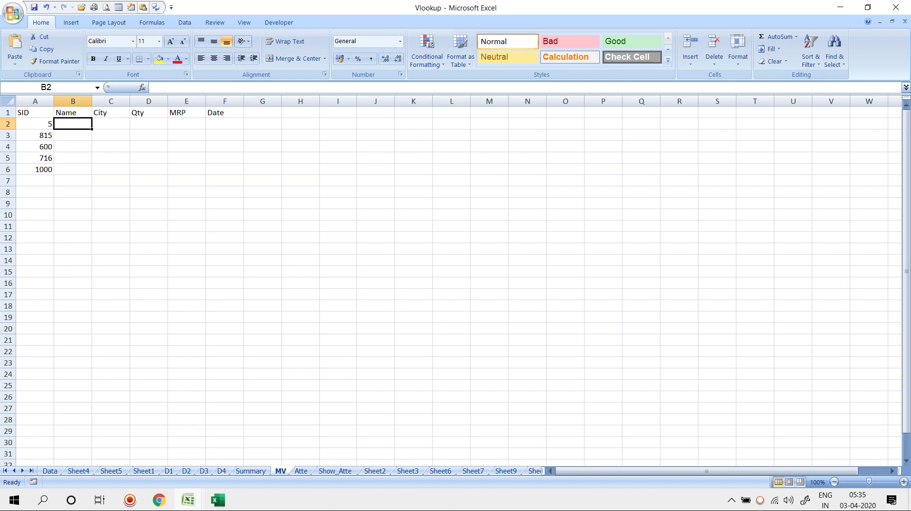
pyautogui.write('=vlo')
pyautogui.press('Tab')
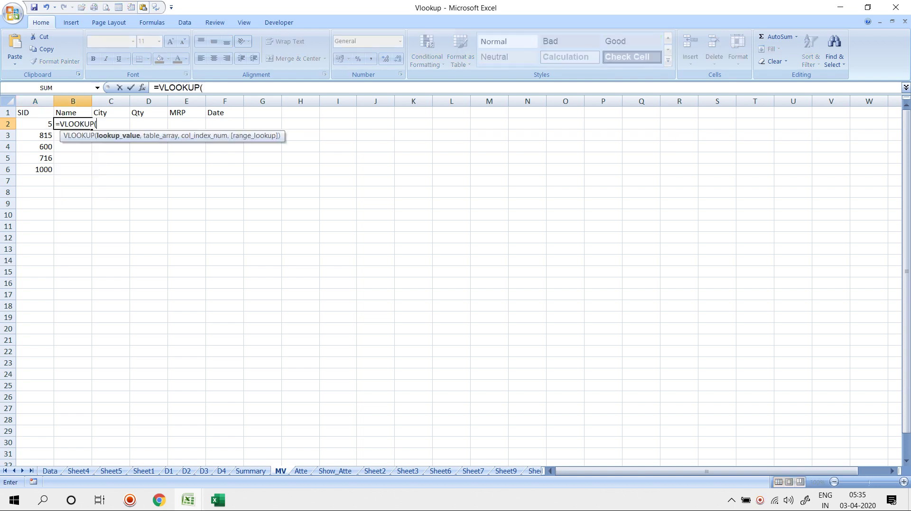
pyautogui.press('Left')
pyautogui.write(',')
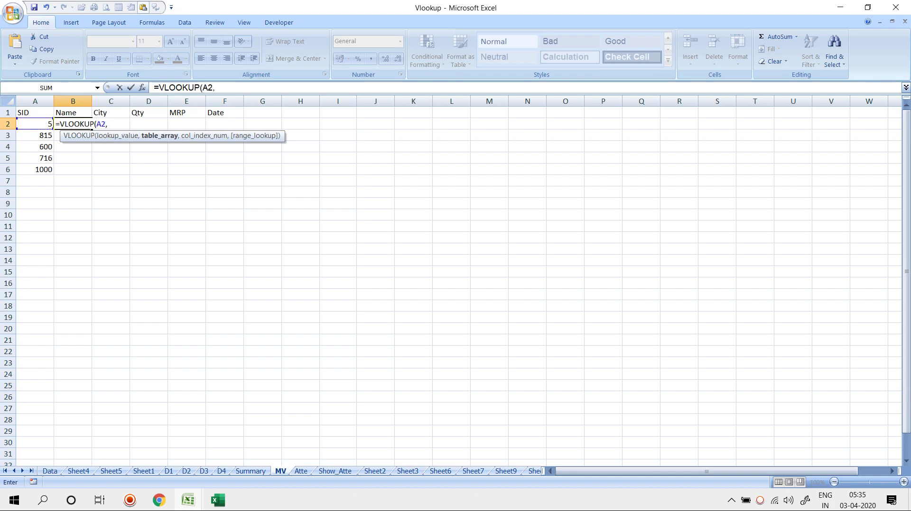
# Step: Complete the B2 VLOOKUP with columns A:G of sheet D1 as the table, column index 3 and 0 for exact match
pyautogui.click(169, 472)
pyautogui.hotkey('ctrl', 'space')
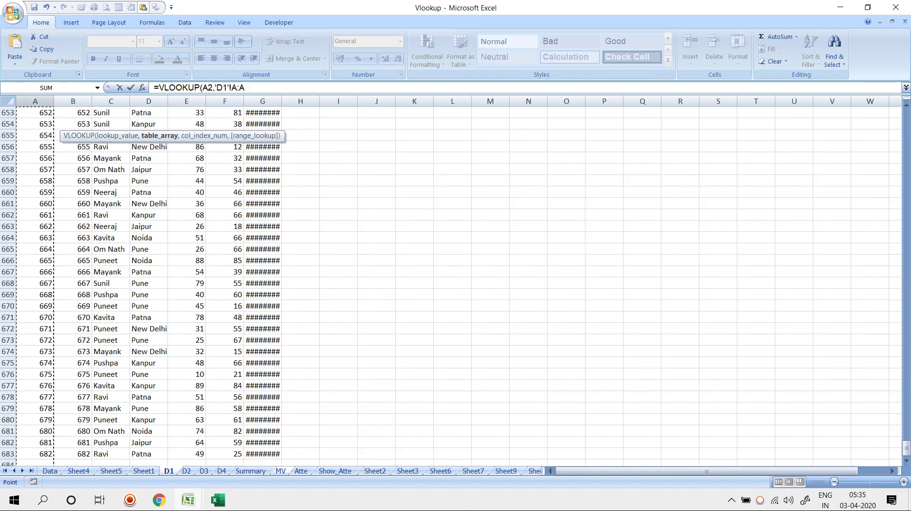
pyautogui.hotkey('shift', 'Right')
pyautogui.hotkey('shift', 'Right')
pyautogui.hotkey('shift', 'Right')
pyautogui.hotkey('shift', 'Right')
pyautogui.hotkey('shift', 'Right')
pyautogui.hotkey('shift', 'Right')
pyautogui.write(',')
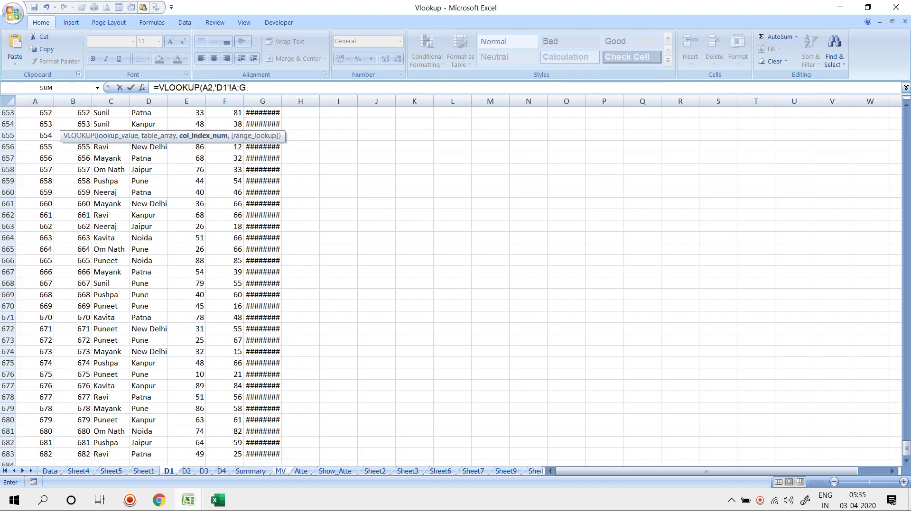
pyautogui.write('3,0)')
pyautogui.press('Return')
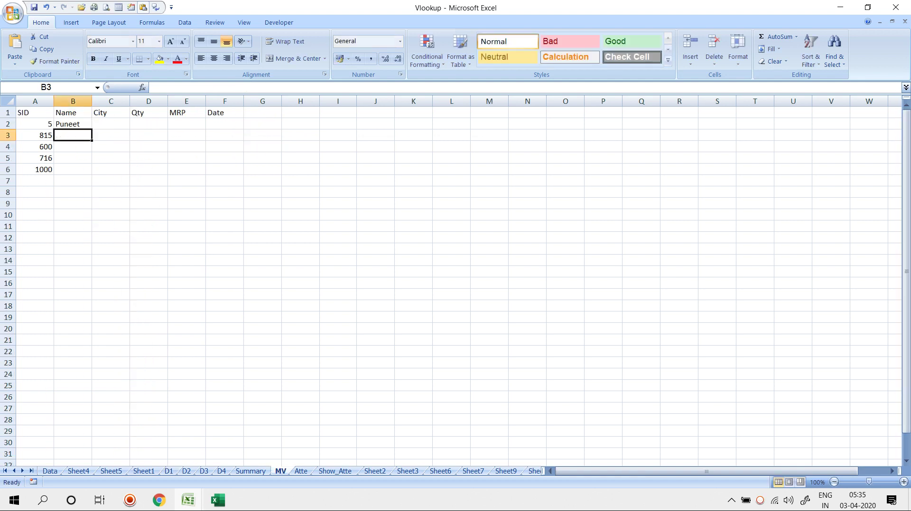
# Step: Enter a VLOOKUP in C2 that finds A2 in columns A:G of sheet D2, with column index 3 and exact match 0
pyautogui.press('Up')
pyautogui.press('Right')
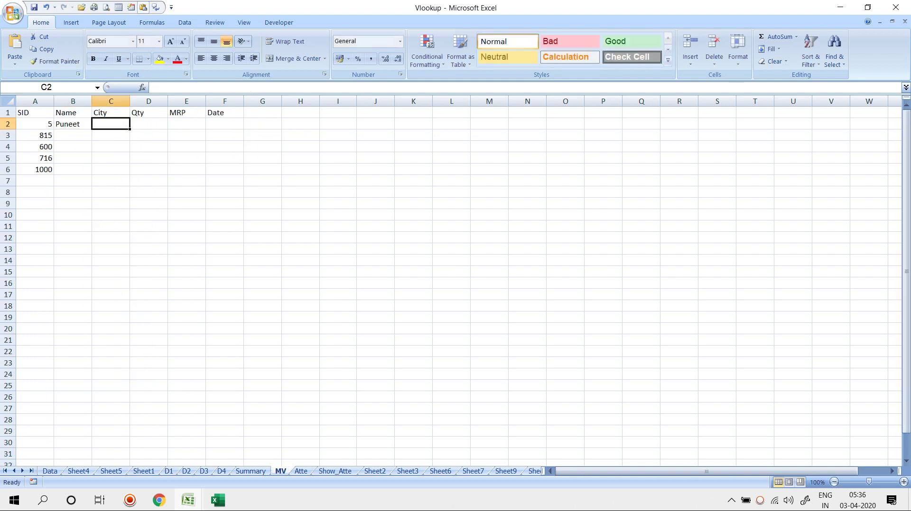
pyautogui.write('=VLOOKUP(')
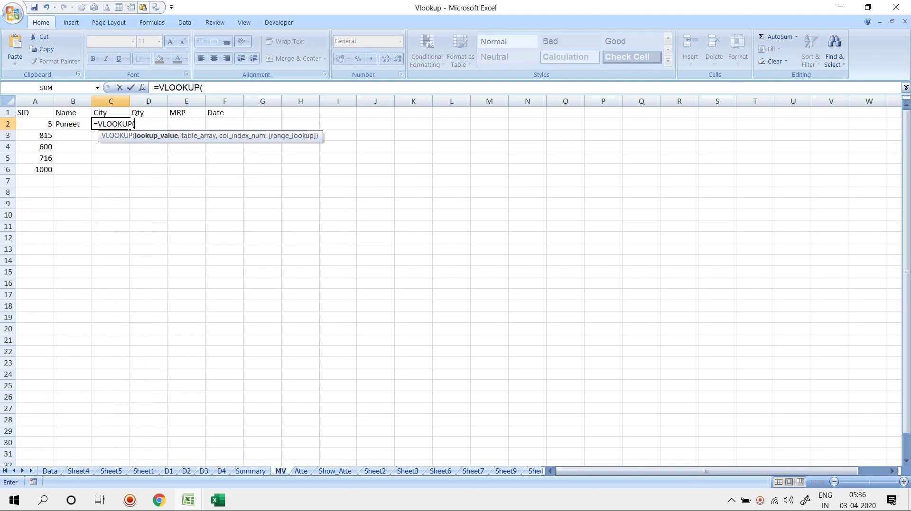
pyautogui.press('Left')
pyautogui.press('Left')
pyautogui.write(',')
pyautogui.click(187, 471)
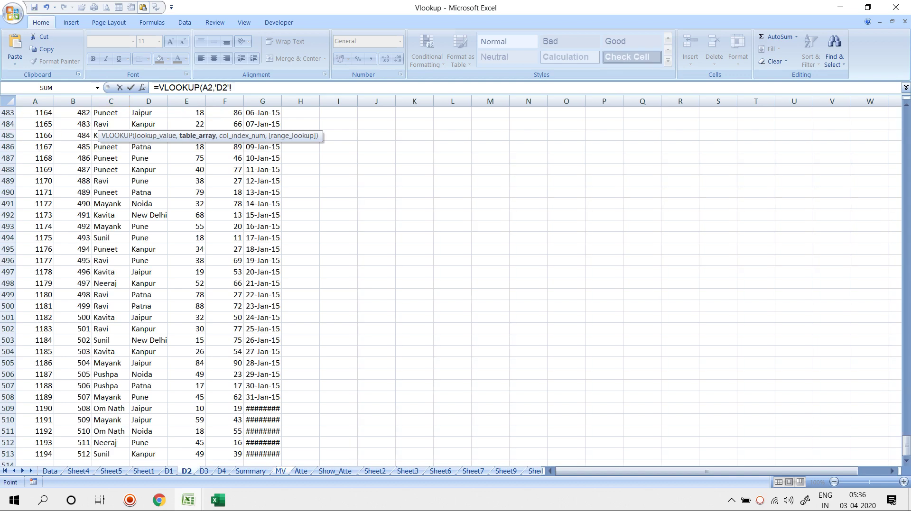
pyautogui.write('A:G,')
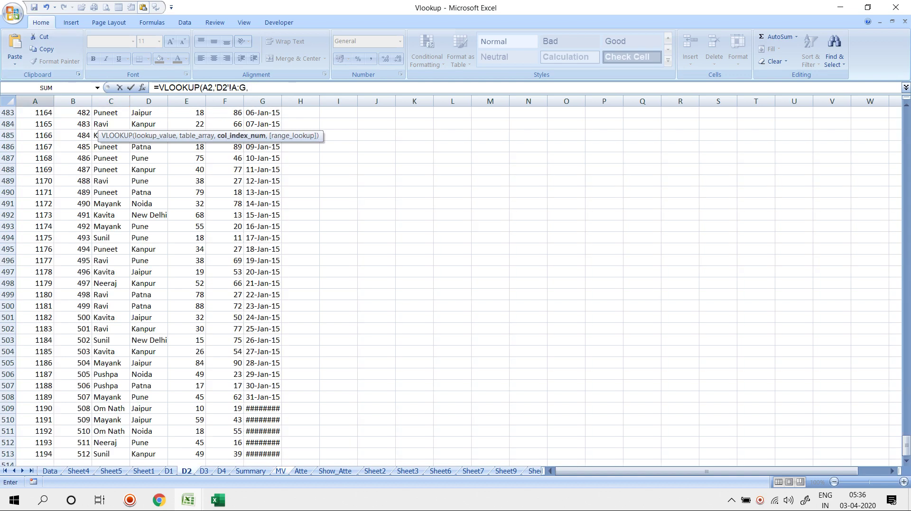
pyautogui.write('3,0')
pyautogui.press('Return')
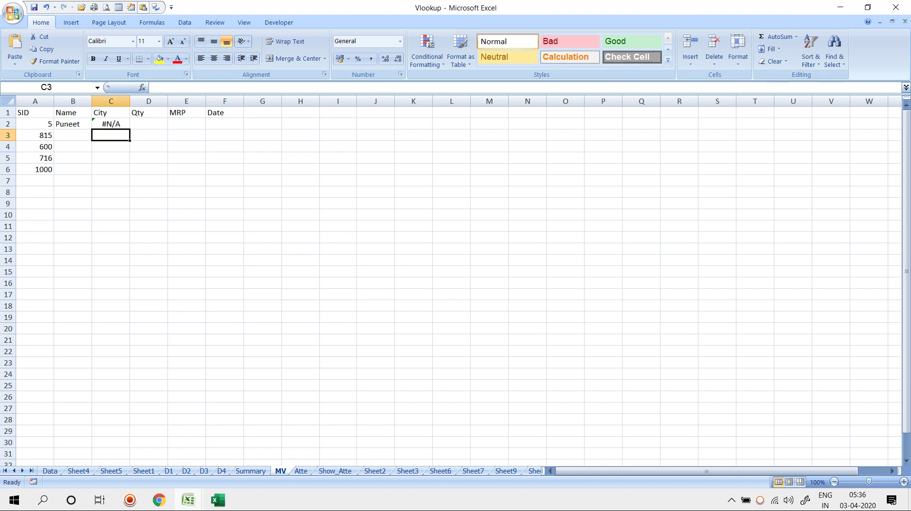
# Step: Enter a VLOOKUP in D2 that finds A2 in columns A:G of sheet D3, with column index 3
pyautogui.click(148, 123)
pyautogui.write('=VLOOKUP(')
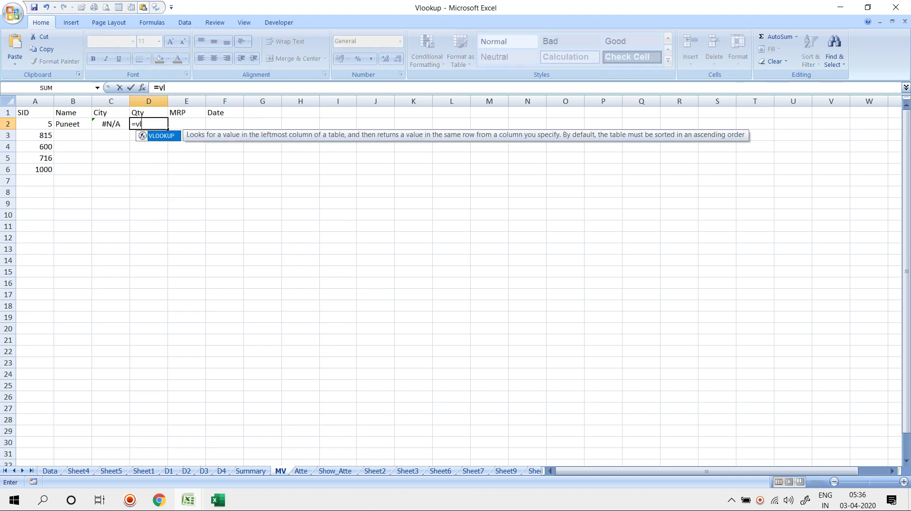
pyautogui.click(35, 124)
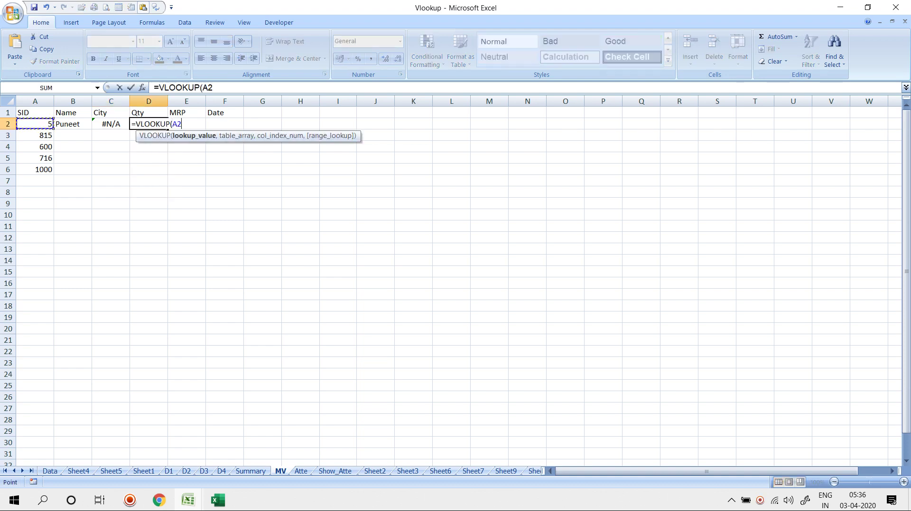
pyautogui.write(',')
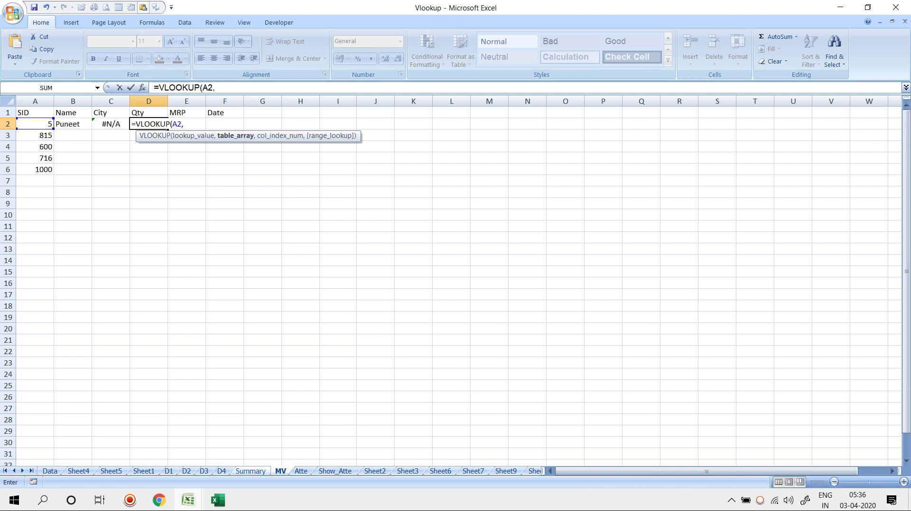
pyautogui.click(204, 472)
pyautogui.moveTo(35, 101); pyautogui.dragTo(265, 101)
pyautogui.write(',5,')
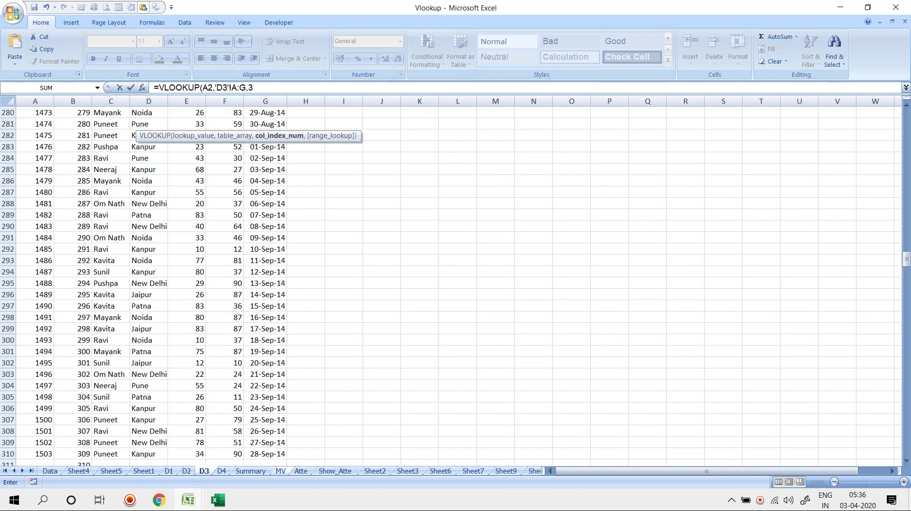
pyautogui.press('Return')
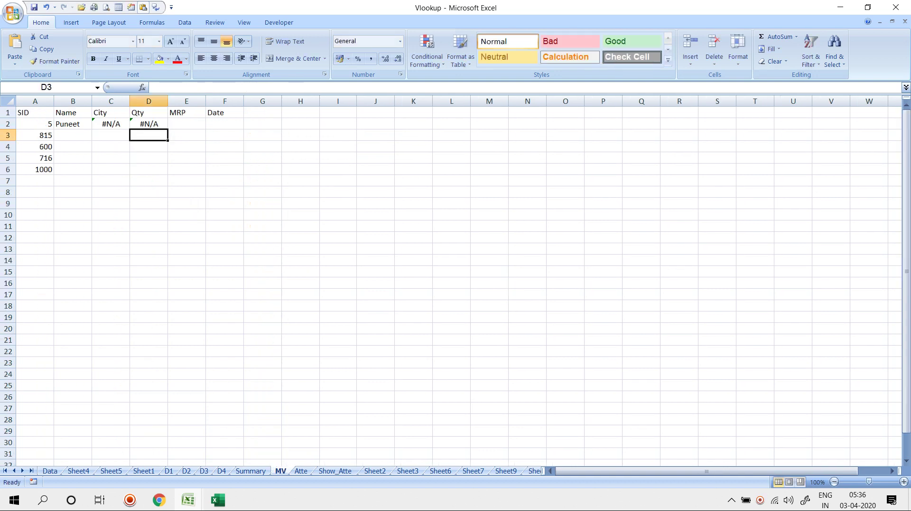
# Step: Enter a VLOOKUP in E2 that finds A2 in columns A:G of sheet D4 and returns the Name column
pyautogui.click(186, 124)
pyautogui.write('=vlo')
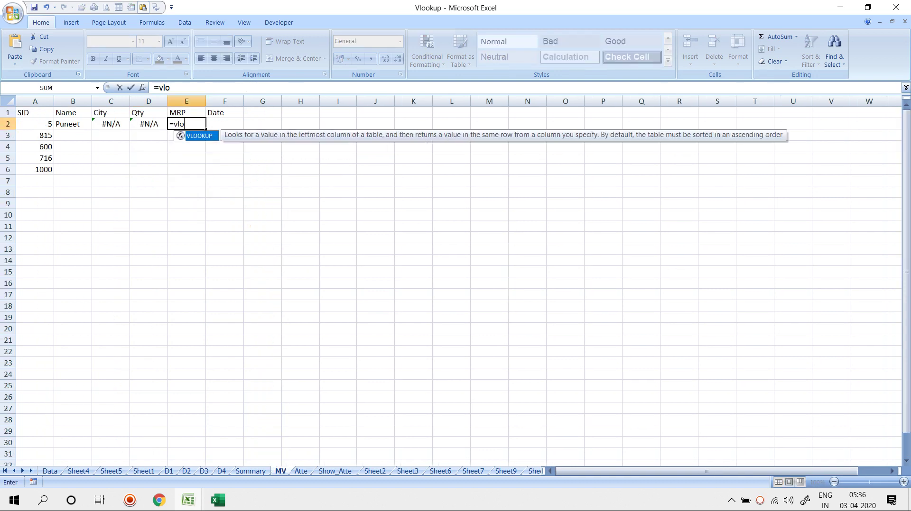
pyautogui.press('Tab')
pyautogui.write('A2,')
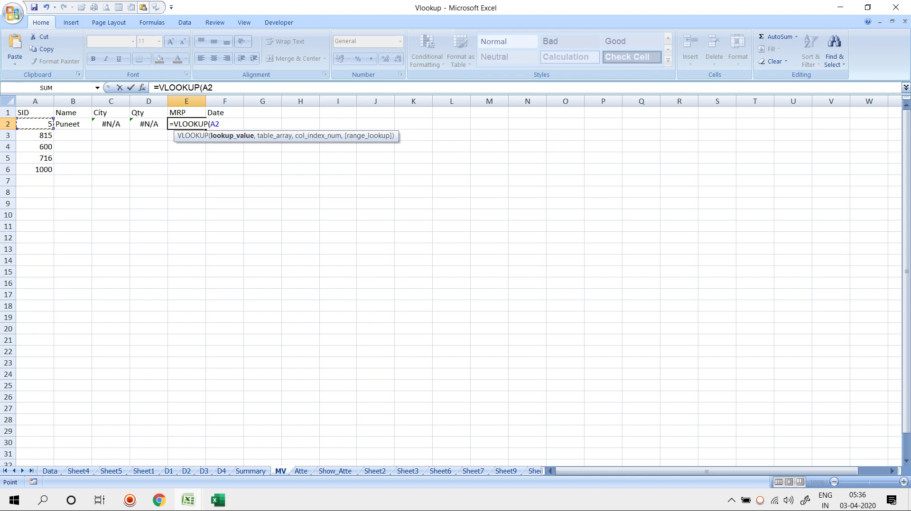
pyautogui.hotkey('ctrl', 'pageup')
pyautogui.hotkey('ctrl', 'pageup')
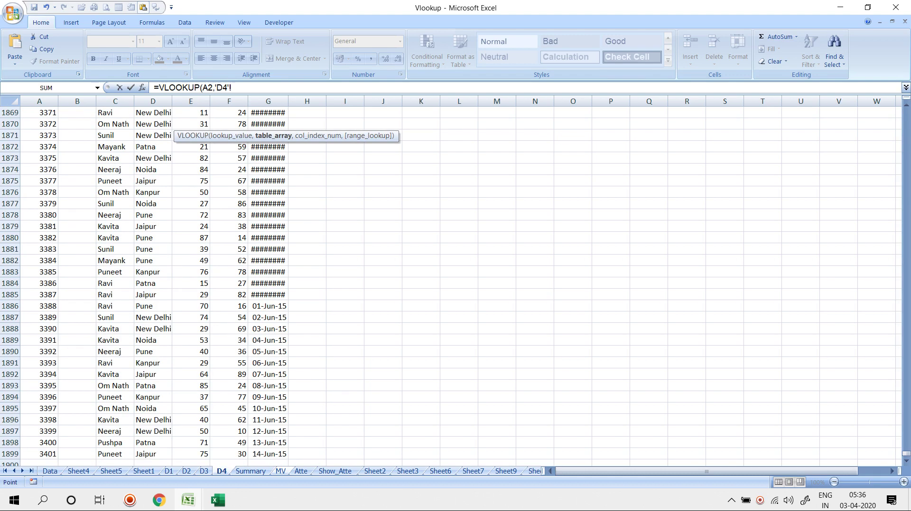
pyautogui.moveTo(40, 101); pyautogui.dragTo(268, 101)
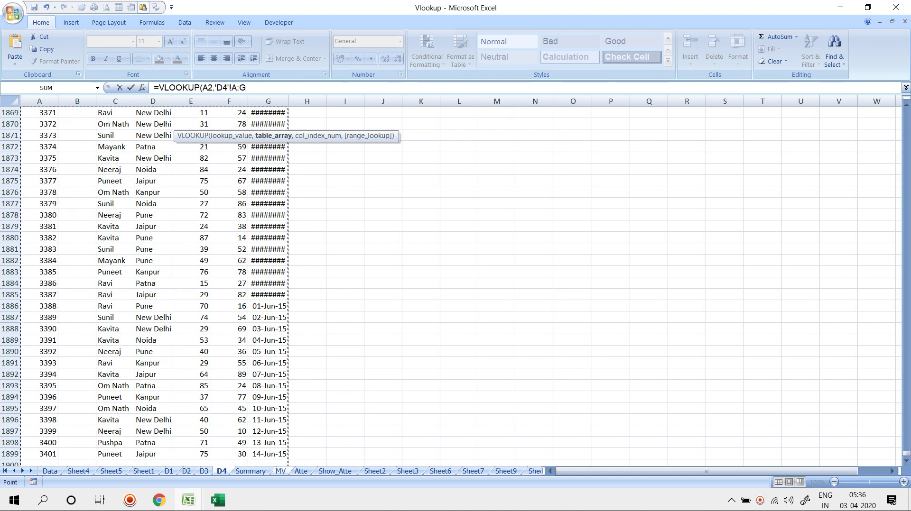
pyautogui.write(',6,0')
pyautogui.press('Return')
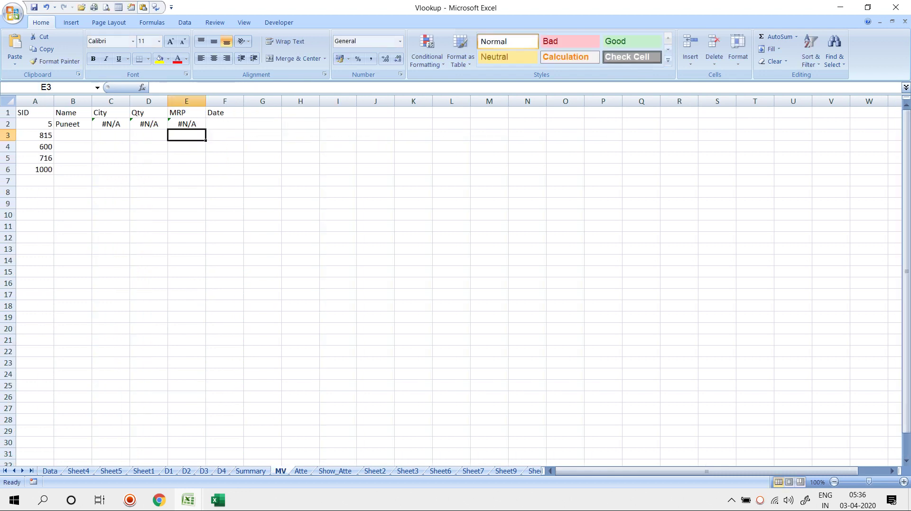
# Step: Test the four lookups by setting the SID in A2 to 1950, and again to 683
pyautogui.click(35, 125)
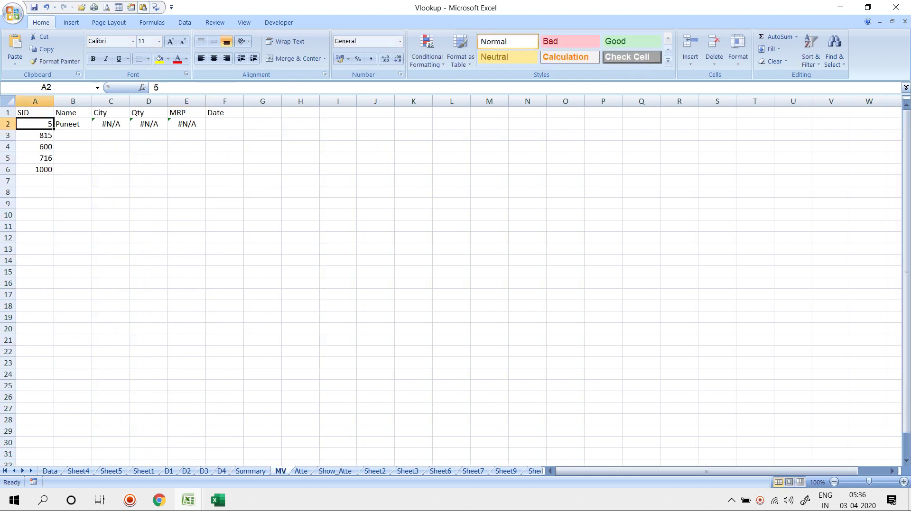
pyautogui.write('1950')
pyautogui.press('Return')
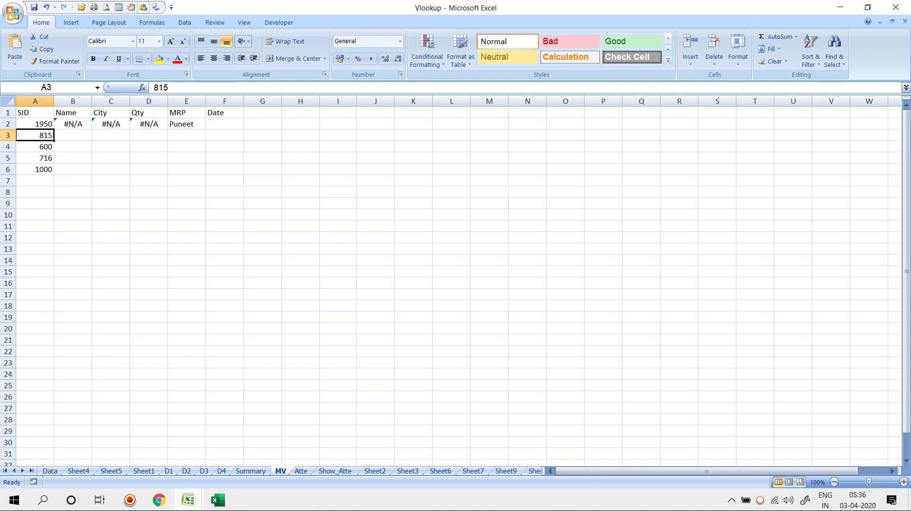
pyautogui.press('Up')
pyautogui.write('683')
pyautogui.press('Return')
# Step: Enter an IFERROR formula in B3 that returns B2, with C2 as the fallback
pyautogui.click(73, 135)
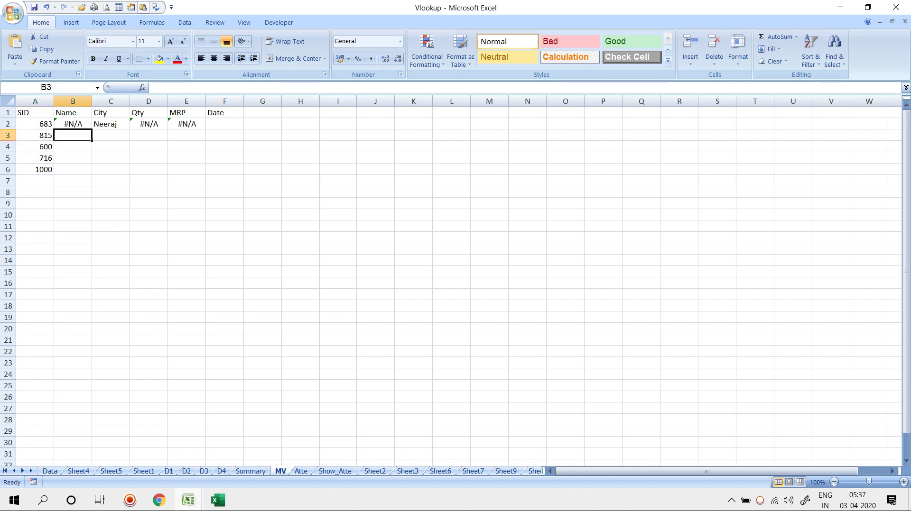
pyautogui.write('=IF')
pyautogui.press('Down')
pyautogui.press('Tab')
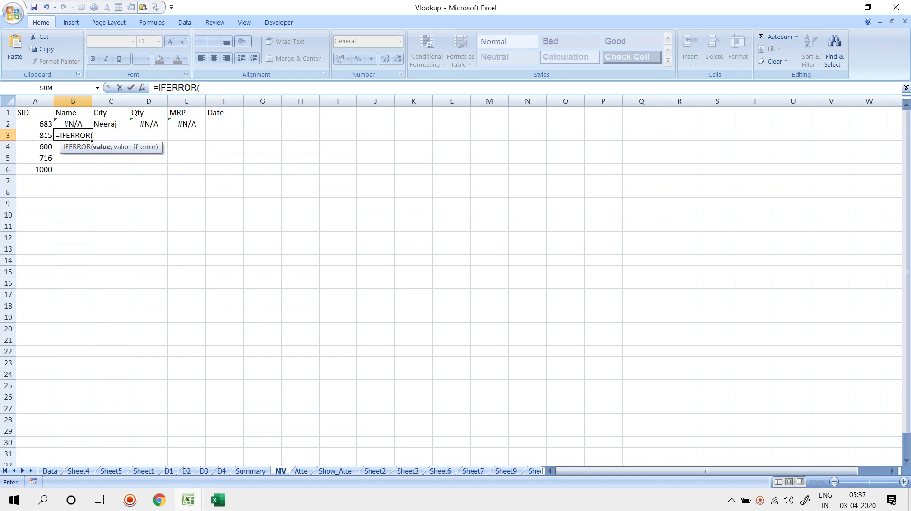
pyautogui.press('Up')
pyautogui.write(',')
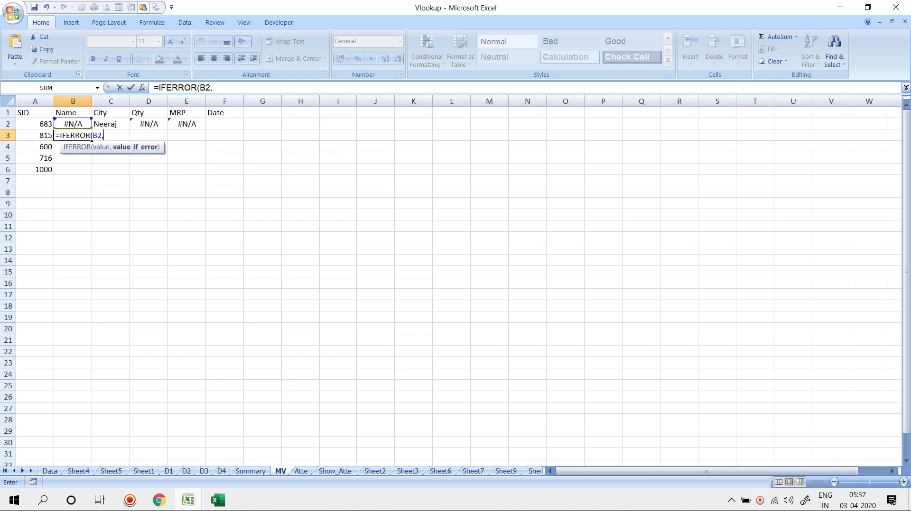
pyautogui.press('Up')
pyautogui.press('Right')
pyautogui.press('Return')
# Step: Enter an IFERROR formula in C3 that returns B3, with D2 as the fallback
pyautogui.press('Right')
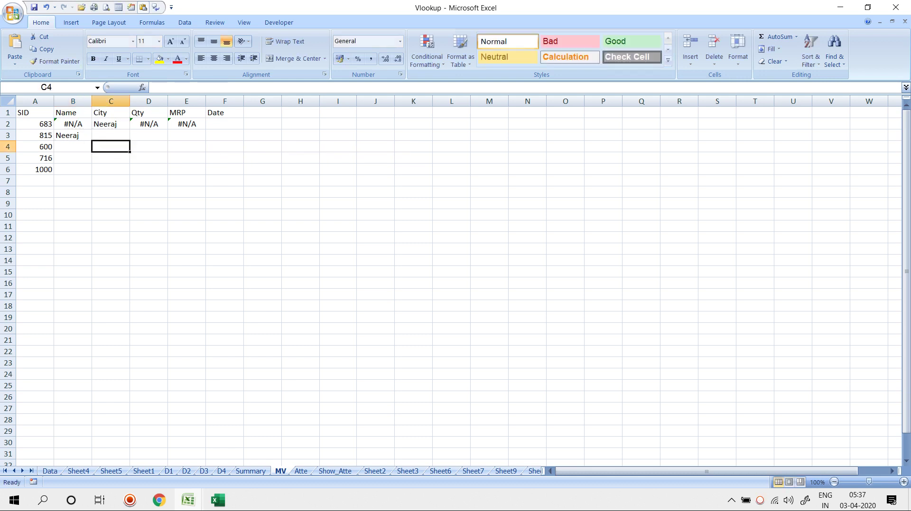
pyautogui.press('Up')
pyautogui.write('=id')
pyautogui.press('BackSpace')
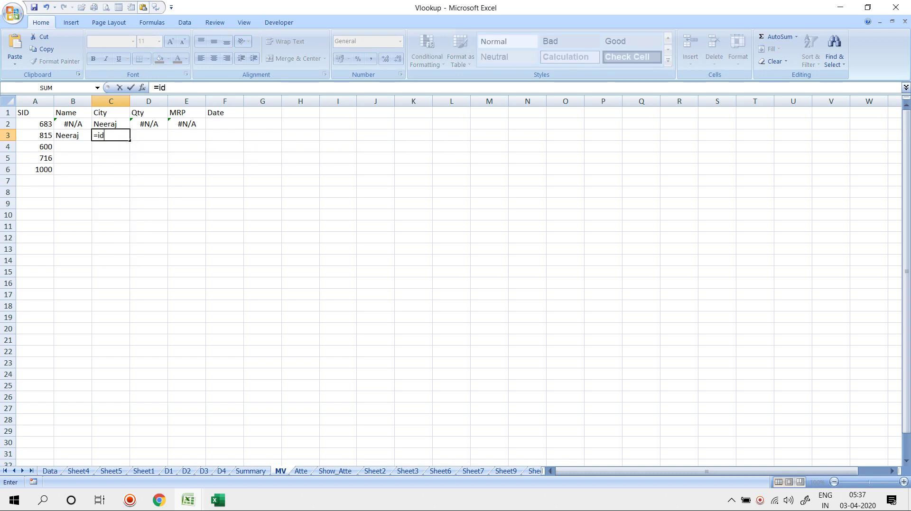
pyautogui.write('f')
pyautogui.press('Down')
pyautogui.press('Tab')
pyautogui.press('Left')
pyautogui.write(',')
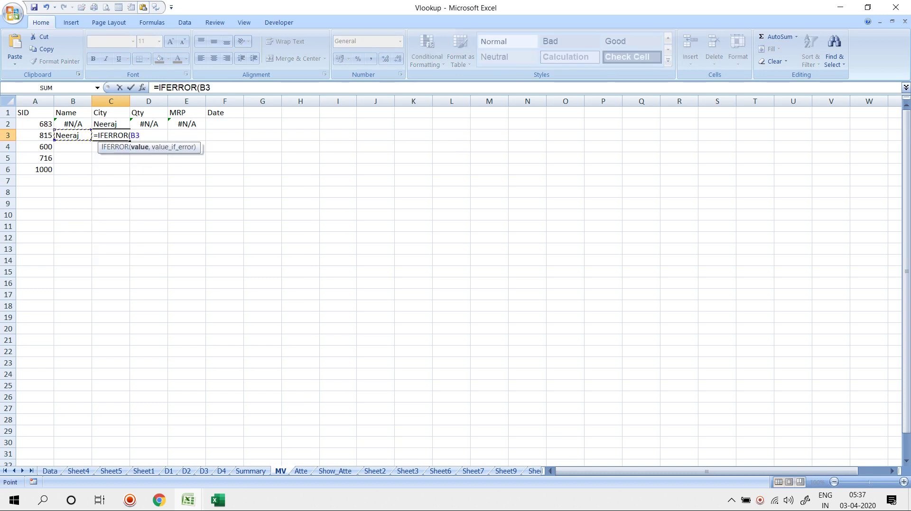
pyautogui.press('Up')
pyautogui.press('Right')
pyautogui.press('Return')
# Step: Enter an IFERROR formula in D3 that returns C3, with E2 as the fallback
pyautogui.press('Up')
pyautogui.press('Right')
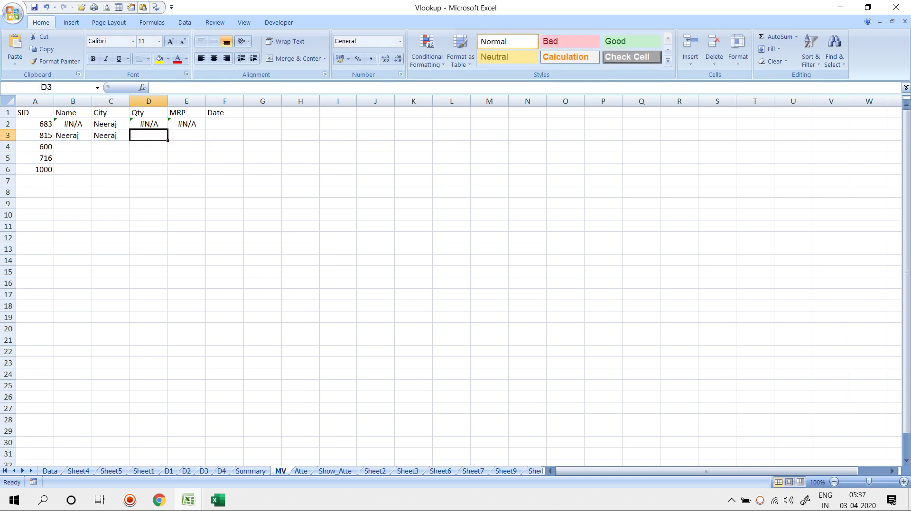
pyautogui.write('=if')
pyautogui.press('Down')
pyautogui.press('Tab')
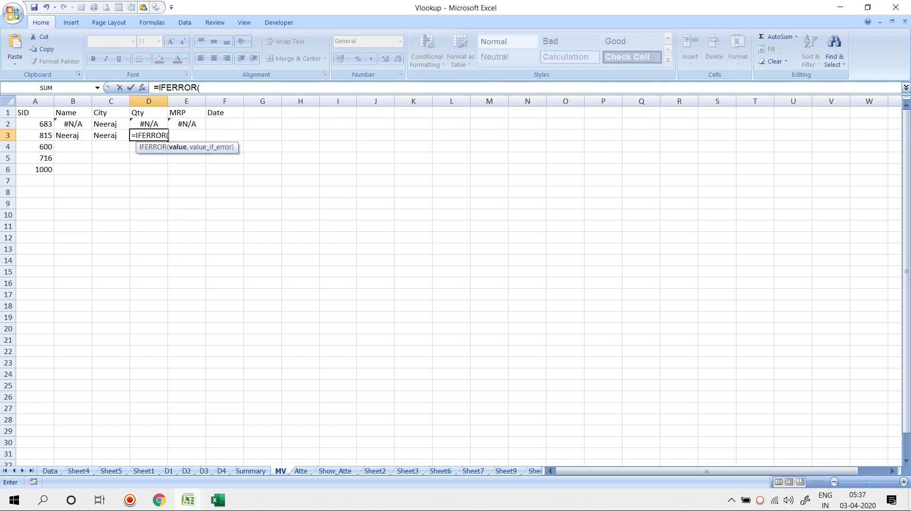
pyautogui.press('Left')
pyautogui.write(',')
pyautogui.press('Up')
pyautogui.press('Right')
pyautogui.press('Return')
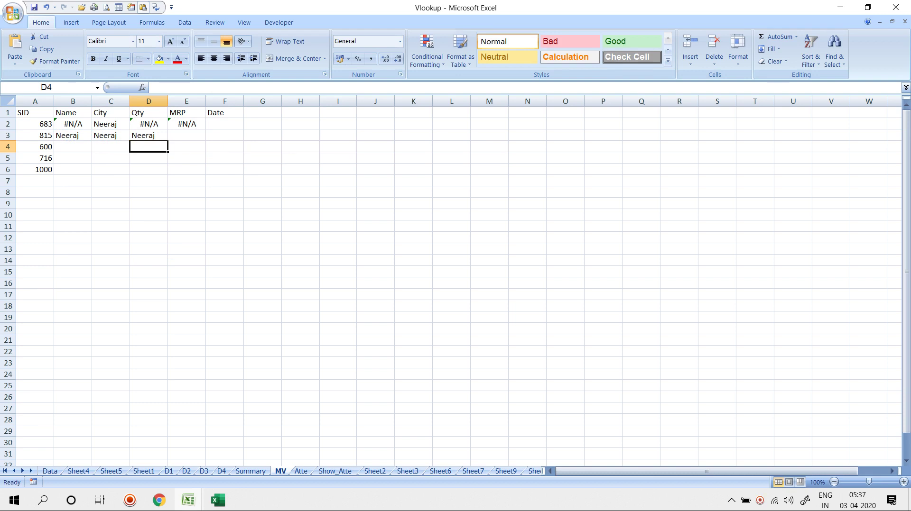
# Step: Replace the B2 reference in B3's IFERROR with the D1 VLOOKUP copied from B2, without its equals sign
pyautogui.press('Up')
pyautogui.press('Up')
pyautogui.press('Left')
pyautogui.press('Left')
pyautogui.press('F2')
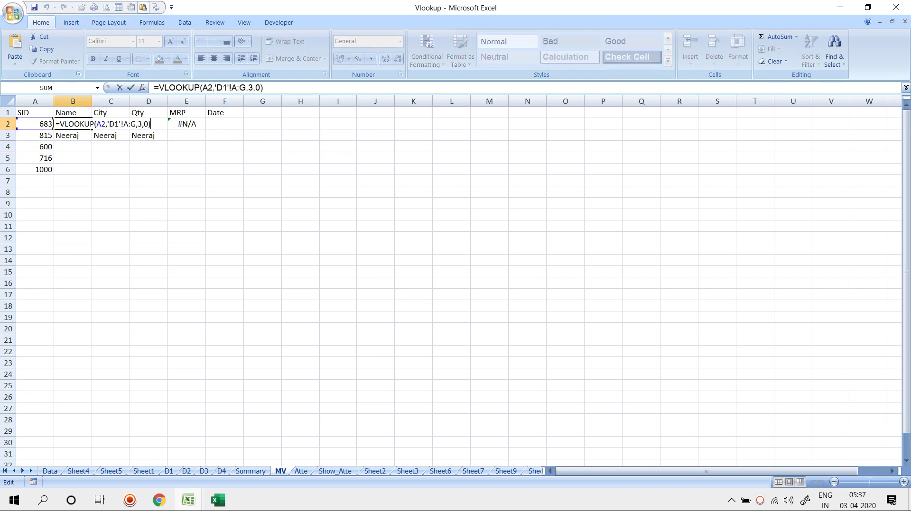
pyautogui.hotkey('shift', 'Left')
pyautogui.hotkey('shift', 'Left')
pyautogui.hotkey('shift', 'Left')
pyautogui.hotkey('shift', 'Left')
pyautogui.hotkey('shift', 'Left')
pyautogui.hotkey('shift', 'Left')
pyautogui.hotkey('shift', 'Left')
pyautogui.hotkey('shift', 'Left')
pyautogui.hotkey('shift', 'Left')
pyautogui.hotkey('shift', 'Left')
pyautogui.hotkey('shift', 'Left')
pyautogui.hotkey('shift', 'Left')
pyautogui.hotkey('shift', 'Left')
pyautogui.hotkey('shift', 'Left')
pyautogui.hotkey('shift', 'Left')
pyautogui.hotkey('shift', 'Left')
pyautogui.hotkey('shift', 'Left')
pyautogui.hotkey('shift', 'Left')
pyautogui.hotkey('shift', 'Left')
pyautogui.hotkey('shift', 'Left')
pyautogui.hotkey('ctrl', 'c')
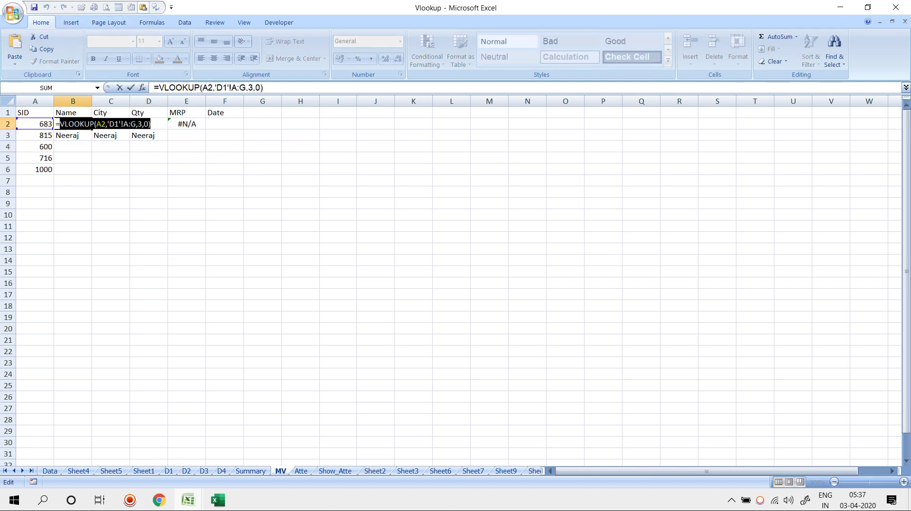
pyautogui.press('Escape')
pyautogui.press('F2')
pyautogui.press('Return')
pyautogui.press('F2')
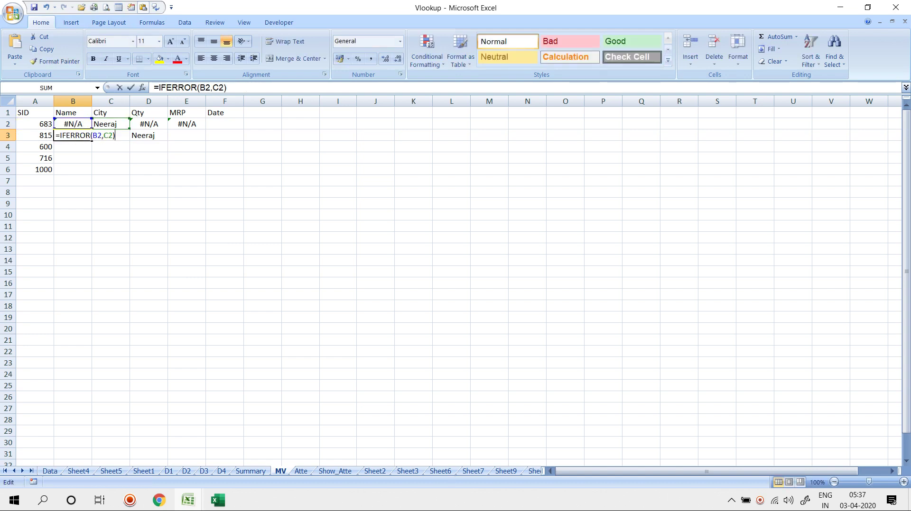
pyautogui.press('Left')
pyautogui.press('Left')
pyautogui.press('Left')
pyautogui.press('Left')
pyautogui.press('BackSpace')
pyautogui.press('BackSpace')
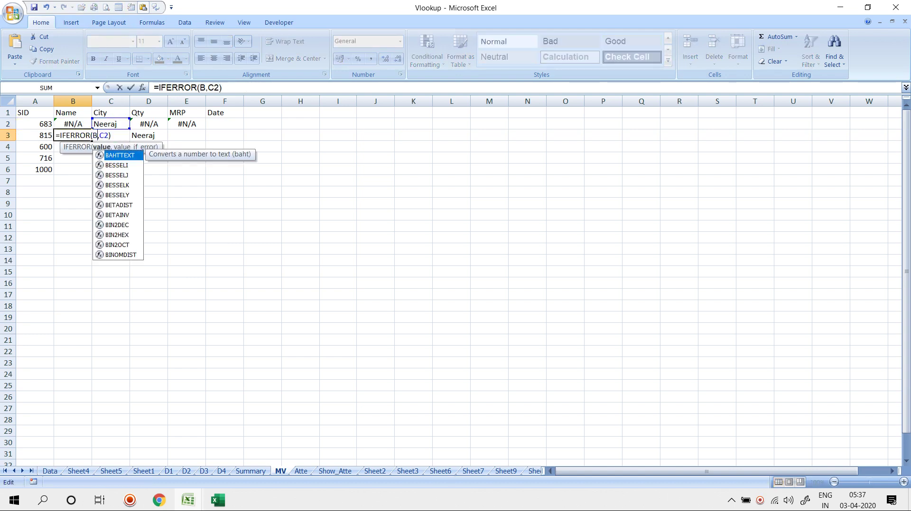
pyautogui.hotkey('ctrl', 'v')
pyautogui.press('Return')
# Step: Replace the C2 reference in B3's IFERROR with the D2 VLOOKUP copied from C2, without its equals sign
pyautogui.press('Up')
pyautogui.press('Up')
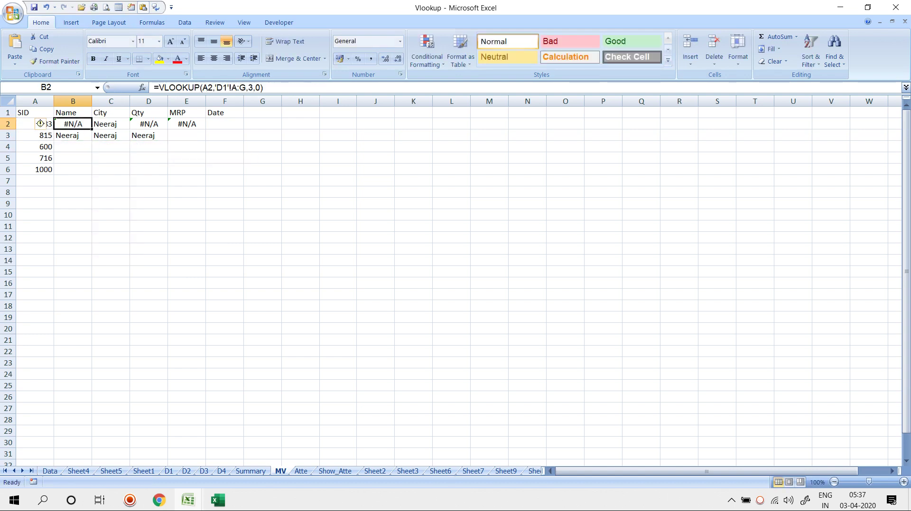
pyautogui.press('Right')
pyautogui.press('F2')
pyautogui.hotkey('ctrl', 'shift', 'Left')
pyautogui.hotkey('ctrl', 'shift', 'Left')
pyautogui.hotkey('ctrl', 'shift', 'Left')
pyautogui.hotkey('ctrl', 'shift', 'Left')
pyautogui.hotkey('ctrl', 'shift', 'Left')
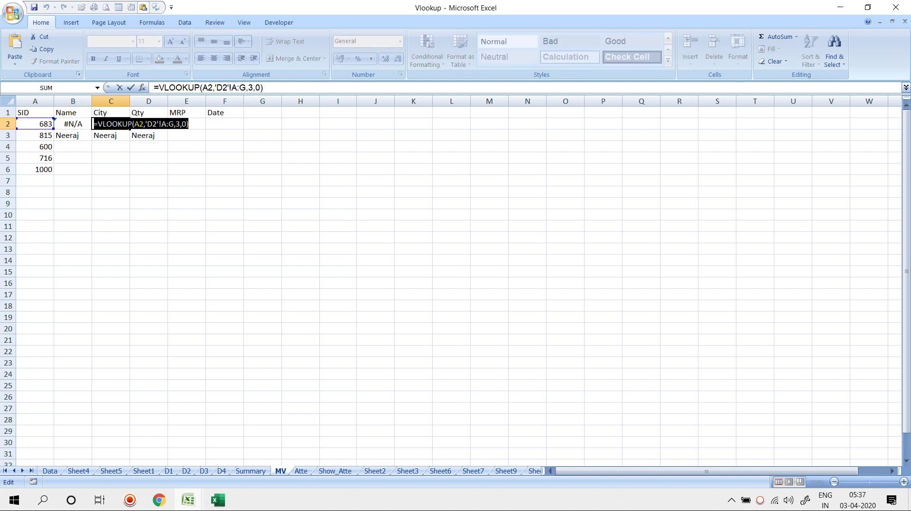
pyautogui.hotkey('shift', 'Right')
pyautogui.press('Return')
pyautogui.press('F2')
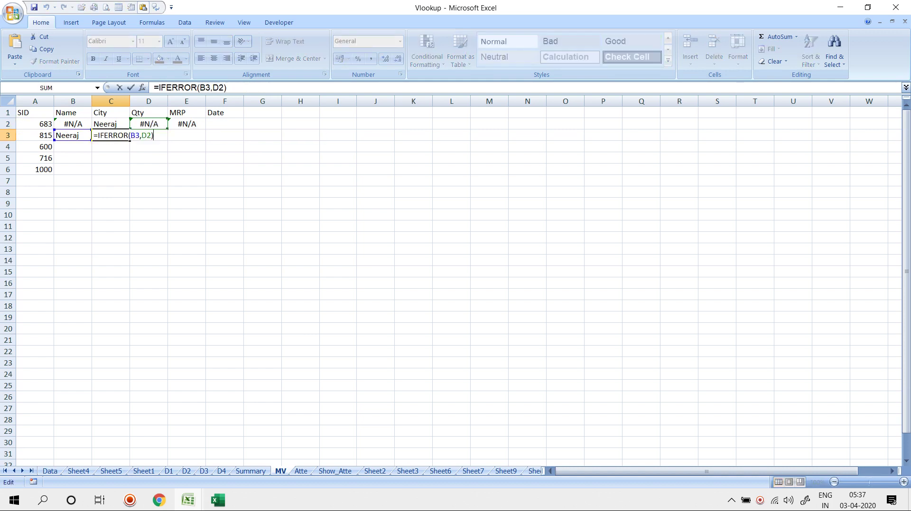
pyautogui.press('Escape')
pyautogui.press('Left')
pyautogui.press('F2')
pyautogui.press('Left')
pyautogui.press('BackSpace')
pyautogui.press('BackSpace')
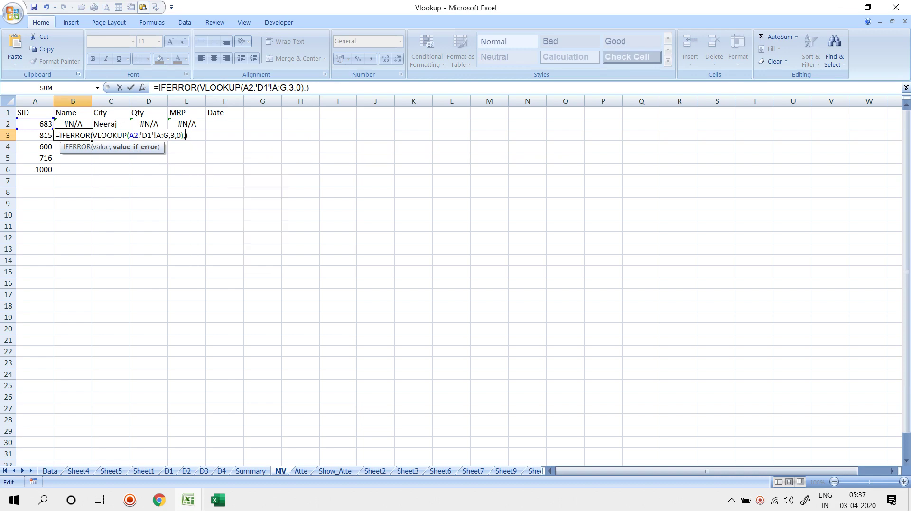
pyautogui.press('Return')
# Step: Clear the helper VLOOKUP formulas from B2 and C2, checking that B3 contains both the D1 and D2 lookups
pyautogui.press('Up')
pyautogui.press('Up')
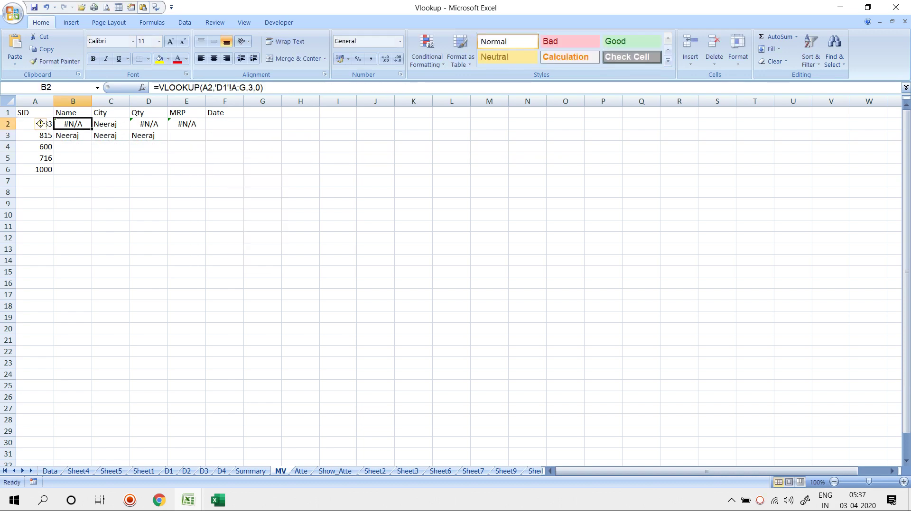
pyautogui.press('Delete')
pyautogui.press('Right')
pyautogui.press('F2')
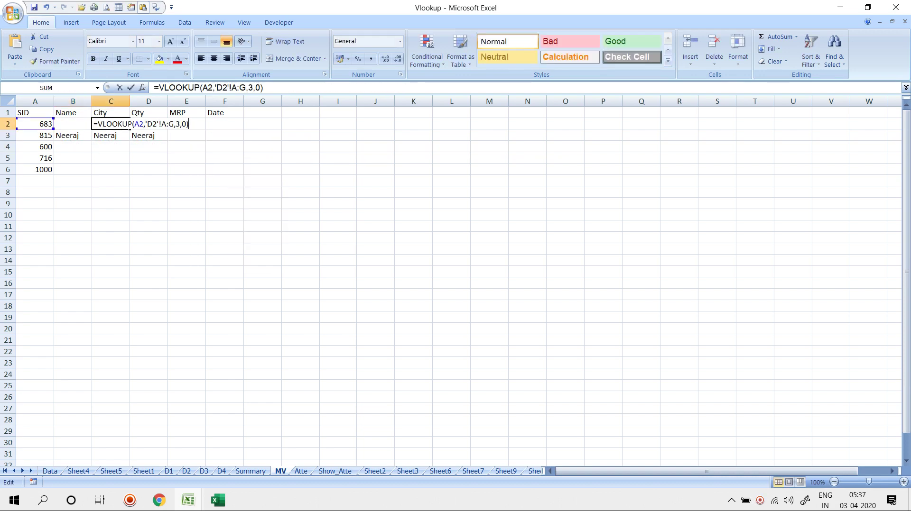
pyautogui.press('Escape')
pyautogui.press('Left')
pyautogui.press('Down')
pyautogui.press('F2')
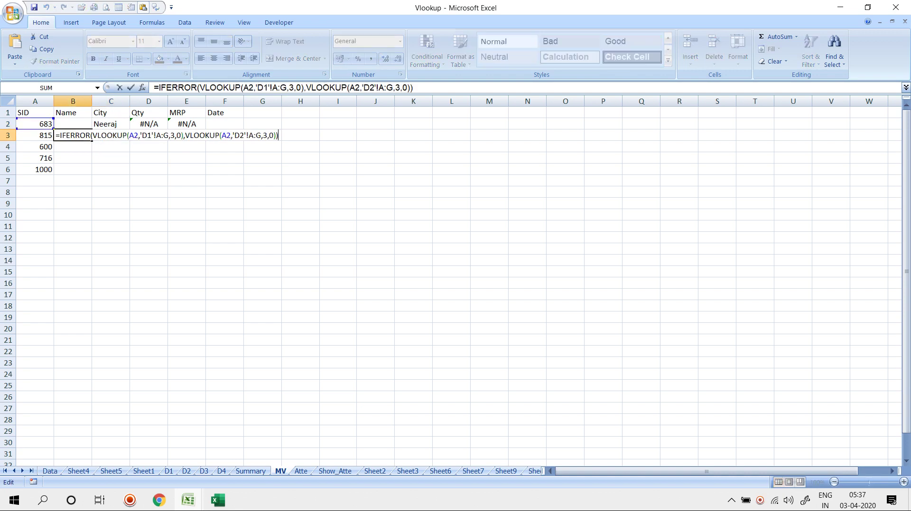
pyautogui.hotkey('ctrl', 'Return')
pyautogui.press('Up')
pyautogui.press('Right')
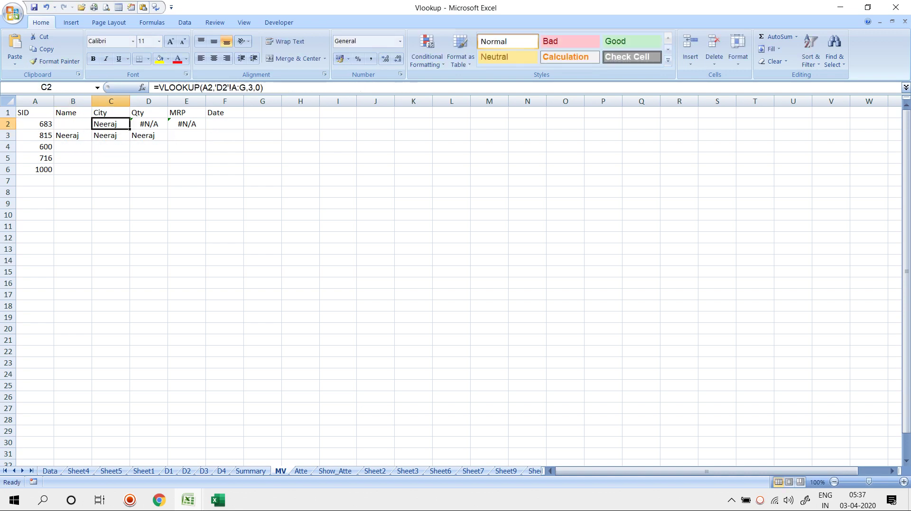
pyautogui.press('Delete')
# Step: Replace the B3 reference in C3's IFERROR with the full nested IFERROR expression copied from B3, without its equals sign
pyautogui.press('Down')
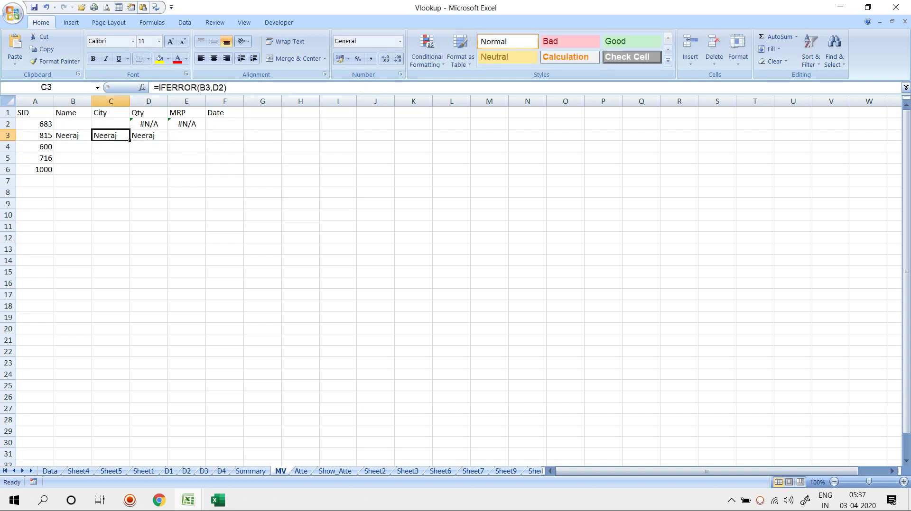
pyautogui.press('Left')
pyautogui.press('F2')
pyautogui.hotkey('shift', 'Left')
pyautogui.hotkey('shift', 'Left')
pyautogui.hotkey('shift', 'Left')
pyautogui.hotkey('shift', 'Left')
pyautogui.hotkey('shift', 'Left')
pyautogui.hotkey('shift', 'Left')
pyautogui.hotkey('shift', 'Left')
pyautogui.hotkey('shift', 'Left')
pyautogui.hotkey('shift', 'Left')
pyautogui.hotkey('shift', 'Left')
pyautogui.hotkey('shift', 'Left')
pyautogui.hotkey('shift', 'Left')
pyautogui.hotkey('shift', 'Left')
pyautogui.hotkey('shift', 'Left')
pyautogui.hotkey('shift', 'Left')
pyautogui.hotkey('shift', 'Left')
pyautogui.hotkey('shift', 'Left')
pyautogui.hotkey('shift', 'Left')
pyautogui.hotkey('shift', 'Left')
pyautogui.hotkey('shift', 'Left')
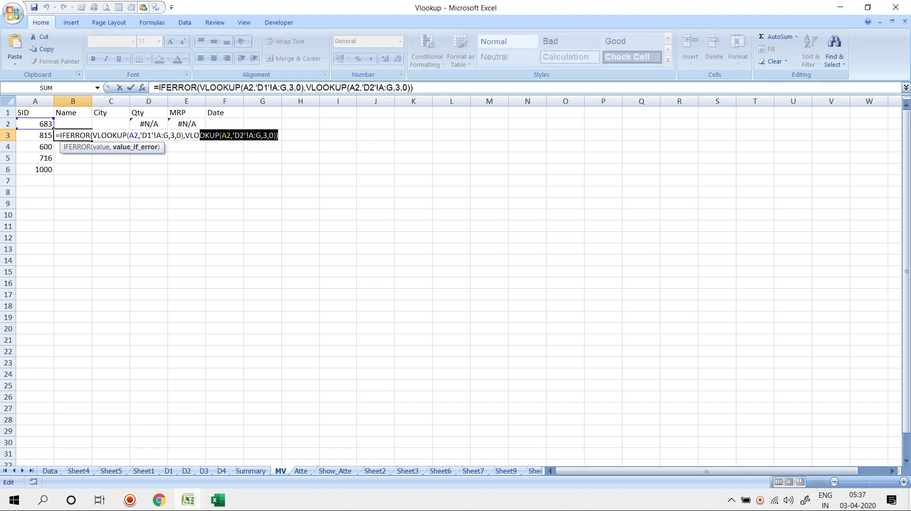
pyautogui.hotkey('shift', 'Left')
pyautogui.hotkey('shift', 'Left')
pyautogui.hotkey('shift', 'Left')
pyautogui.hotkey('shift', 'Left')
pyautogui.hotkey('shift', 'Left')
pyautogui.hotkey('shift', 'Left')
pyautogui.hotkey('shift', 'Left')
pyautogui.hotkey('shift', 'Left')
pyautogui.hotkey('shift', 'Left')
pyautogui.hotkey('shift', 'Left')
pyautogui.hotkey('shift', 'Left')
pyautogui.hotkey('shift', 'Left')
pyautogui.hotkey('shift', 'Left')
pyautogui.hotkey('shift', 'Left')
pyautogui.hotkey('shift', 'Left')
pyautogui.hotkey('shift', 'Left')
pyautogui.hotkey('shift', 'Left')
pyautogui.hotkey('shift', 'Left')
pyautogui.hotkey('shift', 'Left')
pyautogui.hotkey('shift', 'Left')
pyautogui.hotkey('ctrl', 'c')
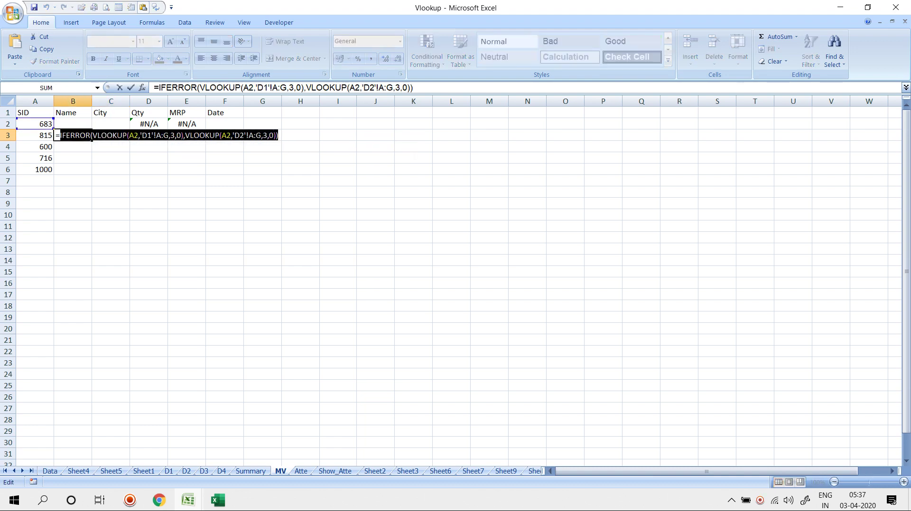
pyautogui.press('Tab')
pyautogui.press('F2')
pyautogui.press('Left')
pyautogui.press('Left')
pyautogui.press('Left')
pyautogui.press('Left')
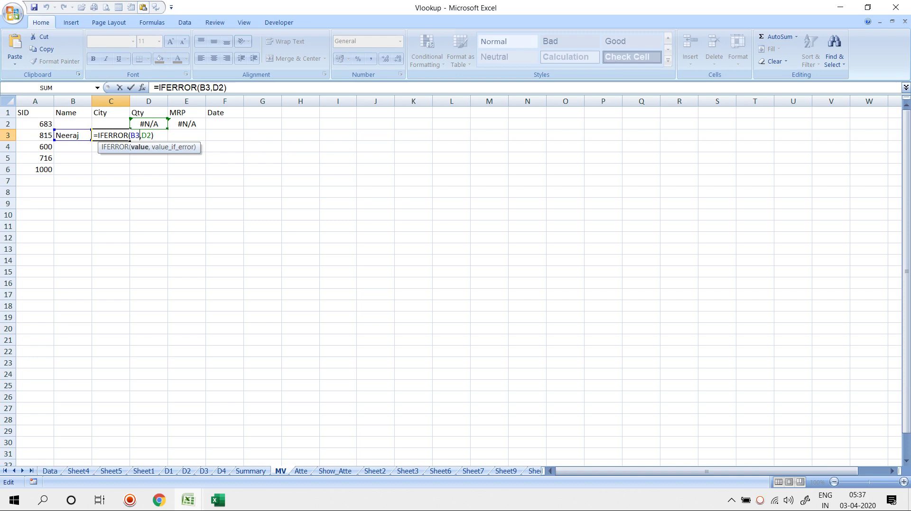
pyautogui.press('BackSpace')
pyautogui.press('BackSpace')
pyautogui.hotkey('ctrl', 'v')
pyautogui.press('Return')
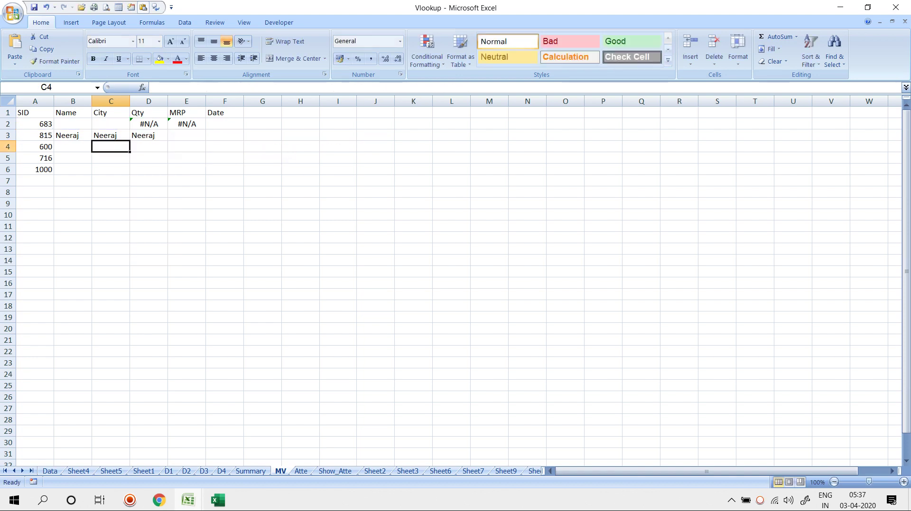
# Step: Clear the redundant IFERROR formula from B3 and check the nested formula in C3
pyautogui.press('Up')
pyautogui.press('Left')
pyautogui.press('Delete')
pyautogui.press('Right')
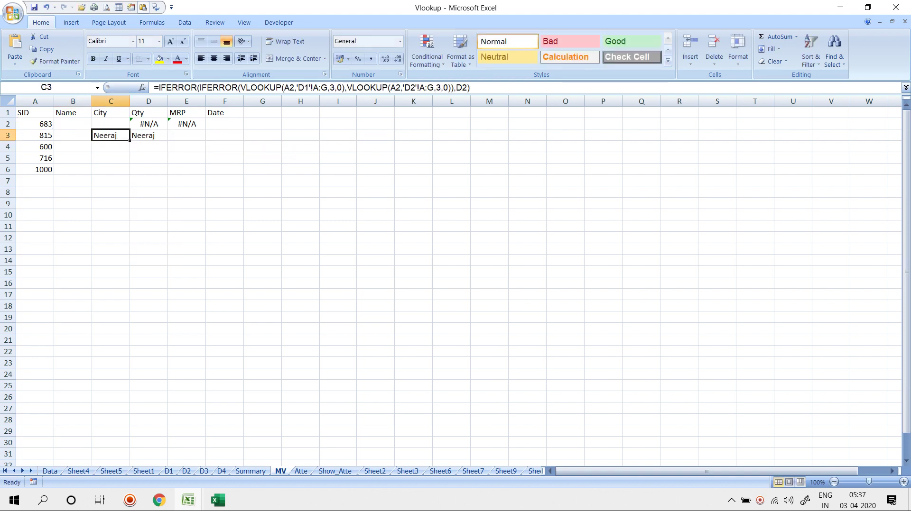
pyautogui.press('F2')
pyautogui.press('Escape')
# Step: Replace the D2 reference in C3's IFERROR with the D3-sheet VLOOKUP copied from cell D2, without its equals sign
pyautogui.press('Up')
pyautogui.press('Right')
pyautogui.press('F2')
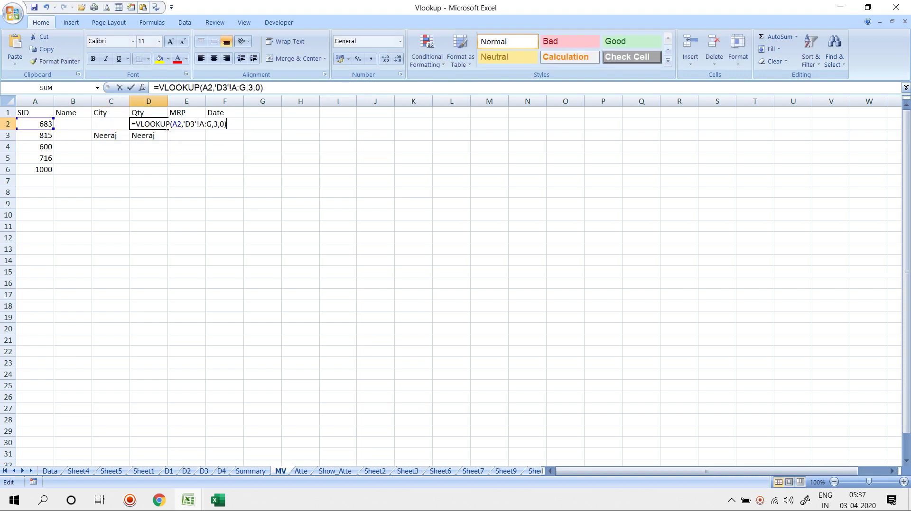
pyautogui.hotkey('shift', 'Left')
pyautogui.hotkey('shift', 'Left')
pyautogui.hotkey('shift', 'Left')
pyautogui.hotkey('shift', 'Left')
pyautogui.hotkey('shift', 'Left')
pyautogui.hotkey('shift', 'Left')
pyautogui.hotkey('shift', 'Left')
pyautogui.hotkey('shift', 'Left')
pyautogui.hotkey('shift', 'Left')
pyautogui.hotkey('shift', 'Left')
pyautogui.hotkey('shift', 'Left')
pyautogui.hotkey('shift', 'Left')
pyautogui.hotkey('shift', 'Left')
pyautogui.hotkey('shift', 'Left')
pyautogui.hotkey('shift', 'Left')
pyautogui.hotkey('shift', 'Left')
pyautogui.hotkey('shift', 'Left')
pyautogui.hotkey('shift', 'Left')
pyautogui.hotkey('shift', 'Left')
pyautogui.hotkey('shift', 'Left')
pyautogui.hotkey('shift', 'Left')
pyautogui.hotkey('shift', 'Left')
pyautogui.hotkey('ctrl', 'c')
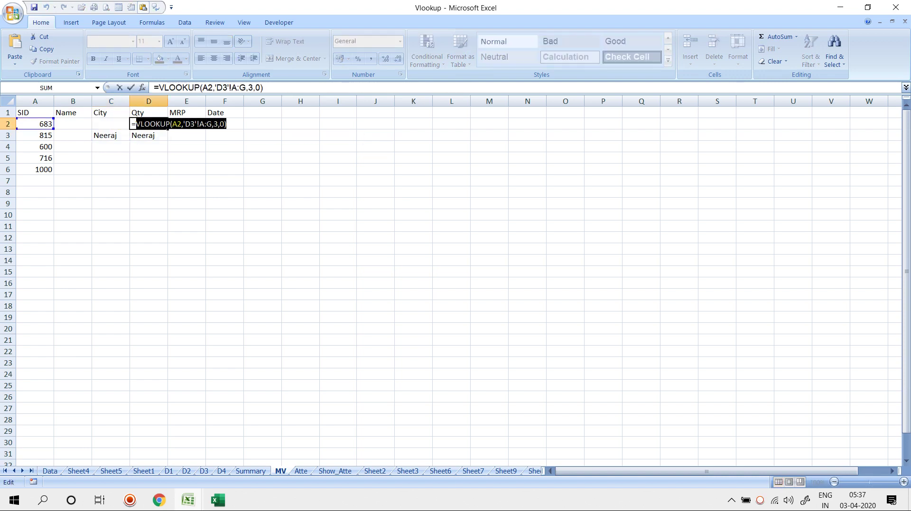
pyautogui.press('Escape')
pyautogui.press('Left')
pyautogui.press('Down')
pyautogui.press('F2')
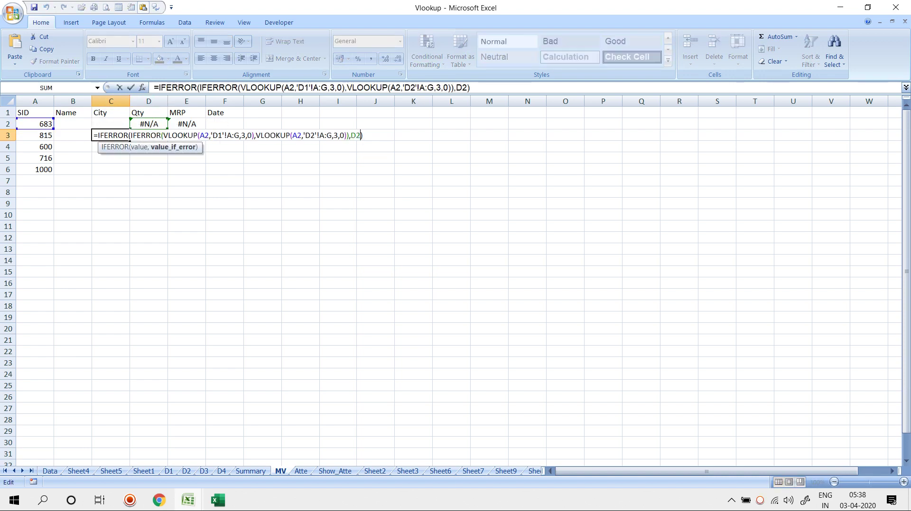
pyautogui.press('Left')
pyautogui.press('BackSpace')
pyautogui.press('BackSpace')
pyautogui.hotkey('ctrl', 'v')
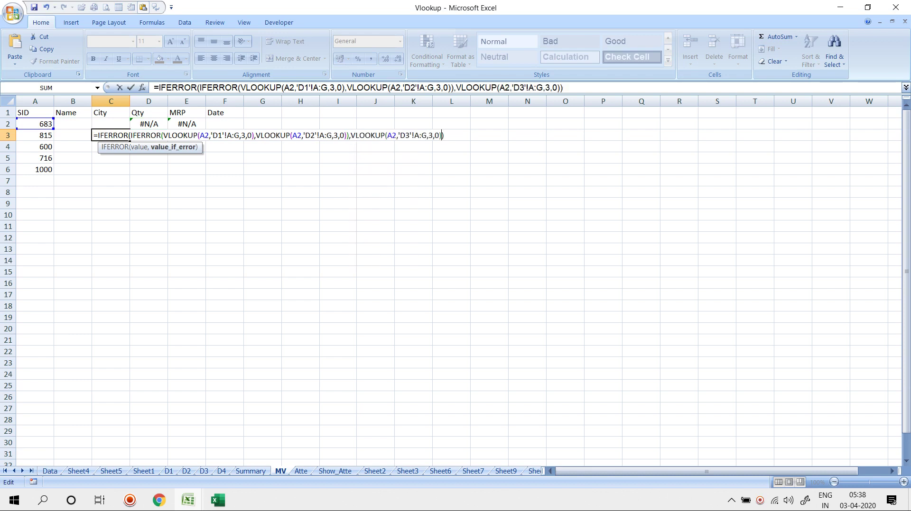
pyautogui.press('Return')
# Step: Clear the helper VLOOKUP formula from cell D2
pyautogui.press('Up')
pyautogui.press('Up')
pyautogui.press('Right')
pyautogui.press('Delete')
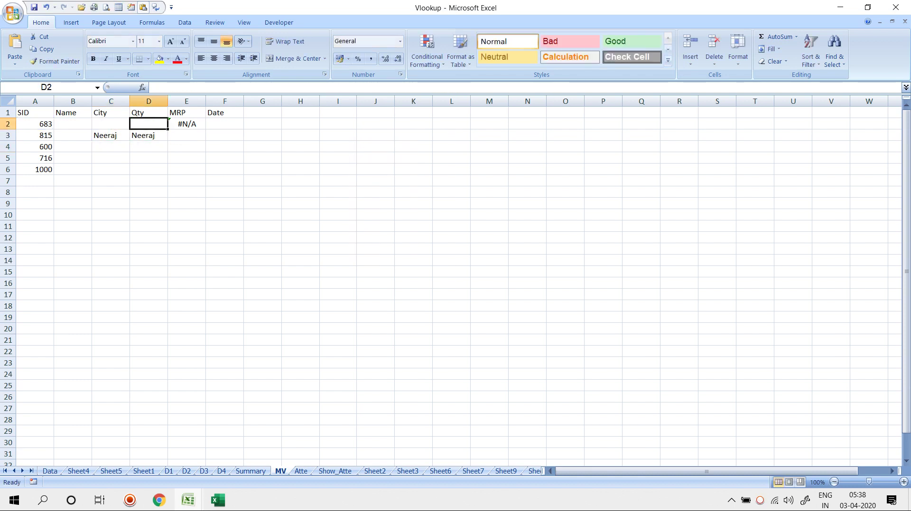
pyautogui.press('Down')
pyautogui.press('F2')
pyautogui.hotkey('shift', 'Left')
pyautogui.hotkey('shift', 'Left')
pyautogui.hotkey('shift', 'Left')
pyautogui.hotkey('shift', 'Left')
pyautogui.hotkey('shift', 'Left')
pyautogui.hotkey('shift', 'Left')
pyautogui.hotkey('shift', 'Left')
pyautogui.press('Escape')
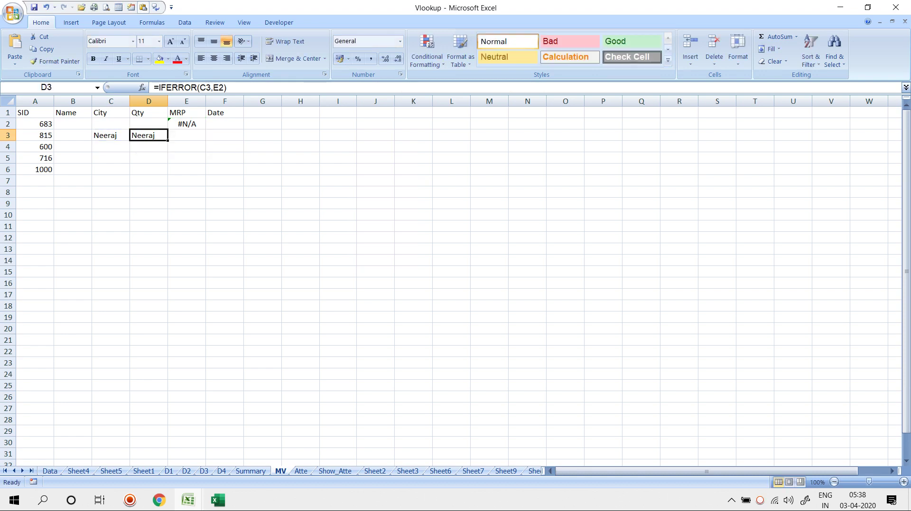
# Step: Replace the C3 reference in D3's IFERROR with the full nested IFERROR expression copied from C3, without its equals sign
pyautogui.press('Left')
pyautogui.press('F2')
pyautogui.hotkey('shift', 'Left')
pyautogui.hotkey('shift', 'Left')
pyautogui.hotkey('shift', 'Left')
pyautogui.hotkey('shift', 'Left')
pyautogui.hotkey('shift', 'Left')
pyautogui.hotkey('shift', 'Left')
pyautogui.hotkey('shift', 'Left')
pyautogui.hotkey('shift', 'Left')
pyautogui.hotkey('shift', 'Left')
pyautogui.hotkey('shift', 'Left')
pyautogui.hotkey('shift', 'Left')
pyautogui.hotkey('shift', 'Left')
pyautogui.hotkey('shift', 'Left')
pyautogui.hotkey('shift', 'Left')
pyautogui.hotkey('shift', 'Left')
pyautogui.hotkey('shift', 'Left')
pyautogui.hotkey('shift', 'Left')
pyautogui.hotkey('shift', 'Left')
pyautogui.hotkey('shift', 'Left')
pyautogui.hotkey('shift', 'Left')
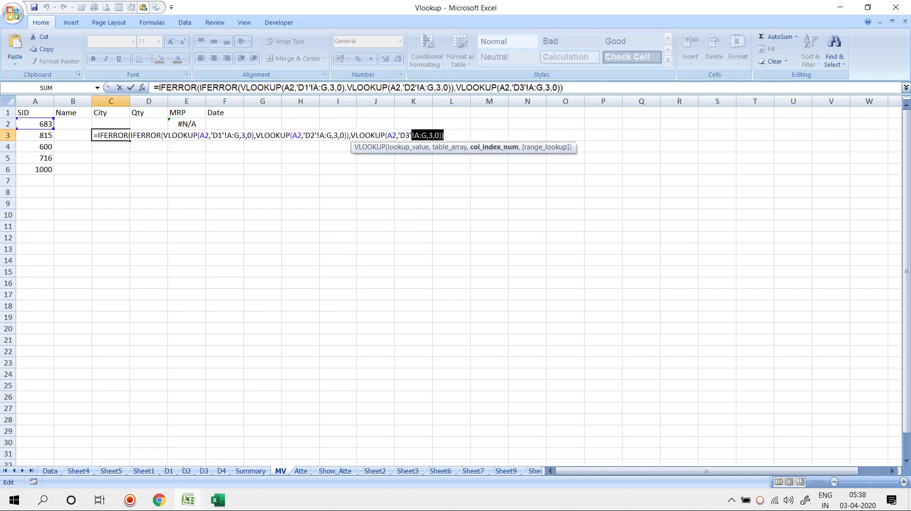
pyautogui.hotkey('shift', 'Left')
pyautogui.hotkey('shift', 'Left')
pyautogui.hotkey('shift', 'Left')
pyautogui.hotkey('shift', 'Left')
pyautogui.hotkey('shift', 'Left')
pyautogui.hotkey('shift', 'Left')
pyautogui.hotkey('shift', 'Left')
pyautogui.hotkey('shift', 'Left')
pyautogui.hotkey('shift', 'Left')
pyautogui.hotkey('shift', 'Left')
pyautogui.hotkey('shift', 'Left')
pyautogui.hotkey('shift', 'Left')
pyautogui.hotkey('shift', 'Left')
pyautogui.hotkey('shift', 'Left')
pyautogui.hotkey('shift', 'Left')
pyautogui.hotkey('shift', 'Left')
pyautogui.hotkey('shift', 'Left')
pyautogui.hotkey('shift', 'Left')
pyautogui.hotkey('shift', 'Left')
pyautogui.hotkey('shift', 'Left')
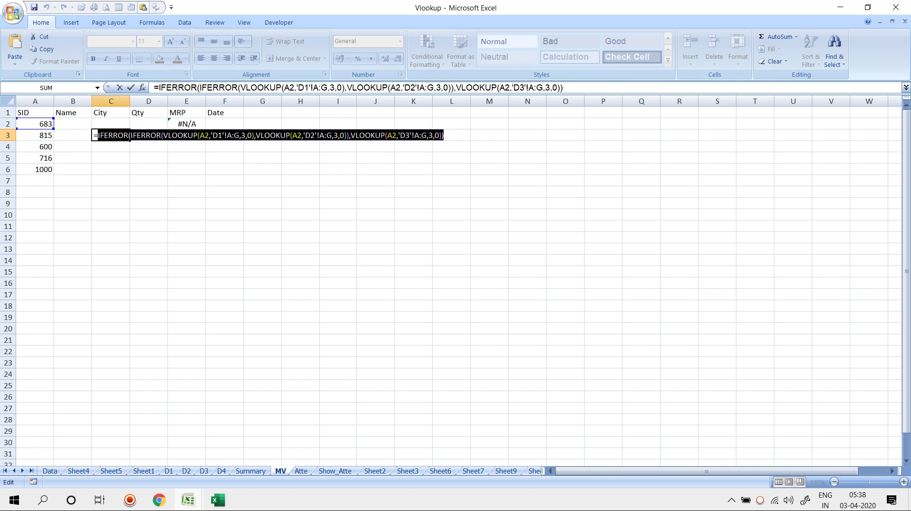
pyautogui.press('Escape')
pyautogui.press('Right')
pyautogui.press('F2')
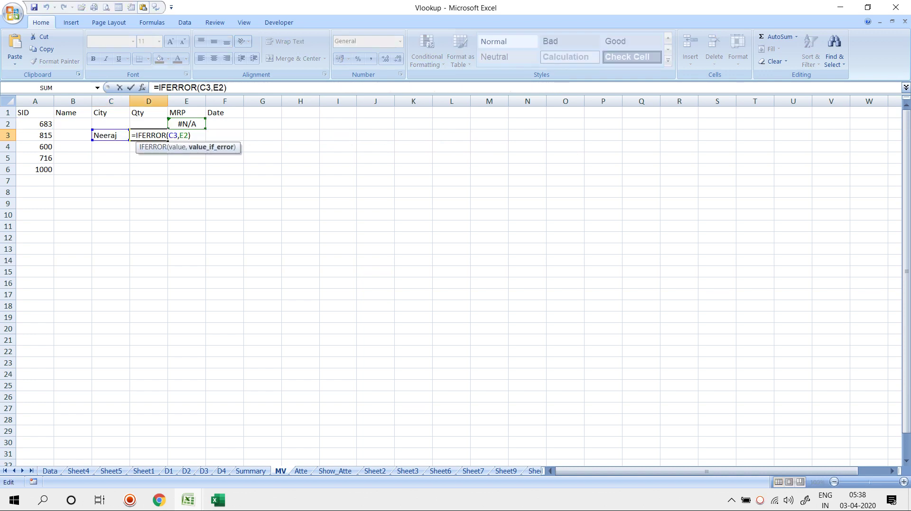
pyautogui.press('Left')
pyautogui.press('BackSpace')
pyautogui.press('BackSpace')
pyautogui.hotkey('ctrl', 'v')
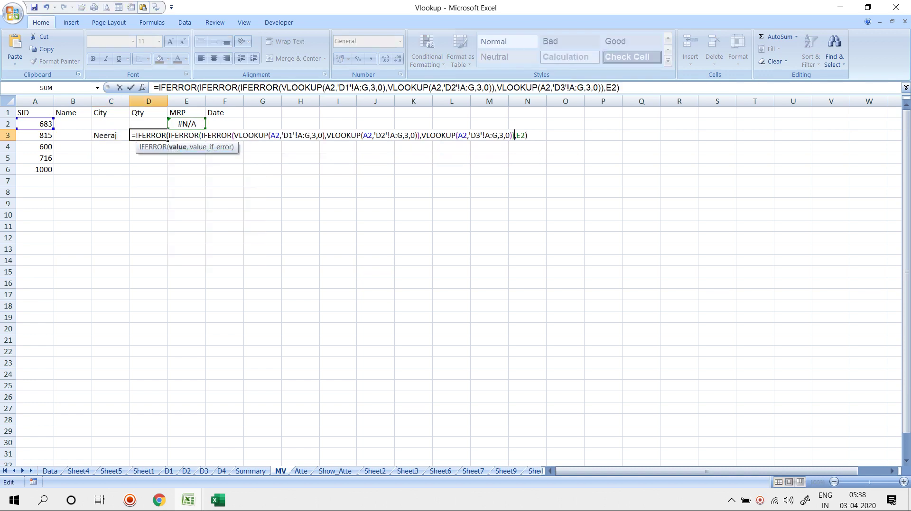
pyautogui.press('Return')
# Step: Replace the E2 reference in D3's IFERROR with VLOOKUP(A2,'D4'!A:G,3,0) copied from E2
pyautogui.press('Up')
pyautogui.press('Up')
pyautogui.press('Right')
pyautogui.press('F2')
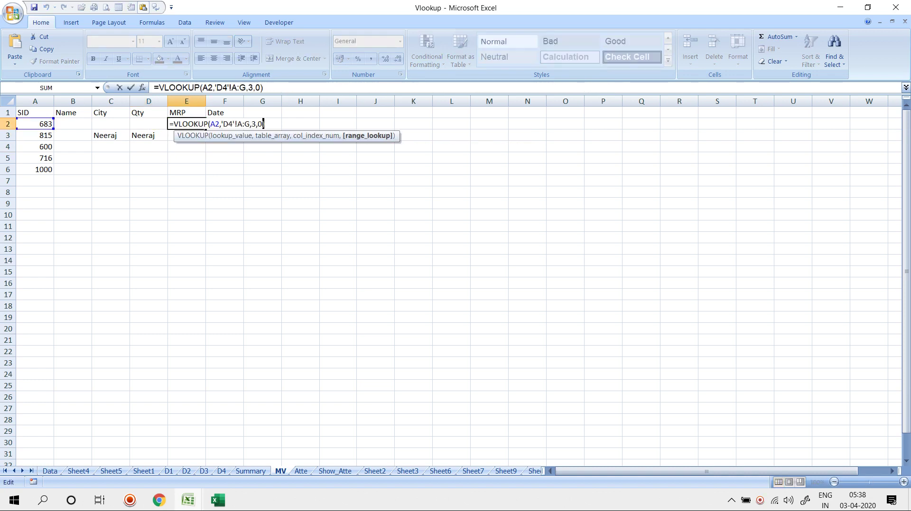
pyautogui.hotkey('shift', 'Left')
pyautogui.hotkey('shift', 'Left')
pyautogui.hotkey('shift', 'Left')
pyautogui.hotkey('shift', 'Left')
pyautogui.hotkey('shift', 'Left')
pyautogui.hotkey('shift', 'Left')
pyautogui.hotkey('shift', 'Left')
pyautogui.hotkey('shift', 'Left')
pyautogui.hotkey('shift', 'Left')
pyautogui.hotkey('shift', 'Left')
pyautogui.hotkey('shift', 'Left')
pyautogui.hotkey('shift', 'Left')
pyautogui.hotkey('shift', 'Left')
pyautogui.hotkey('shift', 'Left')
pyautogui.hotkey('shift', 'Left')
pyautogui.hotkey('shift', 'Left')
pyautogui.hotkey('shift', 'Left')
pyautogui.hotkey('shift', 'Left')
pyautogui.hotkey('shift', 'Left')
pyautogui.hotkey('shift', 'Left')
pyautogui.hotkey('shift', 'Left')
pyautogui.hotkey('shift', 'Left')
pyautogui.hotkey('shift', 'Left')
pyautogui.hotkey('shift', 'Left')
pyautogui.hotkey('shift', 'Left')
pyautogui.hotkey('shift', 'Right')
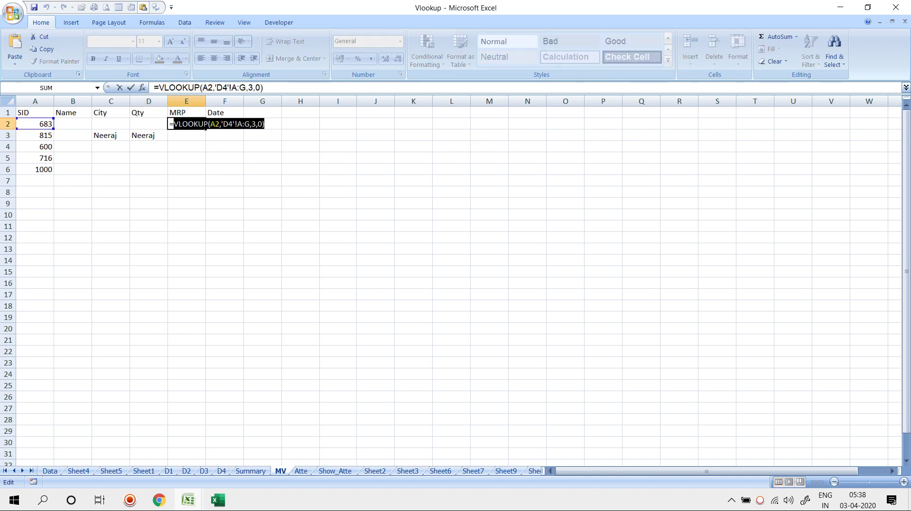
pyautogui.press('Return')
pyautogui.press('BackSpace')
pyautogui.press('BackSpace')
pyautogui.press('BackSpace')
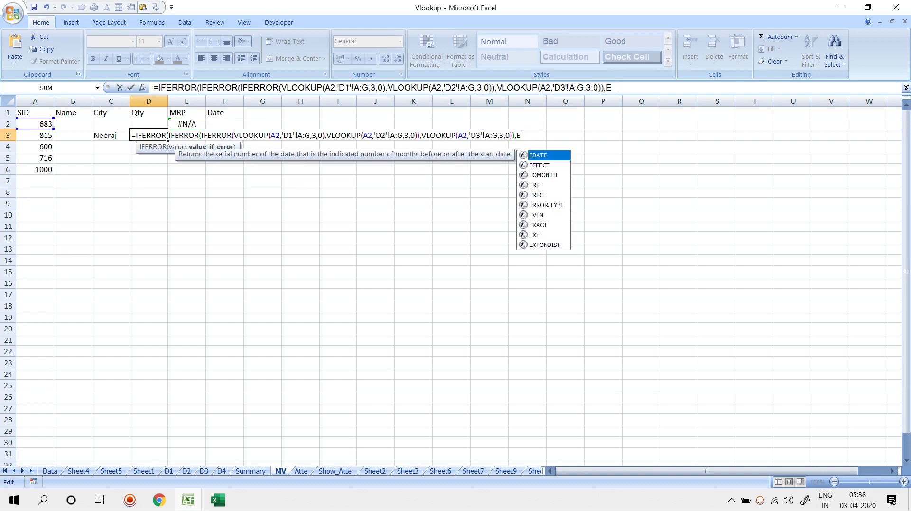
pyautogui.write("VLOOKUP(A2,'D4'!A:G,3,0)")
pyautogui.press('Return')
pyautogui.press('Return')
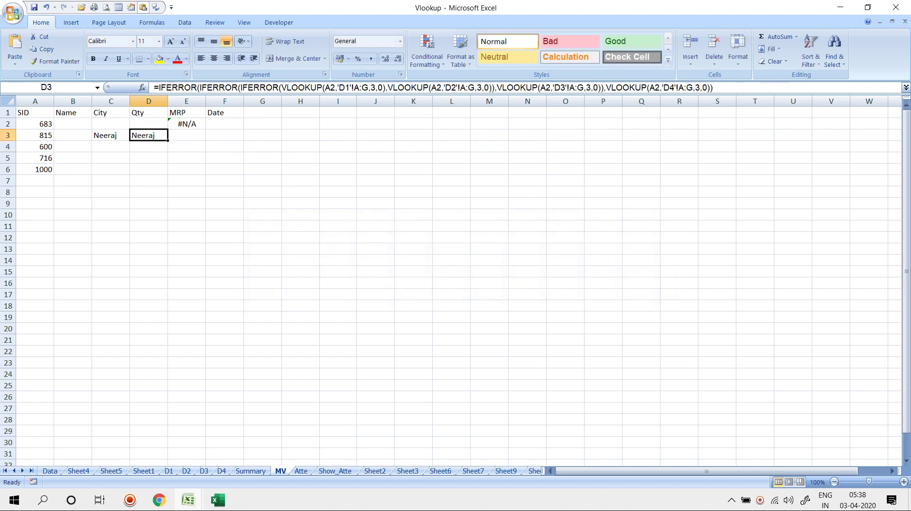
# Step: Clear the helper VLOOKUP from E2 and the intermediate nested formula from C3
pyautogui.press('Right')
pyautogui.press('Up')
pyautogui.press('Delete')
pyautogui.press('Left')
pyautogui.press('Left')
pyautogui.press('Down')
pyautogui.press('Delete')
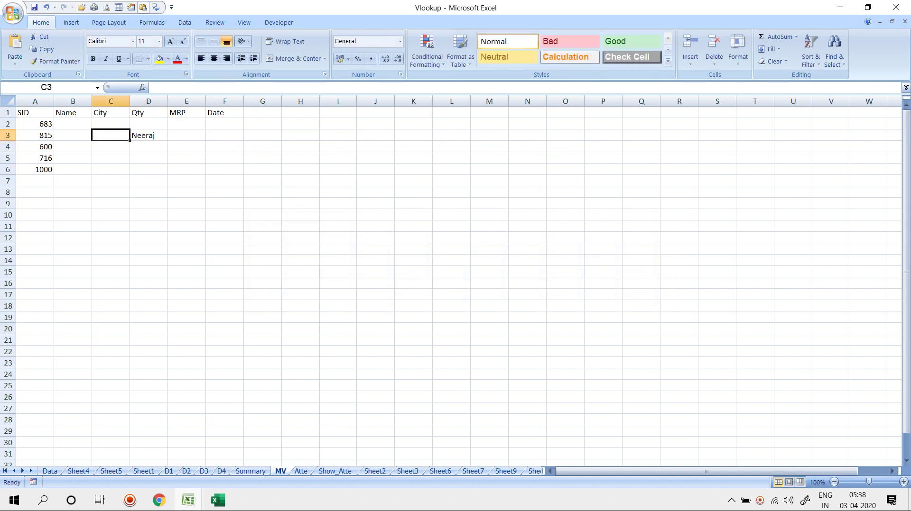
# Step: Copy the cell D3 with the complete nested IFERROR formula and paste it into B2 under Name
pyautogui.press('Right')
pyautogui.hotkey('ctrl', 'c')
pyautogui.press('Left')
pyautogui.press('Left')
pyautogui.press('Up')
pyautogui.hotkey('ctrl', 'v')
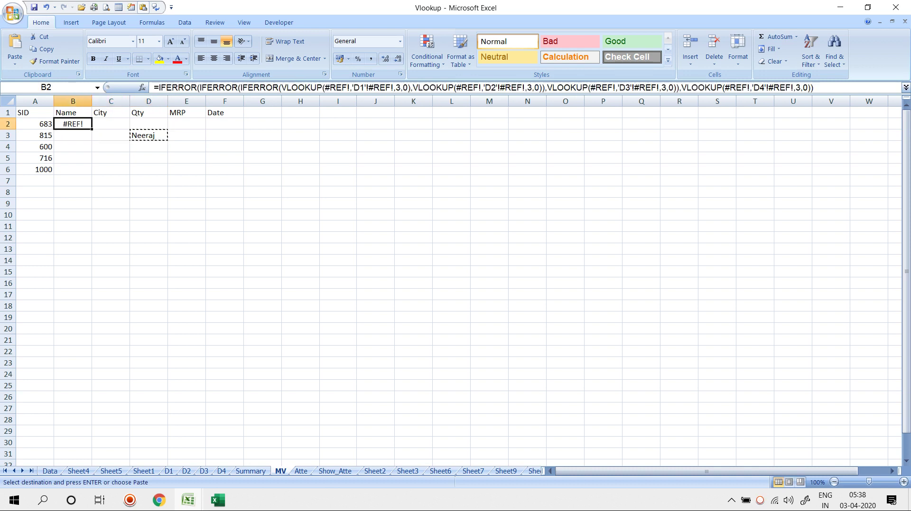
pyautogui.press('Escape')
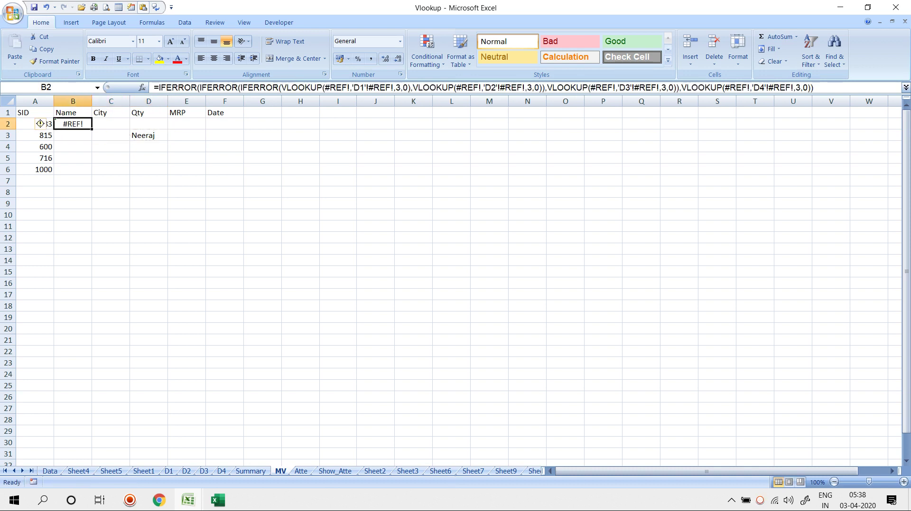
# Step: Clear the broken formula from B2 and move the nested IFERROR/VLOOKUP formula from D3 into B2 with its references intact
pyautogui.press('Delete')
pyautogui.press('Right')
pyautogui.press('Down')
pyautogui.press('Right')
pyautogui.hotkey('ctrl', 'c')
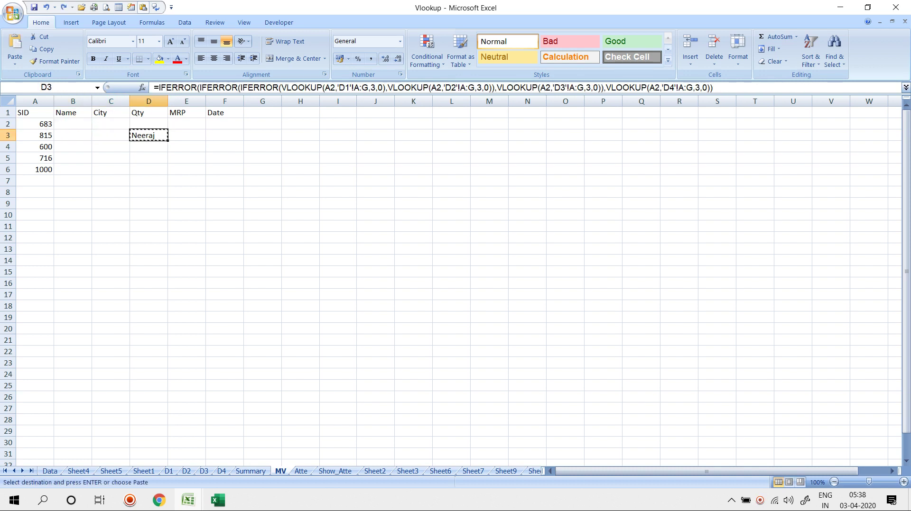
pyautogui.press('Up')
pyautogui.press('Left')
pyautogui.press('Left')
pyautogui.hotkey('ctrl', 'v')
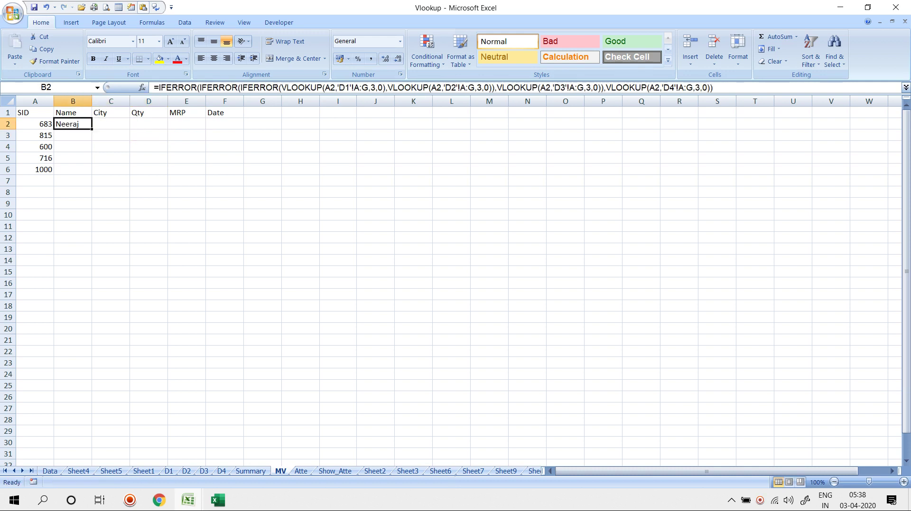
pyautogui.press('F2')
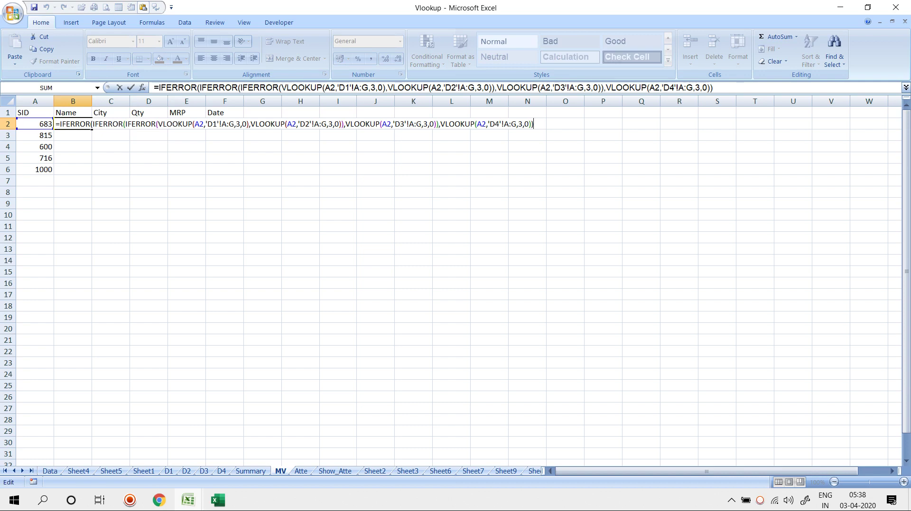
pyautogui.hotkey('ctrl', 'Return')
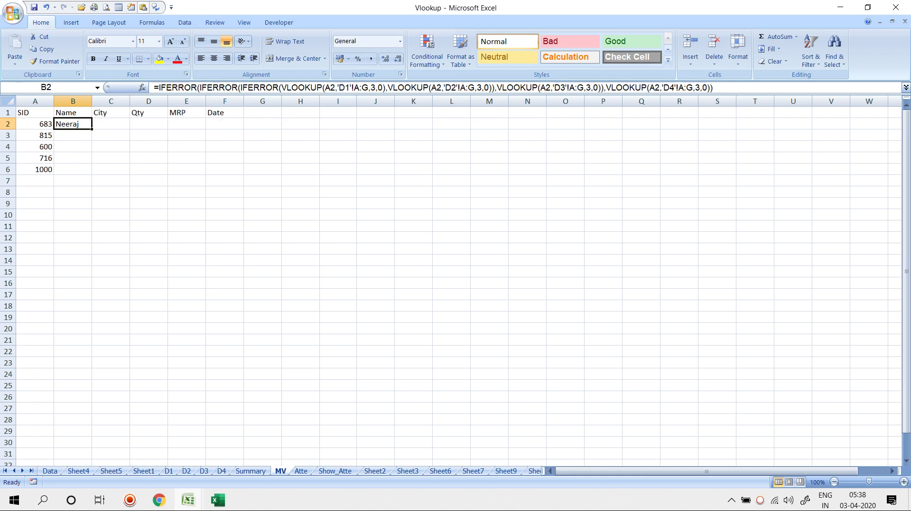
# Step: Fill the nested lookup formula from B2 down to B6 and check the formula in B2
pyautogui.moveTo(91, 129); pyautogui.dragTo(91, 175)
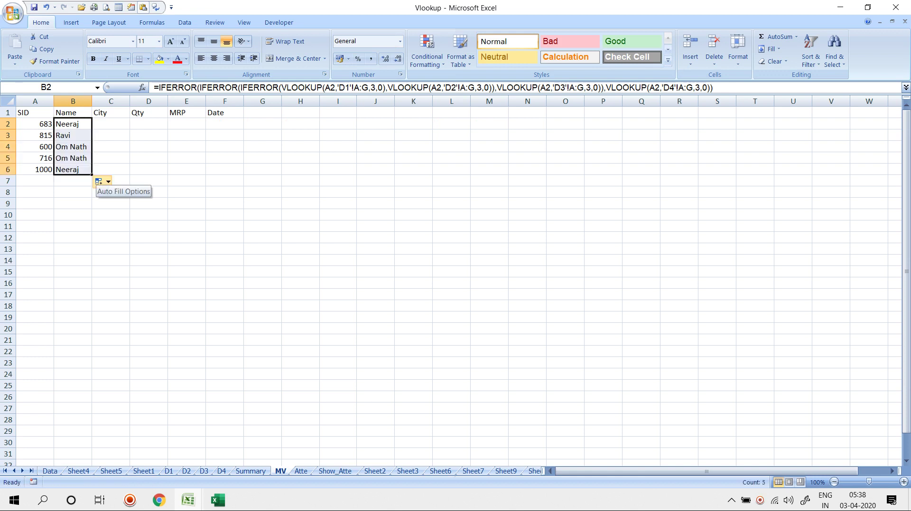
pyautogui.click(71, 124)
pyautogui.press('F2')
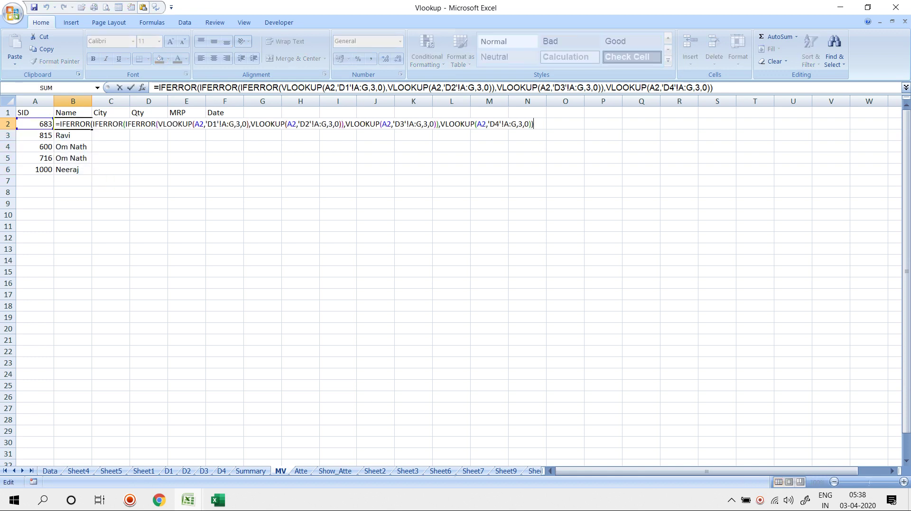
pyautogui.press('Return')
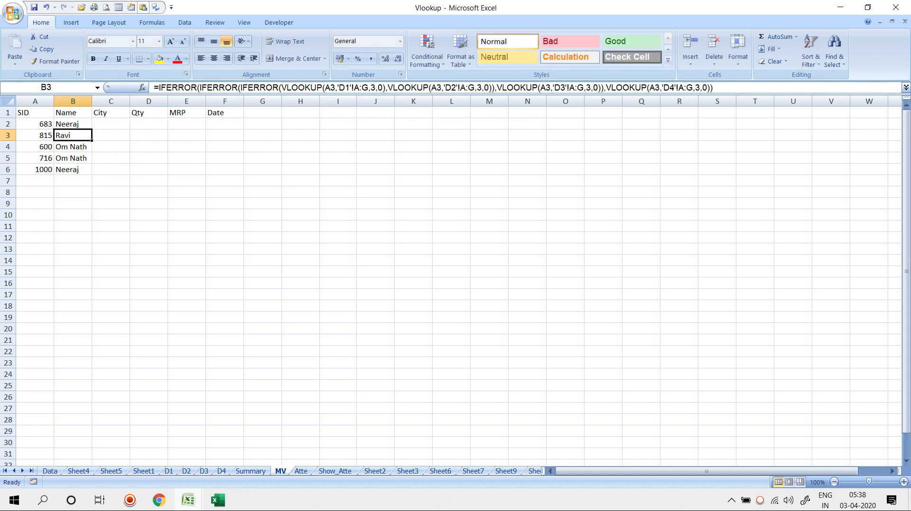
# Step: Clear the filled formulas from B3:B6, keeping only the one in B2
pyautogui.hotkey('shift', 'Down')
pyautogui.hotkey('shift', 'Down')
pyautogui.hotkey('shift', 'Down')
pyautogui.press('Delete')
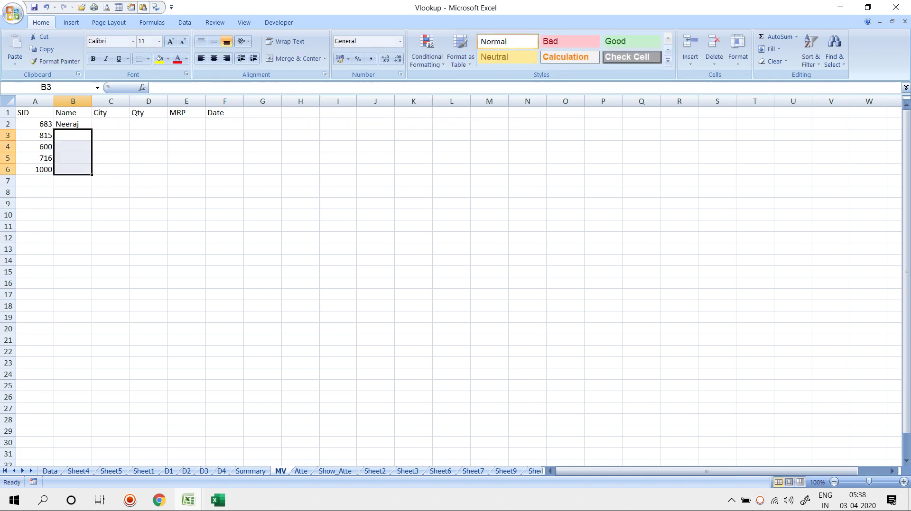
# Step: Test the lookup by entering the SIDs 682, 1500, 1700 and 2500 one after another in A2
pyautogui.press('Up')
pyautogui.press('Left')
pyautogui.write('682')
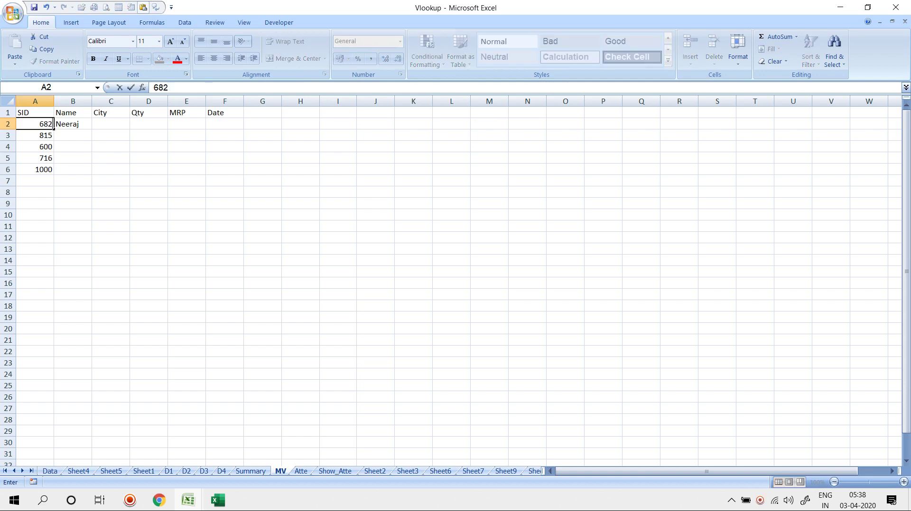
pyautogui.press('Return')
pyautogui.press('Up')
pyautogui.write('1500')
pyautogui.press('Return')
pyautogui.press('Up')
pyautogui.write('1700')
pyautogui.press('Return')
pyautogui.press('Up')
pyautogui.write('2500')
pyautogui.press('Return')
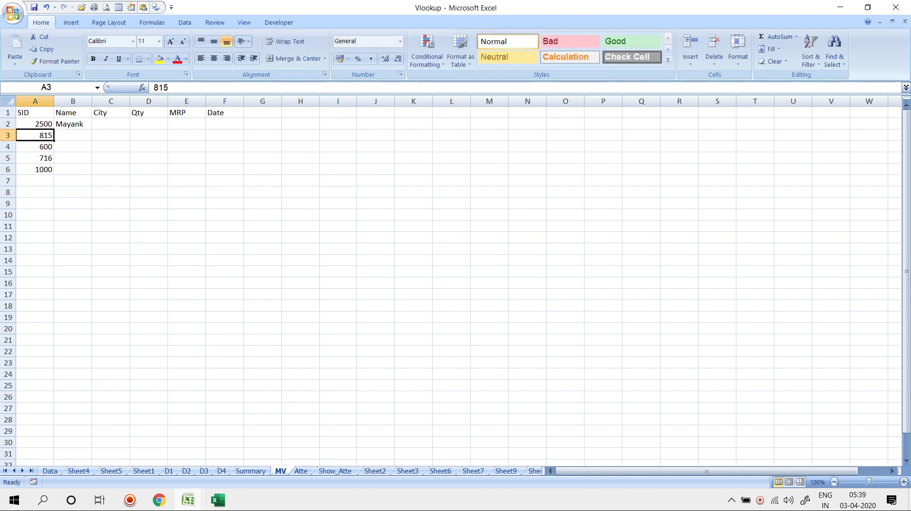
# Step: Examine the enlarged nested IFERROR/VLOOKUP formula in B2 and its references to sheets D1–D4
pyautogui.press('Up')
pyautogui.press('Right')
pyautogui.press('F2')
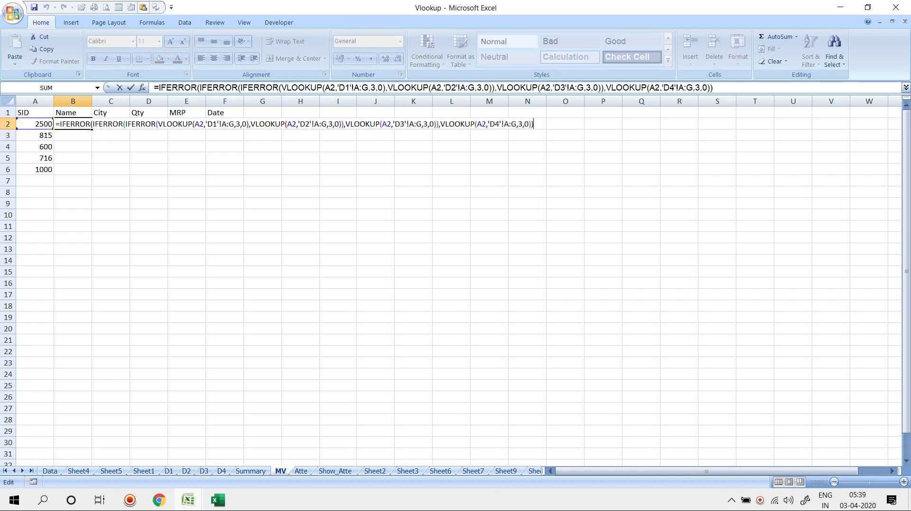
pyautogui.press('Escape')
pyautogui.scroll(3, 451, 280)
pyautogui.press('F2')
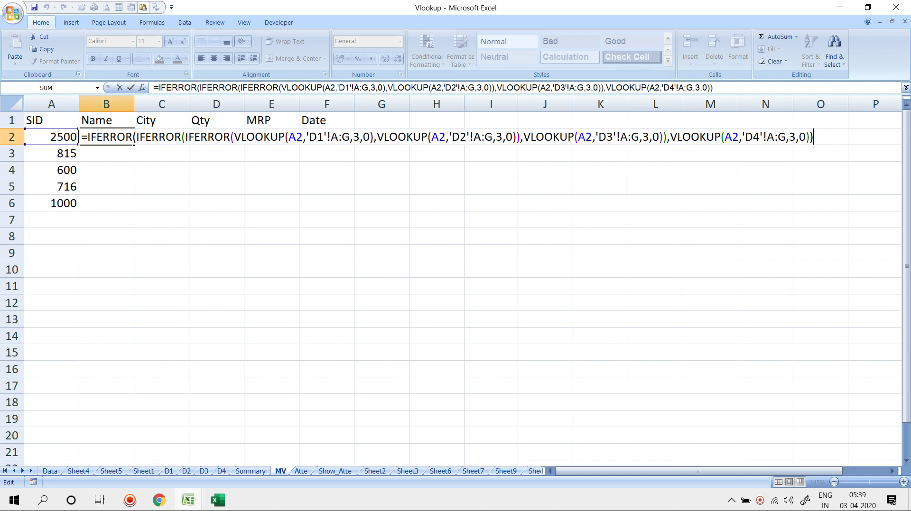
pyautogui.hotkey('ctrl', 'Return')
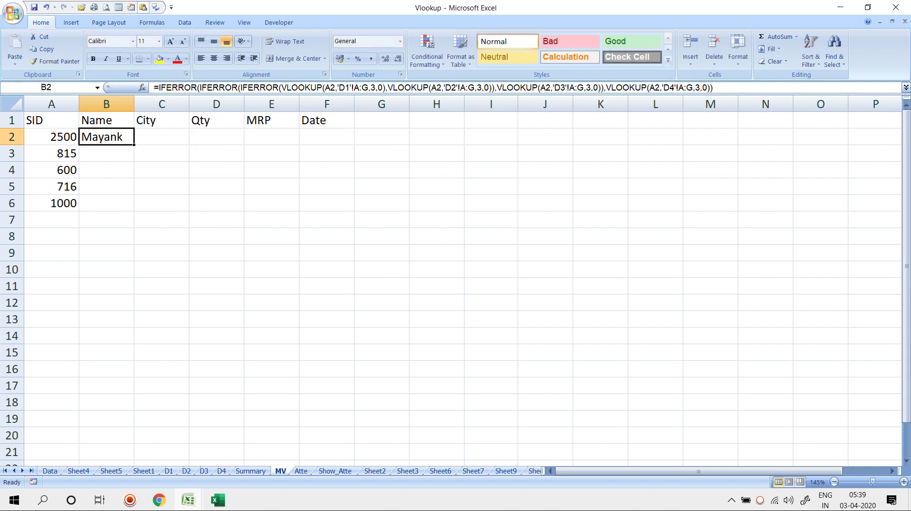
pyautogui.press('Up')
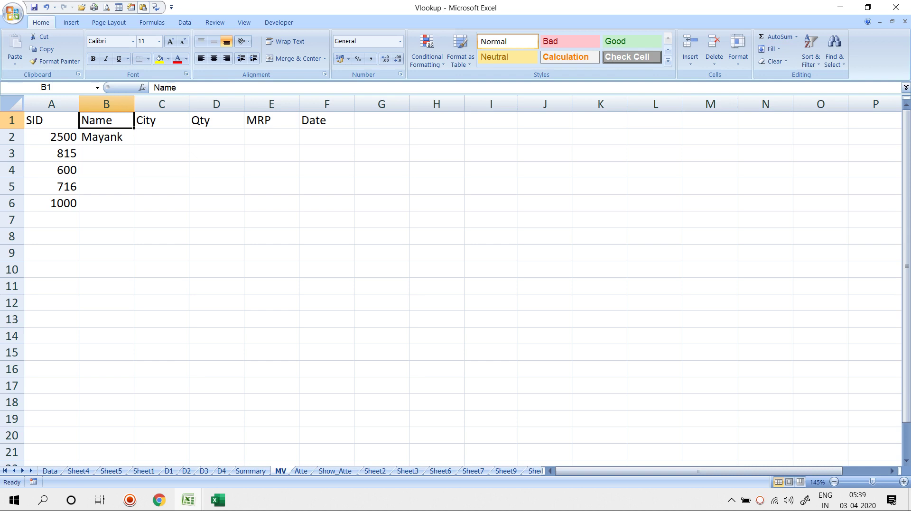
pyautogui.press('Down')
pyautogui.press('F2')
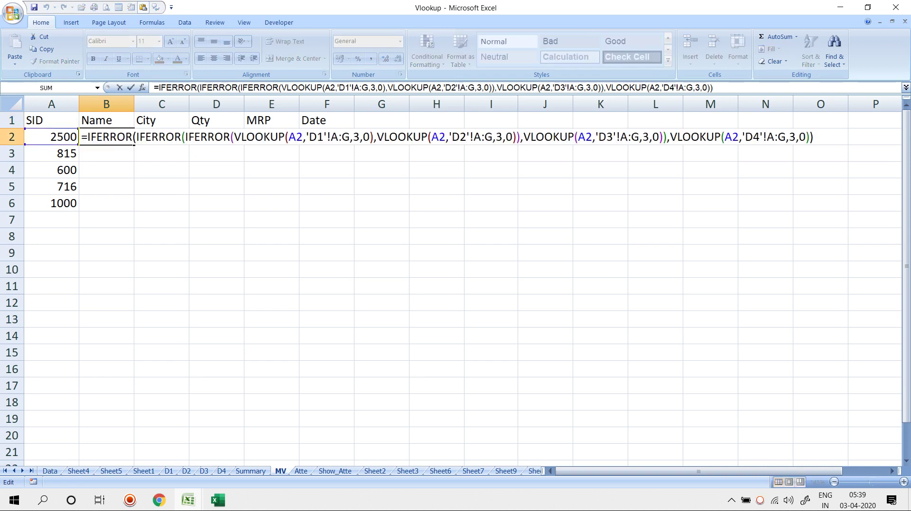
pyautogui.hotkey('ctrl', 'Return')
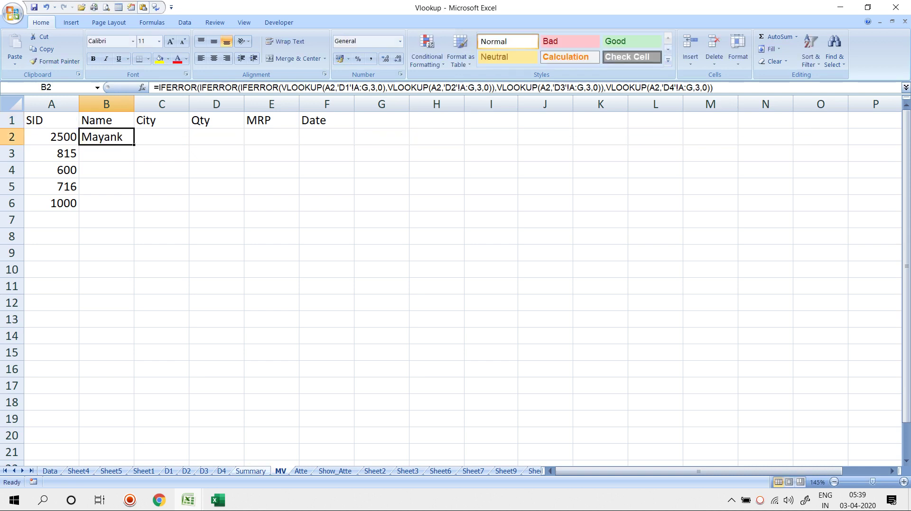
# Step: Examine the Summary sheet's existing formulas in H3, F3 and the block under the D1–D4 headers
pyautogui.hotkey('ctrl', 'pageup')
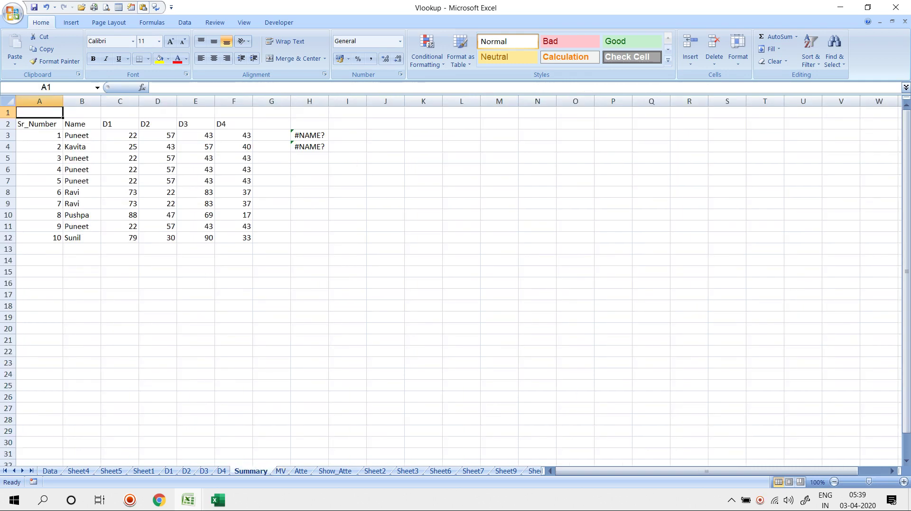
pyautogui.keyDown('ctrl'); pyautogui.scroll(1, 451, 280); pyautogui.keyUp('ctrl')
pyautogui.keyDown('ctrl'); pyautogui.scroll(1, 450, 280); pyautogui.keyUp('ctrl')
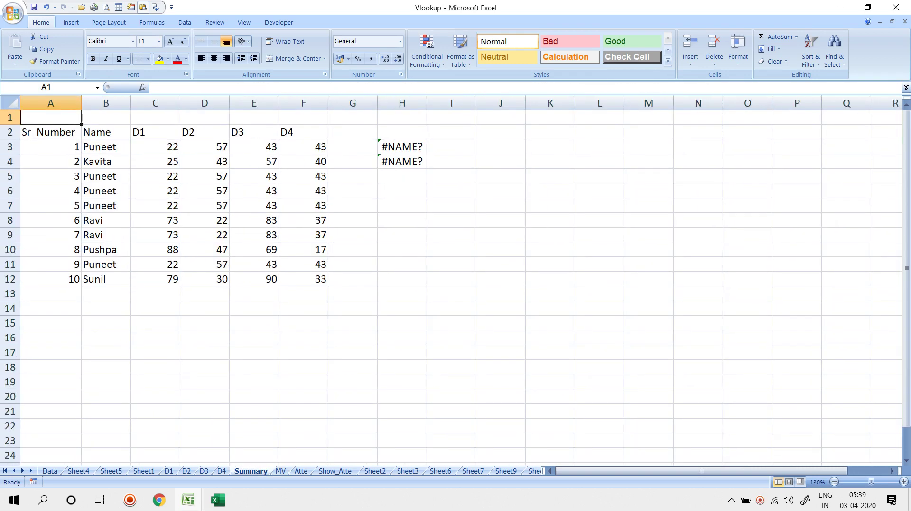
pyautogui.click(402, 147)
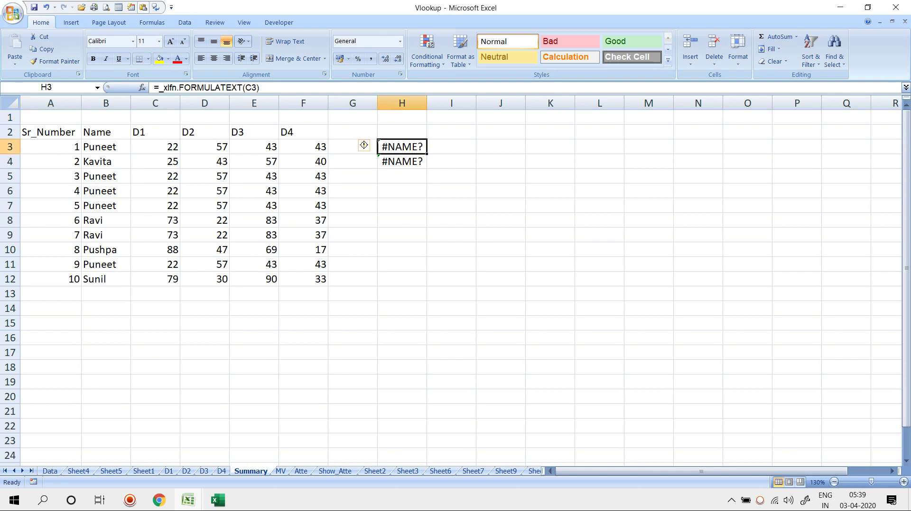
pyautogui.click(301, 471)
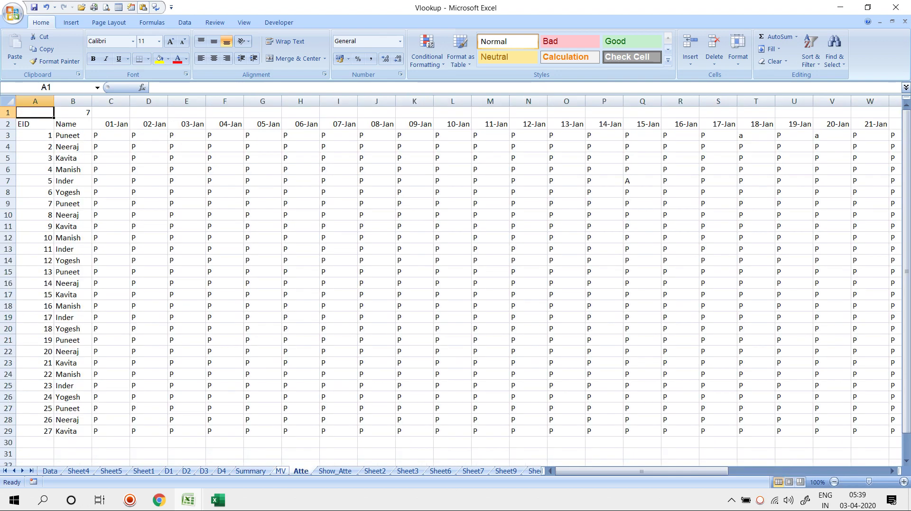
pyautogui.click(250, 472)
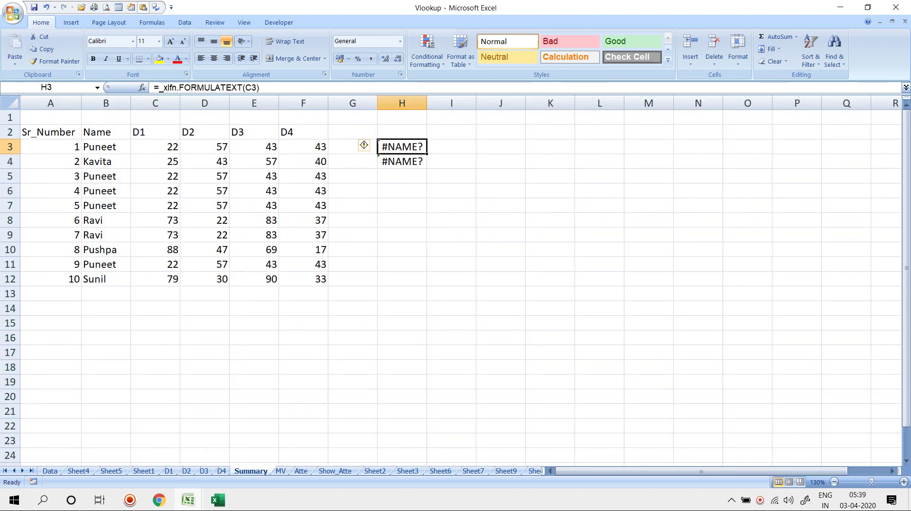
pyautogui.click(303, 147)
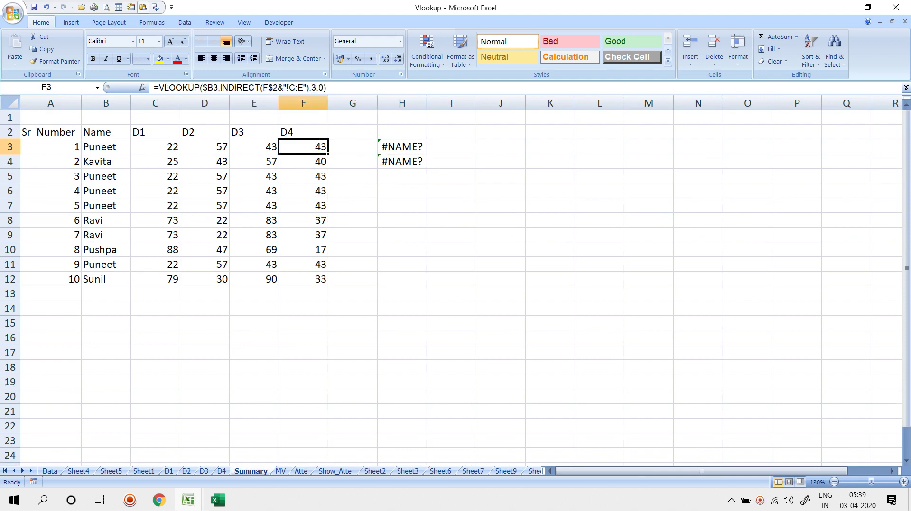
pyautogui.moveTo(155, 146); pyautogui.dragTo(308, 294)
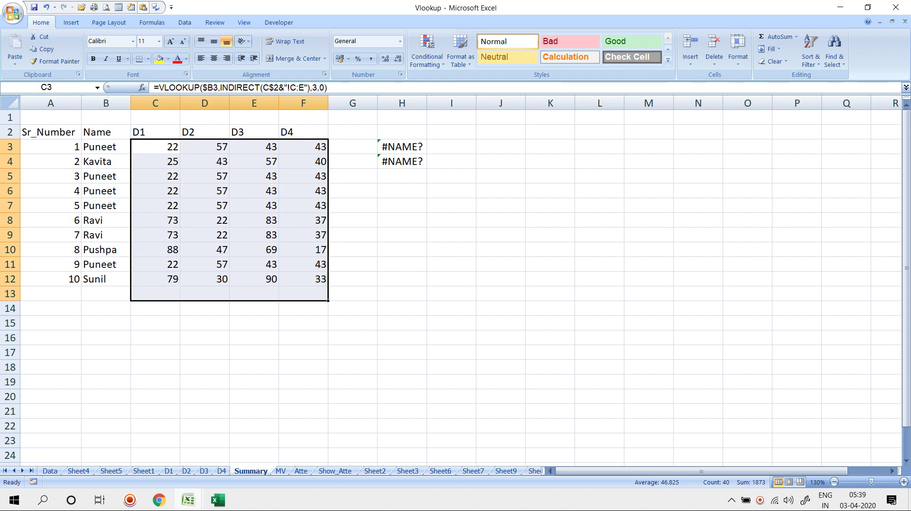
# Step: Clear the formulas in H3:H4 and all lookup formulas under the D1–D4 headers from C3 down on the Summary sheet
pyautogui.moveTo(401, 147); pyautogui.dragTo(401, 161)
pyautogui.press('Delete')
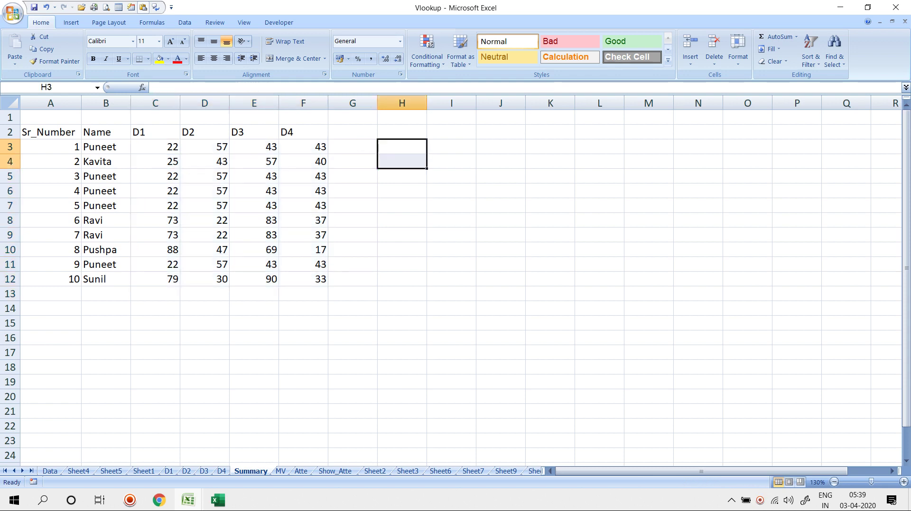
pyautogui.click(106, 147)
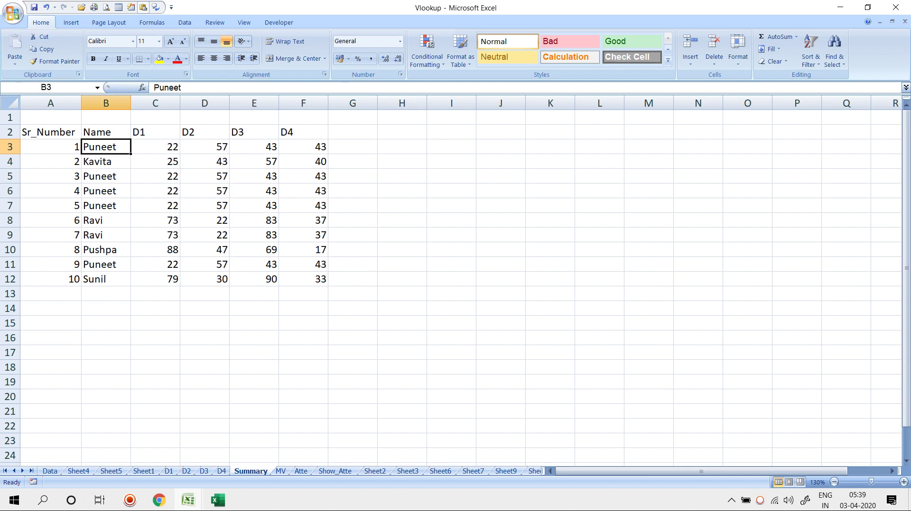
pyautogui.click(155, 147)
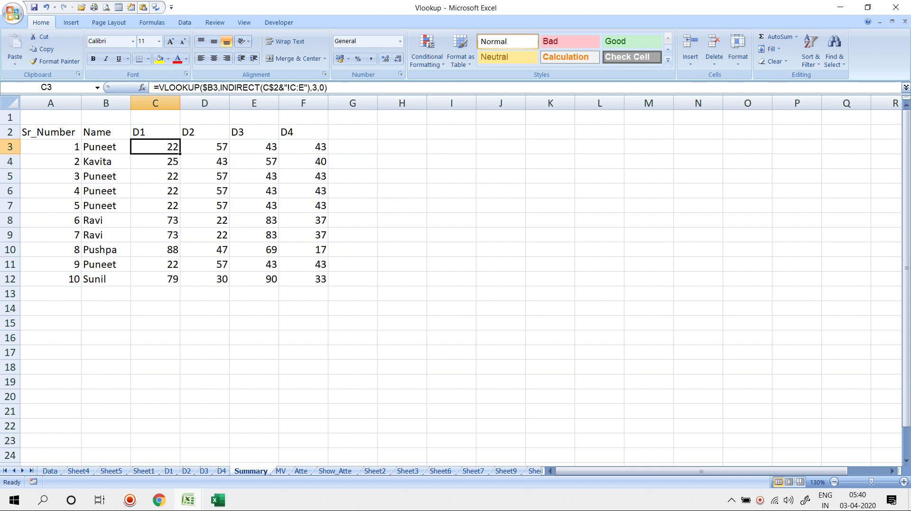
pyautogui.moveTo(155, 147); pyautogui.dragTo(303, 295)
pyautogui.press('Delete')
pyautogui.press('Up')
pyautogui.press('Down')
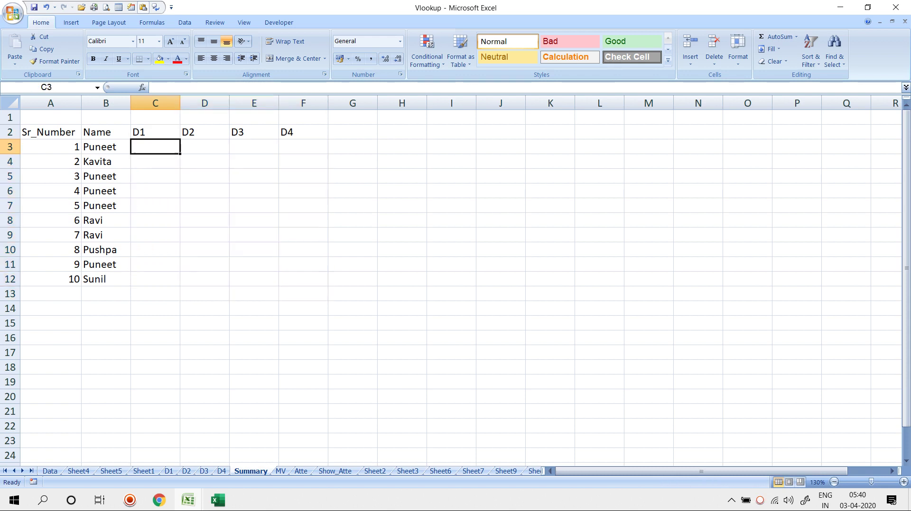
# Step: Start a VLOOKUP formula in C3 under D1 with the name in B3 as the lookup value
pyautogui.write('=vlo')
pyautogui.press('Tab')
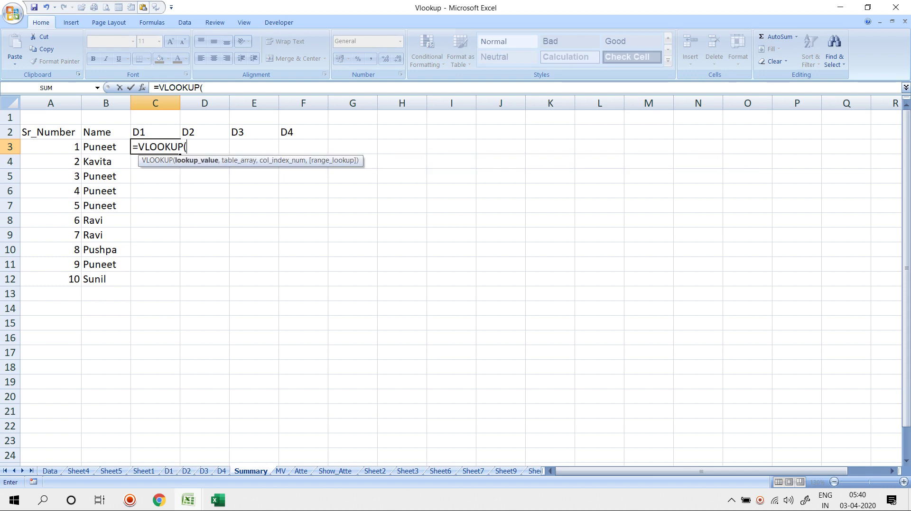
pyautogui.press('Left')
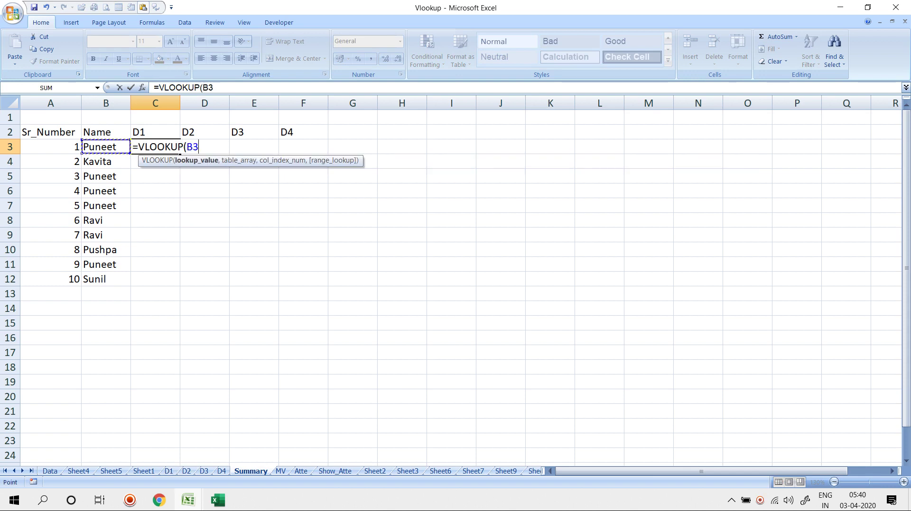
pyautogui.write(',')
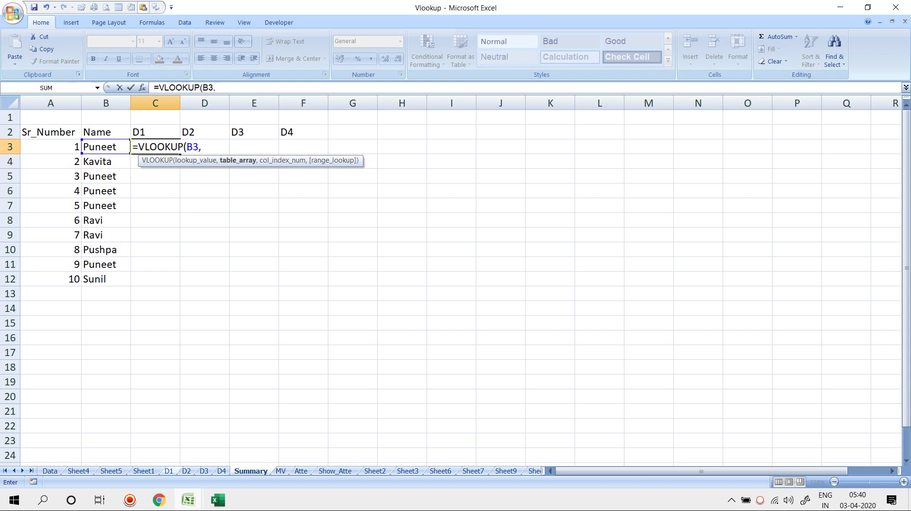
# Step: Complete C3's VLOOKUP with sheet D1's columns A:G as table array, column index 5 and exact match 0
pyautogui.click(169, 471)
pyautogui.click(35, 124)
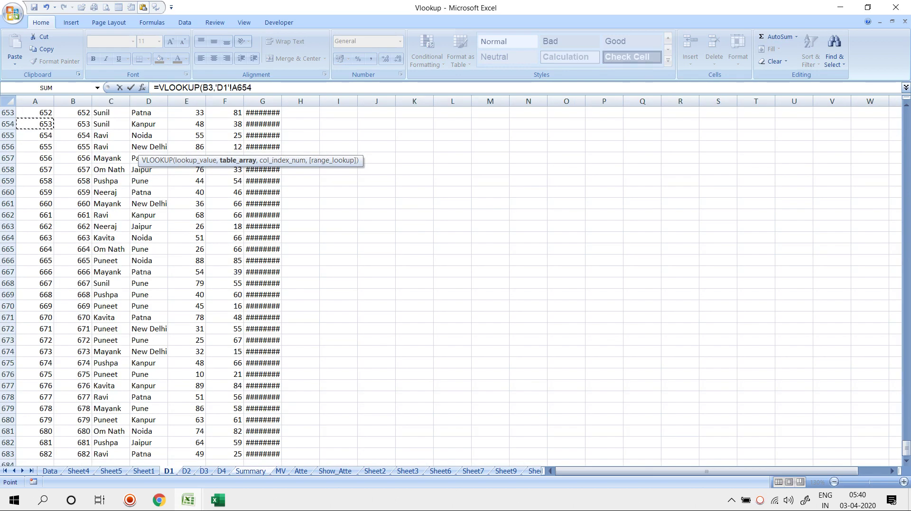
pyautogui.hotkey('ctrl', 'Up')
pyautogui.hotkey('ctrl', 'space')
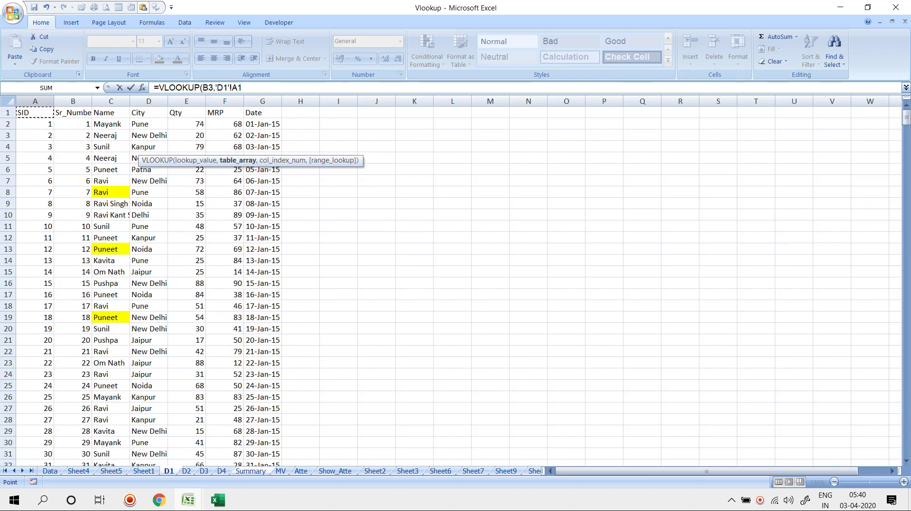
pyautogui.hotkey('shift', 'Right')
pyautogui.hotkey('shift', 'Right')
pyautogui.hotkey('shift', 'Right')
pyautogui.hotkey('shift', 'Right')
pyautogui.hotkey('shift', 'Right')
pyautogui.hotkey('shift', 'Right')
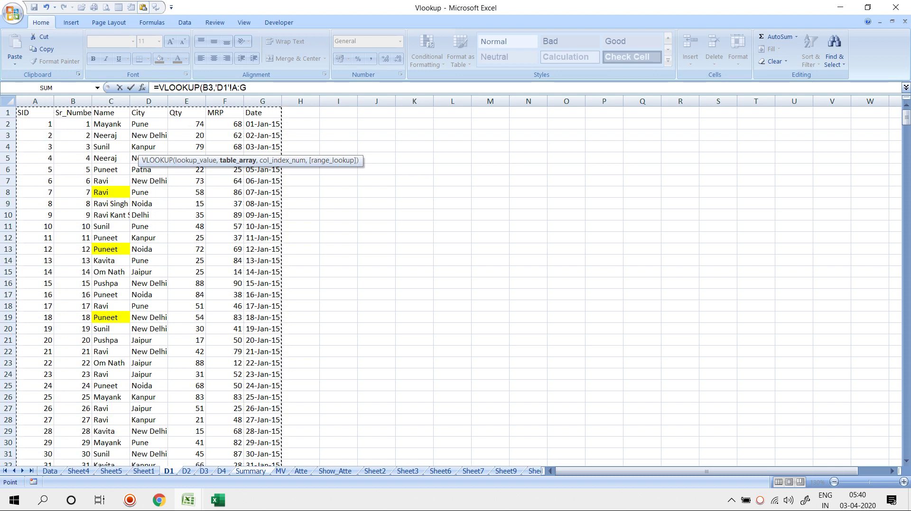
pyautogui.write(',5,0)')
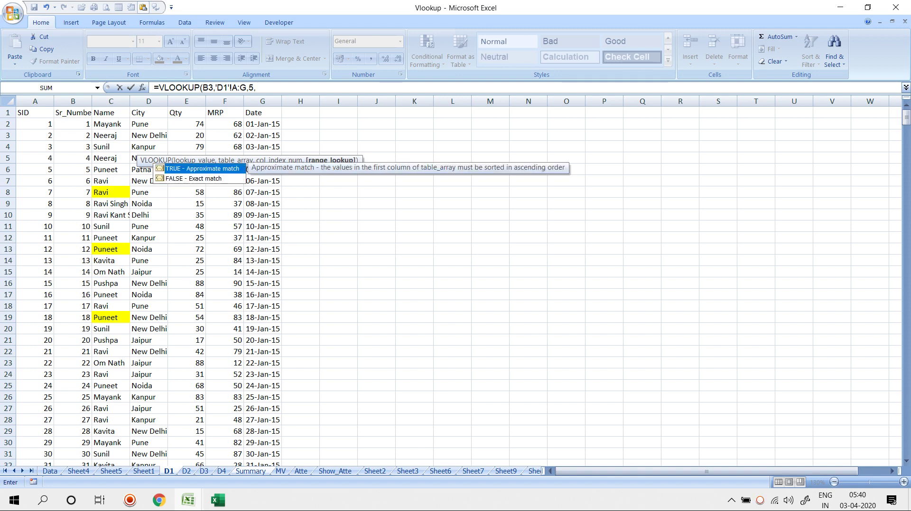
pyautogui.press('Return')
pyautogui.press('Up')
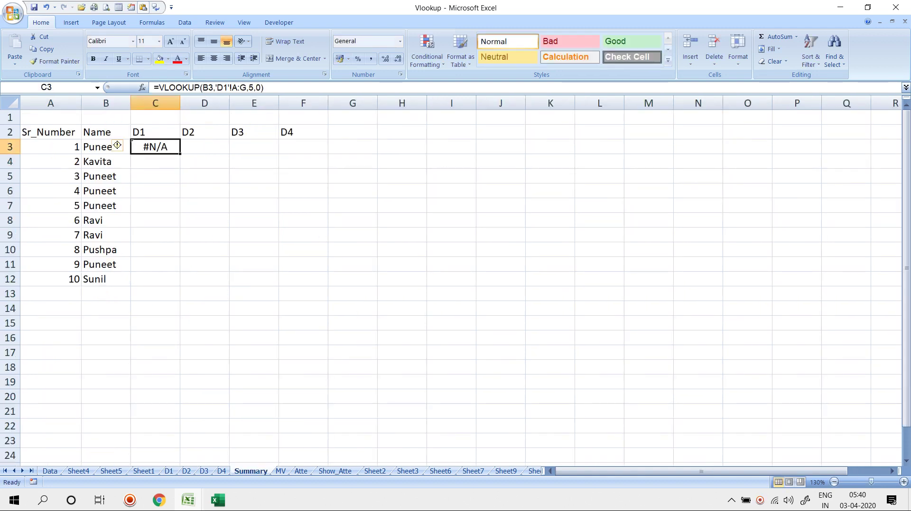
# Step: Set the column index in C3's VLOOKUP to 6
pyautogui.press('F2')
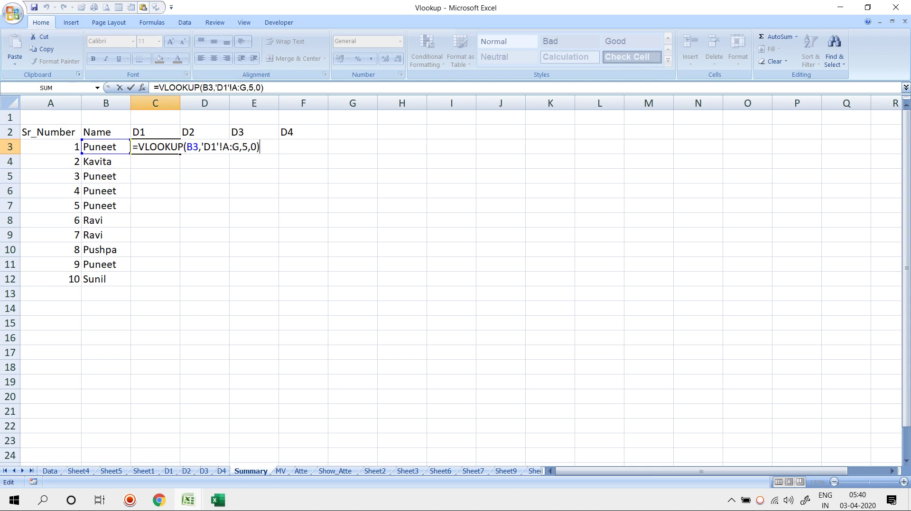
pyautogui.press('Left')
pyautogui.press('Left')
pyautogui.press('Left')
pyautogui.press('BackSpace')
pyautogui.write('6')
pyautogui.press('Return')
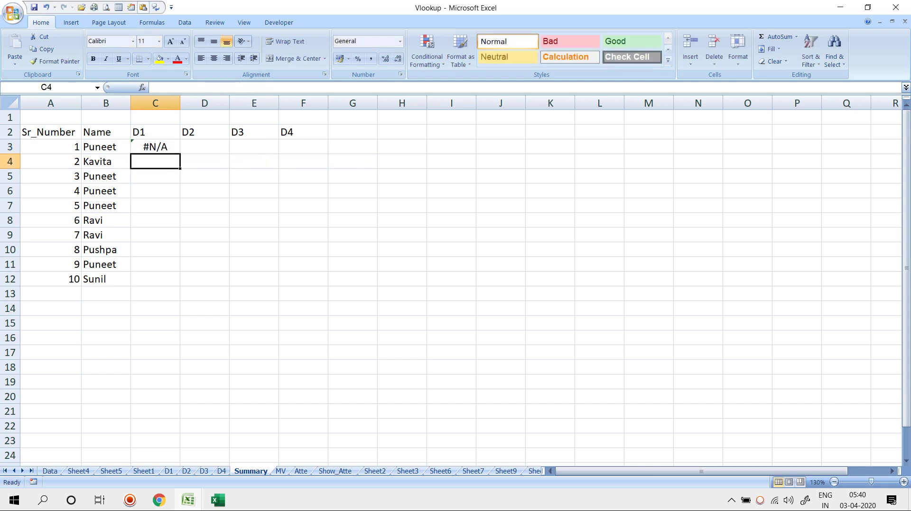
# Step: Replace C3's formula with a VLOOKUP of B3 in sheet D1's columns C:G, using column index 3 and exact match 0
pyautogui.press('Up')
pyautogui.press('Delete')
pyautogui.write('=VLOOKUP(')
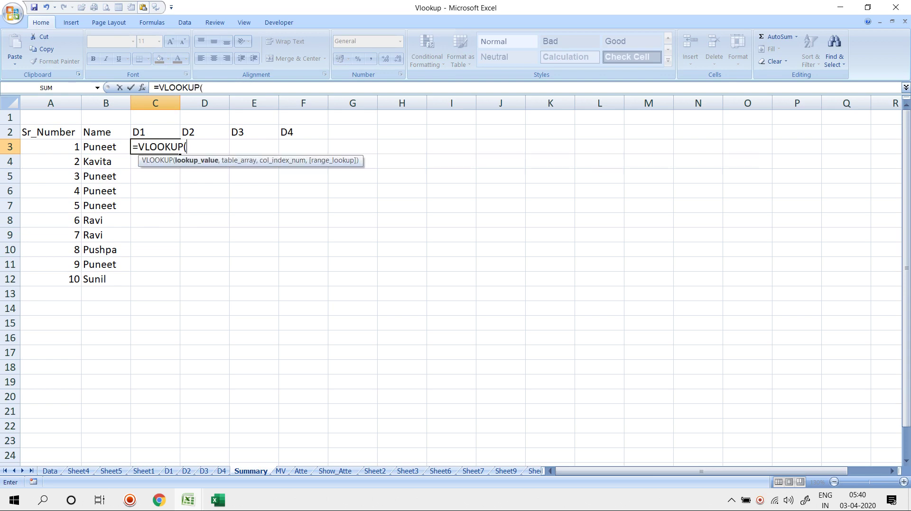
pyautogui.press('Left')
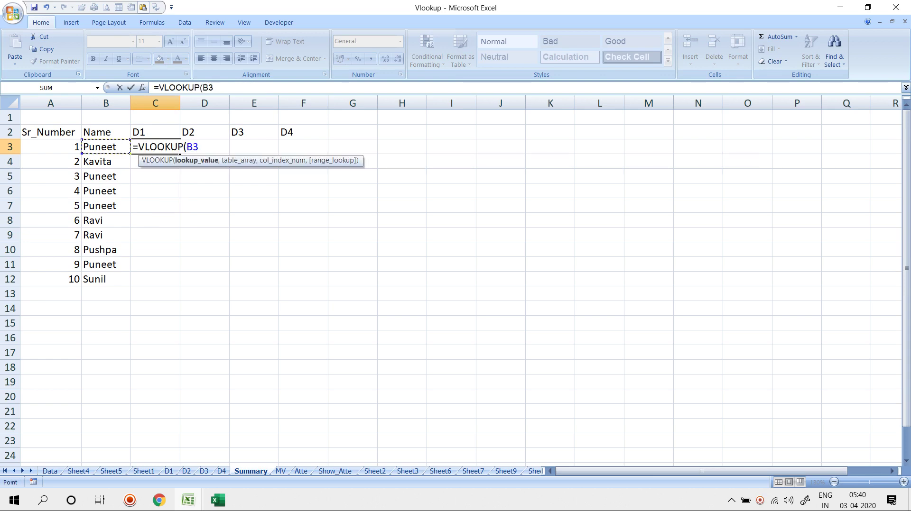
pyautogui.write(',')
pyautogui.click(168, 471)
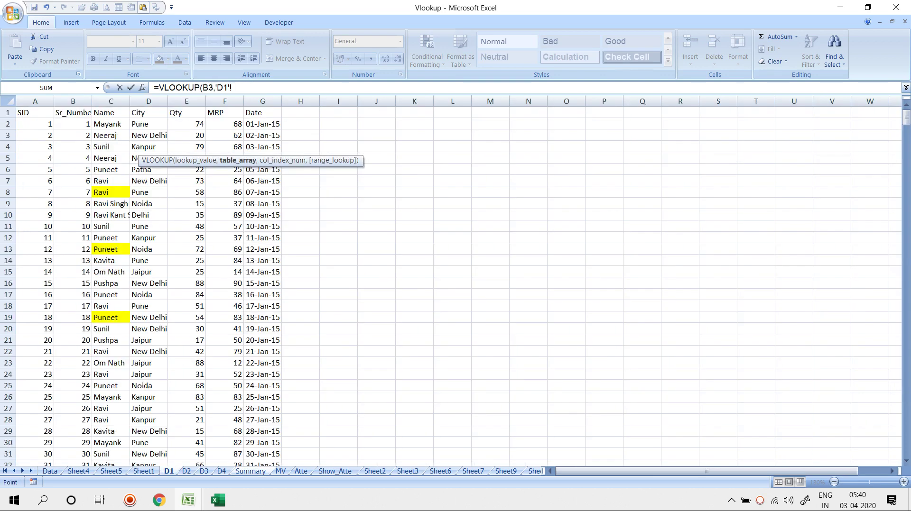
pyautogui.moveTo(110, 101); pyautogui.dragTo(262, 101)
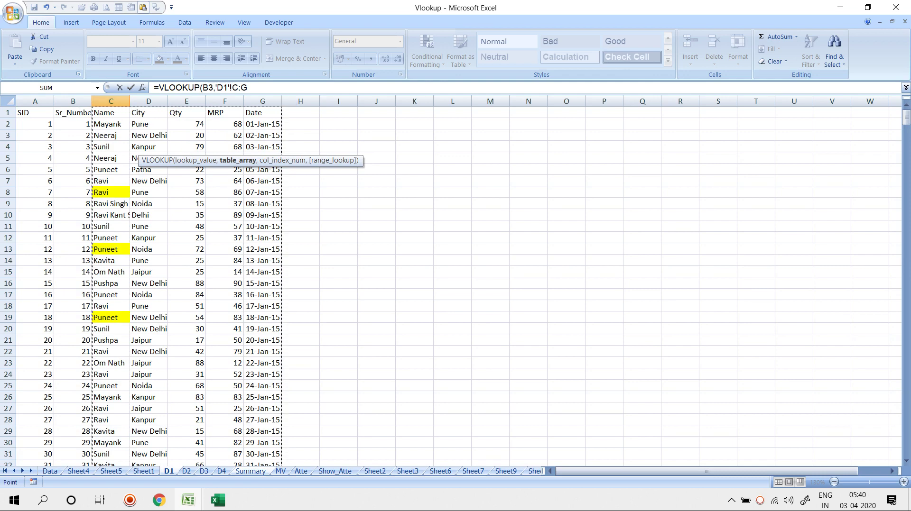
pyautogui.write(',3,0')
pyautogui.press('Return')
pyautogui.press('Up')
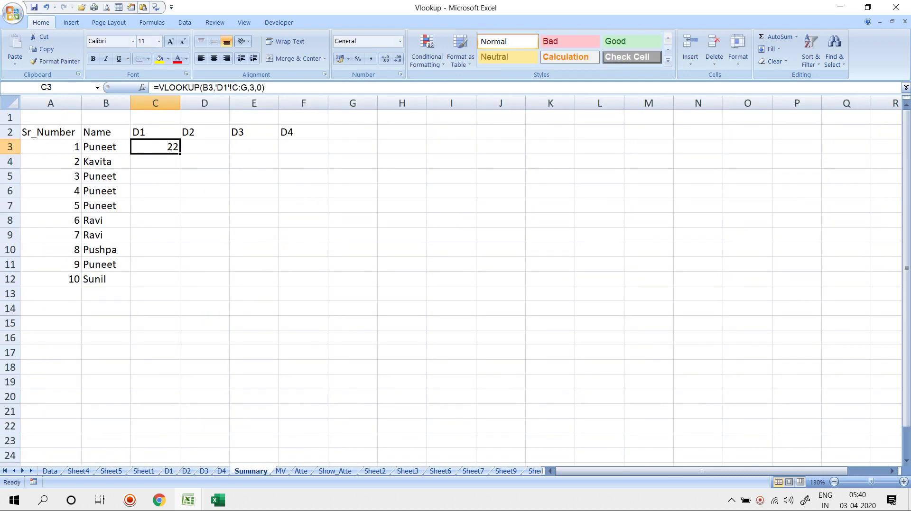
# Step: Enter a VLOOKUP in D3 that looks up B3 in sheet D2's columns C:G, with column index 3 and exact match 0
pyautogui.press('Right')
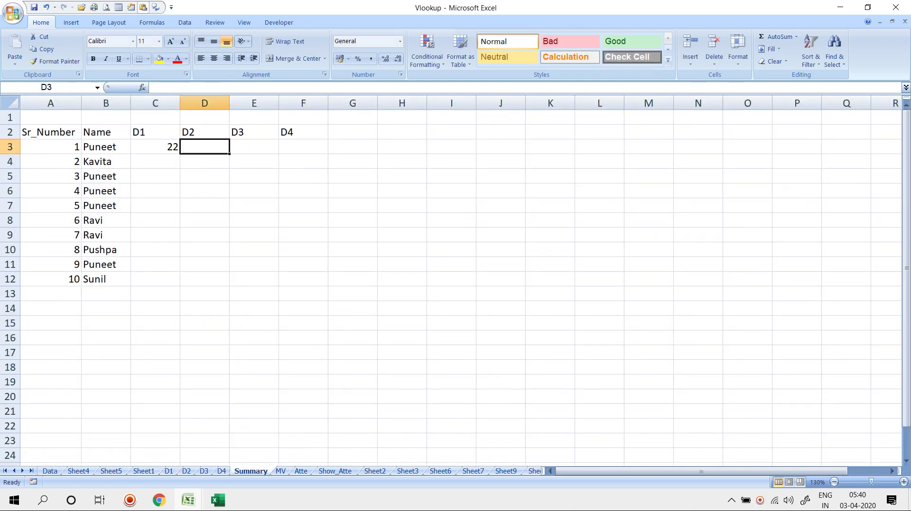
pyautogui.write('=vl')
pyautogui.press('Tab')
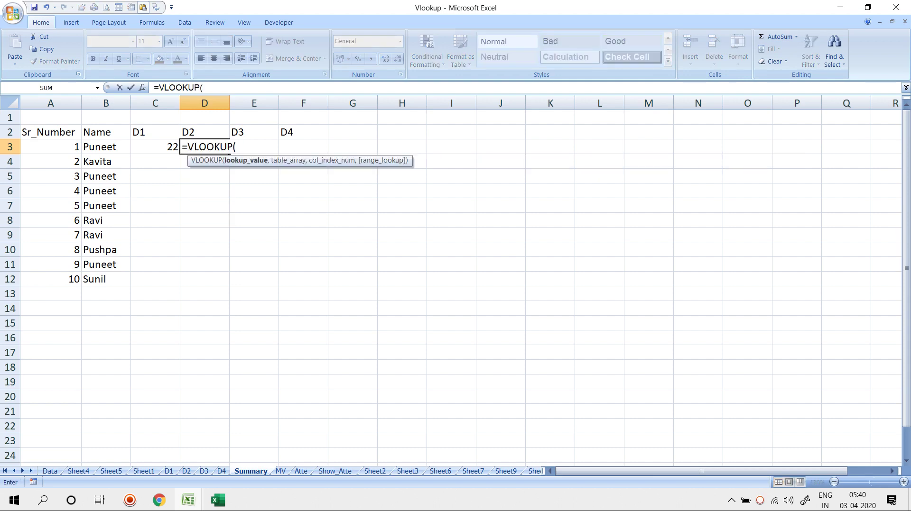
pyautogui.press('Left')
pyautogui.press('Left')
pyautogui.write(',')
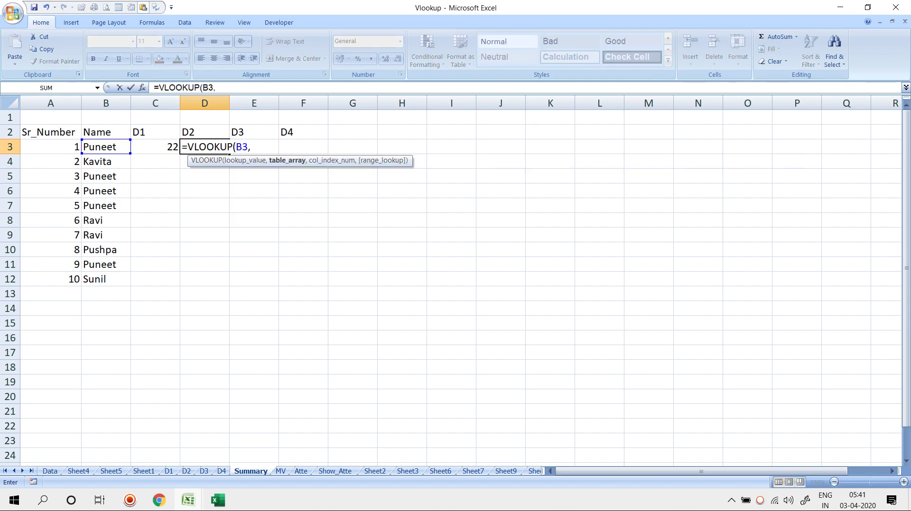
pyautogui.click(187, 472)
pyautogui.moveTo(110, 101); pyautogui.dragTo(262, 101)
pyautogui.write(',3,0')
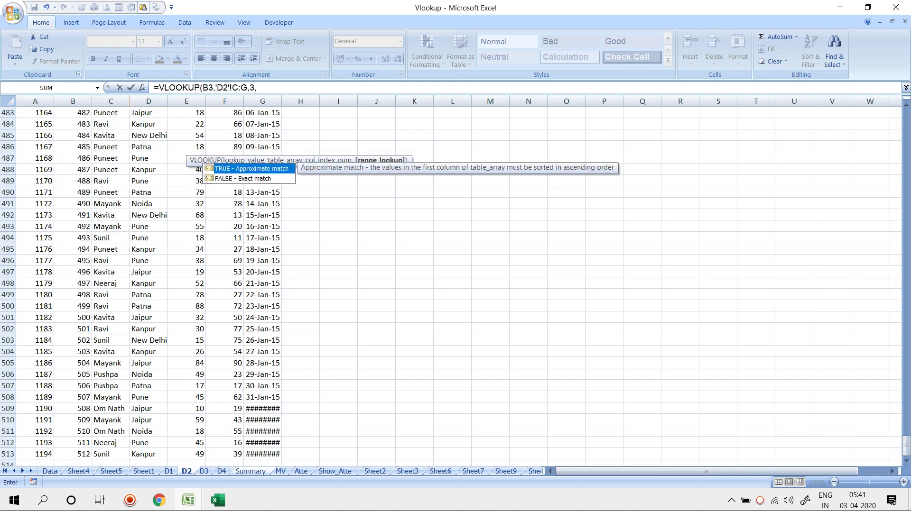
pyautogui.press('Return')
pyautogui.press('Up')
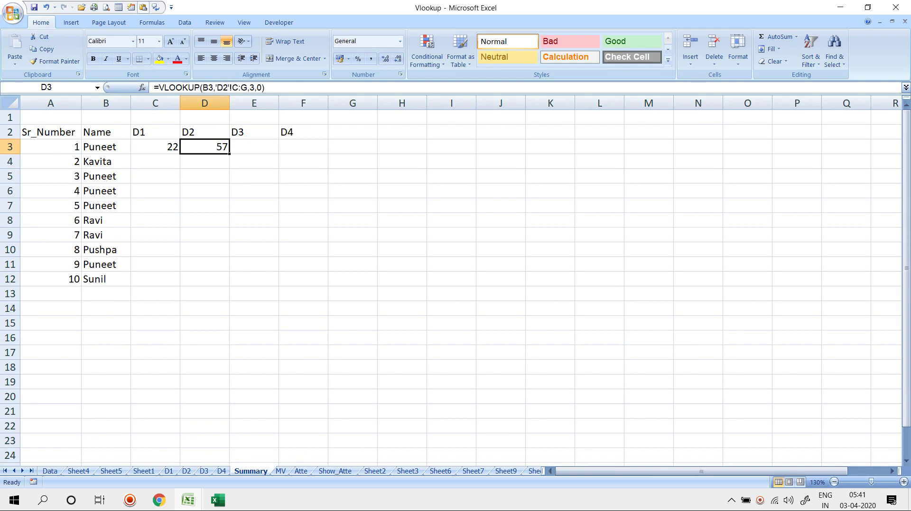
# Step: Compare the VLOOKUP formulas in C3 and D3, checking how their lookup values and table arrays differ
pyautogui.press('Left')
pyautogui.press('F2')
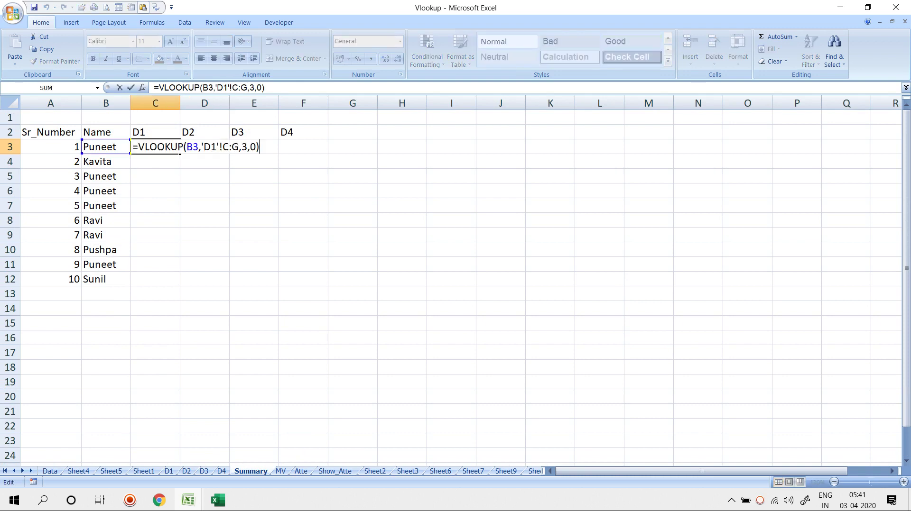
pyautogui.hotkey('ctrl', 'Return')
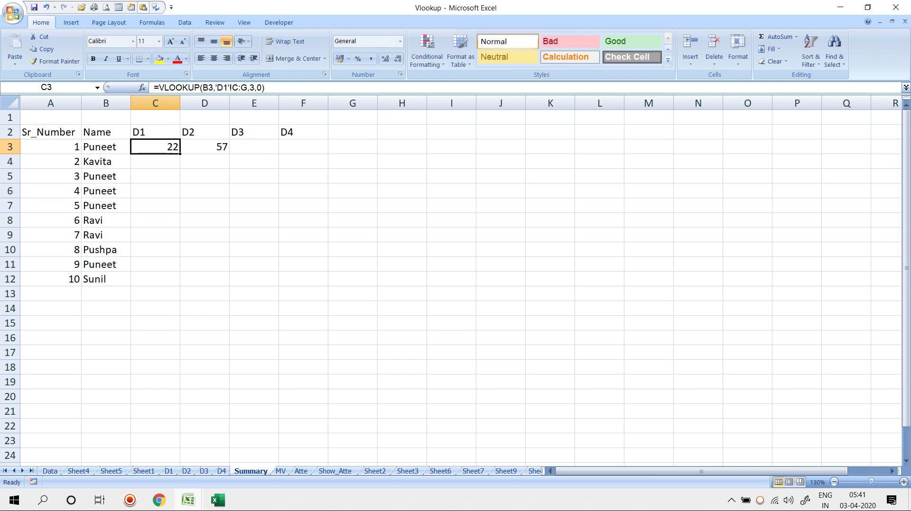
pyautogui.press('Right')
pyautogui.press('F2')
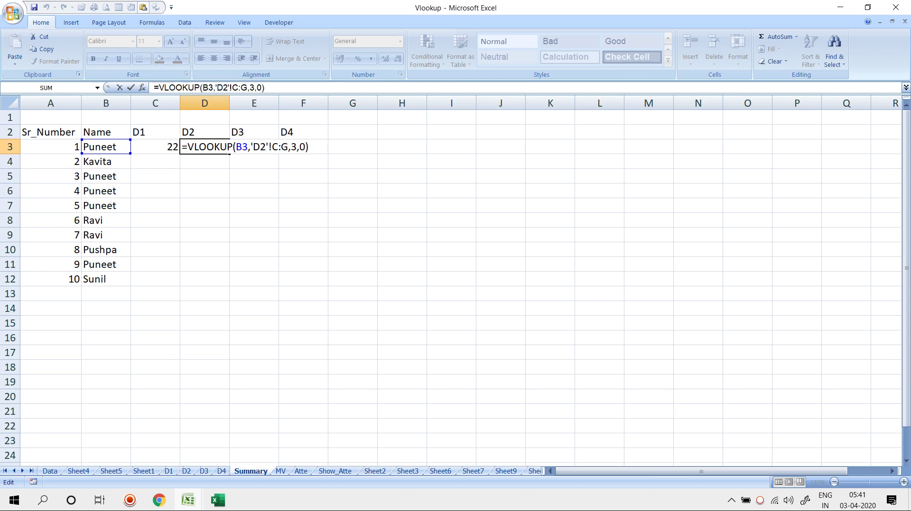
pyautogui.hotkey('shift', 'Tab')
pyautogui.press('F2')
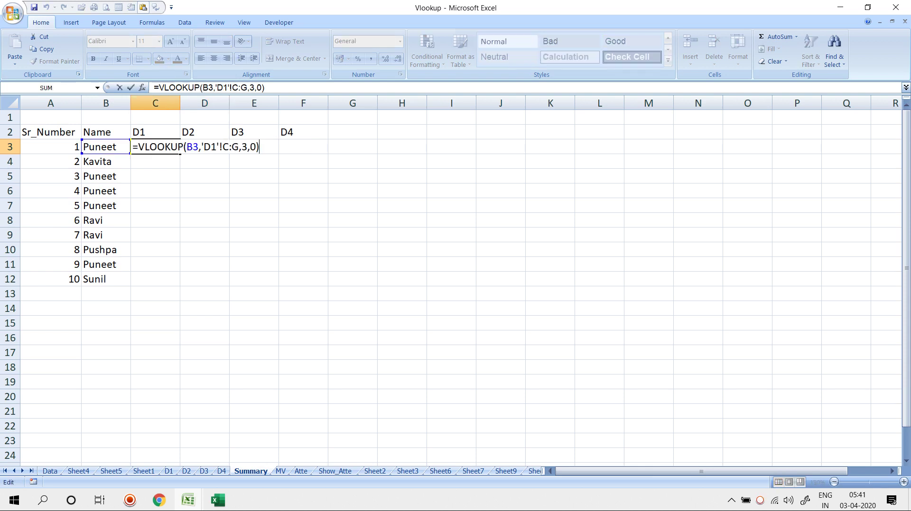
pyautogui.hotkey('ctrl', 'Return')
pyautogui.press('Right')
pyautogui.press('F2')
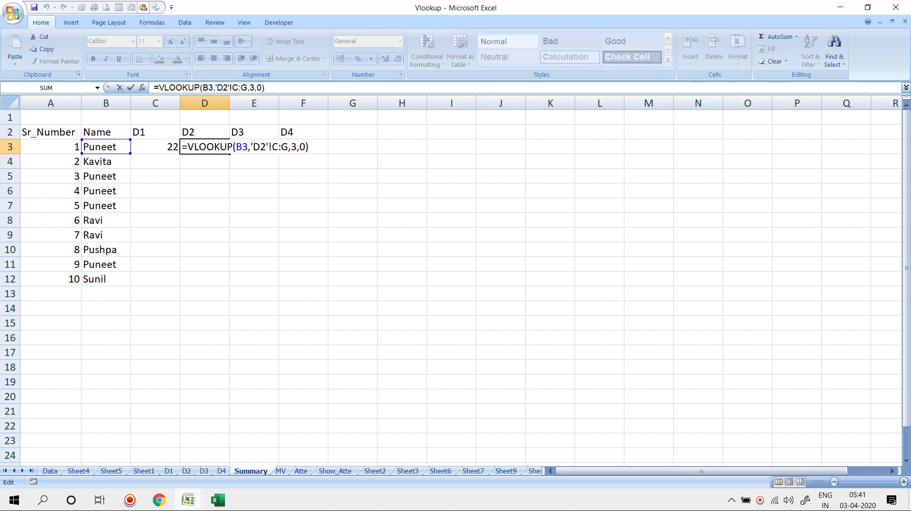
pyautogui.hotkey('ctrl', 'Return')
# Step: Fill D3's VLOOKUP into E3 and change its table array to sheet D3 starting at column C
pyautogui.moveTo(230, 154); pyautogui.dragTo(275, 152)
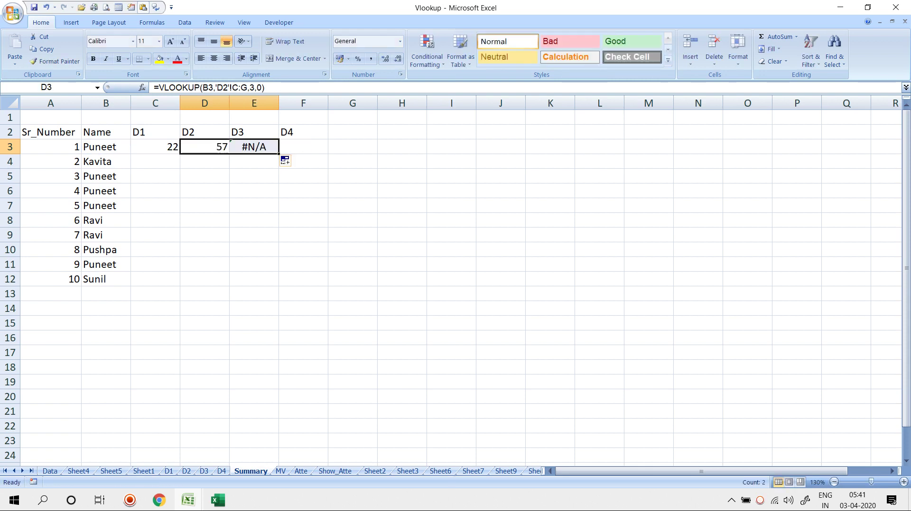
pyautogui.press('Right')
pyautogui.press('F2')
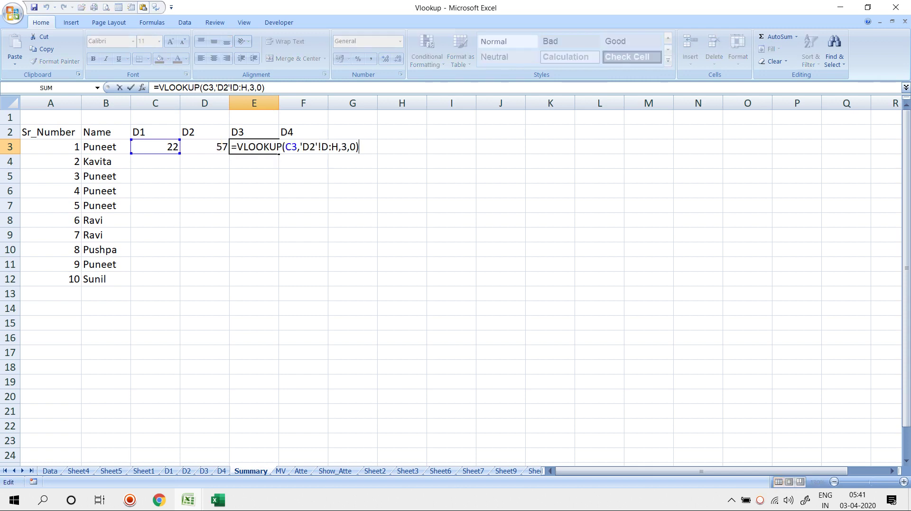
pyautogui.click(297, 147)
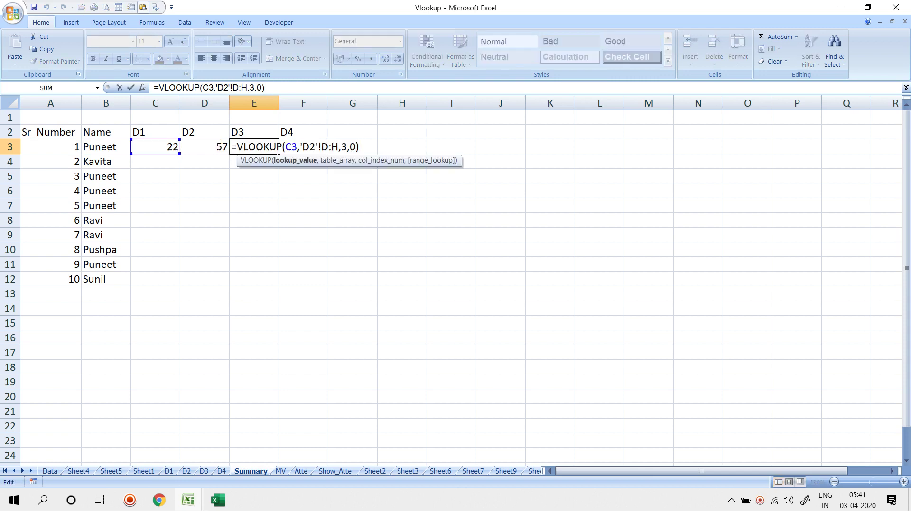
pyautogui.click(317, 147)
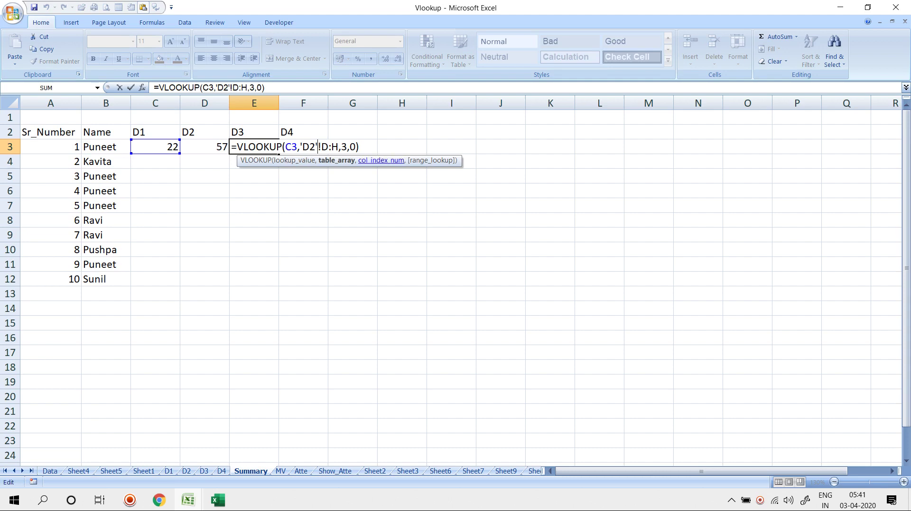
pyautogui.press('BackSpace')
pyautogui.write('3')
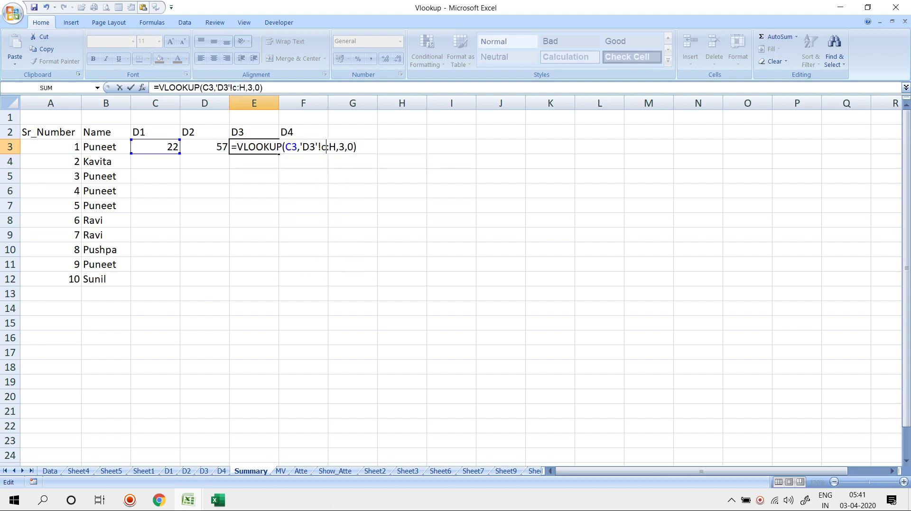
pyautogui.press('Return')
# Step: Compare the table array in E3's VLOOKUP with the one in D3
pyautogui.press('Up')
pyautogui.press('F2')
pyautogui.press('Left')
pyautogui.press('Left')
pyautogui.press('Left')
pyautogui.press('Left')
pyautogui.press('Left')
pyautogui.press('Left')
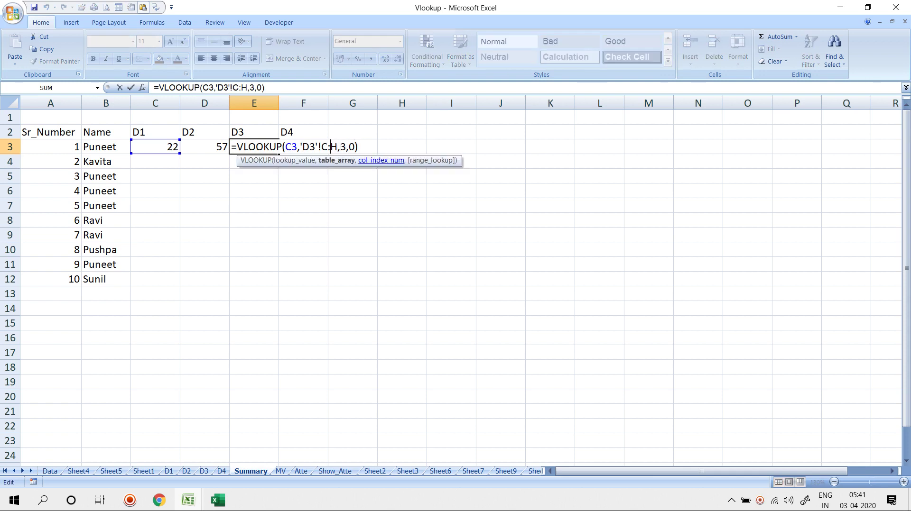
pyautogui.press('Escape')
pyautogui.press('F2')
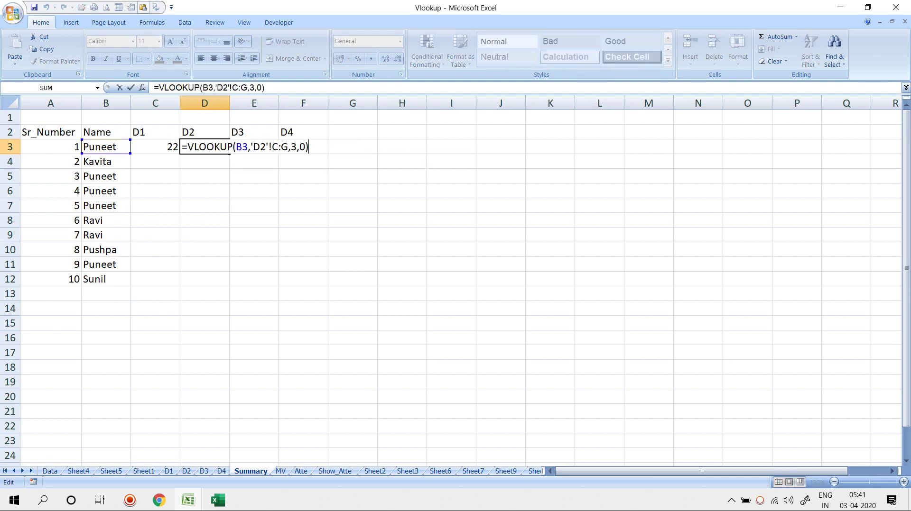
pyautogui.hotkey('ctrl', 'Return')
# Step: Try changing the end column of E3's table array to G, and clear the formula from E3
pyautogui.press('Right')
pyautogui.press('F2')
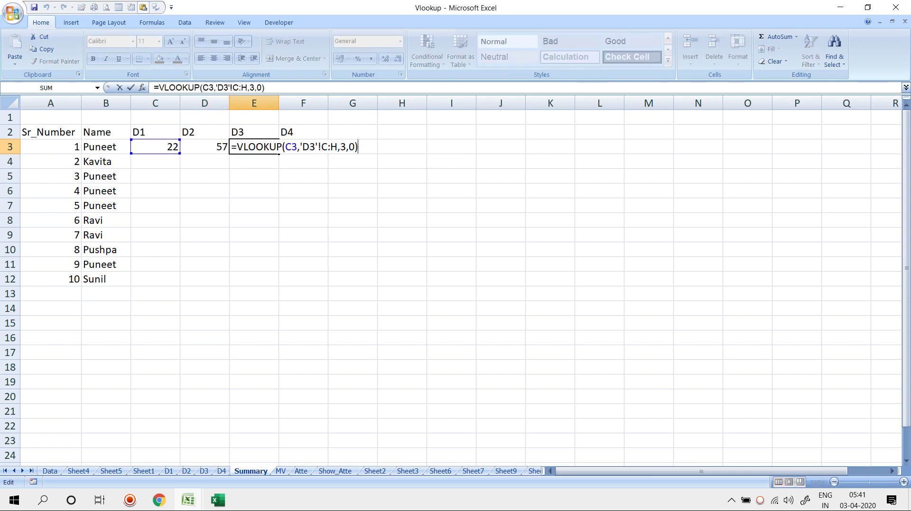
pyautogui.press('Left')
pyautogui.press('Left')
pyautogui.press('Left')
pyautogui.press('Left')
pyautogui.press('Left')
pyautogui.press('BackSpace')
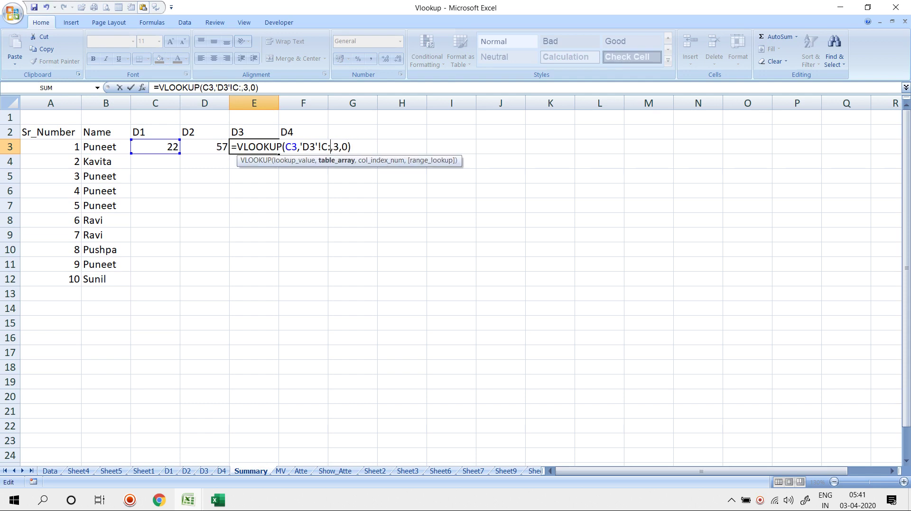
pyautogui.write('h')
pyautogui.press('BackSpace')
pyautogui.write('g')
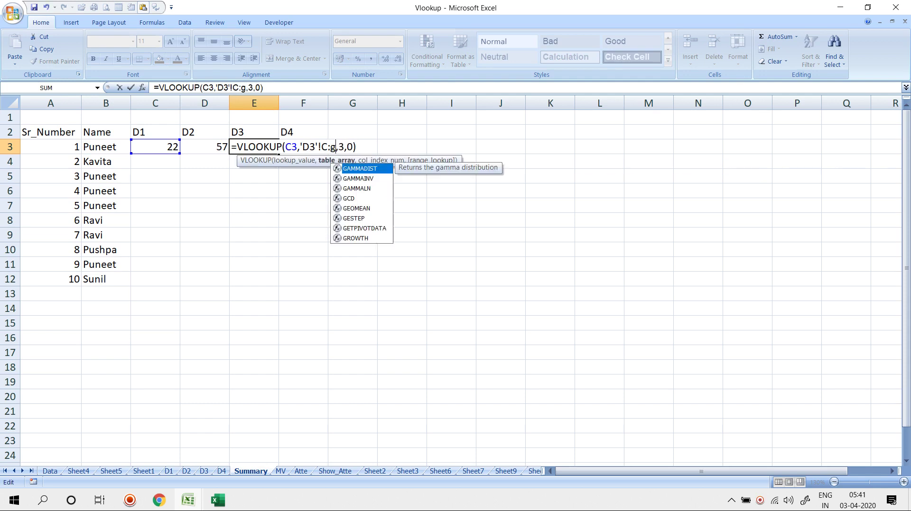
pyautogui.press('BackSpace')
pyautogui.write('G')
pyautogui.press('Return')
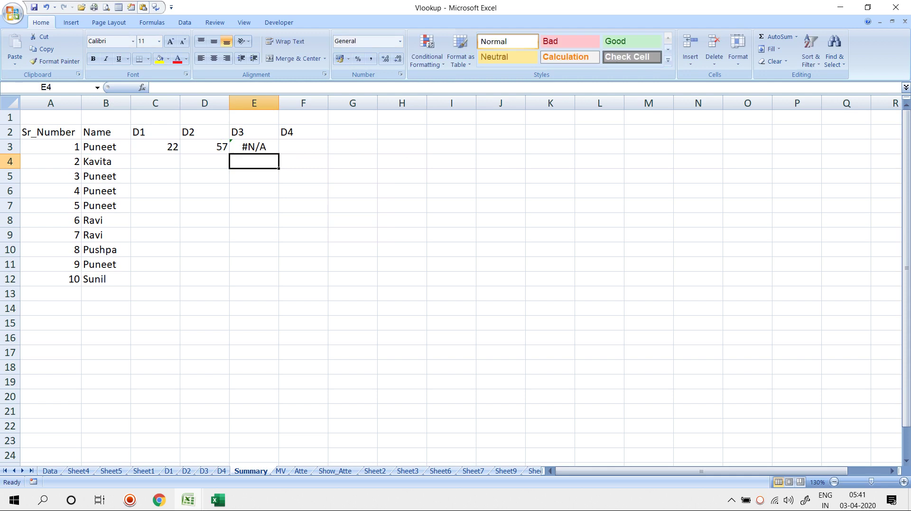
pyautogui.press('Up')
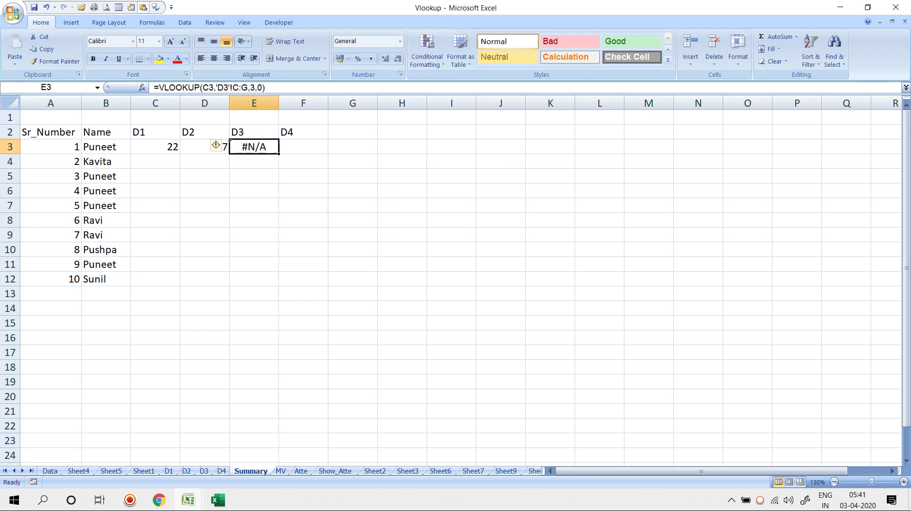
pyautogui.press('Delete')
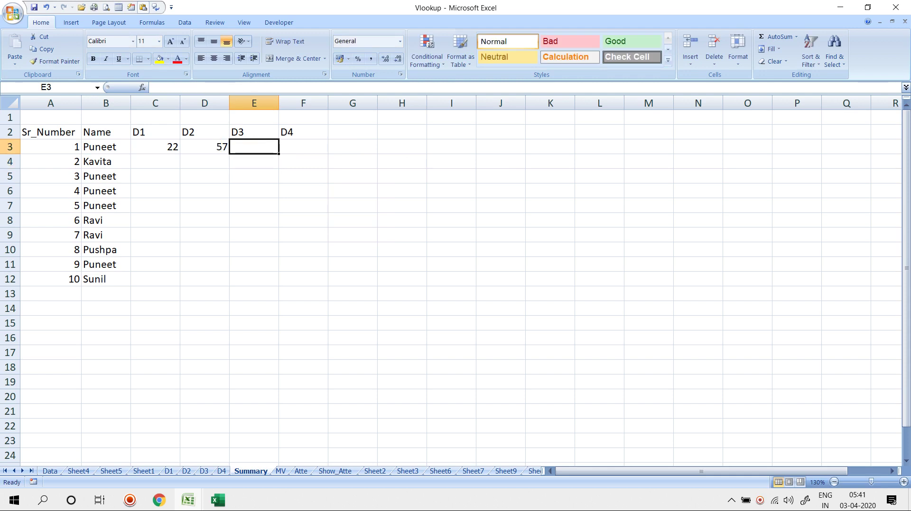
# Step: Try replacing the quoted sheet name D1 in C3's VLOOKUP table array with a reference to header cell C2
pyautogui.press('Left')
pyautogui.press('Left')
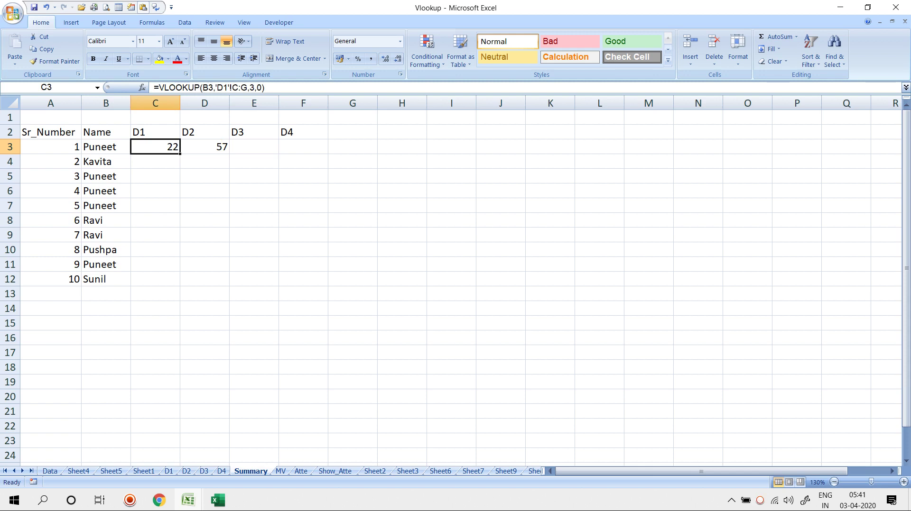
pyautogui.press('F2')
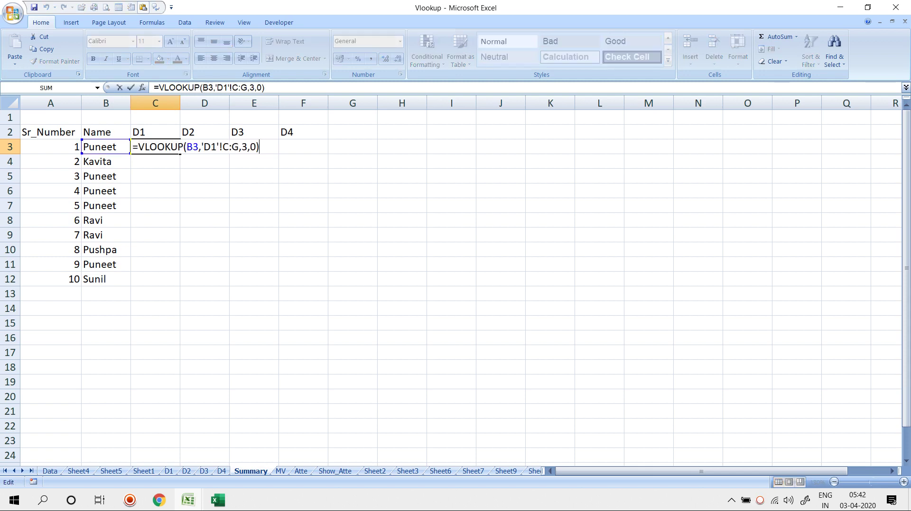
pyautogui.click(219, 147)
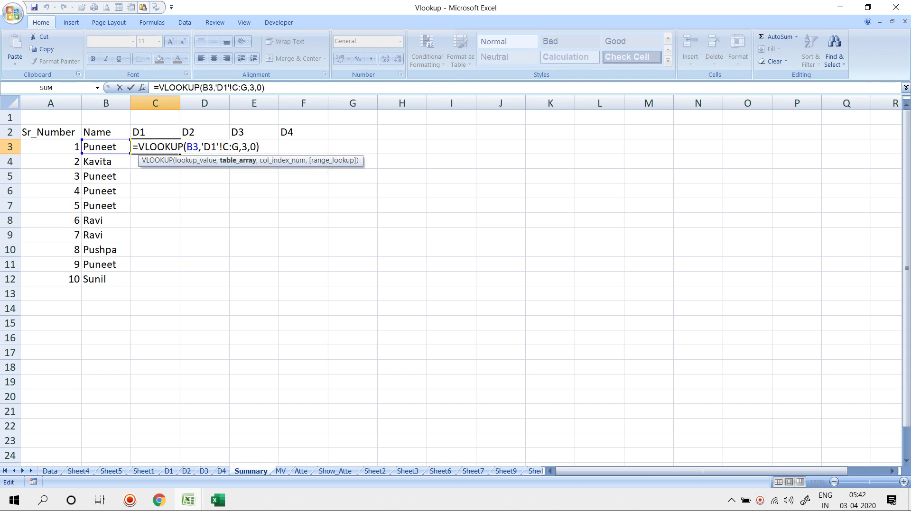
pyautogui.press('BackSpace')
pyautogui.press('BackSpace')
pyautogui.press('BackSpace')
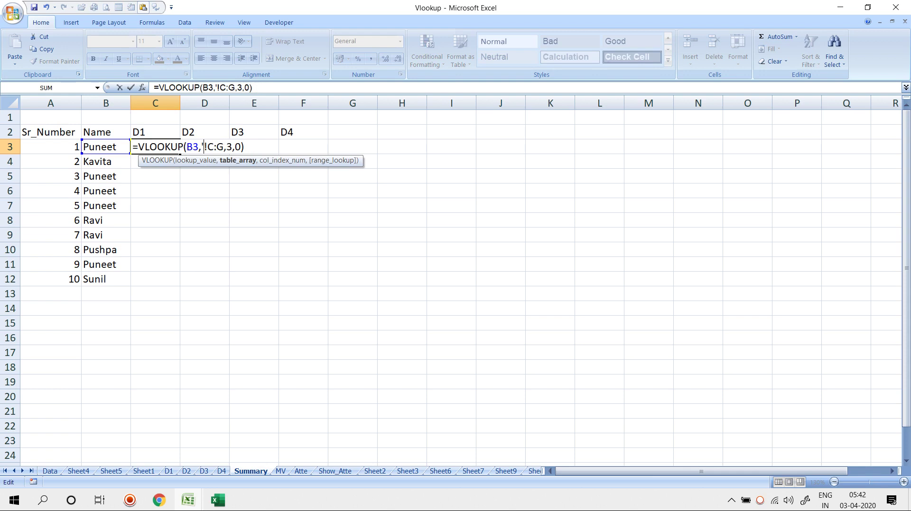
pyautogui.press('BackSpace')
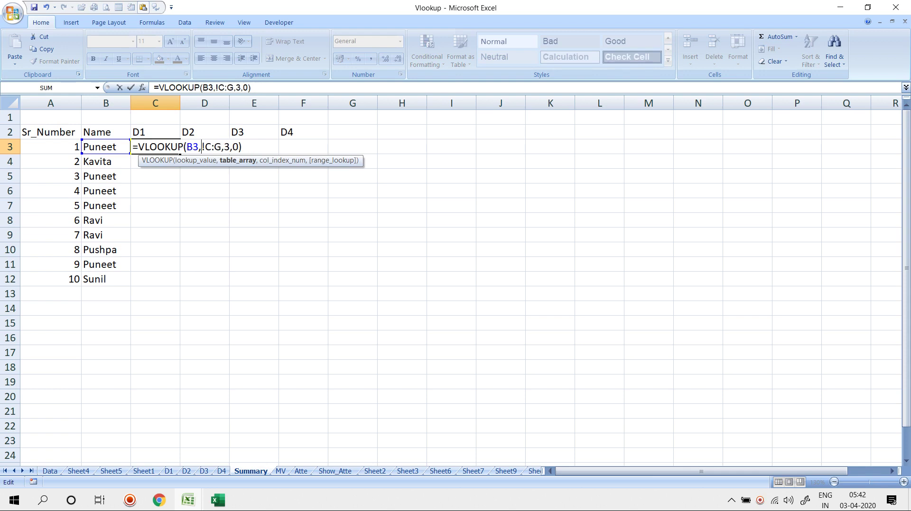
pyautogui.click(156, 132)
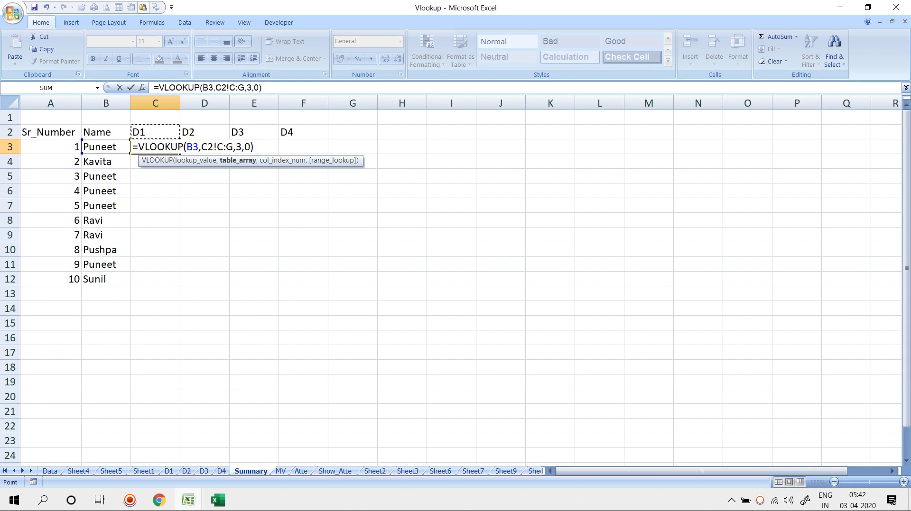
pyautogui.press('Return')
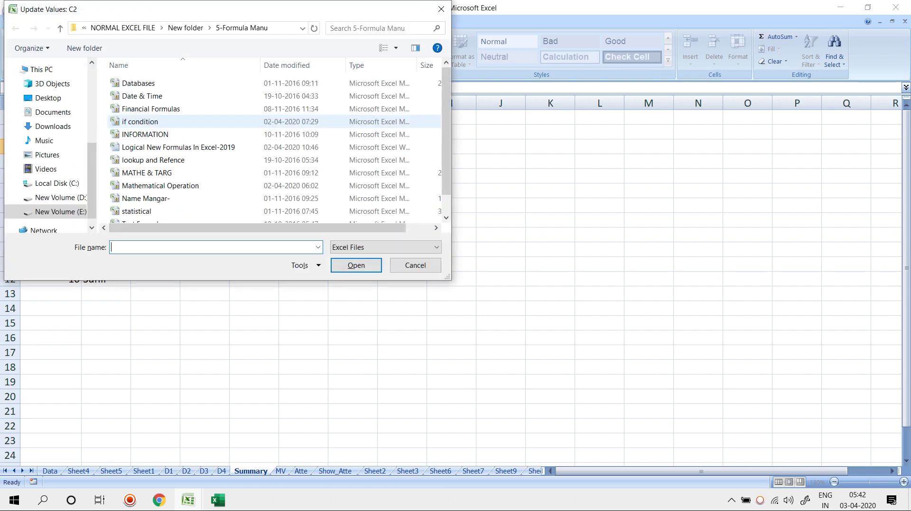
pyautogui.press('Escape')
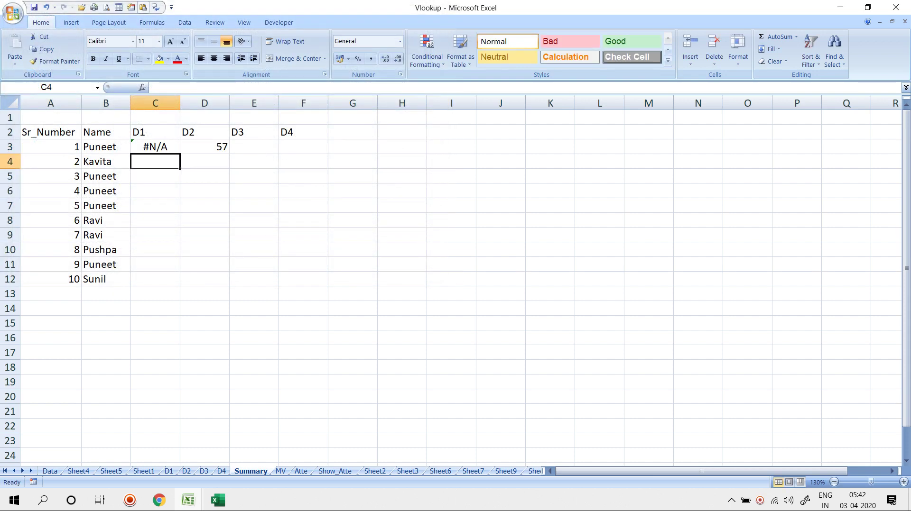
# Step: Enter the text D1 in cell D1, above the D2 header
pyautogui.press('Up')
pyautogui.click(204, 117)
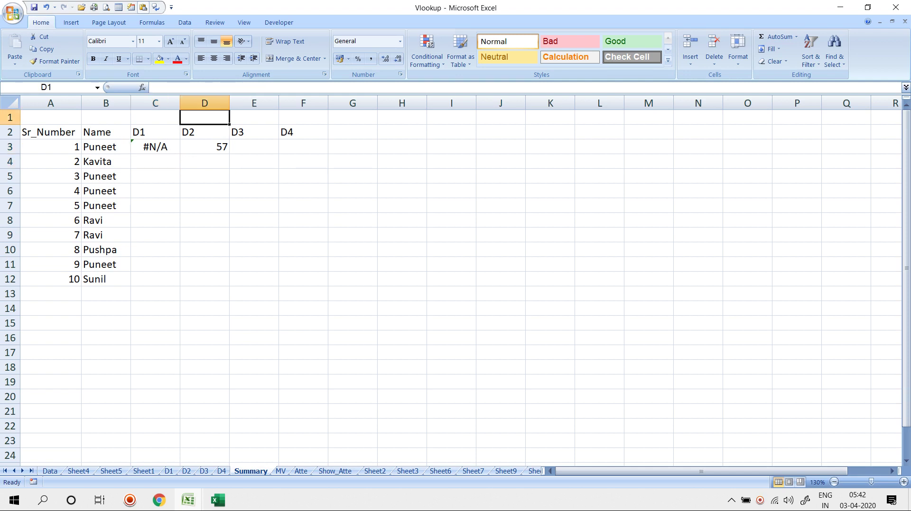
pyautogui.write('D1')
pyautogui.press('Return')
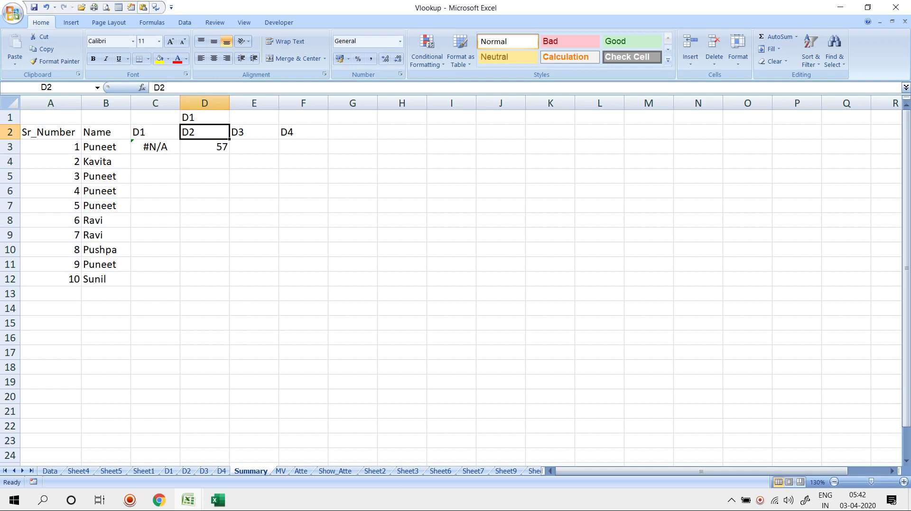
# Step: Enter an INDIRECT formula in E1 that refers to D1, and compare it with the text in D1
pyautogui.click(205, 117)
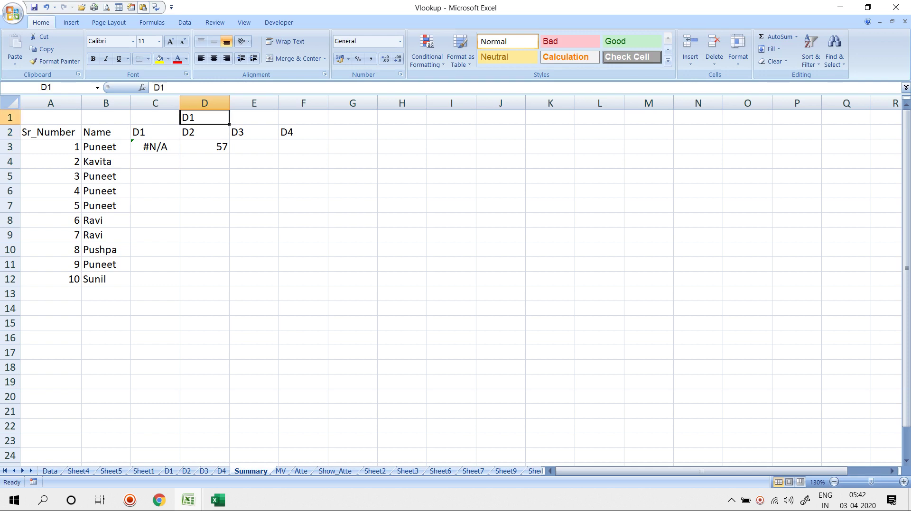
pyautogui.press('Right')
pyautogui.write('=IND')
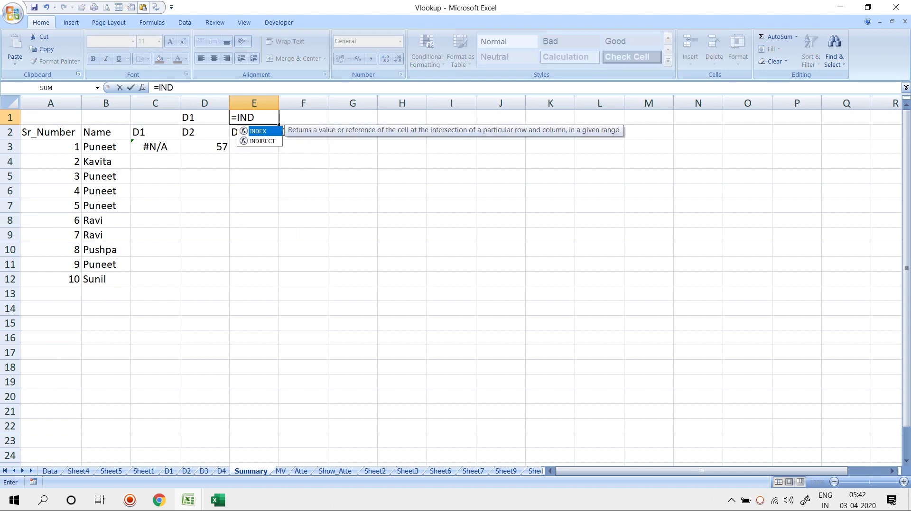
pyautogui.press('Down')
pyautogui.press('Tab')
pyautogui.write('D1')
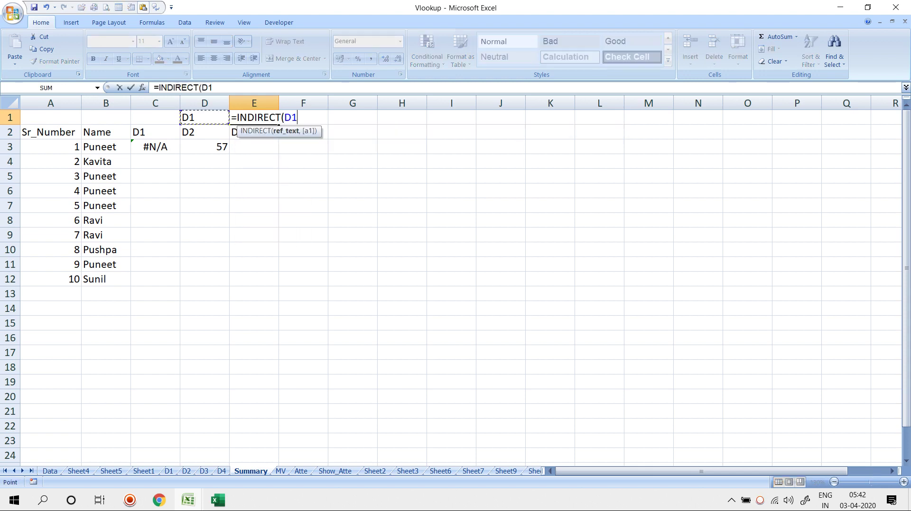
pyautogui.press('Return')
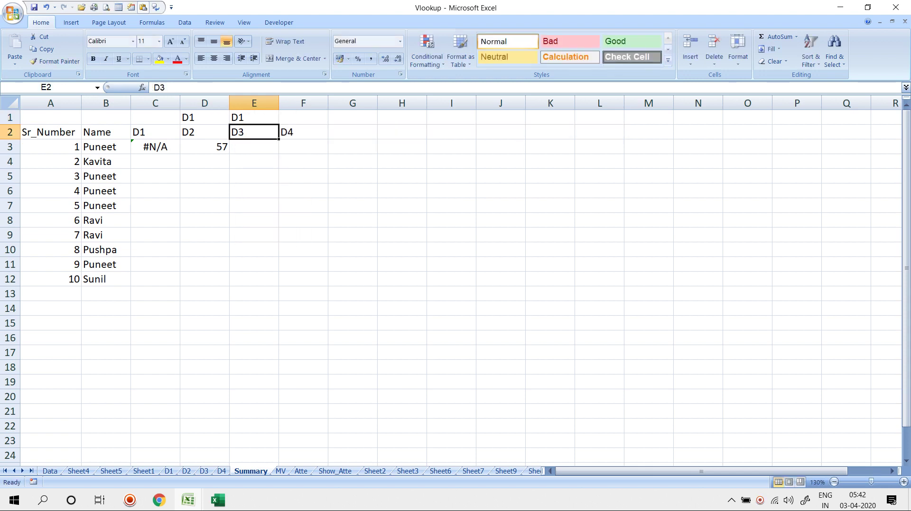
pyautogui.press('Up')
pyautogui.press('Left')
pyautogui.hotkey('shift', 'Right')
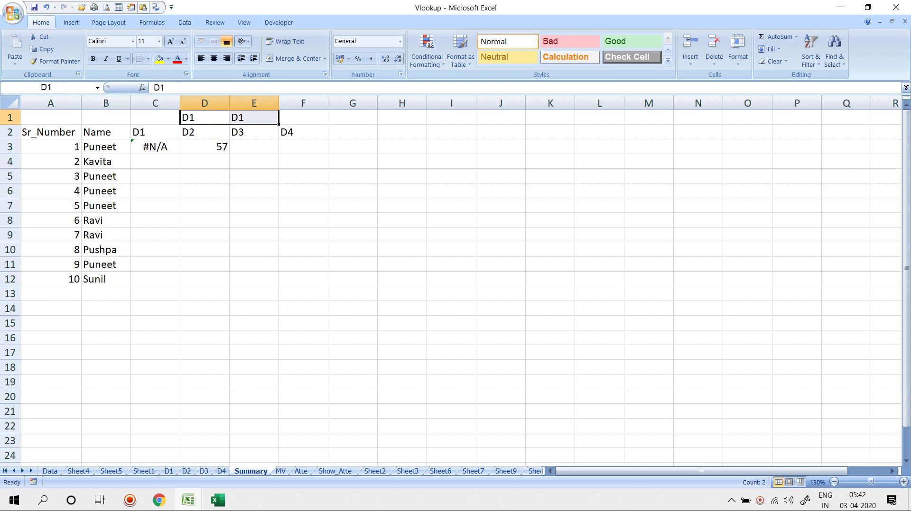
# Step: Try inserting INDIRECT before the table array in C3's VLOOKUP, with an ampersand after C2
pyautogui.click(155, 147)
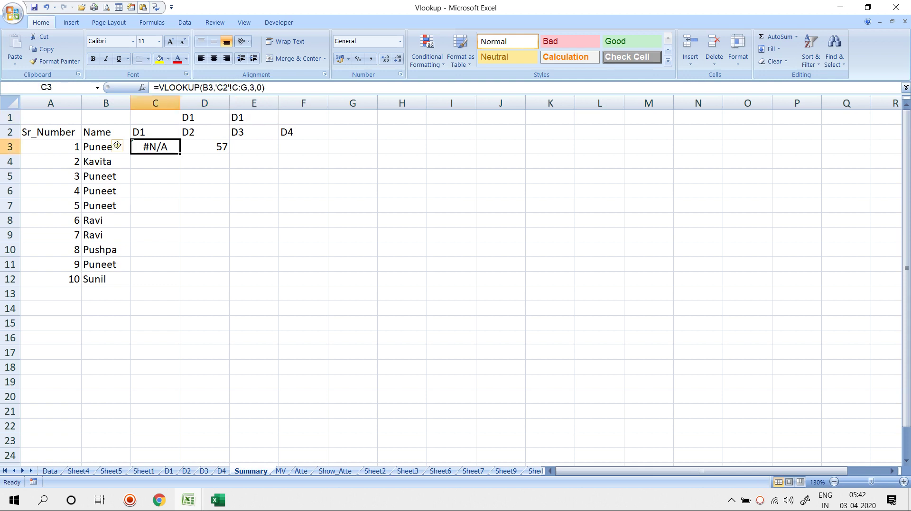
pyautogui.press('F2')
pyautogui.click(201, 147)
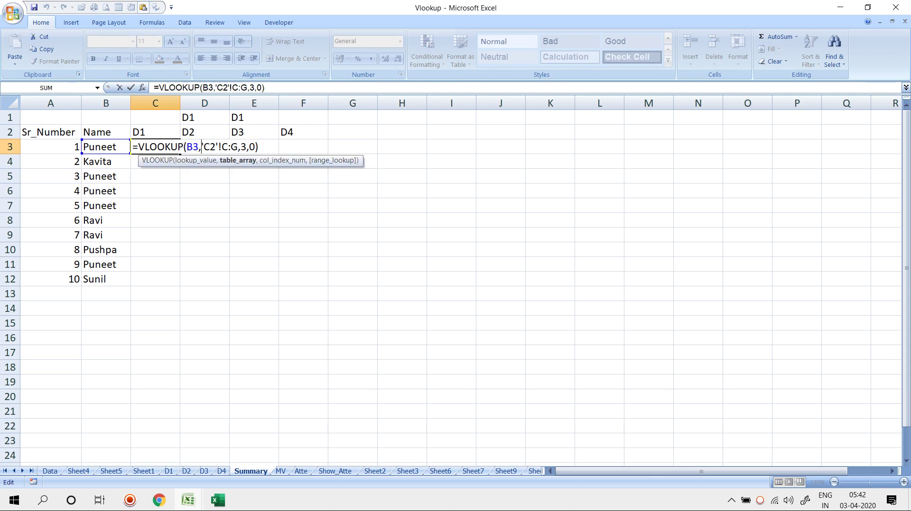
pyautogui.write('IND')
pyautogui.press('Down')
pyautogui.press('Tab')
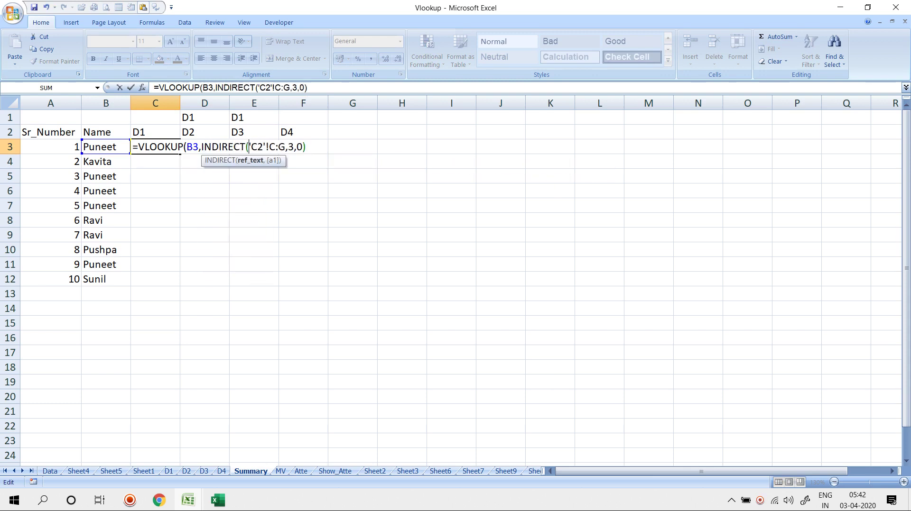
pyautogui.press('Right')
pyautogui.press('Right')
pyautogui.press('Right')
pyautogui.press('Left')
pyautogui.press('Left')
pyautogui.press('Left')
pyautogui.press('Left')
pyautogui.press('Left')
pyautogui.press('Left')
pyautogui.write('&')
pyautogui.press('Return')
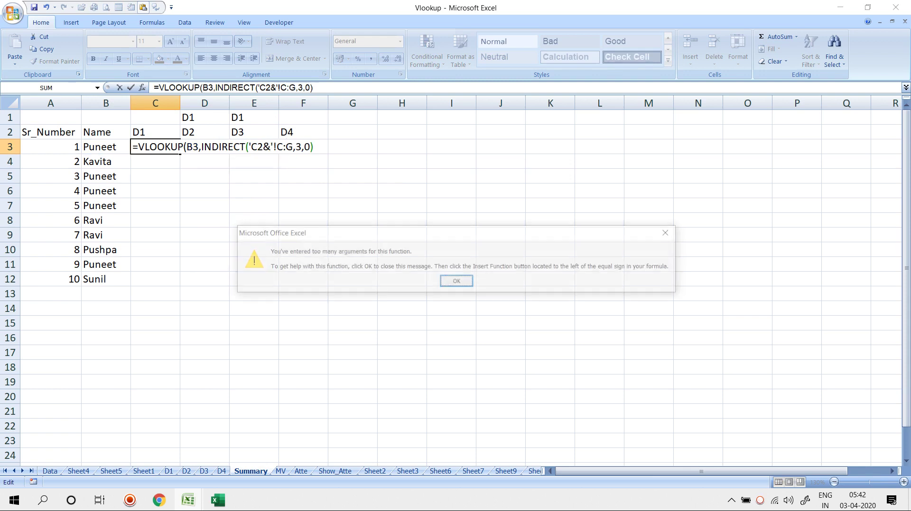
pyautogui.press('Return')
# Step: Change the INDIRECT text in C3's formula to "C2"&"'!C:G", with double quotes around both parts
pyautogui.press('Left')
pyautogui.press('Left')
pyautogui.press('Left')
pyautogui.press('Left')
pyautogui.press('Left')
pyautogui.press('Left')
pyautogui.press('Left')
pyautogui.press('Left')
pyautogui.press('Left')
pyautogui.press('Left')
pyautogui.press('Left')
pyautogui.press('Left')
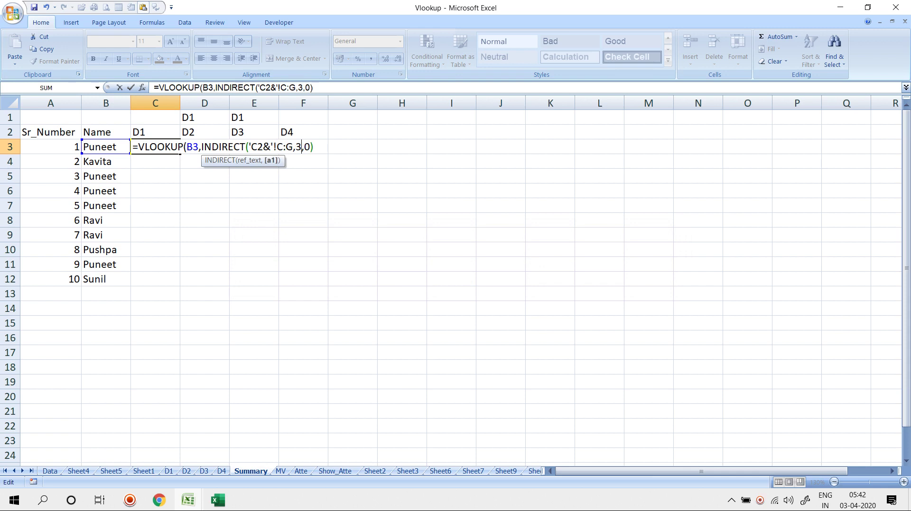
pyautogui.press('BackSpace')
pyautogui.write('"C2')
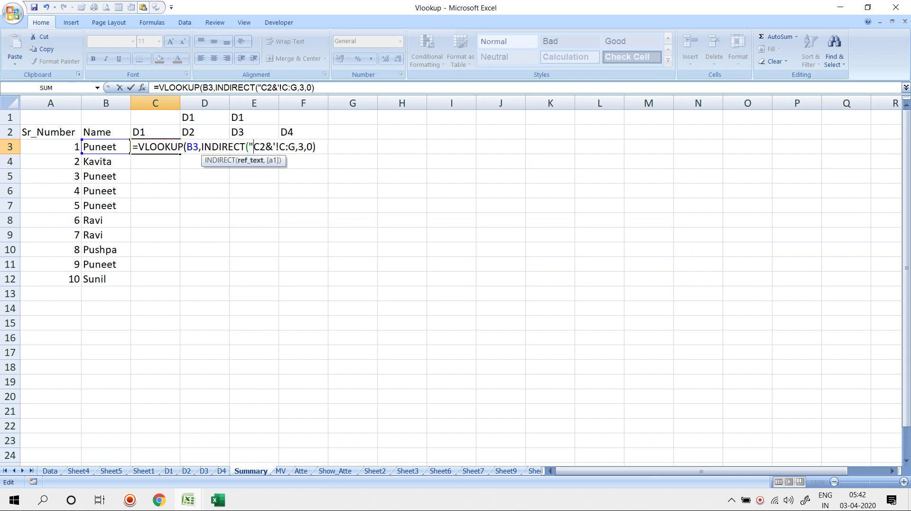
pyautogui.write('"')
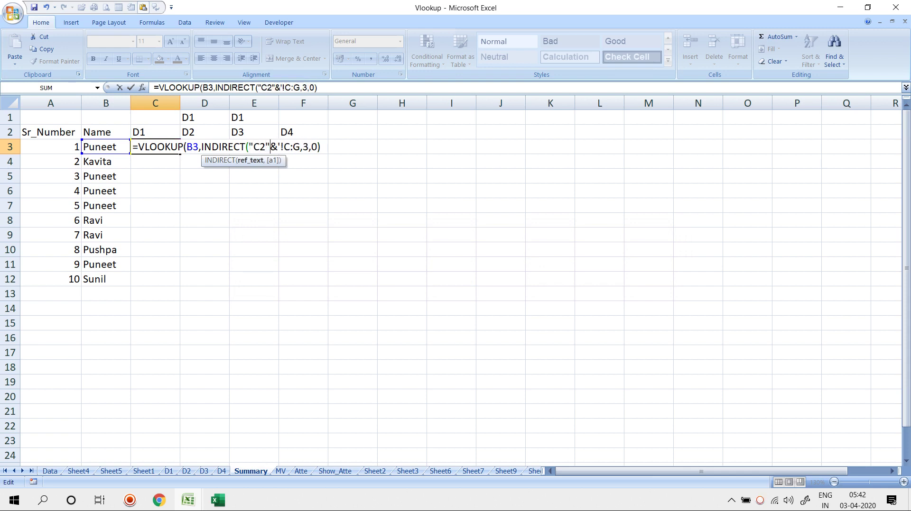
pyautogui.press('Right')
pyautogui.press('Delete')
pyautogui.write('"&')
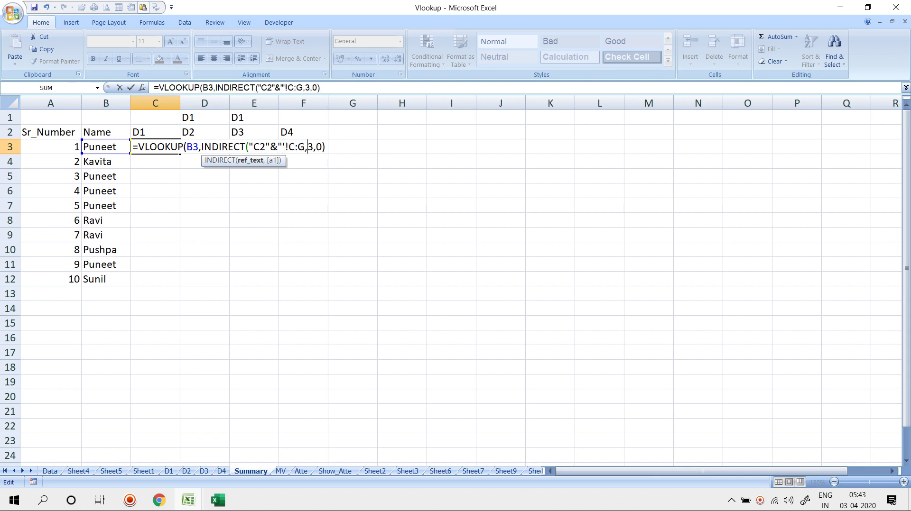
pyautogui.write('"')
pyautogui.press('Return')
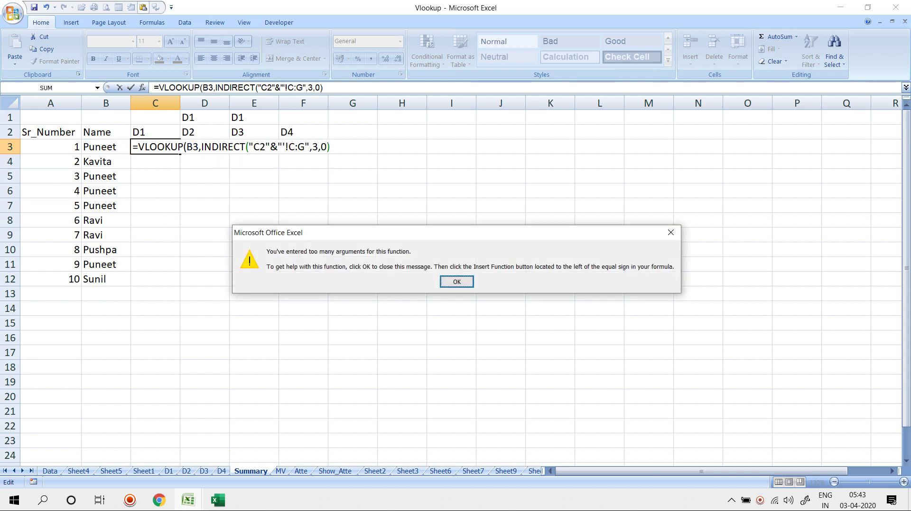
pyautogui.press('Return')
# Step: Close the INDIRECT function after "'!C:G" in C3's formula, before the column index 3
pyautogui.press('Left')
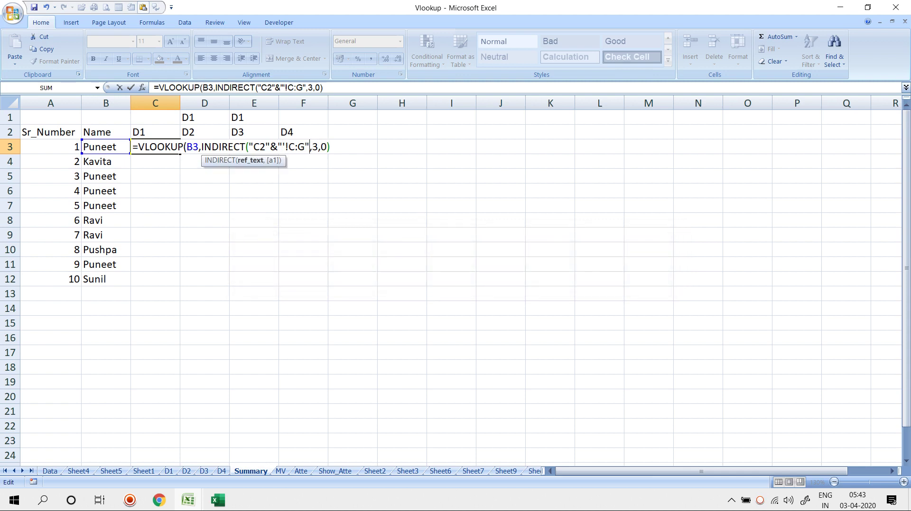
pyautogui.press('Return')
pyautogui.press('Return')
pyautogui.press('Left')
pyautogui.press('Left')
pyautogui.press('Left')
pyautogui.press('Left')
pyautogui.write(')')
pyautogui.press('Return')
pyautogui.press('Up')
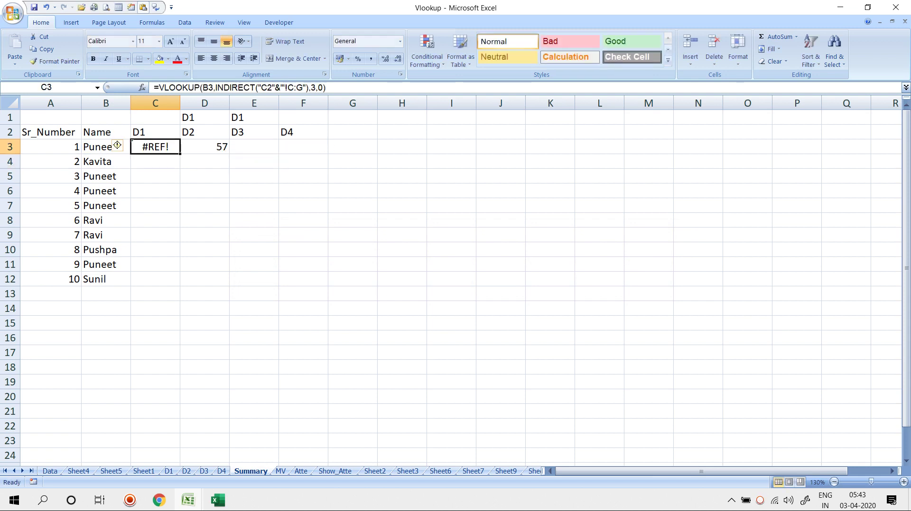
# Step: Remove the double quotes around C2 inside INDIRECT in C3's formula
pyautogui.press('F2')
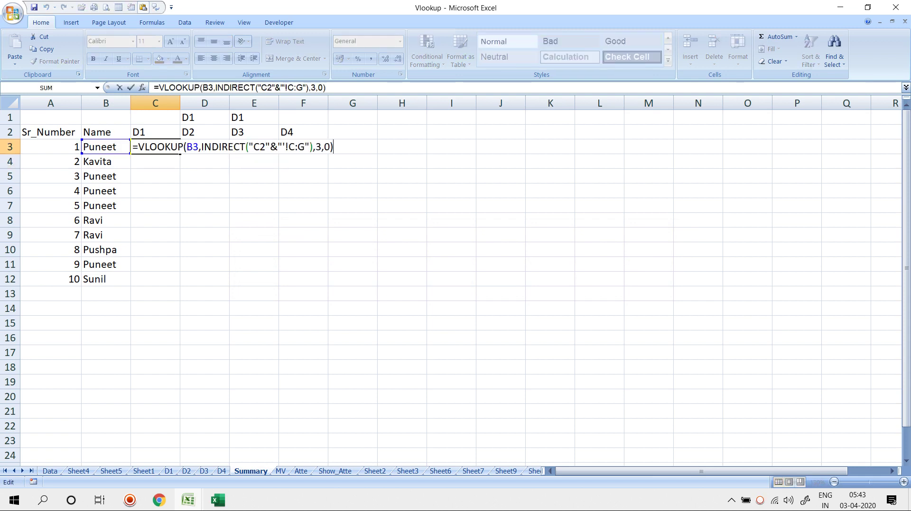
pyautogui.click(288, 147)
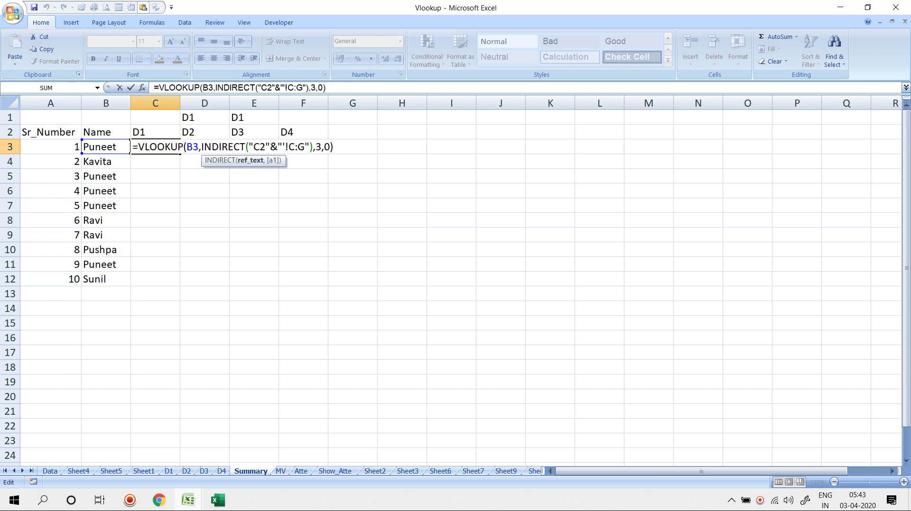
pyautogui.press('BackSpace')
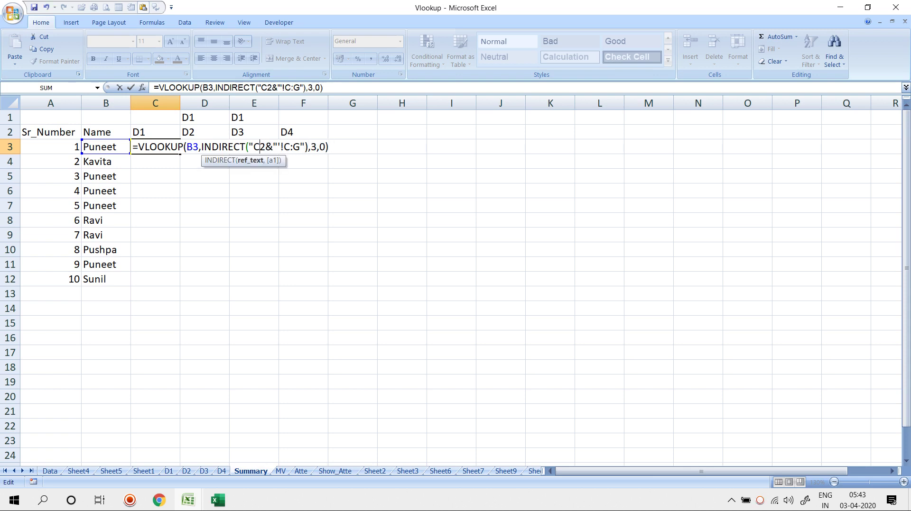
pyautogui.press('BackSpace')
pyautogui.press('Return')
pyautogui.press('Up')
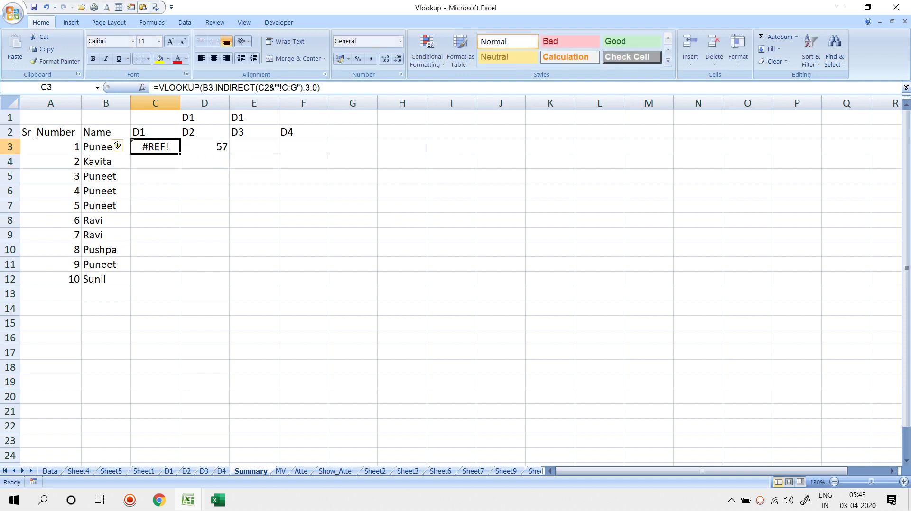
# Step: Undo the edits back to the filled INDIRECT-based lookups under D1–D4, and review the VLOOKUP formula in C3
pyautogui.hotkey('ctrl', 'z')
pyautogui.hotkey('ctrl', 'z')
pyautogui.hotkey('ctrl', 'z')
pyautogui.hotkey('ctrl', 'z')
pyautogui.hotkey('ctrl', 'z')
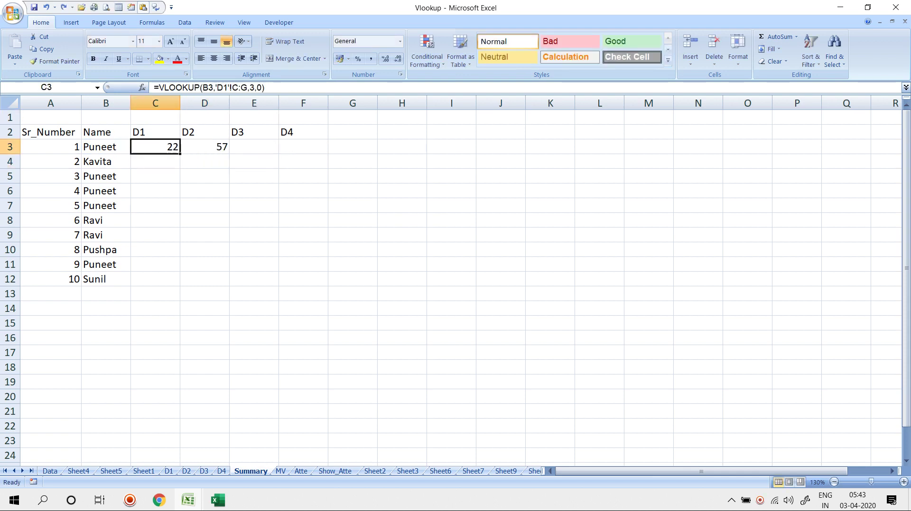
pyautogui.hotkey('ctrl', 'z')
pyautogui.hotkey('ctrl', 'z')
pyautogui.hotkey('ctrl', 'z')
pyautogui.hotkey('ctrl', 'z')
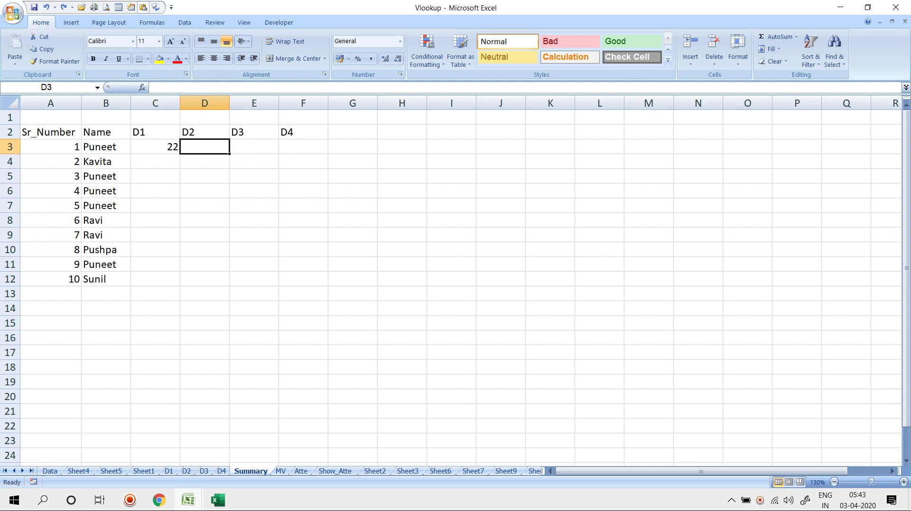
pyautogui.hotkey('ctrl', 'z')
pyautogui.hotkey('ctrl', 'z')
pyautogui.hotkey('ctrl', 'z')
pyautogui.hotkey('ctrl', 'z')
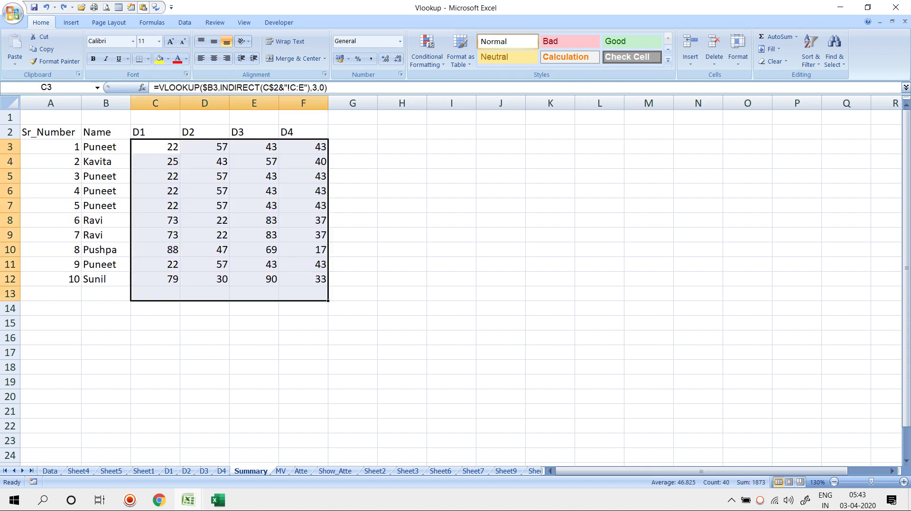
pyautogui.press('F2')
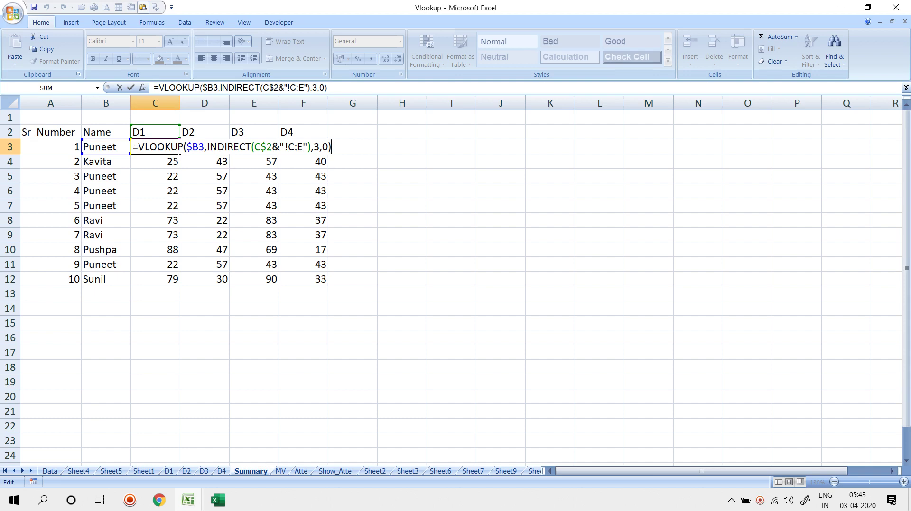
pyautogui.hotkey('ctrl', 'Return')
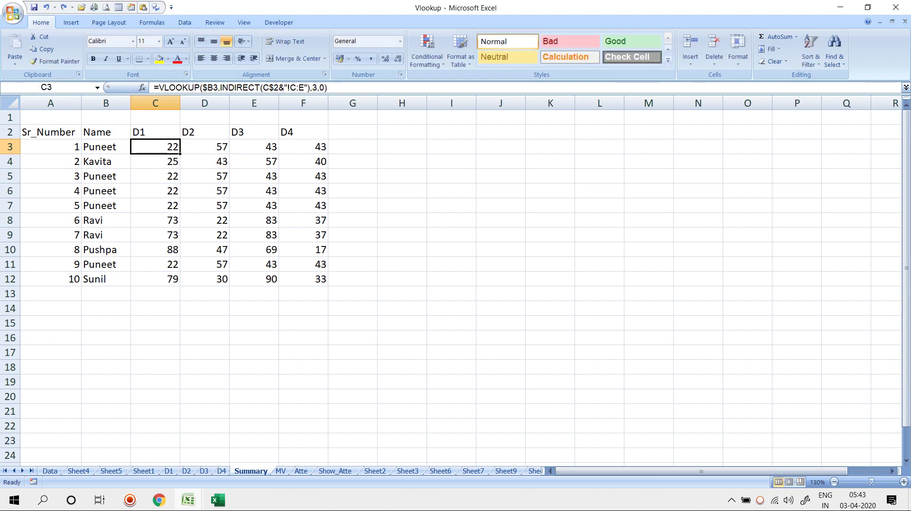
# Step: Undo the edits back to the plain VLOOKUP in C3 that references sheet D1 directly
pyautogui.hotkey('ctrl', 'z')
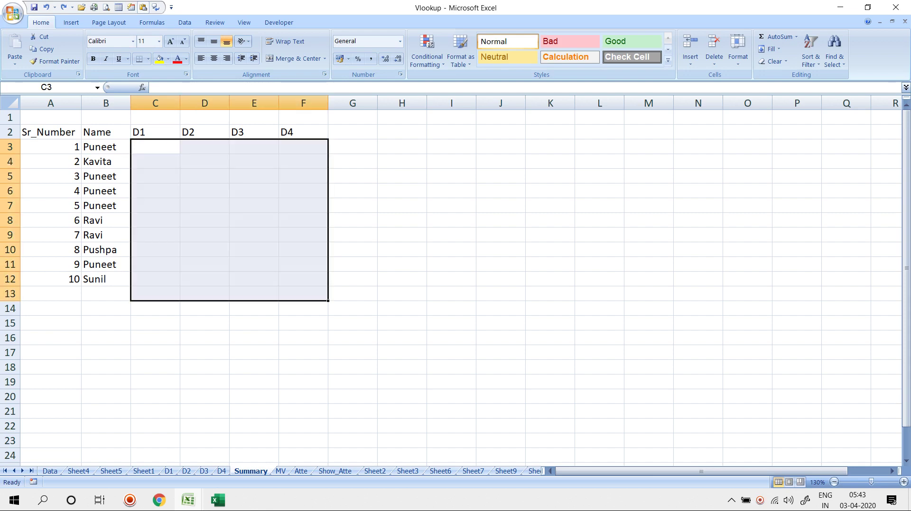
pyautogui.hotkey('ctrl', 'z')
pyautogui.hotkey('ctrl', 'z')
pyautogui.hotkey('ctrl', 'z')
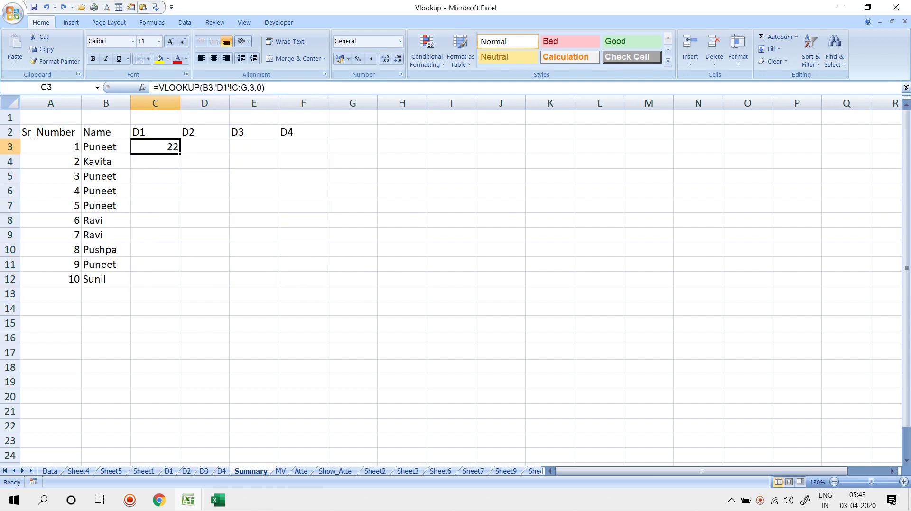
# Step: Try to replace the 'D1' sheet reference in C3's formula with INDIRECT(C2&" before !C:G, and cancel the edit
pyautogui.press('F2')
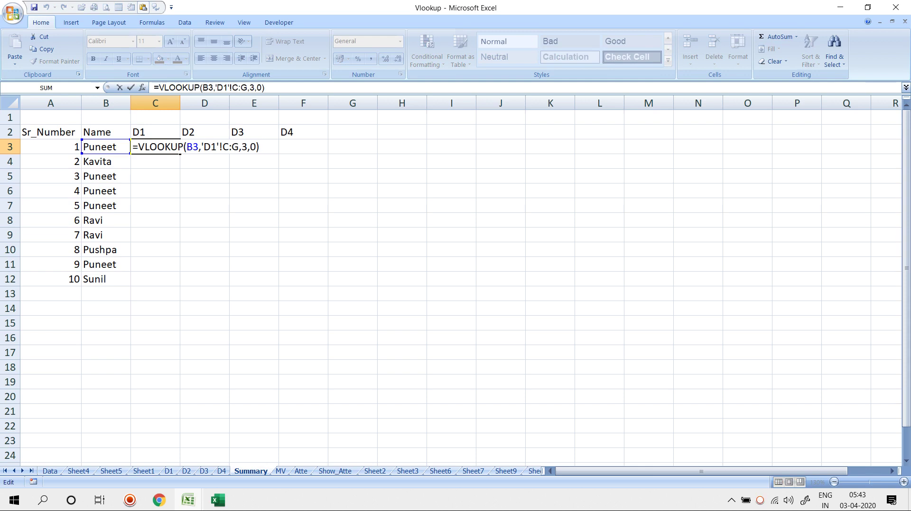
pyautogui.click(204, 147)
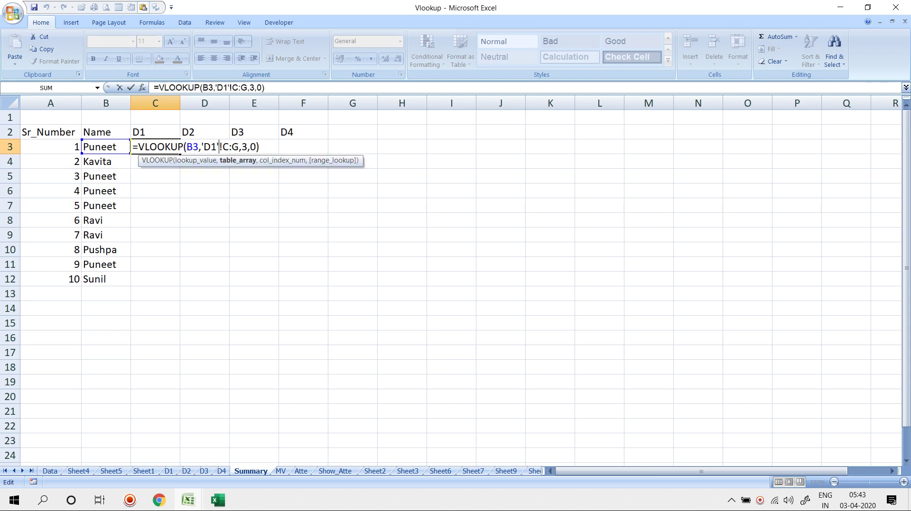
pyautogui.press('BackSpace')
pyautogui.press('BackSpace')
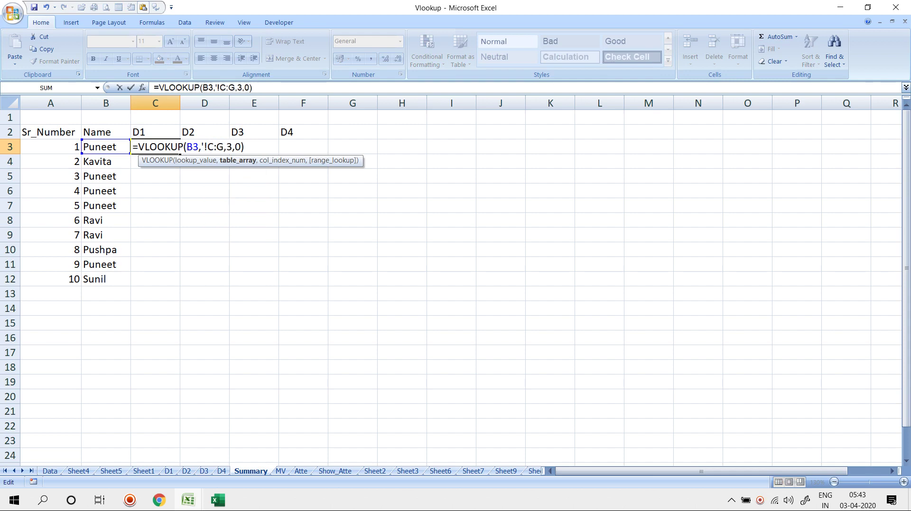
pyautogui.press('BackSpace')
pyautogui.write('INDIRECT(')
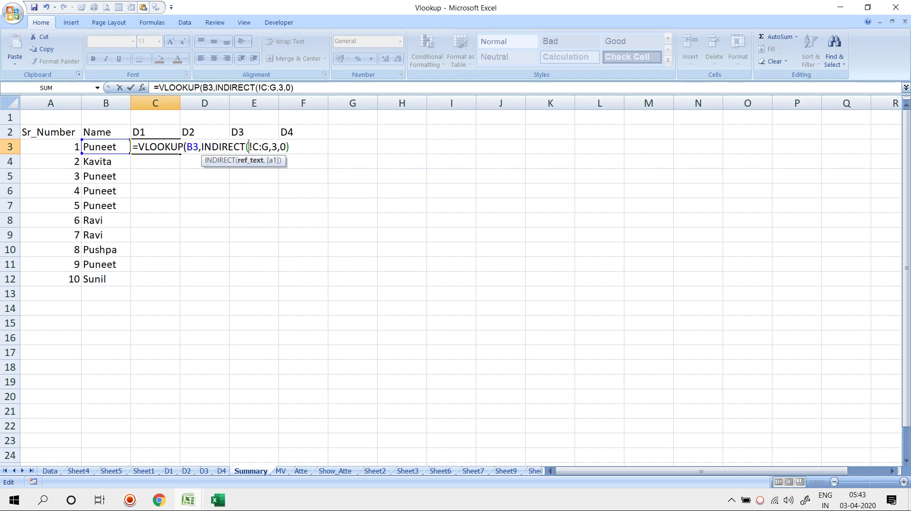
pyautogui.press('F2')
pyautogui.press('Up')
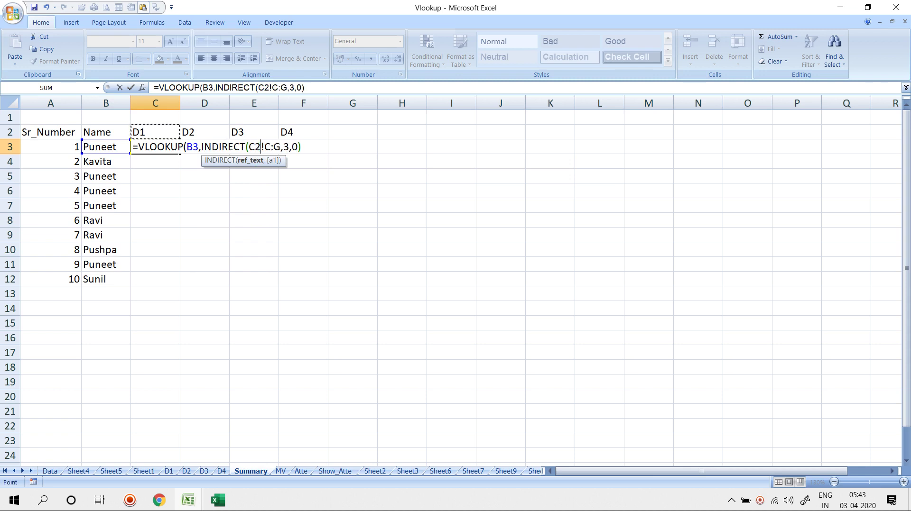
pyautogui.write('&"')
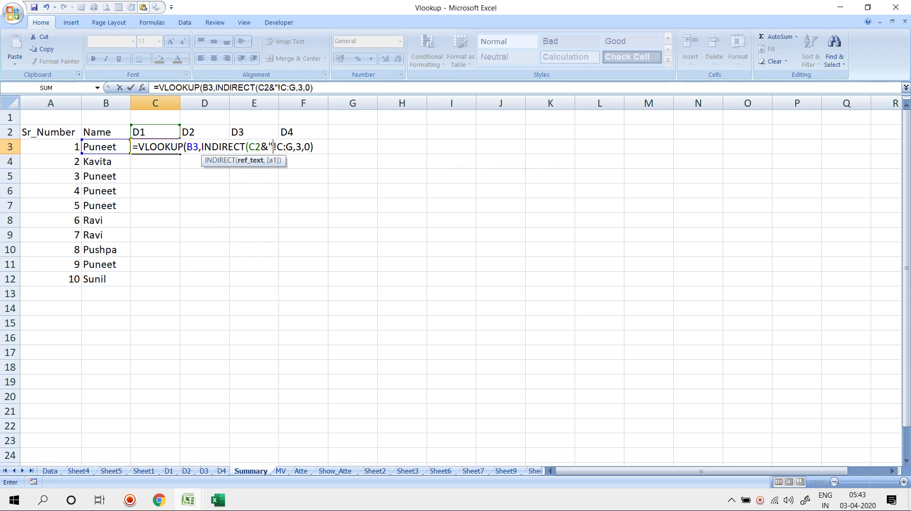
pyautogui.press('Return')
pyautogui.press('Escape')
pyautogui.press('Escape')
pyautogui.press('Left')
pyautogui.press('Right')
pyautogui.press('F2')
pyautogui.press('Left')
pyautogui.press('Left')
pyautogui.press('Left')
pyautogui.press('Left')
pyautogui.press('Left')
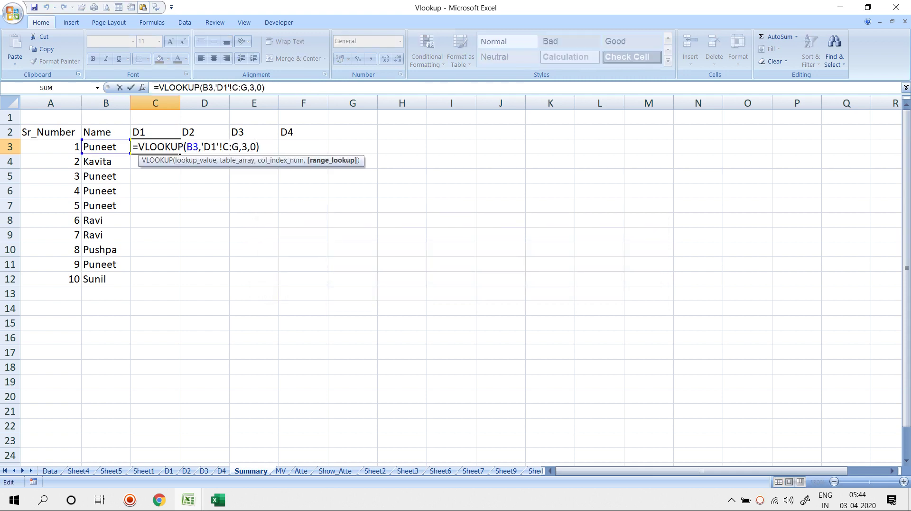
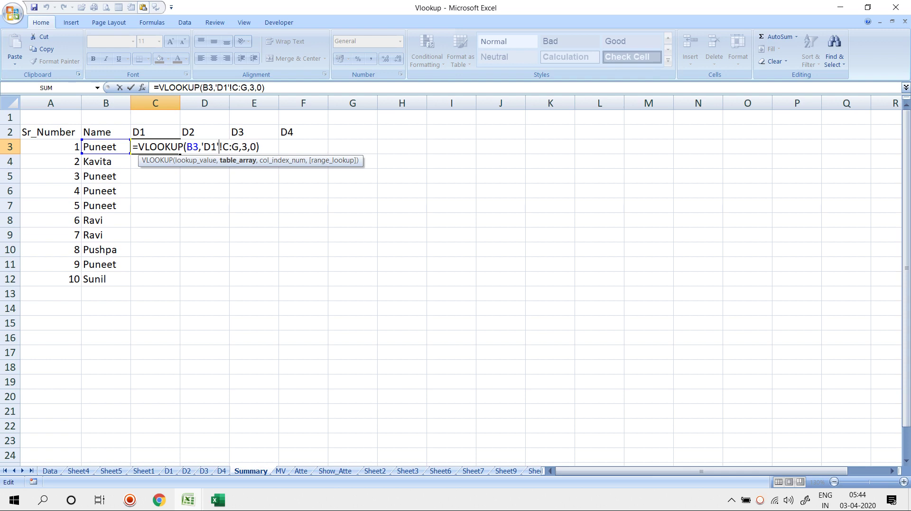
pyautogui.hotkey('ctrl', 'Return')
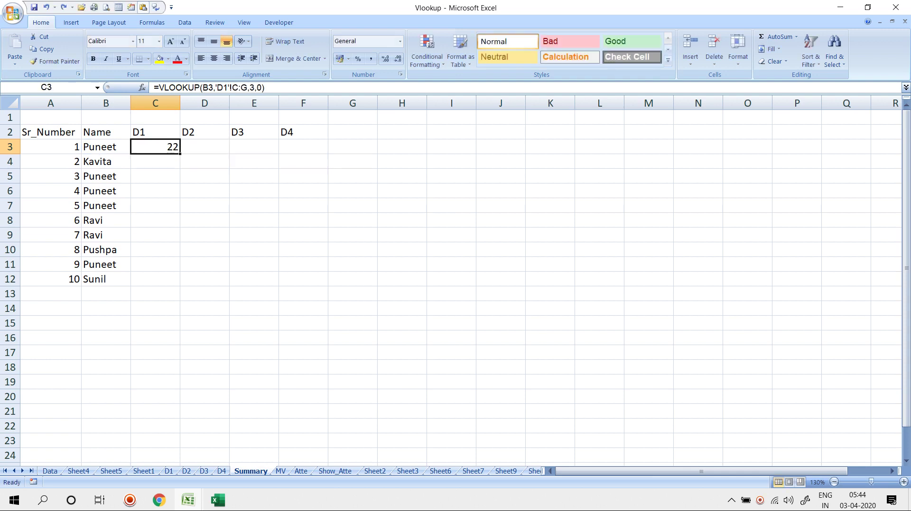
pyautogui.write('=VLOOKUP(')
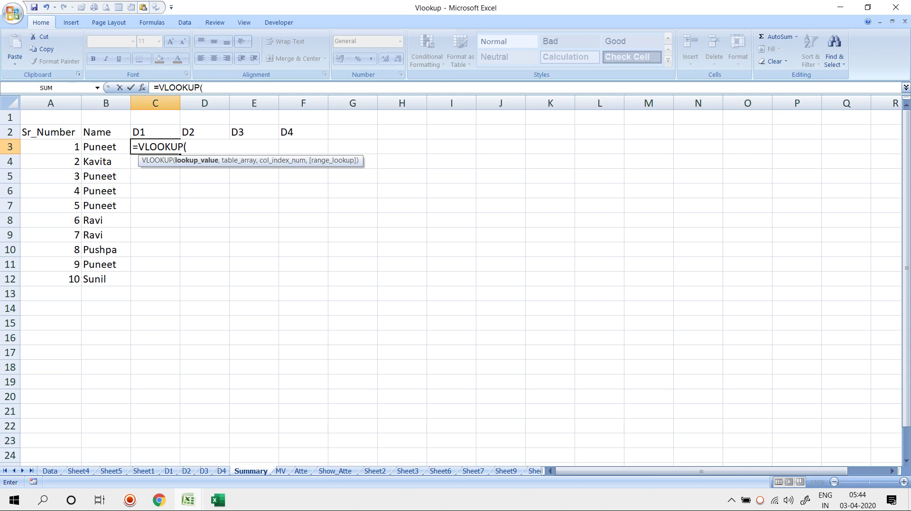
pyautogui.press('Escape')
# Step: Replace the 'D1' sheet name in C3's VLOOKUP with an opening INDIRECT function before !C:G
pyautogui.press('F2')
pyautogui.press('Left')
pyautogui.press('Left')
pyautogui.press('Left')
pyautogui.press('Left')
pyautogui.press('Left')
pyautogui.press('Left')
pyautogui.press('Left')
pyautogui.press('Left')
pyautogui.press('Left')
pyautogui.press('Left')
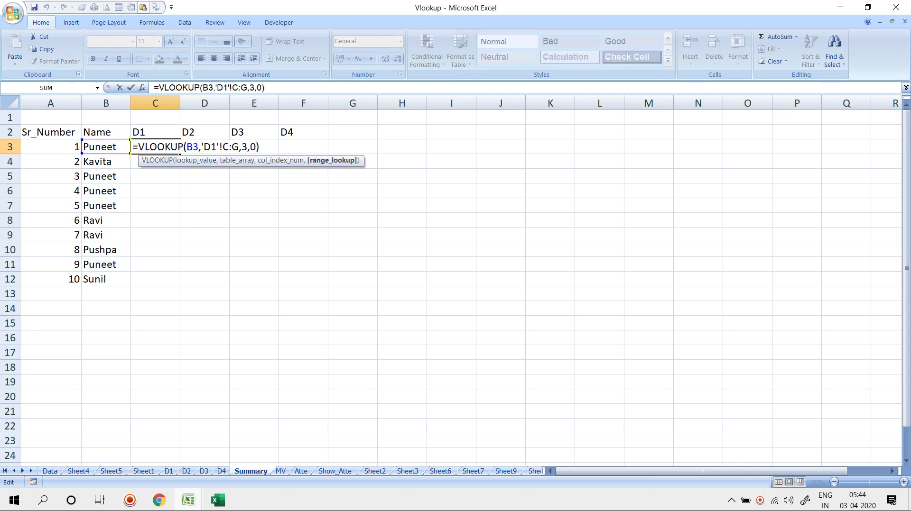
pyautogui.press('Delete')
pyautogui.press('BackSpace')
pyautogui.press('BackSpace')
pyautogui.press('BackSpace')
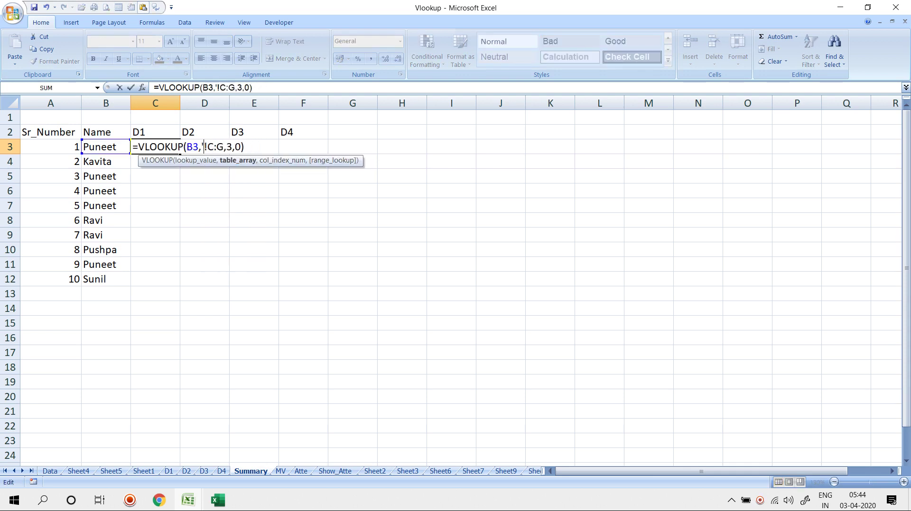
pyautogui.write('INDIRECT(')
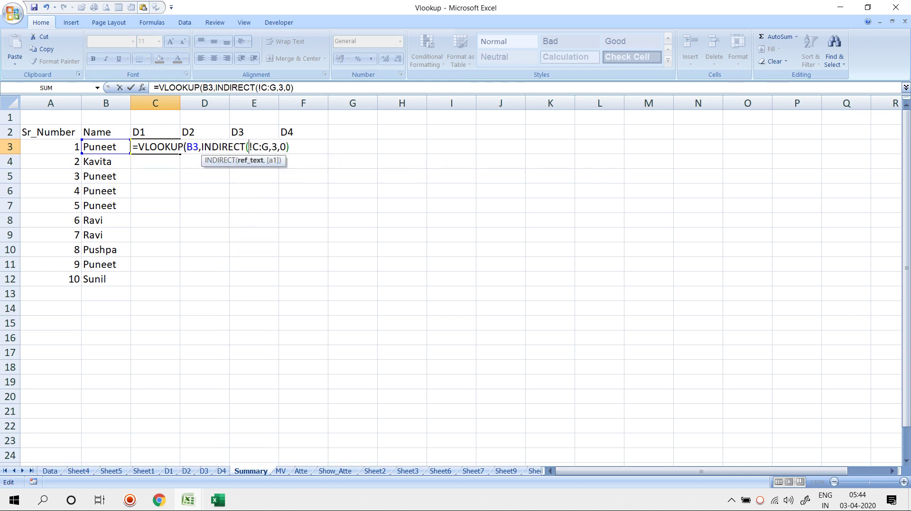
# Step: Complete the INDIRECT argument in C3 as C2&"!C:G", close the function before column index 3, and enter the formula
pyautogui.click(155, 132)
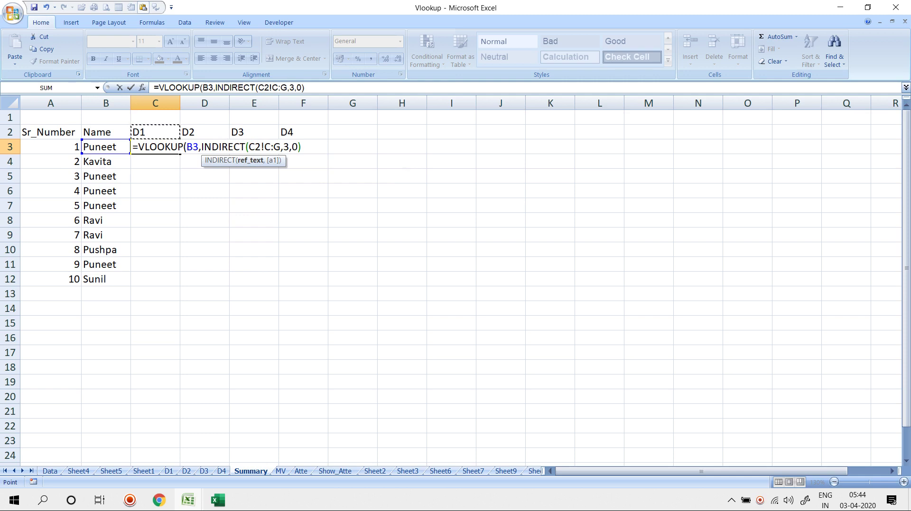
pyautogui.write('&"')
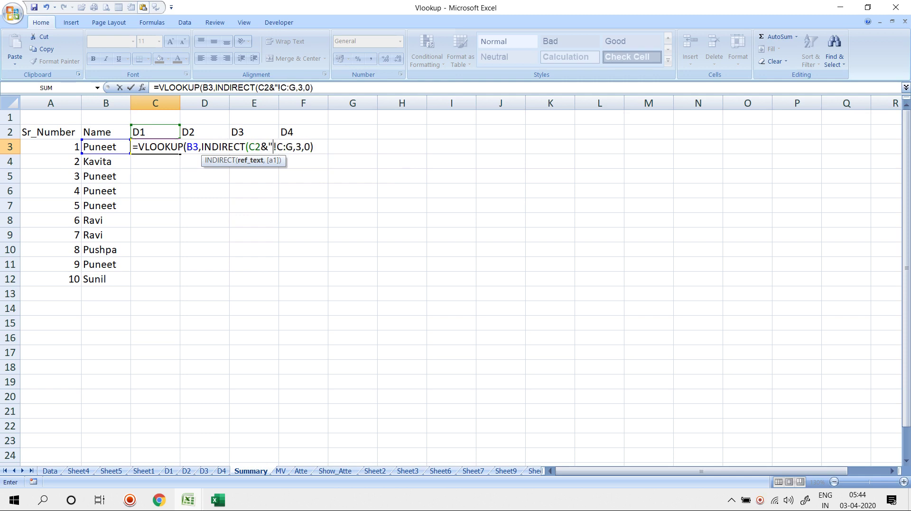
pyautogui.press('Return')
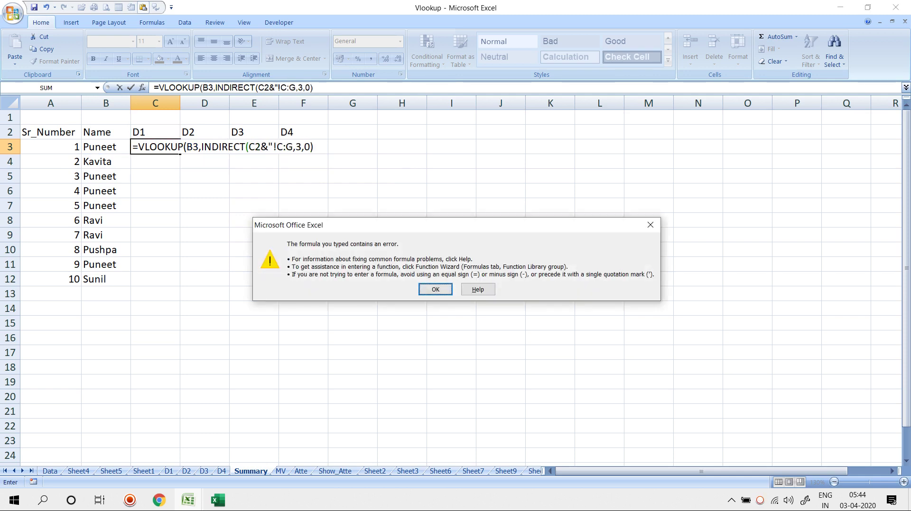
pyautogui.press('Return')
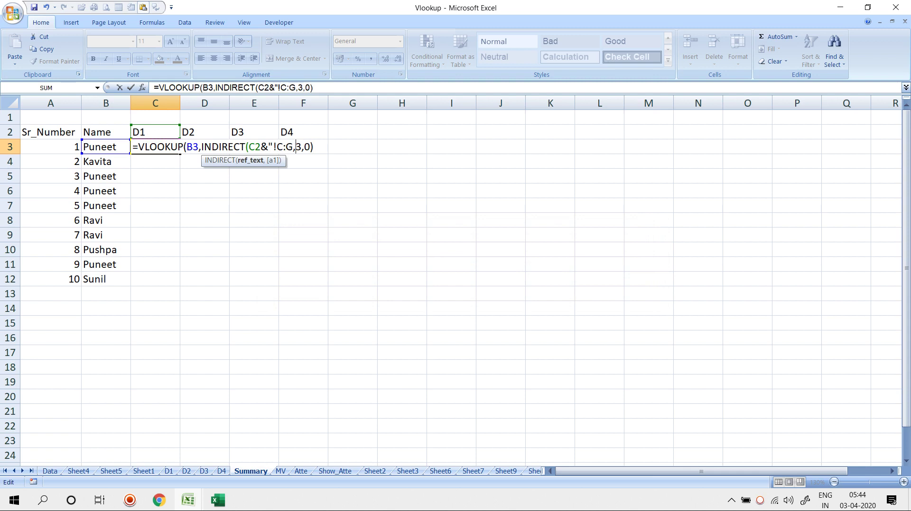
pyautogui.write('!C:G")')
pyautogui.press('Return')
pyautogui.press('Up')
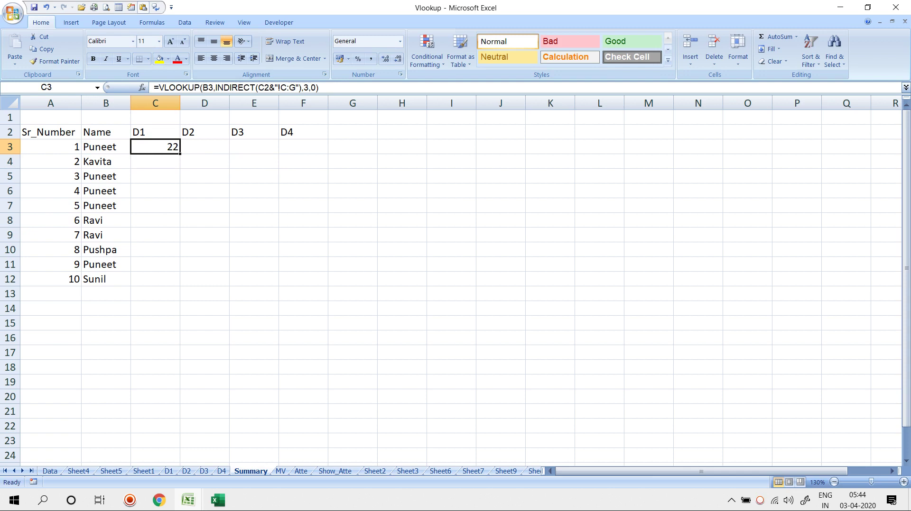
# Step: Lock the lookup value's column in C3's formula as $B3 and enter the formula
pyautogui.press('F2')
pyautogui.click(187, 147)
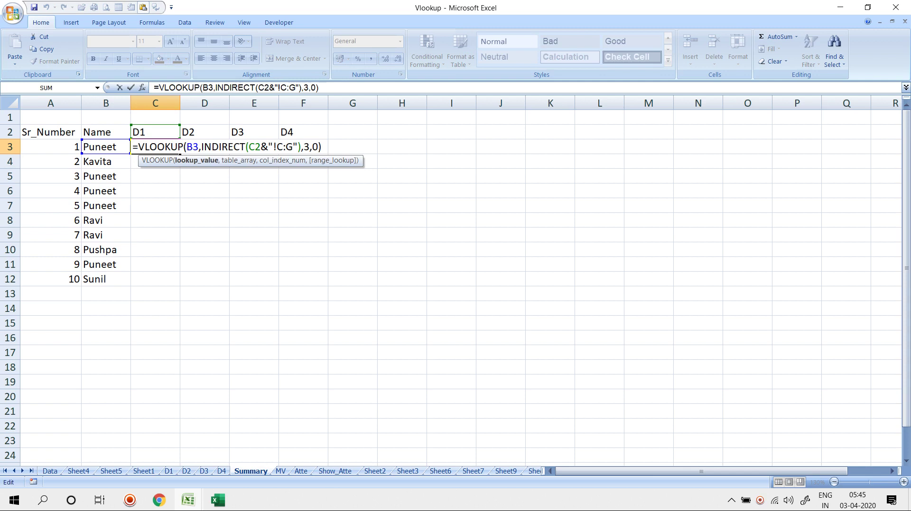
pyautogui.press('F4')
pyautogui.press('F4')
pyautogui.press('F4')
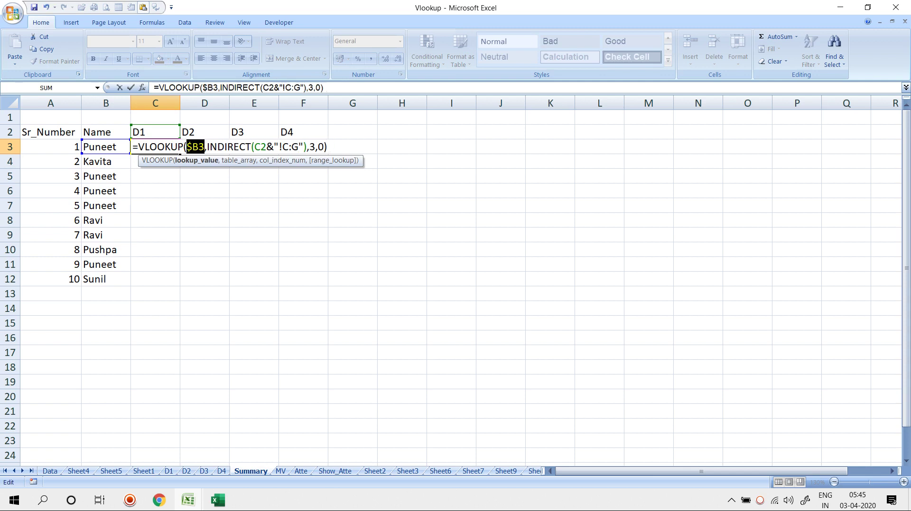
pyautogui.click(283, 147)
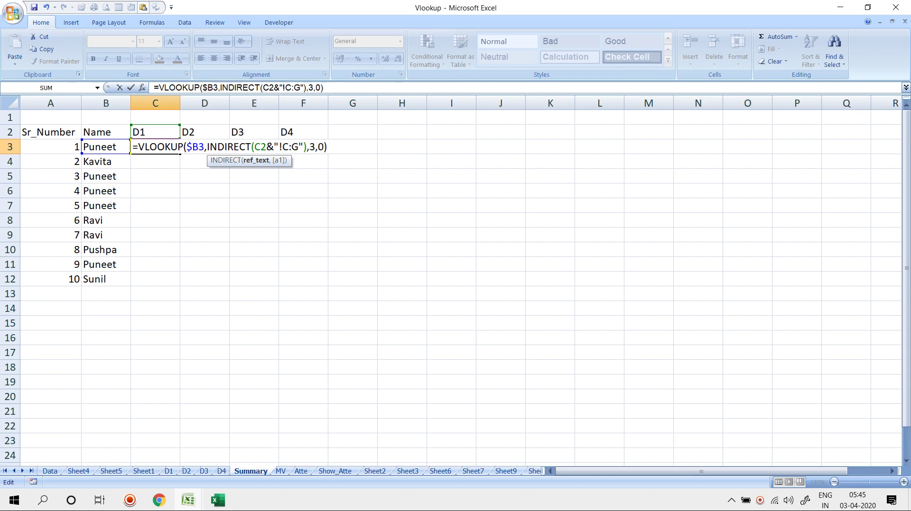
pyautogui.press('Return')
pyautogui.press('Up')
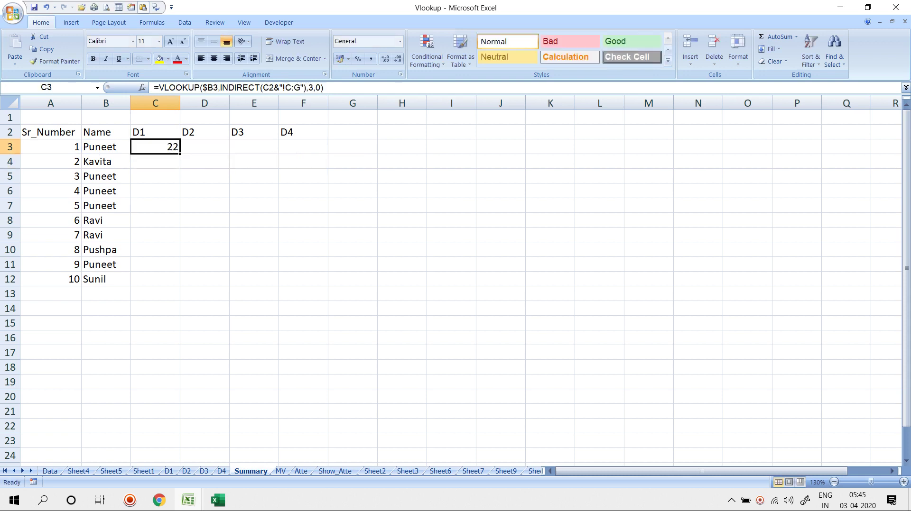
# Step: Fill C3's formula across to F3 and check the header references in the D3, E3 and F3 formulas
pyautogui.hotkey('shift', 'Right')
pyautogui.hotkey('shift', 'Right')
pyautogui.hotkey('shift', 'Right')
pyautogui.hotkey('ctrl', 'r')
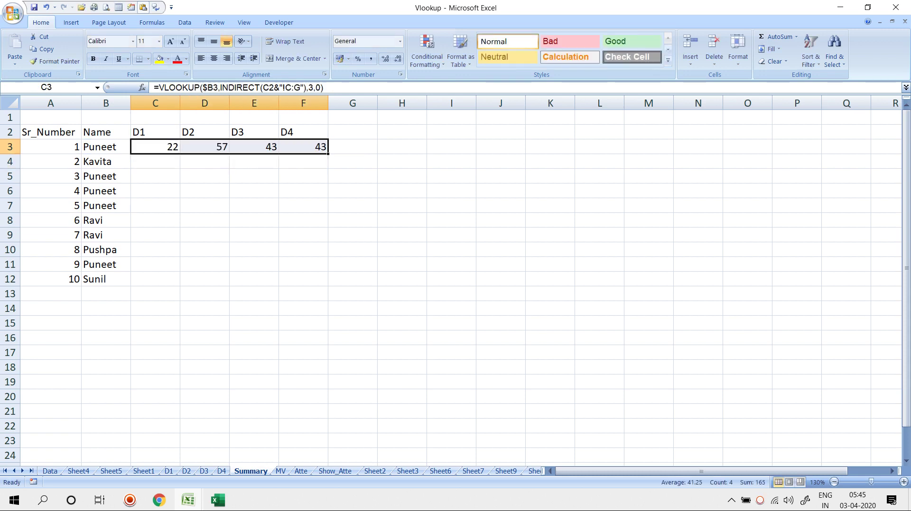
pyautogui.press('Right')
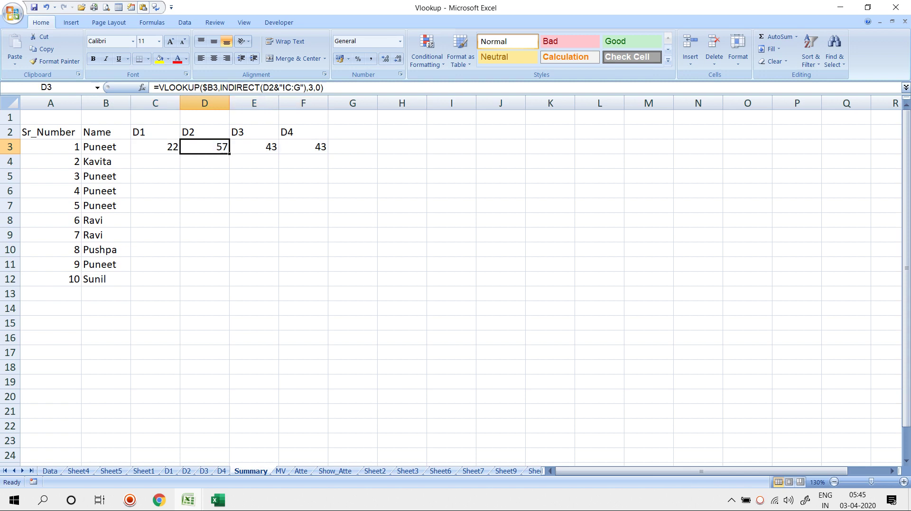
pyautogui.press('Right')
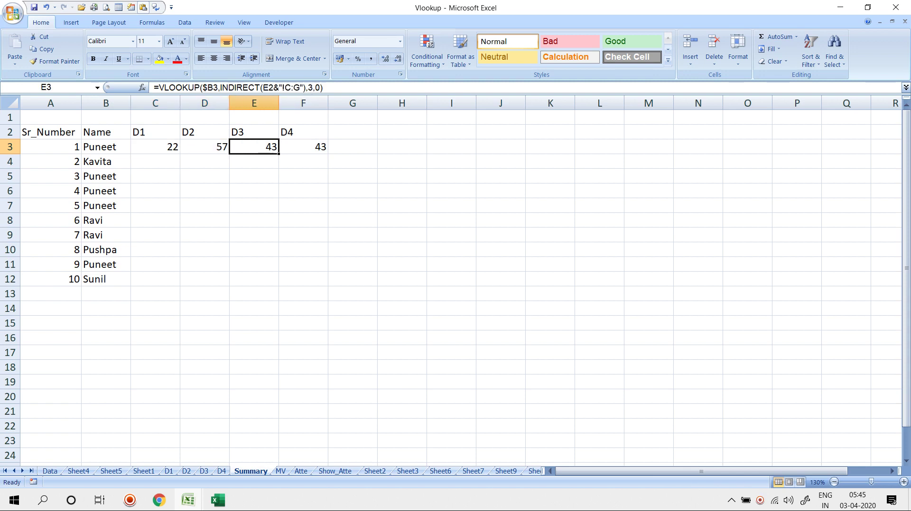
pyautogui.press('Right')
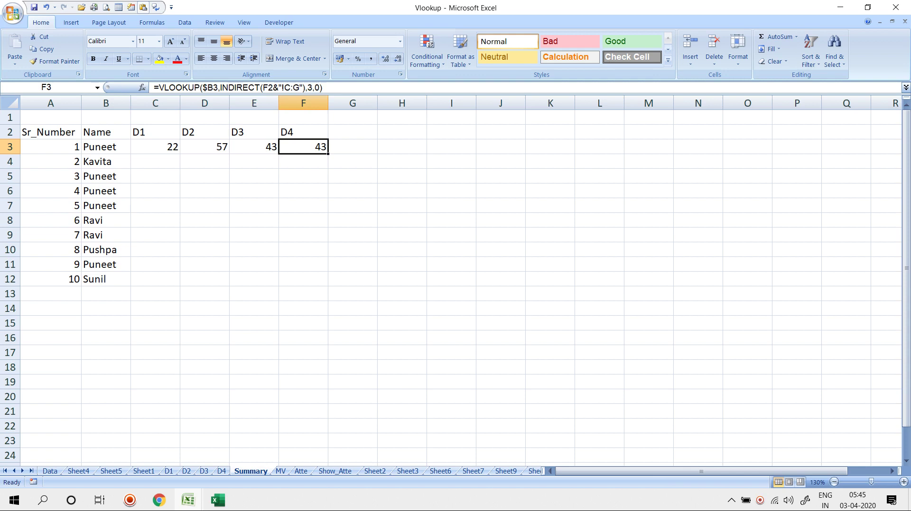
# Step: Fill the formulas in C3:F3 down to row 12 and inspect the references in C4's formula
pyautogui.moveTo(155, 147); pyautogui.dragTo(309, 279)
pyautogui.hotkey('ctrl', 'd')
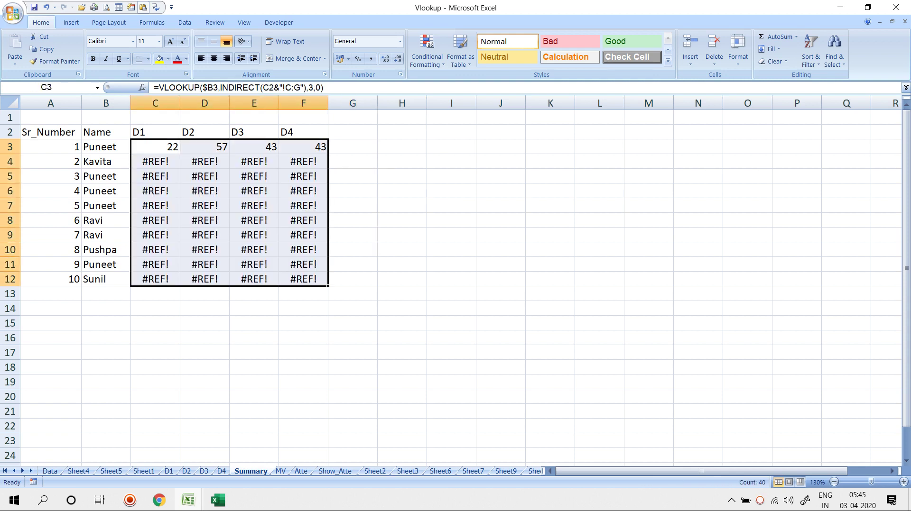
pyautogui.click(155, 147)
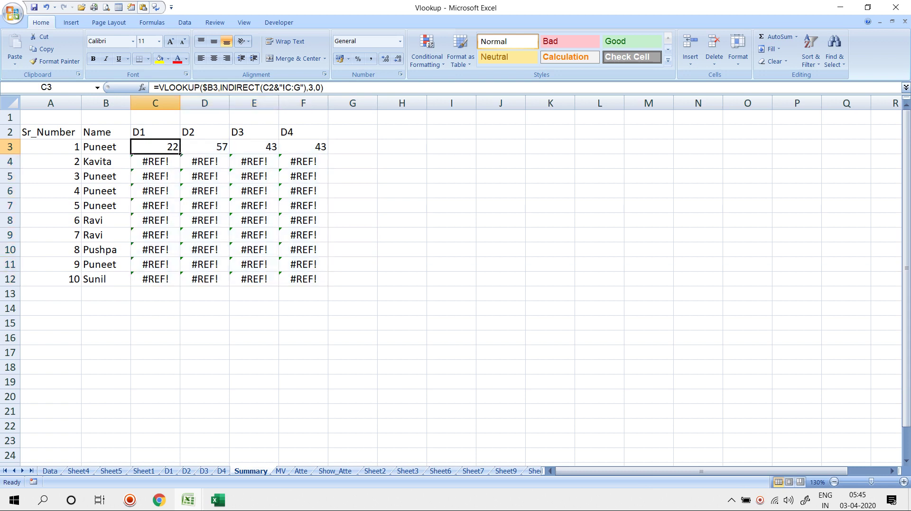
pyautogui.press('Down')
pyautogui.press('F2')
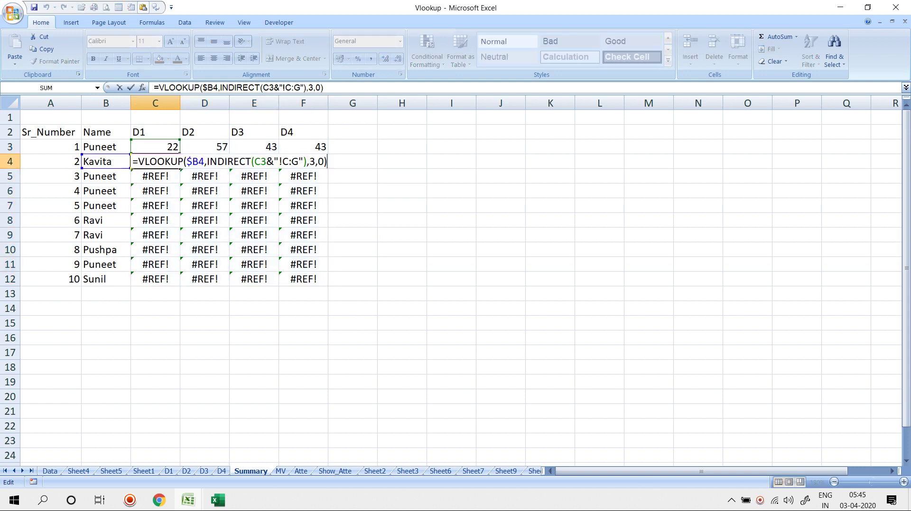
pyautogui.press('F2')
# Step: Make the header reference inside INDIRECT absolute as $C$2 in C3's formula
pyautogui.press('Up')
pyautogui.press('F2')
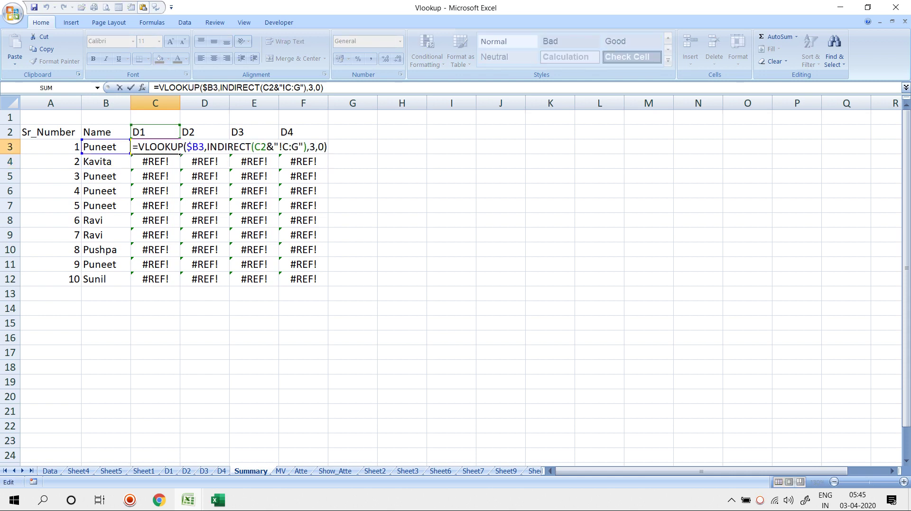
pyautogui.click(261, 147)
pyautogui.press('F4')
pyautogui.press('Return')
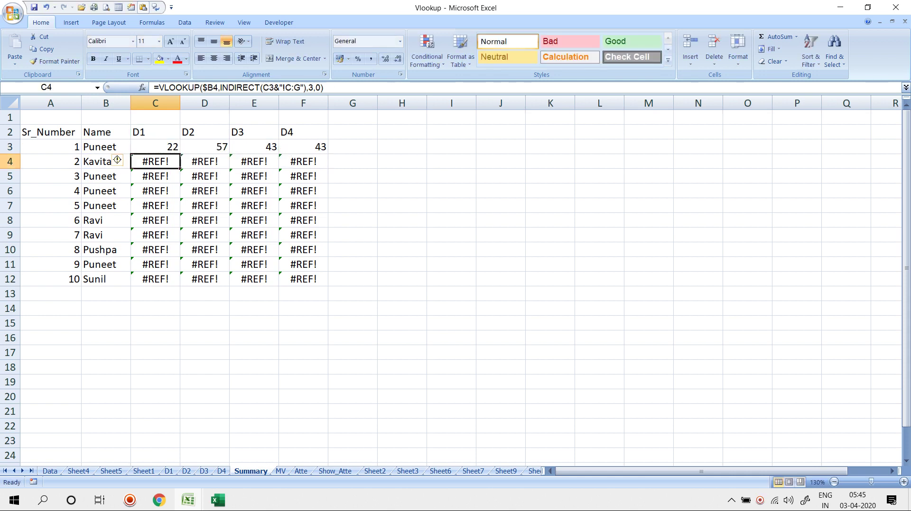
# Step: Fill C3's updated formula across to F3 and down through row 12
pyautogui.press('Up')
pyautogui.hotkey('shift', 'Right')
pyautogui.hotkey('shift', 'Right')
pyautogui.hotkey('shift', 'Right')
pyautogui.hotkey('ctrl', 'r')
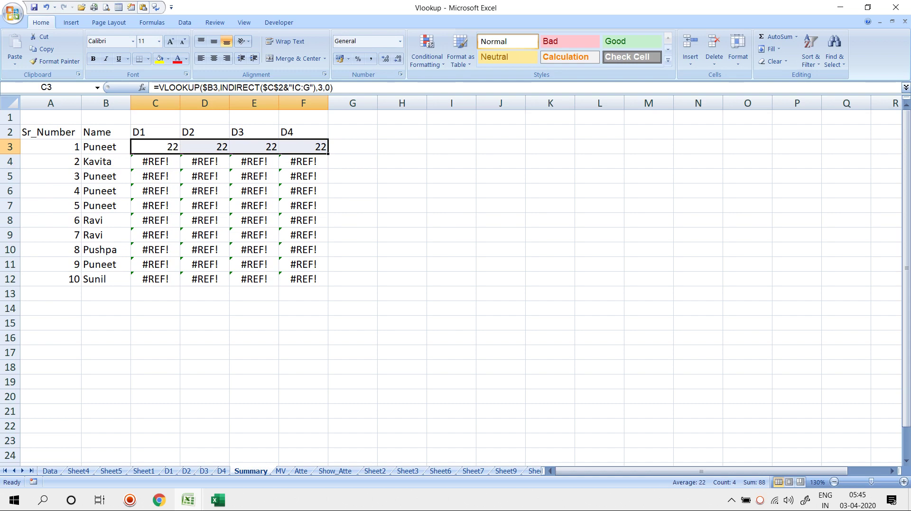
pyautogui.hotkey('ctrl', 'shift', 'Down')
pyautogui.hotkey('ctrl', 'd')
pyautogui.press('Up')
pyautogui.press('Down')
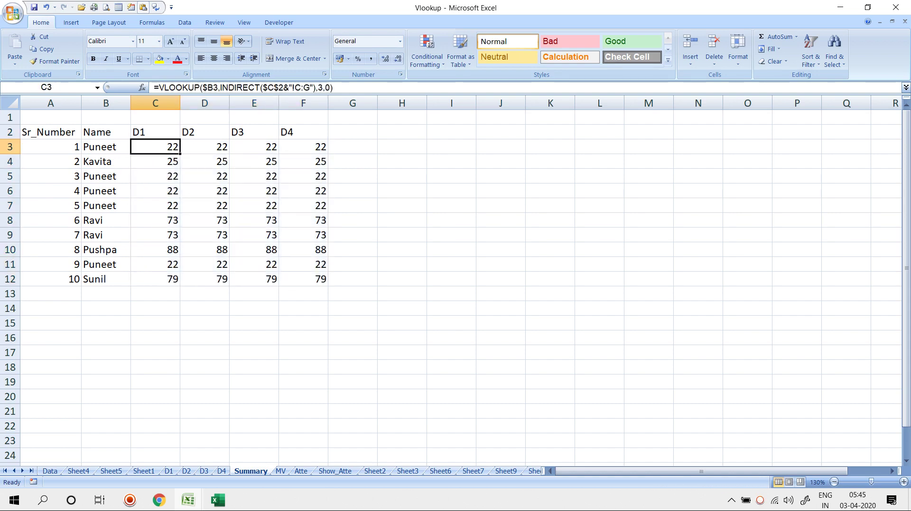
# Step: Undo the last fills of C3's formula down through row 12 and across to F3
pyautogui.hotkey('ctrl', 'z')
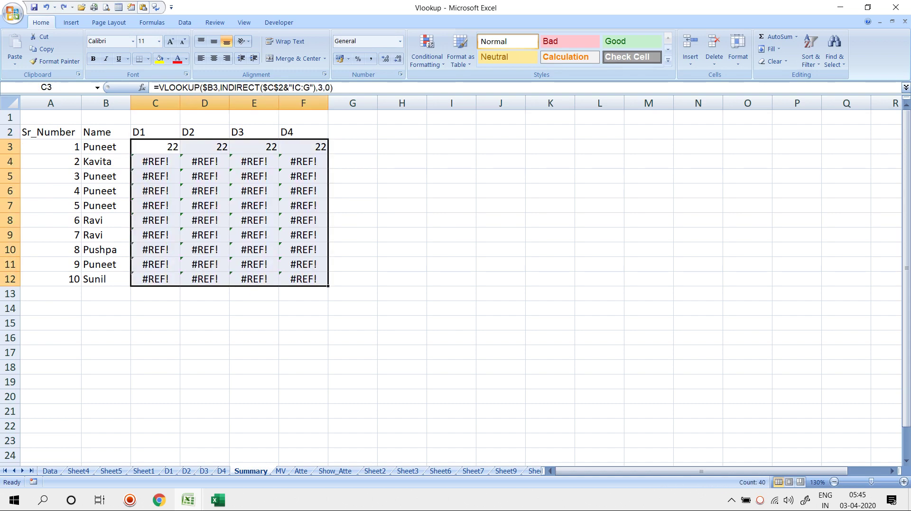
pyautogui.hotkey('ctrl', 'z')
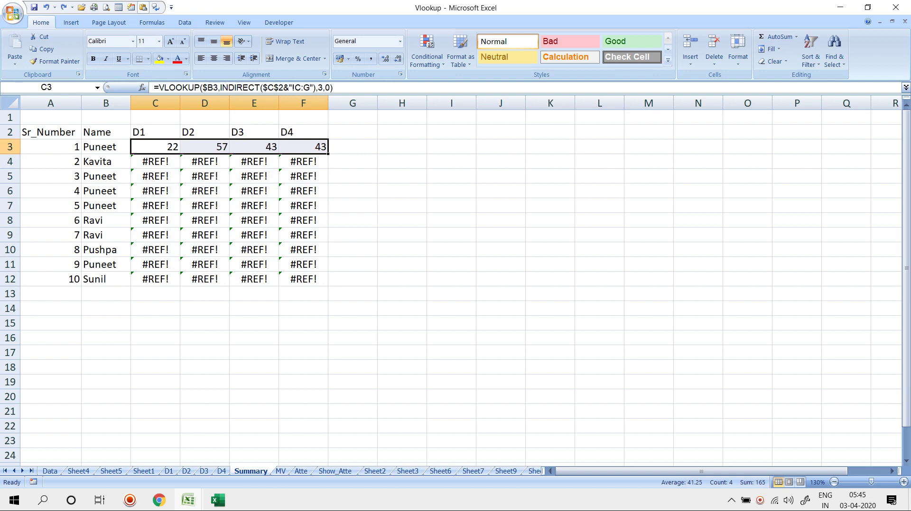
# Step: Change the header reference inside INDIRECT in C3's formula to C$2, locking only the row
pyautogui.press('Left')
pyautogui.press('Right')
pyautogui.press('F2')
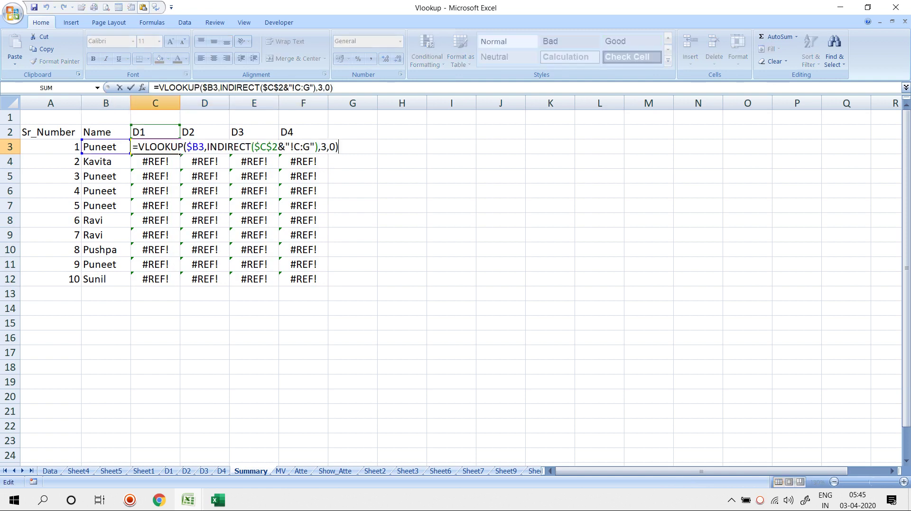
pyautogui.press('Left')
pyautogui.press('Left')
pyautogui.press('Left')
pyautogui.press('Left')
pyautogui.press('Left')
pyautogui.press('Left')
pyautogui.press('Left')
pyautogui.press('Left')
pyautogui.press('Left')
pyautogui.press('Left')
pyautogui.press('Left')
pyautogui.press('Left')
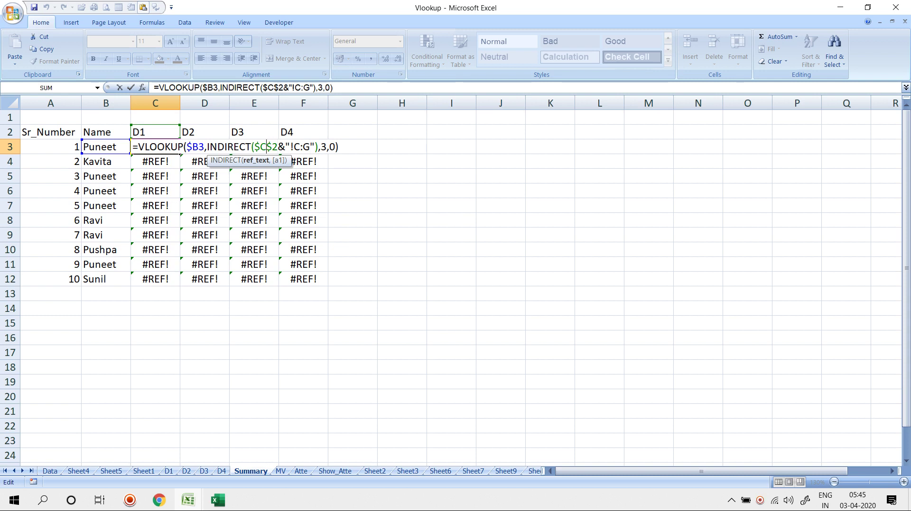
pyautogui.press('F4')
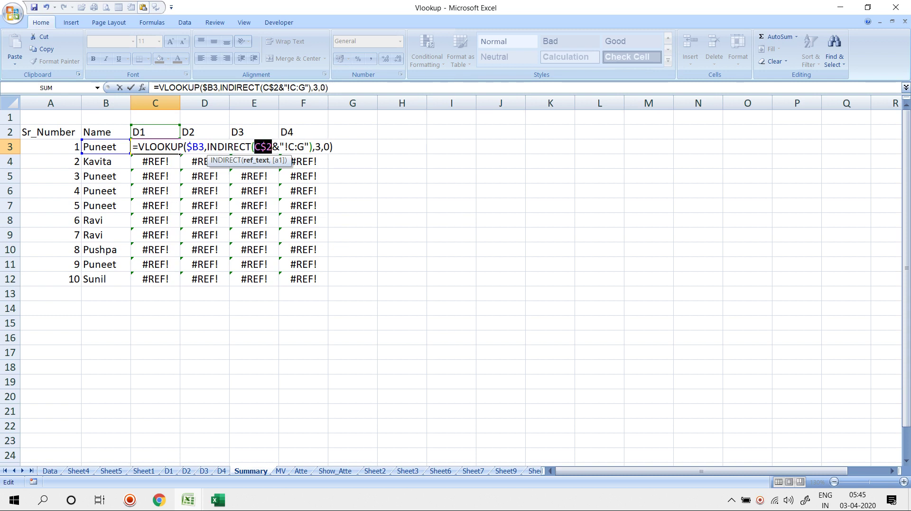
pyautogui.hotkey('ctrl', 'Return')
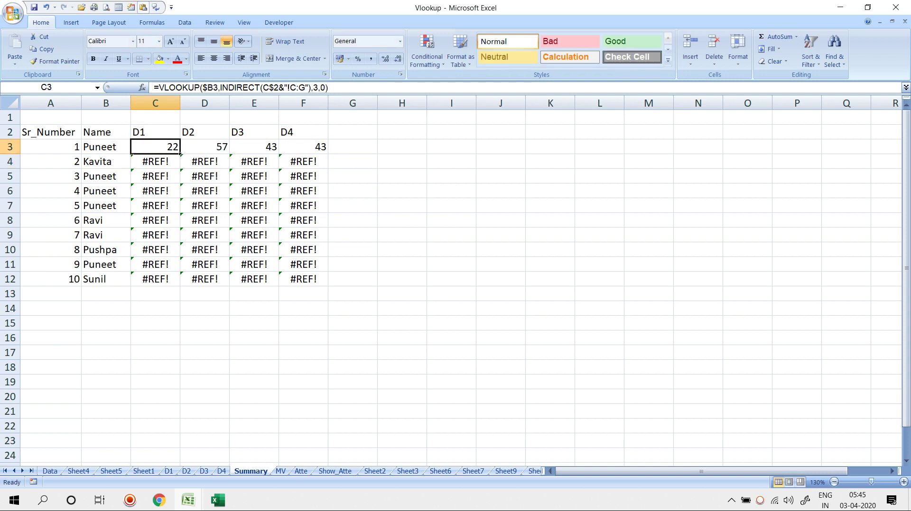
# Step: Fill the lookup formulas in C3:F3 down through row 12 and centre the values in C3:F12
pyautogui.hotkey('ctrl', 'shift', 'Right')
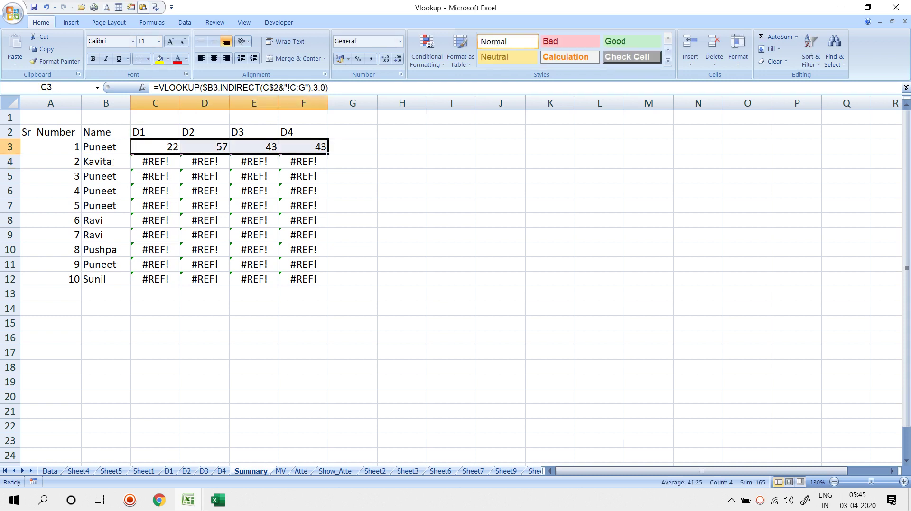
pyautogui.hotkey('ctrl', 'shift', 'Down')
pyautogui.hotkey('ctrl', 'd')
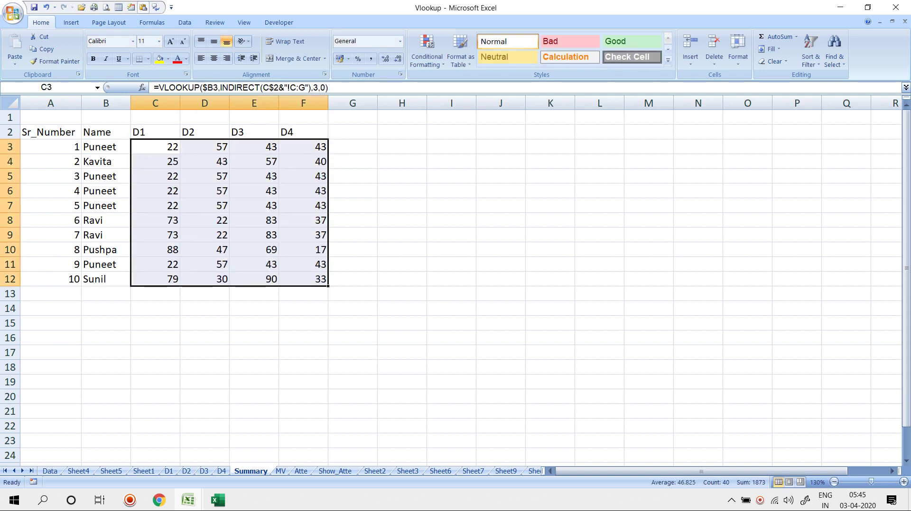
pyautogui.hotkey('alt', 'h')
pyautogui.press('a')
pyautogui.press('c')
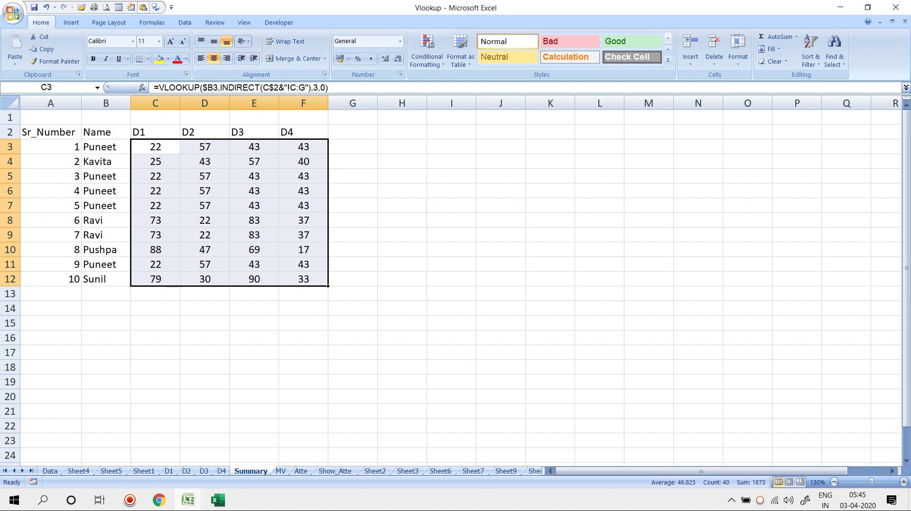
# Step: Examine the VLOOKUP and INDIRECT formula in C3 without changing it
pyautogui.click(156, 265)
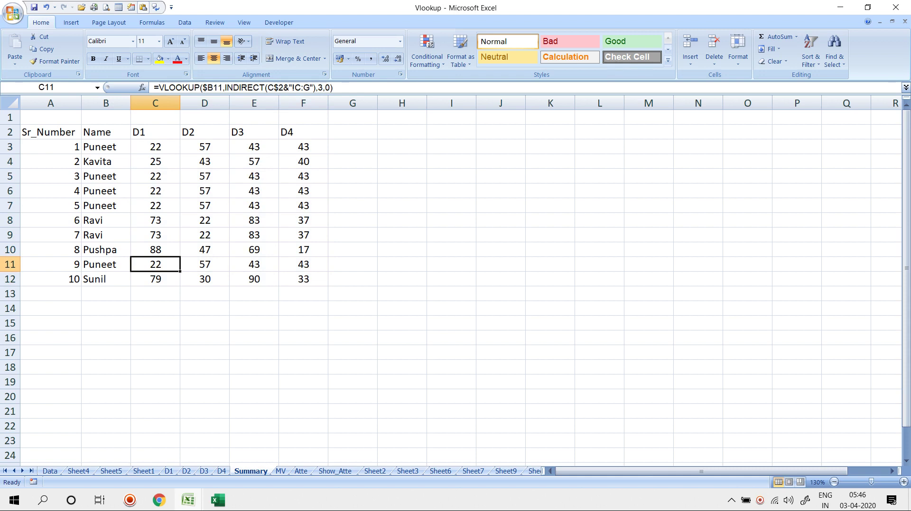
pyautogui.doubleClick(155, 147)
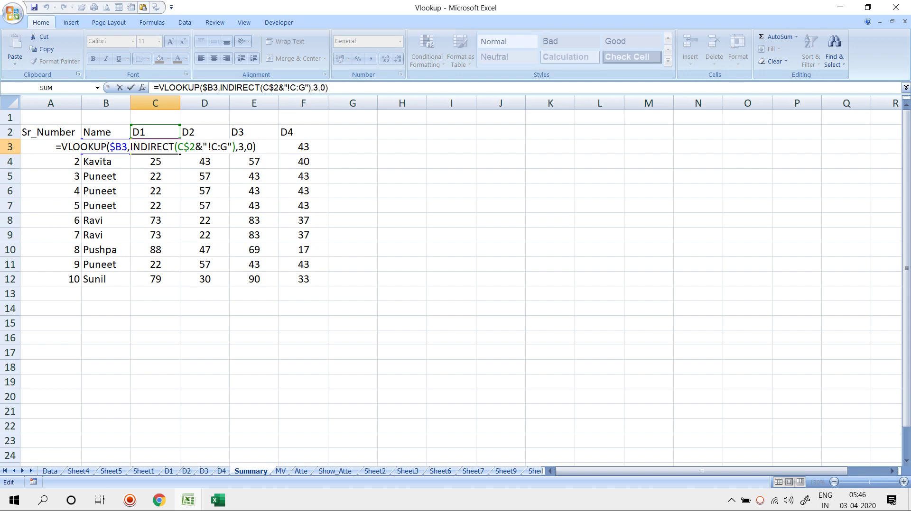
pyautogui.press('Escape')
# Step: Enter the formula =INDIRECT(H3) in cell H4 of the Summary sheet
pyautogui.click(402, 161)
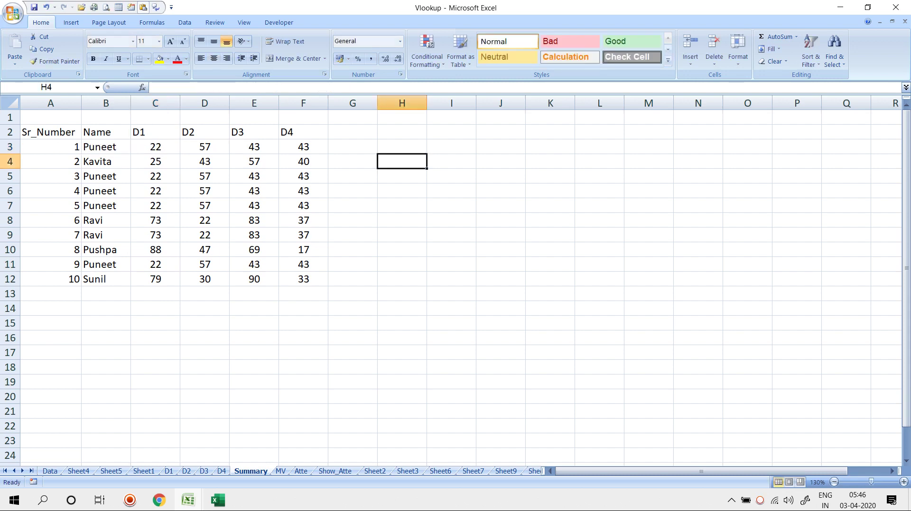
pyautogui.write('=IND')
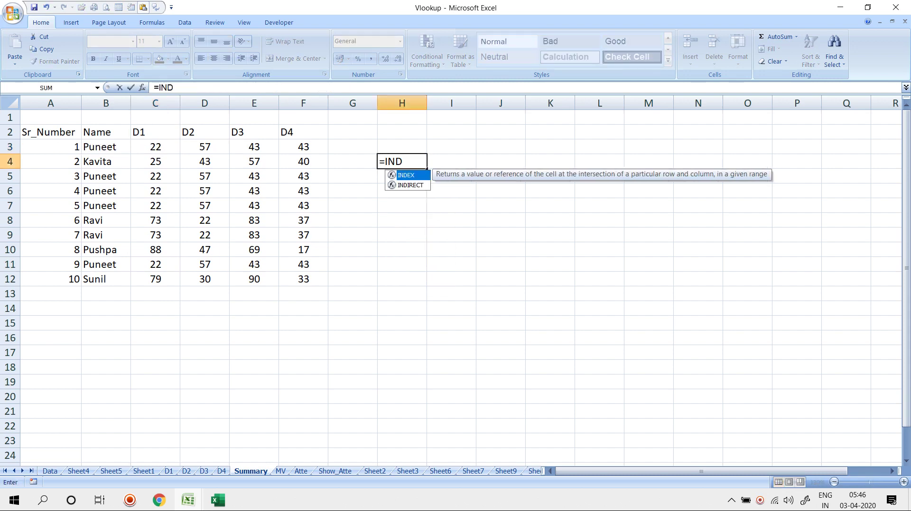
pyautogui.press('Down')
pyautogui.press('Tab')
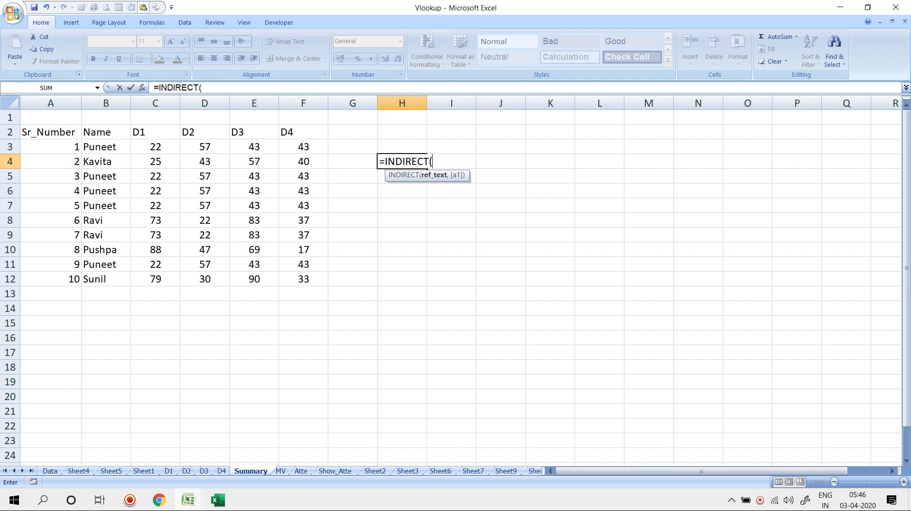
pyautogui.press('Up')
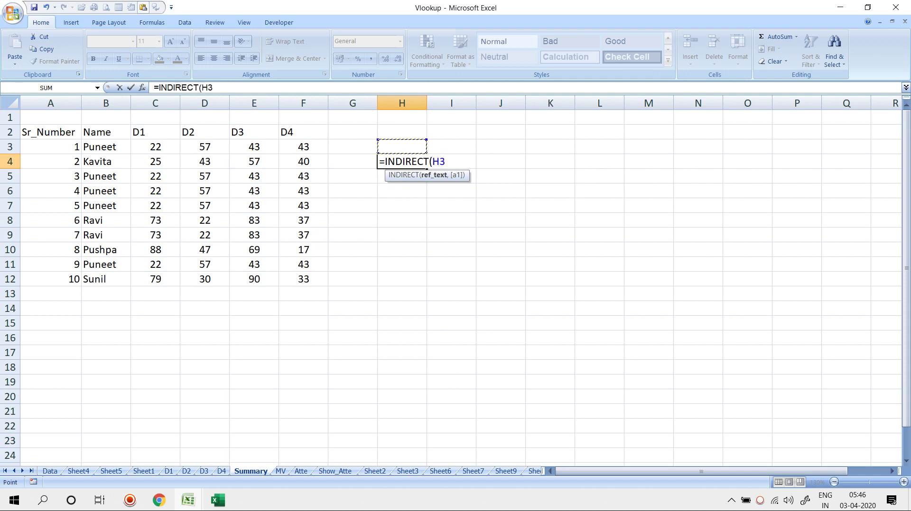
pyautogui.press('Return')
pyautogui.press('Up')
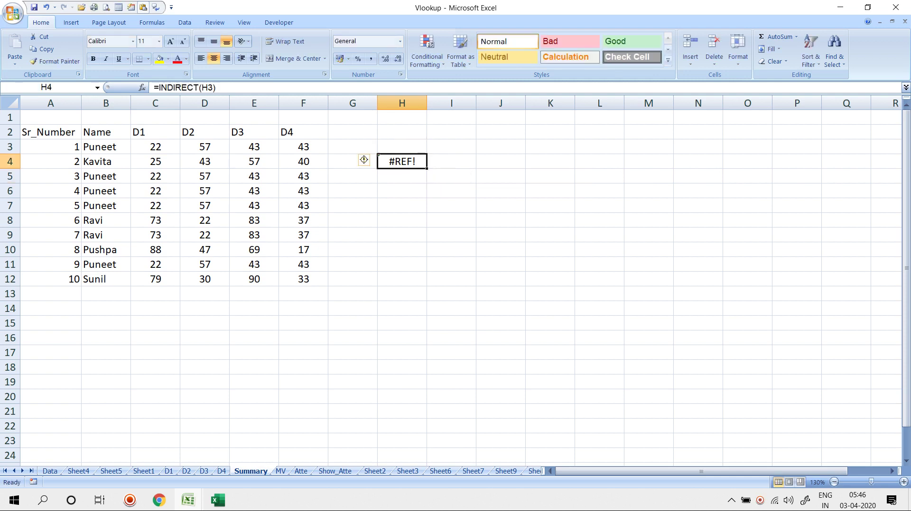
# Step: Enter the reference text A1 in cell H3, then go to cell A1
pyautogui.press('Up')
pyautogui.write('A1')
pyautogui.press('Return')
pyautogui.hotkey('ctrl', 'Home')
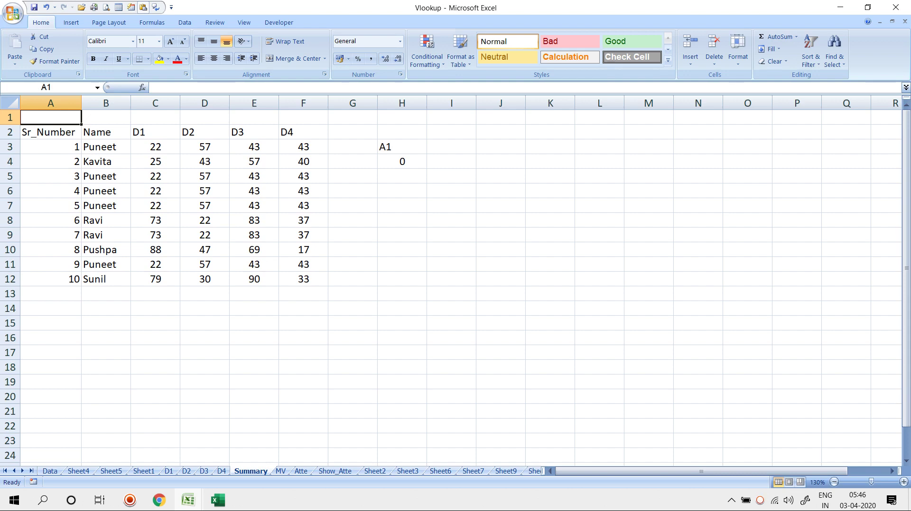
# Step: Delete the first row above the headers on the Atte sheet and autofit all its column widths
pyautogui.click(335, 471)
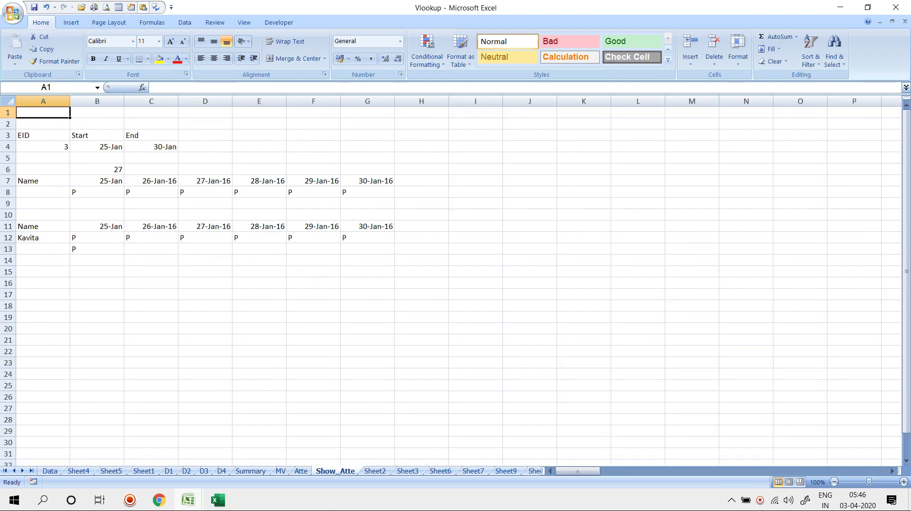
pyautogui.click(301, 471)
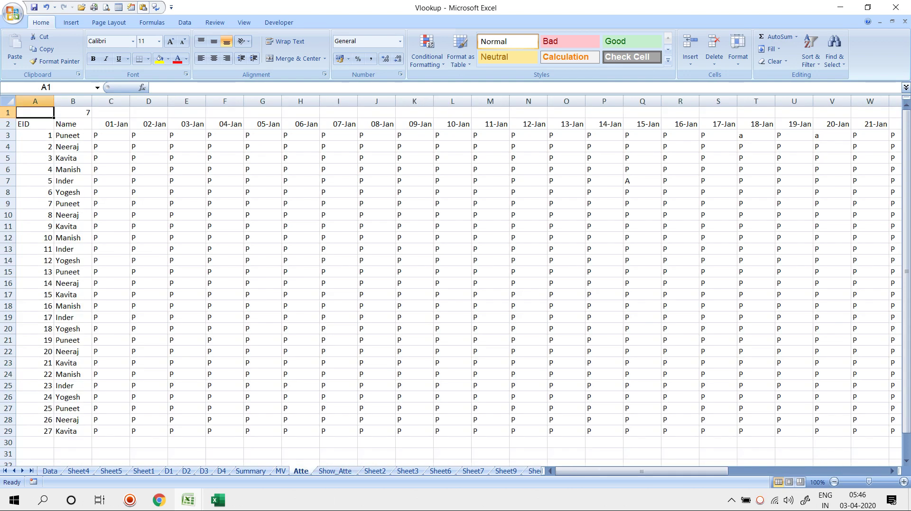
pyautogui.hotkey('shift', 'space')
pyautogui.hotkey('ctrl', '-')
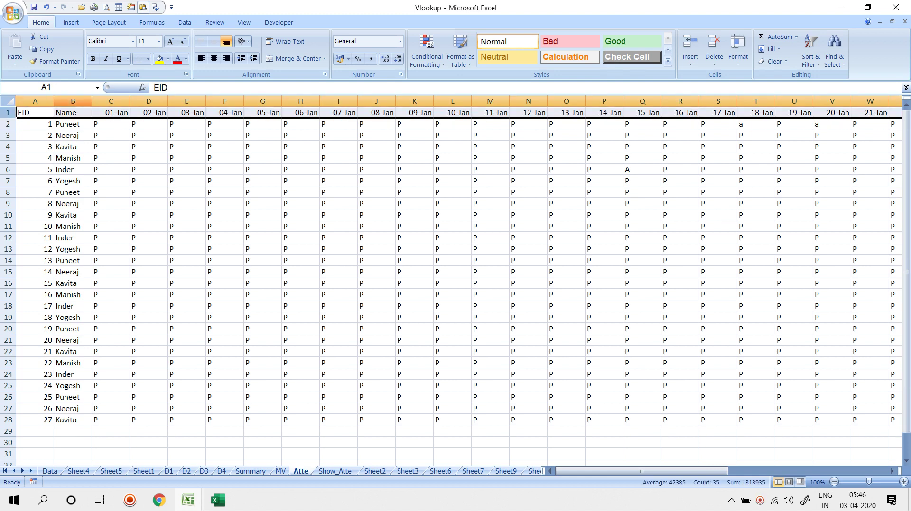
pyautogui.hotkey('ctrl', 'a')
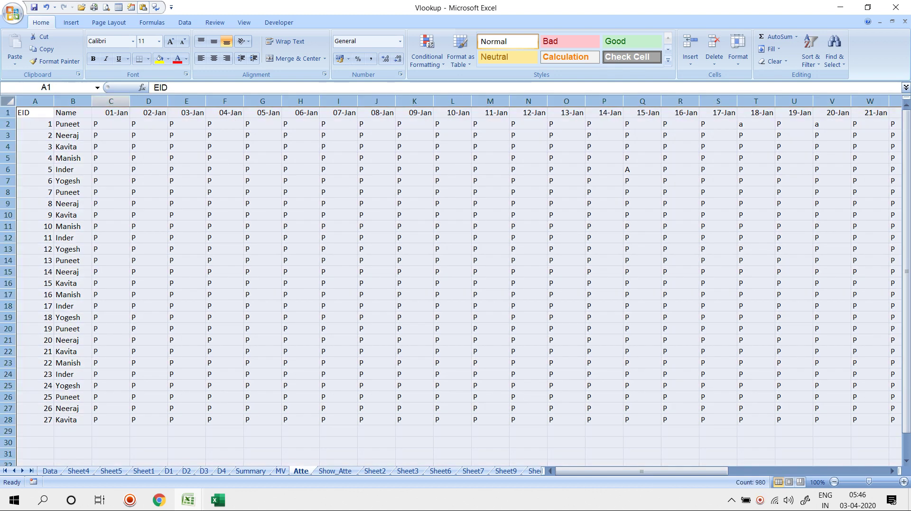
pyautogui.doubleClick(130, 101)
pyautogui.click(102, 124)
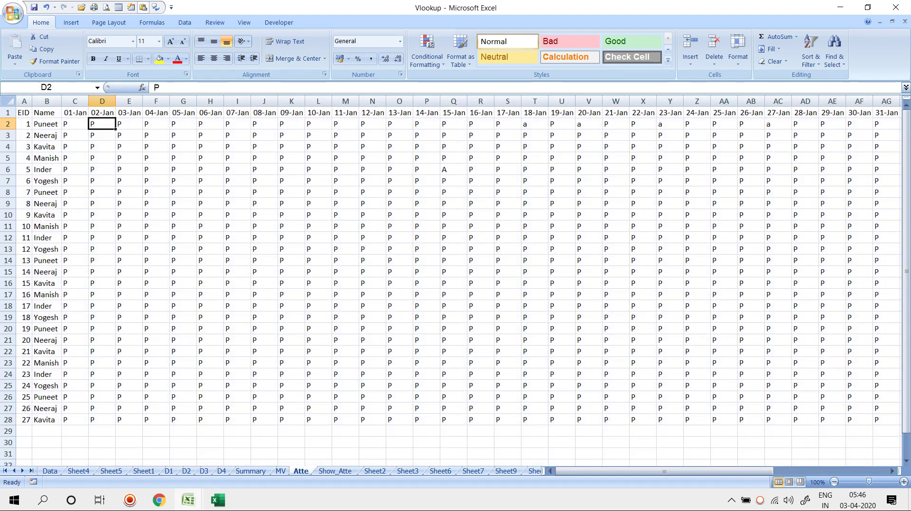
# Step: Clear the old dates and attendance marks in B7:G8 on the Show_Atte sheet
pyautogui.click(335, 471)
pyautogui.click(44, 147)
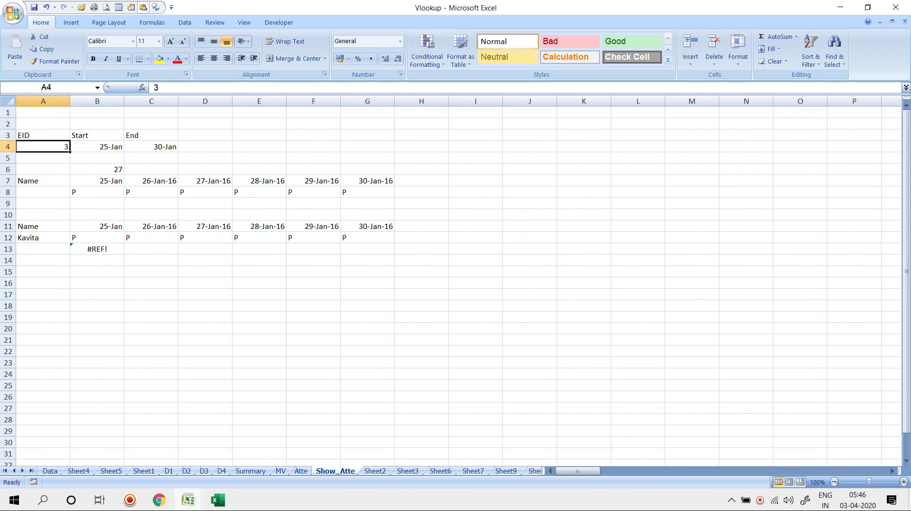
pyautogui.click(97, 147)
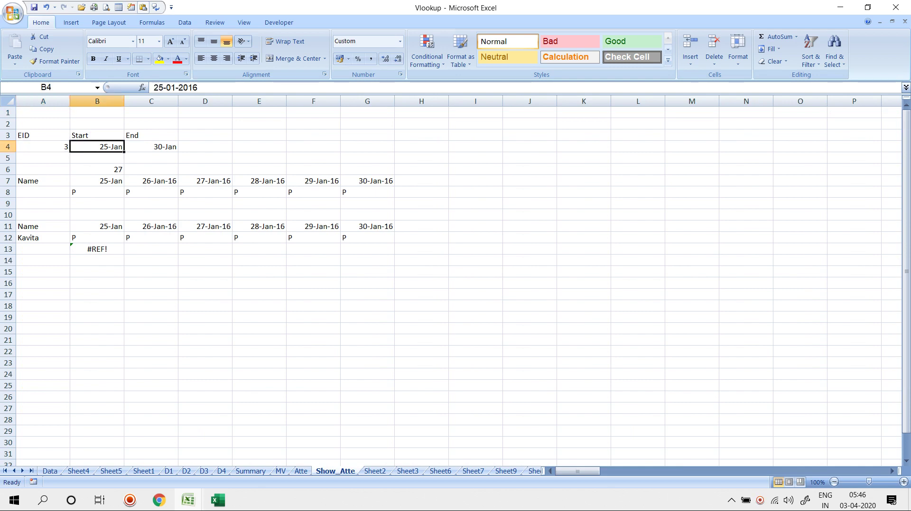
pyautogui.moveTo(97, 181); pyautogui.dragTo(367, 193)
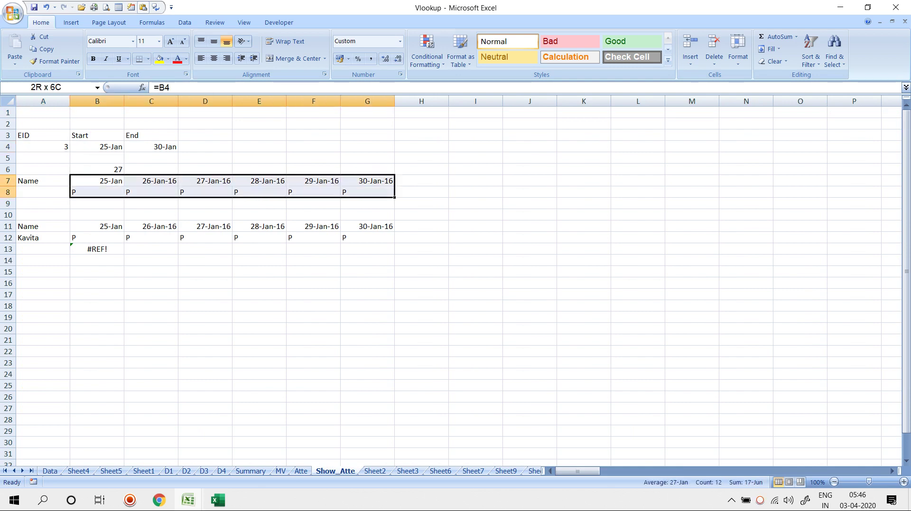
pyautogui.press('Delete')
# Step: Clear the MATCH formula in B6 and all remaining dates along row 7
pyautogui.press('Up')
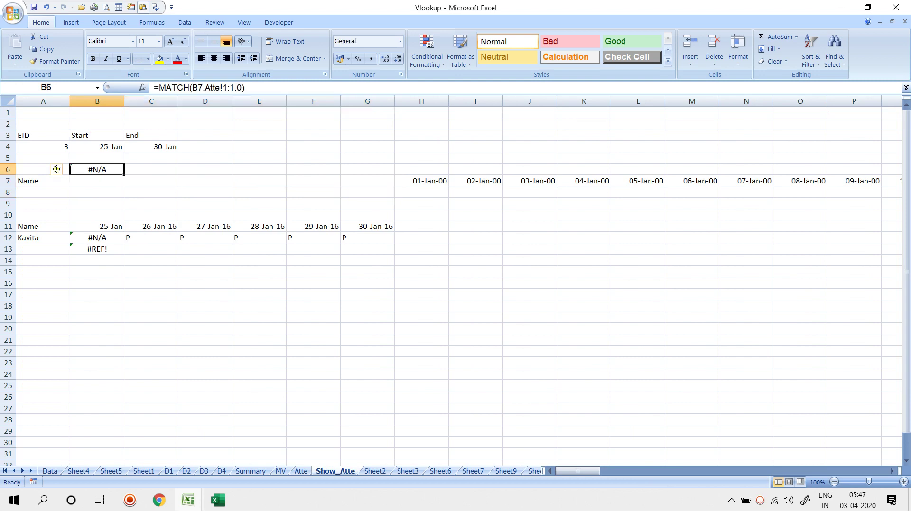
pyautogui.press('Delete')
pyautogui.press('Down')
pyautogui.hotkey('ctrl', 'shift', 'Right')
pyautogui.hotkey('ctrl', 'shift', 'Right')
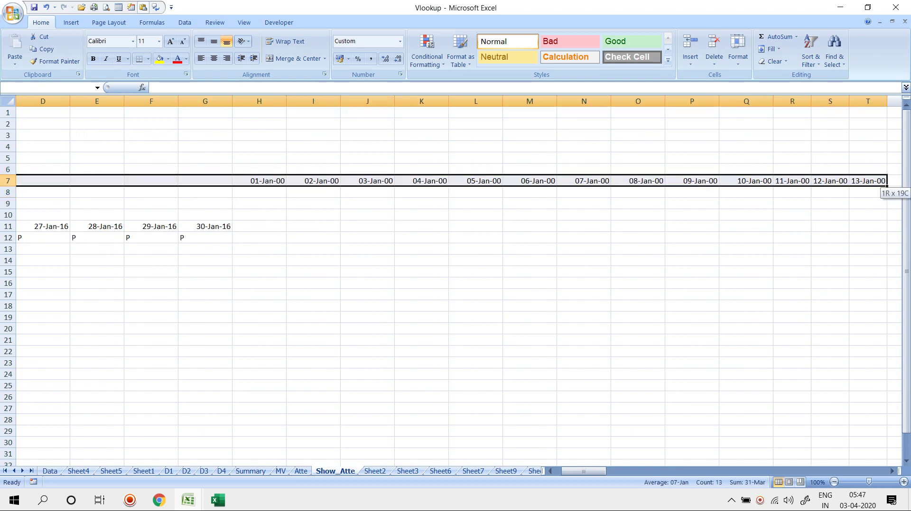
pyautogui.press('Delete')
# Step: Enter =VLOOKUP(A4,Atte!A:AI,2,0) in cell A8 to look up the employee's name by EID
pyautogui.press('Left')
pyautogui.press('Down')
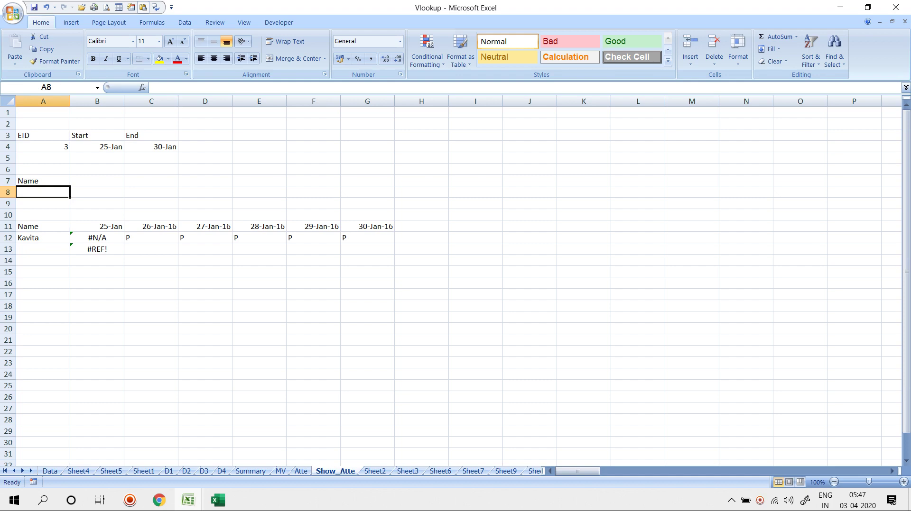
pyautogui.write('=VLO')
pyautogui.press('Tab')
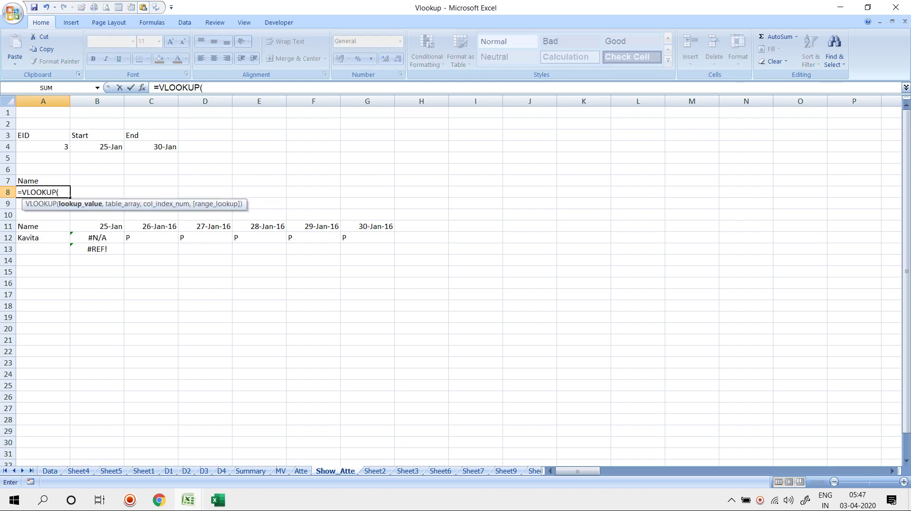
pyautogui.click(44, 147)
pyautogui.write(',')
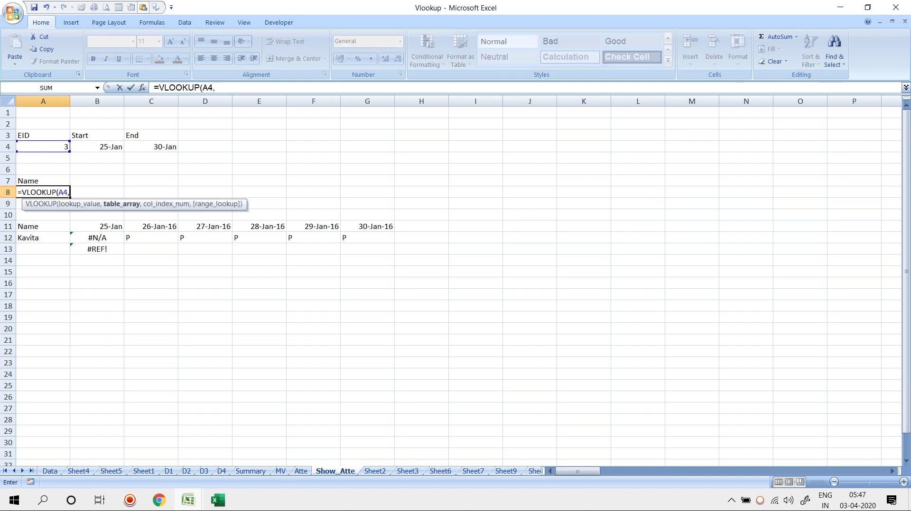
pyautogui.click(300, 471)
pyautogui.moveTo(25, 101); pyautogui.dragTo(892, 101)
pyautogui.write(',')
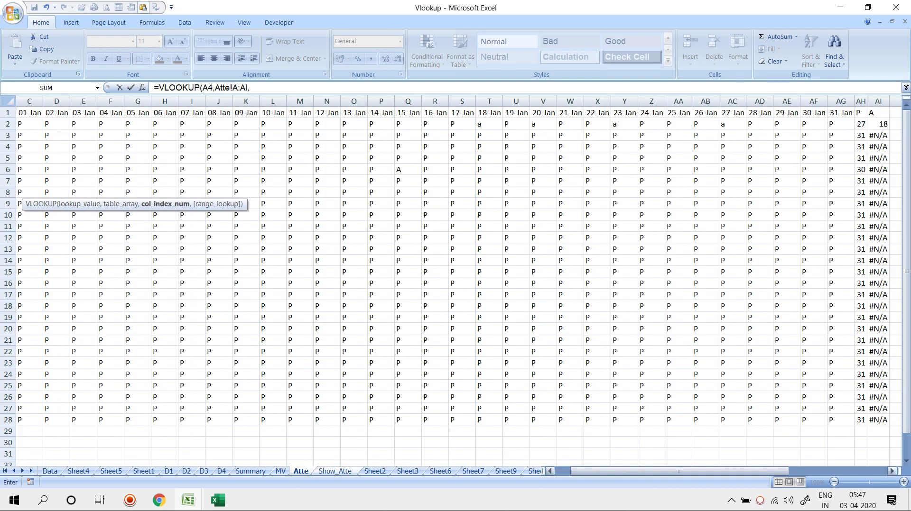
pyautogui.moveTo(612, 472); pyautogui.dragTo(596, 472)
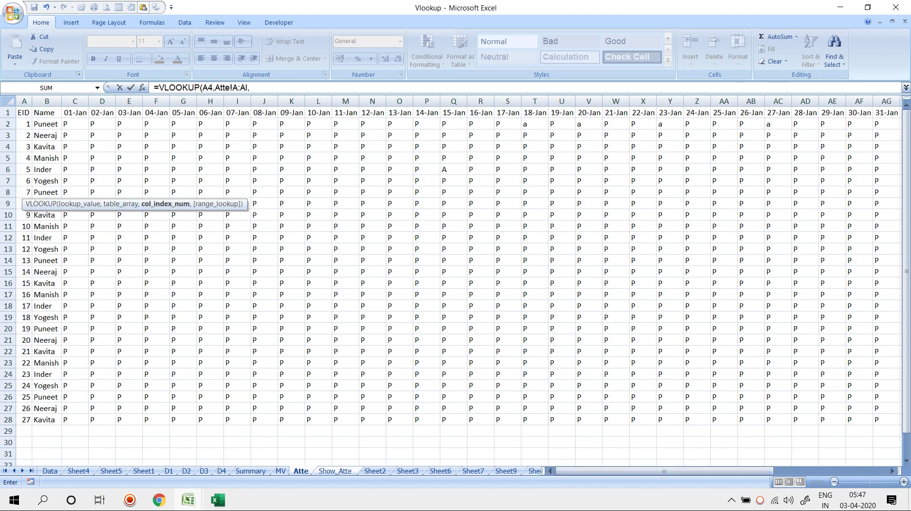
pyautogui.write('2,0')
pyautogui.press('Return')
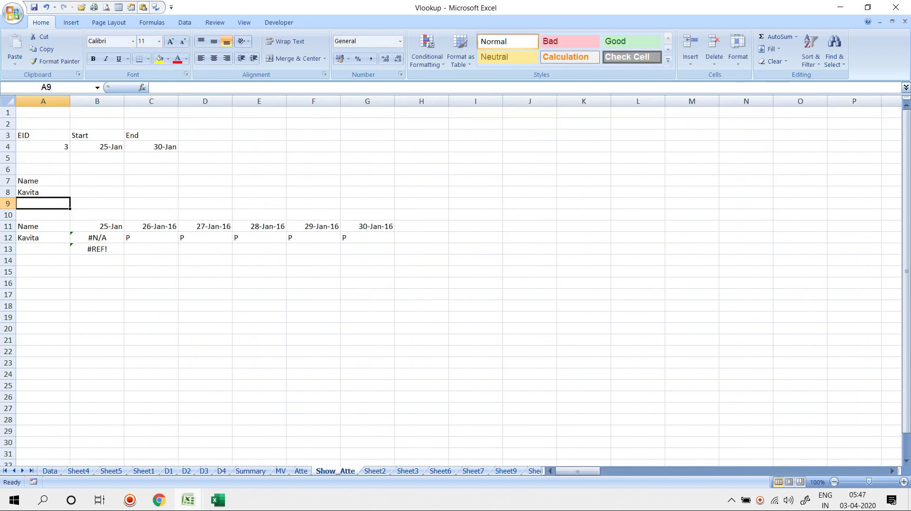
# Step: Check the name lookup in A8 by changing the EID in A4 to 5
pyautogui.click(43, 193)
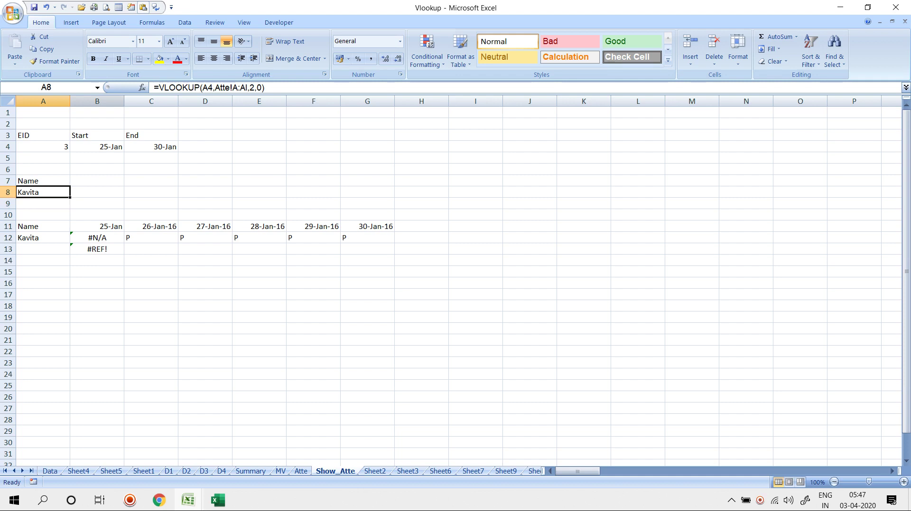
pyautogui.click(43, 146)
pyautogui.write('5')
pyautogui.press('Return')
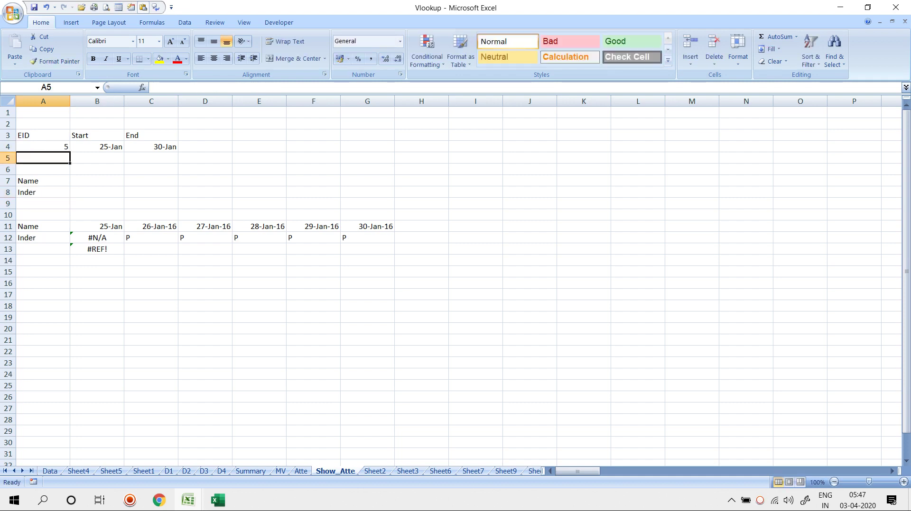
# Step: Link header cell B7 to the start date with the formula =B4
pyautogui.click(97, 180)
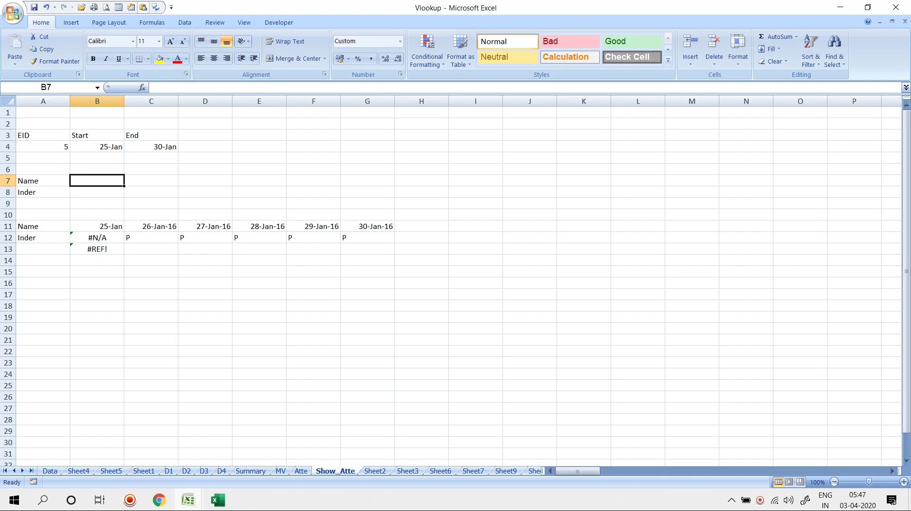
pyautogui.write('=')
pyautogui.press('Up')
pyautogui.press('Up')
pyautogui.press('Up')
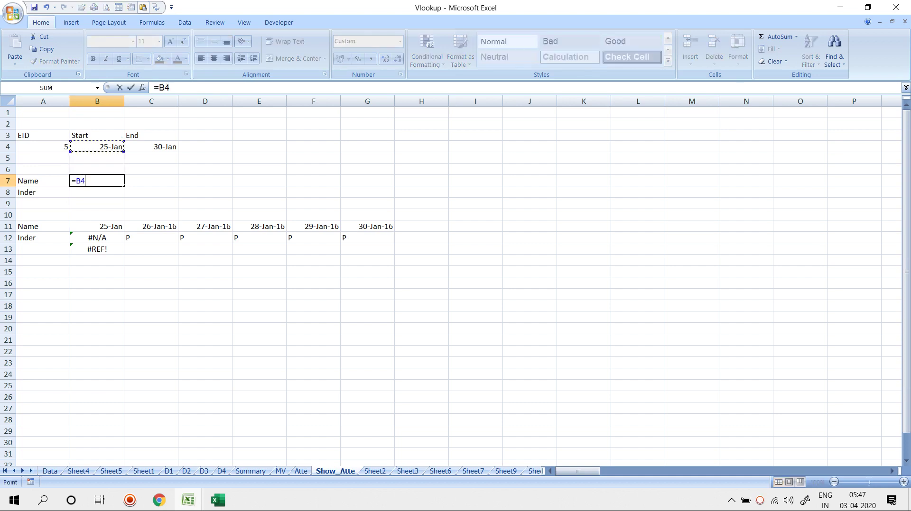
pyautogui.press('Return')
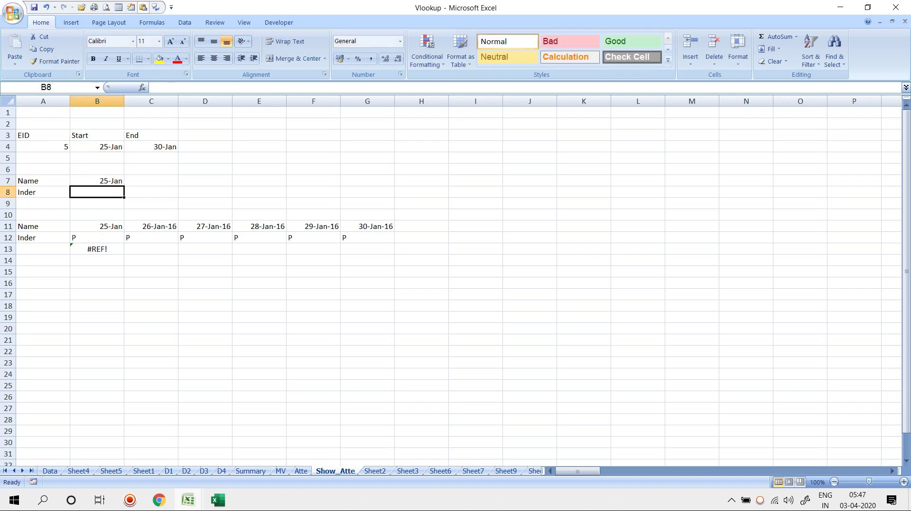
# Step: Enter =IF(B7+1>C4,"",B7+4) in C7 to produce the next header date unless it exceeds the end date
pyautogui.hotkey('ctrl', 'Up')
pyautogui.hotkey('ctrl', 'Up')
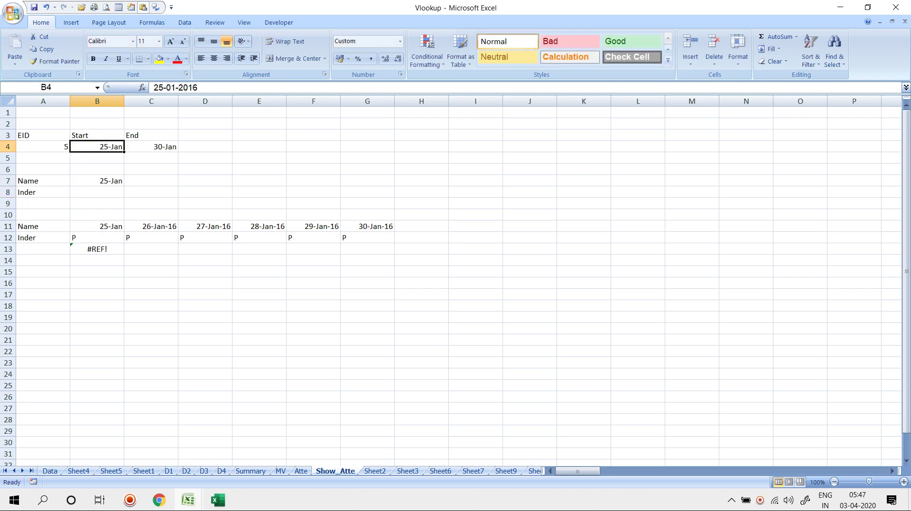
pyautogui.click(151, 192)
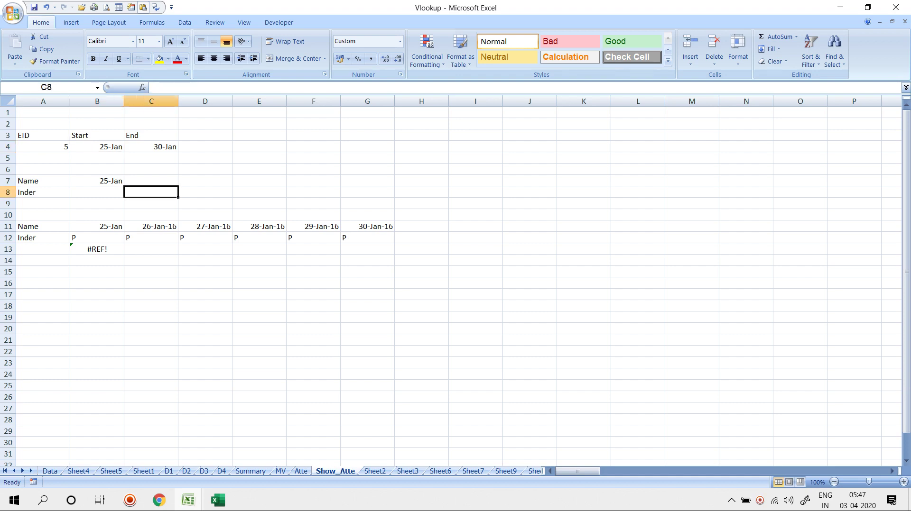
pyautogui.click(151, 181)
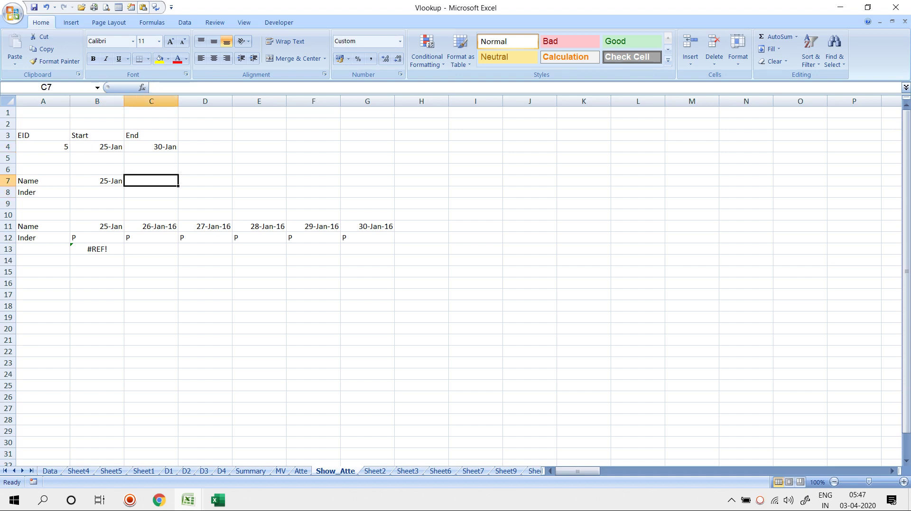
pyautogui.write('=IF(')
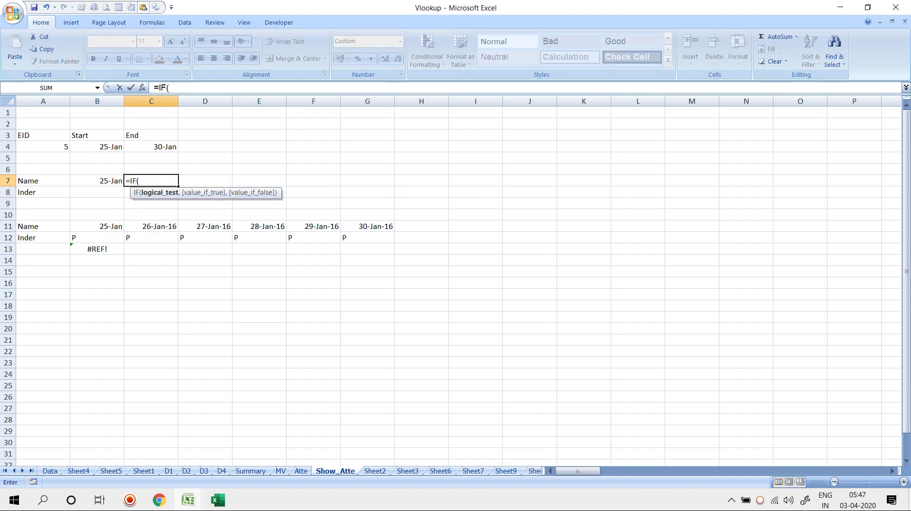
pyautogui.press('Left')
pyautogui.write('+1>')
pyautogui.press('Up')
pyautogui.press('Up')
pyautogui.press('Up')
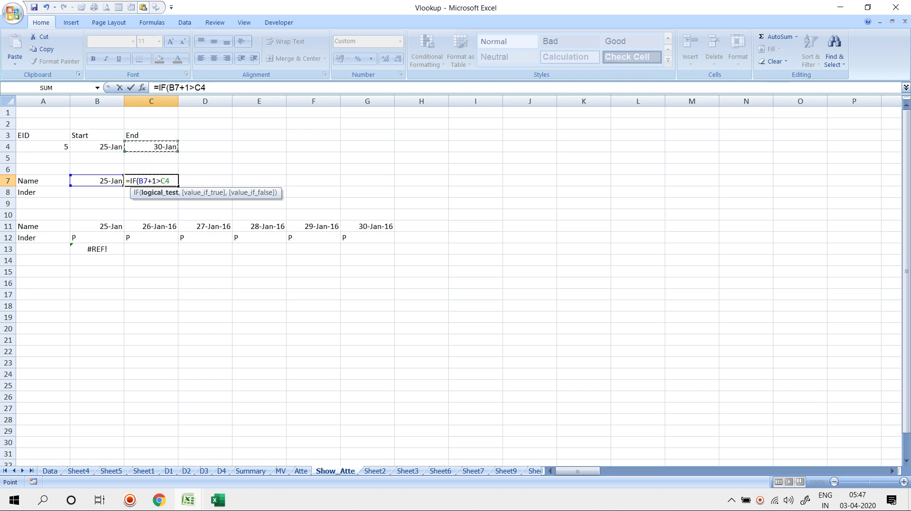
pyautogui.write(',"')
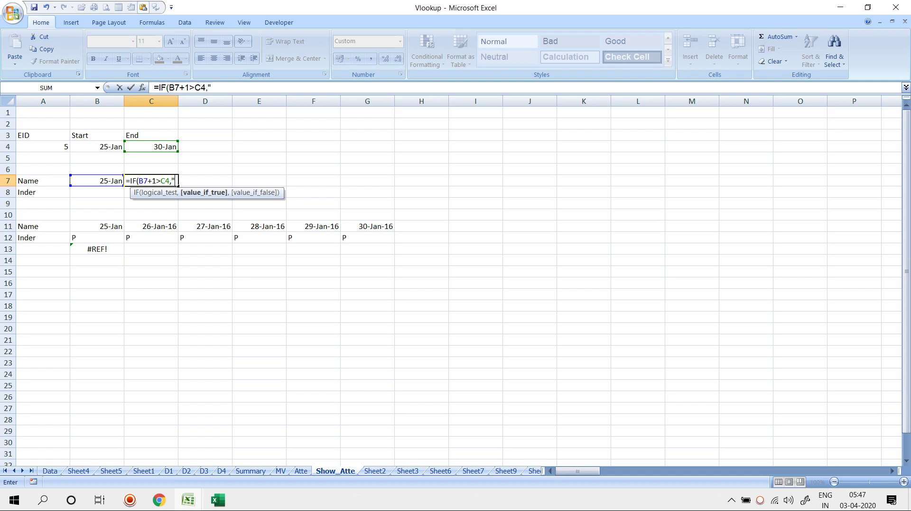
pyautogui.write('",B7+')
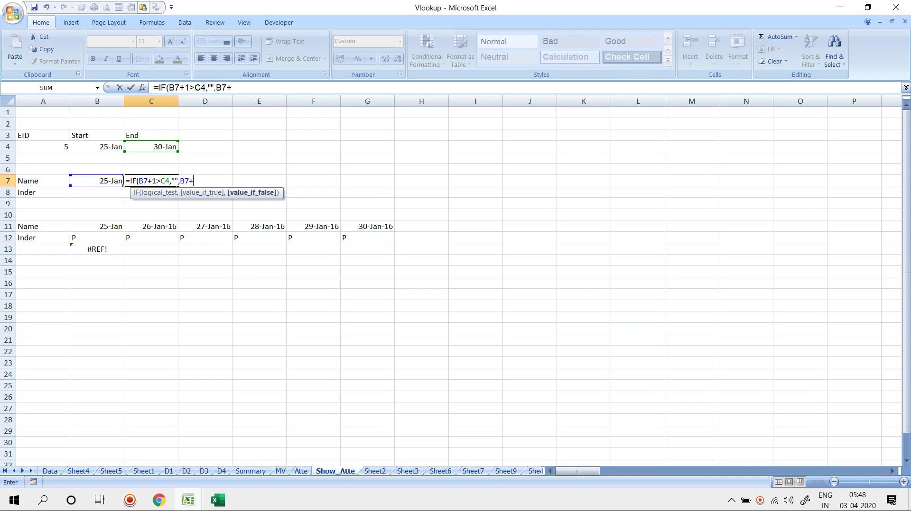
pyautogui.write('4')
pyautogui.press('Return')
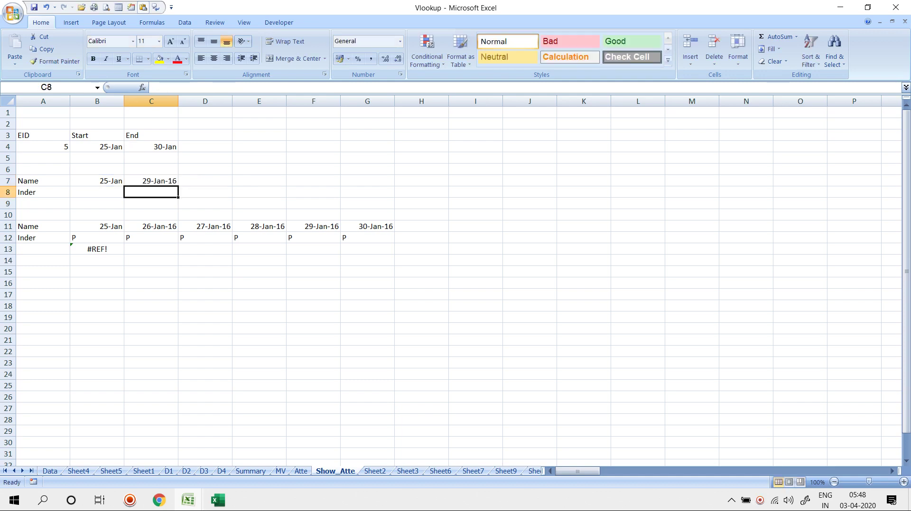
# Step: Correct the C7 formula to add one day, as =IF(B7+1>C4,"",B7+1)
pyautogui.press('Up')
pyautogui.press('F2')
pyautogui.press('BackSpace')
pyautogui.press('BackSpace')
pyautogui.write('1>C4,"",B7+1')
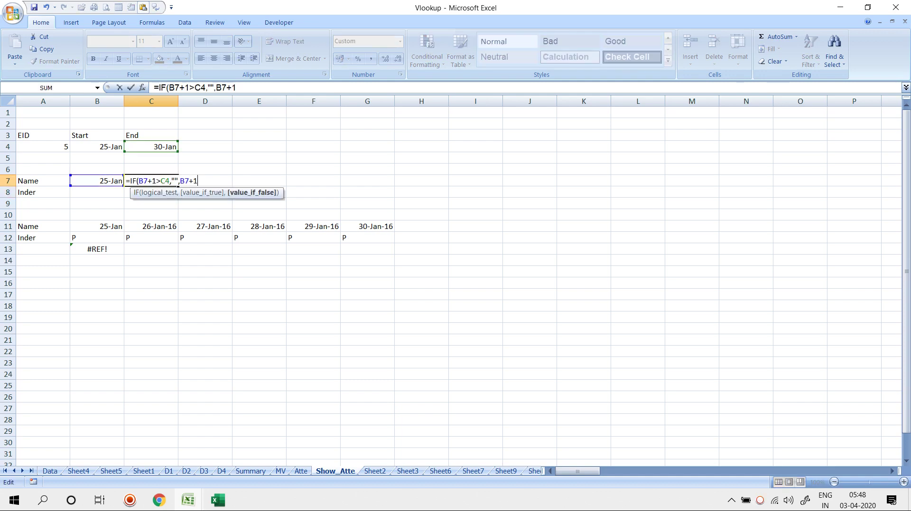
pyautogui.press('Return')
pyautogui.press('Up')
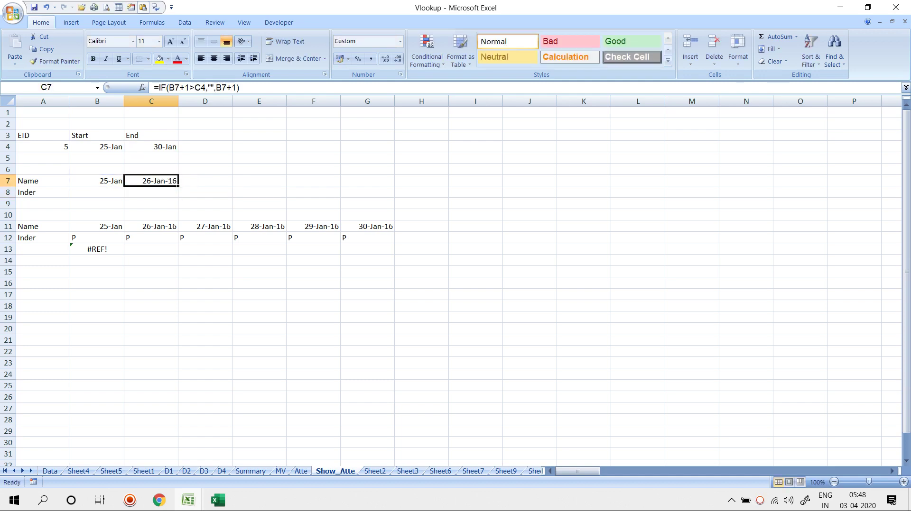
# Step: Make the end date reference in the C7 formula absolute, as $C$4
pyautogui.press('F2')
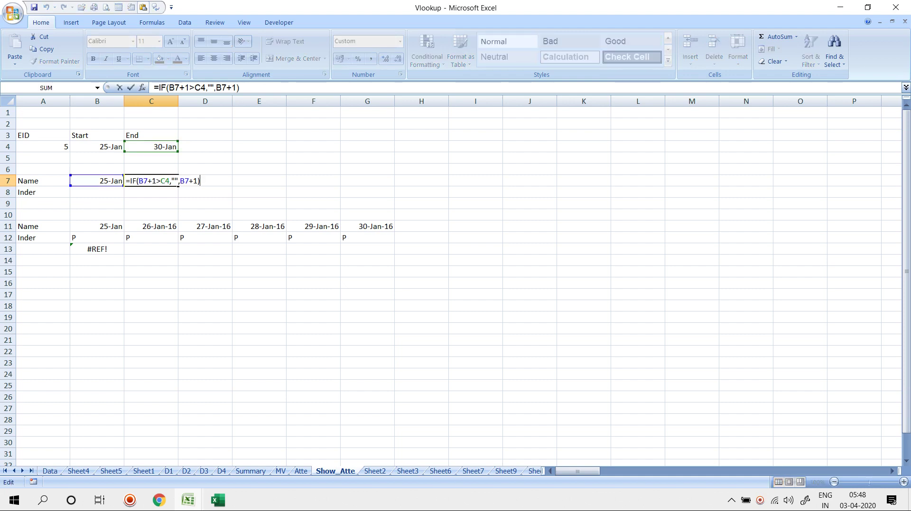
pyautogui.click(166, 182)
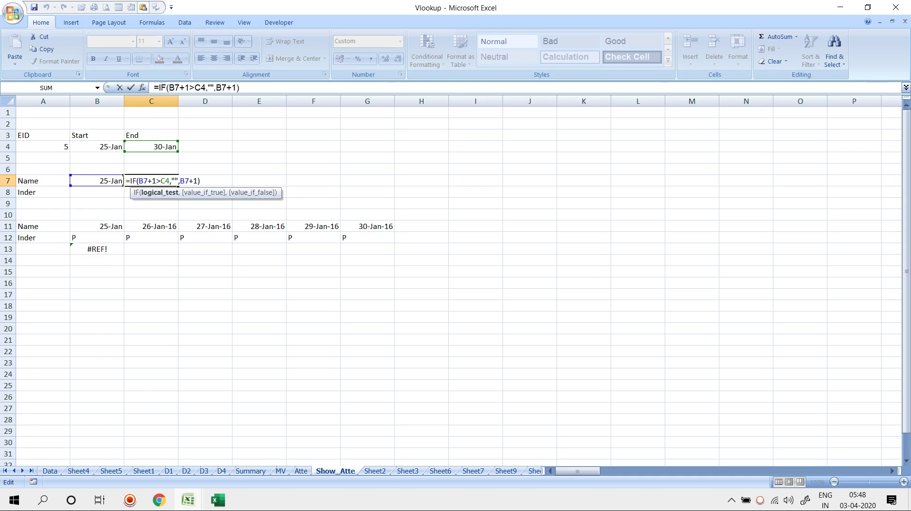
pyautogui.press('F4')
pyautogui.press('Return')
# Step: Fill the date formula from C7 one cell at a time through G7
pyautogui.moveTo(151, 181); pyautogui.dragTo(205, 181)
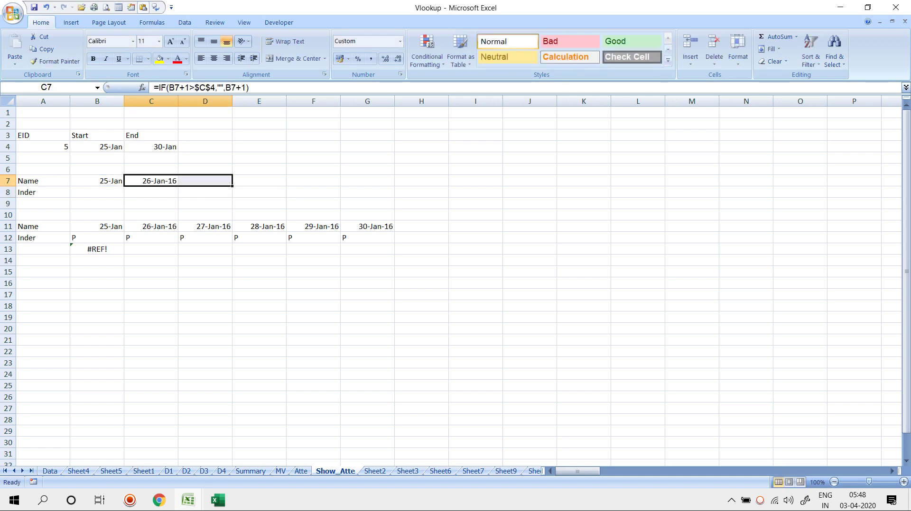
pyautogui.hotkey('ctrl', 'r')
pyautogui.press('Right')
pyautogui.hotkey('shift', 'Right')
pyautogui.hotkey('ctrl', 'r')
pyautogui.press('Right')
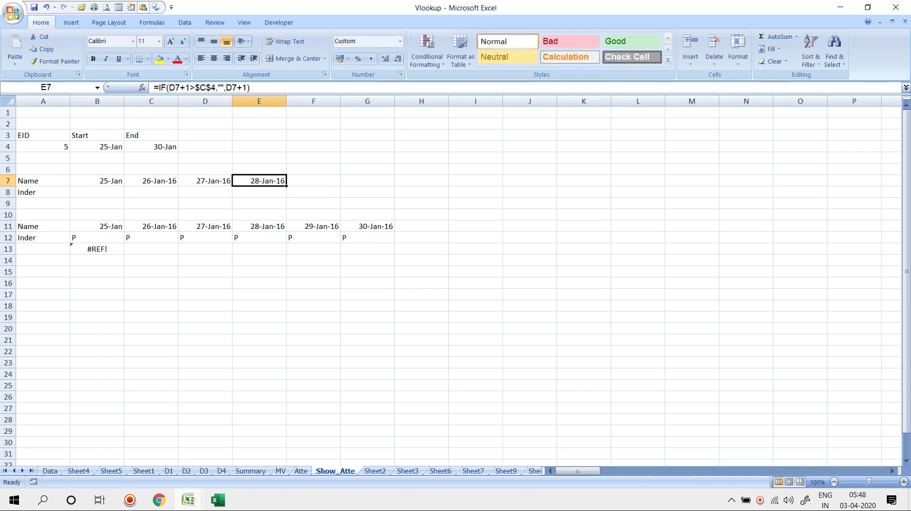
pyautogui.press('Right')
pyautogui.hotkey('ctrl', 'r')
pyautogui.press('Right')
pyautogui.hotkey('ctrl', 'r')
pyautogui.press('Right')
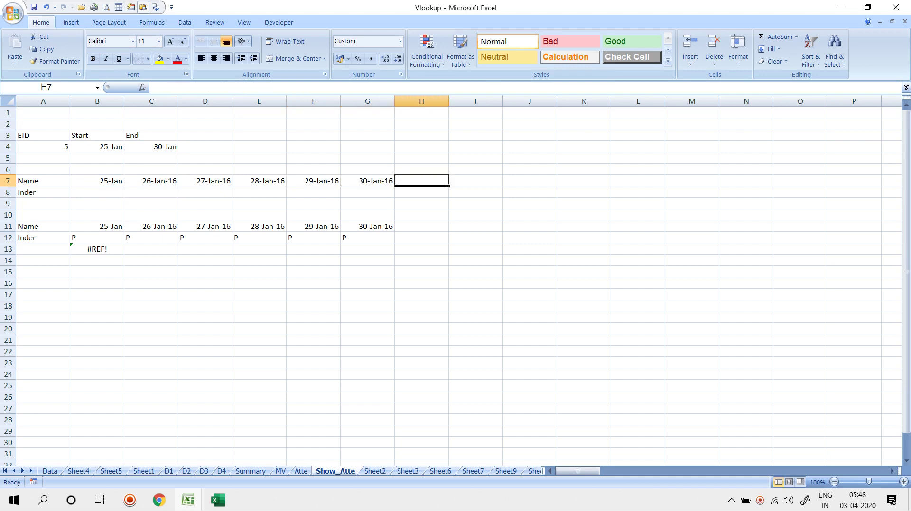
# Step: Extend the date formula past the end date into H7 and I7 and inspect the formula there
pyautogui.hotkey('ctrl', 'r')
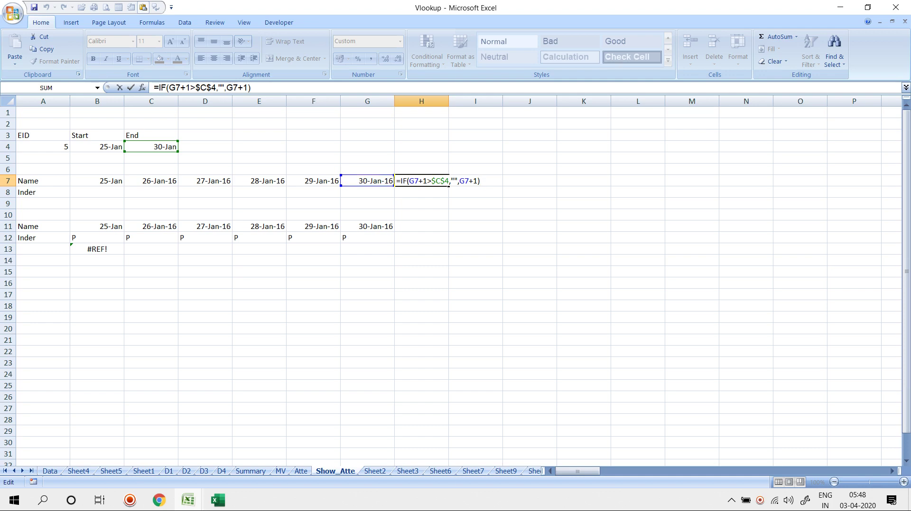
pyautogui.hotkey('ctrl', 'Return')
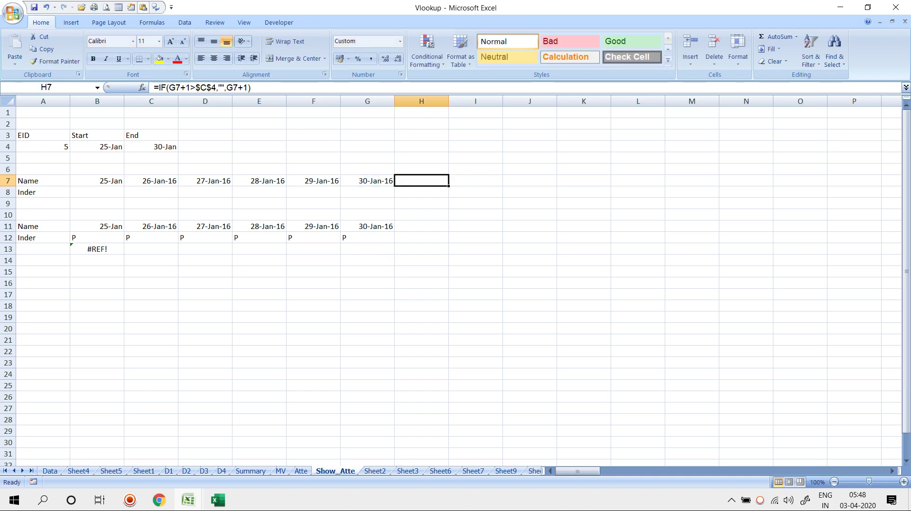
pyautogui.hotkey('shift', 'Right')
pyautogui.hotkey('ctrl', 'r')
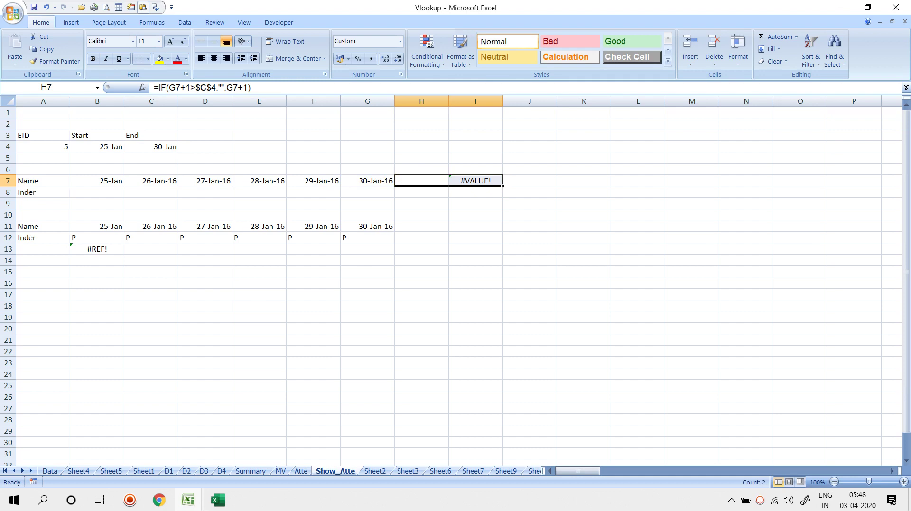
pyautogui.press('Right')
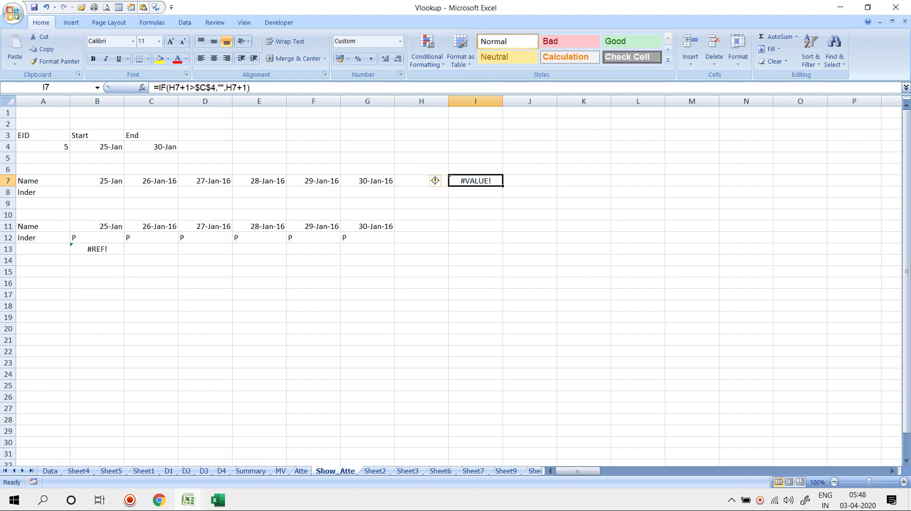
# Step: Demonstrate adding a number to text by entering "" in H2 and =H2+1 in I2
pyautogui.click(421, 124)
pyautogui.write('""')
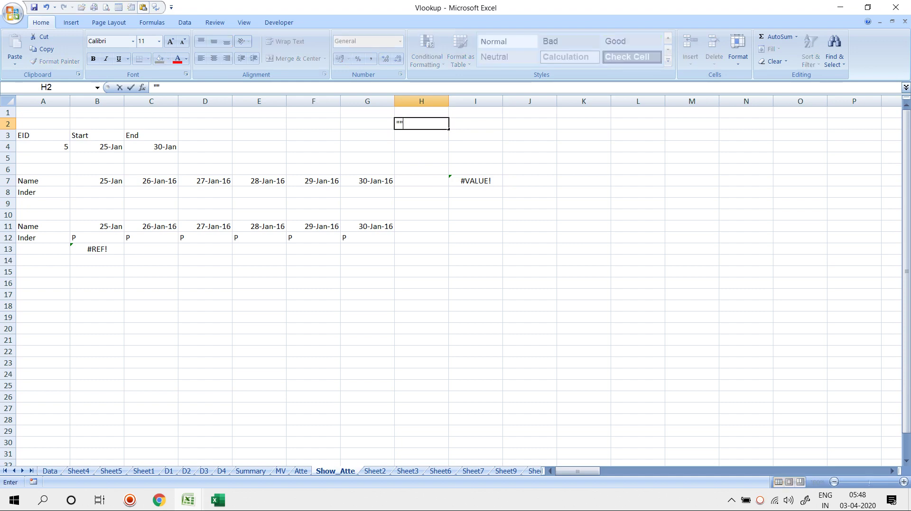
pyautogui.press('Tab')
pyautogui.write('=')
pyautogui.press('Left')
pyautogui.write('+9')
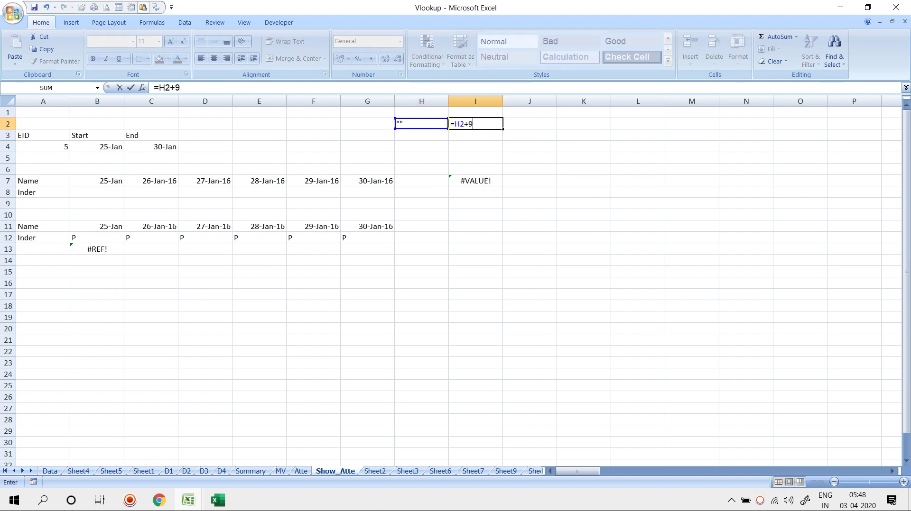
pyautogui.press('BackSpace')
pyautogui.press('BackSpace')
pyautogui.write('+1')
pyautogui.press('Return')
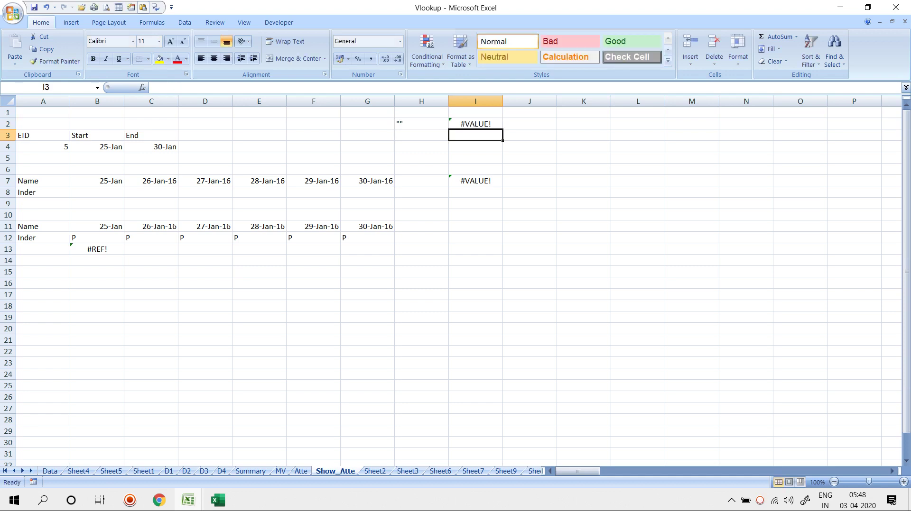
# Step: Wrap the C7 formula in IFERROR with a blank fallback, as =IFERROR(IF(B7+1>$C$4,"",B7+1),"")
pyautogui.click(151, 181)
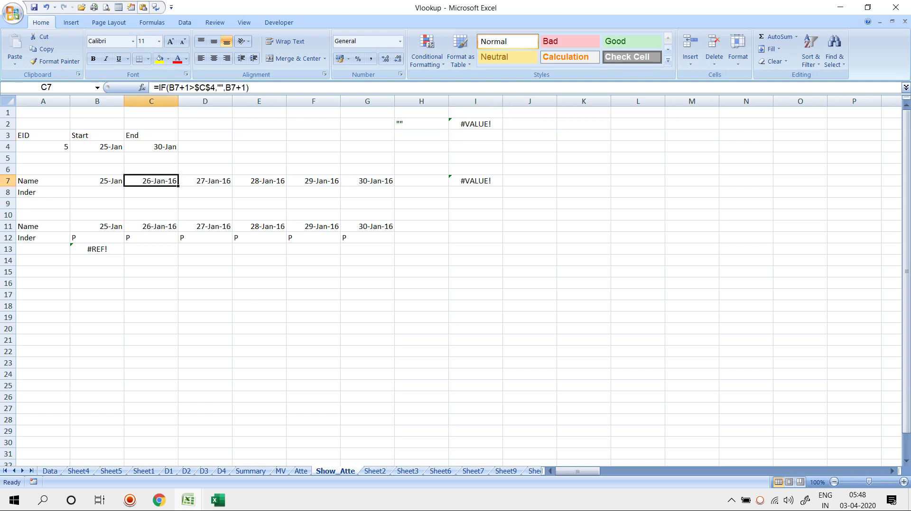
pyautogui.press('F2')
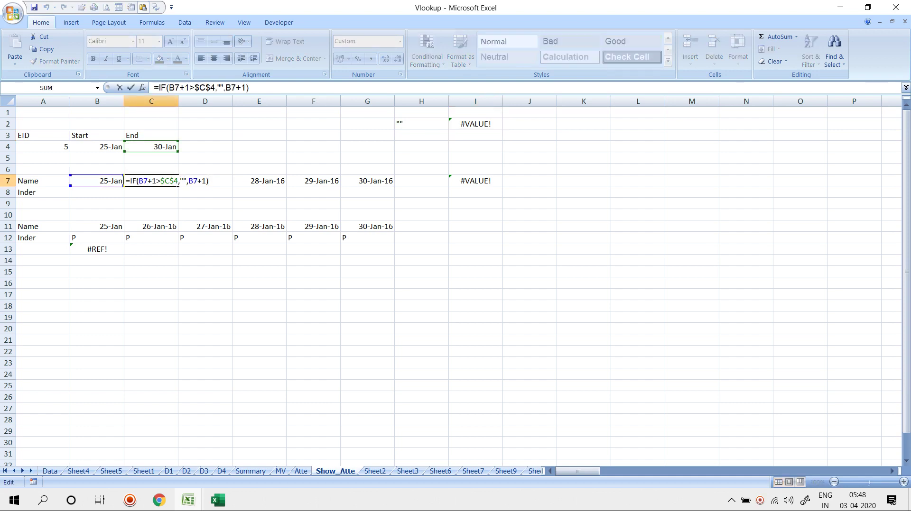
pyautogui.click(129, 181)
pyautogui.write('IFERROR(')
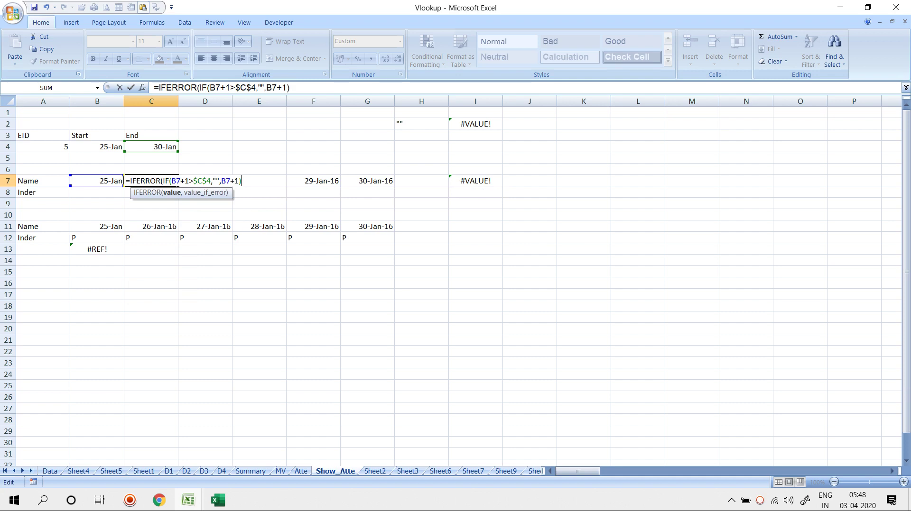
pyautogui.write(',""')
pyautogui.press('Return')
pyautogui.press('Return')
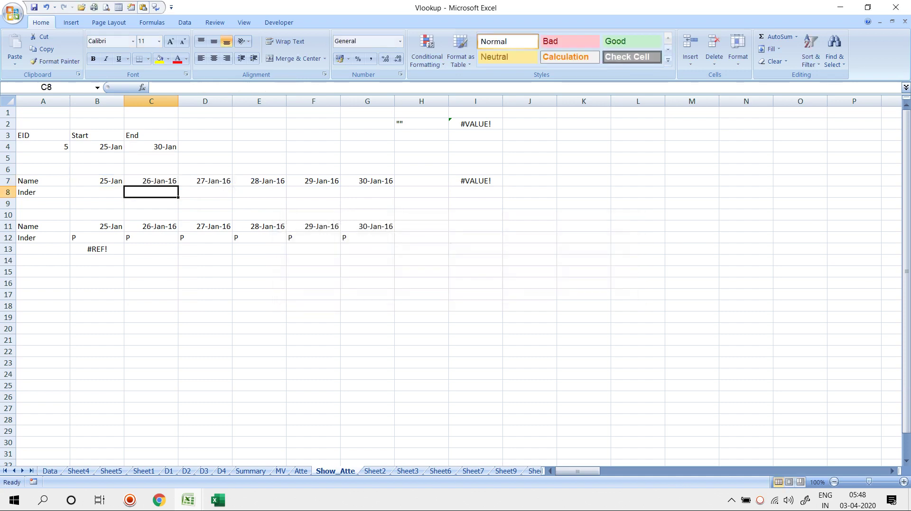
# Step: Fill the IFERROR date formula from C7 across row 7 through column AW
pyautogui.press('Up')
pyautogui.hotkey('shift', 'Right')
pyautogui.hotkey('shift', 'Right')
pyautogui.hotkey('shift', 'Right')
pyautogui.hotkey('shift', 'Right')
pyautogui.hotkey('shift', 'Right')
pyautogui.hotkey('shift', 'Right')
pyautogui.hotkey('shift', 'Right')
pyautogui.hotkey('shift', 'Right')
pyautogui.hotkey('shift', 'Right')
pyautogui.hotkey('shift', 'Right')
pyautogui.hotkey('shift', 'Right')
pyautogui.hotkey('shift', 'Right')
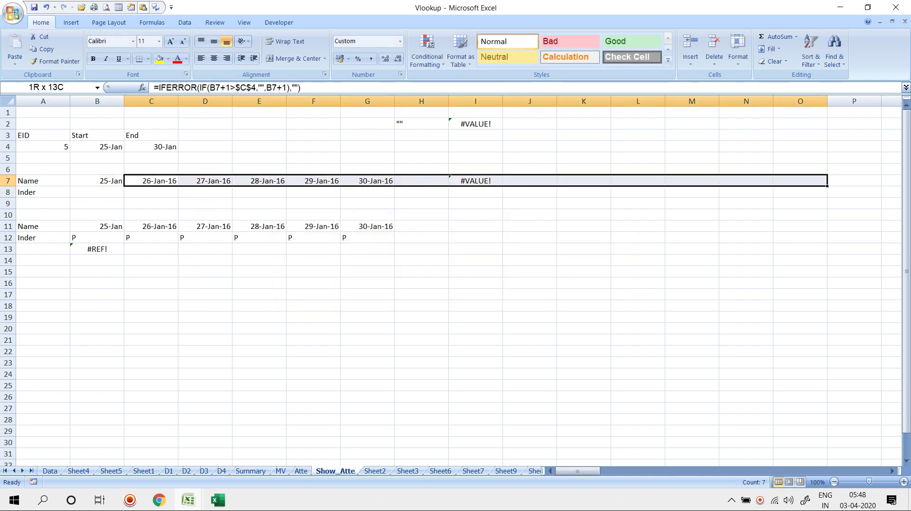
pyautogui.hotkey('shift', 'Right')
pyautogui.hotkey('shift', 'Right')
pyautogui.hotkey('shift', 'Right')
pyautogui.hotkey('shift', 'Right')
pyautogui.hotkey('shift', 'Right')
pyautogui.hotkey('shift', 'Right')
pyautogui.hotkey('shift', 'Right')
pyautogui.hotkey('shift', 'Right')
pyautogui.hotkey('shift', 'Right')
pyautogui.hotkey('shift', 'Right')
pyautogui.hotkey('shift', 'Right')
pyautogui.hotkey('shift', 'Right')
pyautogui.hotkey('shift', 'Right')
pyautogui.hotkey('shift', 'Right')
pyautogui.hotkey('shift', 'Right')
pyautogui.hotkey('shift', 'Right')
pyautogui.hotkey('shift', 'Right')
pyautogui.hotkey('shift', 'Right')
pyautogui.hotkey('shift', 'Right')
pyautogui.hotkey('shift', 'Right')
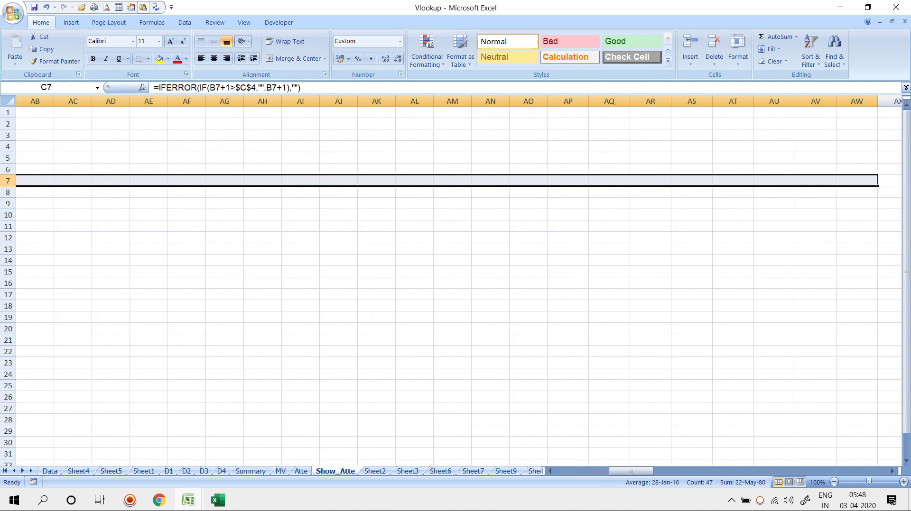
# Step: Set the start date in B4 to 1-1-2016
pyautogui.press('Left')
pyautogui.press('Left')
pyautogui.press('Up')
pyautogui.press('Up')
pyautogui.press('Up')
pyautogui.press('Right')
pyautogui.write('1')
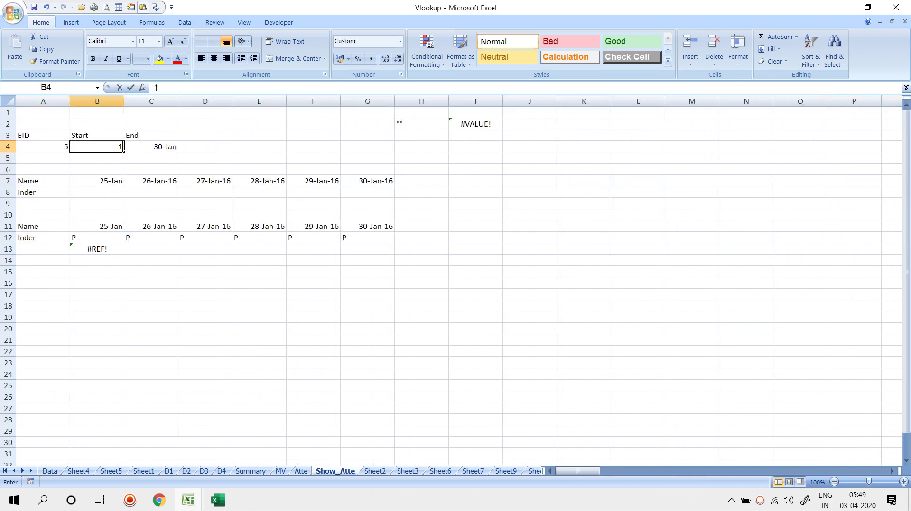
pyautogui.write('-1-2016')
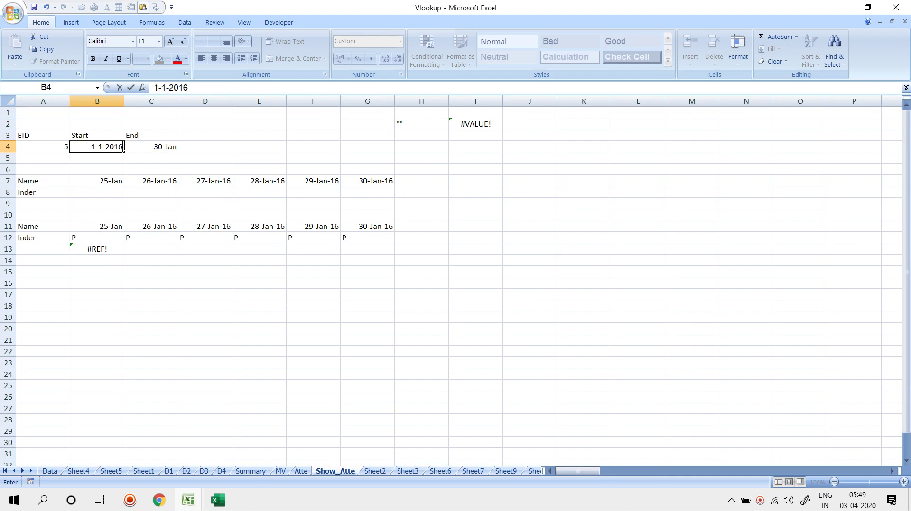
pyautogui.press('Return')
# Step: Set the end date in C4 to 10-1-2016
pyautogui.press('Up')
pyautogui.press('Right')
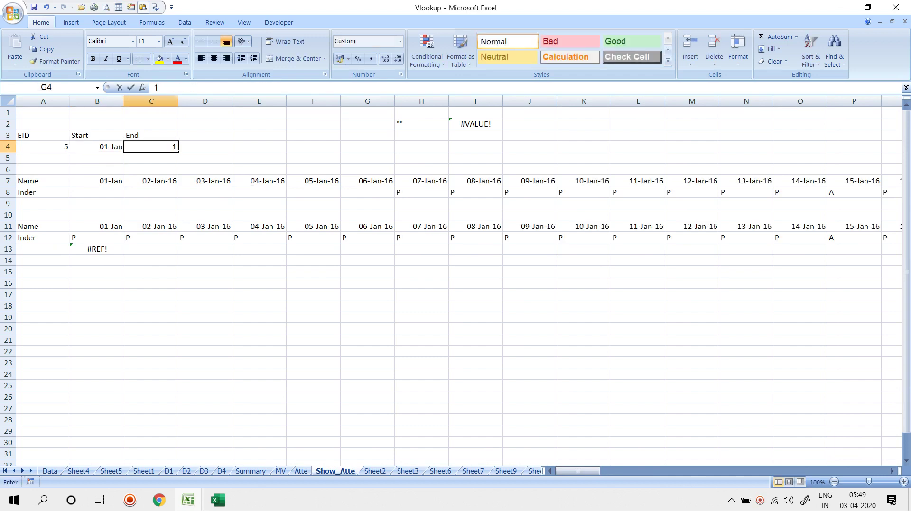
pyautogui.write('10-1-2016')
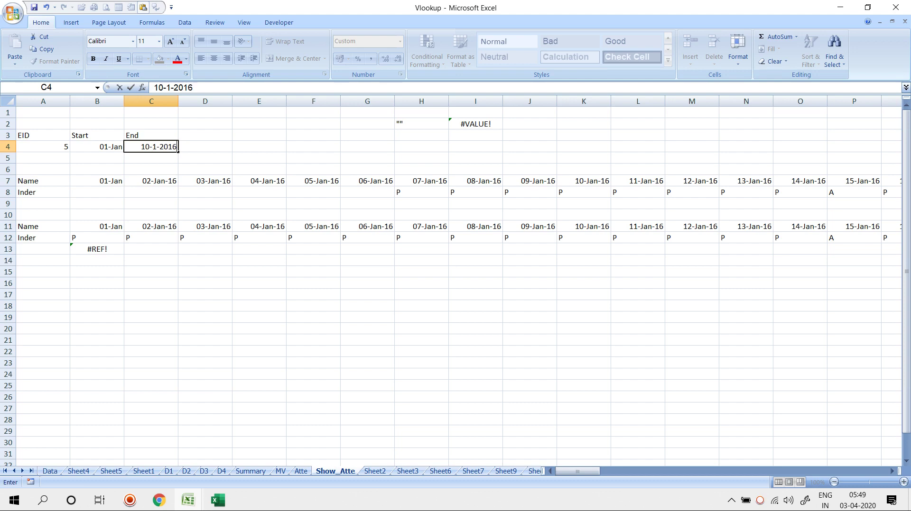
pyautogui.press('Return')
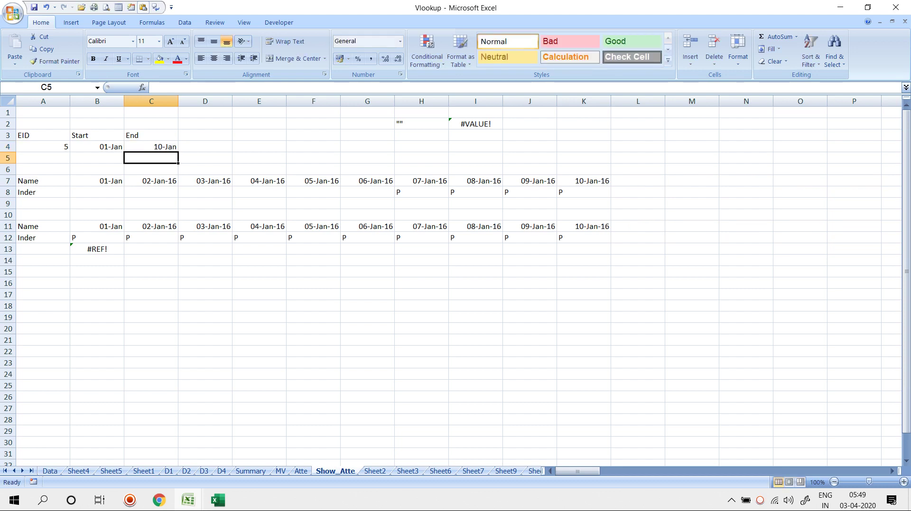
# Step: Clear the leftover attendance results in row 8 from G8 to the sheet's last column
pyautogui.moveTo(368, 193); pyautogui.dragTo(888, 200)
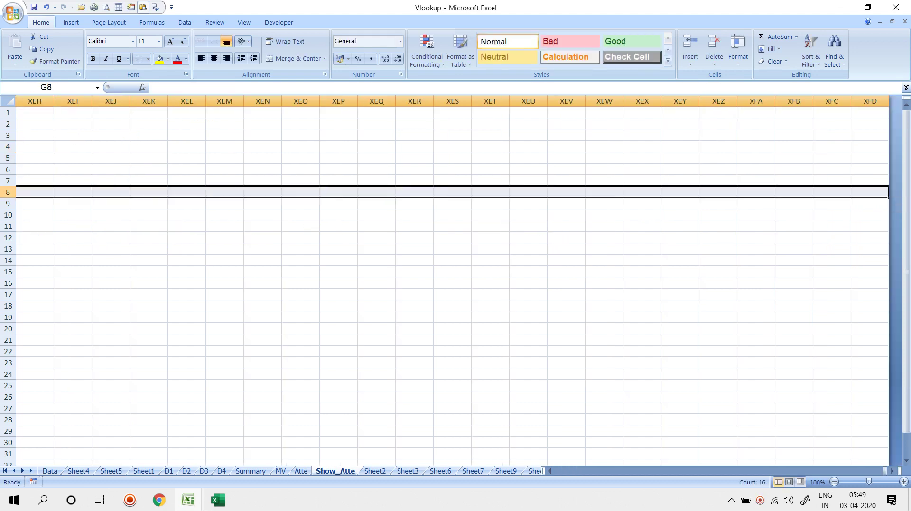
pyautogui.press('Left')
pyautogui.press('Home')
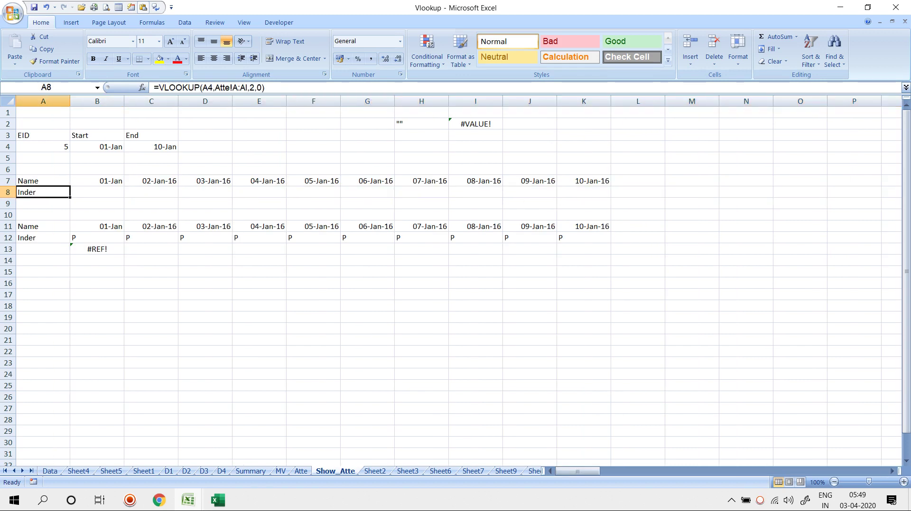
# Step: Start a VLOOKUP formula in B8 that looks up A4 in columns A:AI of the Atte sheet
pyautogui.press('Right')
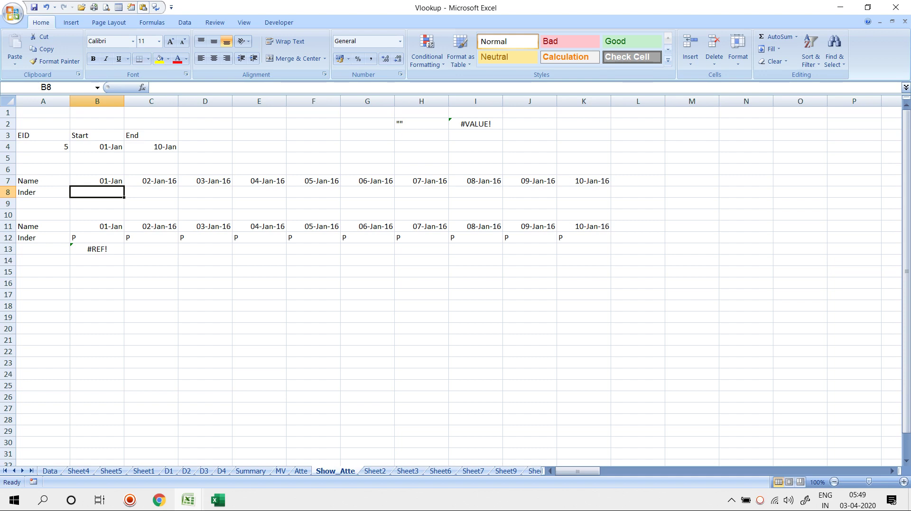
pyautogui.write('=VLOOKUP(')
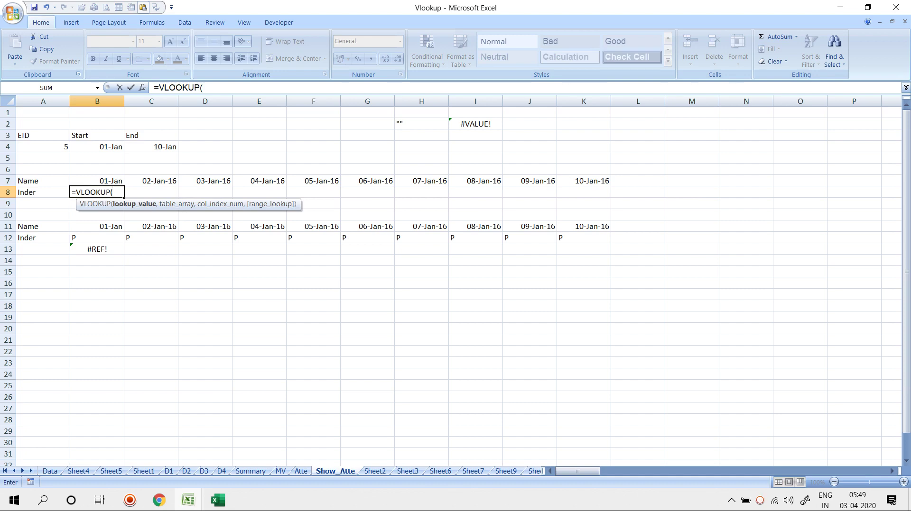
pyautogui.click(43, 147)
pyautogui.write(',')
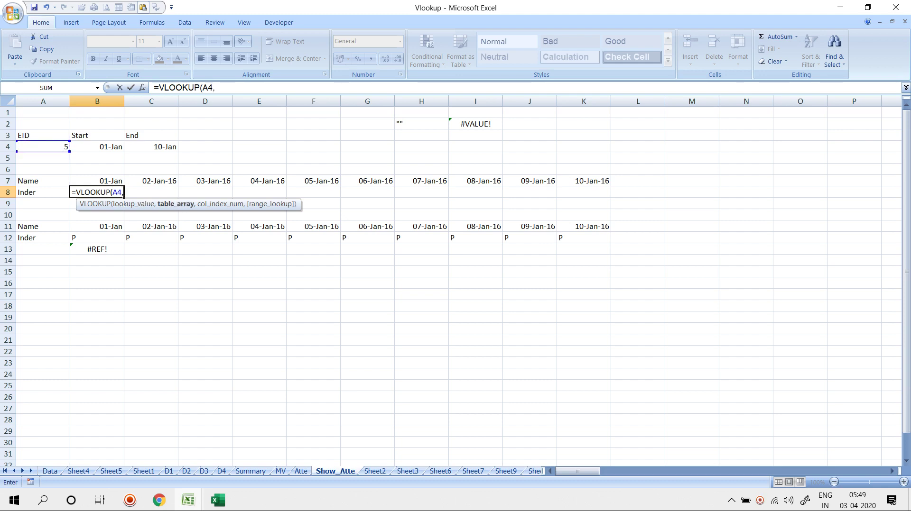
pyautogui.click(301, 471)
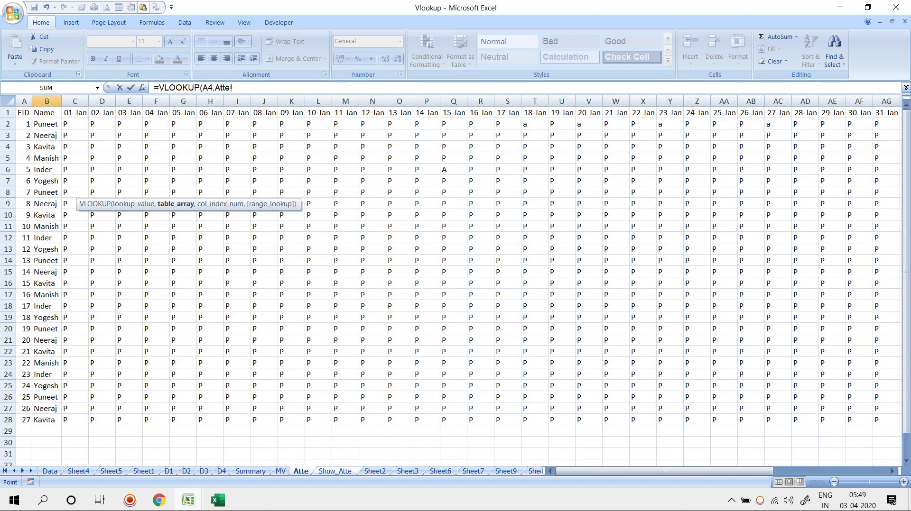
pyautogui.moveTo(24, 101); pyautogui.dragTo(883, 101)
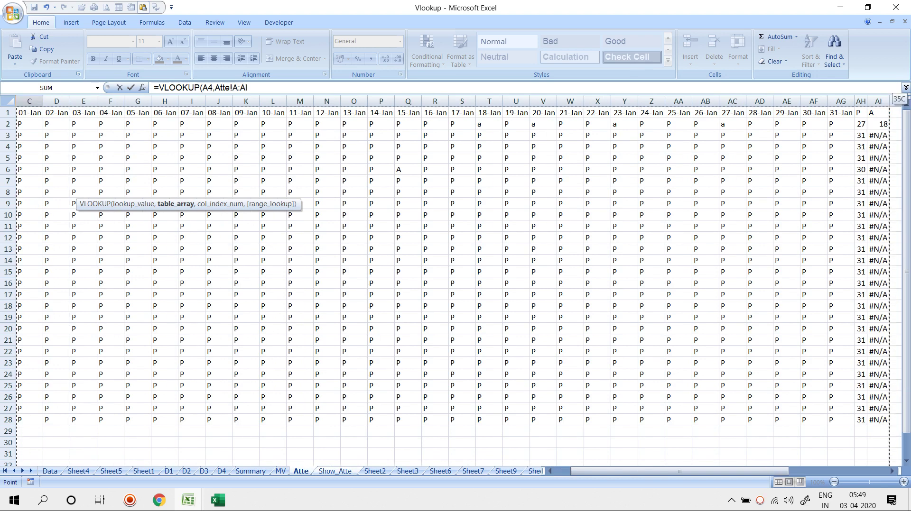
pyautogui.write(',')
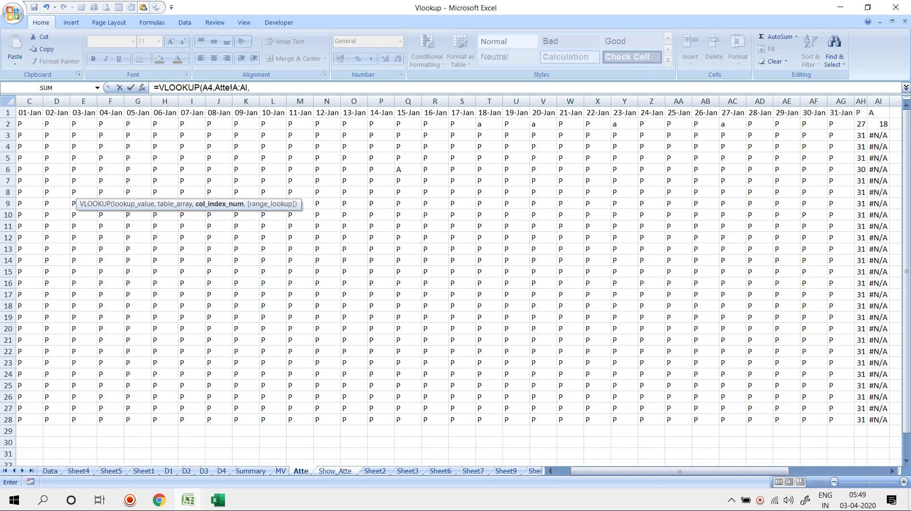
pyautogui.hotkey('ctrl', 'pagedown')
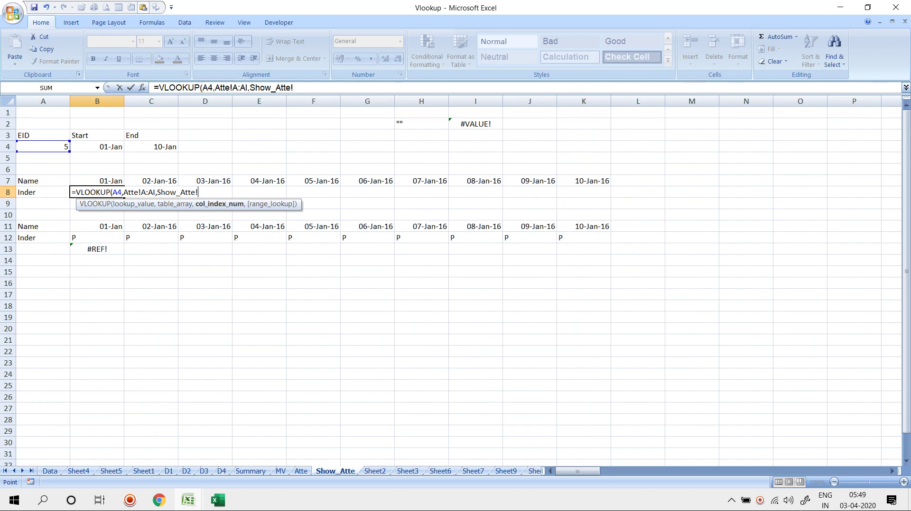
pyautogui.press('BackSpace')
pyautogui.press('BackSpace')
pyautogui.press('BackSpace')
pyautogui.press('BackSpace')
pyautogui.press('BackSpace')
pyautogui.press('BackSpace')
pyautogui.press('BackSpace')
pyautogui.press('BackSpace')
pyautogui.press('BackSpace')
pyautogui.press('BackSpace')
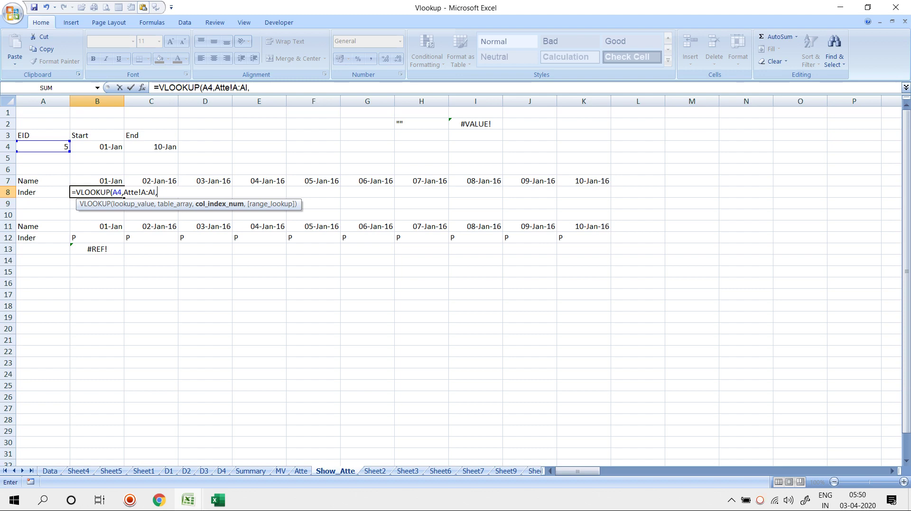
# Step: Complete the B8 formula with MATCH(Show_Atte!B7,Atte!1:1,0) as the column index and 0 for exact match
pyautogui.write('MATCH(')
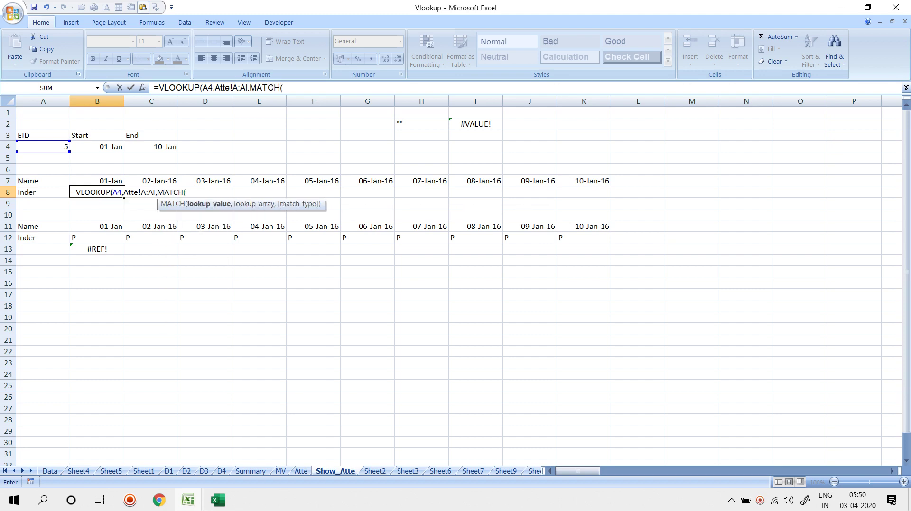
pyautogui.press('Up')
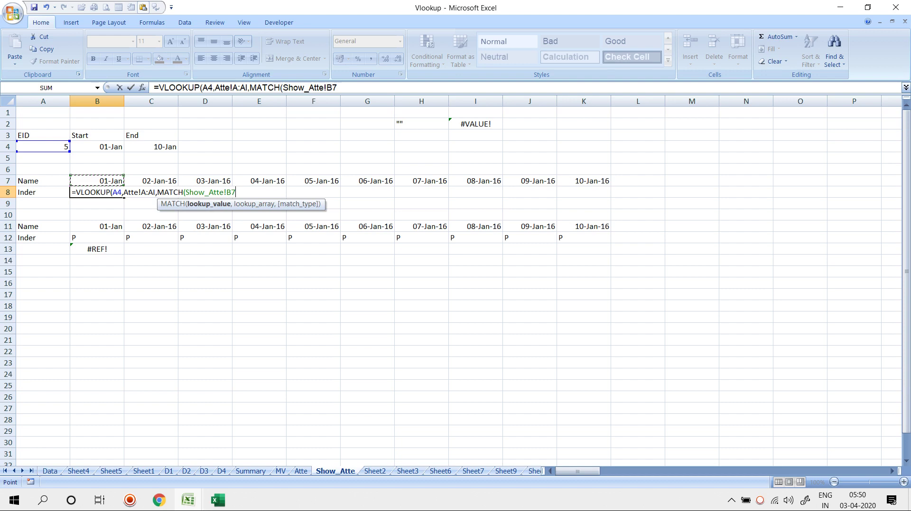
pyautogui.write(',')
pyautogui.hotkey('ctrl', 'pageup')
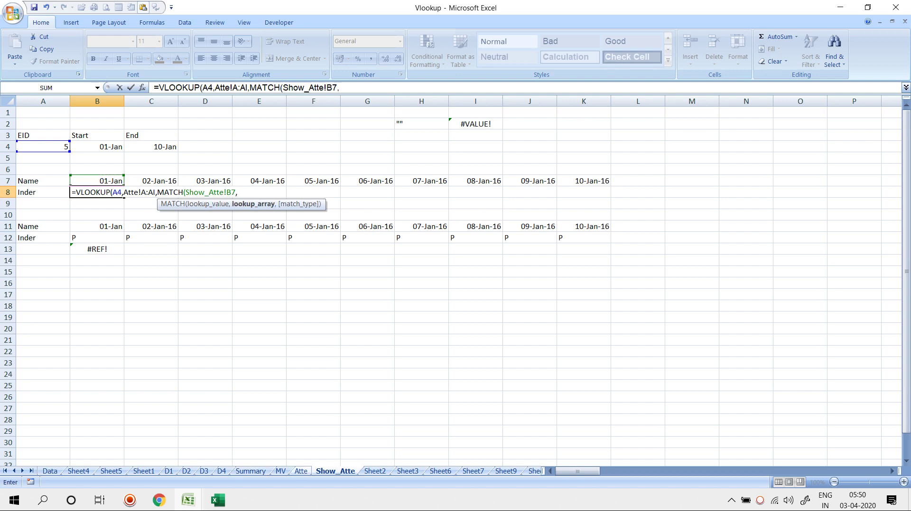
pyautogui.click(8, 113)
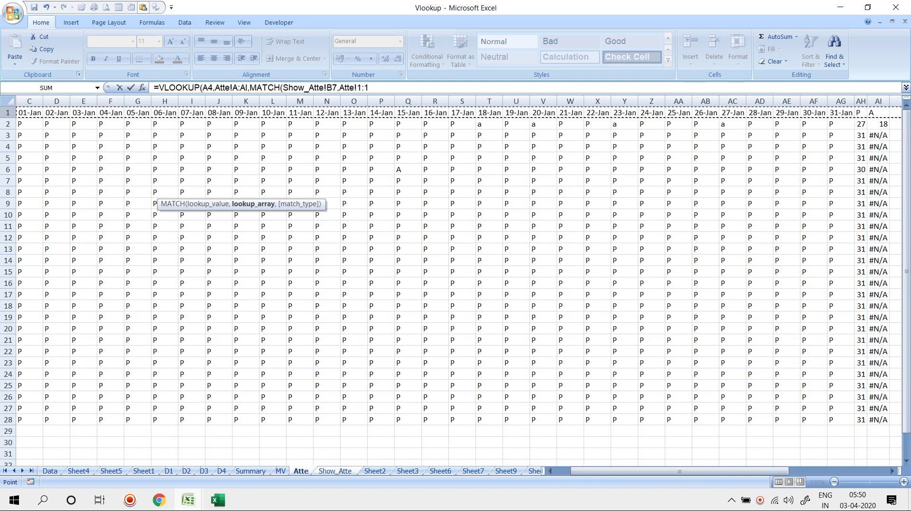
pyautogui.write(',0')
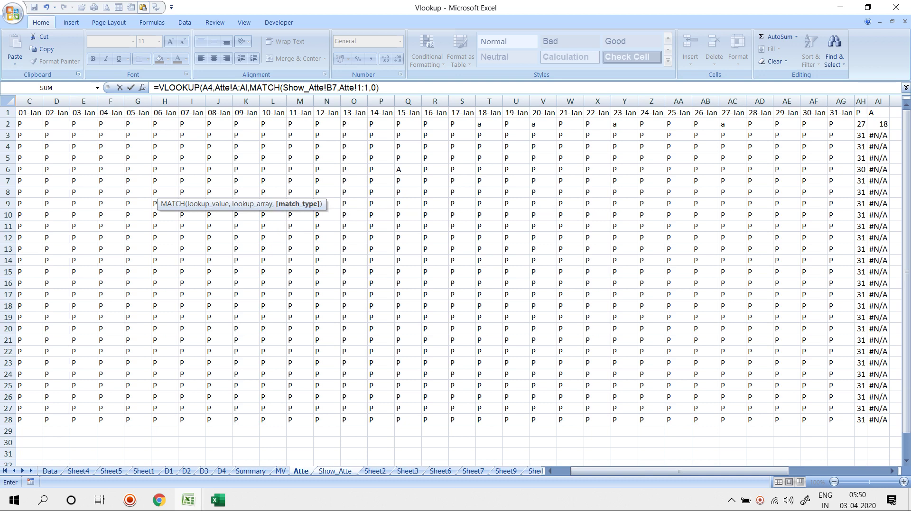
pyautogui.write('),0')
pyautogui.hotkey('ctrl', 'pagedown')
pyautogui.press('Return')
pyautogui.press('Return')
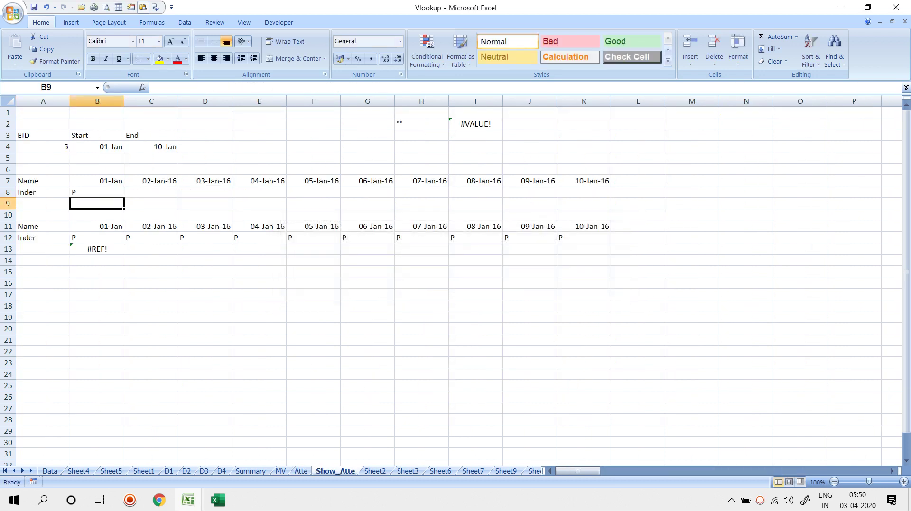
pyautogui.press('Up')
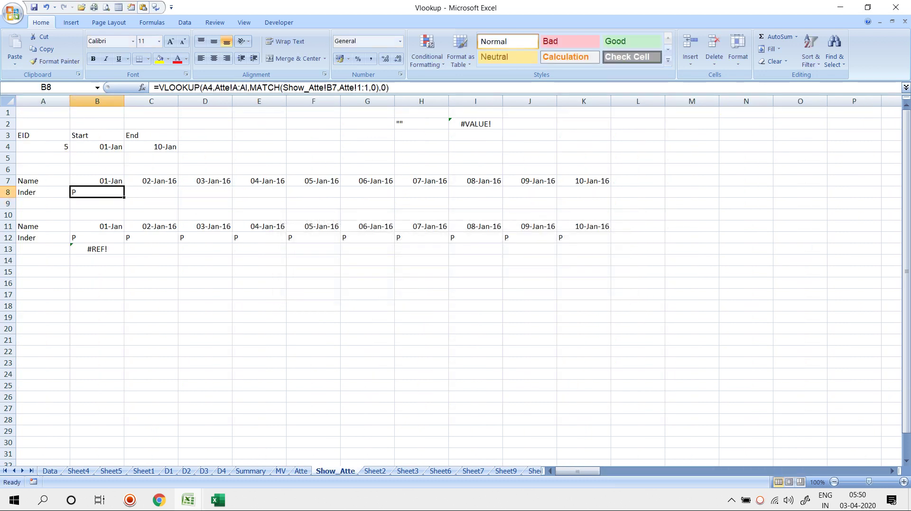
pyautogui.press('Up')
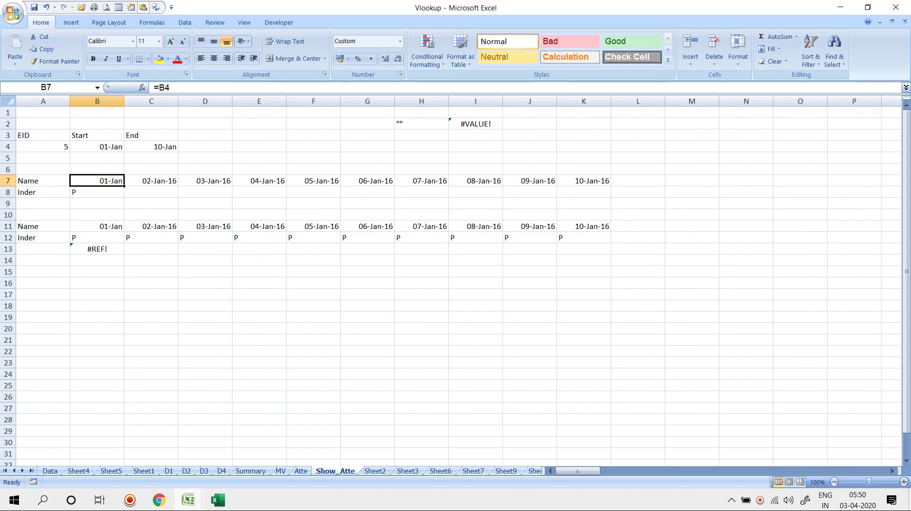
pyautogui.press('Down')
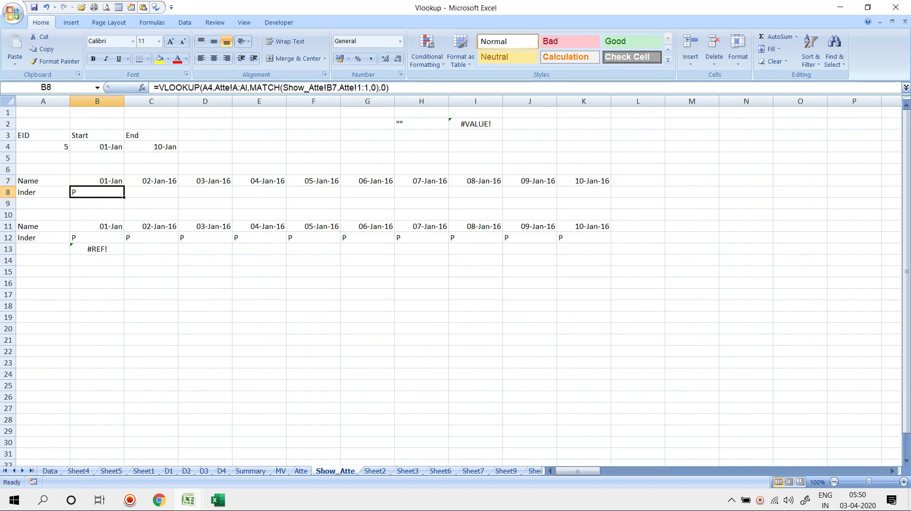
pyautogui.press('F2')
pyautogui.press('Escape')
# Step: Enter a MATCH formula in B6 that finds B7's position in row 1 of the Atte sheet, with match type 0
pyautogui.press('Up')
pyautogui.press('Up')
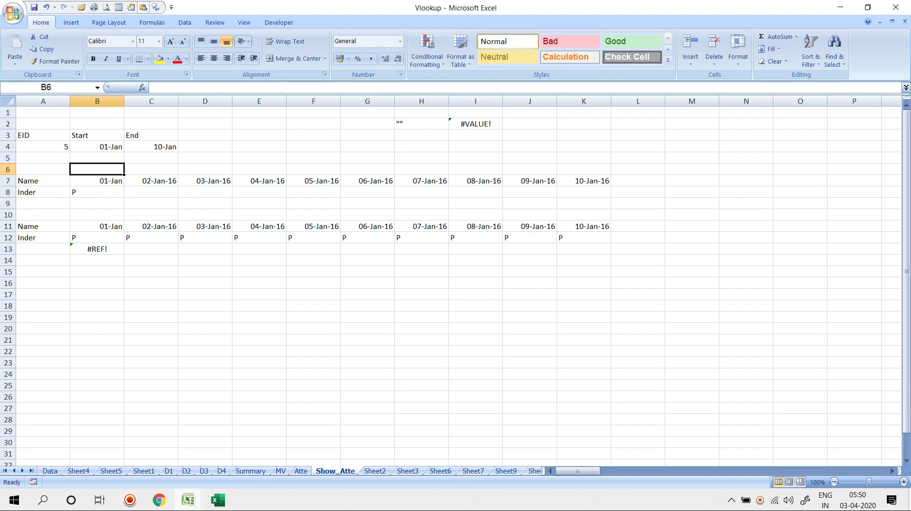
pyautogui.write('=mat')
pyautogui.press('Tab')
pyautogui.press('Down')
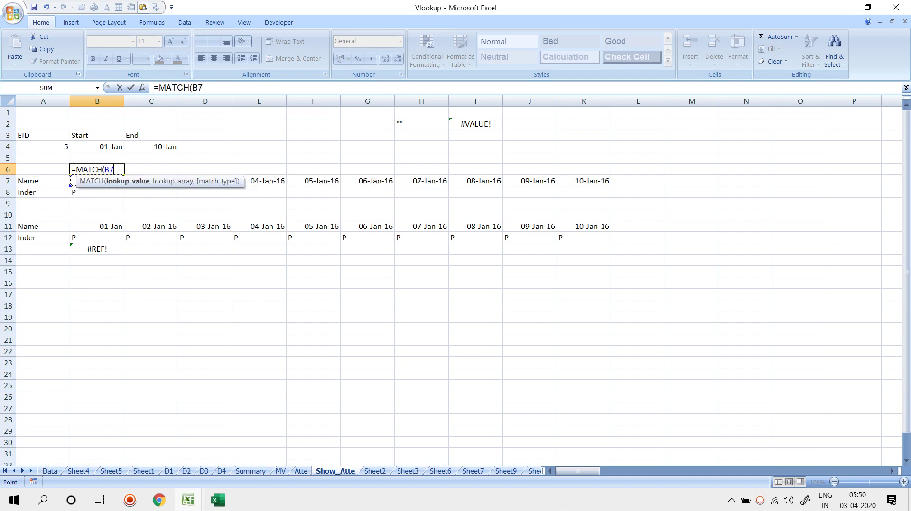
pyautogui.write(',')
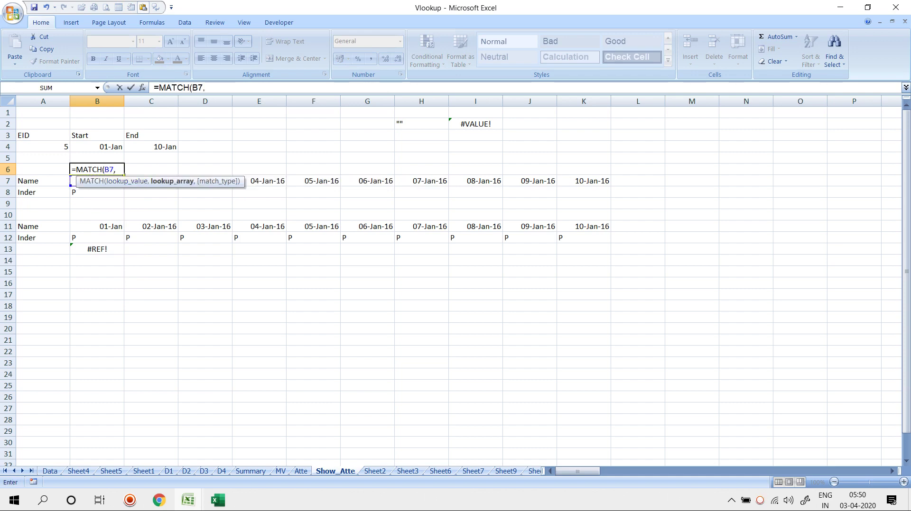
pyautogui.click(301, 471)
pyautogui.click(7, 112)
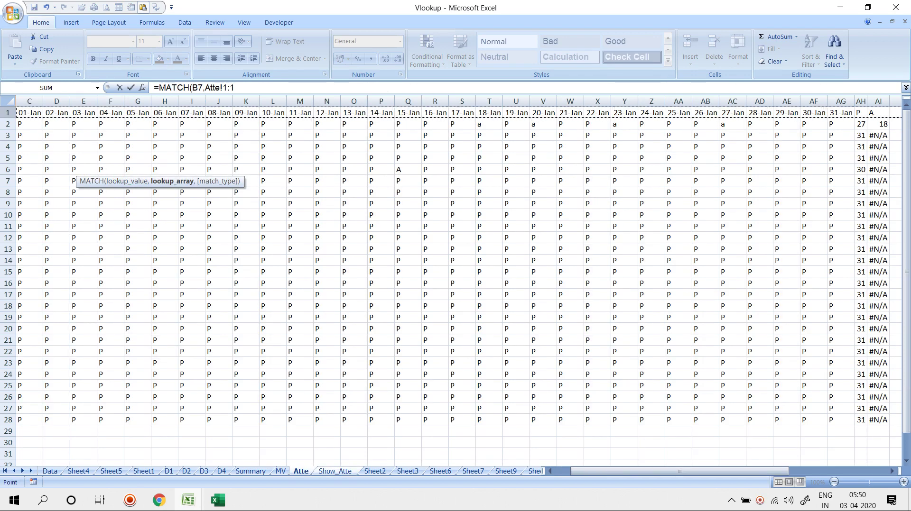
pyautogui.write(',0')
pyautogui.press('Return')
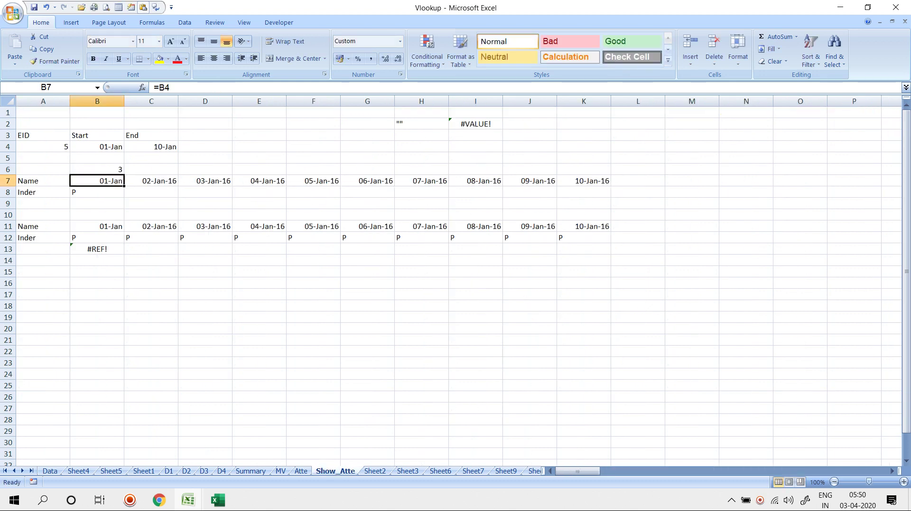
# Step: Set the start date in B4 to 9-1-2016
pyautogui.click(97, 147)
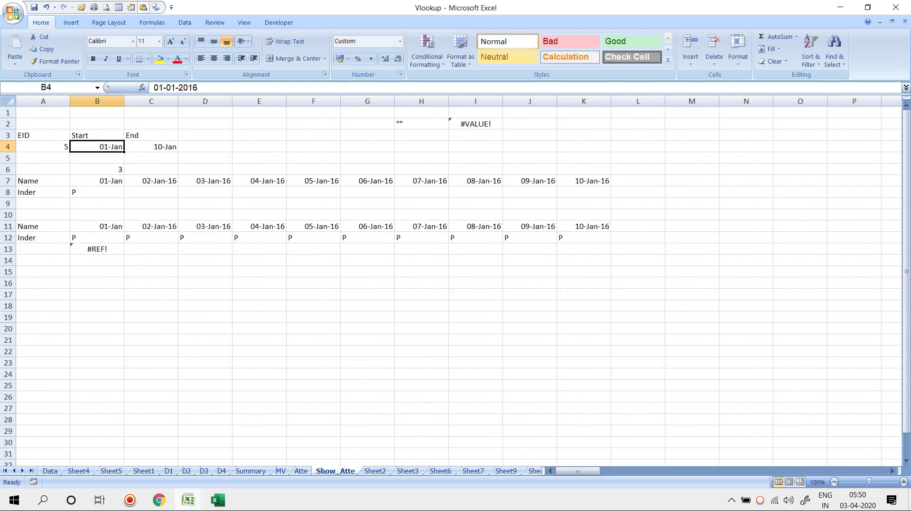
pyautogui.write('9-1-2016')
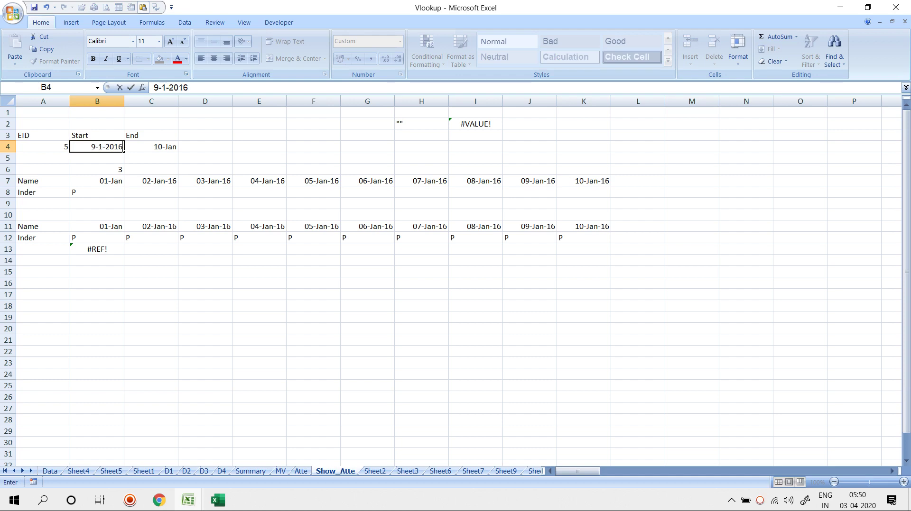
pyautogui.press('Return')
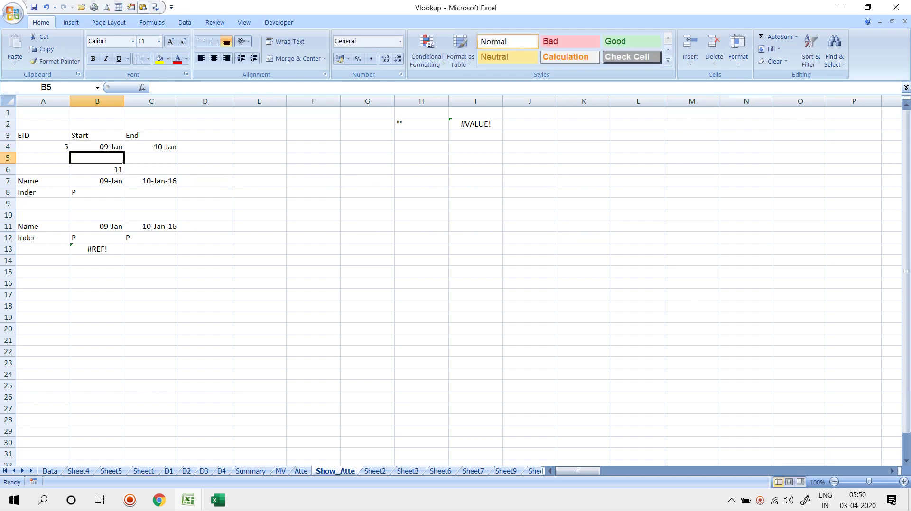
# Step: Lock the references in the B8 formula as $A$4, Atte!$A:$AI, Show_Atte!B$7 and Atte!$1:$1
pyautogui.click(98, 192)
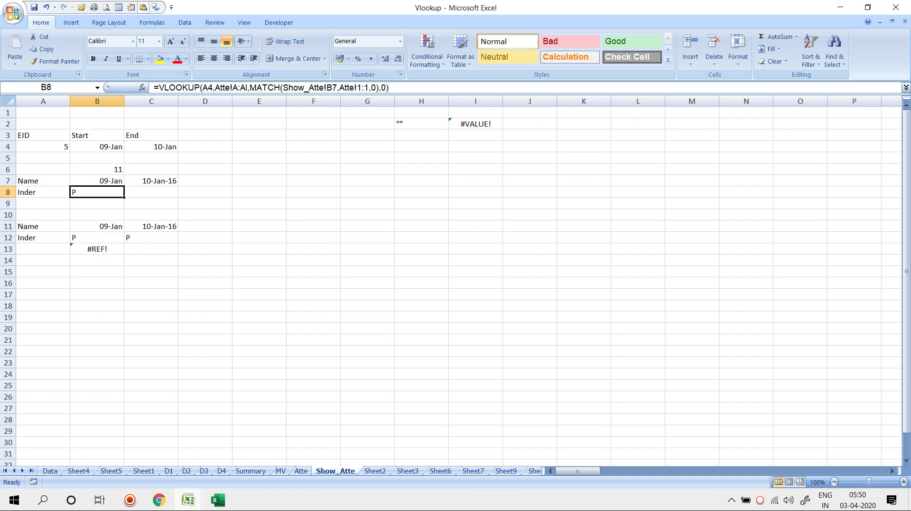
pyautogui.press('F2')
pyautogui.click(117, 192)
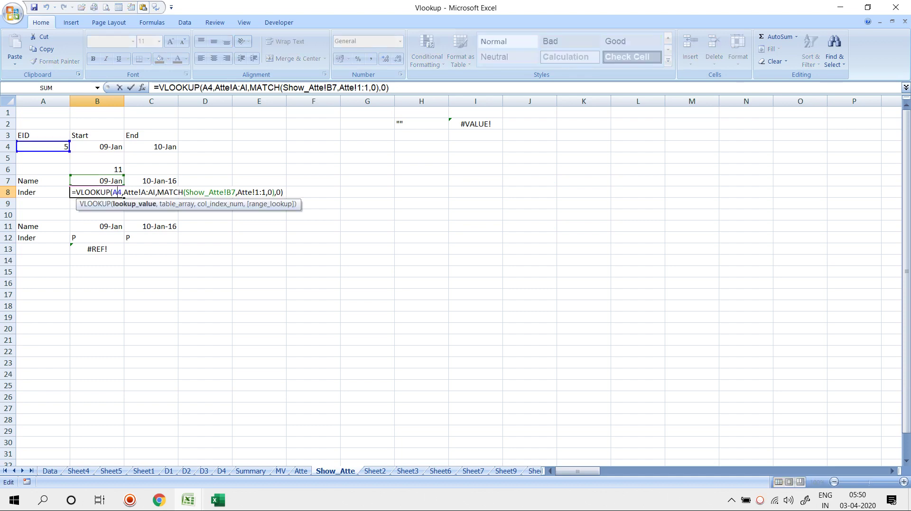
pyautogui.press('F4')
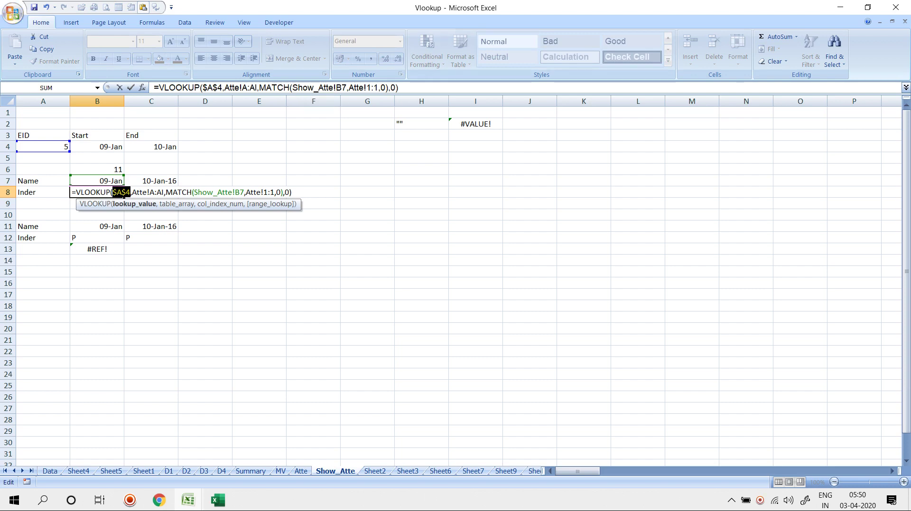
pyautogui.click(154, 192)
pyautogui.press('F4')
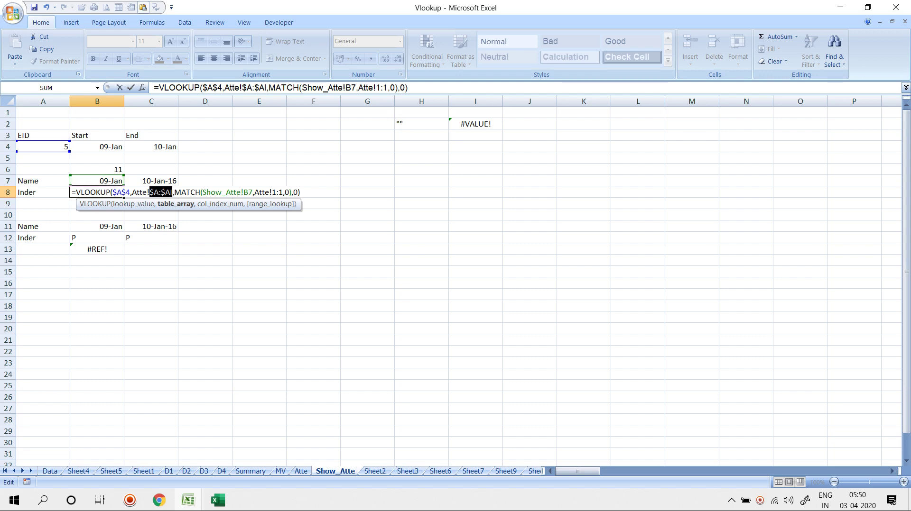
pyautogui.click(251, 192)
pyautogui.press('F4')
pyautogui.press('F4')
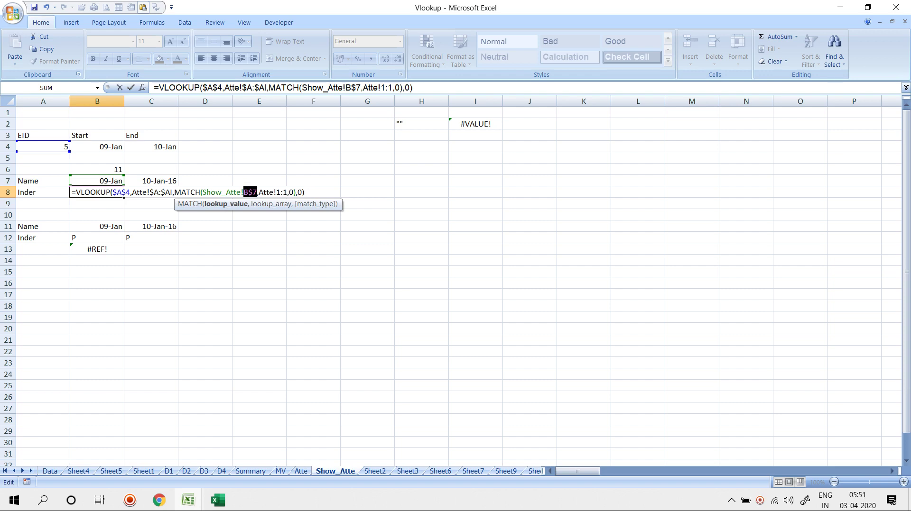
pyautogui.click(282, 193)
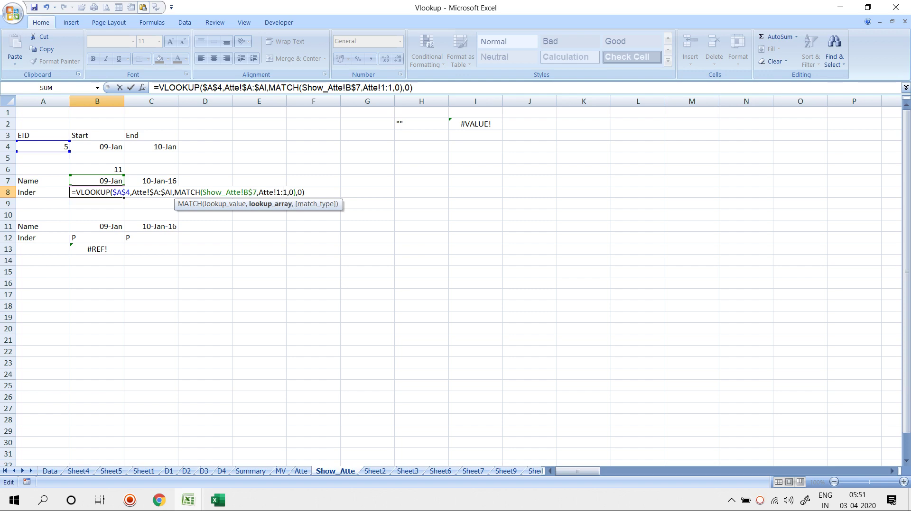
pyautogui.press('F4')
pyautogui.press('Return')
# Step: Fill the VLOOKUP formula from B8 across row 8 through column Q
pyautogui.press('Up')
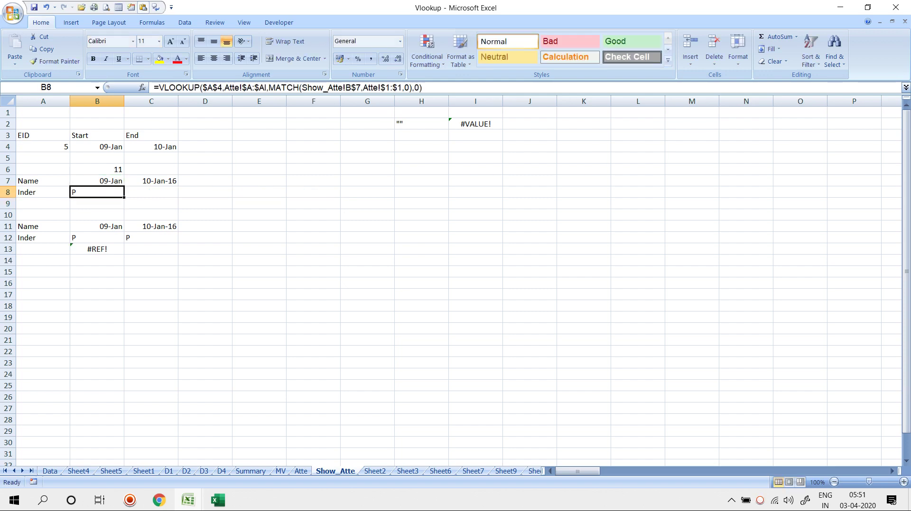
pyautogui.hotkey('shift', 'Right')
pyautogui.hotkey('shift', 'Right')
pyautogui.hotkey('shift', 'Right')
pyautogui.hotkey('shift', 'Right')
pyautogui.hotkey('shift', 'Right')
pyautogui.hotkey('shift', 'Right')
pyautogui.hotkey('shift', 'Right')
pyautogui.hotkey('shift', 'Right')
pyautogui.hotkey('shift', 'Right')
pyautogui.hotkey('shift', 'Right')
pyautogui.hotkey('shift', 'Right')
pyautogui.hotkey('shift', 'Right')
pyautogui.hotkey('shift', 'Right')
pyautogui.hotkey('shift', 'Right')
pyautogui.hotkey('shift', 'Right')
pyautogui.hotkey('ctrl', 'r')
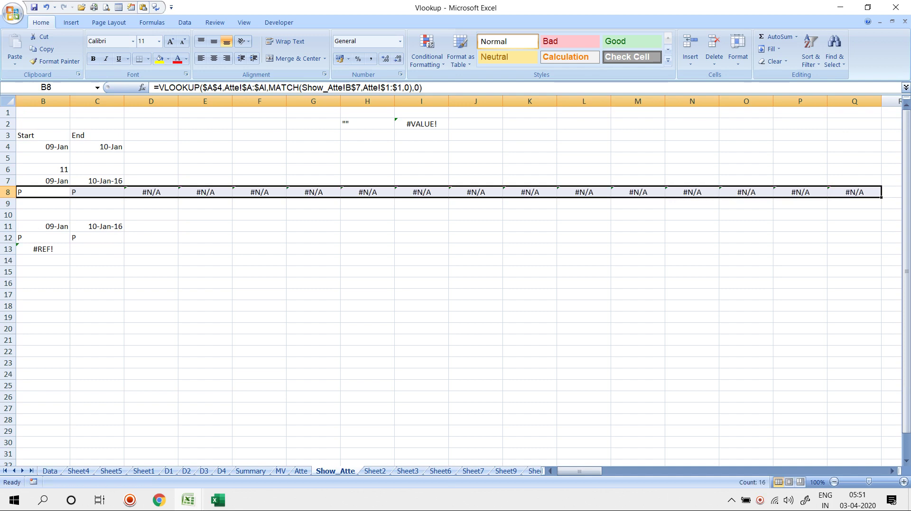
# Step: Wrap the B8 lookup formula in IFERROR with an empty-text fallback and fill it across row 8 through column Q
pyautogui.press('Left')
pyautogui.press('Right')
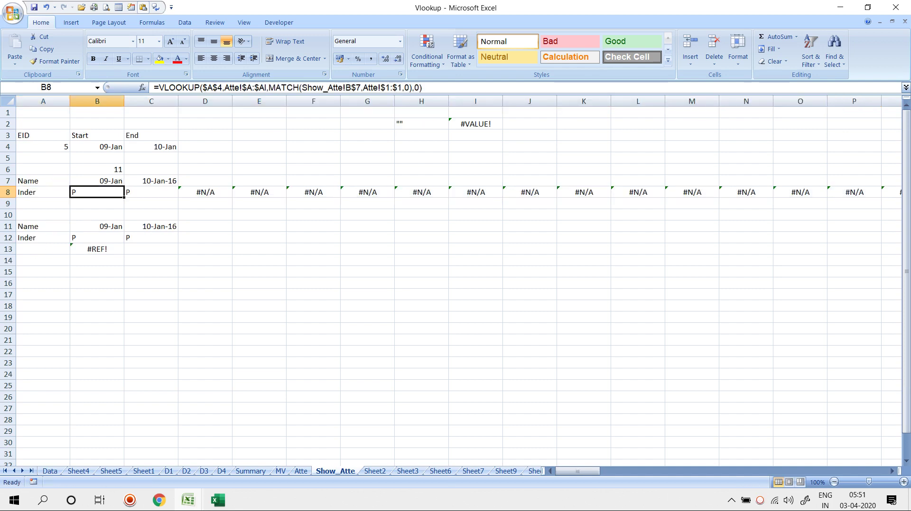
pyautogui.press('F2')
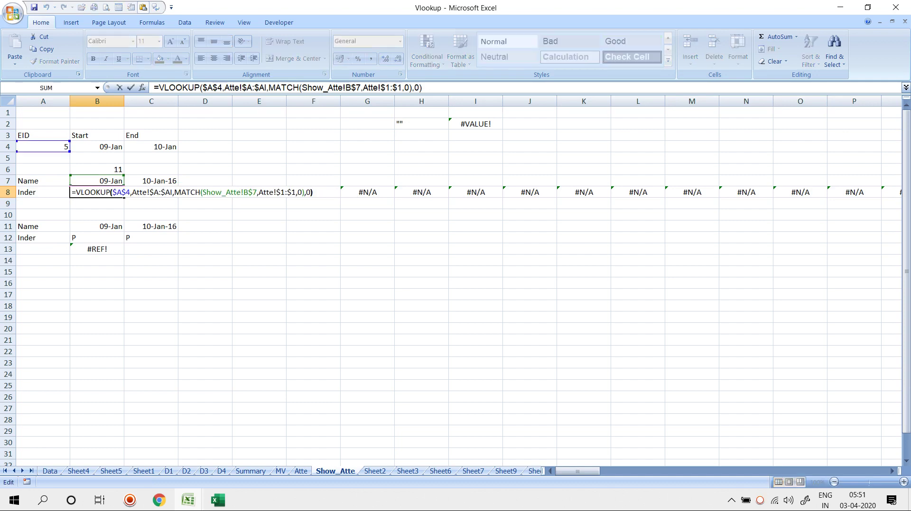
pyautogui.press('Left')
pyautogui.press('Left')
pyautogui.press('Left')
pyautogui.press('Left')
pyautogui.press('Left')
pyautogui.press('Left')
pyautogui.press('Left')
pyautogui.press('Left')
pyautogui.press('Left')
pyautogui.press('Left')
pyautogui.press('Left')
pyautogui.press('Left')
pyautogui.press('Left')
pyautogui.press('Left')
pyautogui.press('Left')
pyautogui.press('Left')
pyautogui.press('Left')
pyautogui.press('Left')
pyautogui.press('Left')
pyautogui.press('Left')
pyautogui.press('Left')
pyautogui.press('Left')
pyautogui.press('Left')
pyautogui.press('Left')
pyautogui.press('Left')
pyautogui.press('Left')
pyautogui.press('Left')
pyautogui.press('Left')
pyautogui.press('Left')
pyautogui.press('Left')
pyautogui.press('Left')
pyautogui.press('Left')
pyautogui.press('Left')
pyautogui.press('Left')
pyautogui.press('Left')
pyautogui.press('Left')
pyautogui.press('Left')
pyautogui.press('Left')
pyautogui.press('Left')
pyautogui.press('Left')
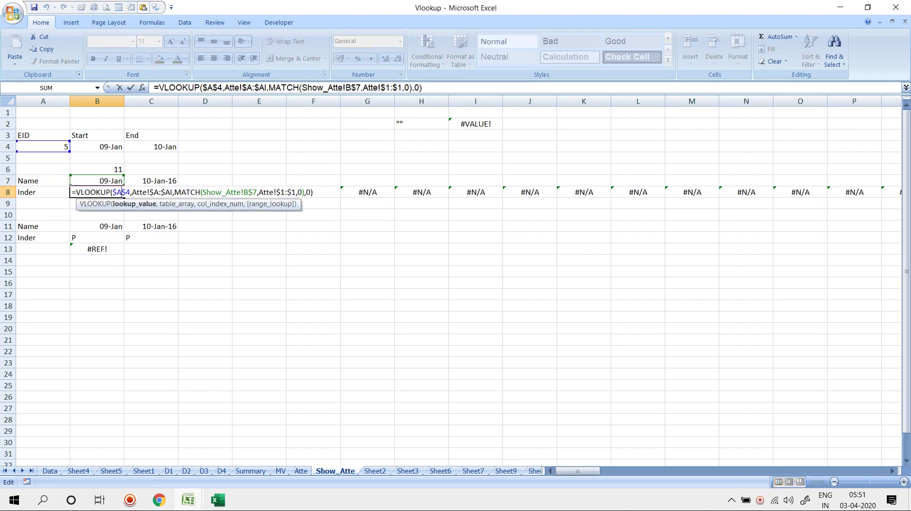
pyautogui.write('IFERROR(')
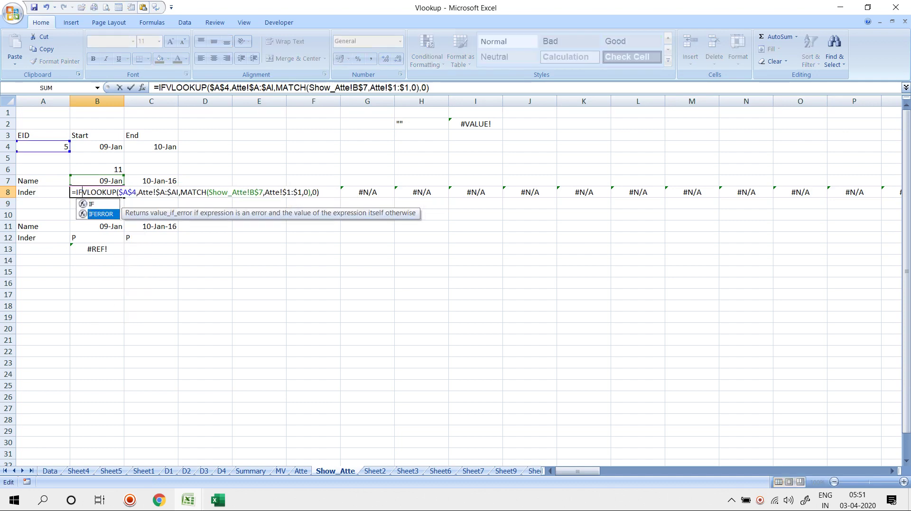
pyautogui.write(',""')
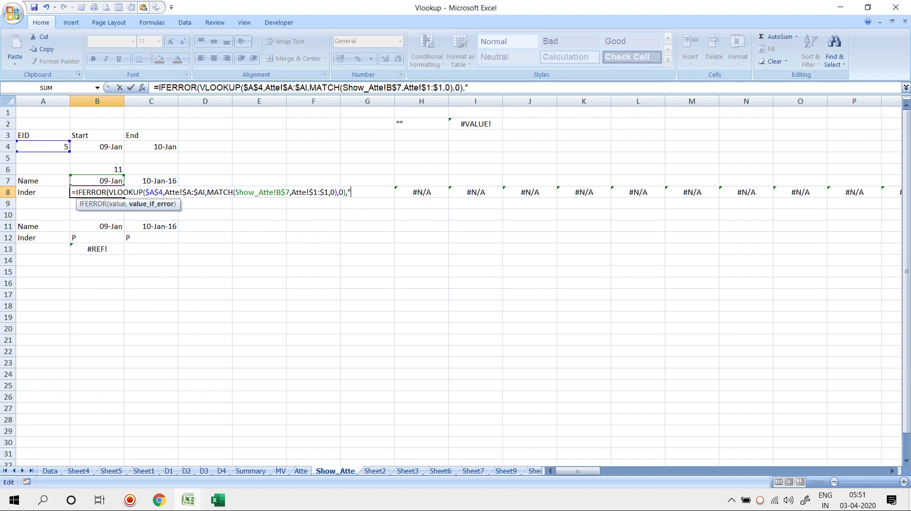
pyautogui.press('Return')
pyautogui.press('Return')
pyautogui.press('Up')
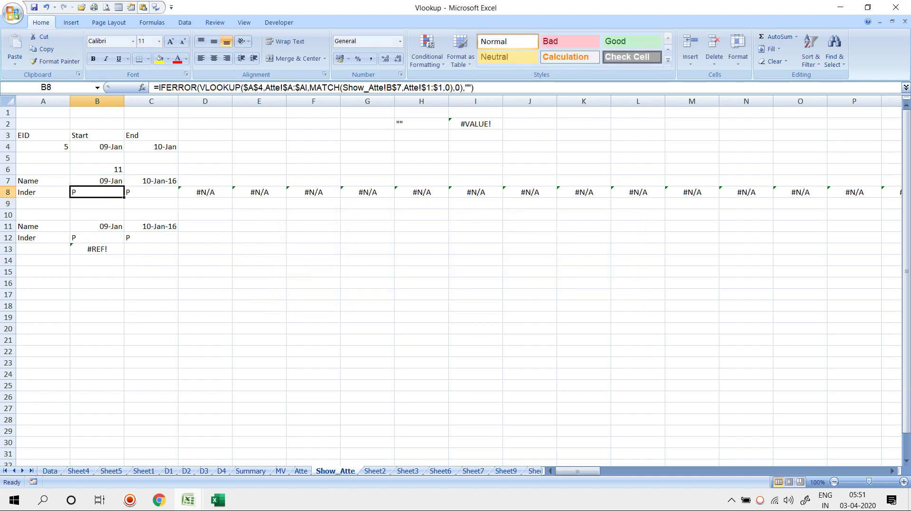
pyautogui.hotkey('ctrl', 'shift', 'Right')
pyautogui.hotkey('ctrl', 'r')
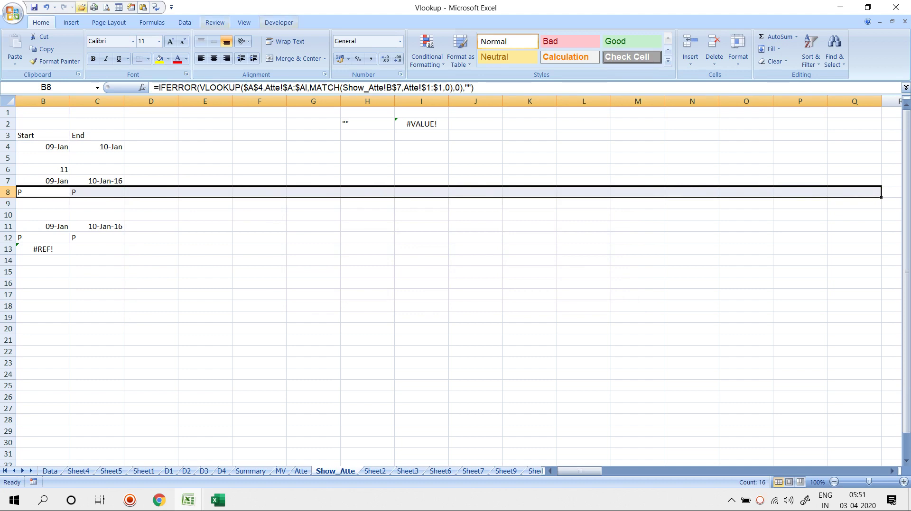
# Step: Set the start date in B4 to 1-1-2016
pyautogui.click(43, 147)
pyautogui.write('1')
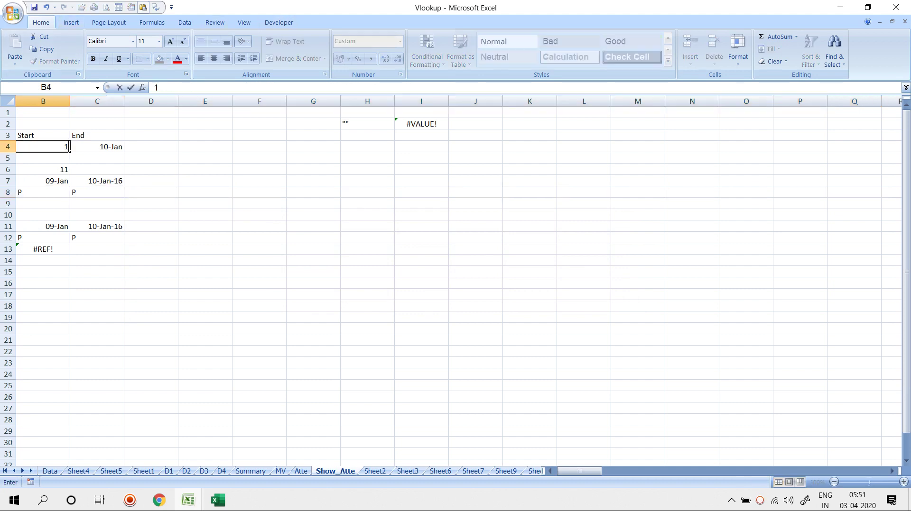
pyautogui.write('-1-2016')
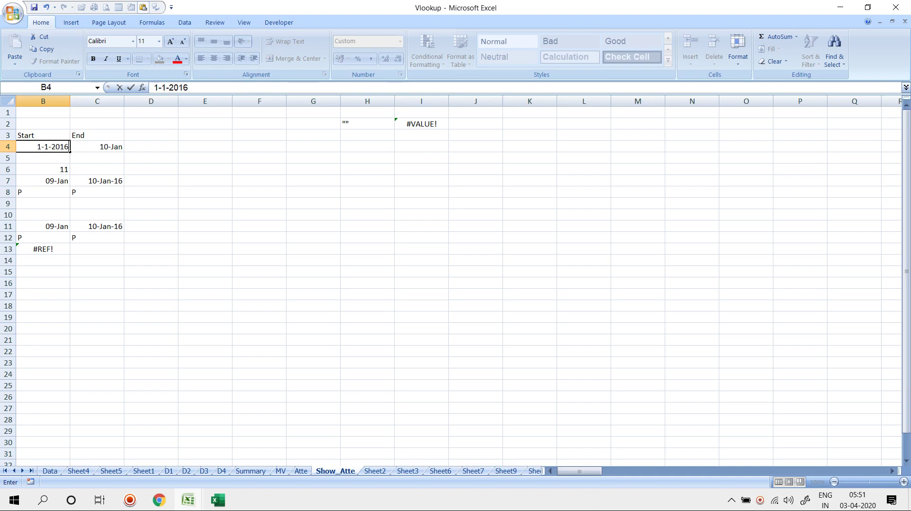
pyautogui.press('Return')
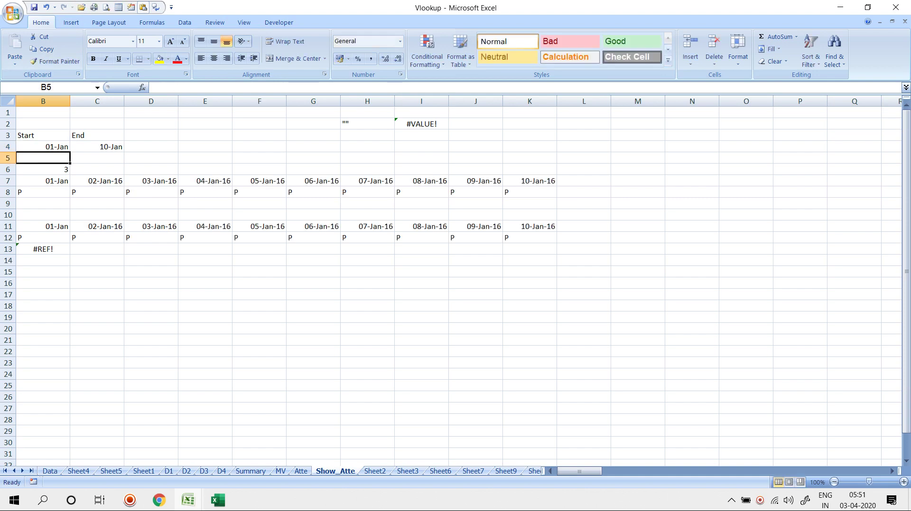
# Step: Set the end date in C4 to 15-1-2016
pyautogui.press('Up')
pyautogui.press('Right')
pyautogui.write('1')
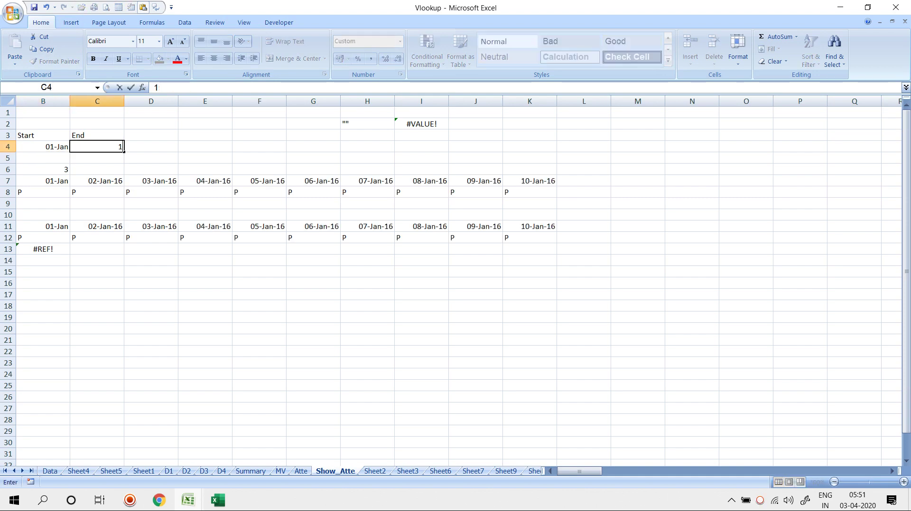
pyautogui.write('5-1-2016')
pyautogui.press('Return')
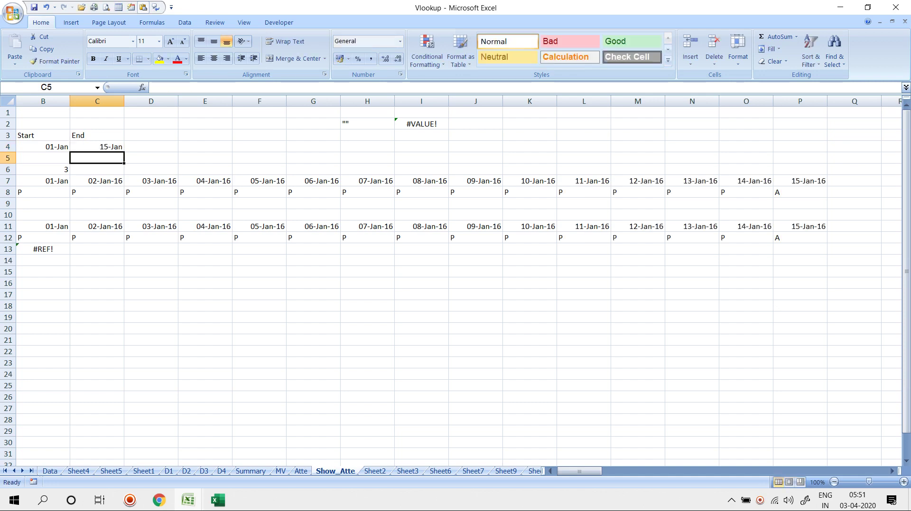
# Step: Examine the header dates and formulas along row 7 from B7 to the first blank header cell in Q7
pyautogui.click(43, 203)
pyautogui.press('Left')
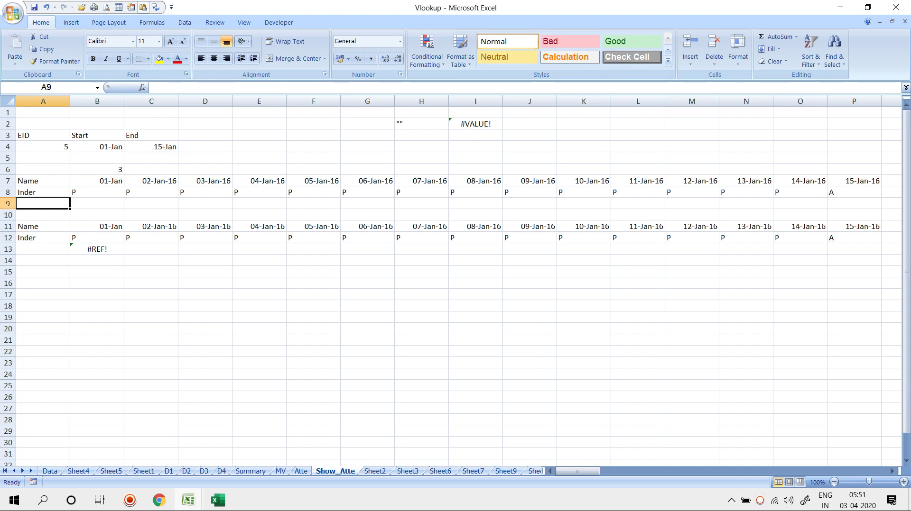
pyautogui.press('Up')
pyautogui.press('Up')
pyautogui.press('Right')
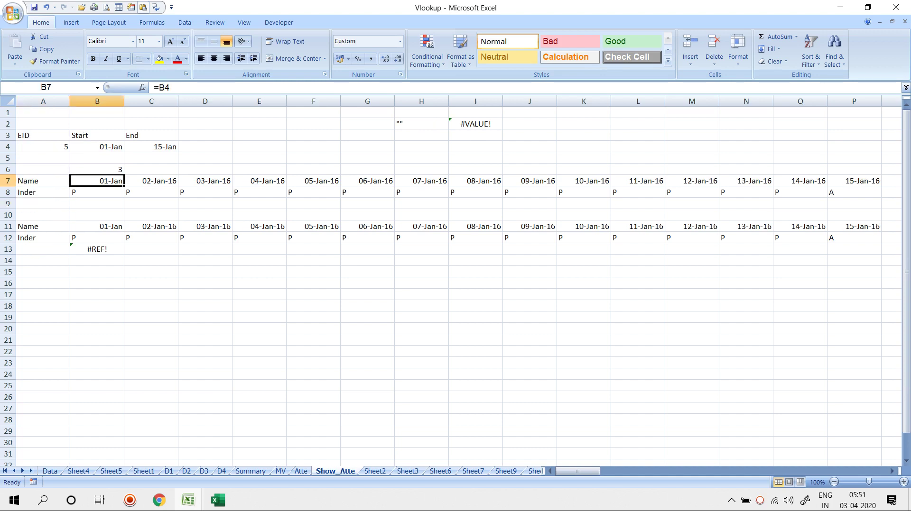
pyautogui.press('Right')
pyautogui.press('Right')
pyautogui.press('Right')
pyautogui.press('Right')
pyautogui.press('Right')
pyautogui.press('Right')
pyautogui.press('Right')
pyautogui.press('Right')
pyautogui.press('Right')
pyautogui.press('Right')
pyautogui.press('Right')
pyautogui.press('Right')
pyautogui.press('Right')
pyautogui.press('Right')
pyautogui.press('Right')
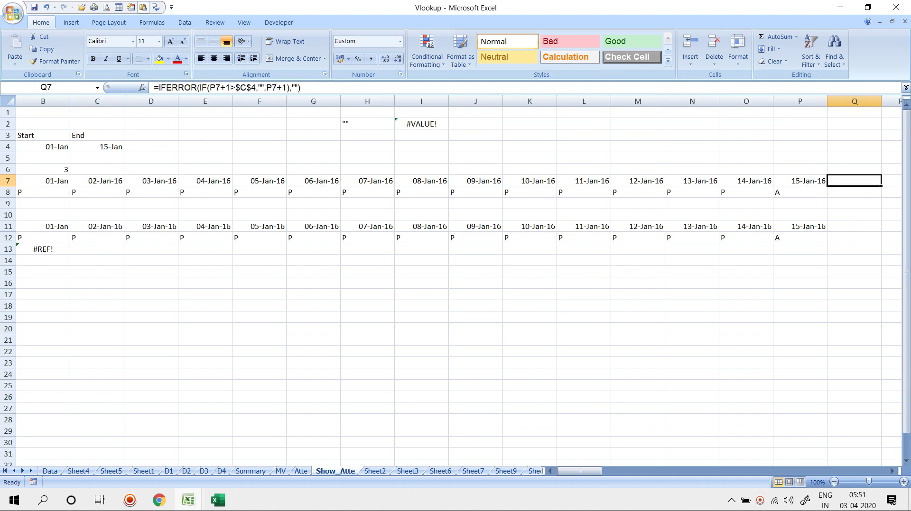
pyautogui.hotkey('ctrl', 'Left')
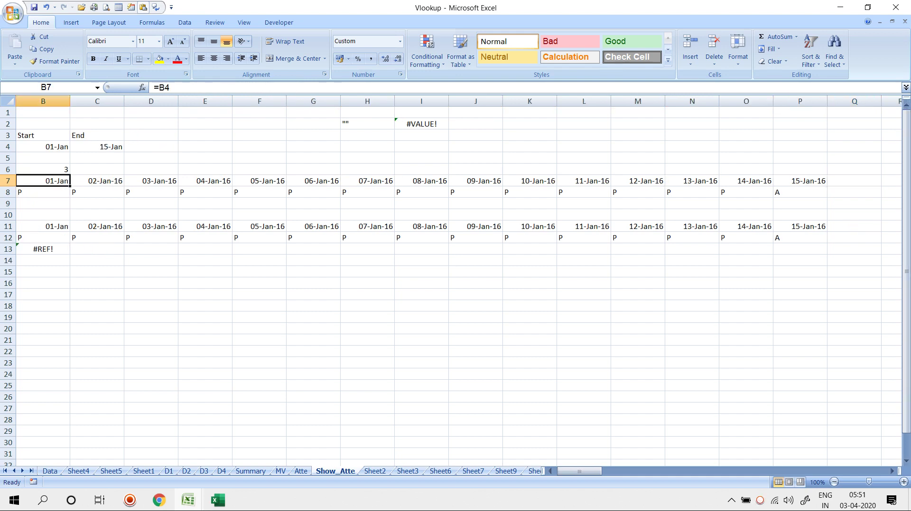
# Step: Change the C7 header formula so its IF returns "Total" when B7+1 is past the end date in $C$4
pyautogui.press('Right')
pyautogui.press('F2')
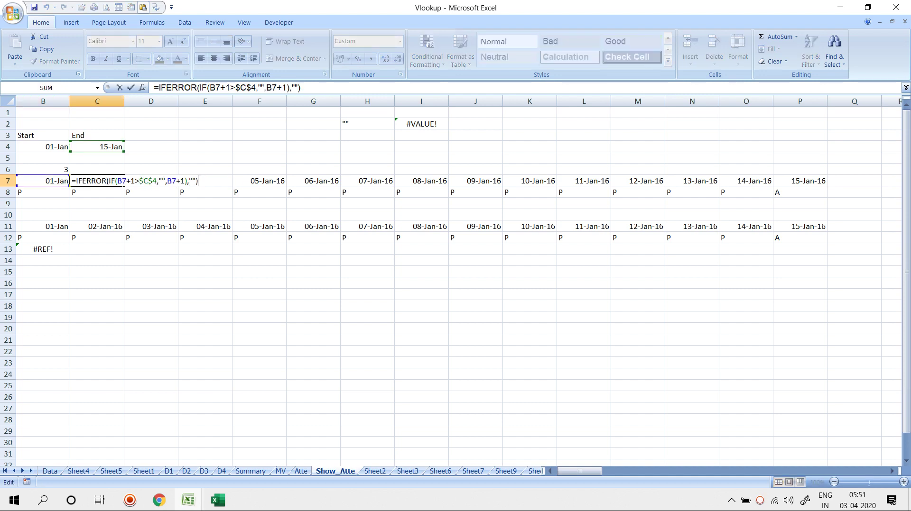
pyautogui.click(162, 181)
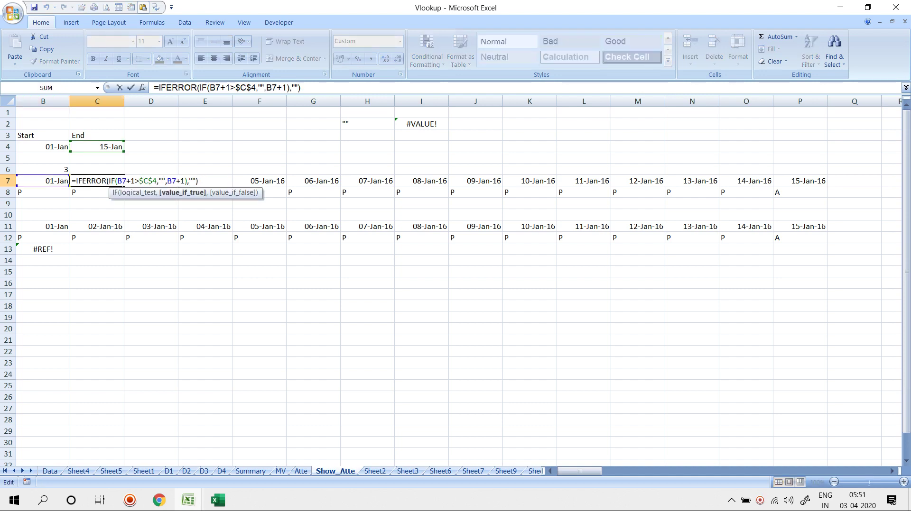
pyautogui.write('o')
pyautogui.press('BackSpace')
pyautogui.write('Total')
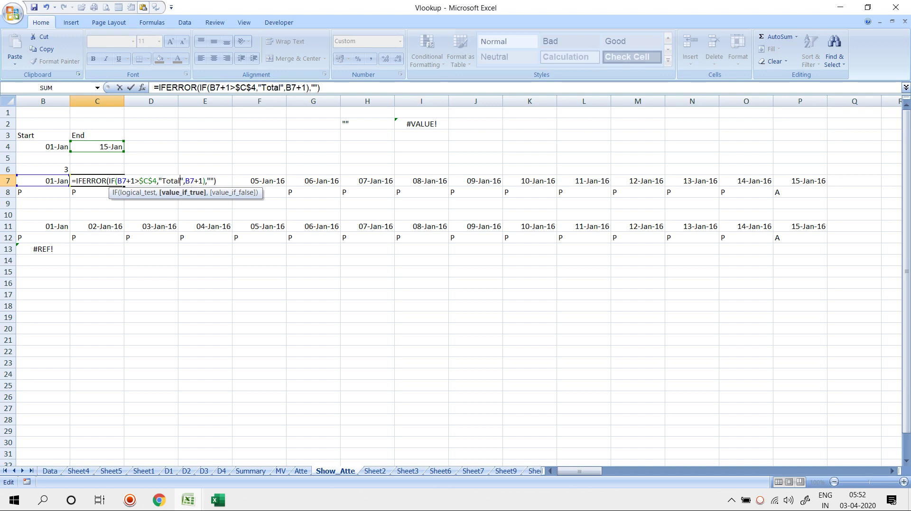
pyautogui.press('Return')
# Step: Fill the revised header formula from C7 across row 7 through column AW
pyautogui.press('Up')
pyautogui.hotkey('ctrl', 'shift', 'Right')
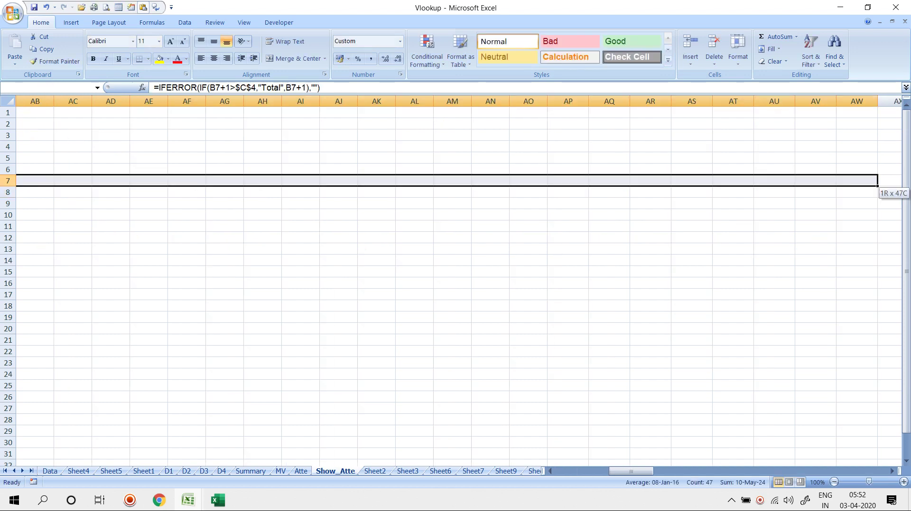
pyautogui.press('Left')
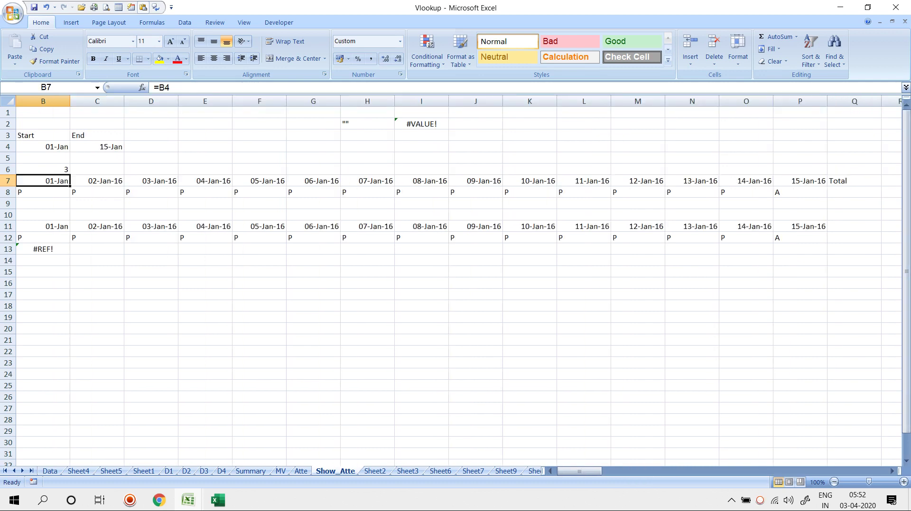
# Step: Insert an IF before the IFERROR lookup in B8 that tests whether B7 equals "Total"
pyautogui.click(98, 192)
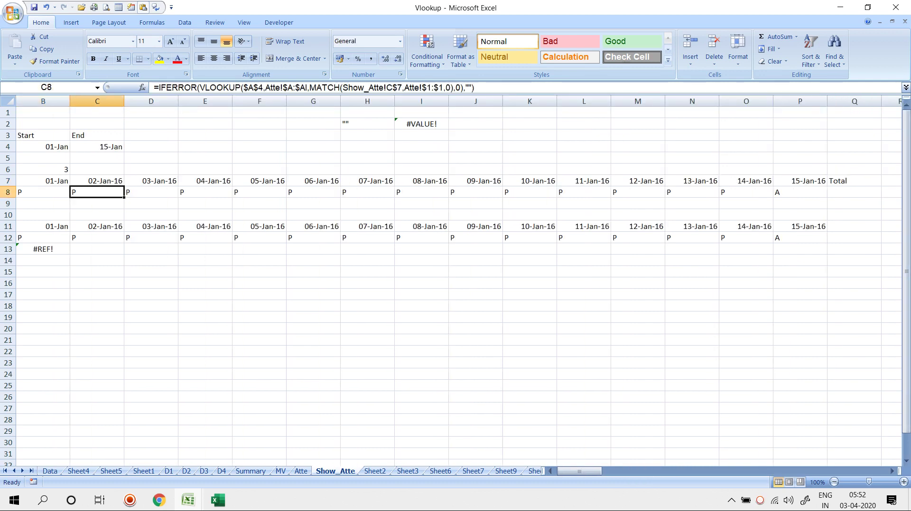
pyautogui.press('Left')
pyautogui.press('Left')
pyautogui.press('Right')
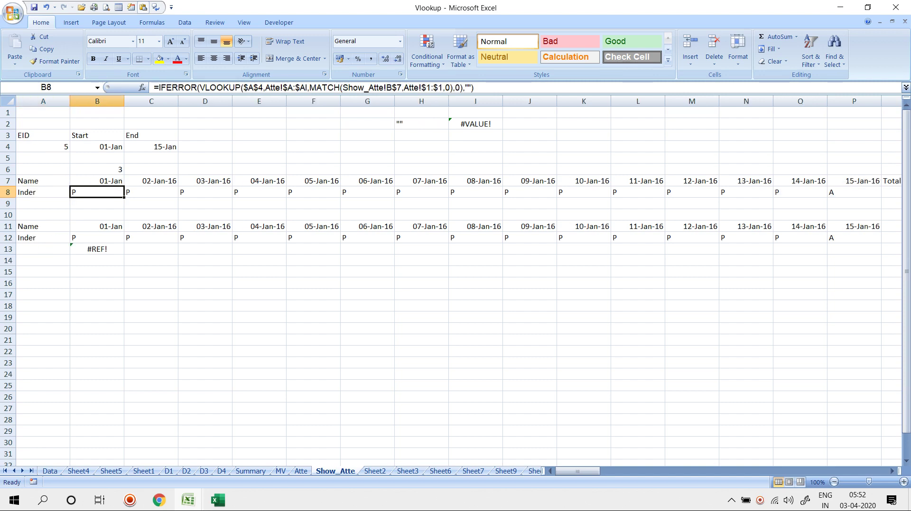
pyautogui.press('F2')
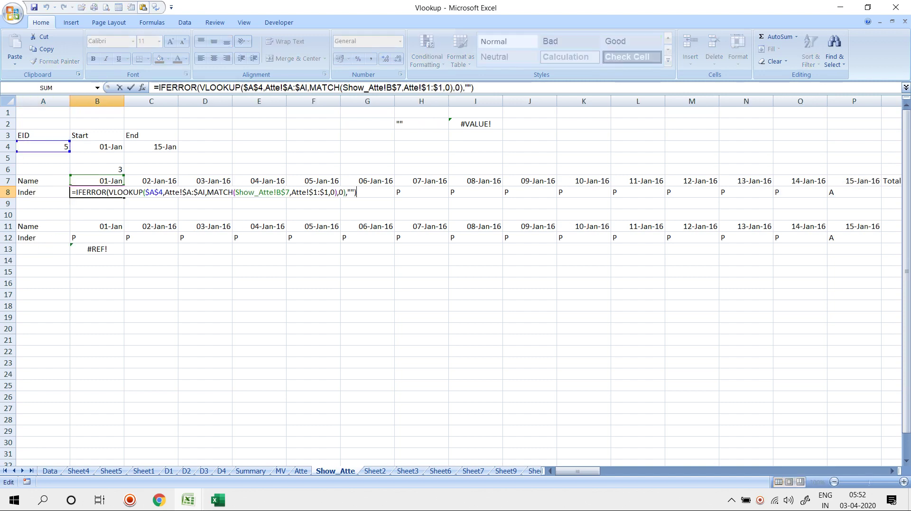
pyautogui.press('Home')
pyautogui.press('Right')
pyautogui.write('=c')
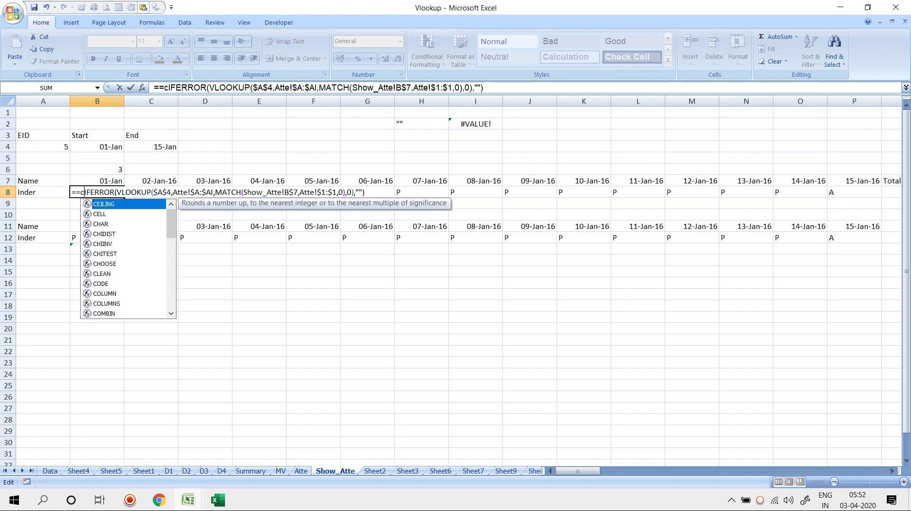
pyautogui.press('BackSpace')
pyautogui.write('ccoun')
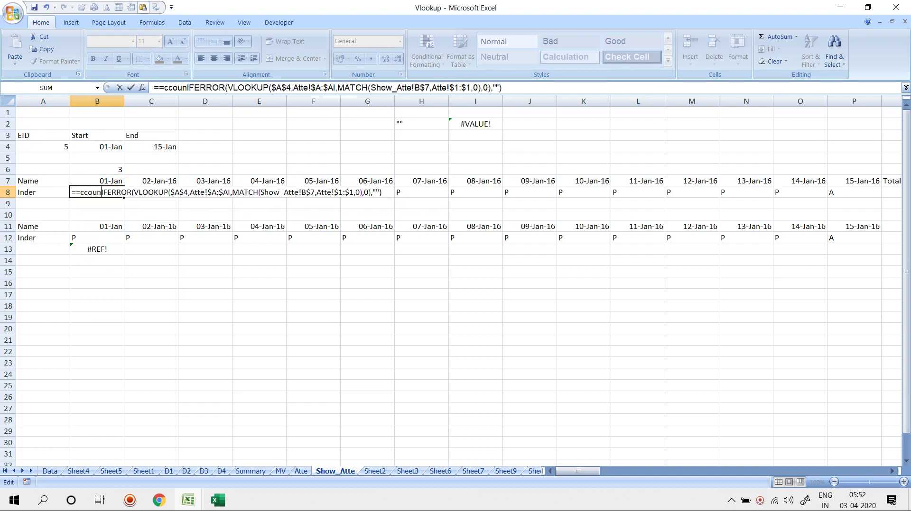
pyautogui.press('BackSpace')
pyautogui.press('BackSpace')
pyautogui.press('BackSpace')
pyautogui.press('BackSpace')
pyautogui.press('BackSpace')
pyautogui.write('IF(')
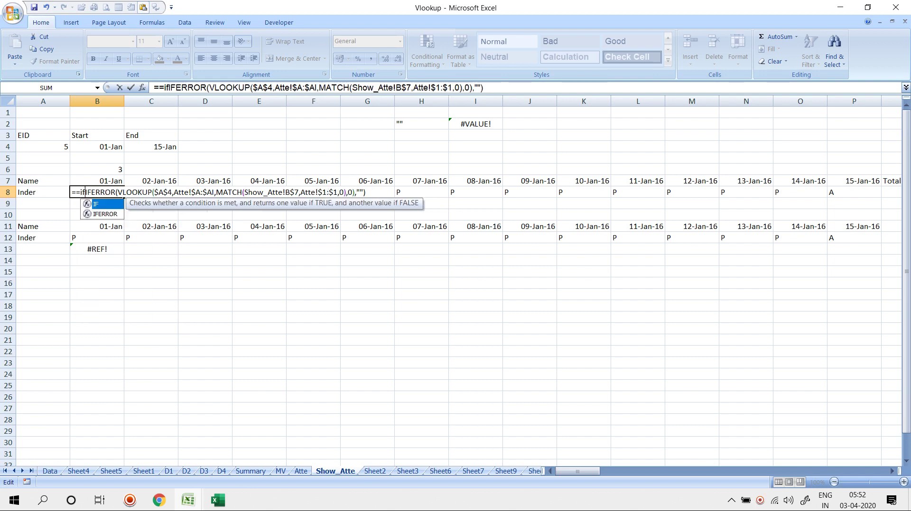
pyautogui.write('B7="t')
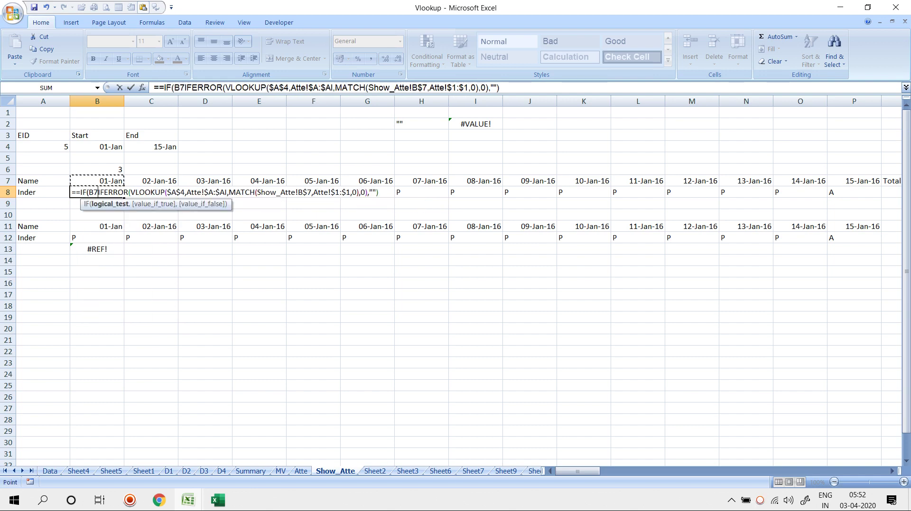
pyautogui.write('otal')
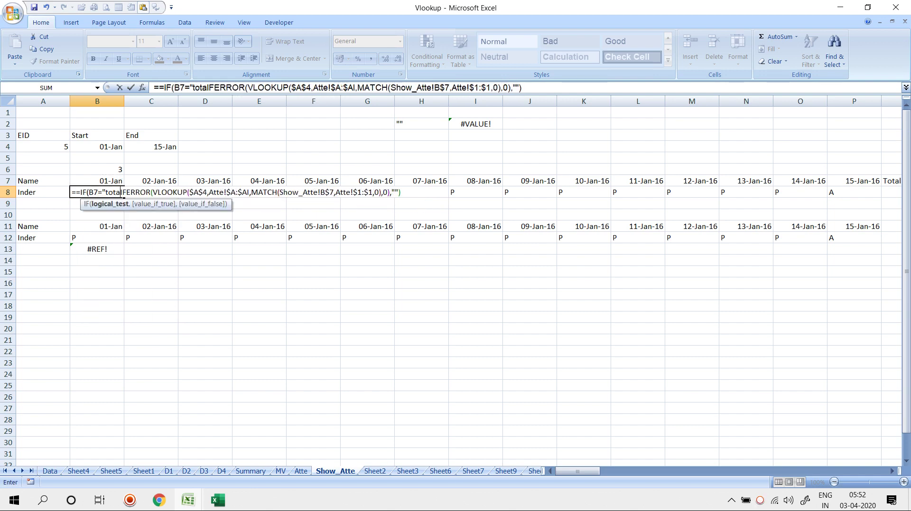
pyautogui.press('BackSpace')
pyautogui.press('BackSpace')
pyautogui.press('BackSpace')
pyautogui.press('BackSpace')
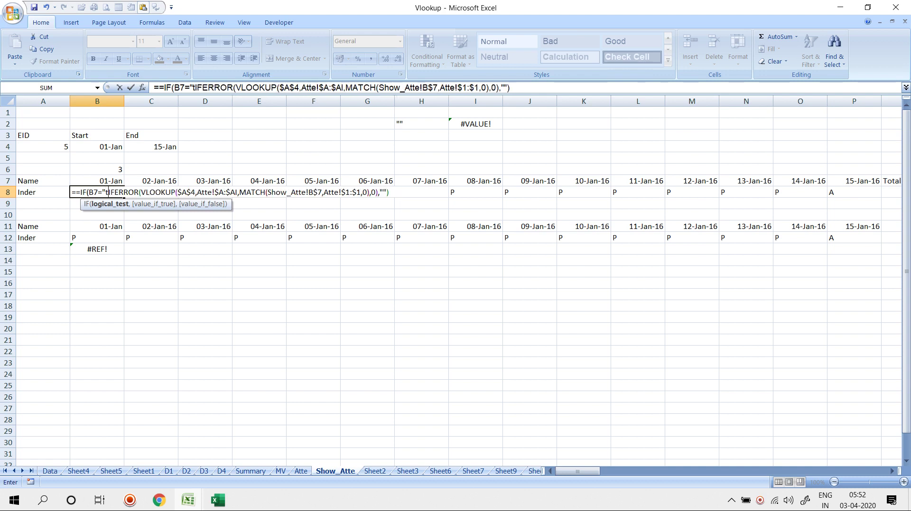
pyautogui.press('BackSpace')
pyautogui.write('Total')
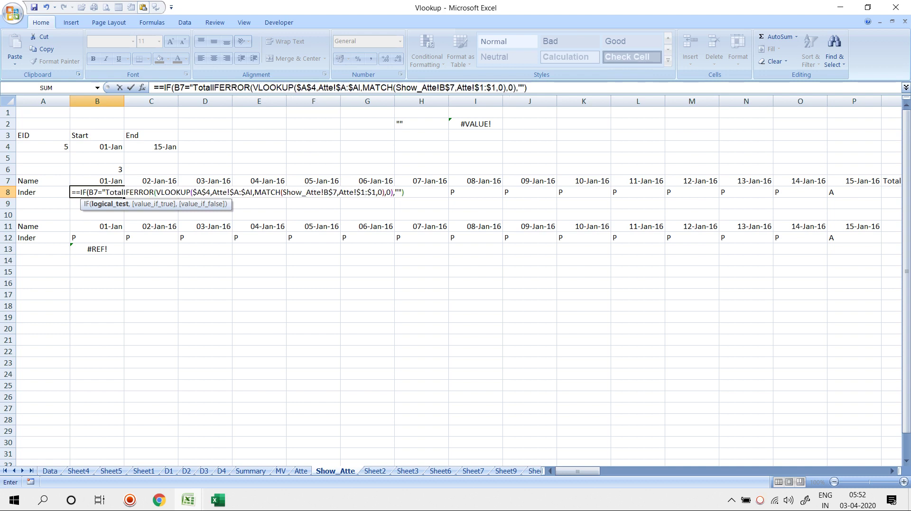
pyautogui.write('",')
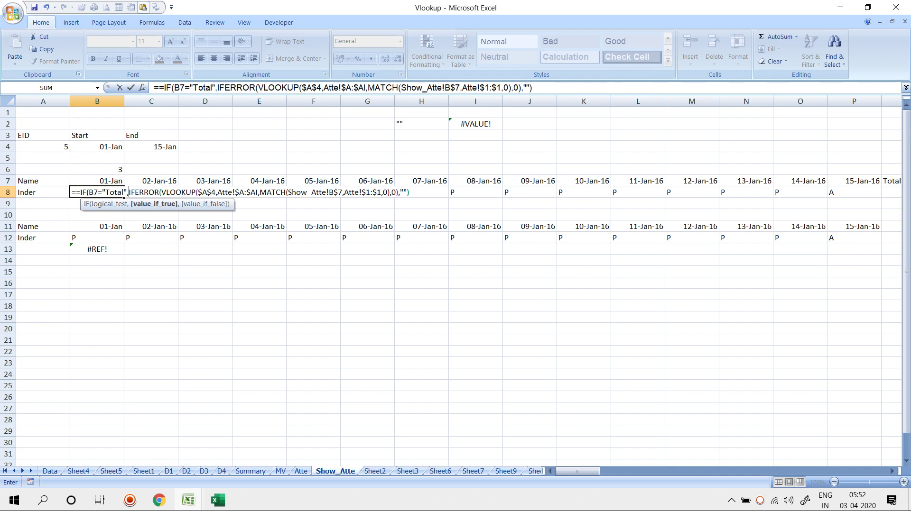
# Step: Add COUNTIF(A8:A8,"P") as the value-if-true of B8's IF, keep the IFERROR lookup as value-if-false, and accept the proposed formula correction
pyautogui.write('countif')
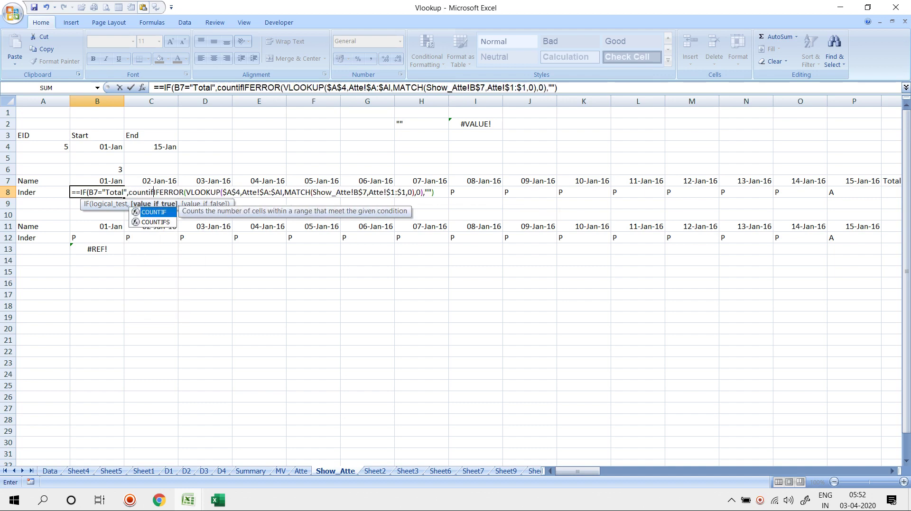
pyautogui.write('(')
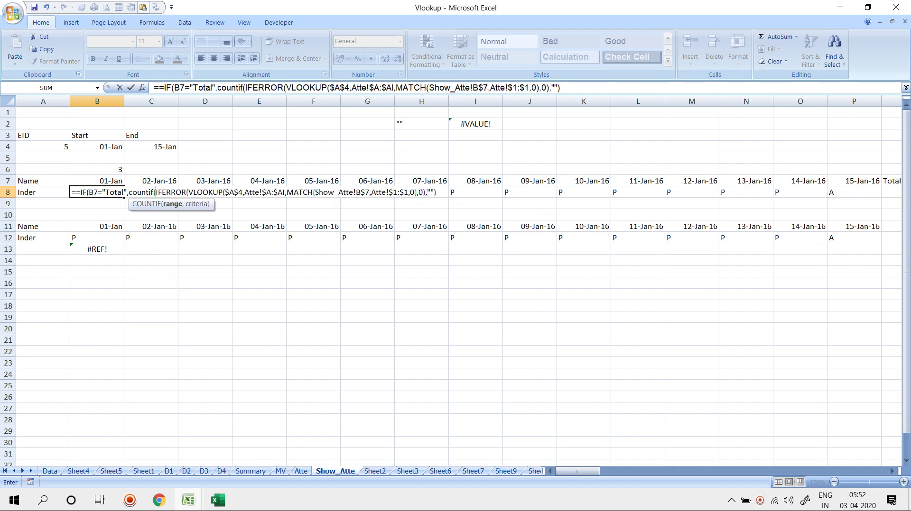
pyautogui.press('Left')
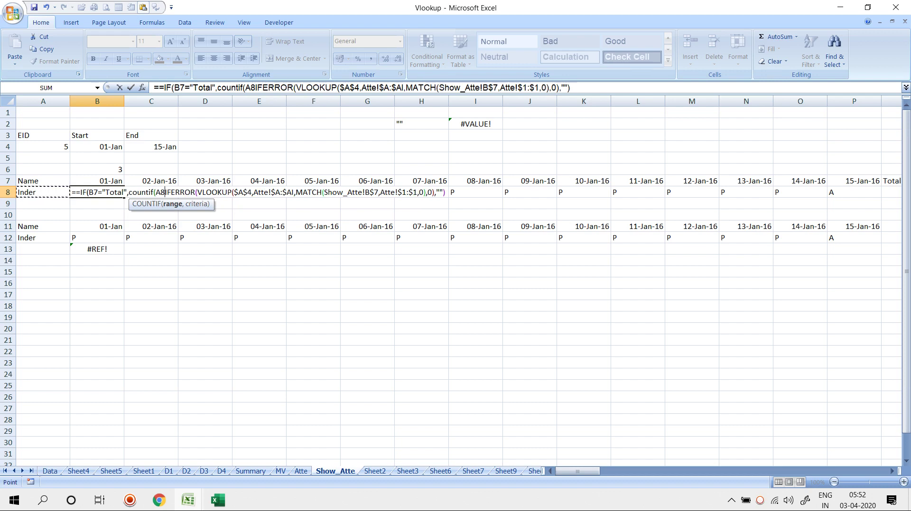
pyautogui.press('F8')
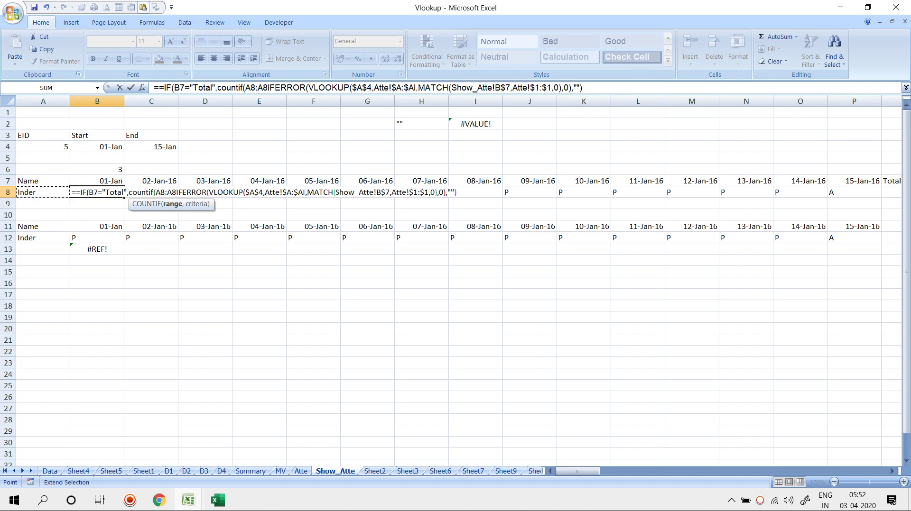
pyautogui.write(',"p"')
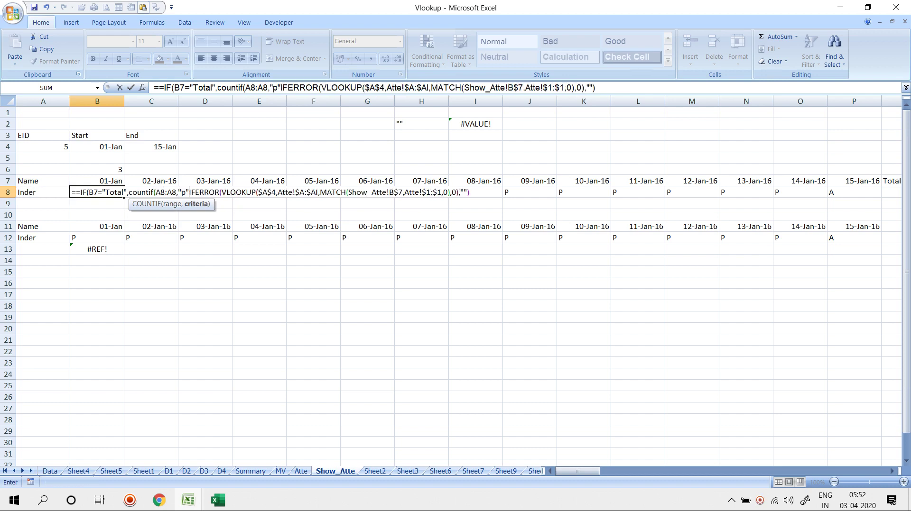
pyautogui.press('BackSpace')
pyautogui.press('BackSpace')
pyautogui.write('P"')
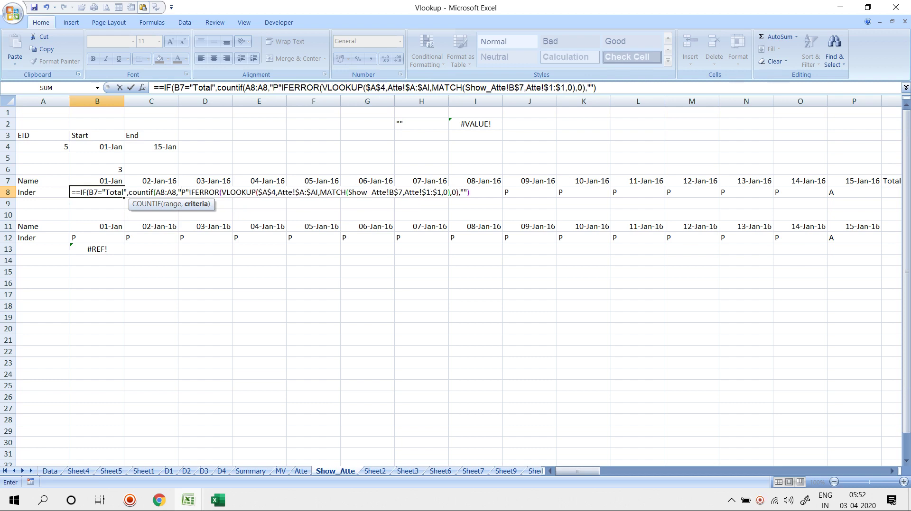
pyautogui.write('),')
pyautogui.press('Return')
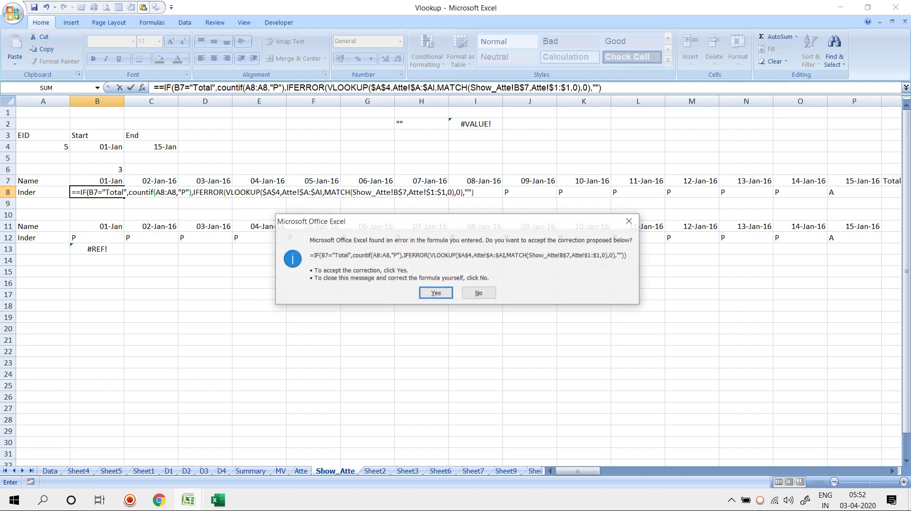
pyautogui.press('Return')
pyautogui.press('Up')
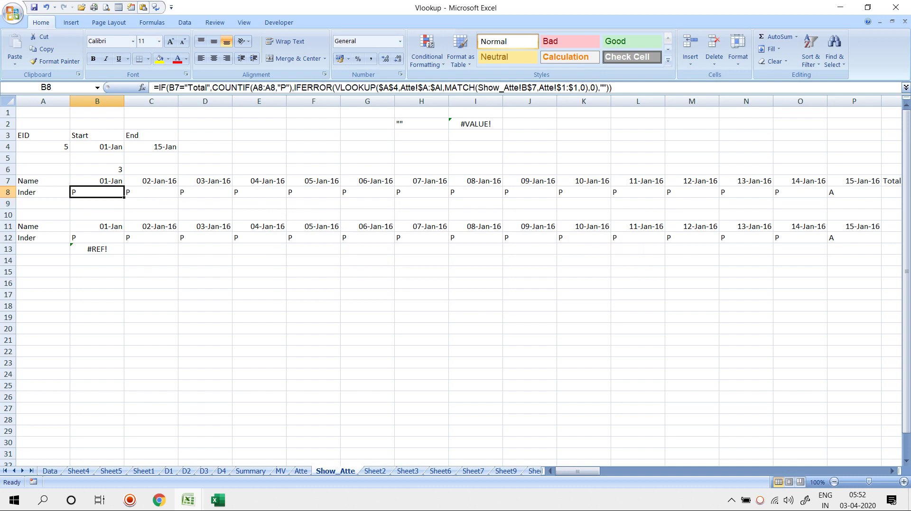
# Step: Make the start of the COUNTIF range in B8 absolute so it reads $A$8:A8
pyautogui.press('F2')
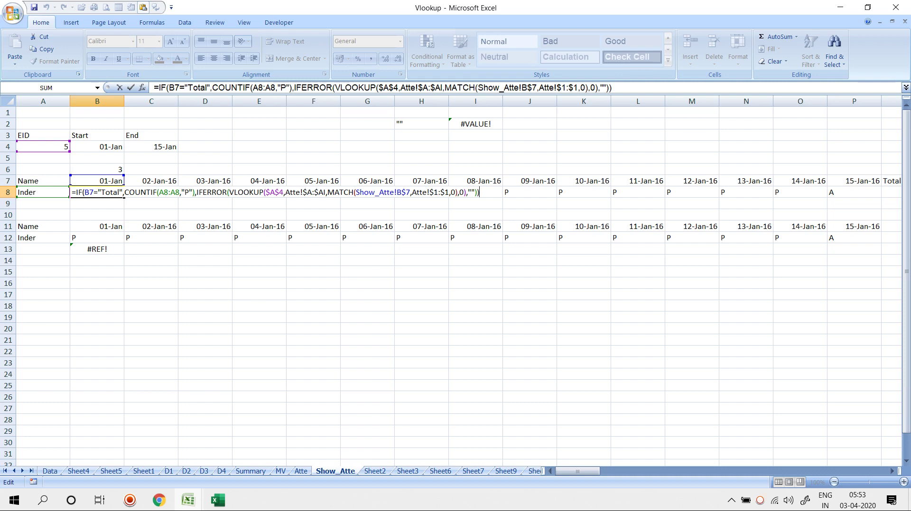
pyautogui.click(169, 192)
pyautogui.press('F4')
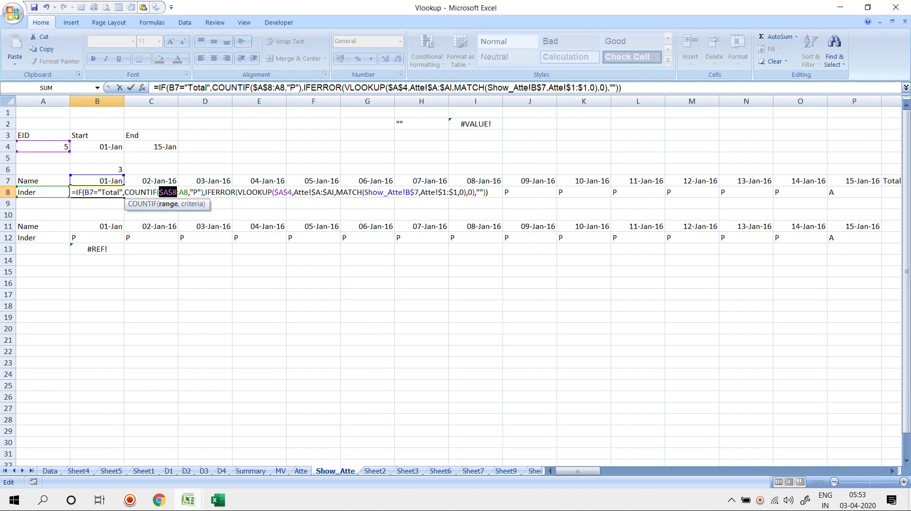
pyautogui.press('Return')
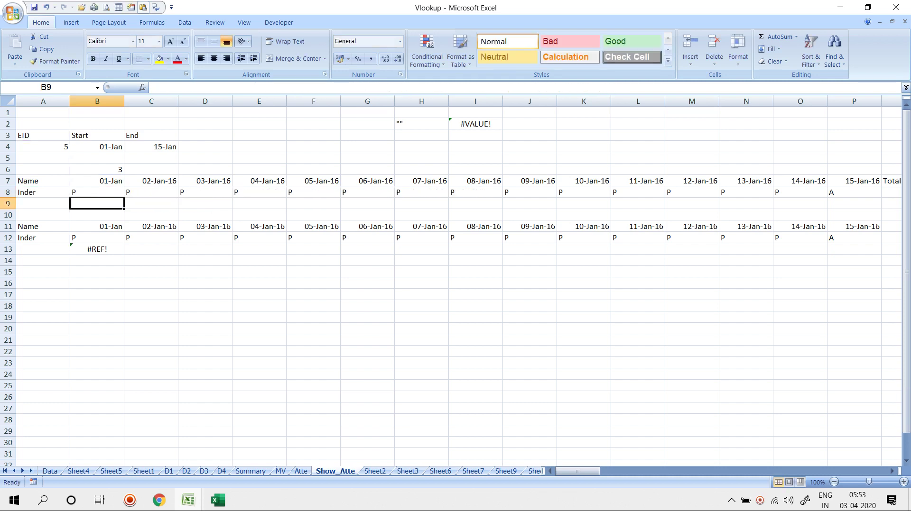
# Step: Fill the revised B8 formula across row 8 through Q8, under the Total header
pyautogui.press('Up')
pyautogui.hotkey('ctrl', 'shift', 'Right')
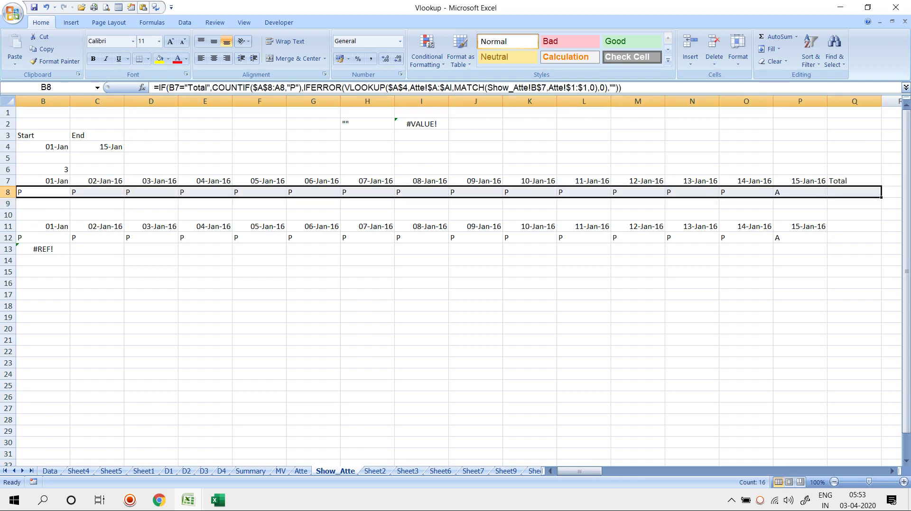
pyautogui.hotkey('ctrl', 'r')
pyautogui.press('Right')
pyautogui.press('Right')
pyautogui.press('Right')
pyautogui.press('Right')
pyautogui.press('Right')
pyautogui.press('Right')
pyautogui.press('Right')
pyautogui.press('Right')
pyautogui.press('Right')
pyautogui.press('Right')
pyautogui.press('Right')
pyautogui.press('Right')
pyautogui.press('Right')
pyautogui.press('Right')
pyautogui.press('Right')
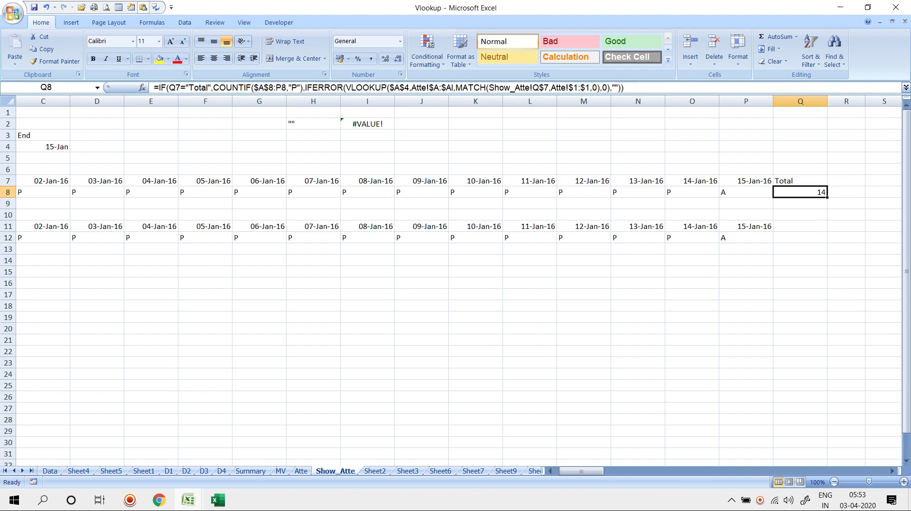
# Step: Examine the row 8 formulas cell by cell from B8 to H8 to see how the COUNTIF range expands
pyautogui.press('Left')
pyautogui.press('Left')
pyautogui.press('Left')
pyautogui.press('Left')
pyautogui.press('Left')
pyautogui.press('Left')
pyautogui.press('Left')
pyautogui.press('Left')
pyautogui.press('Left')
pyautogui.press('Left')
pyautogui.press('Left')
pyautogui.press('Left')
pyautogui.press('Left')
pyautogui.press('Left')
pyautogui.press('Left')
pyautogui.press('Left')
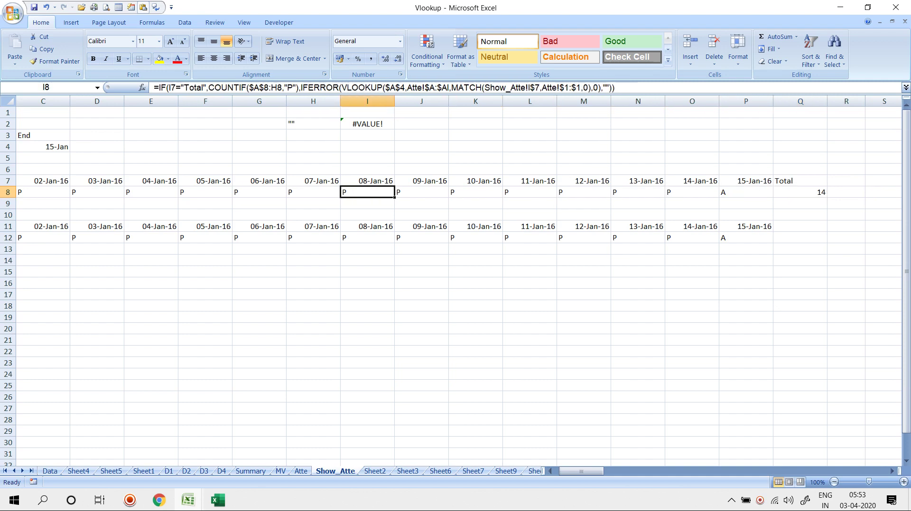
pyautogui.press('Right')
pyautogui.press('F2')
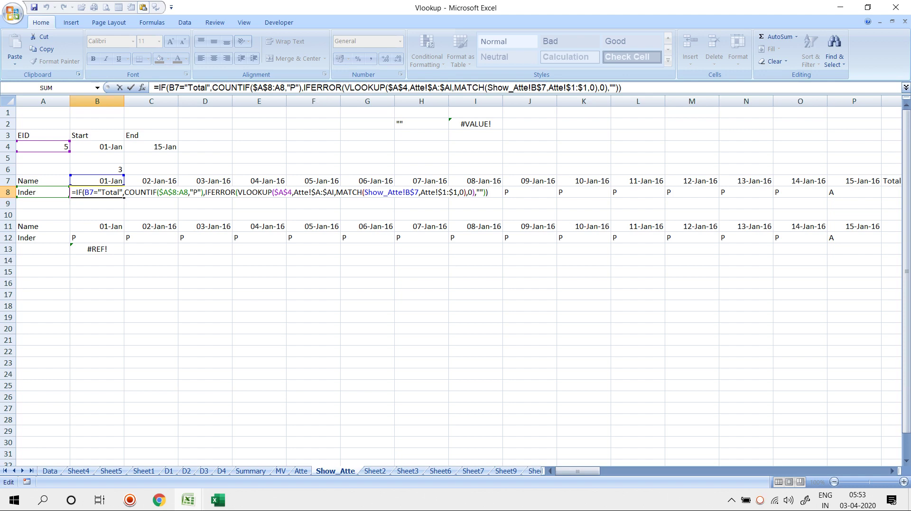
pyautogui.press('Tab')
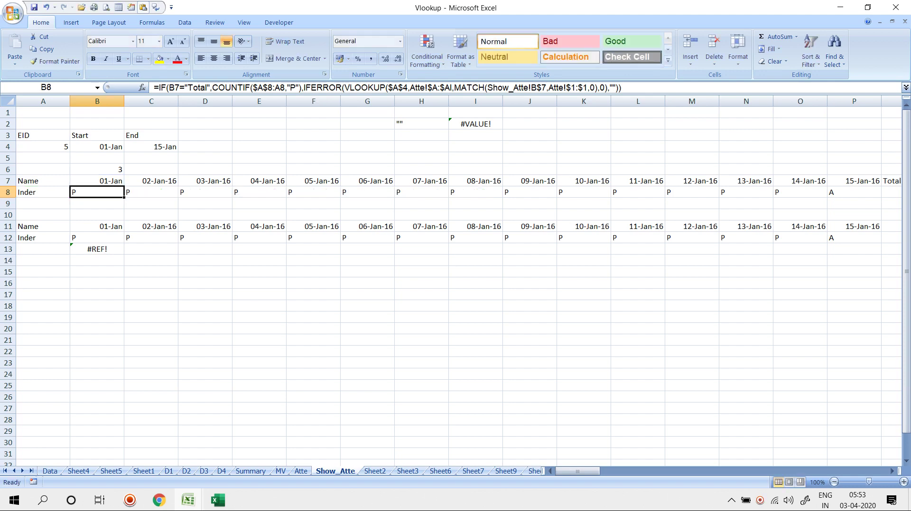
pyautogui.press('F2')
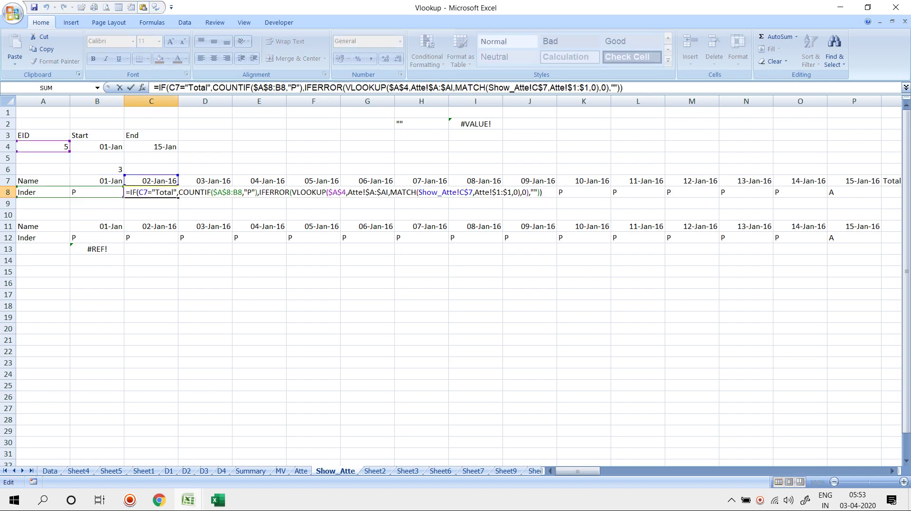
pyautogui.press('Escape')
pyautogui.press('Tab')
pyautogui.press('F2')
pyautogui.press('Escape')
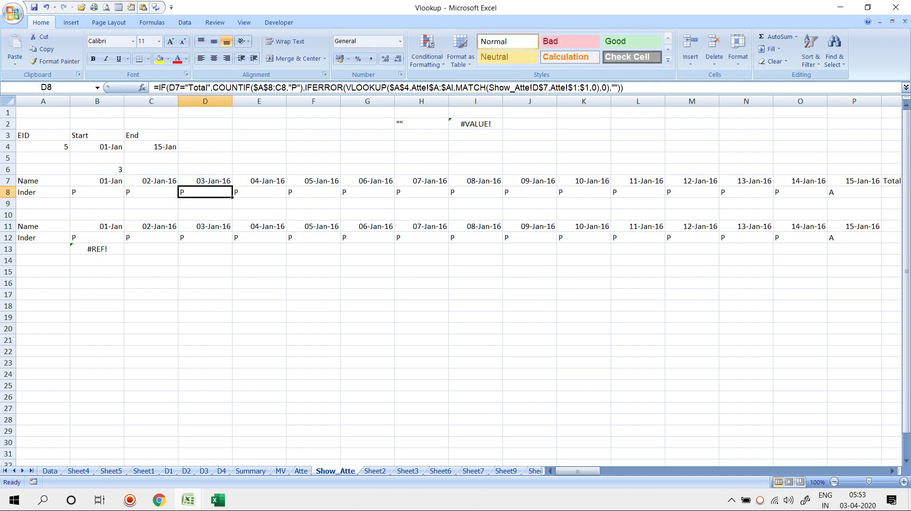
pyautogui.press('Tab')
pyautogui.press('F2')
pyautogui.press('Escape')
pyautogui.press('Tab')
pyautogui.press('F2')
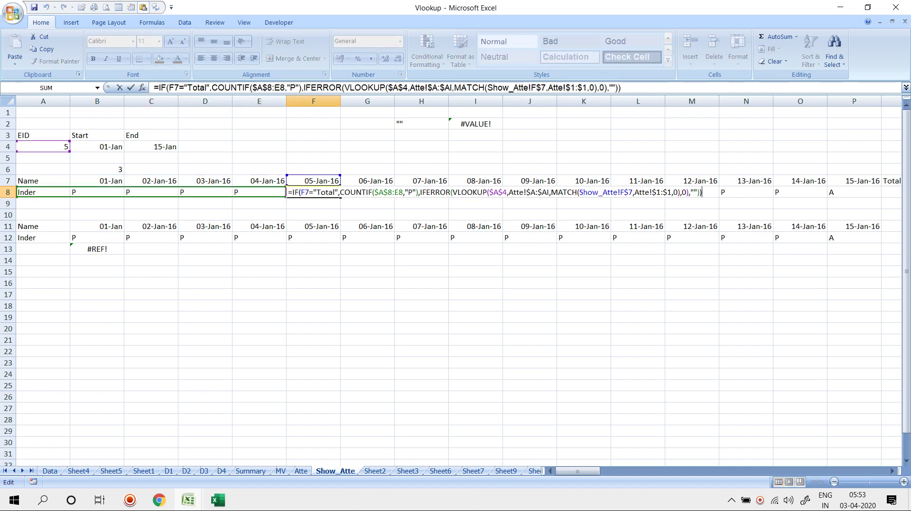
pyautogui.press('Escape')
pyautogui.press('Tab')
pyautogui.press('F2')
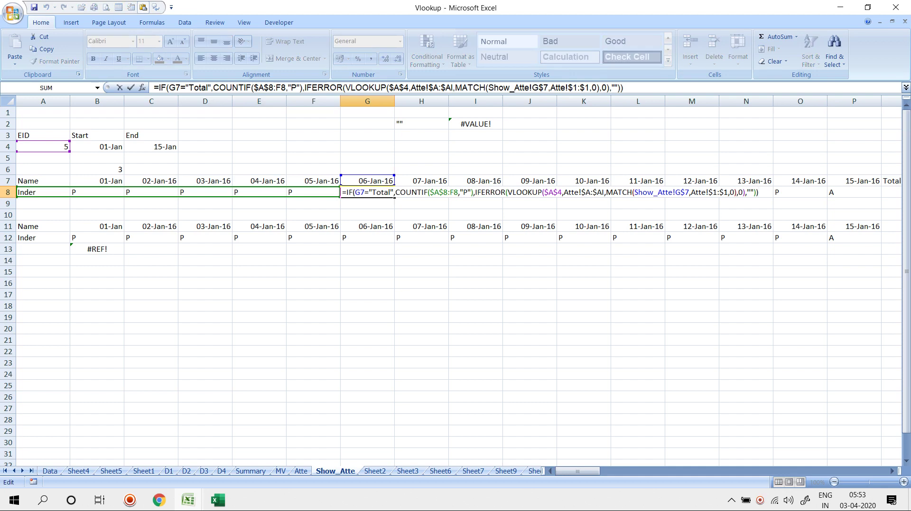
pyautogui.press('Escape')
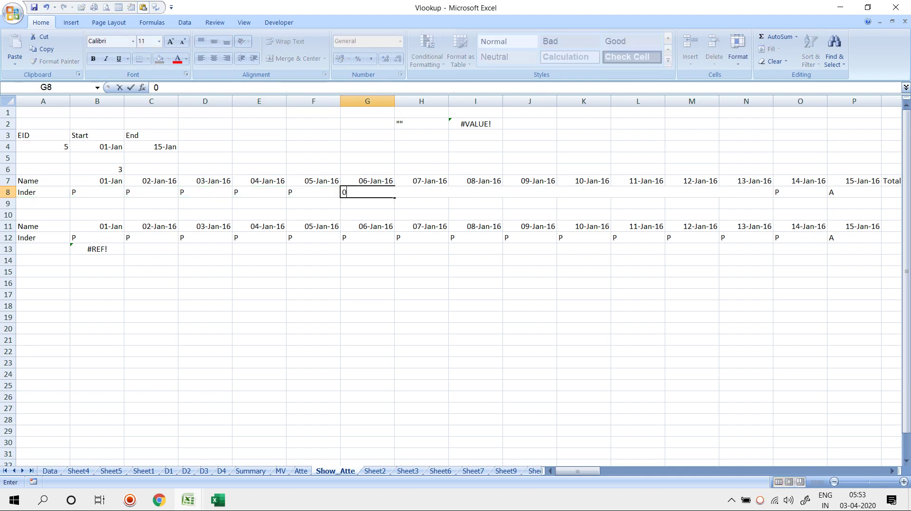
pyautogui.press('Tab')
pyautogui.press('F2')
pyautogui.press('Escape')
# Step: Set the end date in C4 to 4-1-2016
pyautogui.press('Left')
pyautogui.press('Left')
pyautogui.press('Left')
pyautogui.press('Left')
pyautogui.press('Left')
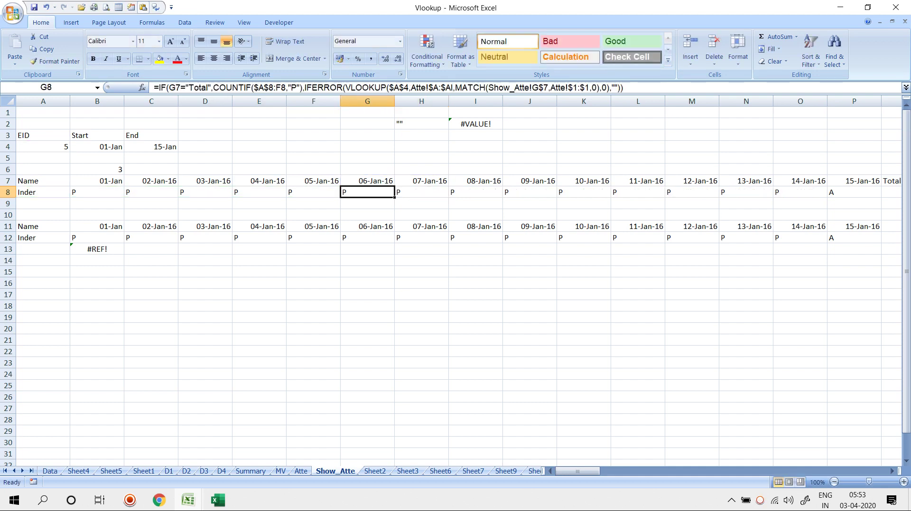
pyautogui.press('Up')
pyautogui.press('Up')
pyautogui.press('Up')
pyautogui.press('Up')
pyautogui.write('1-')
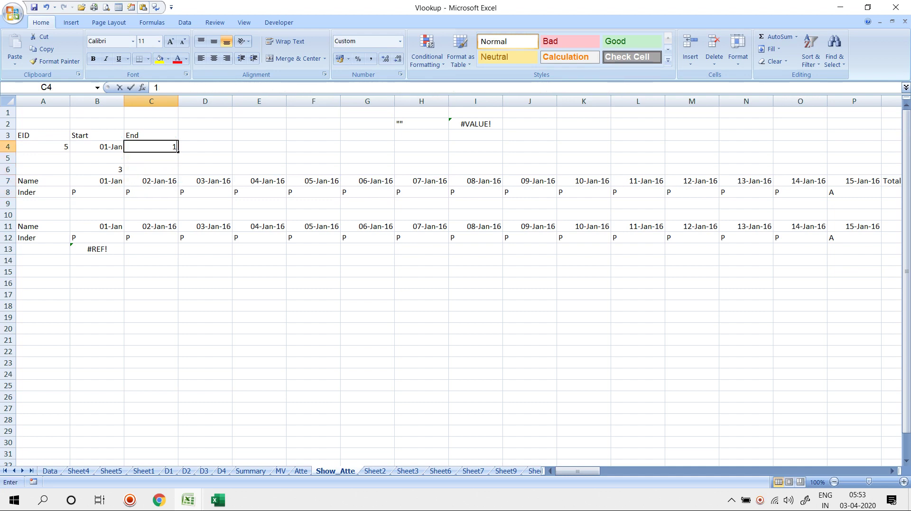
pyautogui.press('BackSpace')
pyautogui.press('BackSpace')
pyautogui.write('4')
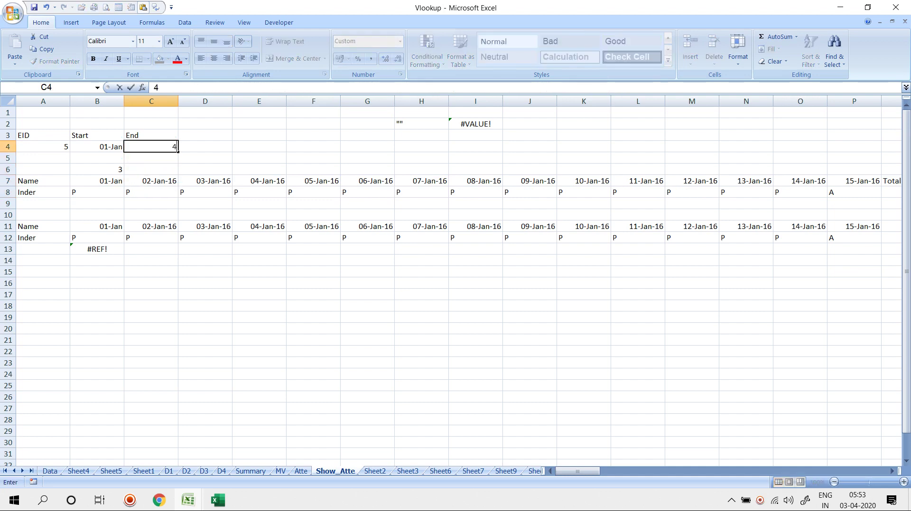
pyautogui.write('-1-2016')
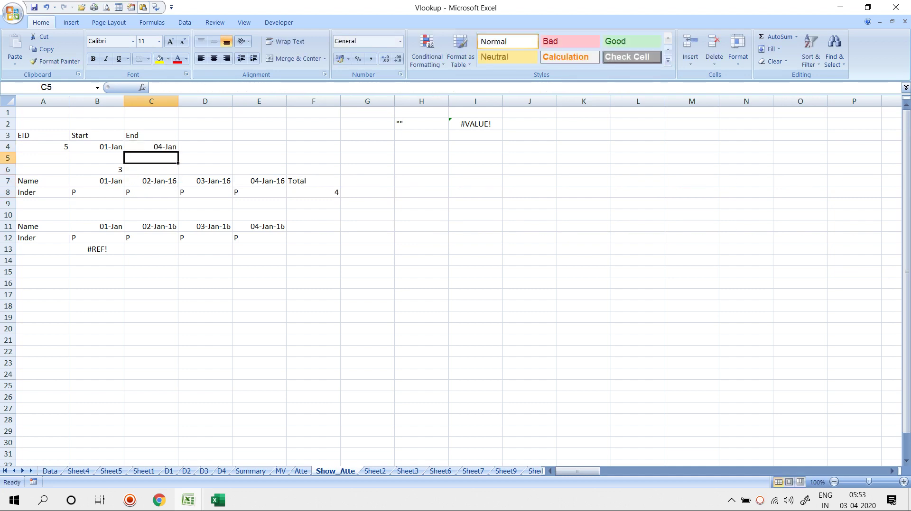
pyautogui.press('Return')
# Step: Clear the OFFSET formula from B13 and the INDEX formula from B12
pyautogui.click(97, 249)
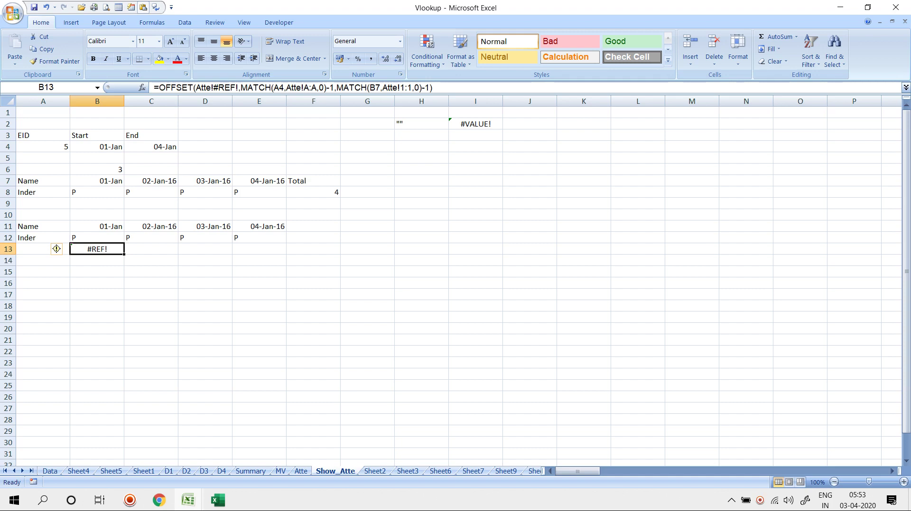
pyautogui.press('Delete')
pyautogui.press('Down')
pyautogui.click(97, 237)
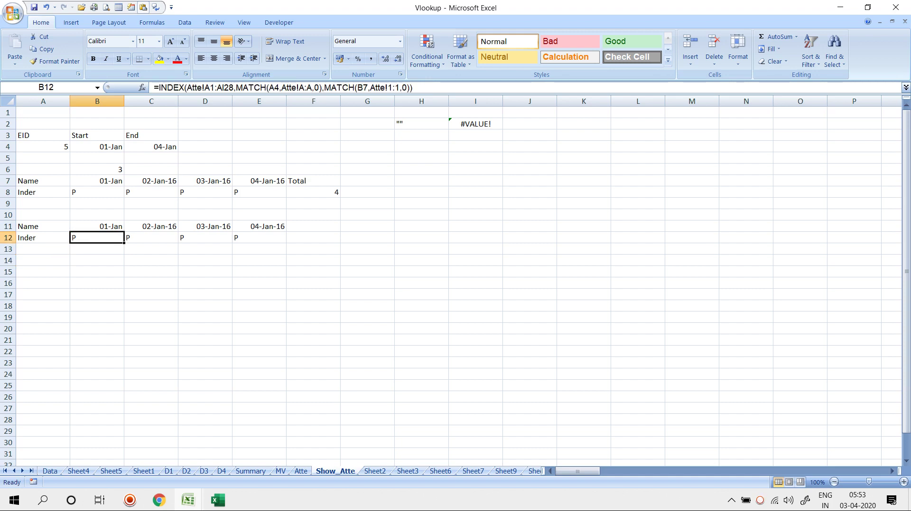
pyautogui.press('Delete')
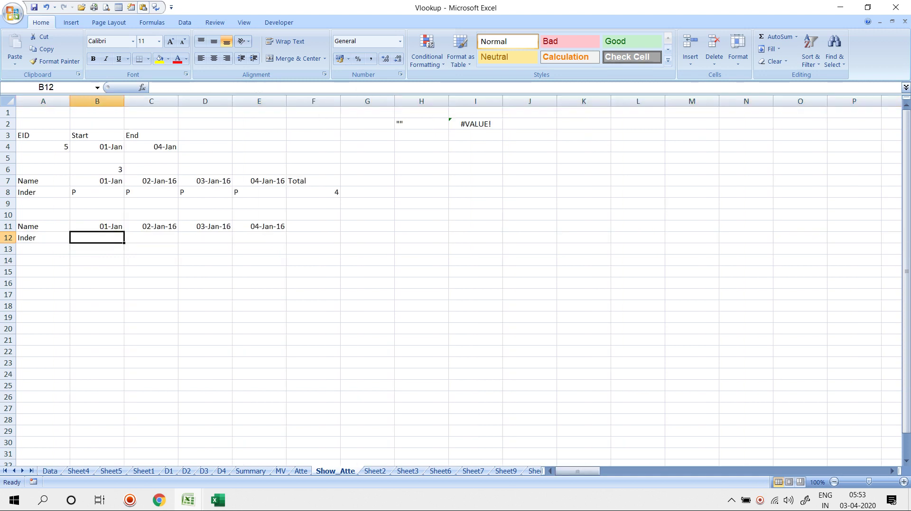
# Step: Begin an INDEX formula in B12 of Show_Atte with columns A:AI of the Atte sheet as its array
pyautogui.write('=INDEX(')
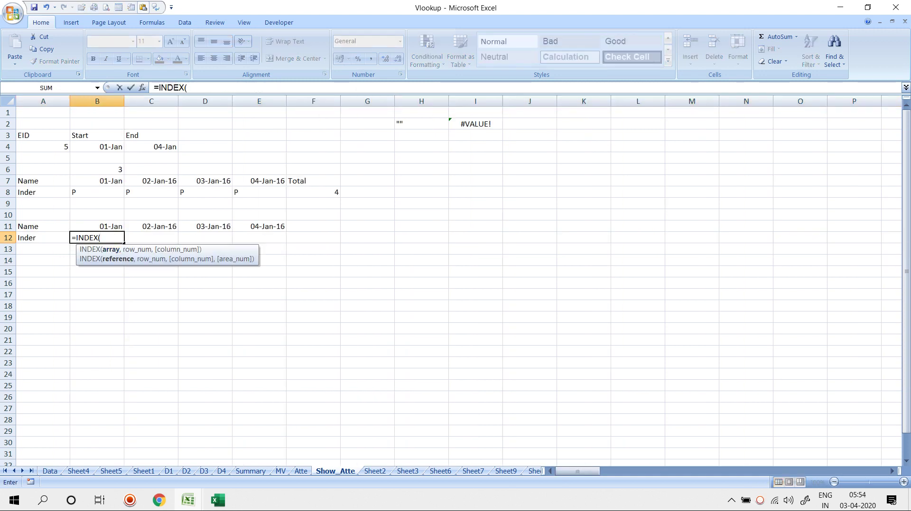
pyautogui.click(300, 471)
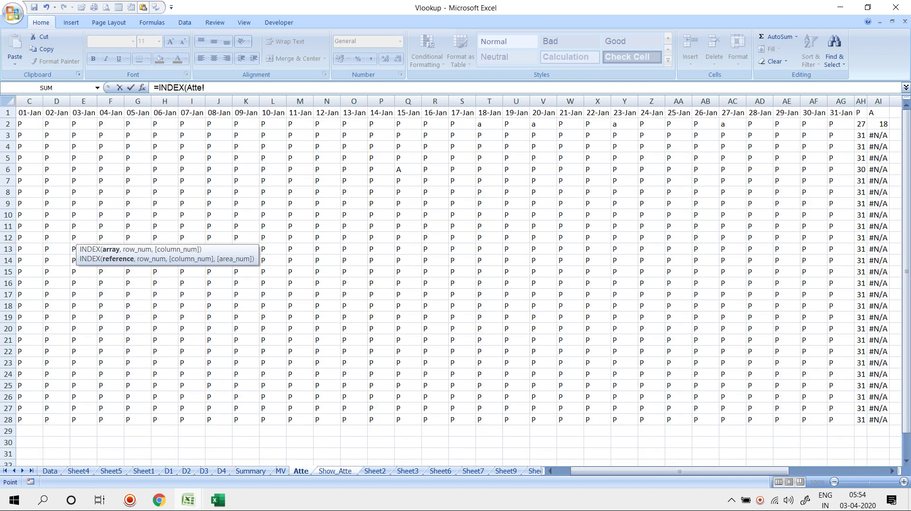
pyautogui.click(28, 124)
pyautogui.hotkey('ctrl', 'Left')
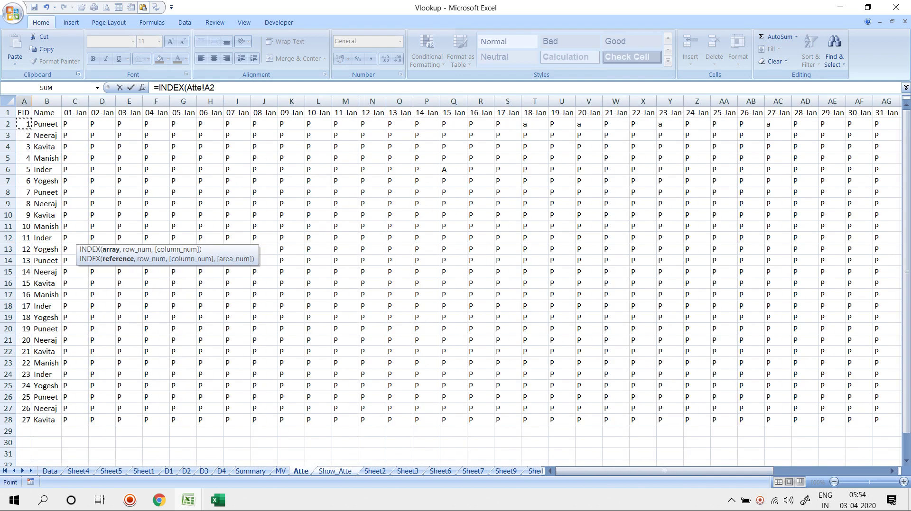
pyautogui.hotkey('ctrl', 'space')
pyautogui.hotkey('ctrl', 'shift', 'Right')
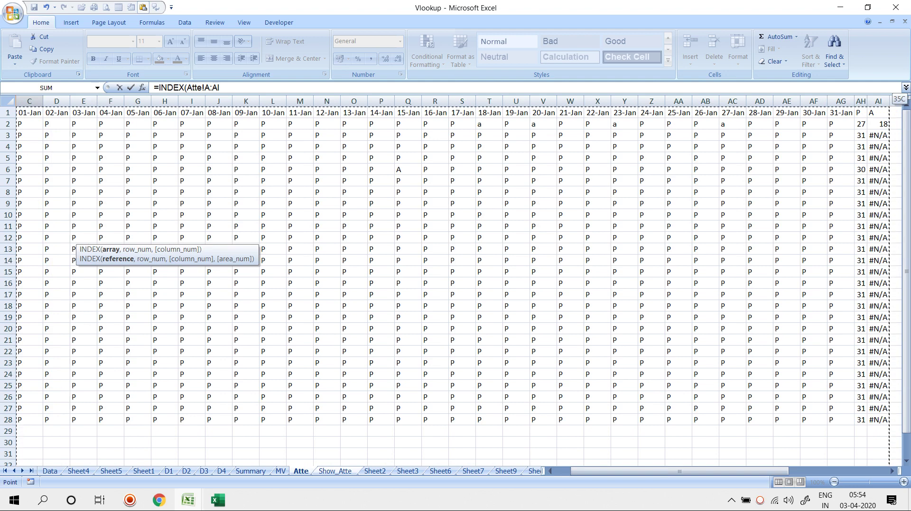
pyautogui.write(',')
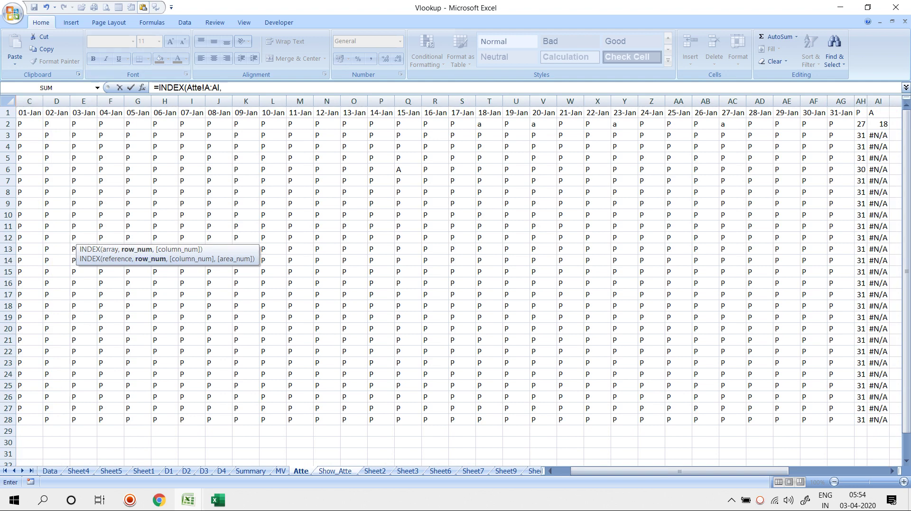
# Step: Add MATCH(Show_Atte!A12,Atte!B:B,0) as the row number to find the employee's name in the Atte sheet
pyautogui.write('MATCH(')
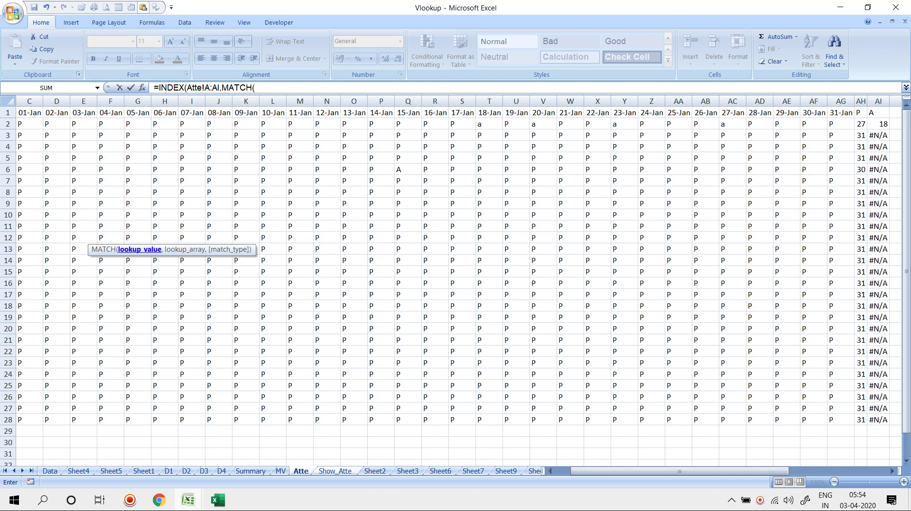
pyautogui.hotkey('ctrl', 'pagedown')
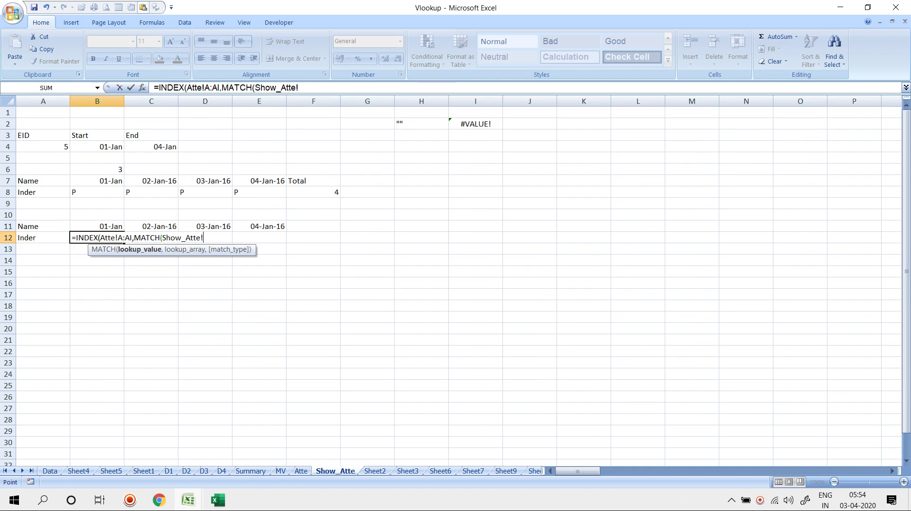
pyautogui.press('Left')
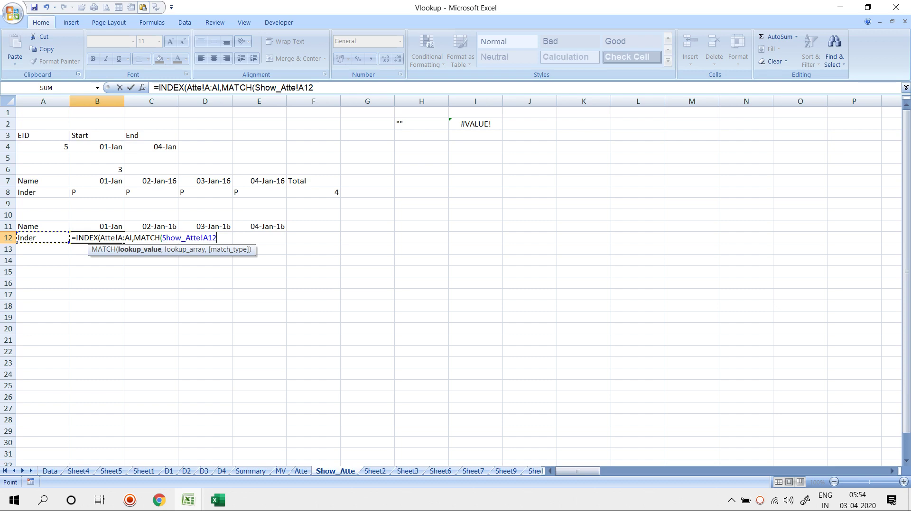
pyautogui.write(',')
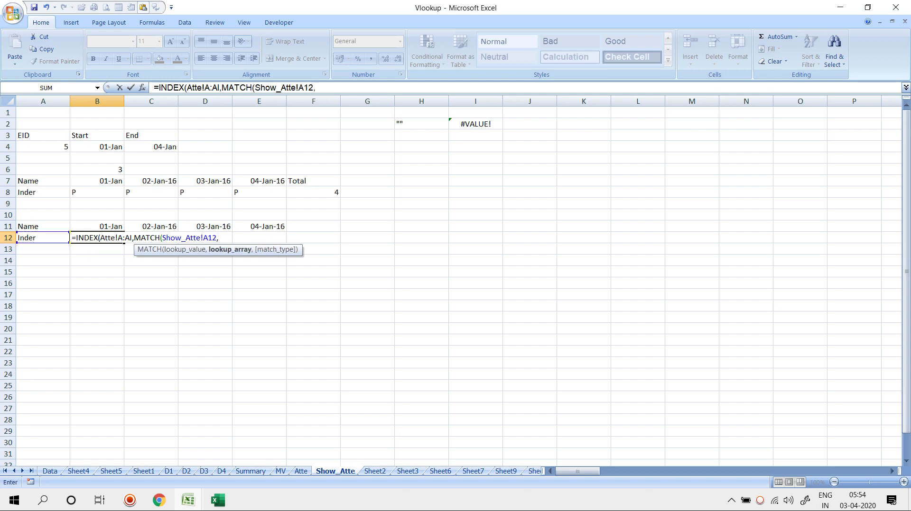
pyautogui.click(301, 471)
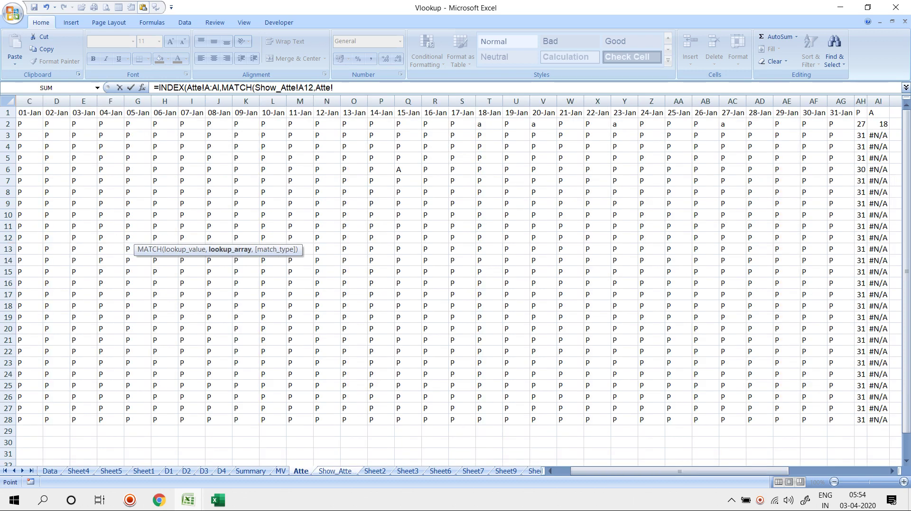
pyautogui.press('Left')
pyautogui.press('Left')
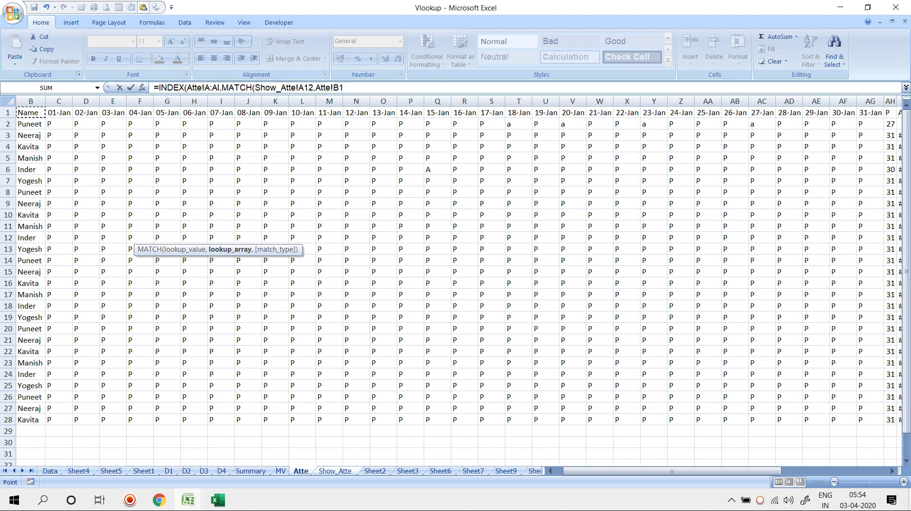
pyautogui.press('Right')
pyautogui.hotkey('ctrl', 'space')
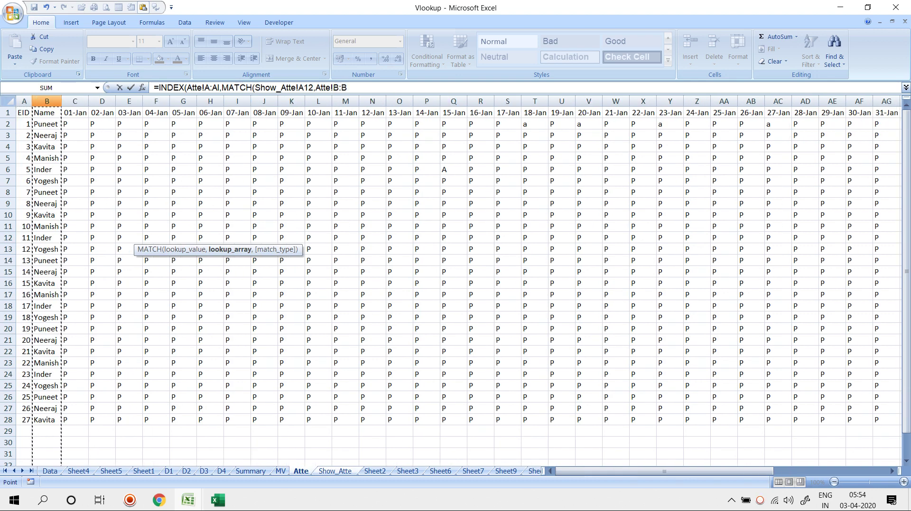
pyautogui.write(',0')
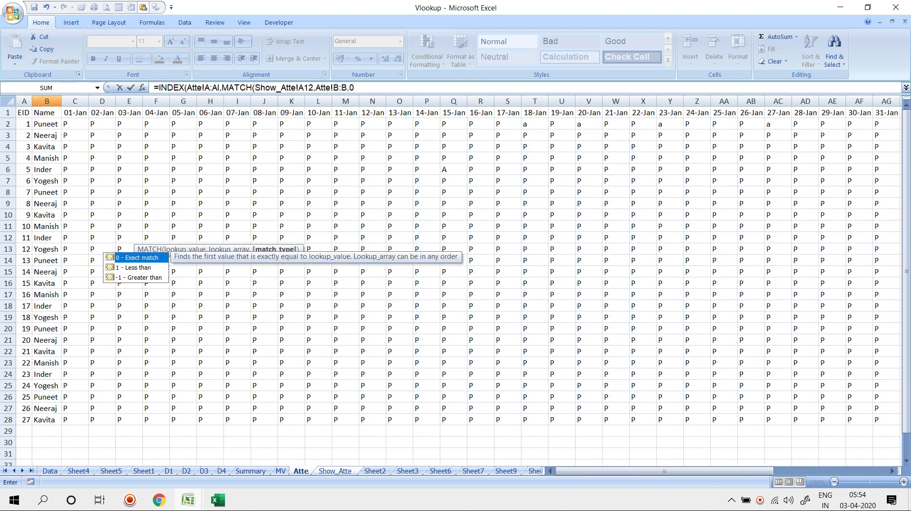
pyautogui.write('),')
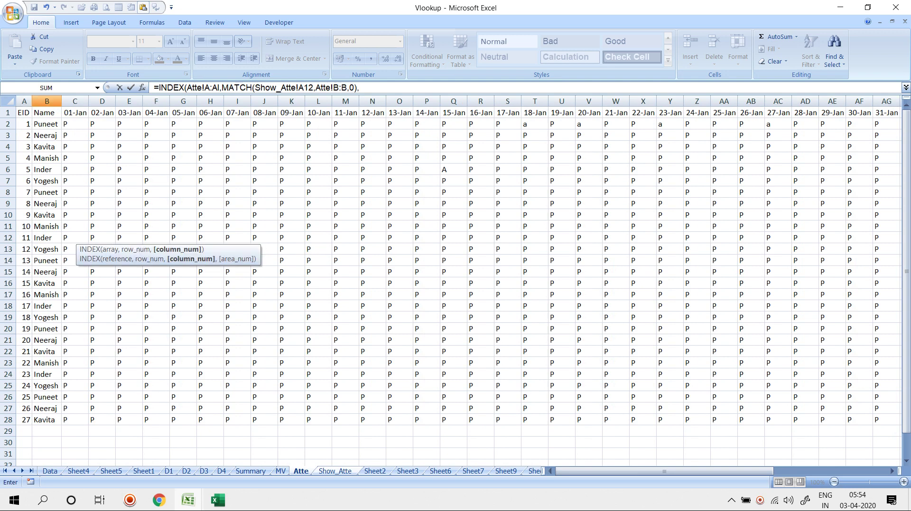
# Step: Add MATCH(Show_Atte!B11,Atte!1:1,0) as the column number and complete the INDEX formula in B12
pyautogui.write('MATCH(')
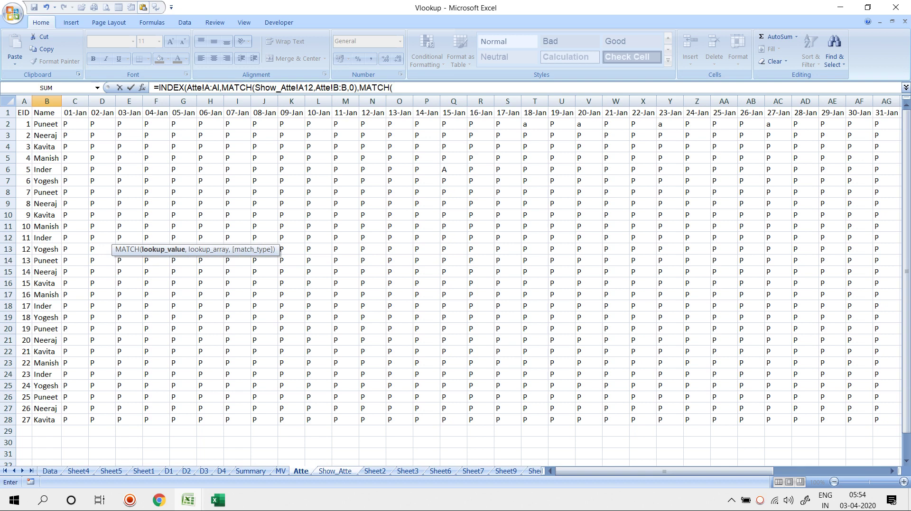
pyautogui.hotkey('ctrl', 'pagedown')
pyautogui.press('Up')
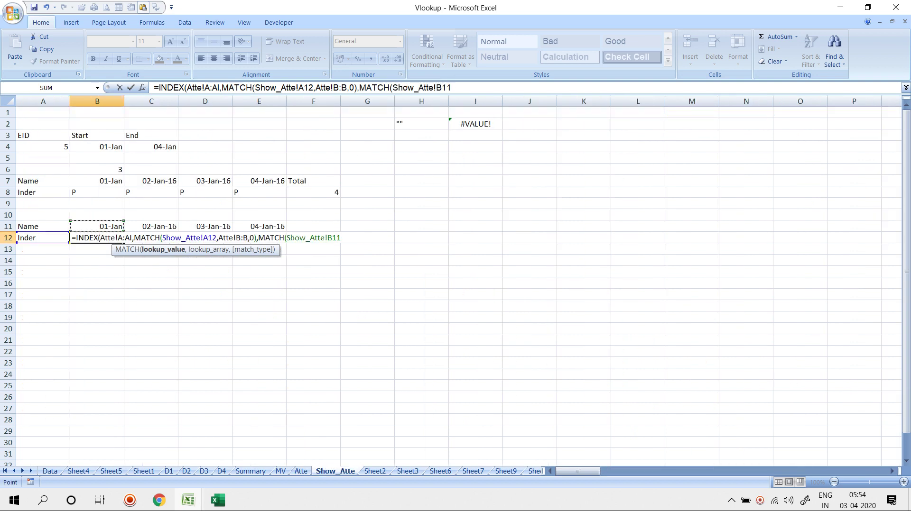
pyautogui.write(',')
pyautogui.hotkey('ctrl', 'pageup')
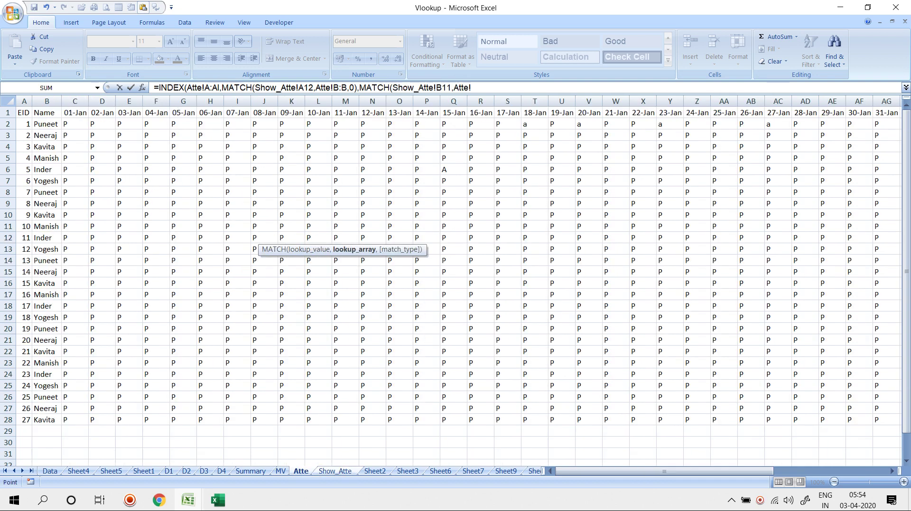
pyautogui.write('1:1,')
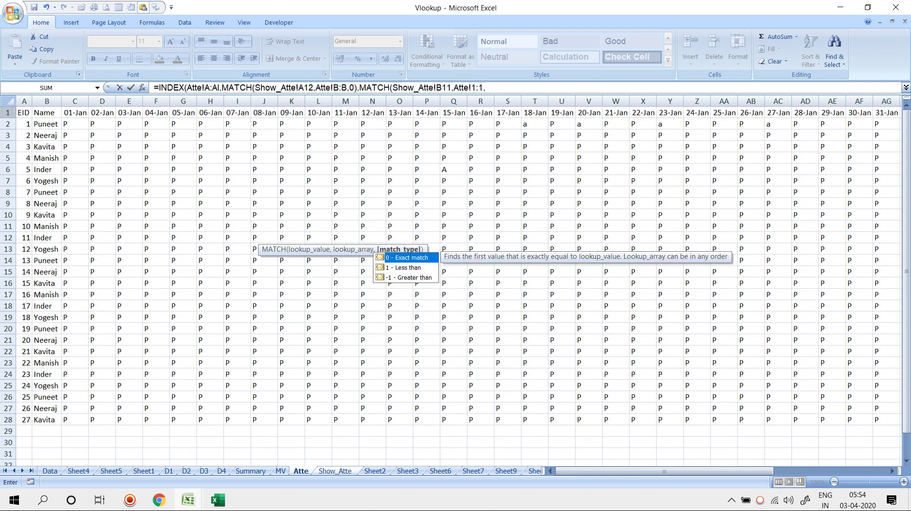
pyautogui.write('0),')
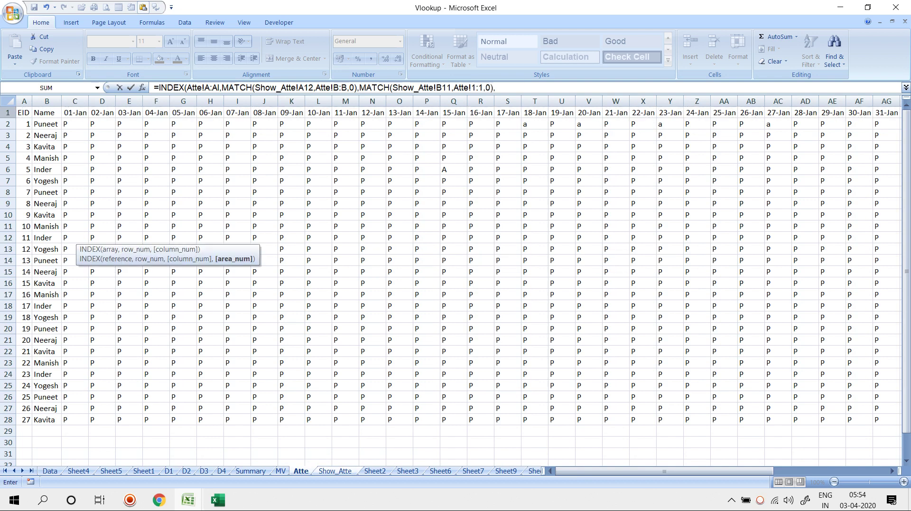
pyautogui.press('BackSpace')
pyautogui.press('Return')
pyautogui.press('Return')
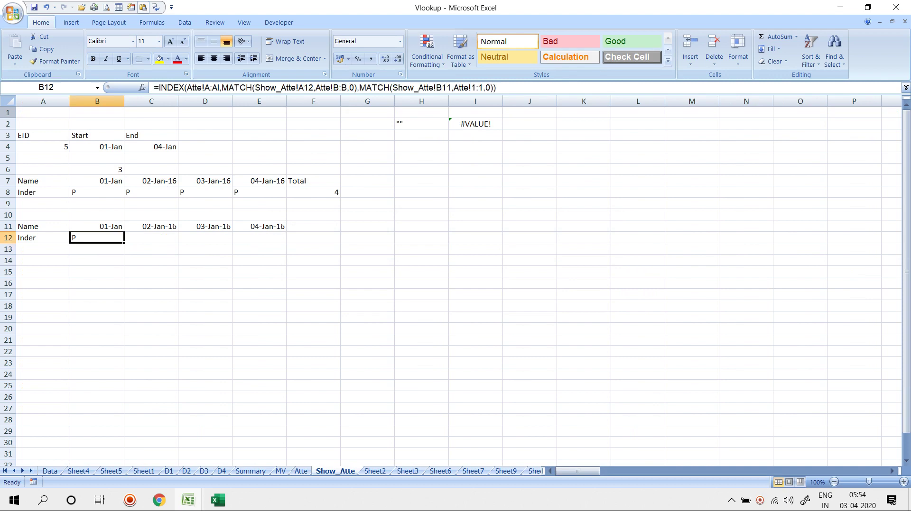
# Step: Review the formulas in A12 and B11 and how the INDEX formula in B12 refers to them
pyautogui.press('Left')
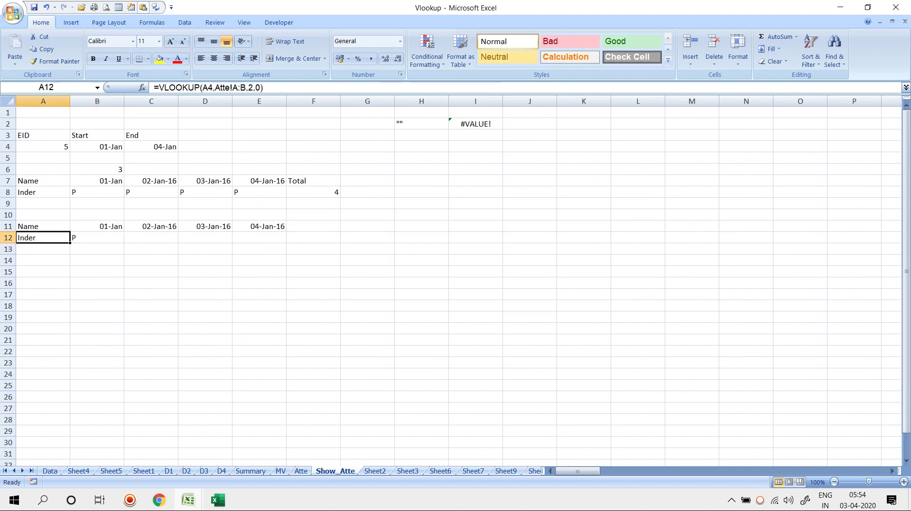
pyautogui.press('Right')
pyautogui.press('Up')
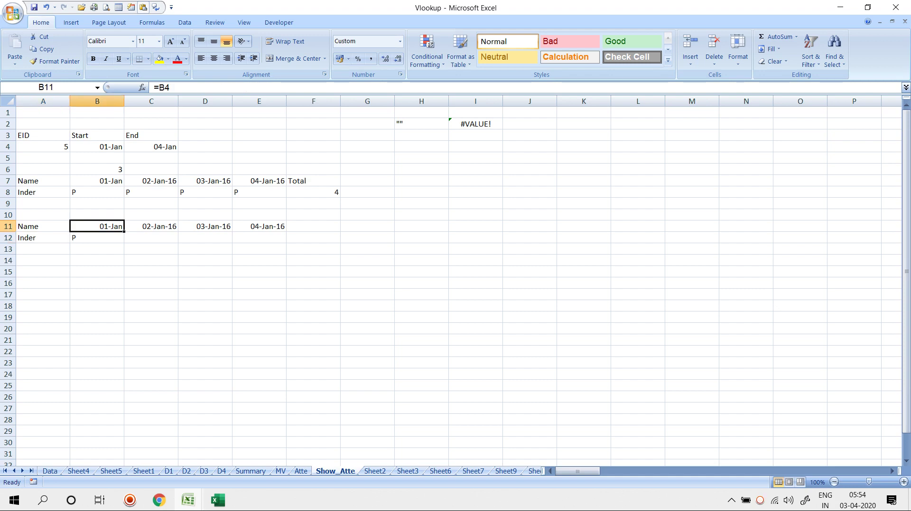
pyautogui.press('Down')
pyautogui.press('F2')
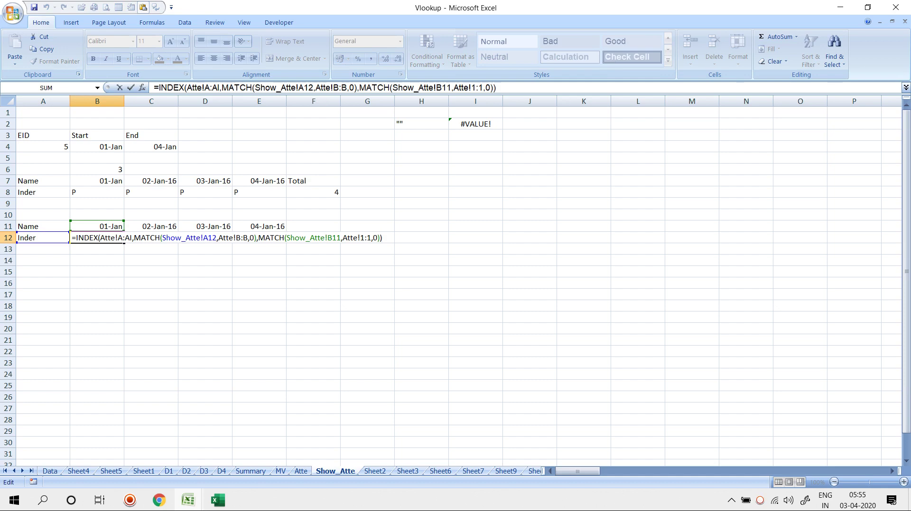
pyautogui.press('Escape')
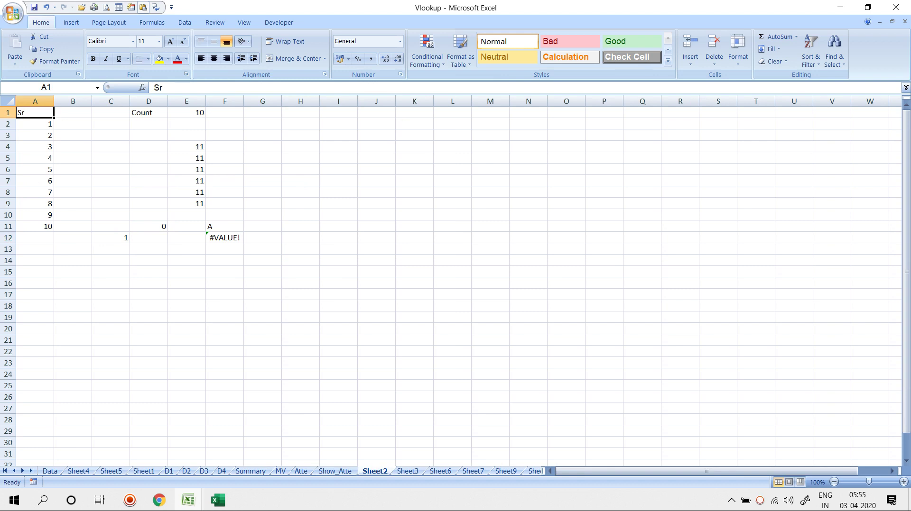
# Step: Examine the Sheet2 serial-number formulas in column A, the formulas in E4:E9 and the Count cell E1
pyautogui.moveTo(187, 147); pyautogui.dragTo(186, 238)
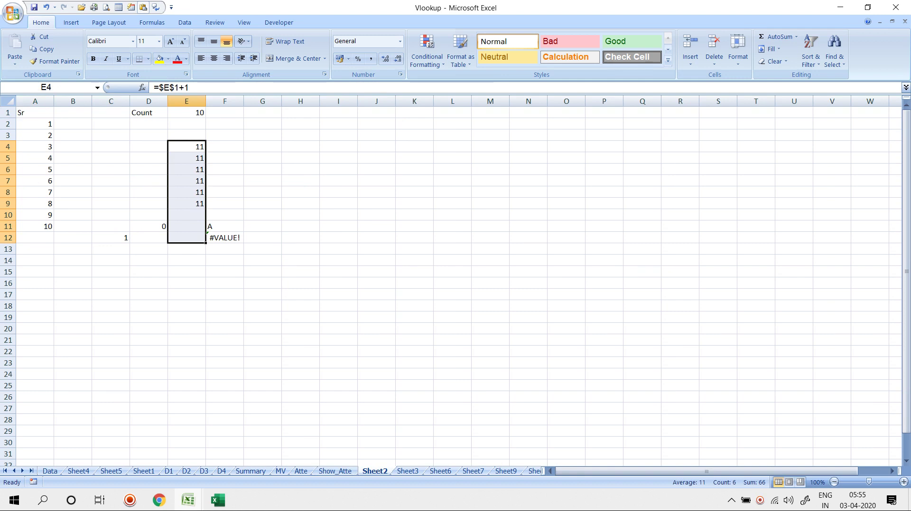
pyautogui.click(35, 147)
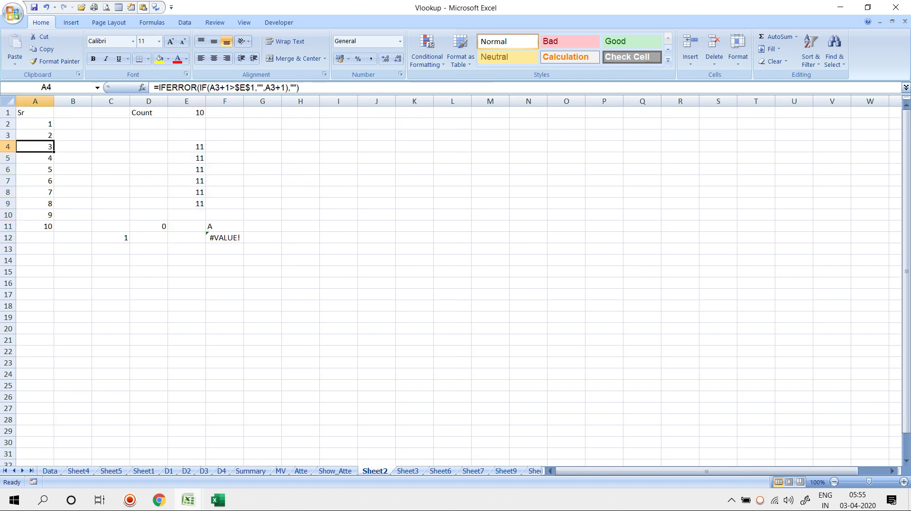
pyautogui.click(35, 124)
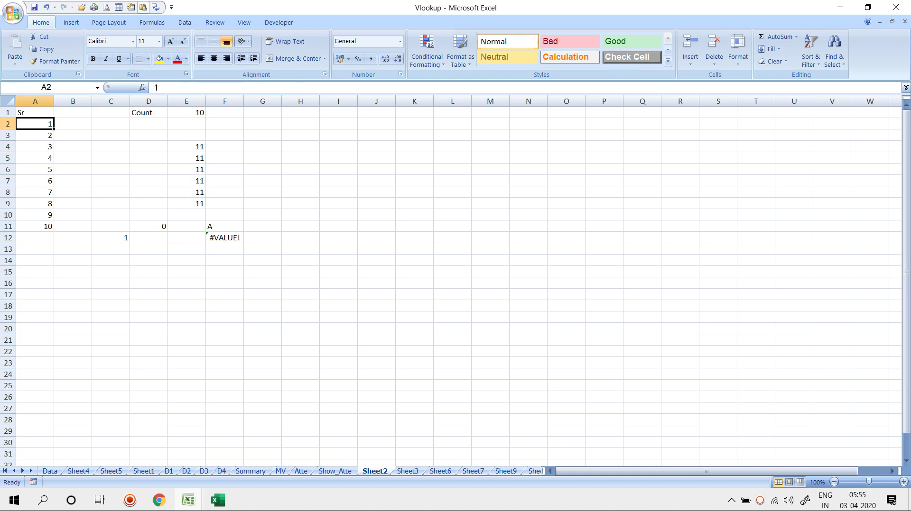
pyautogui.click(225, 147)
pyautogui.click(186, 158)
pyautogui.click(187, 170)
pyautogui.click(187, 204)
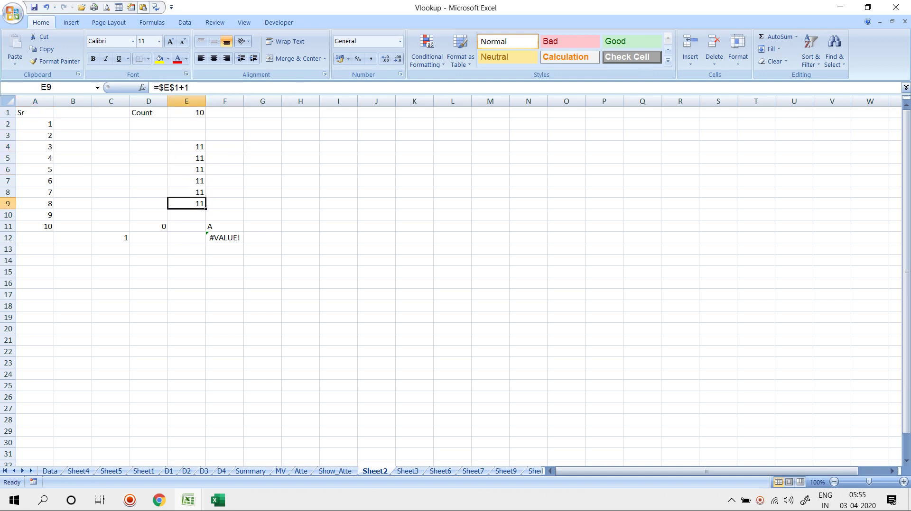
pyautogui.click(148, 227)
pyautogui.click(186, 113)
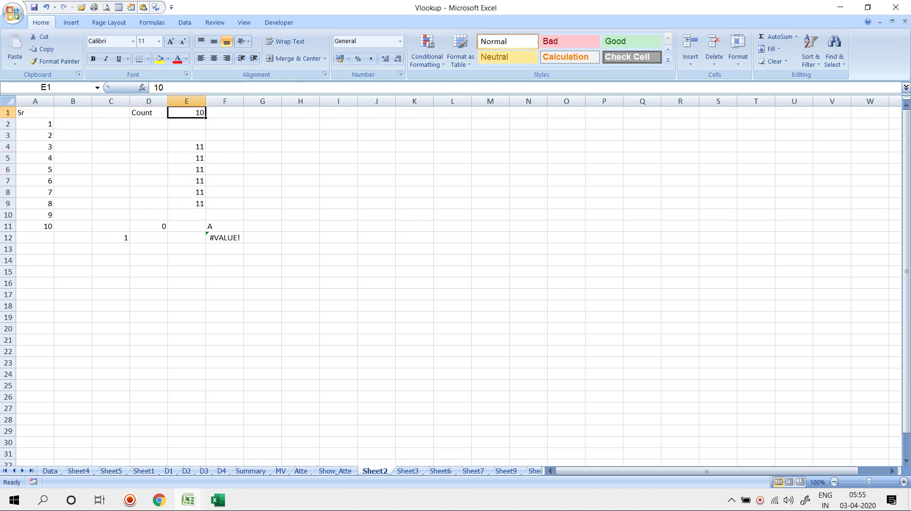
# Step: Clear the existing VLOOKUP results from B2:B4 beside the Sales figures on Sheet3
pyautogui.click(407, 472)
pyautogui.click(72, 215)
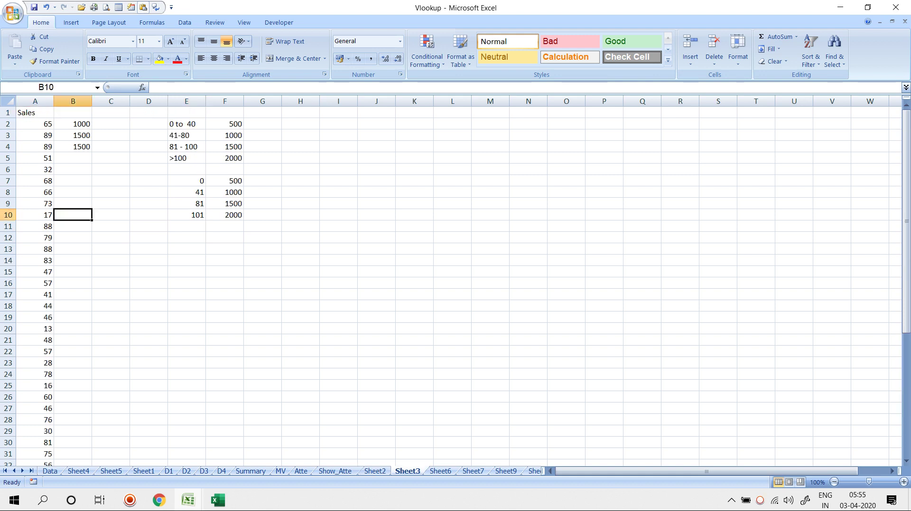
pyautogui.click(73, 124)
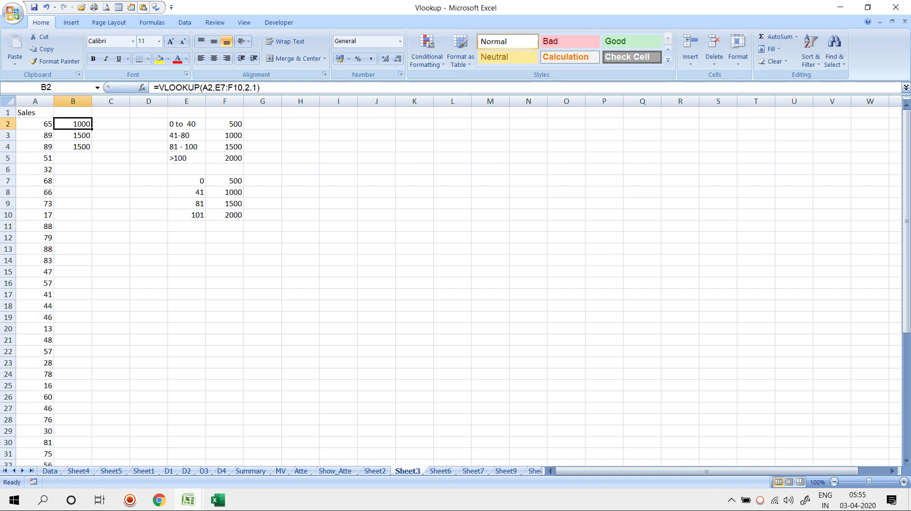
pyautogui.hotkey('shift', 'Down')
pyautogui.hotkey('shift', 'Down')
pyautogui.press('Delete')
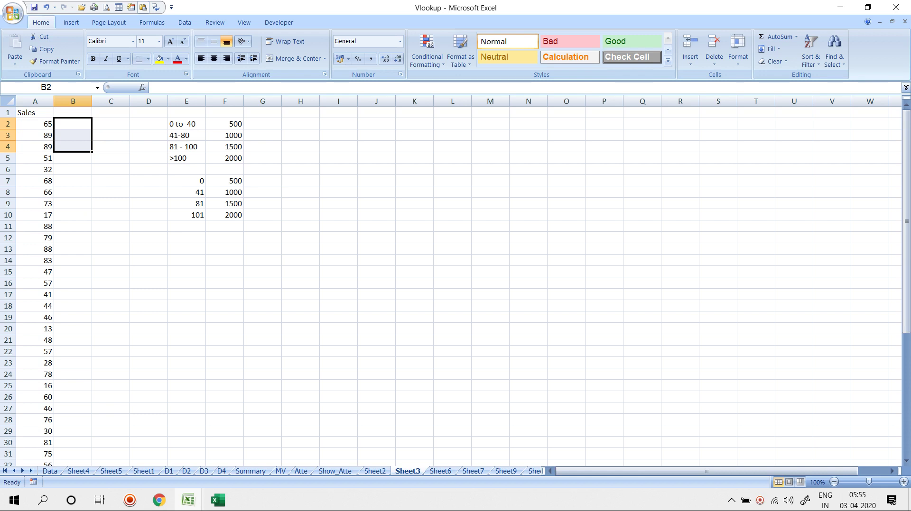
# Step: Enter =VLOOKUP(A2,E7:F10,2,1) in B2 to find the slab amount for the first Sales figure by approximate match
pyautogui.click(186, 135)
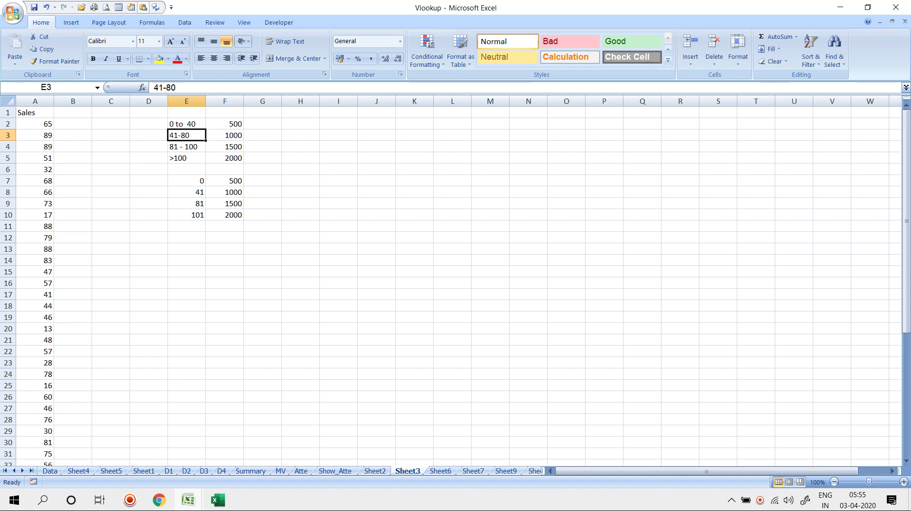
pyautogui.press('Left')
pyautogui.press('Left')
pyautogui.press('Left')
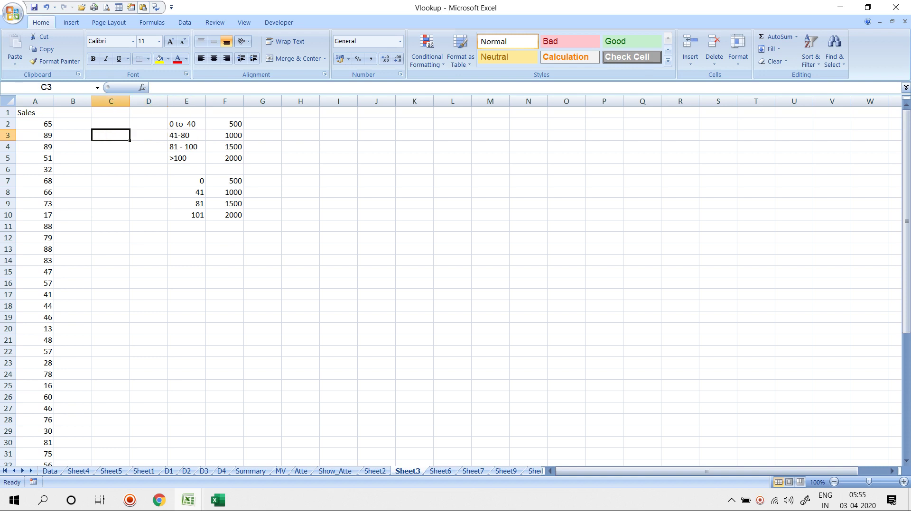
pyautogui.press('Up')
pyautogui.write('=VLOOKUP(')
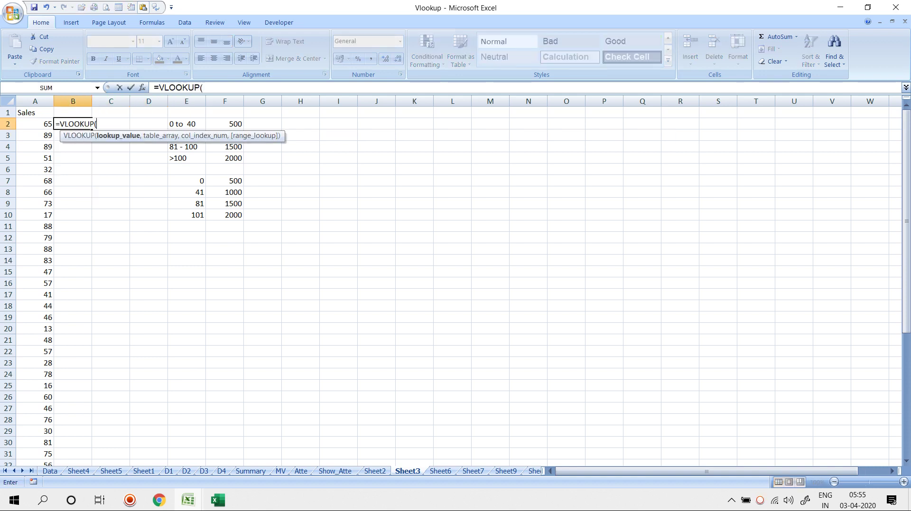
pyautogui.press('Left')
pyautogui.write(',')
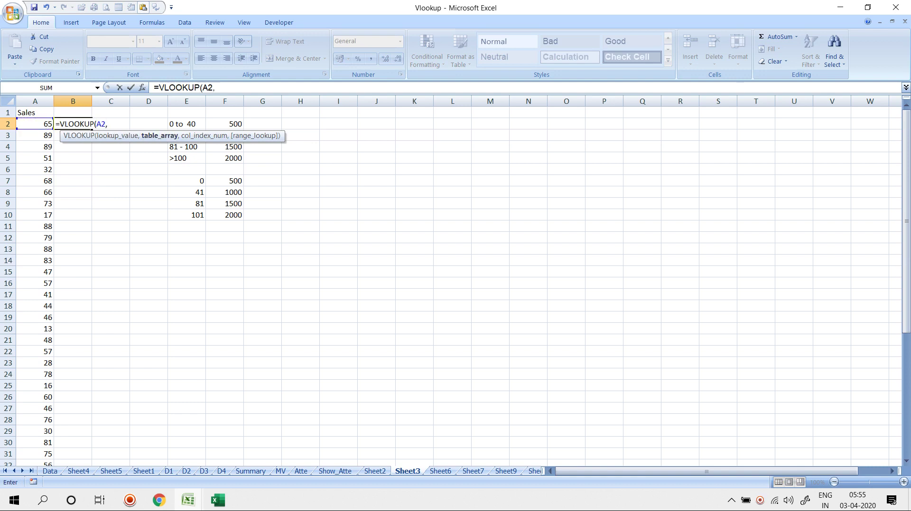
pyautogui.moveTo(186, 180); pyautogui.dragTo(237, 217)
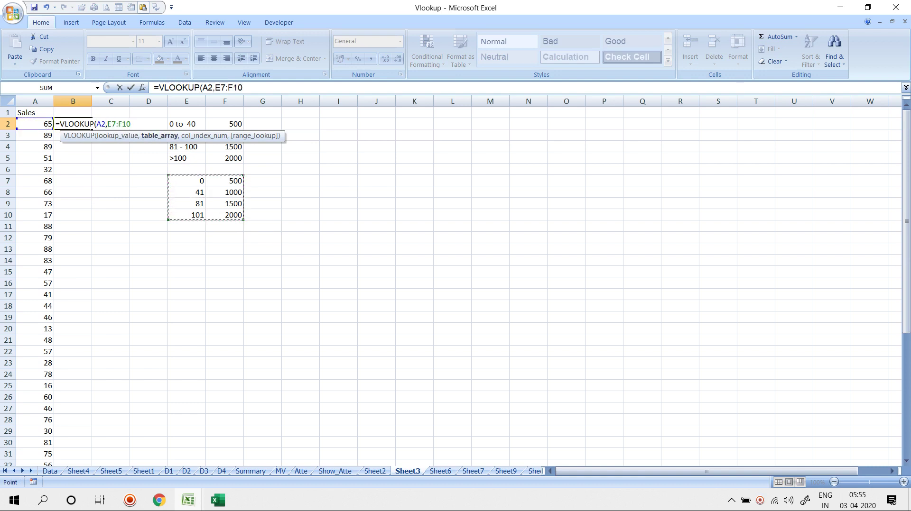
pyautogui.write(',')
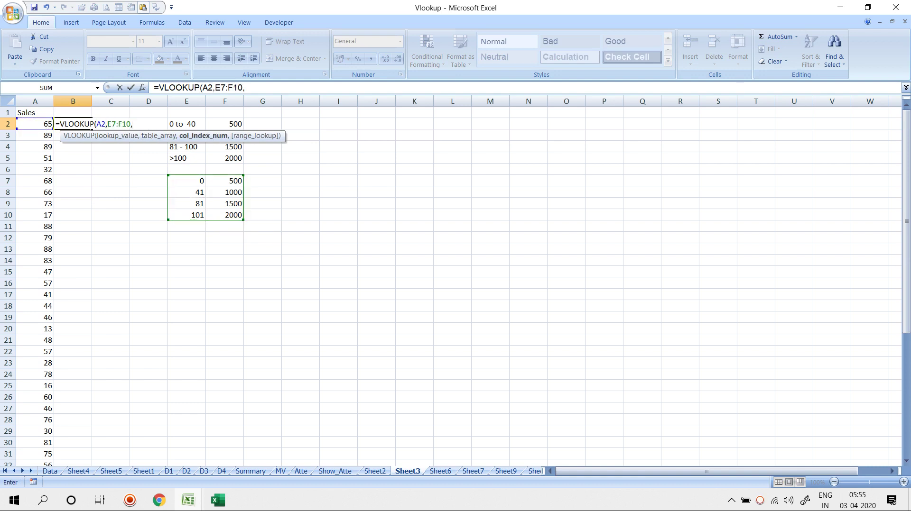
pyautogui.write('2,')
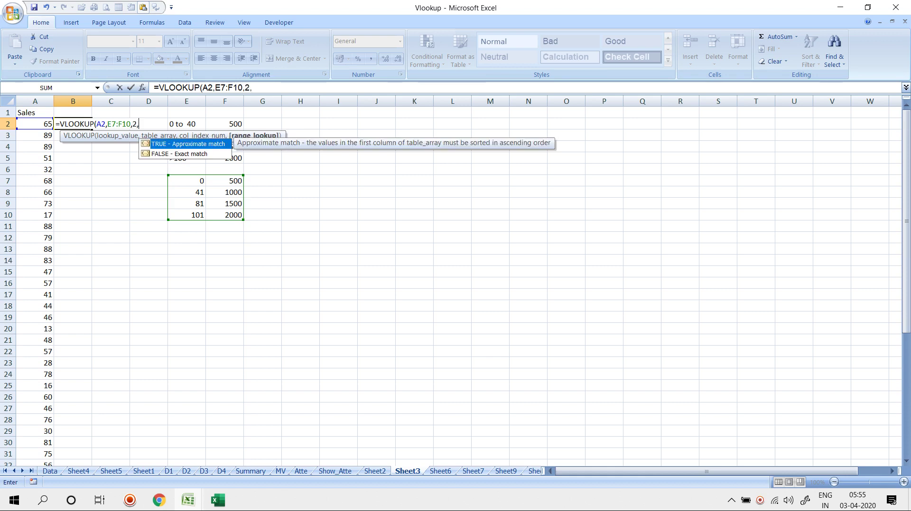
pyautogui.write('1')
pyautogui.press('Return')
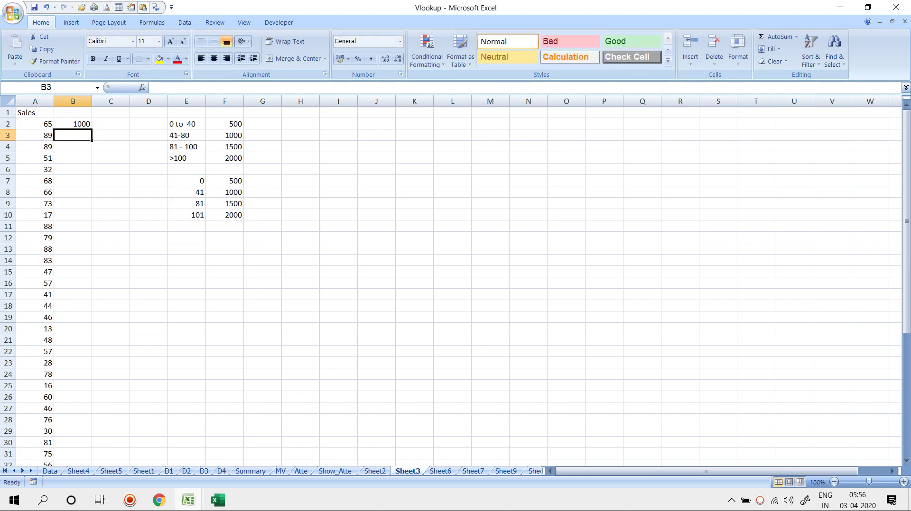
# Step: Test the B2 slab lookup by changing the Sales figure in A2 to 59 and finally to 39, checking against the slab table
pyautogui.click(225, 192)
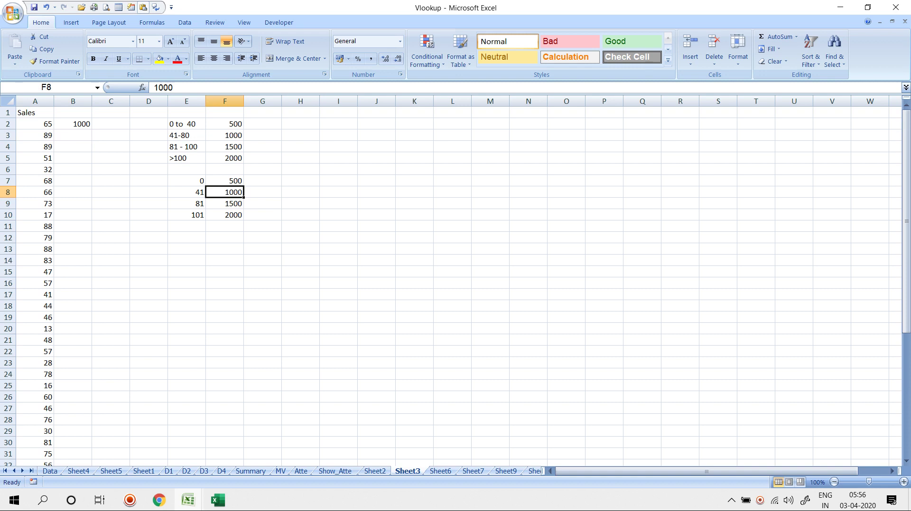
pyautogui.click(36, 123)
pyautogui.write('59')
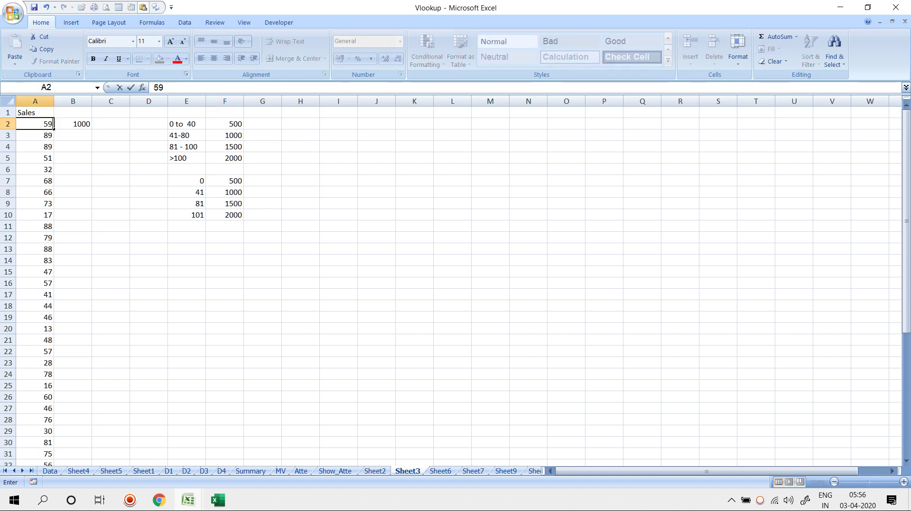
pyautogui.press('Return')
pyautogui.press('Up')
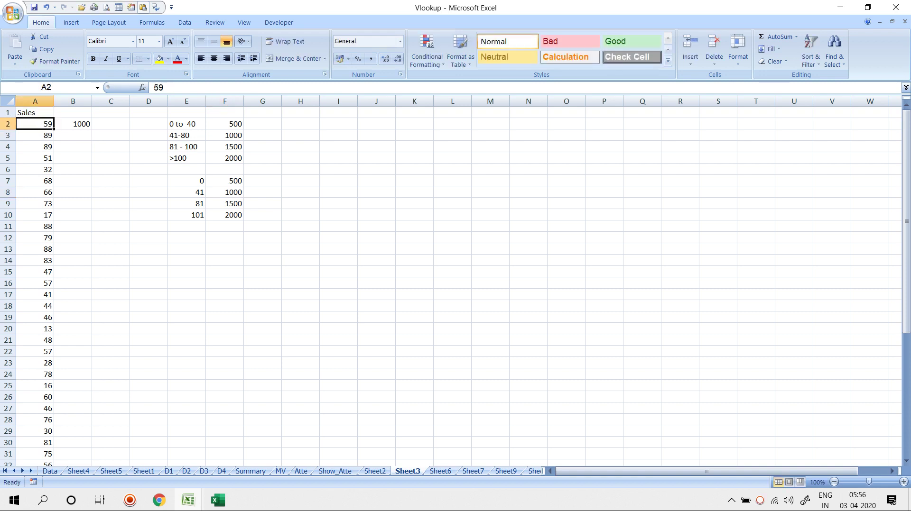
pyautogui.write('39')
pyautogui.press('Return')
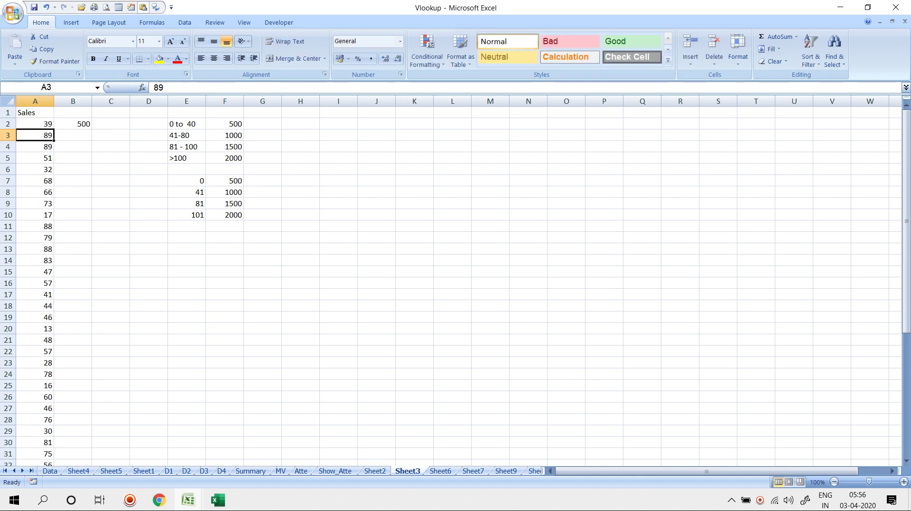
pyautogui.moveTo(225, 181); pyautogui.dragTo(190, 181)
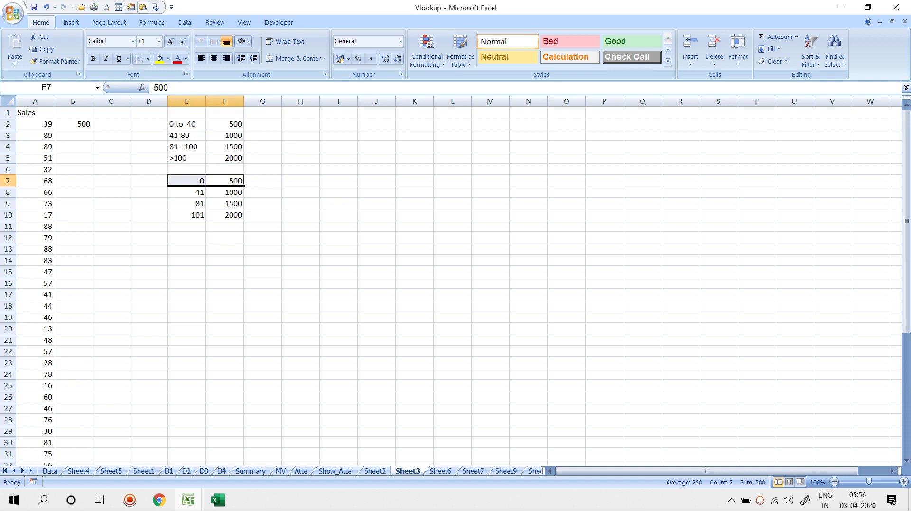
pyautogui.click(73, 125)
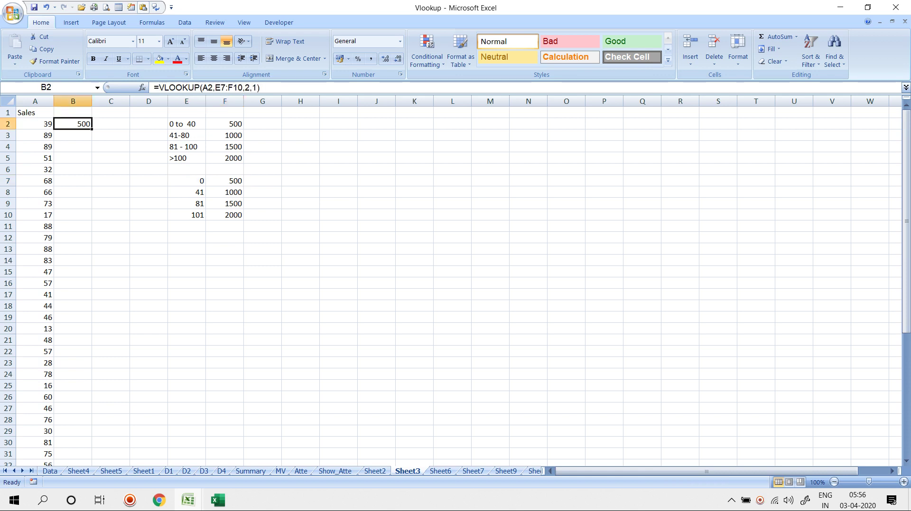
# Step: Enter =LOOKUP(A2,E7:E10,F7:F10) in C2 as an alternative slab lookup for the first Sales figure
pyautogui.click(111, 124)
pyautogui.write('=LOO')
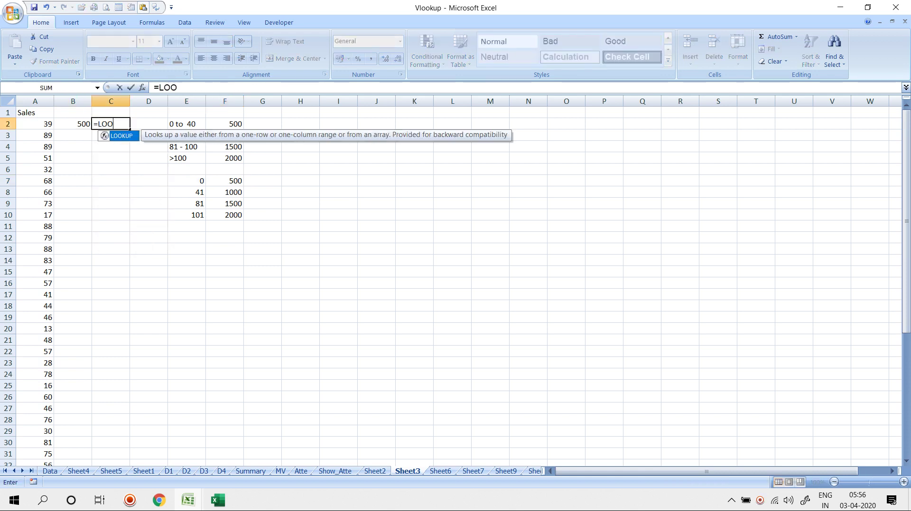
pyautogui.press('Tab')
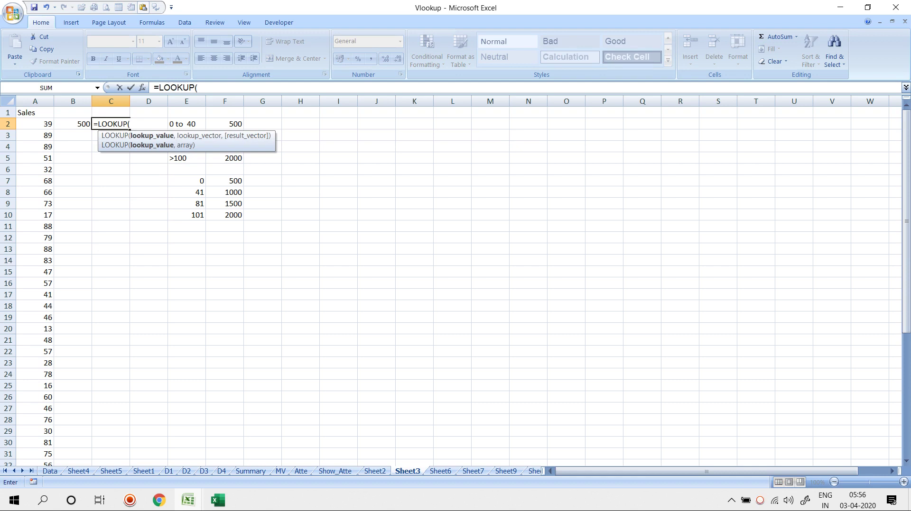
pyautogui.press('Left')
pyautogui.press('Left')
pyautogui.write(',')
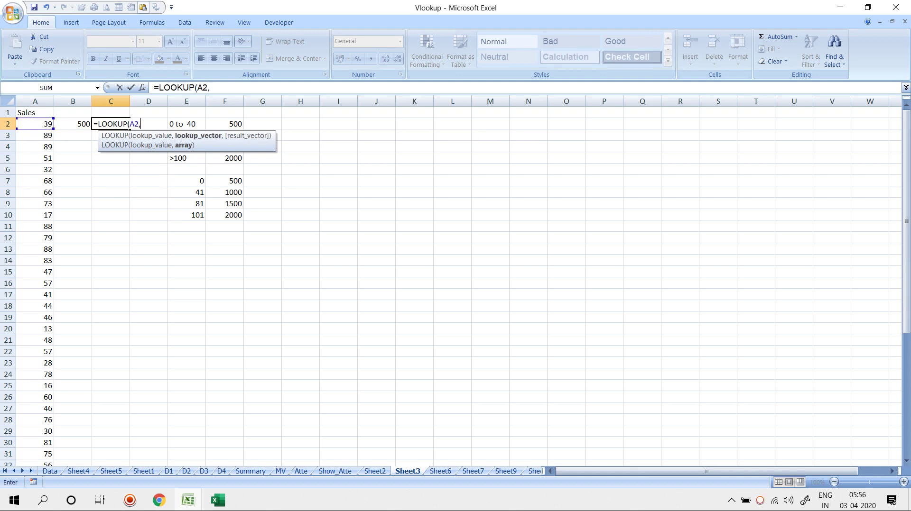
pyautogui.moveTo(187, 181); pyautogui.dragTo(186, 216)
pyautogui.write(',')
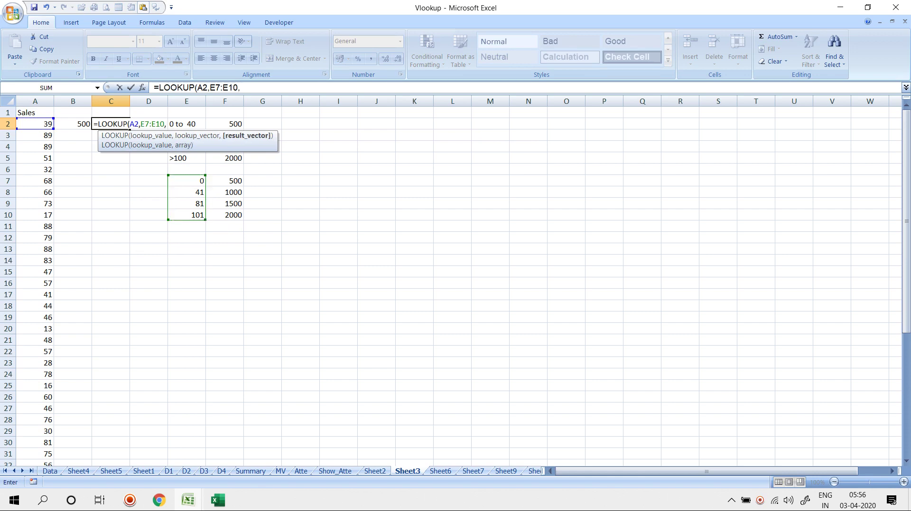
pyautogui.moveTo(224, 181); pyautogui.dragTo(225, 215)
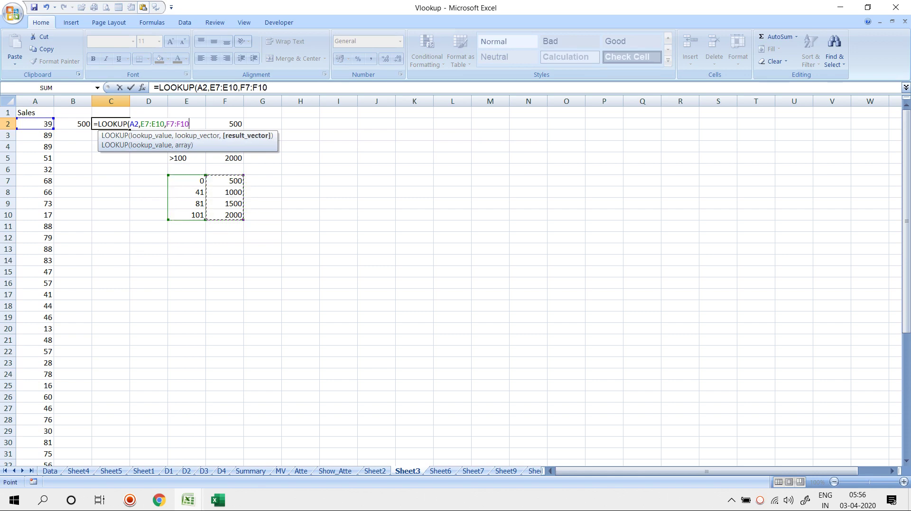
pyautogui.press('Return')
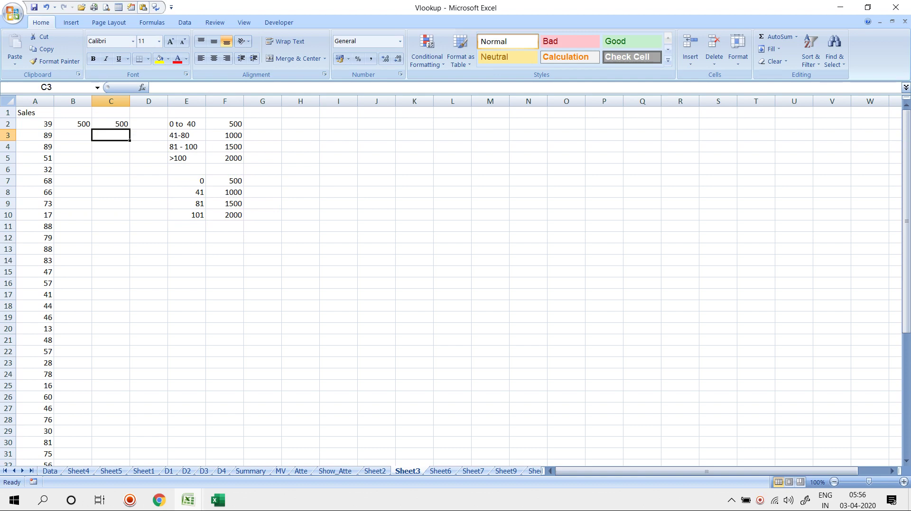
# Step: On Sheet6, clear the COUNTIF key formulas from helper column A and delete the emptied column
pyautogui.hotkey('ctrl', 'pagedown')
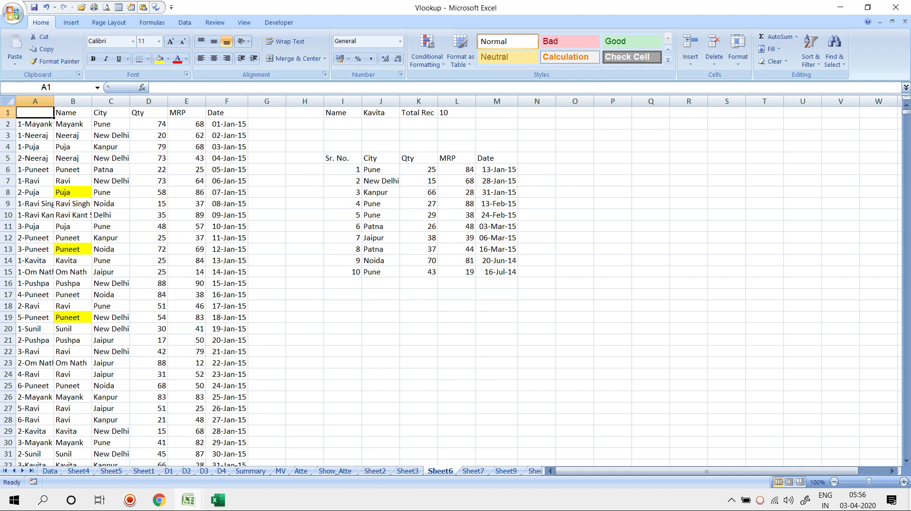
pyautogui.press('Down')
pyautogui.hotkey('ctrl', 'shift', 'Down')
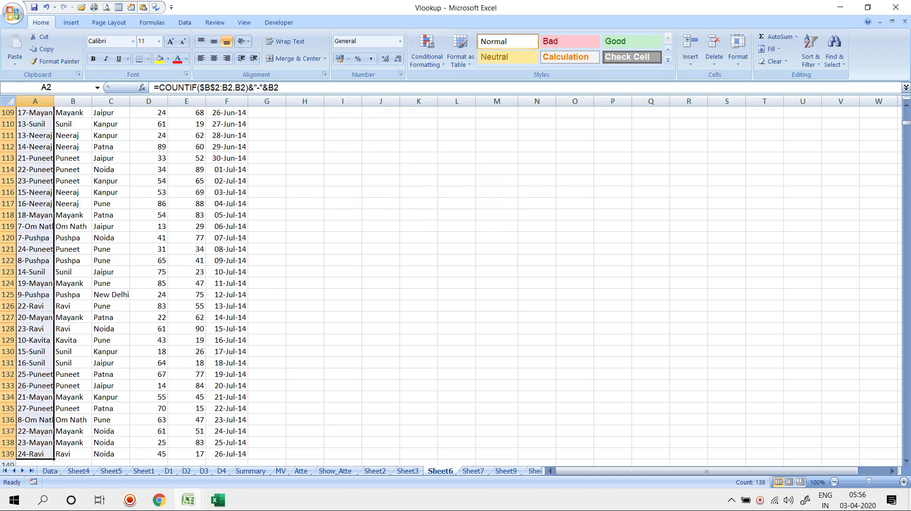
pyautogui.press('Delete')
pyautogui.press('Up')
pyautogui.hotkey('ctrl', 'space')
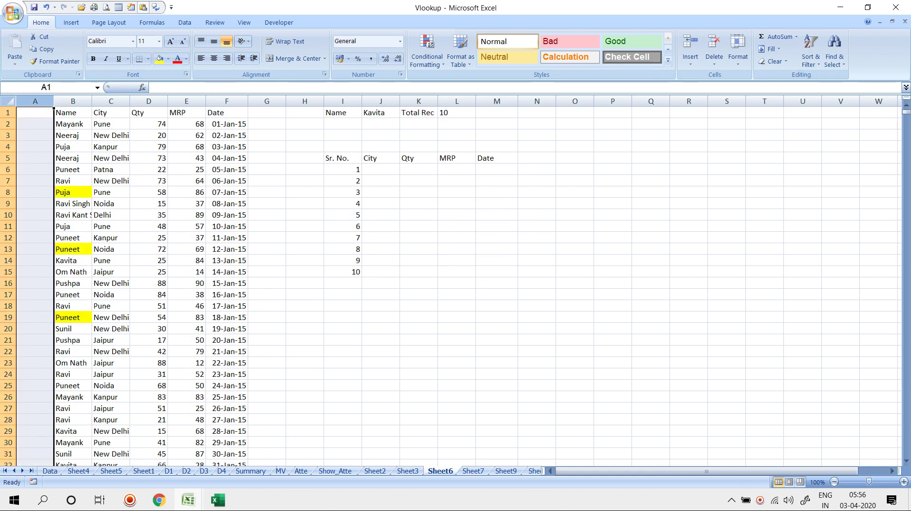
pyautogui.hotkey('ctrl', '-')
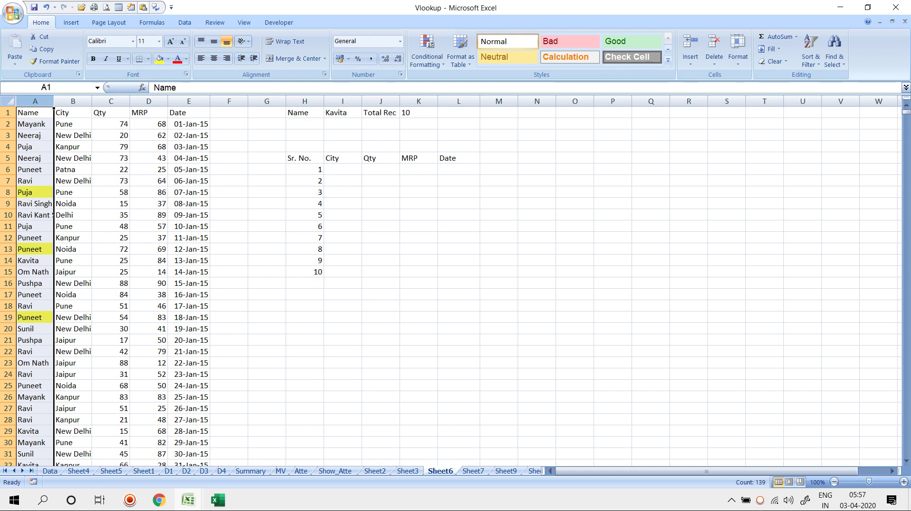
# Step: Clear the old serial numbers under the Sr. No. heading in column H of the report area
pyautogui.moveTo(343, 170); pyautogui.dragTo(343, 272)
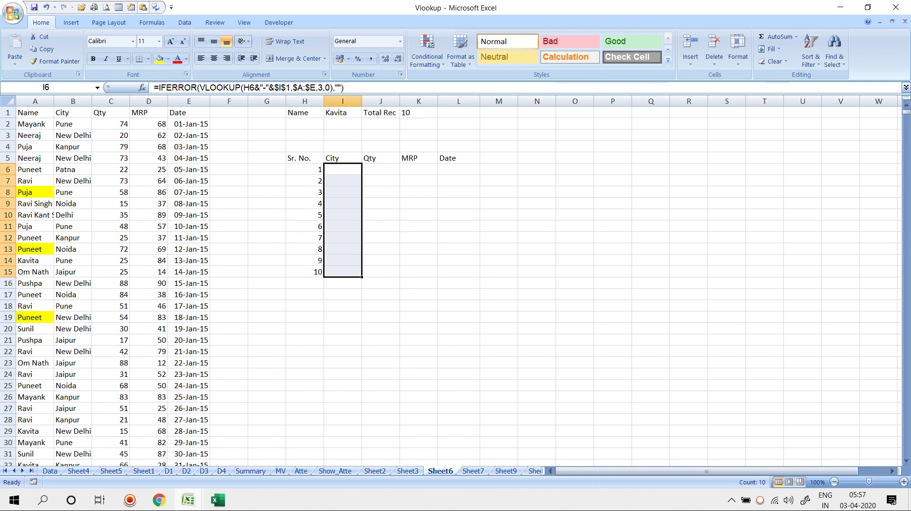
pyautogui.moveTo(304, 170); pyautogui.dragTo(304, 363)
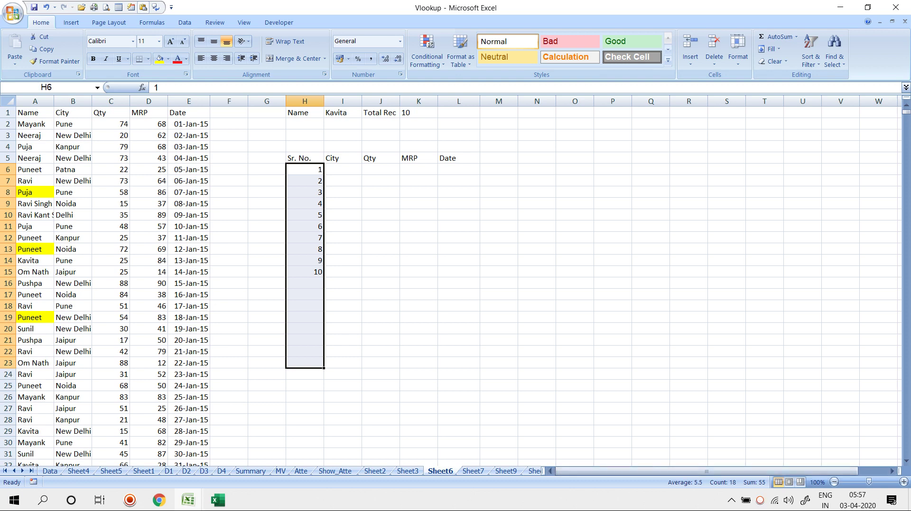
pyautogui.click(760, 500)
pyautogui.hotkey('ctrl', 'shift', '=')
pyautogui.press('Down')
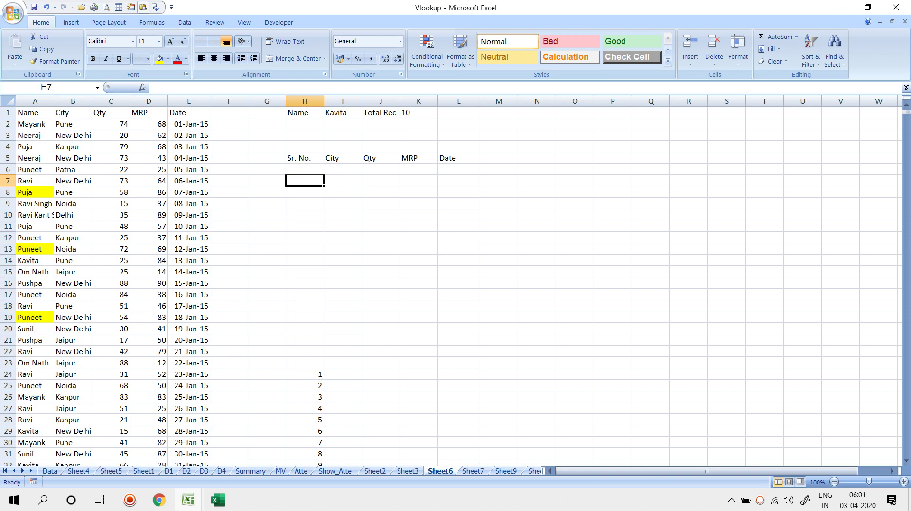
pyautogui.press('Up')
pyautogui.hotkey('ctrl', 'shift', 'Down')
pyautogui.hotkey('ctrl', 'shift', 'Down')
pyautogui.press('Delete')
# Step: Clear the Total Rec result from cell K1
pyautogui.press('Up')
pyautogui.press('Up')
pyautogui.press('Up')
pyautogui.press('Up')
pyautogui.press('Up')
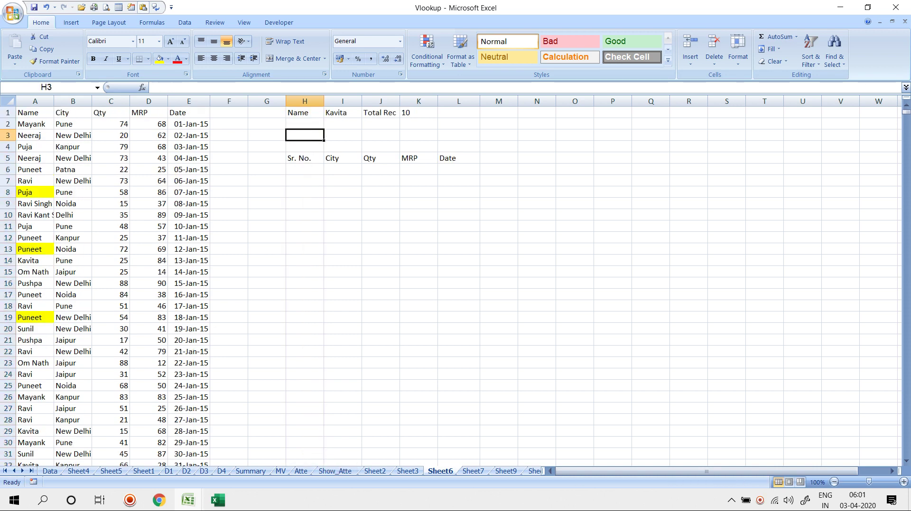
pyautogui.press('Right')
pyautogui.press('Right')
pyautogui.press('Right')
pyautogui.press('Delete')
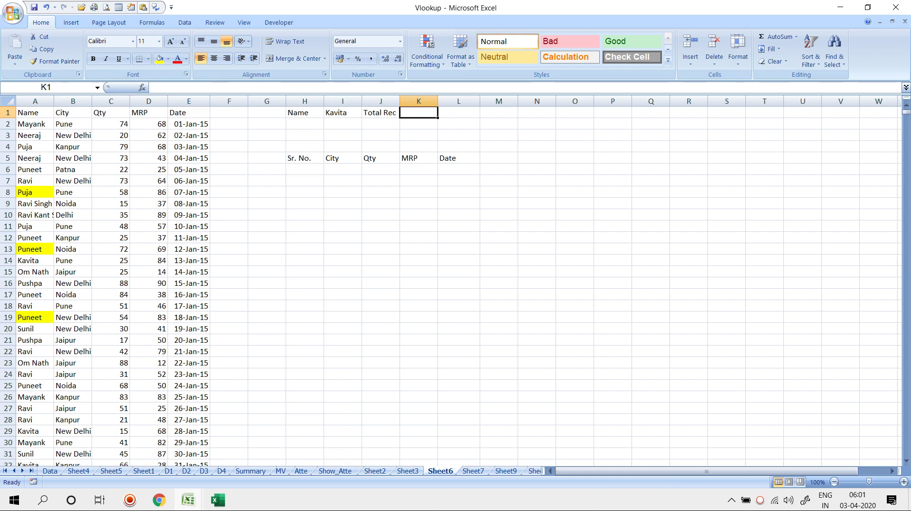
pyautogui.write('=COU')
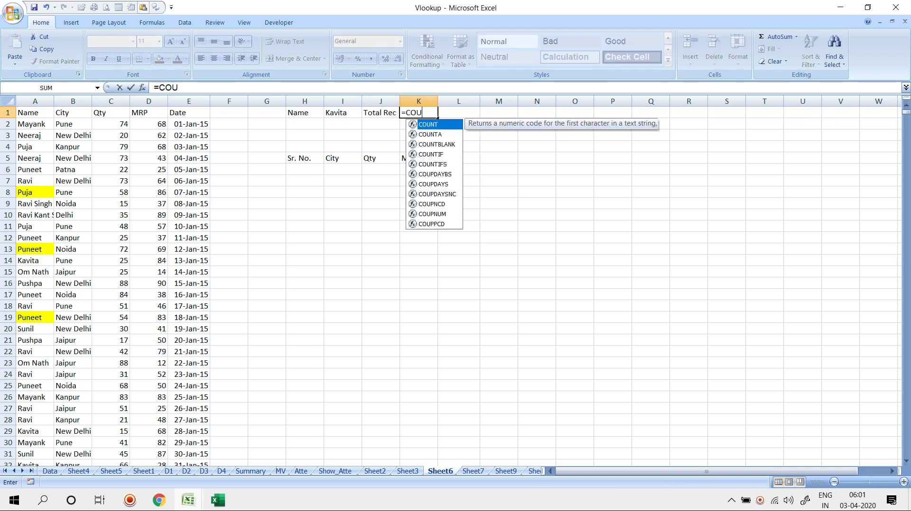
pyautogui.write('NTI')
pyautogui.press('Tab')
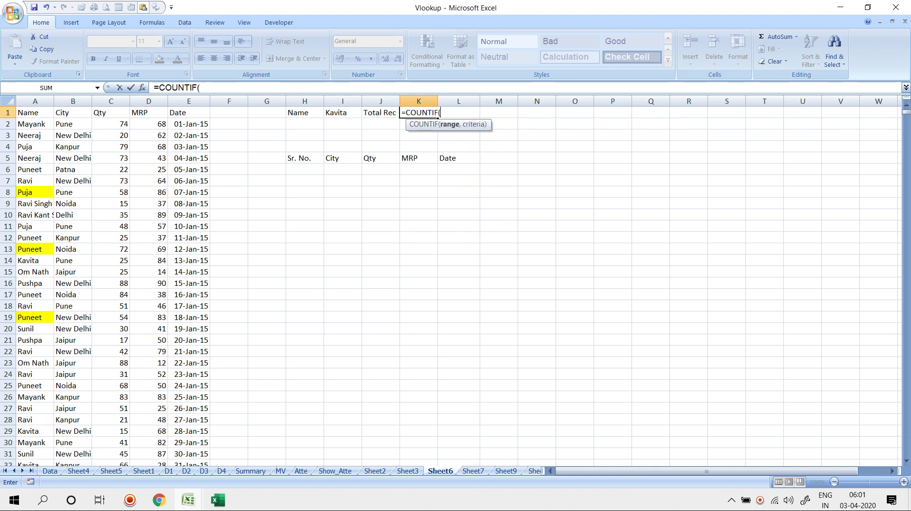
pyautogui.click(67, 89)
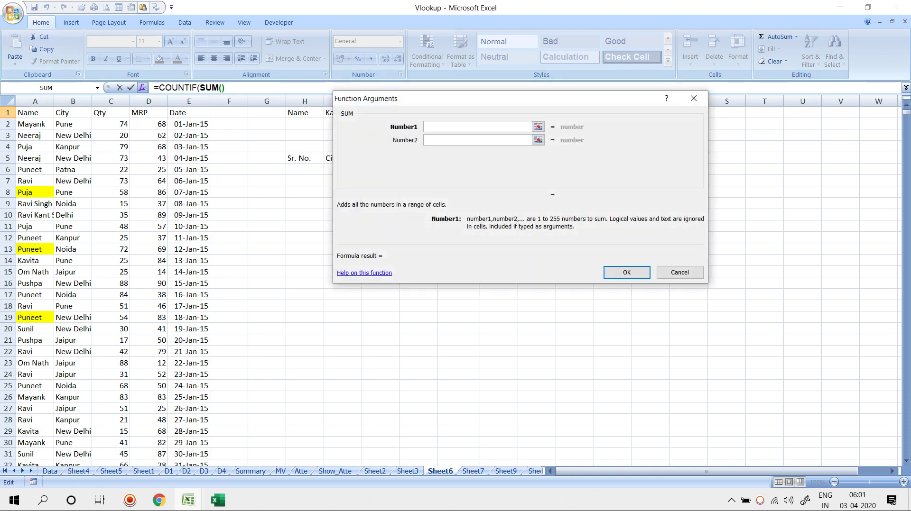
pyautogui.press('Escape')
# Step: Enter =COUNTIF(A:A,I1) in K1 to count the records matching the name in I1
pyautogui.write('=COUNTIF(')
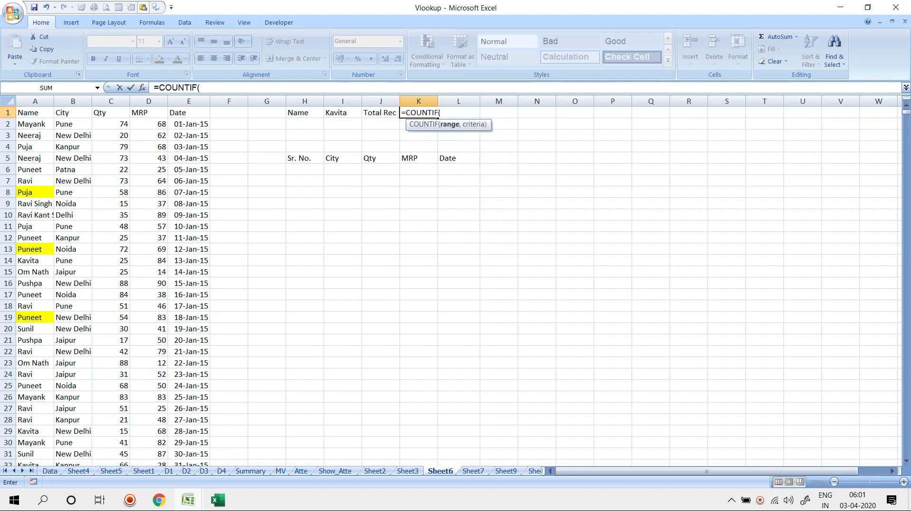
pyautogui.click(34, 101)
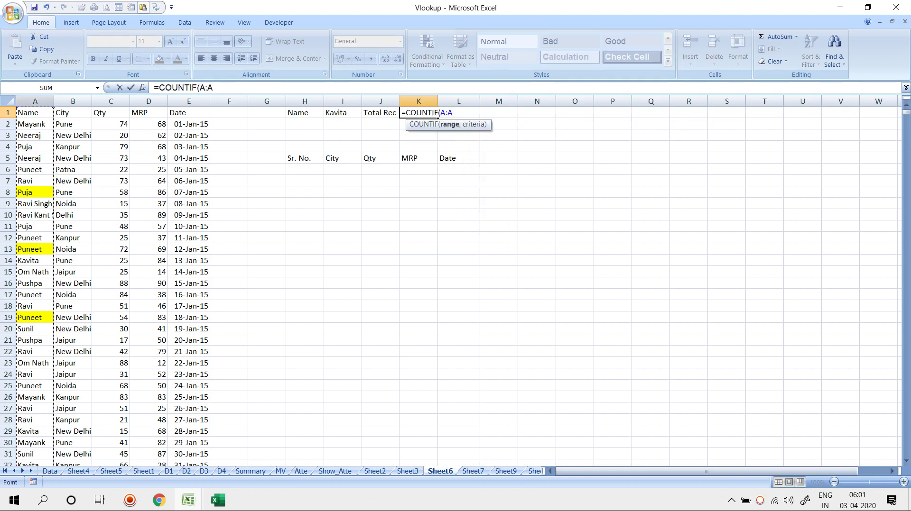
pyautogui.write(',')
pyautogui.click(343, 112)
pyautogui.press('Return')
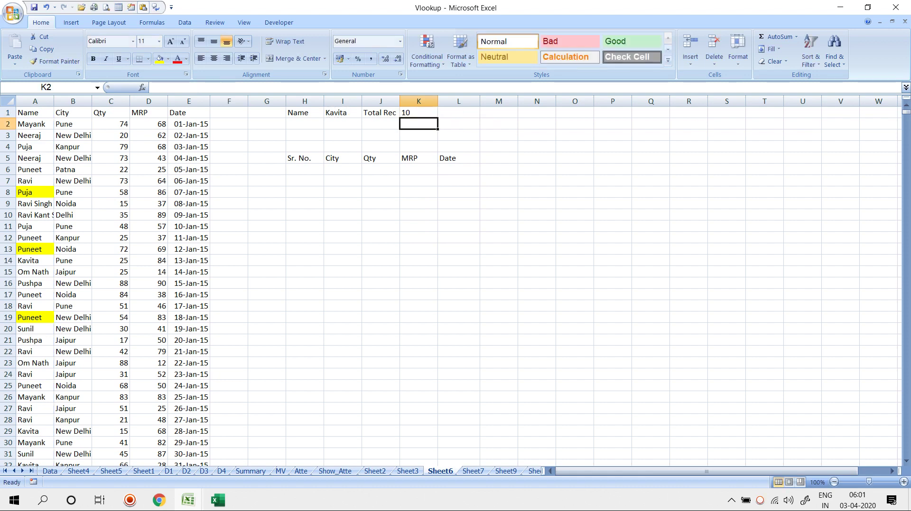
# Step: Replace the lookup name in I1 with the name from the first data record in A2
pyautogui.click(343, 112)
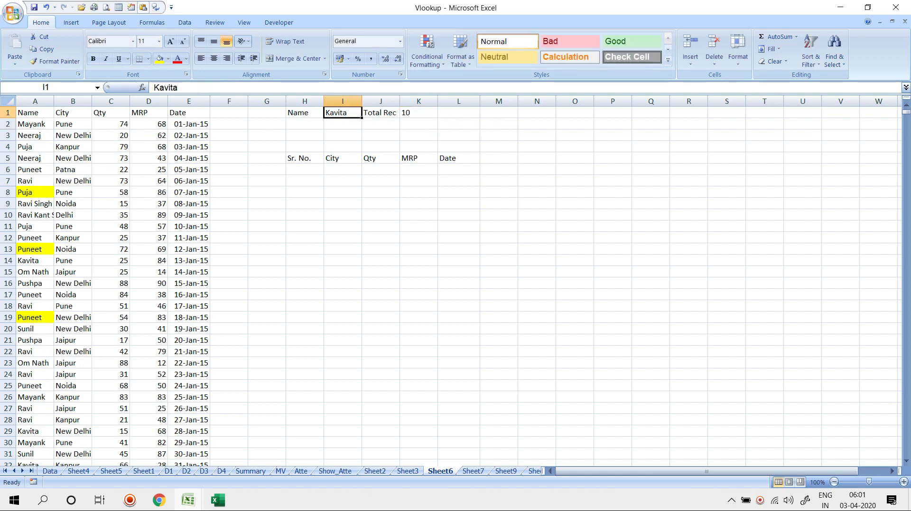
pyautogui.write('M')
pyautogui.press('BackSpace')
pyautogui.write('M')
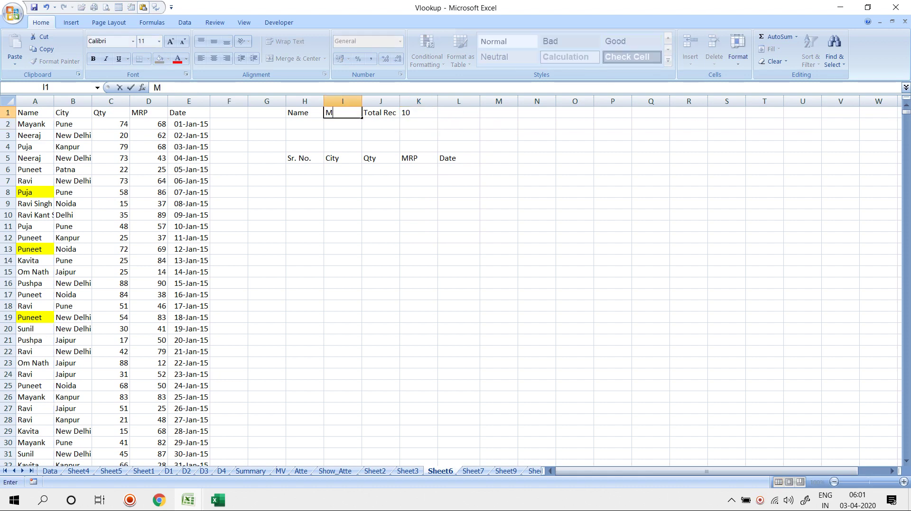
pyautogui.write('ayank')
pyautogui.press('Return')
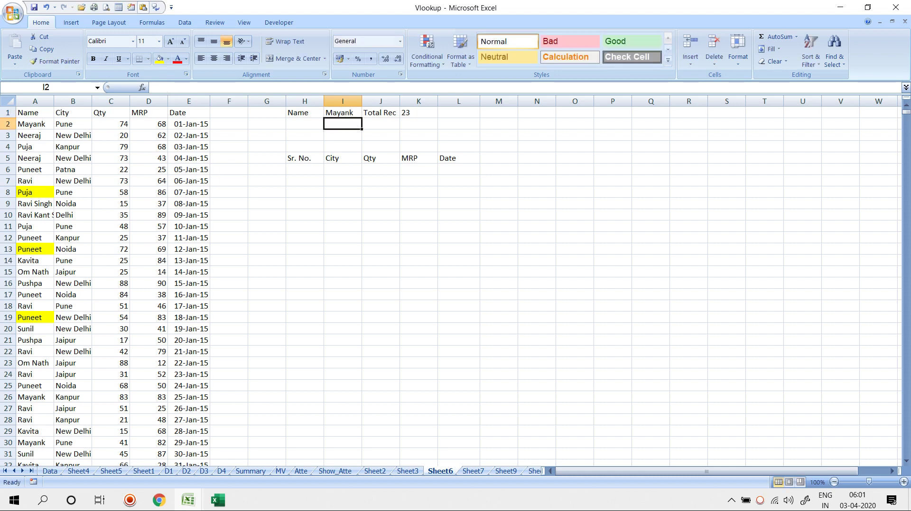
# Step: Enter =IF(K1>0,1,"") in H6 as the first serial number under Sr. No
pyautogui.press('Down')
pyautogui.press('Down')
pyautogui.press('Down')
pyautogui.press('Down')
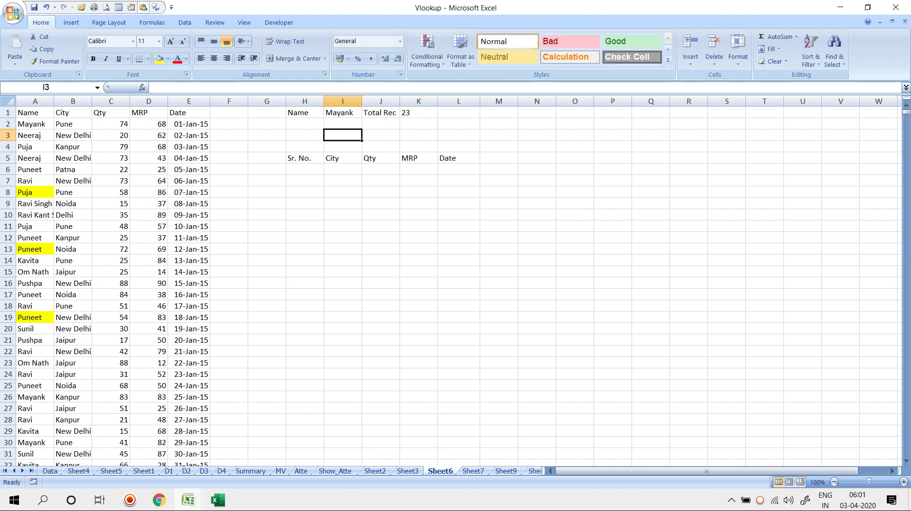
pyautogui.press('Left')
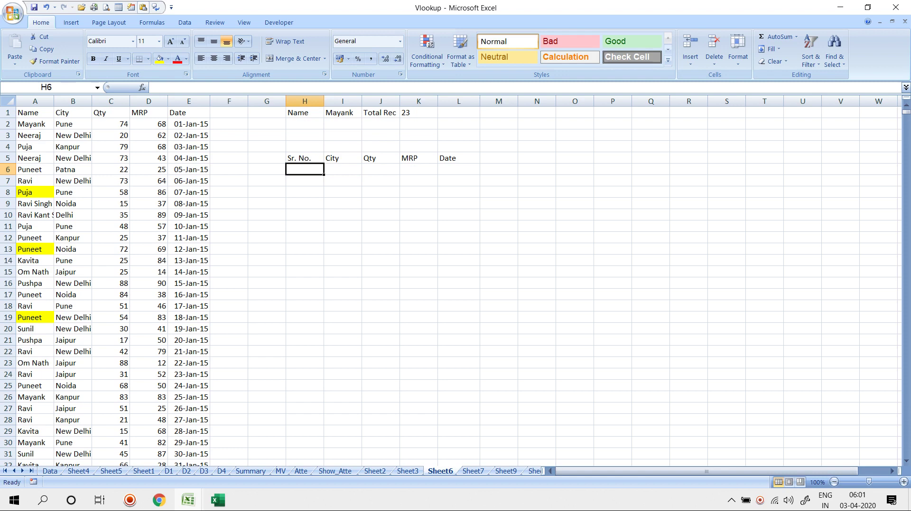
pyautogui.write('=IF(')
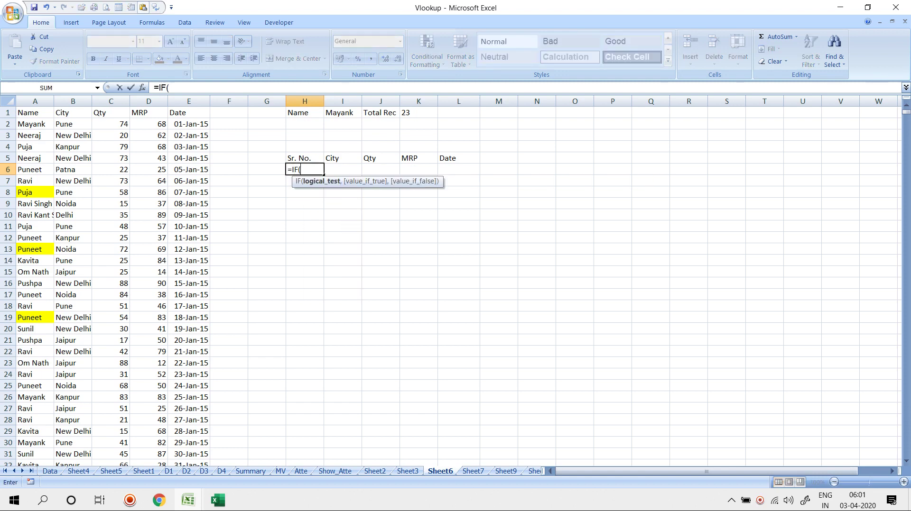
pyautogui.click(418, 113)
pyautogui.write('>')
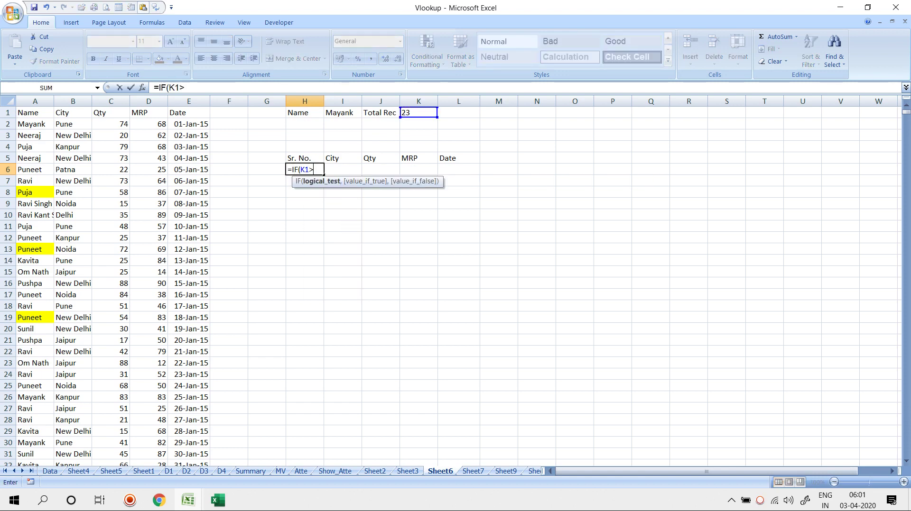
pyautogui.write('0,')
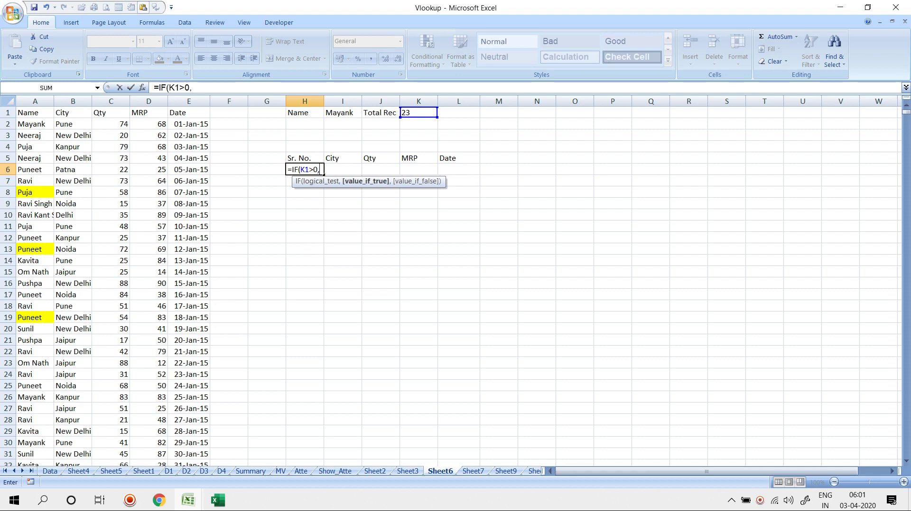
pyautogui.write('1,')
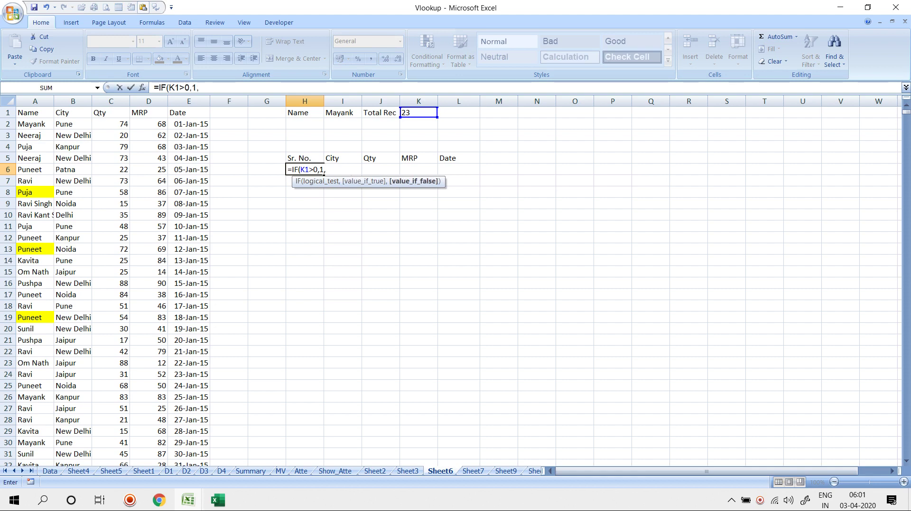
pyautogui.write('""')
pyautogui.press('Return')
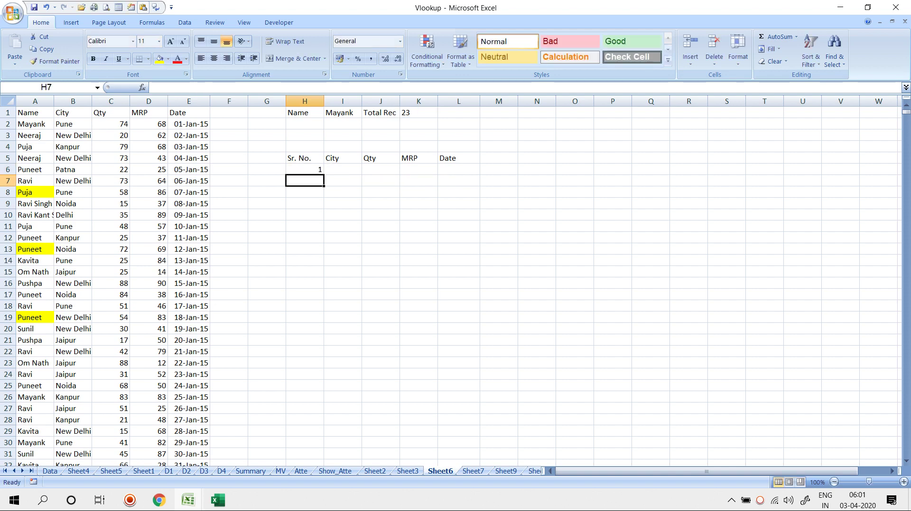
# Step: Enter =IF(H6+1>K1,"",H6+1) in H7 to continue the serial numbers up to the record total
pyautogui.write('=if')
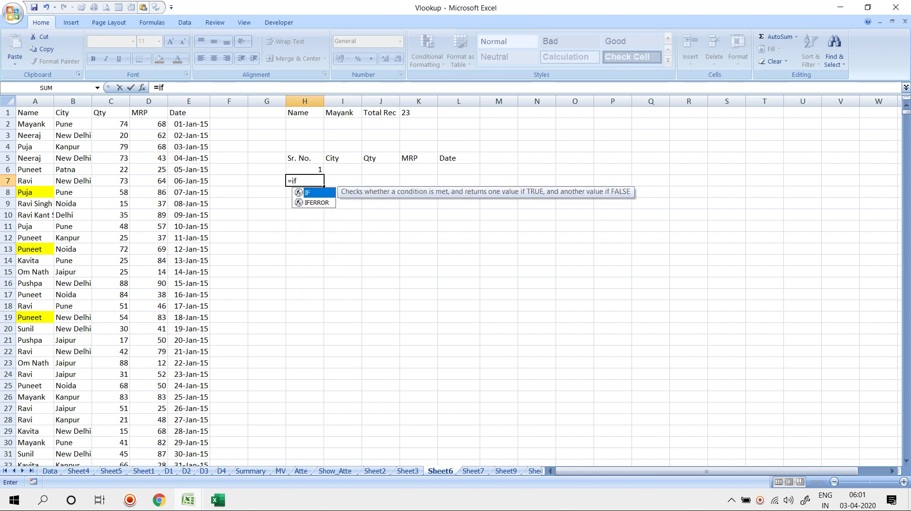
pyautogui.press('Tab')
pyautogui.write('H6+1')
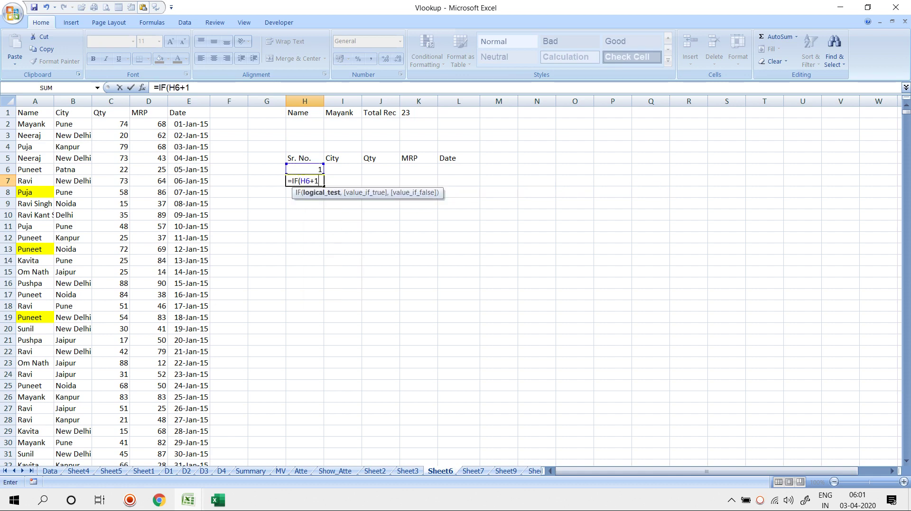
pyautogui.write('>')
pyautogui.click(419, 113)
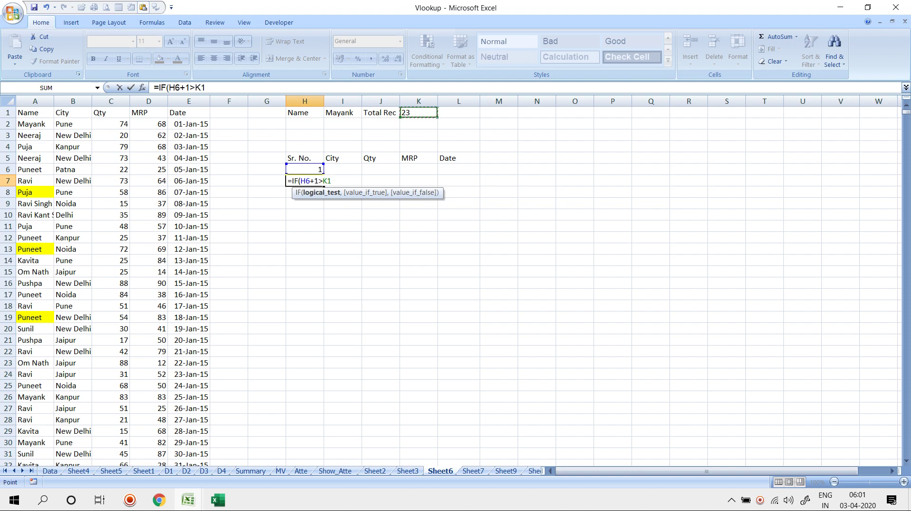
pyautogui.write(',""')
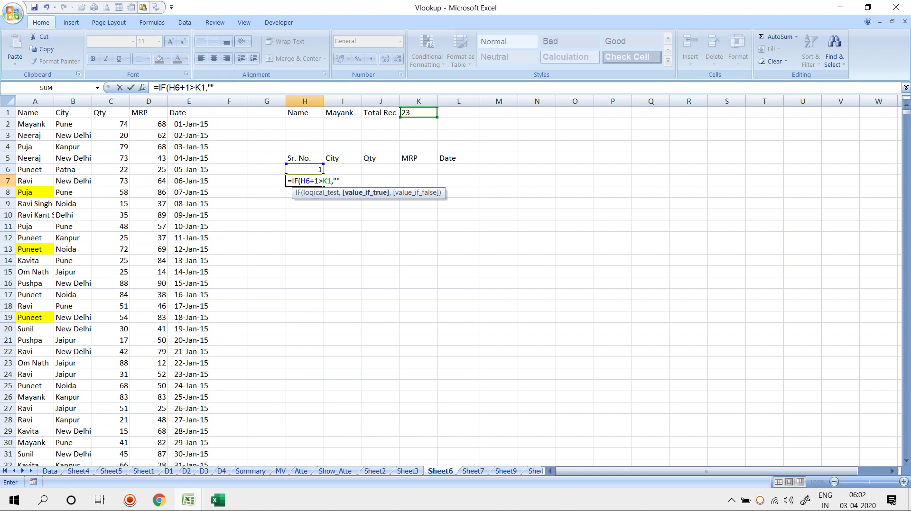
pyautogui.write(',H6+1')
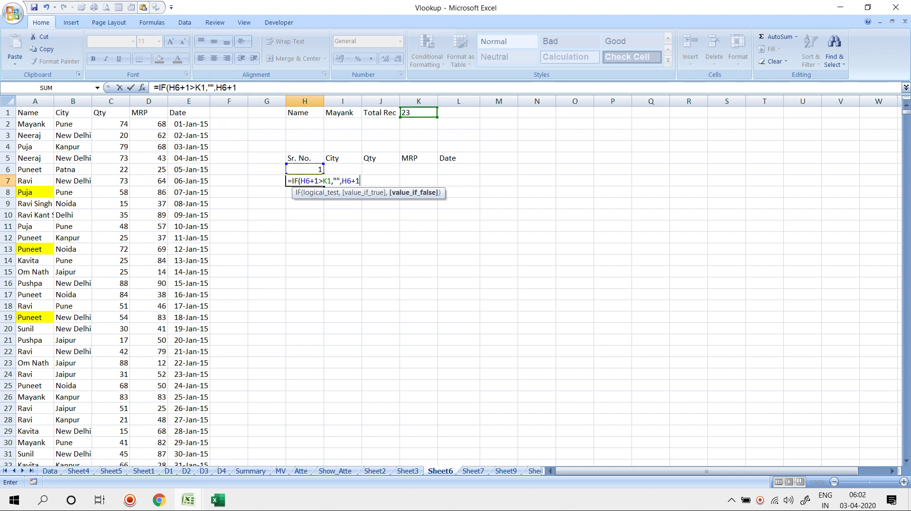
pyautogui.press('Return')
# Step: Make the K1 reference in the H7 formula absolute as $K$1
pyautogui.press('Up')
pyautogui.press('F2')
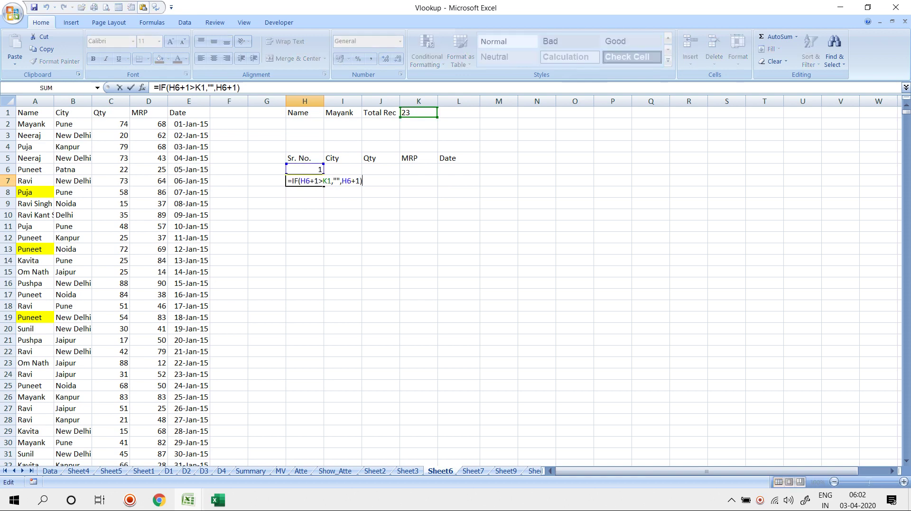
pyautogui.click(328, 181)
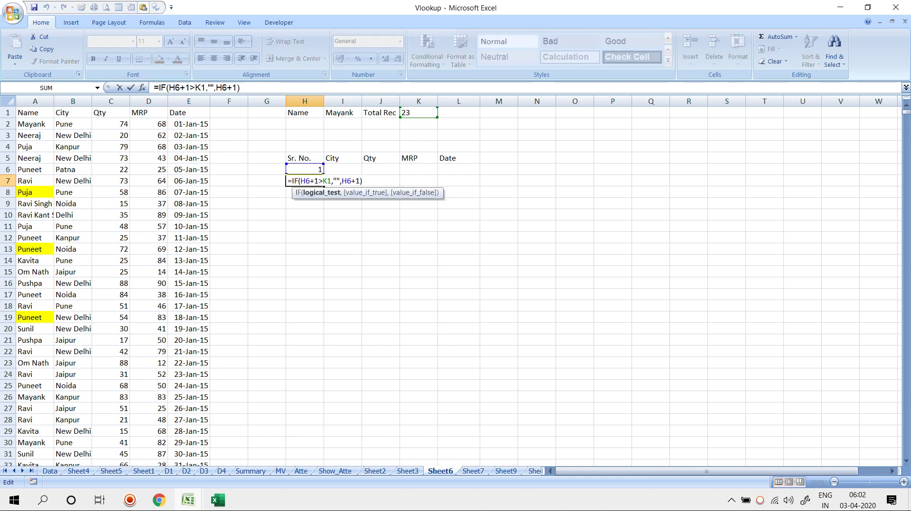
pyautogui.press('F4')
pyautogui.press('Return')
# Step: Fill the serial number formula from H7 down column H through row 46
pyautogui.hotkey('ctrl', 'd')
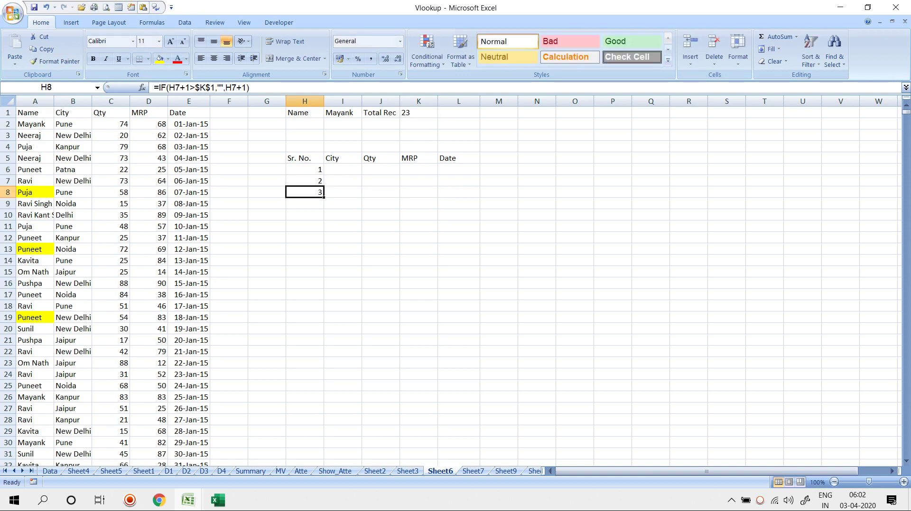
pyautogui.press('Down')
pyautogui.hotkey('ctrl', 'd')
pyautogui.press('Up')
pyautogui.hotkey('shift', 'Down')
pyautogui.hotkey('shift', 'Down')
pyautogui.hotkey('shift', 'Down')
pyautogui.hotkey('shift', 'Down')
pyautogui.hotkey('shift', 'Down')
pyautogui.hotkey('shift', 'Down')
pyautogui.hotkey('shift', 'Down')
pyautogui.hotkey('shift', 'Down')
pyautogui.hotkey('shift', 'Down')
pyautogui.hotkey('shift', 'Down')
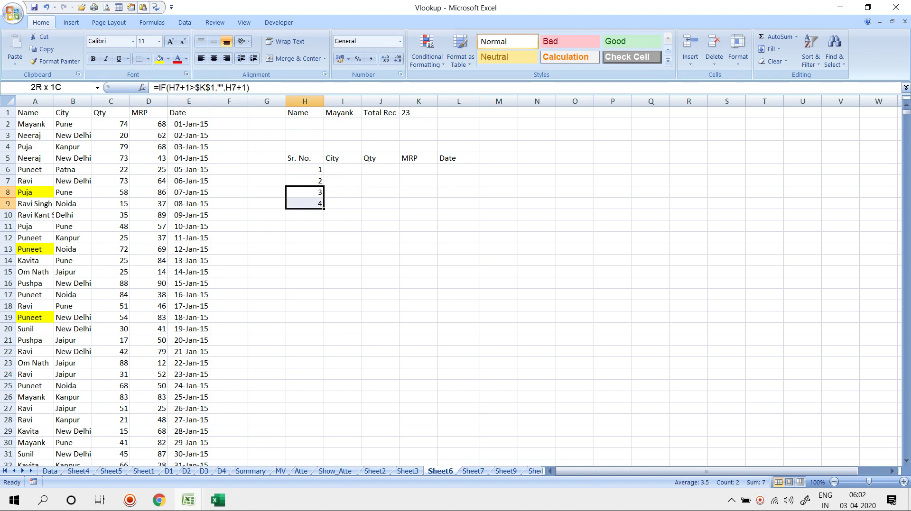
pyautogui.hotkey('shift', 'Down')
pyautogui.hotkey('shift', 'Down')
pyautogui.hotkey('shift', 'Down')
pyautogui.hotkey('shift', 'Down')
pyautogui.hotkey('shift', 'Down')
pyautogui.hotkey('shift', 'Down')
pyautogui.hotkey('shift', 'Down')
pyautogui.hotkey('shift', 'Down')
pyautogui.hotkey('shift', 'Down')
pyautogui.hotkey('shift', 'Down')
pyautogui.hotkey('shift', 'Down')
pyautogui.hotkey('shift', 'Down')
pyautogui.hotkey('shift', 'Down')
pyautogui.hotkey('shift', 'Down')
pyautogui.hotkey('shift', 'Down')
pyautogui.hotkey('shift', 'Down')
pyautogui.hotkey('shift', 'Down')
pyautogui.hotkey('shift', 'Down')
pyautogui.hotkey('shift', 'Down')
pyautogui.hotkey('shift', 'Down')
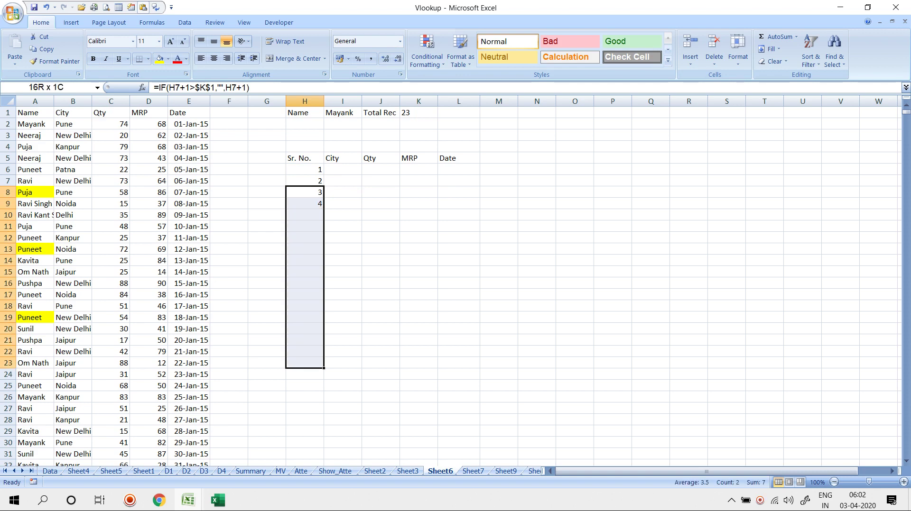
pyautogui.hotkey('ctrl', 'd')
pyautogui.hotkey('ctrl', 'Up')
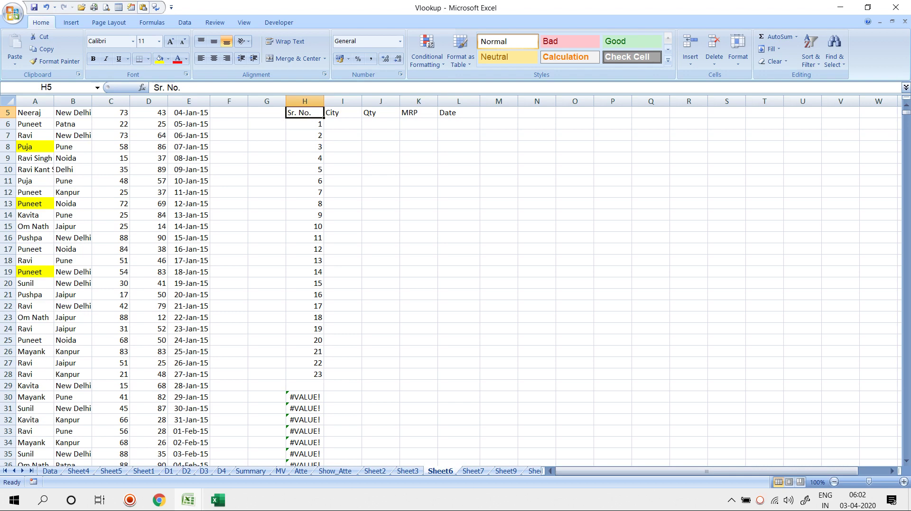
# Step: Wrap the H7 formula in IFERROR with a blank fallback: =IFERROR(IF(H6+1>$K$1,"",H6+1),"")
pyautogui.scroll(2, 455, 284)
pyautogui.press('Down')
pyautogui.press('Down')
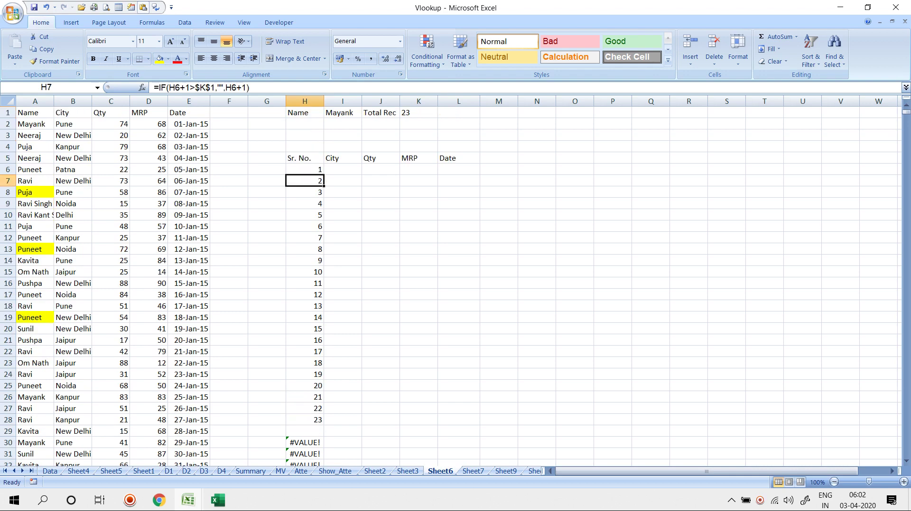
pyautogui.press('F2')
pyautogui.press('Home')
pyautogui.press('Right')
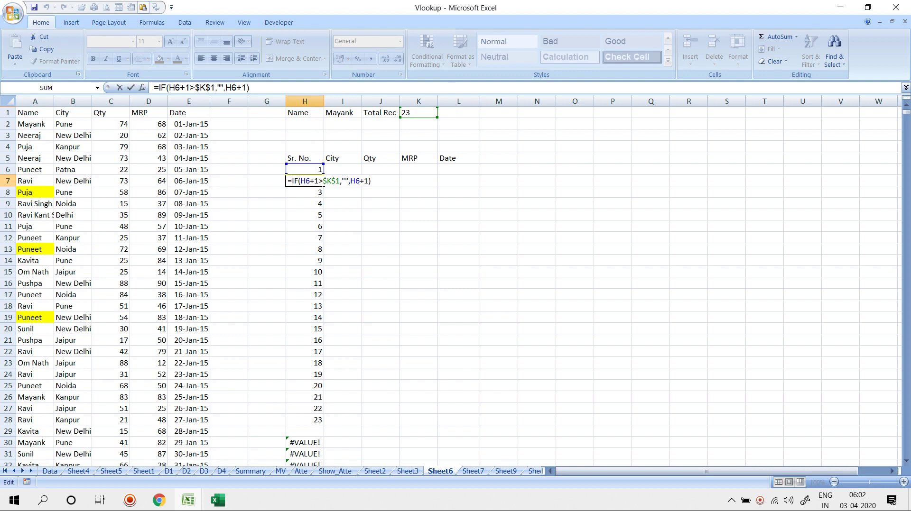
pyautogui.write('if')
pyautogui.press('Down')
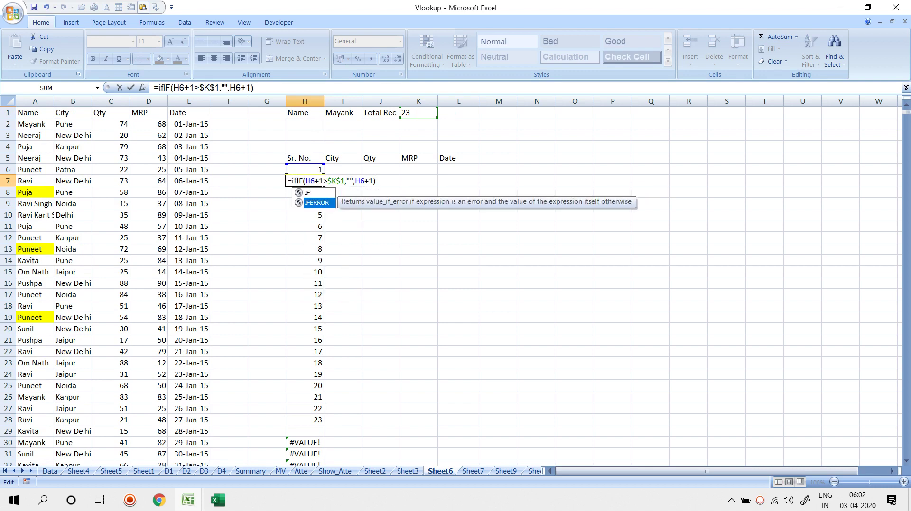
pyautogui.press('Tab')
pyautogui.write(',')
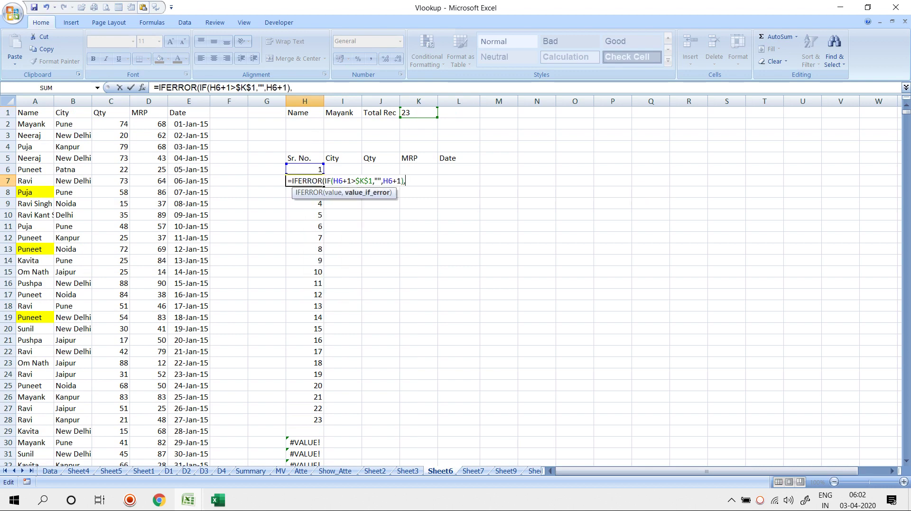
pyautogui.write('""')
pyautogui.press('Return')
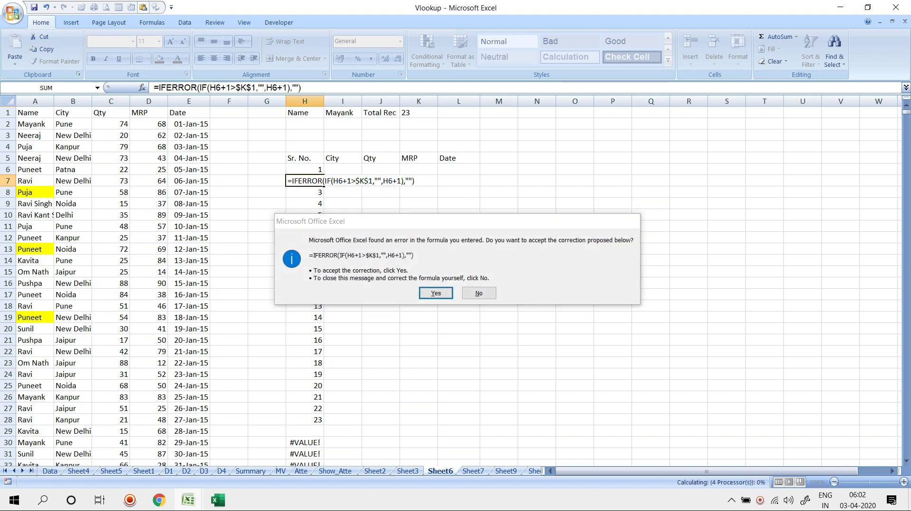
pyautogui.press('Return')
# Step: Copy the IFERROR serial number formula from H7 down through H46
pyautogui.hotkey('ctrl', 'shift', 'Down')
pyautogui.hotkey('ctrl', 'd')
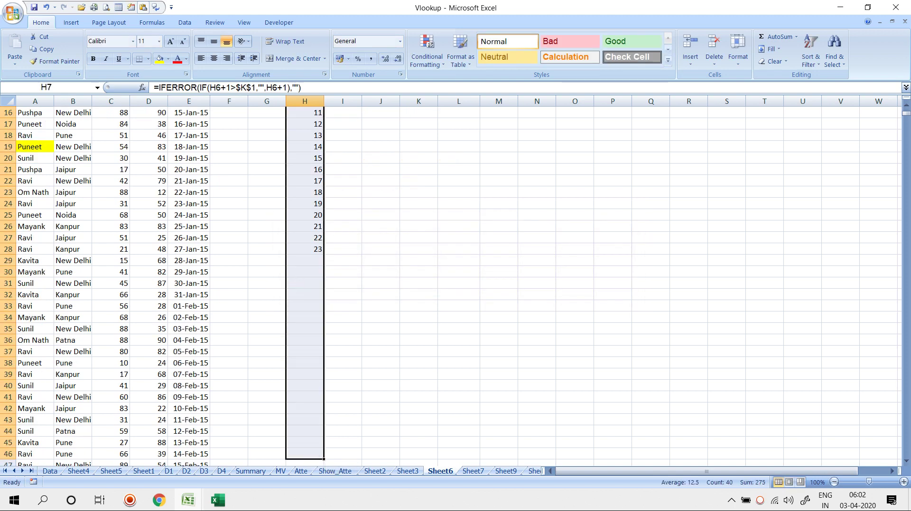
pyautogui.scroll(5, 456, 284)
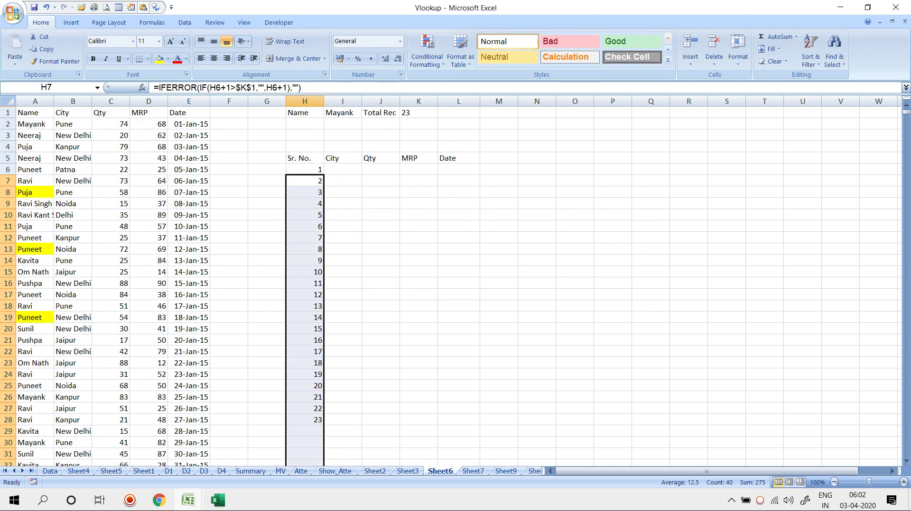
# Step: Clear the old VLOOKUP formulas under the City, Qty, MRP and Date headings from row 6 down in columns I to L
pyautogui.press('Right')
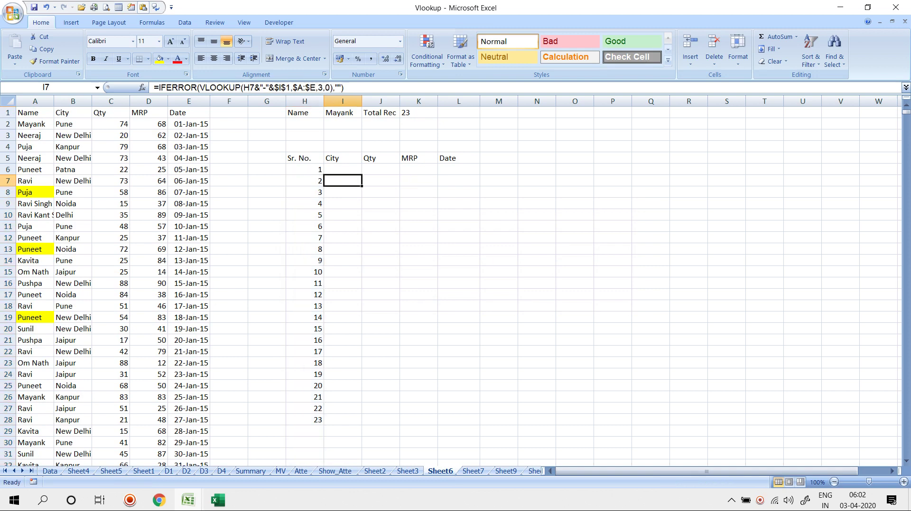
pyautogui.press('Up')
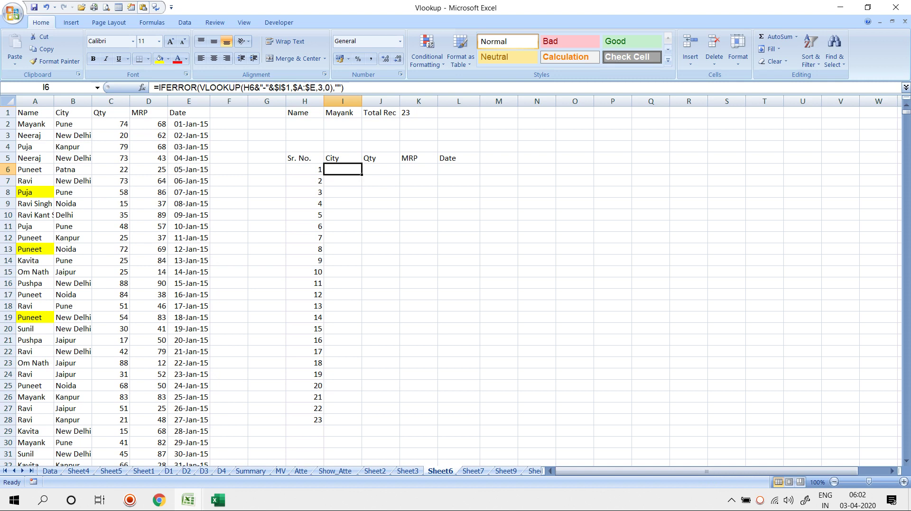
pyautogui.hotkey('shift', 'Right')
pyautogui.hotkey('shift', 'Right')
pyautogui.hotkey('shift', 'Right')
pyautogui.hotkey('ctrl', 'shift', 'Down')
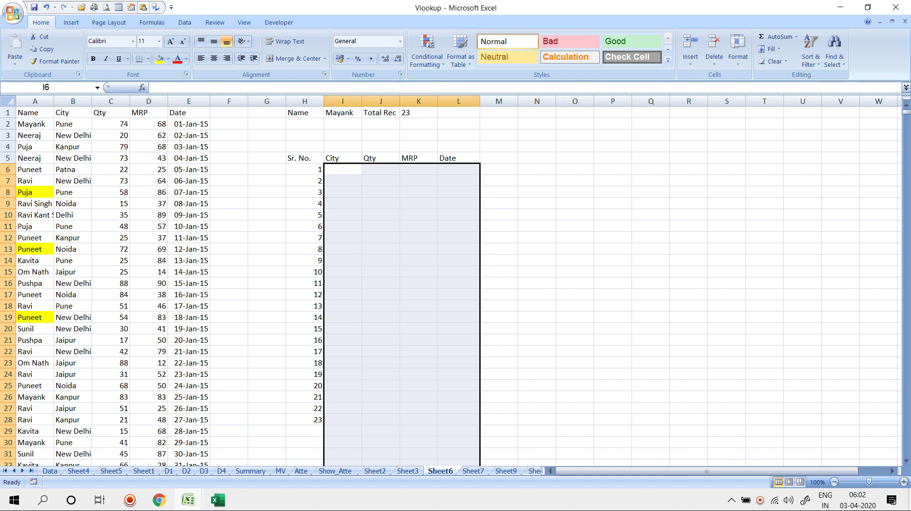
pyautogui.hotkey('shift', 'BackSpace')
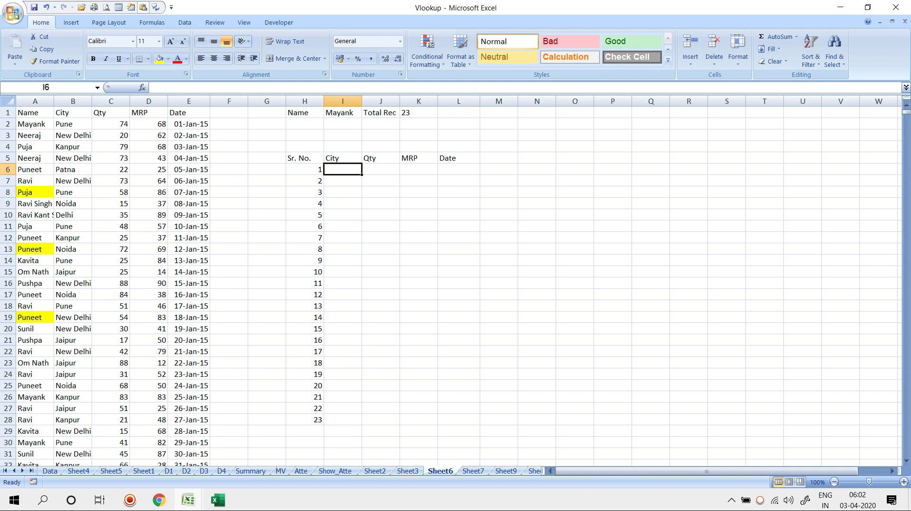
# Step: Insert a blank helper column before the Name column and go to its cell A2
pyautogui.rightClick(34, 101)
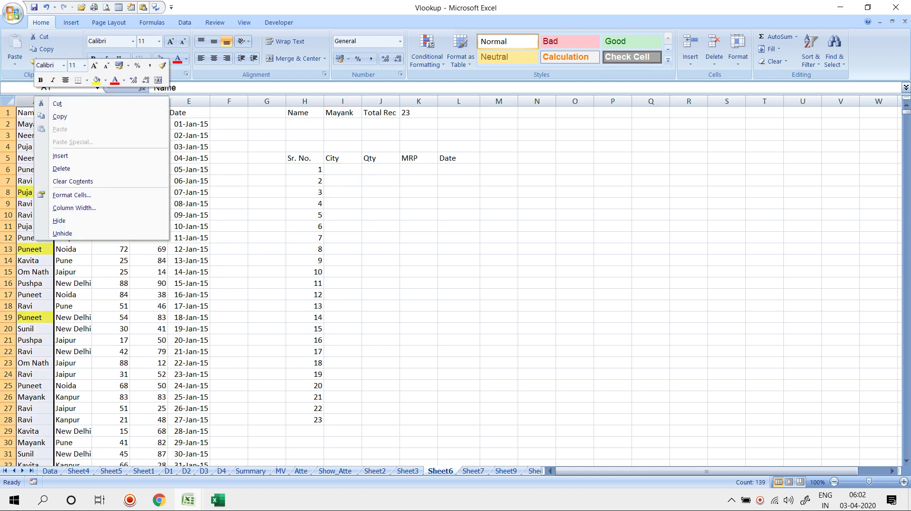
pyautogui.click(60, 156)
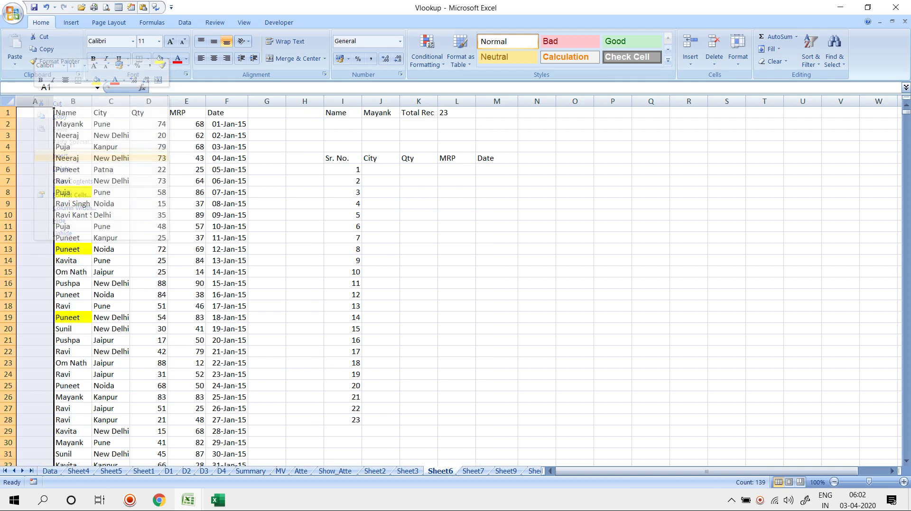
pyautogui.press('Down')
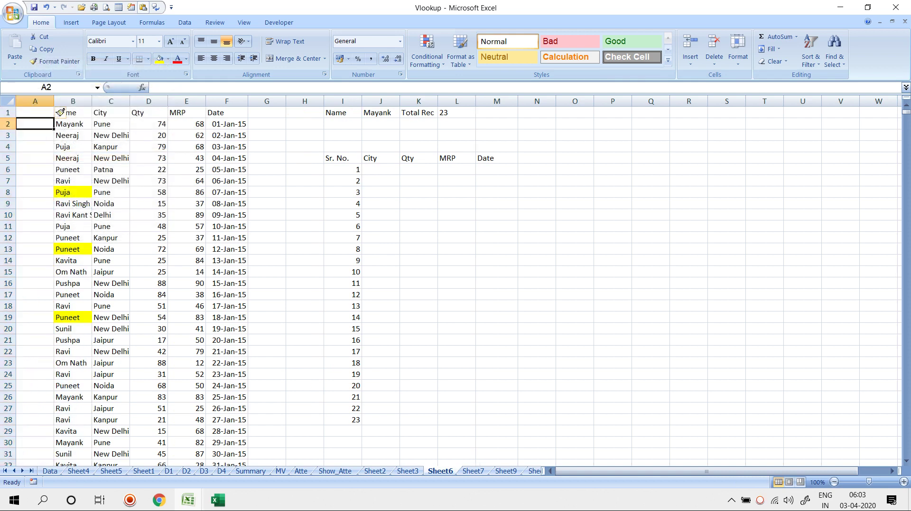
# Step: Enter a COUNTIF formula in A2 that counts the name in B2 within its own range: =COUNTIF(B2:B2,B2)
pyautogui.write('=count')
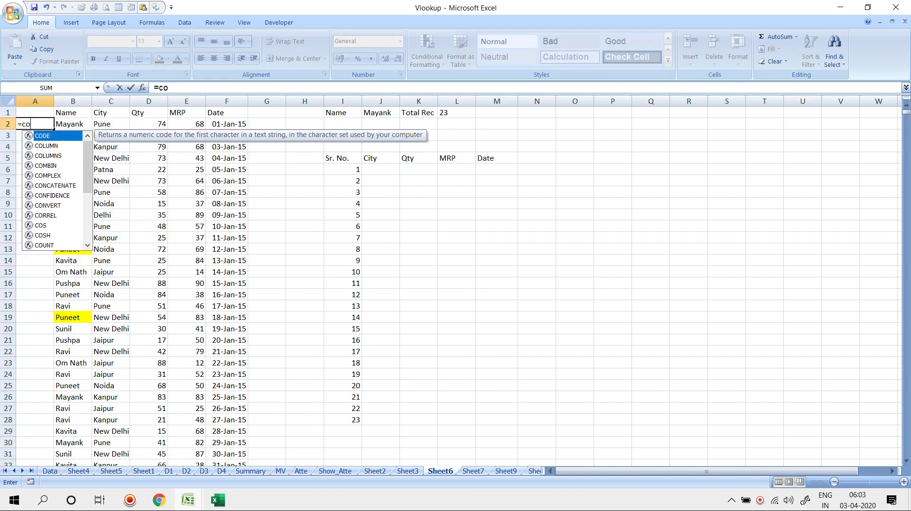
pyautogui.press('Down')
pyautogui.press('Down')
pyautogui.press('Down')
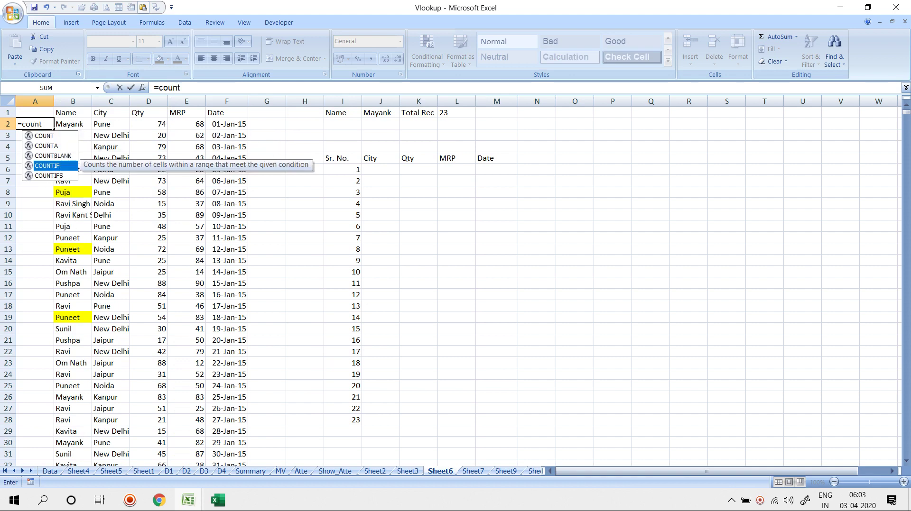
pyautogui.press('Tab')
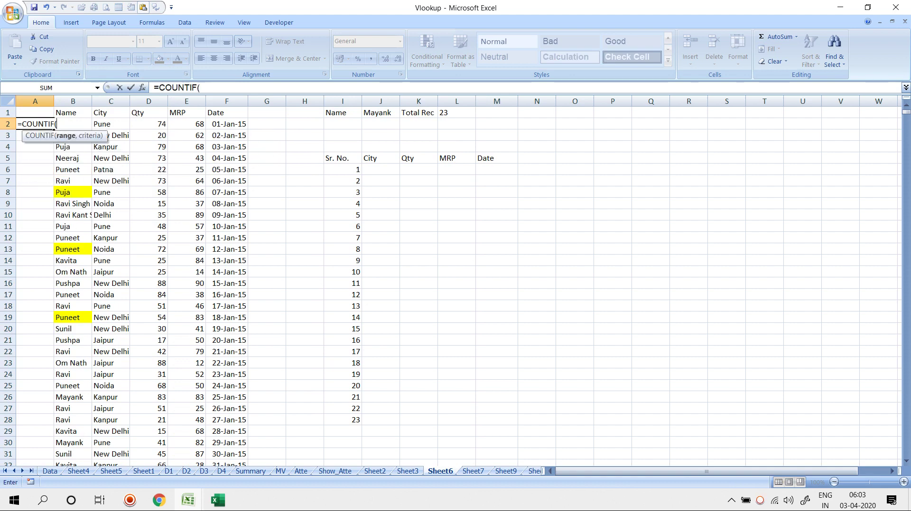
pyautogui.press('F2')
pyautogui.click(73, 133)
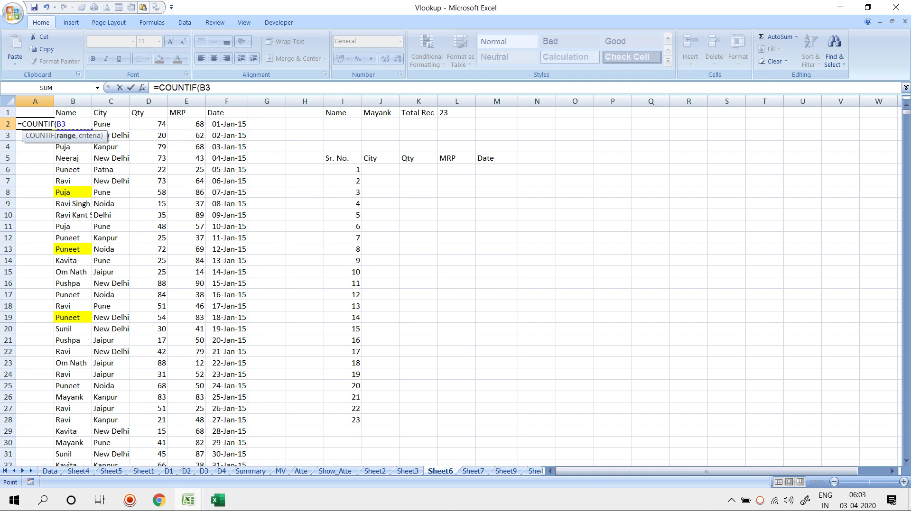
pyautogui.press('BackSpace')
pyautogui.press('BackSpace')
pyautogui.write('B')
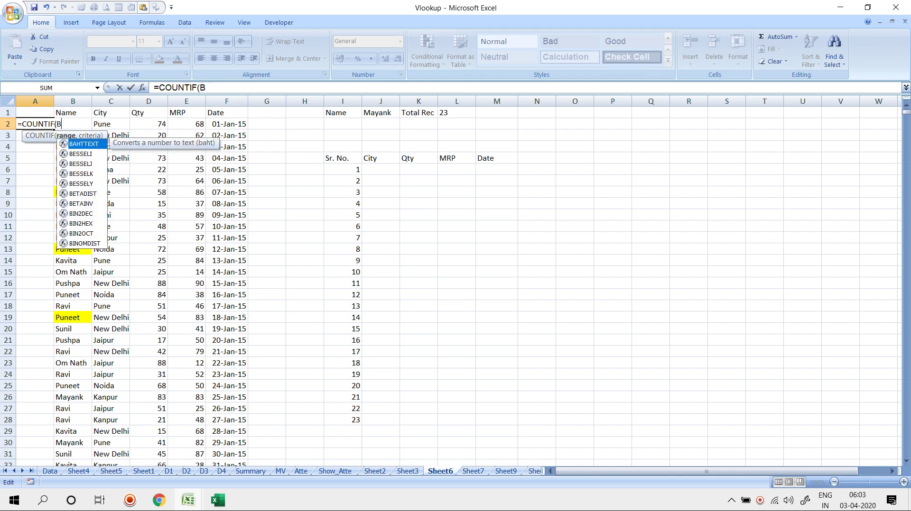
pyautogui.write('2:')
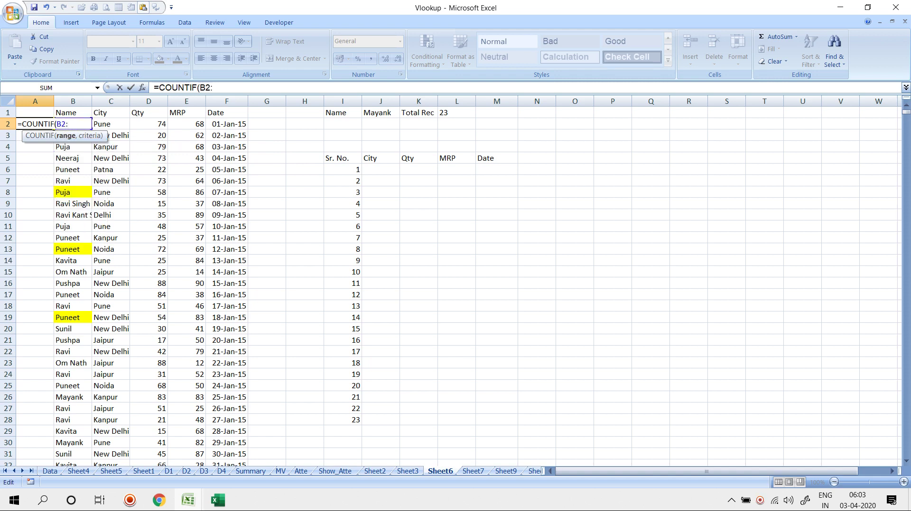
pyautogui.write('b2,')
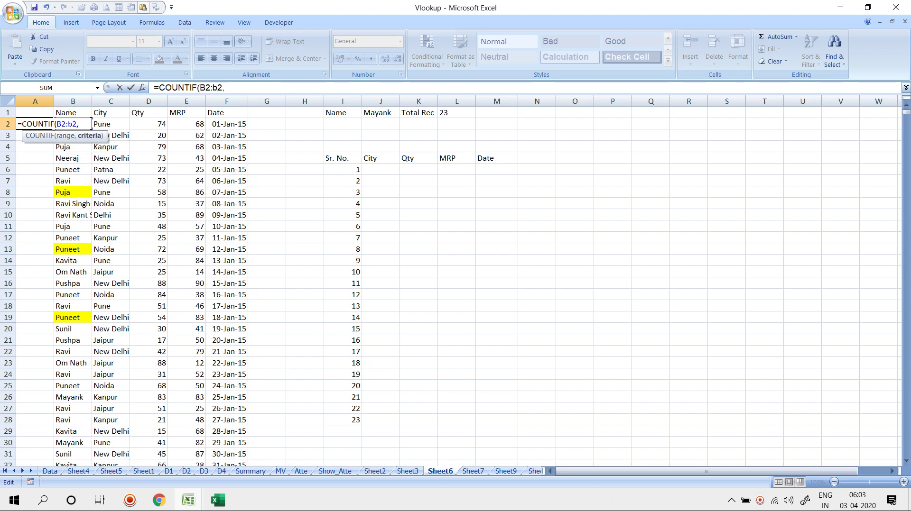
pyautogui.write('b2')
pyautogui.press('Return')
pyautogui.press('Up')
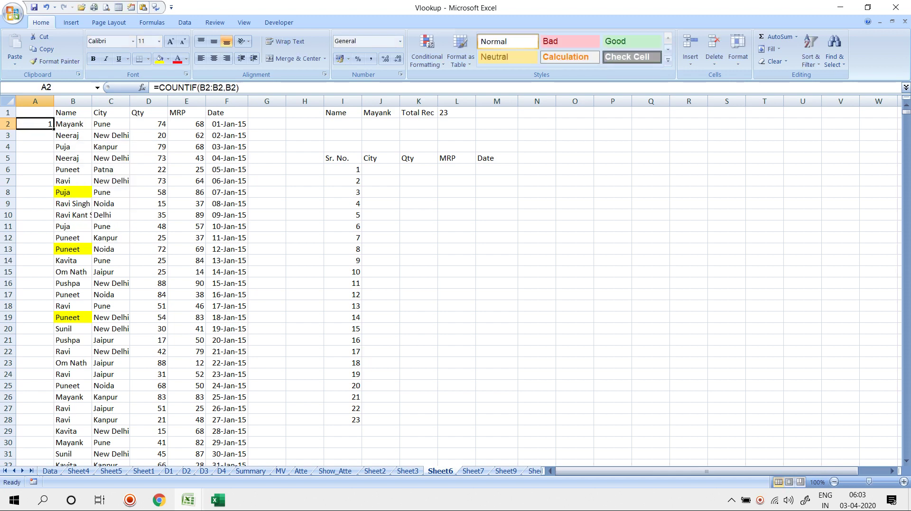
# Step: Make the range start absolute in A2, giving =COUNTIF($B$2:B2,B2), and fill the formula down column A beside all records
pyautogui.press('F2')
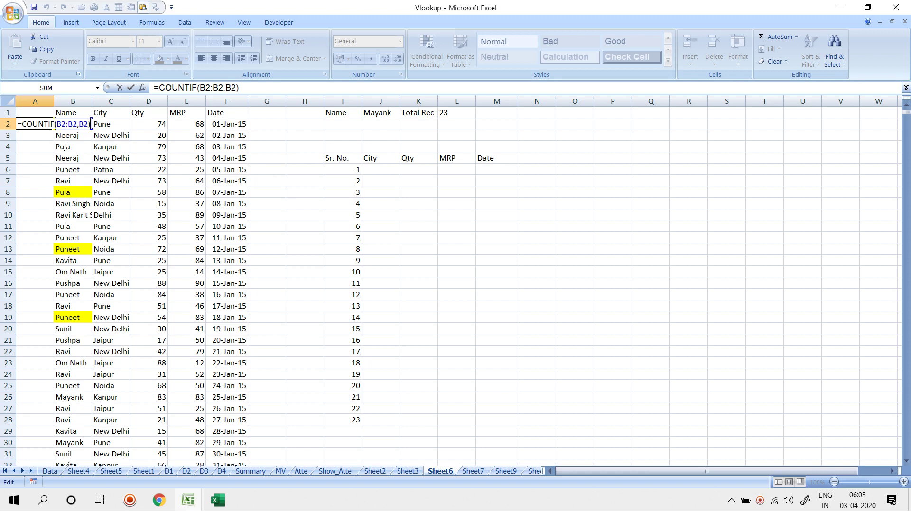
pyautogui.click(66, 124)
pyautogui.press('F3')
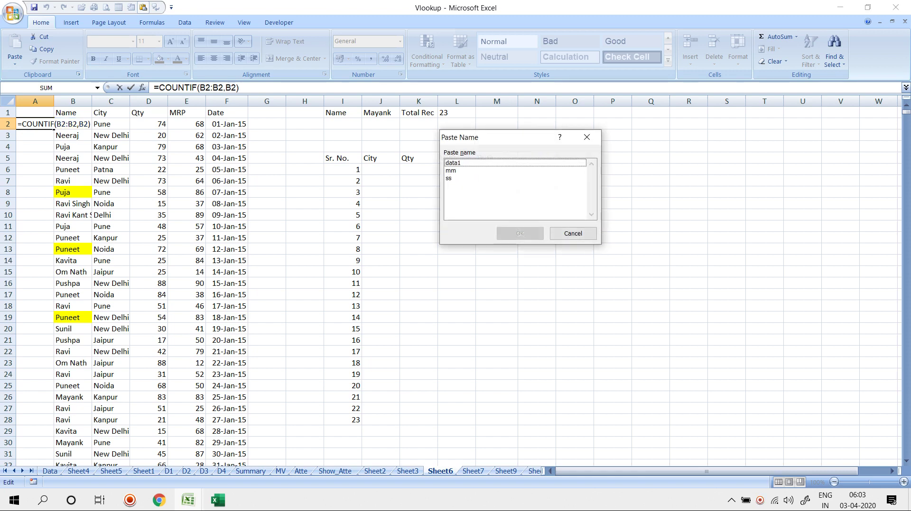
pyautogui.press('Escape')
pyautogui.press('F4')
pyautogui.press('Return')
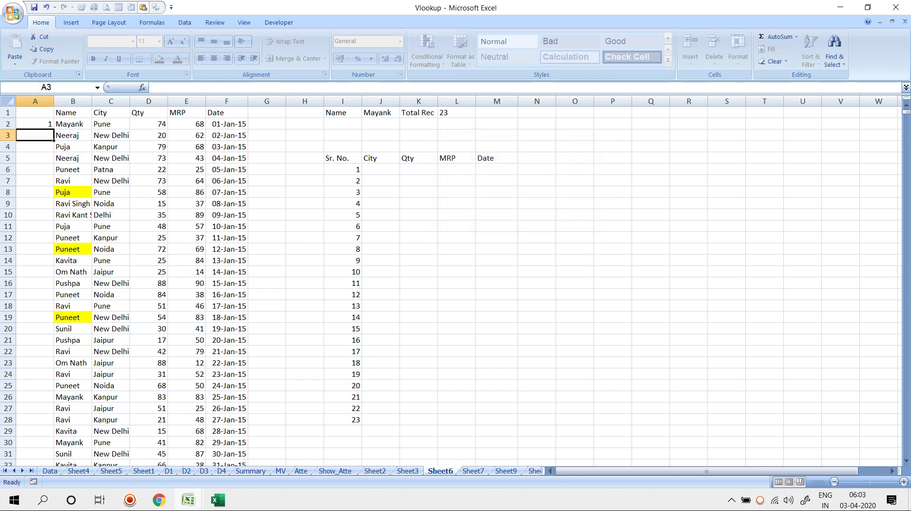
pyautogui.press('Up')
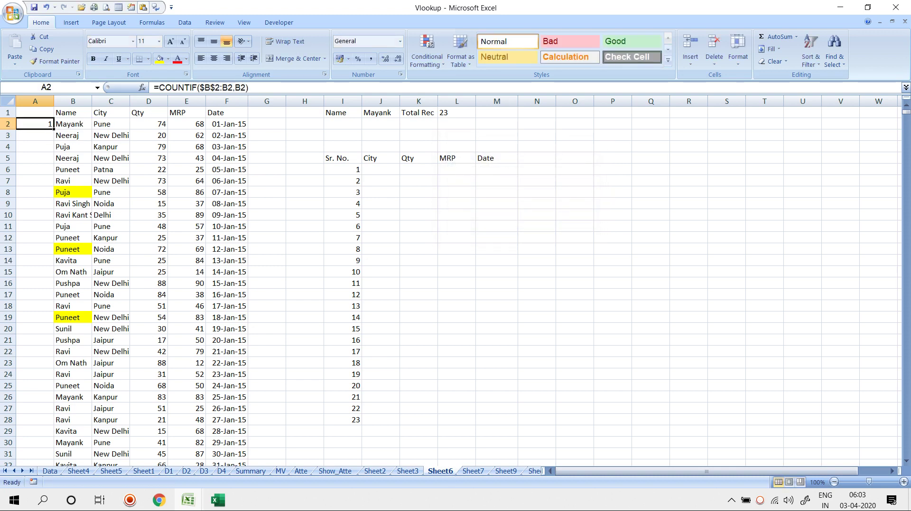
pyautogui.doubleClick(54, 129)
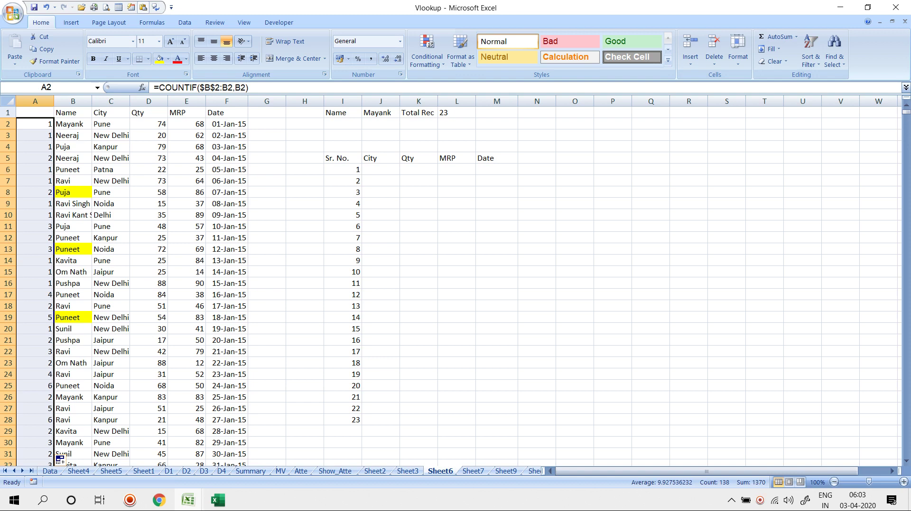
# Step: Examine how the COUNTIF range expands in the filled formulas from A3 down and how the running counts number each repeated name
pyautogui.press('Down')
pyautogui.press('F2')
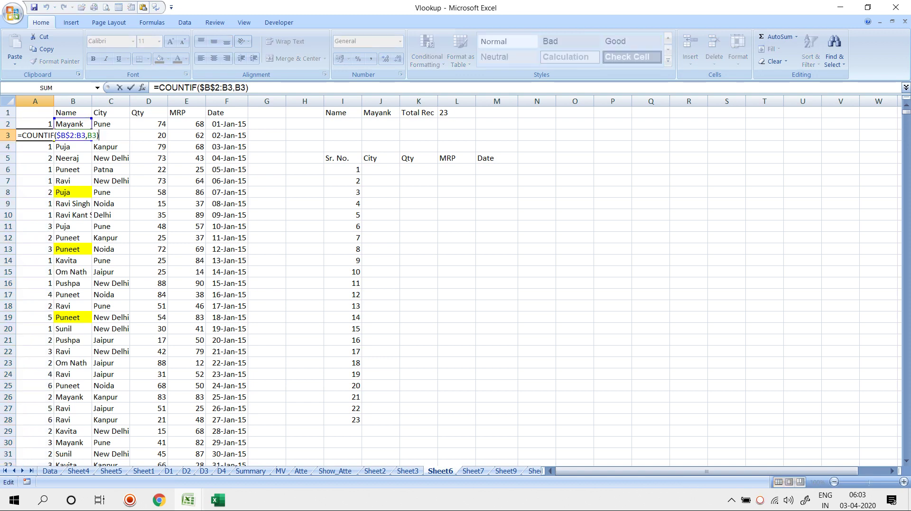
pyautogui.press('Return')
pyautogui.press('F2')
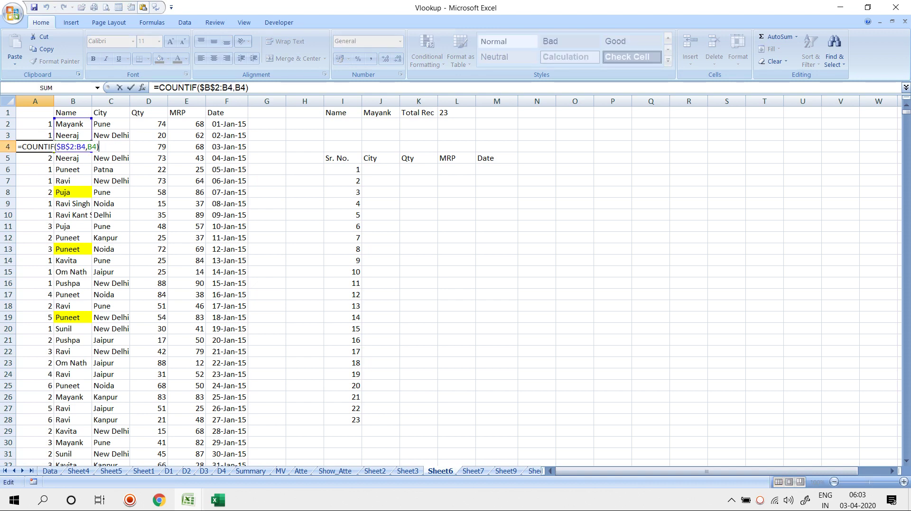
pyautogui.press('Return')
pyautogui.press('F2')
pyautogui.press('Return')
pyautogui.press('F2')
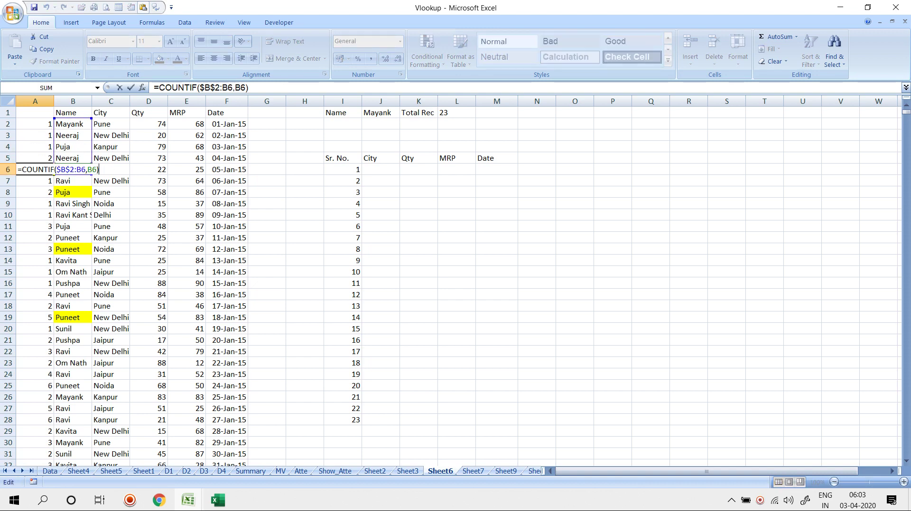
pyautogui.press('Return')
pyautogui.press('F2')
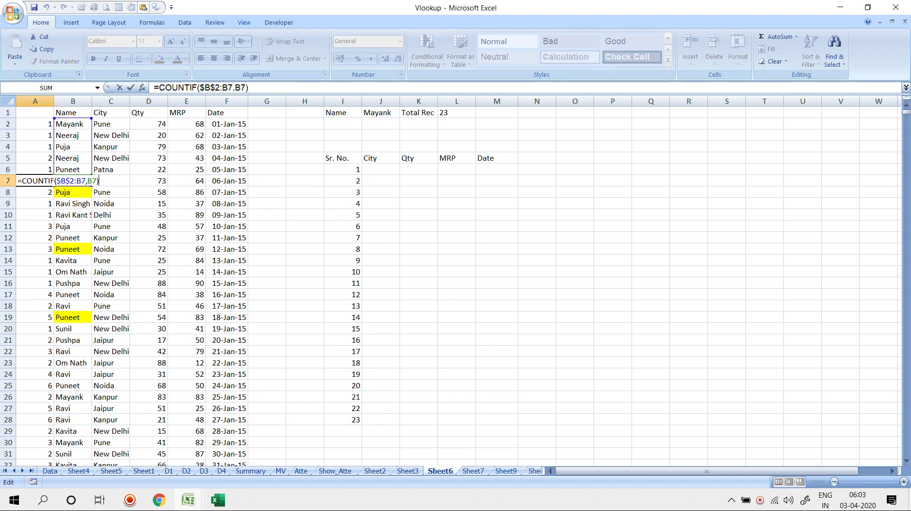
pyautogui.press('Return')
pyautogui.press('F2')
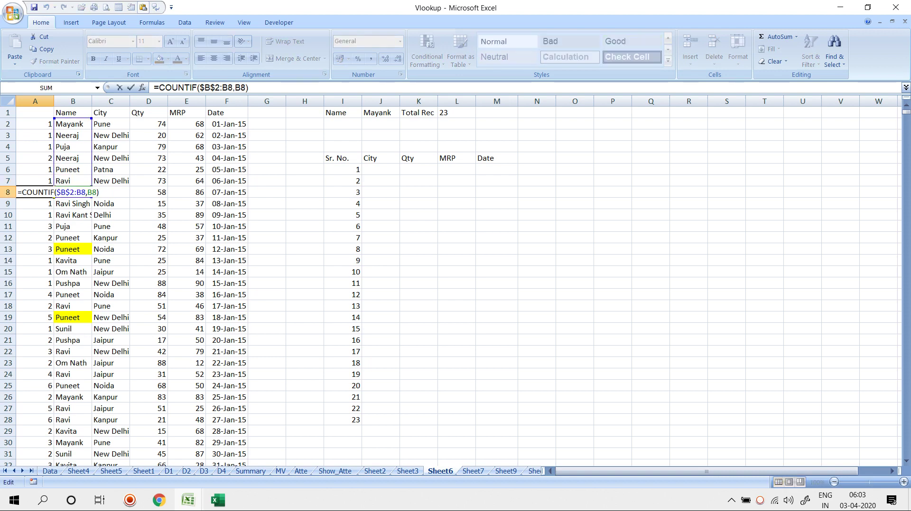
pyautogui.press('Return')
pyautogui.press('F2')
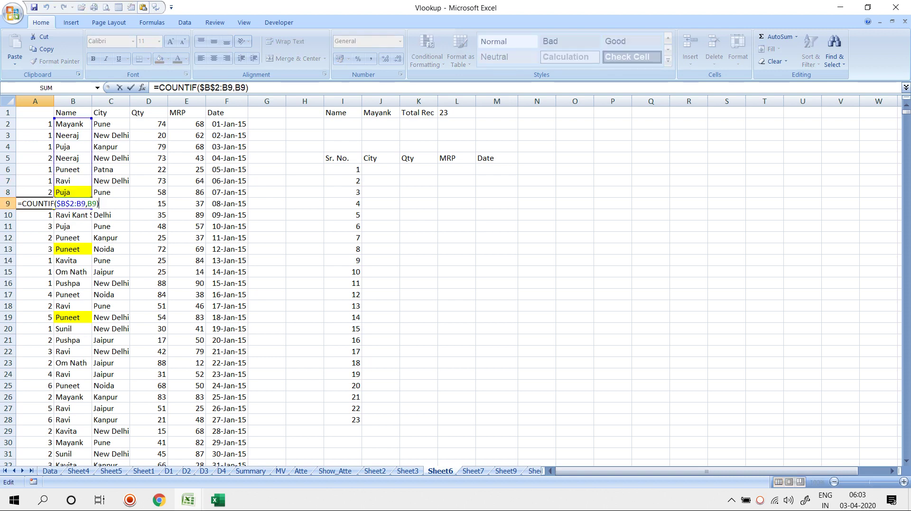
pyautogui.press('Return')
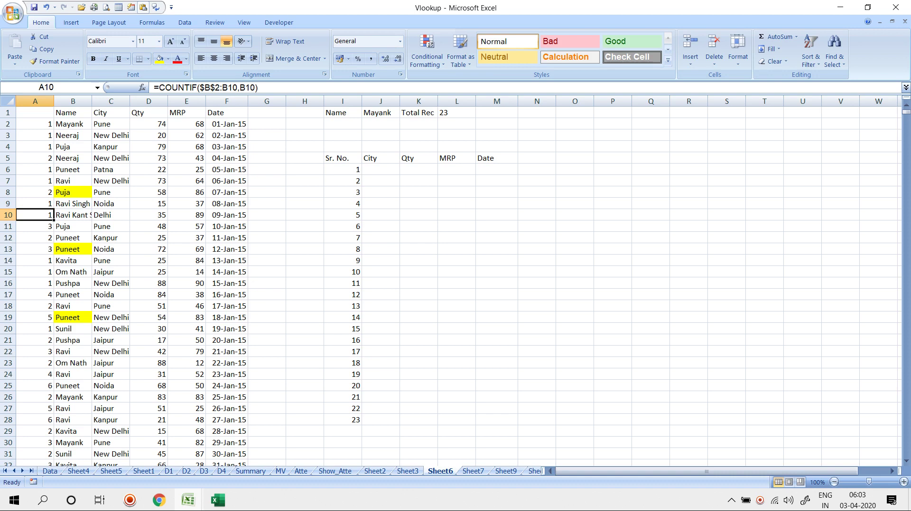
pyautogui.click(35, 158)
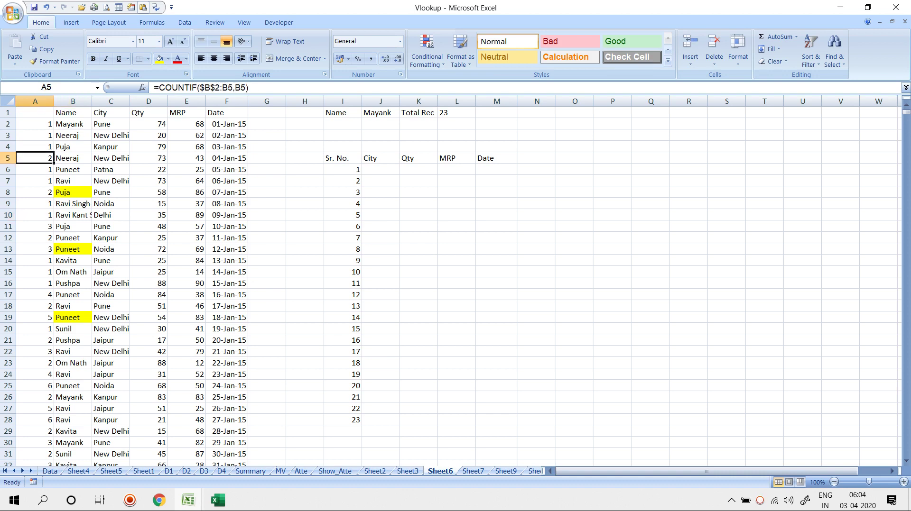
pyautogui.scroll(-4, 247, 285)
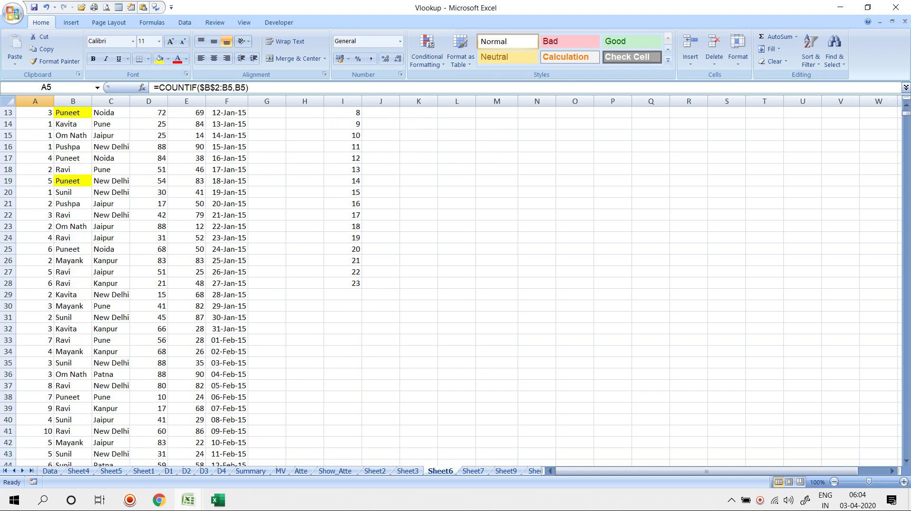
pyautogui.scroll(4, 247, 285)
# Step: Extend the A2 formula to join the running count and the name with a hyphen: =COUNTIF($B$2:B2,B2)&"-"&B2
pyautogui.click(35, 124)
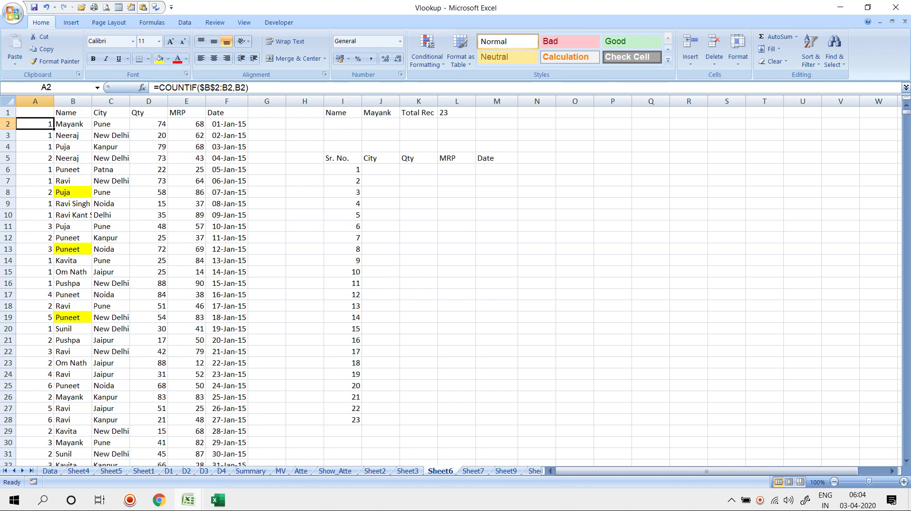
pyautogui.press('F2')
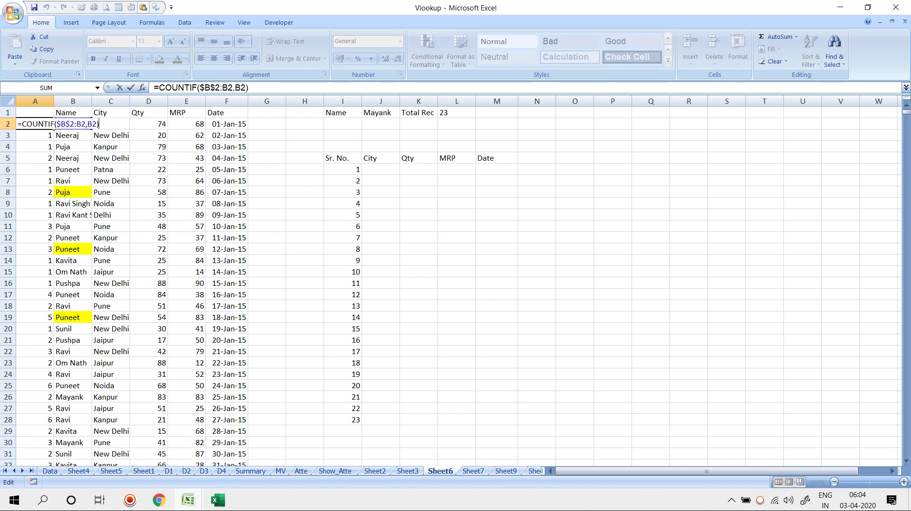
pyautogui.write('&"-"b2')
pyautogui.press('Return')
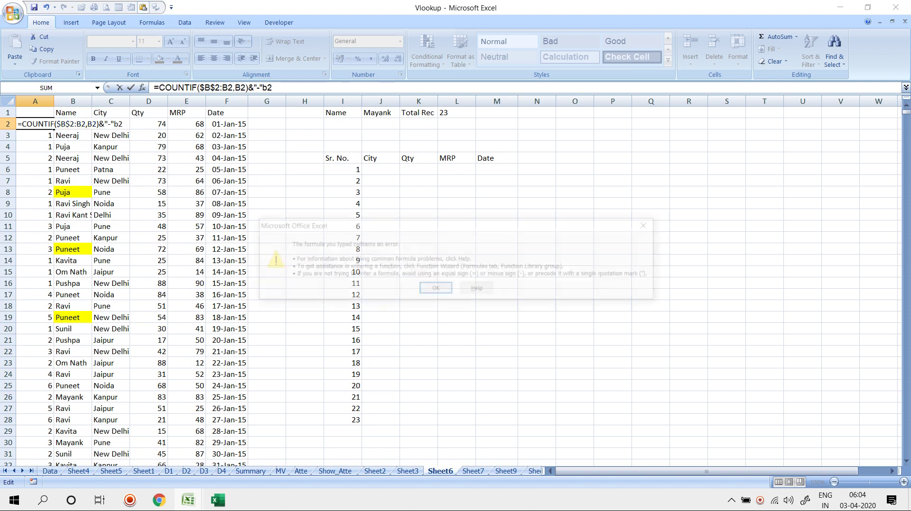
pyautogui.press('Right')
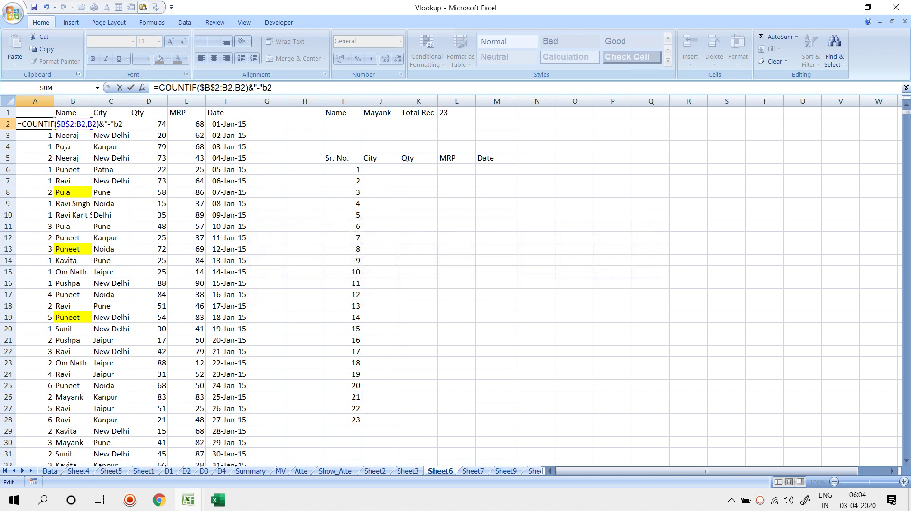
pyautogui.write('&')
pyautogui.press('Return')
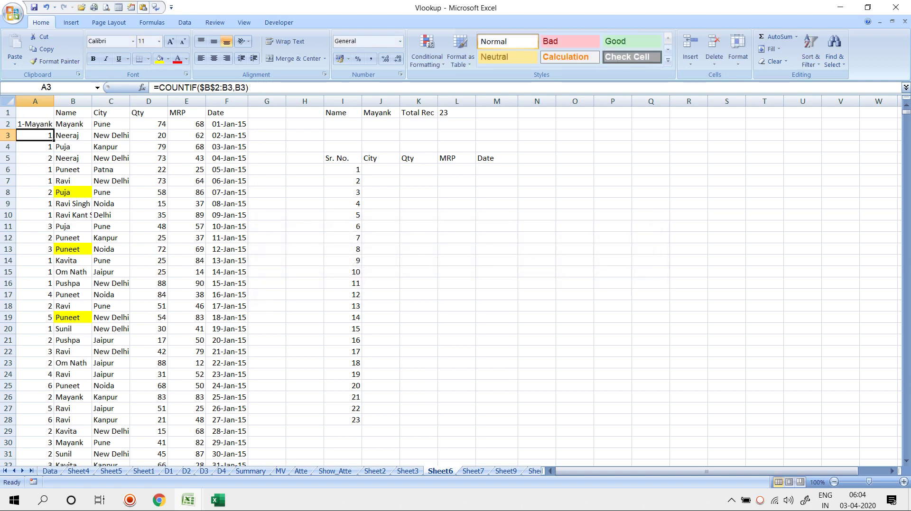
# Step: Fill the combined count-and-name formula from A2 down through the last record and return to A2
pyautogui.press('Up')
pyautogui.hotkey('ctrl', 'shift', 'Down')
pyautogui.hotkey('ctrl', 'd')
pyautogui.press('Down')
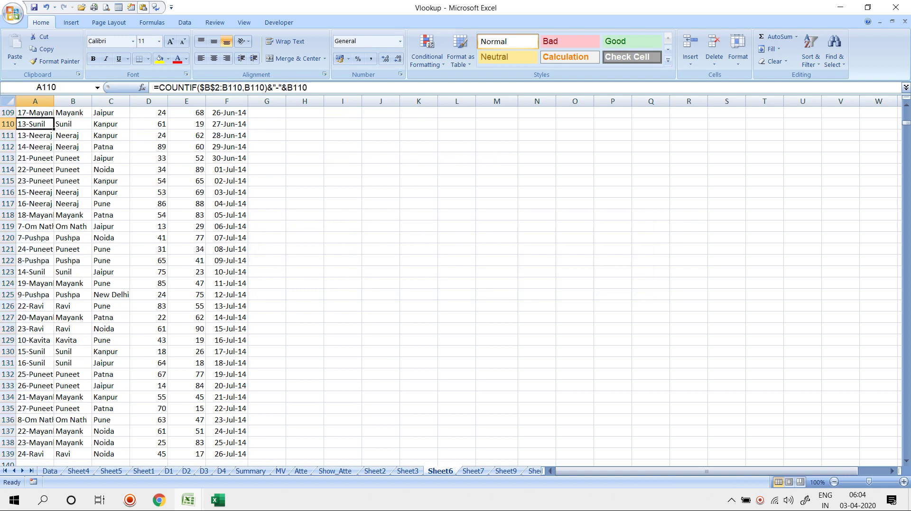
pyautogui.hotkey('ctrl', 'Up')
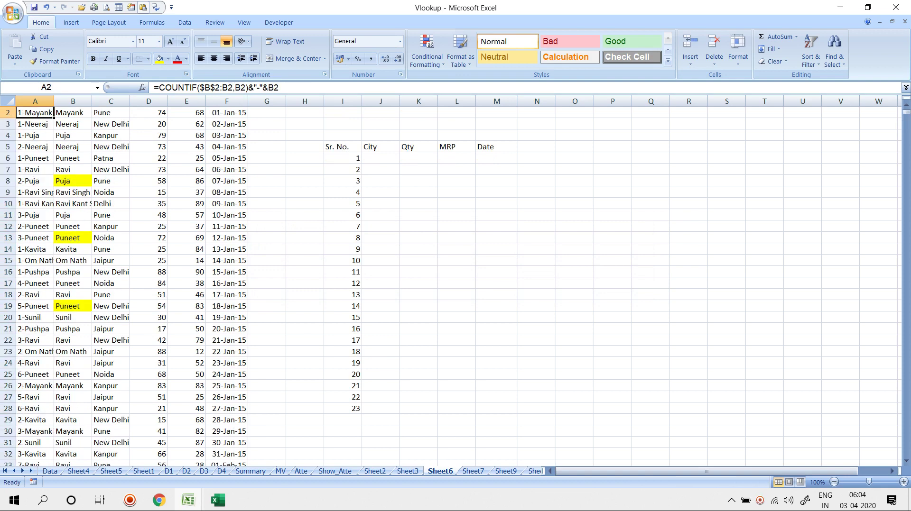
# Step: Auto-fit the width of column A to its combined keys and look over the numbered names
pyautogui.doubleClick(54, 101)
pyautogui.scroll(1, 456, 285)
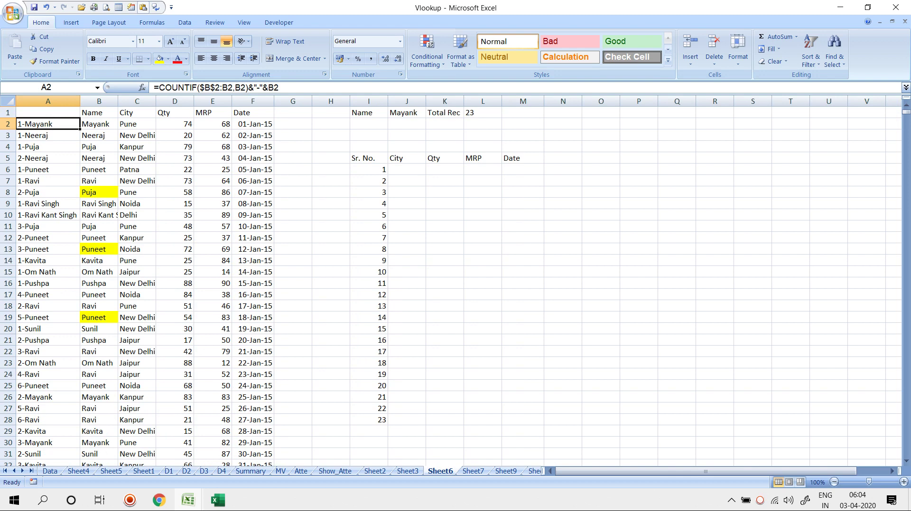
pyautogui.scroll(-2, 456, 284)
pyautogui.scroll(-2, 455, 285)
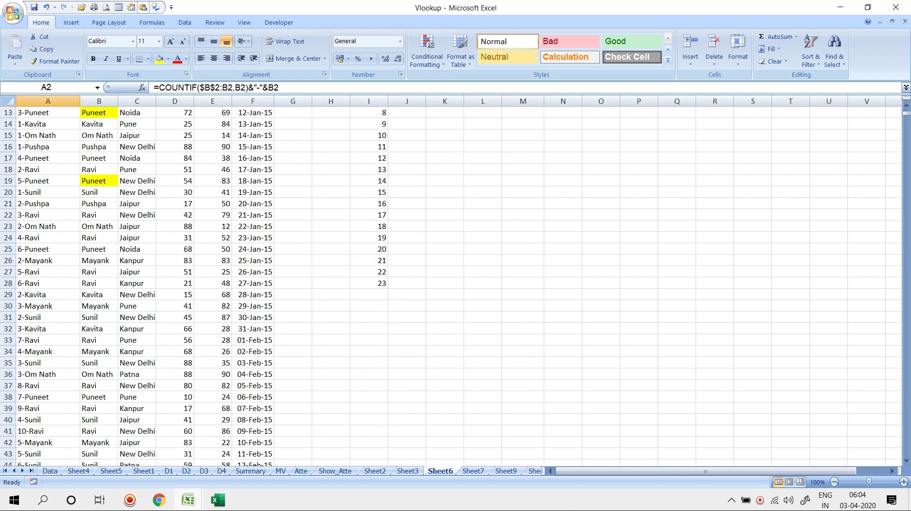
pyautogui.scroll(4, 456, 285)
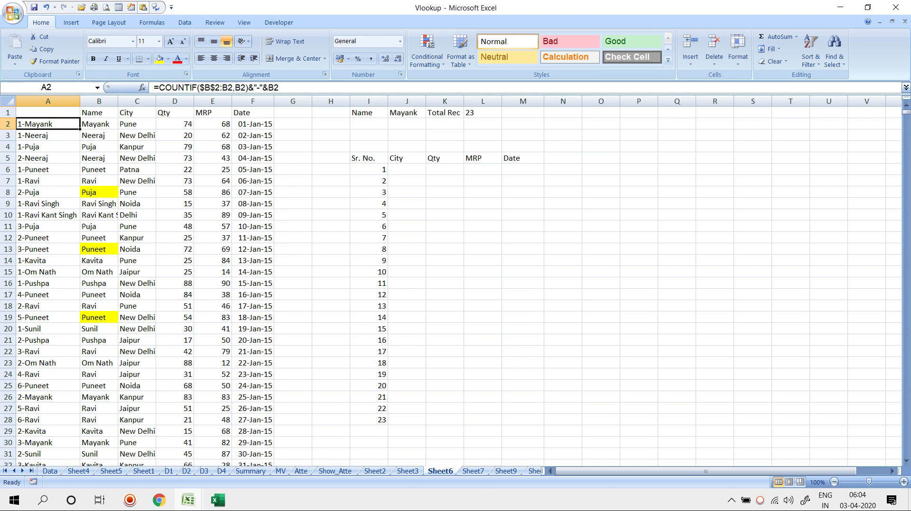
# Step: Start a VLOOKUP in the first City cell, J6, with the serial number and chosen name joined by a hyphen as lookup value: I6&"-"&J1
pyautogui.click(407, 159)
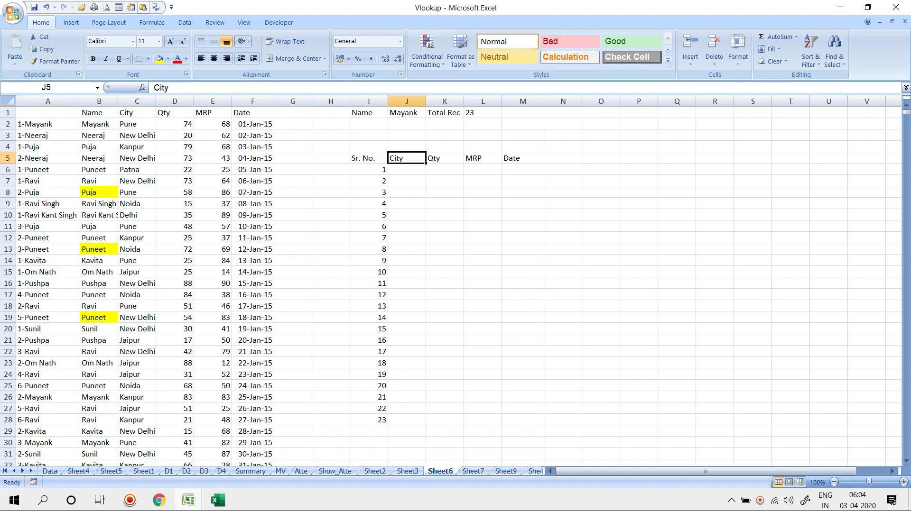
pyautogui.doubleClick(407, 170)
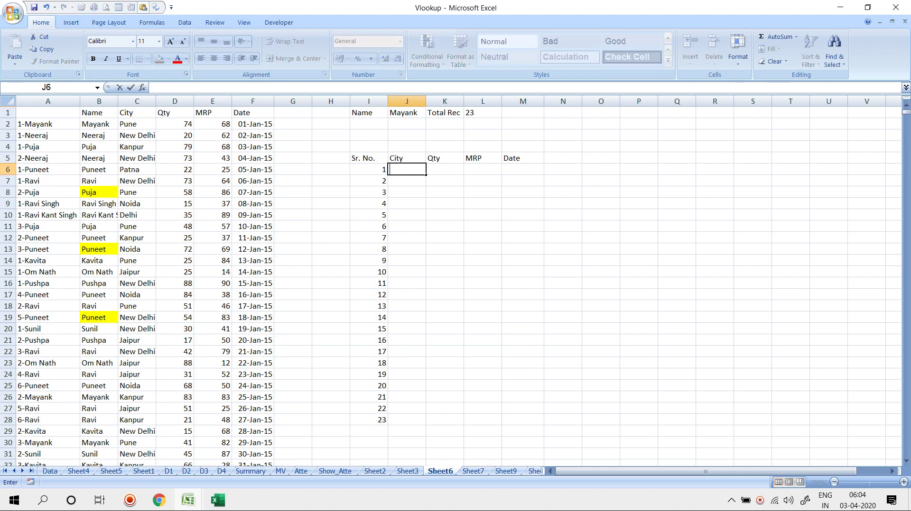
pyautogui.press('Tab')
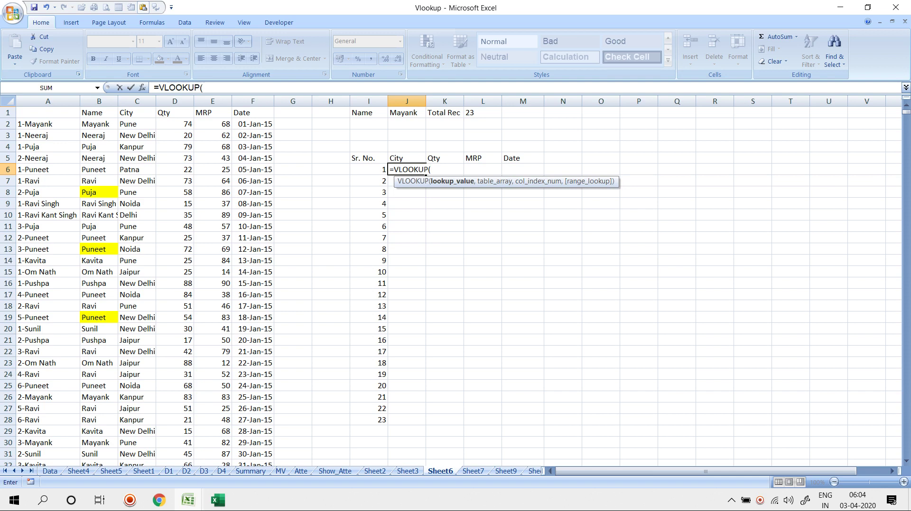
pyautogui.write('"')
pyautogui.press('Return')
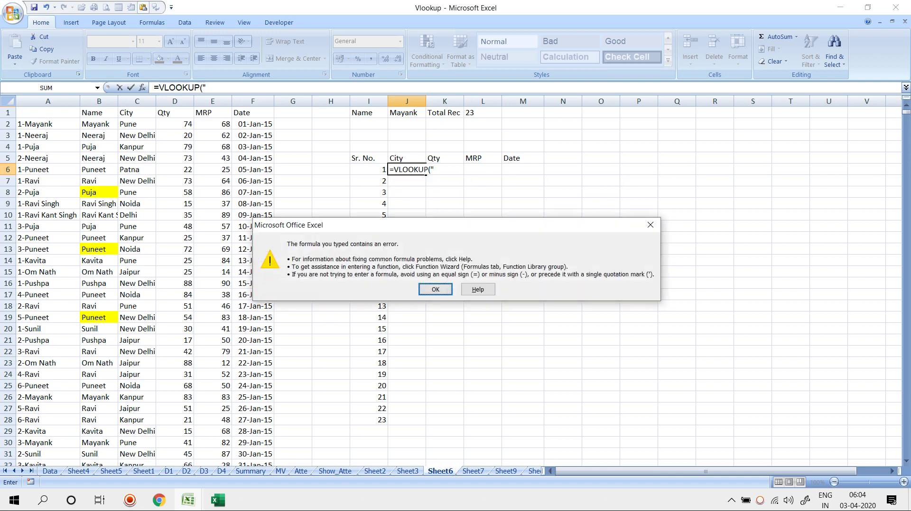
pyautogui.press('Return')
pyautogui.press('BackSpace')
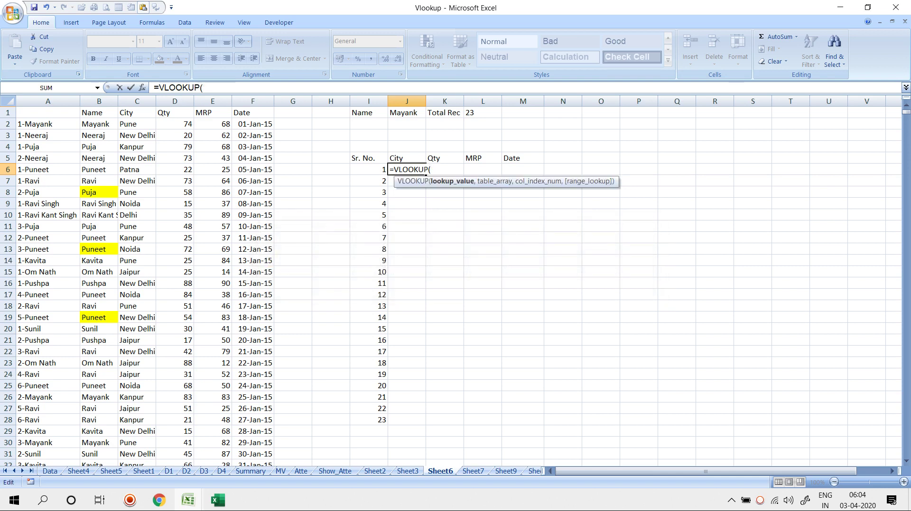
pyautogui.click(369, 170)
pyautogui.write('&"-"')
pyautogui.press('Return')
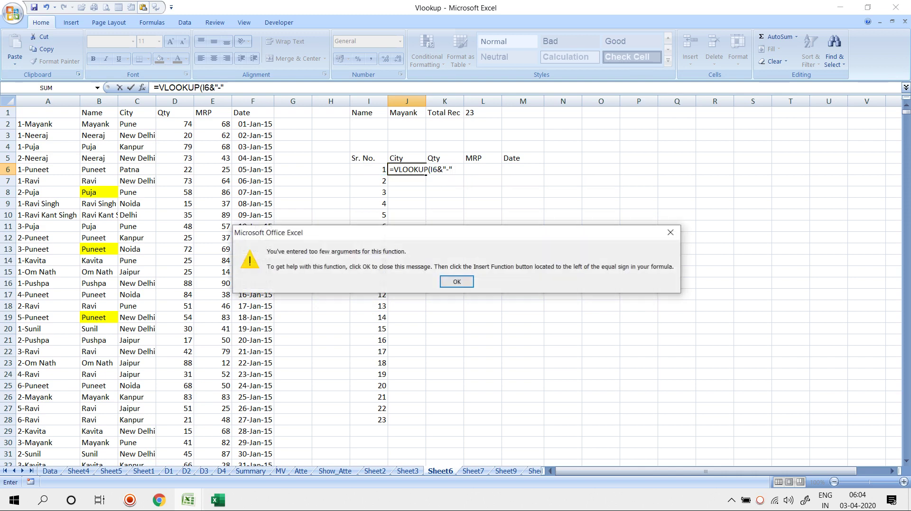
pyautogui.press('Return')
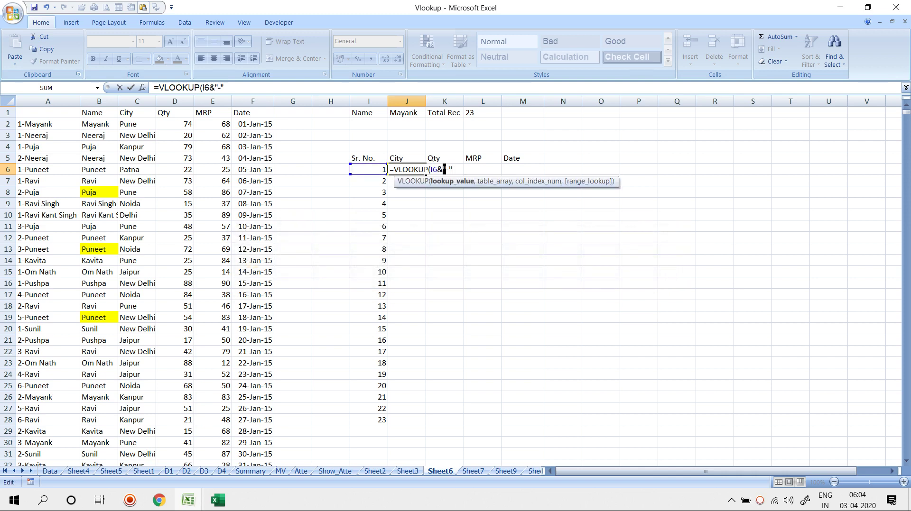
pyautogui.press('End')
pyautogui.write('&')
pyautogui.click(407, 113)
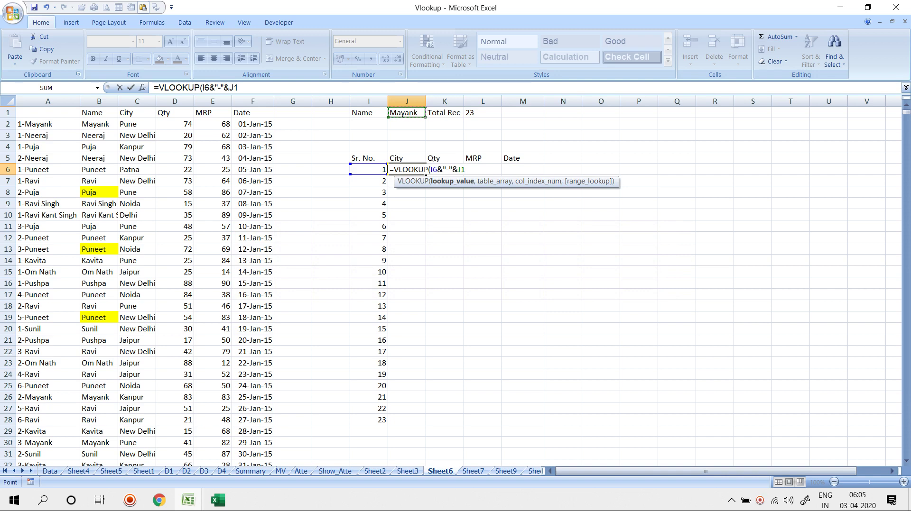
# Step: Complete the J6 VLOOKUP with table array A:F, column index 3 and exact match 0
pyautogui.write(',')
pyautogui.moveTo(47, 101); pyautogui.dragTo(266, 101)
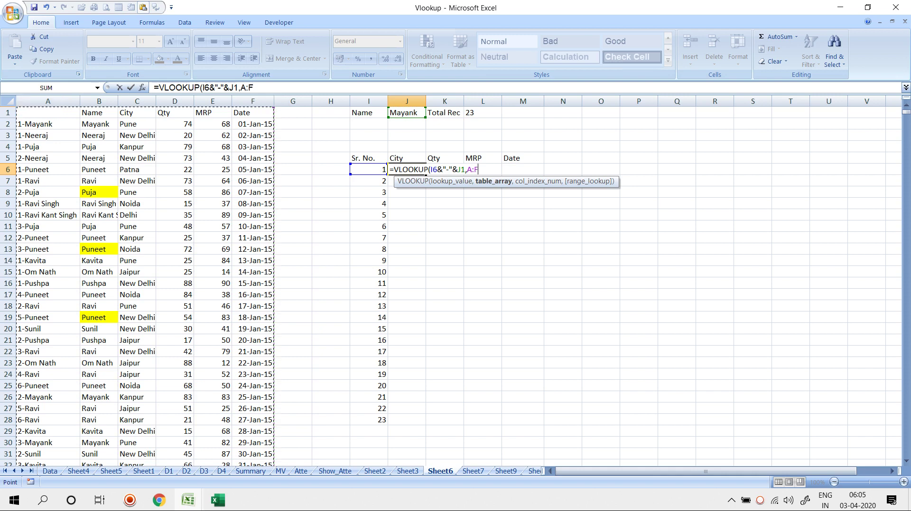
pyautogui.write(',')
pyautogui.write('2,0')
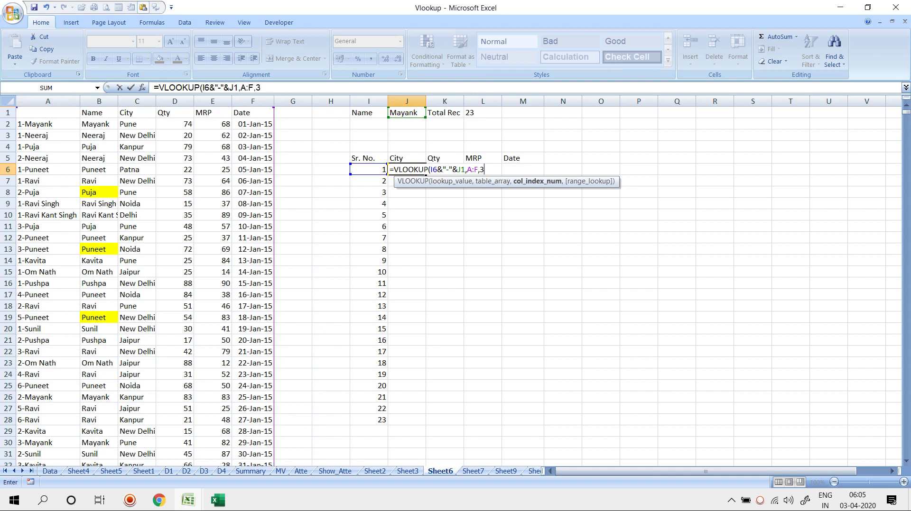
pyautogui.press('Return')
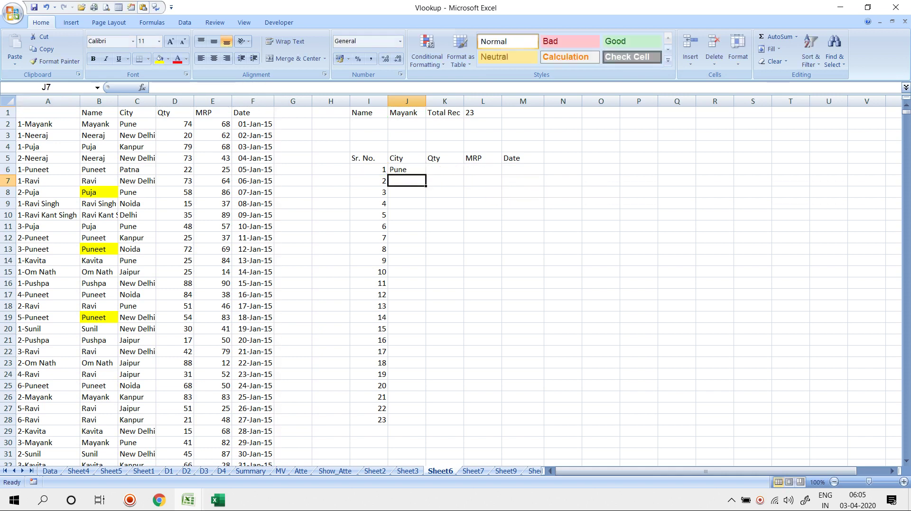
pyautogui.press('Up')
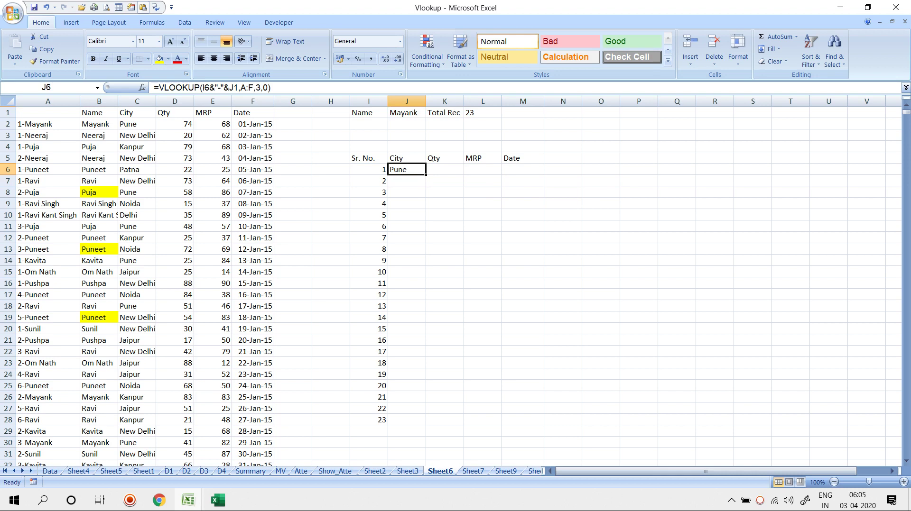
pyautogui.press('F2')
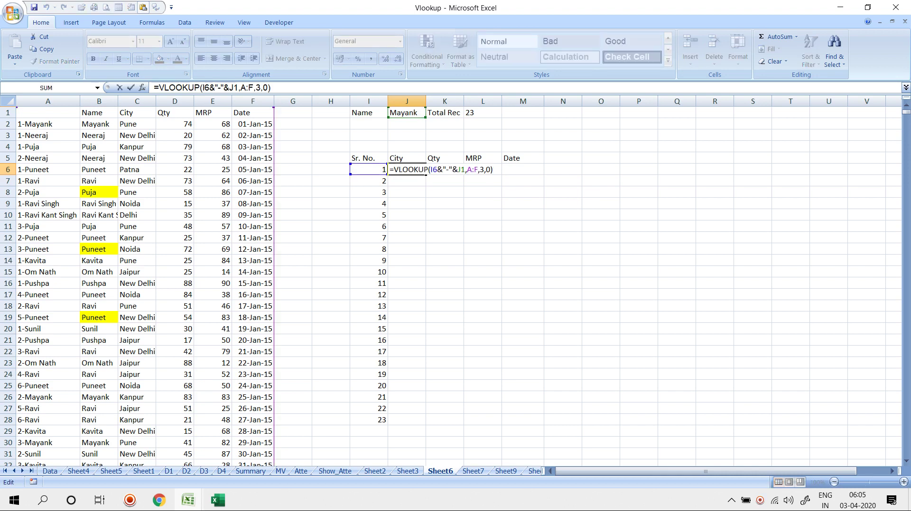
pyautogui.click(462, 170)
pyautogui.press('F4')
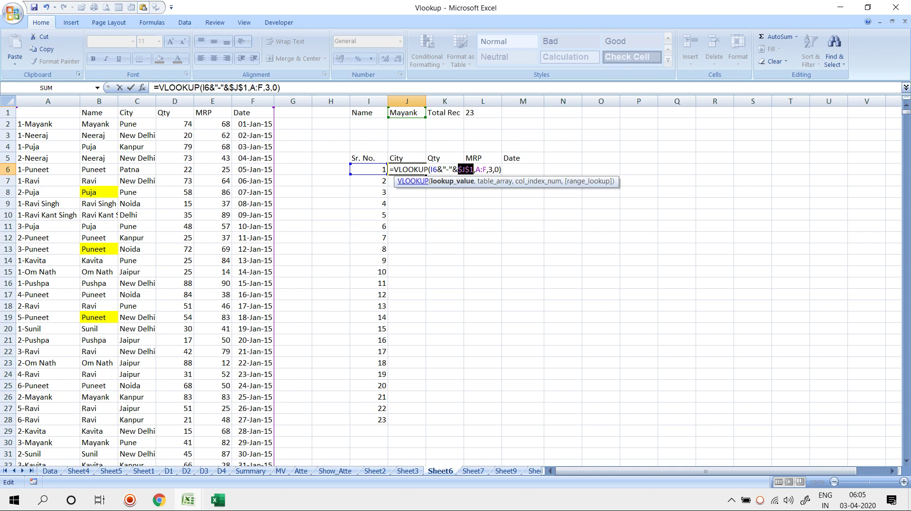
pyautogui.press('Escape')
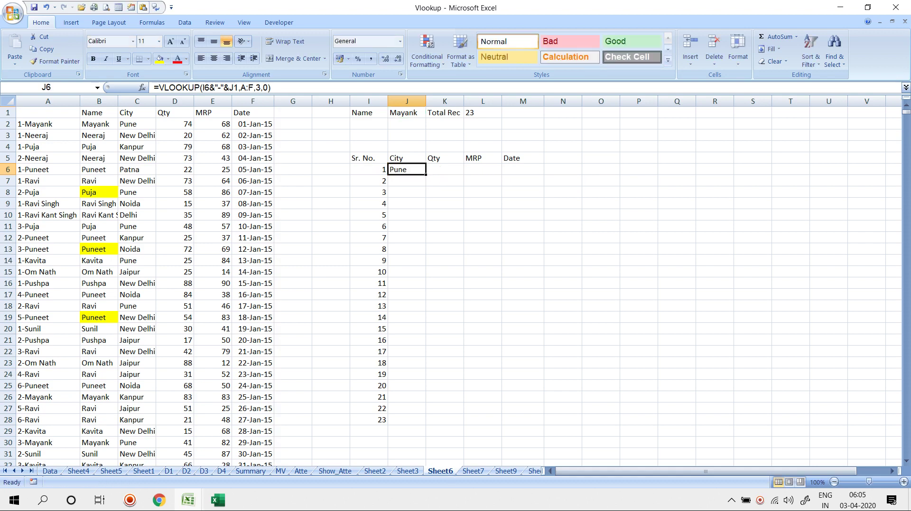
# Step: Lock the column of the serial number reference in the J6 formula as $I6
pyautogui.press('F2')
pyautogui.press('F4')
pyautogui.press('F4')
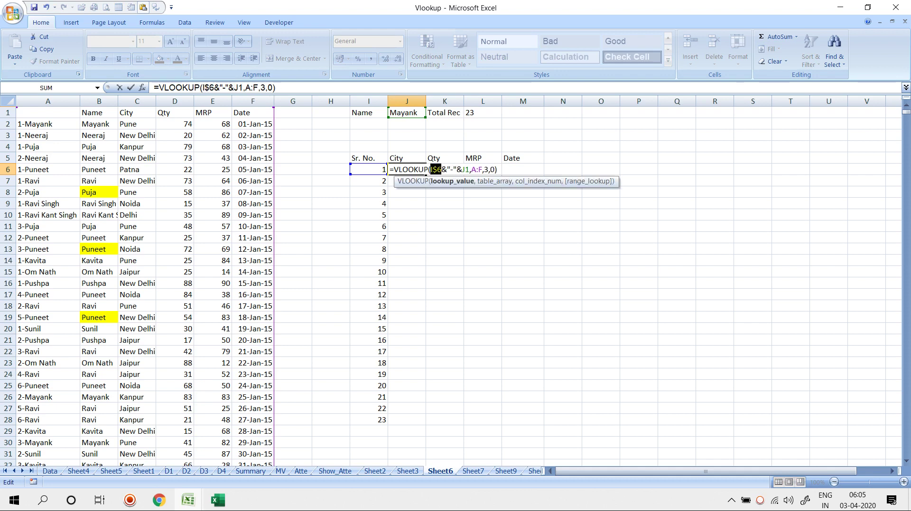
pyautogui.press('F4')
pyautogui.press('Return')
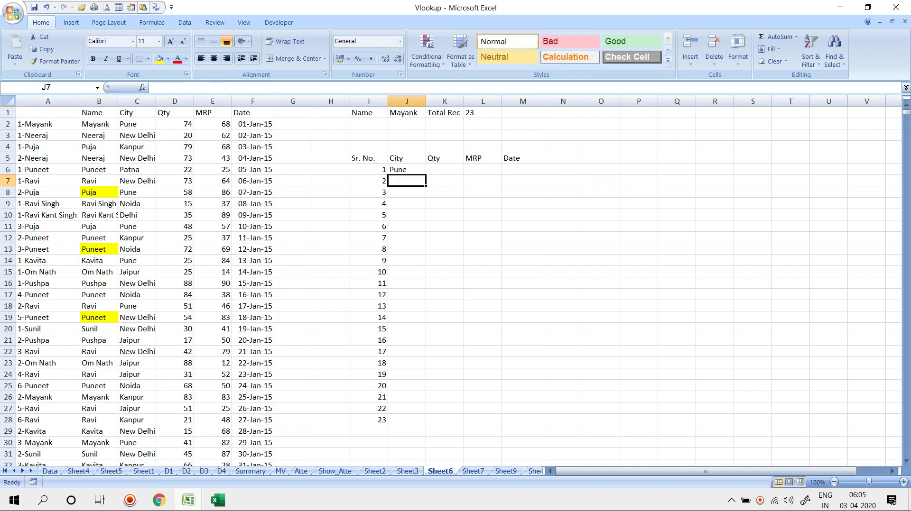
# Step: Fill the City formula from J6 down the column and check the cell references in J7
pyautogui.click(406, 169)
pyautogui.doubleClick(426, 175)
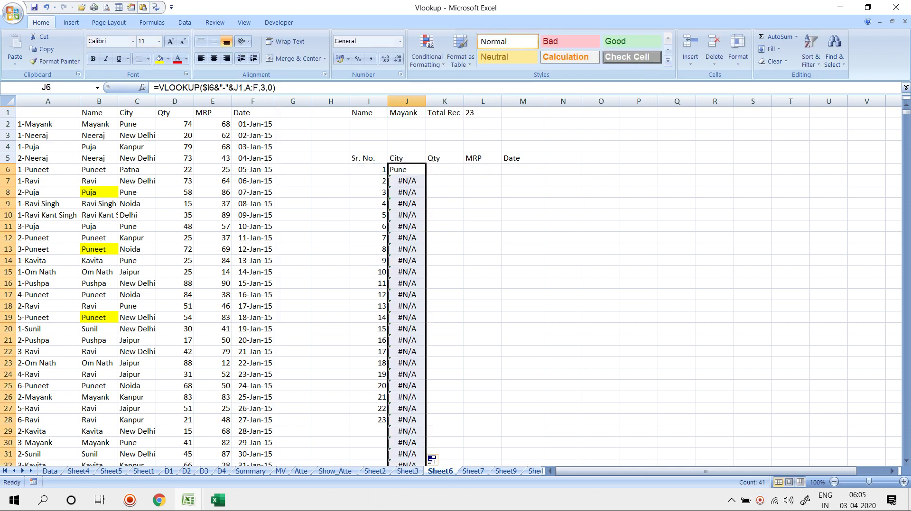
pyautogui.doubleClick(406, 181)
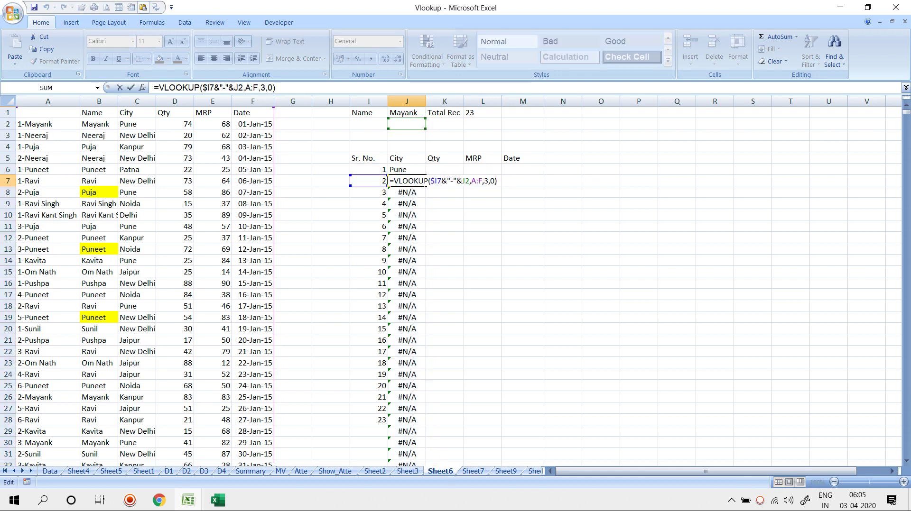
pyautogui.press('Escape')
# Step: Make the chosen-name reference in the J6 formula fully absolute as $J$1
pyautogui.press('Up')
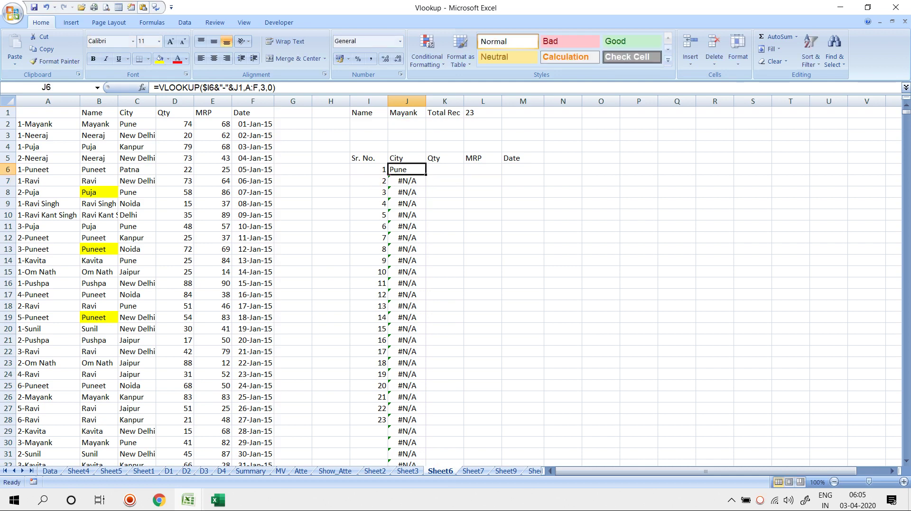
pyautogui.press('F2')
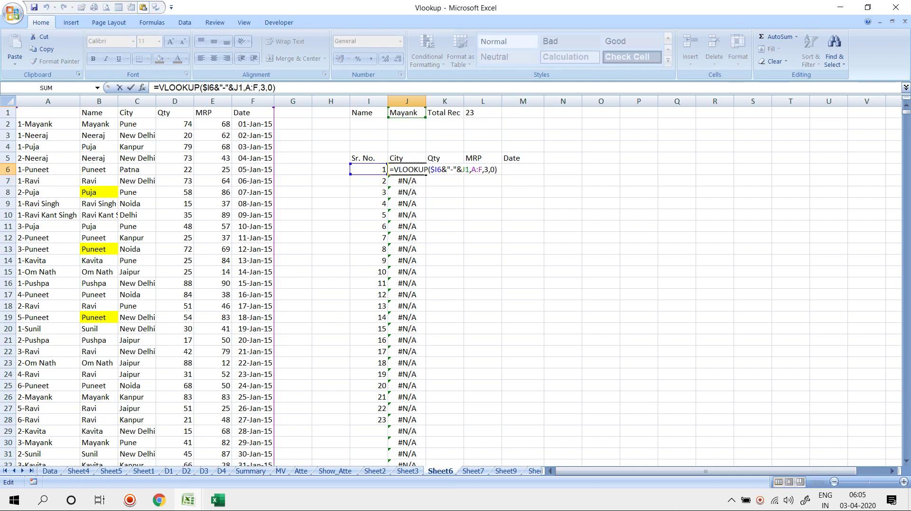
pyautogui.press('Left')
pyautogui.press('Left')
pyautogui.press('Left')
pyautogui.press('Left')
pyautogui.press('Left')
pyautogui.press('Left')
pyautogui.press('Left')
pyautogui.press('Left')
pyautogui.press('Left')
pyautogui.press('F4')
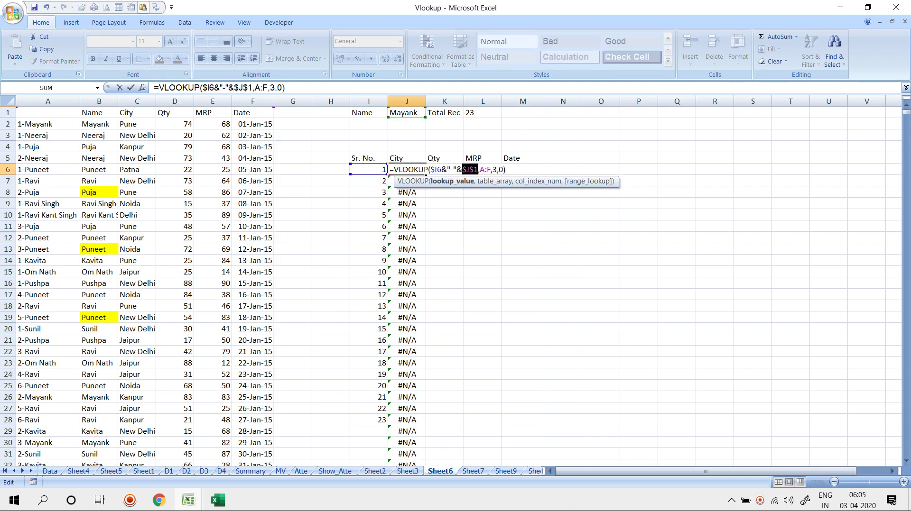
pyautogui.press('Return')
# Step: Make the VLOOKUP table array in J6 absolute as $A:$F
pyautogui.press('Up')
pyautogui.press('F2')
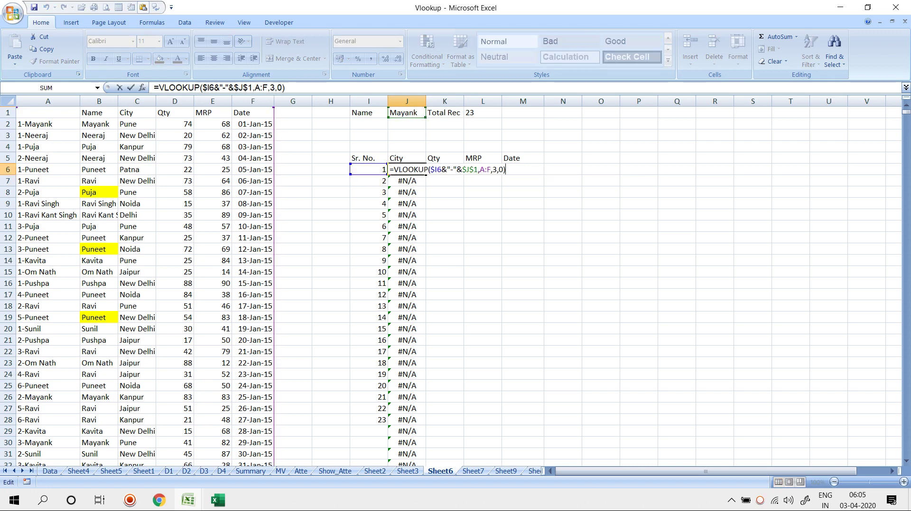
pyautogui.press('Left')
pyautogui.press('Left')
pyautogui.press('Left')
pyautogui.press('Left')
pyautogui.press('Left')
pyautogui.press('Left')
pyautogui.press('Left')
pyautogui.press('Left')
pyautogui.hotkey('shift', 'Right')
pyautogui.press('F4')
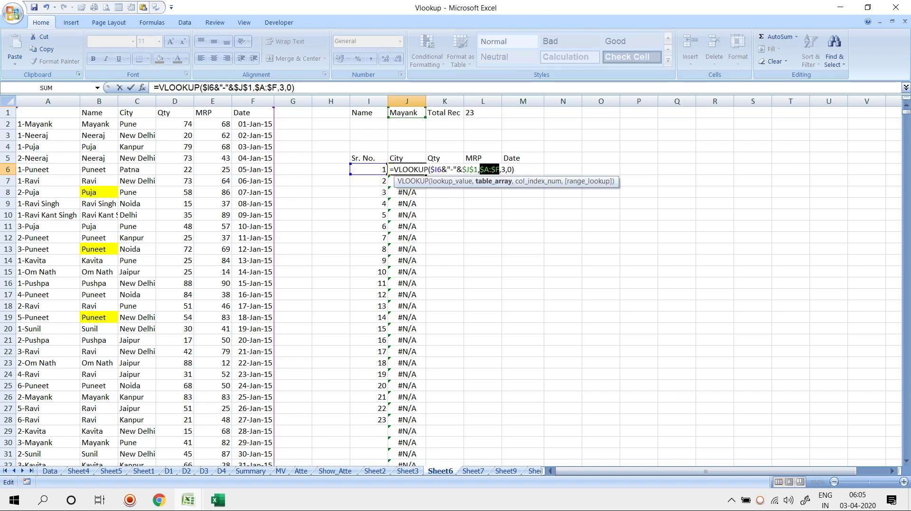
pyautogui.hotkey('ctrl', 'Return')
# Step: Copy the J6 formula across the Qty, MRP and Date cells, K6 to M6
pyautogui.hotkey('shift', 'Right')
pyautogui.hotkey('shift', 'Right')
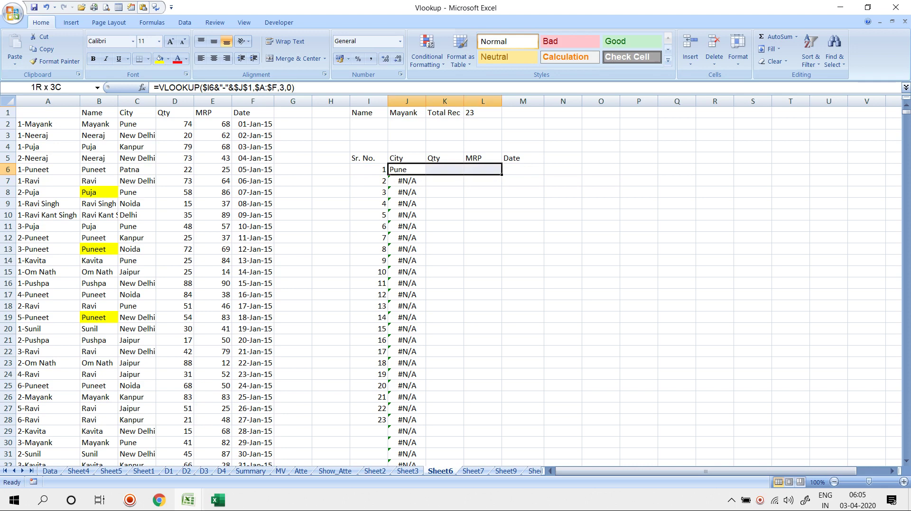
pyautogui.hotkey('shift', 'Right')
pyautogui.hotkey('ctrl', 'r')
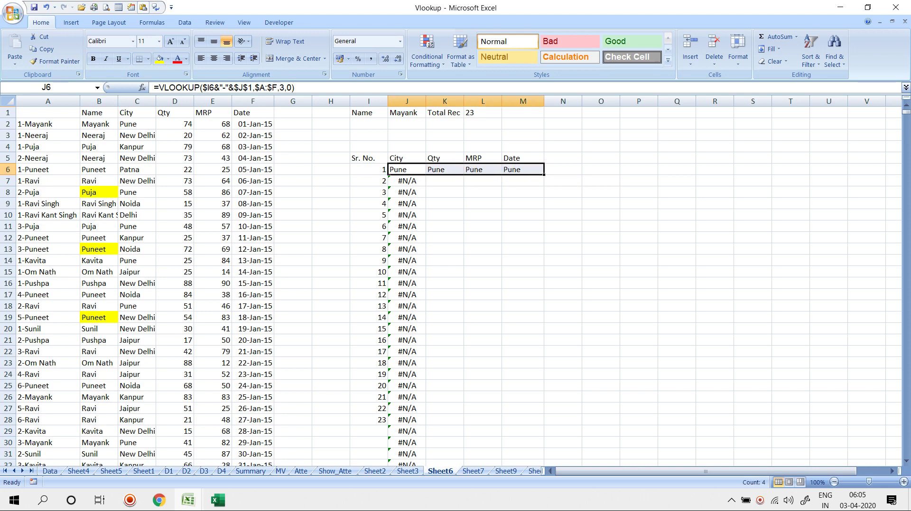
# Step: Set the column index of the Qty formula in K6 to 4
pyautogui.press('Right')
pyautogui.press('F2')
pyautogui.press('Left')
pyautogui.press('Left')
pyautogui.press('Left')
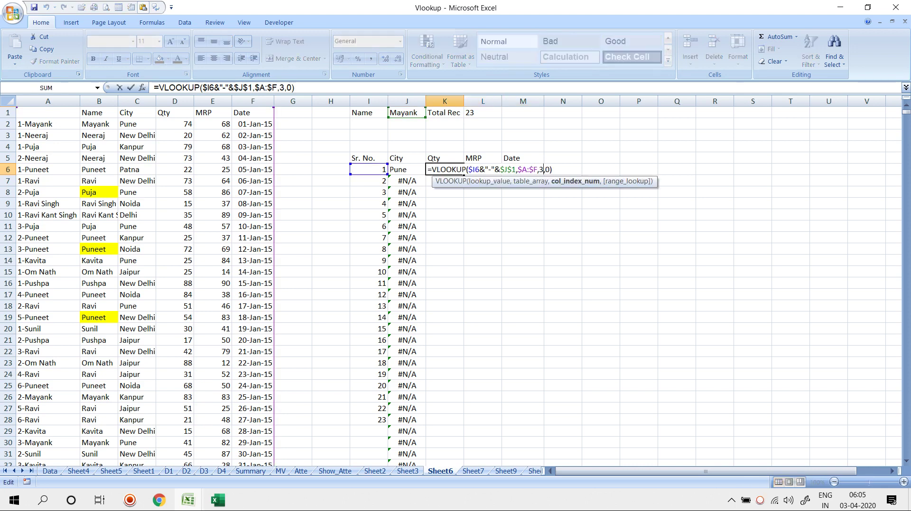
pyautogui.press('BackSpace')
pyautogui.write('4')
pyautogui.hotkey('ctrl', 'Return')
# Step: Set the column index of the MRP formula in L6 to 5
pyautogui.press('Right')
pyautogui.press('F2')
pyautogui.press('Left')
pyautogui.press('Left')
pyautogui.press('Left')
pyautogui.press('Left')
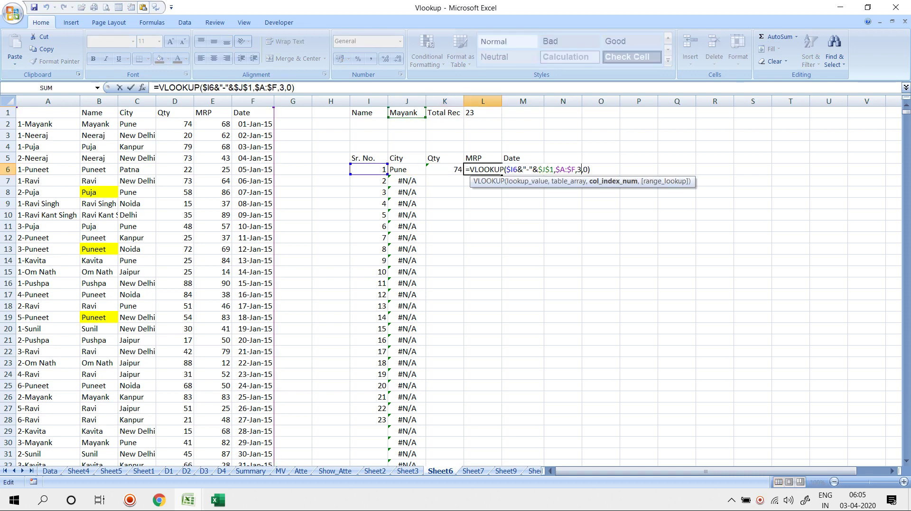
pyautogui.press('BackSpace')
pyautogui.write('5')
pyautogui.hotkey('ctrl', 'Return')
# Step: Set the column index of the Date formula in M6 to 6
pyautogui.press('Right')
pyautogui.press('F2')
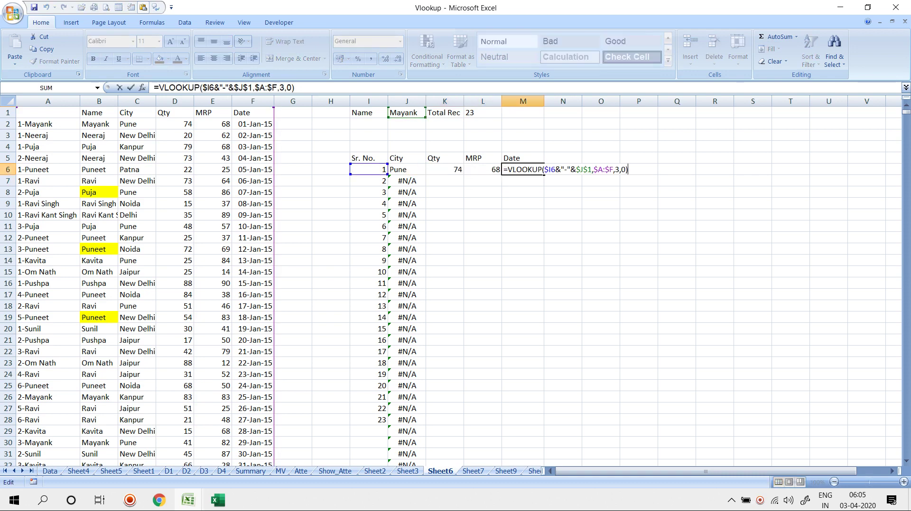
pyautogui.press('Left')
pyautogui.press('Left')
pyautogui.press('Left')
pyautogui.press('BackSpace')
pyautogui.write('6')
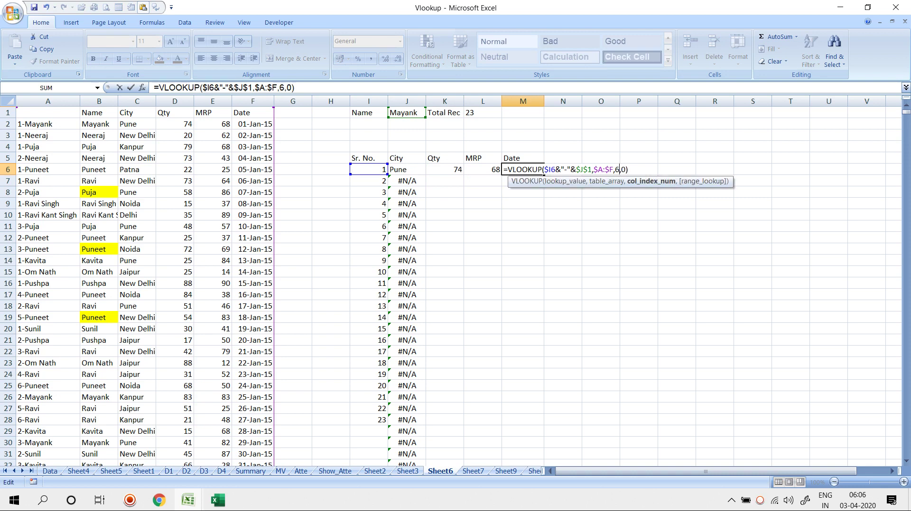
pyautogui.press('Return')
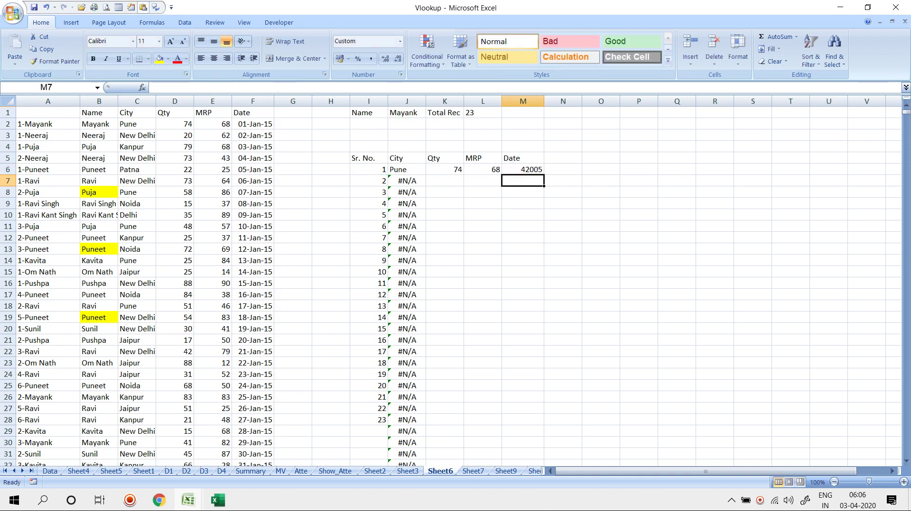
# Step: Fill the City, Qty, MRP and Date formulas from row 6 down past row 113, well beyond serial number 23, and review the results
pyautogui.press('Up')
pyautogui.press('Left')
pyautogui.press('Left')
pyautogui.press('Left')
pyautogui.hotkey('shift', 'Right')
pyautogui.hotkey('shift', 'Right')
pyautogui.hotkey('shift', 'Right')
pyautogui.hotkey('shift', 'Right')
pyautogui.hotkey('shift', 'Down')
pyautogui.hotkey('shift', 'Down')
pyautogui.hotkey('shift', 'Down')
pyautogui.hotkey('shift', 'Down')
pyautogui.hotkey('shift', 'Down')
pyautogui.hotkey('shift', 'Down')
pyautogui.hotkey('shift', 'Down')
pyautogui.hotkey('shift', 'Down')
pyautogui.hotkey('shift', 'Down')
pyautogui.hotkey('shift', 'Down')
pyautogui.hotkey('shift', 'Down')
pyautogui.hotkey('shift', 'Down')
pyautogui.hotkey('shift', 'Down')
pyautogui.hotkey('shift', 'Down')
pyautogui.hotkey('shift', 'Down')
pyautogui.hotkey('shift', 'Down')
pyautogui.hotkey('shift', 'Down')
pyautogui.hotkey('shift', 'Down')
pyautogui.hotkey('shift', 'Down')
pyautogui.hotkey('shift', 'Down')
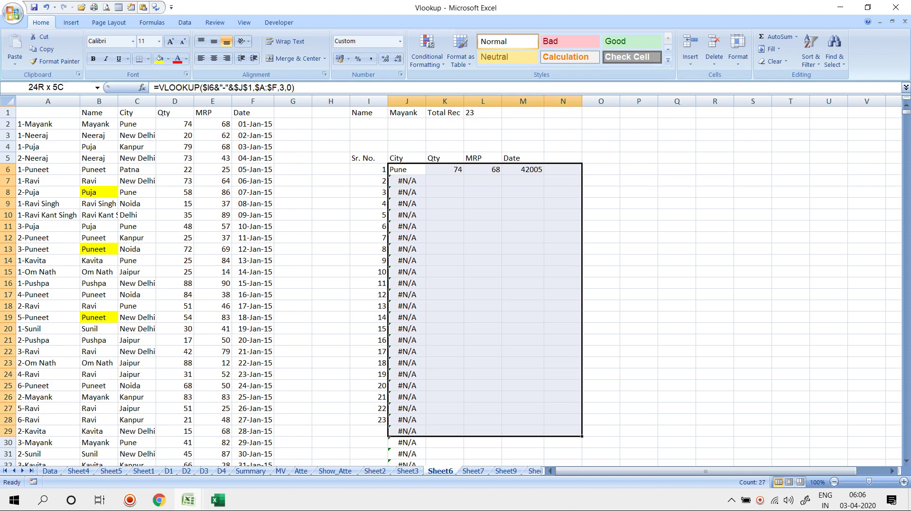
pyautogui.moveTo(582, 436)
pyautogui.mouseDown()
pyautogui.moveTo(582, 455)
pyautogui.moveTo(581, 446)
pyautogui.mouseUp()
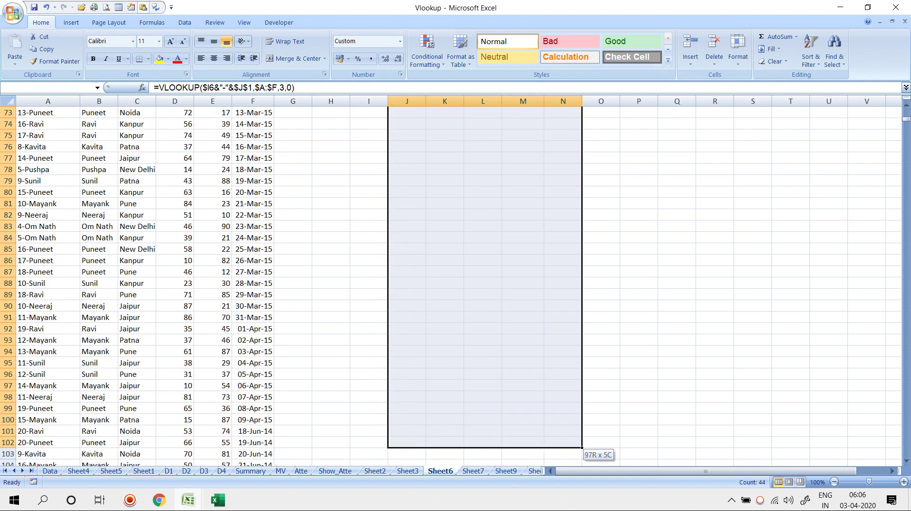
pyautogui.hotkey('shift', 'Down')
pyautogui.hotkey('shift', 'Down')
pyautogui.hotkey('shift', 'Down')
pyautogui.hotkey('shift', 'Down')
pyautogui.hotkey('shift', 'Down')
pyautogui.hotkey('shift', 'Down')
pyautogui.hotkey('shift', 'Down')
pyautogui.hotkey('shift', 'Down')
pyautogui.hotkey('shift', 'Down')
pyautogui.hotkey('shift', 'Down')
pyautogui.hotkey('shift', 'Down')
pyautogui.hotkey('shift', 'Down')
pyautogui.hotkey('shift', 'Down')
pyautogui.hotkey('shift', 'Down')
pyautogui.hotkey('shift', 'Down')
pyautogui.hotkey('shift', 'Down')
pyautogui.hotkey('shift', 'Down')
pyautogui.hotkey('shift', 'Down')
pyautogui.hotkey('ctrl', 'd')
pyautogui.click(523, 261)
pyautogui.scroll(3, 522, 261)
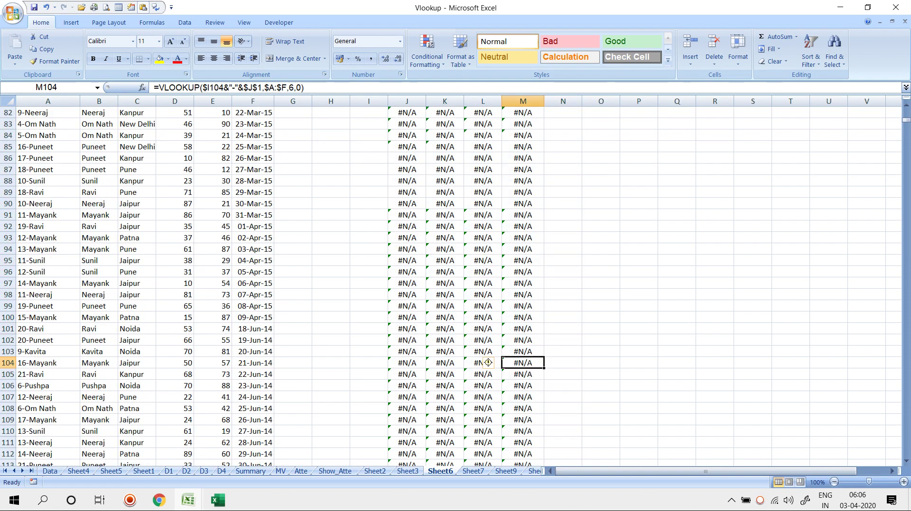
pyautogui.scroll(20, 488, 363)
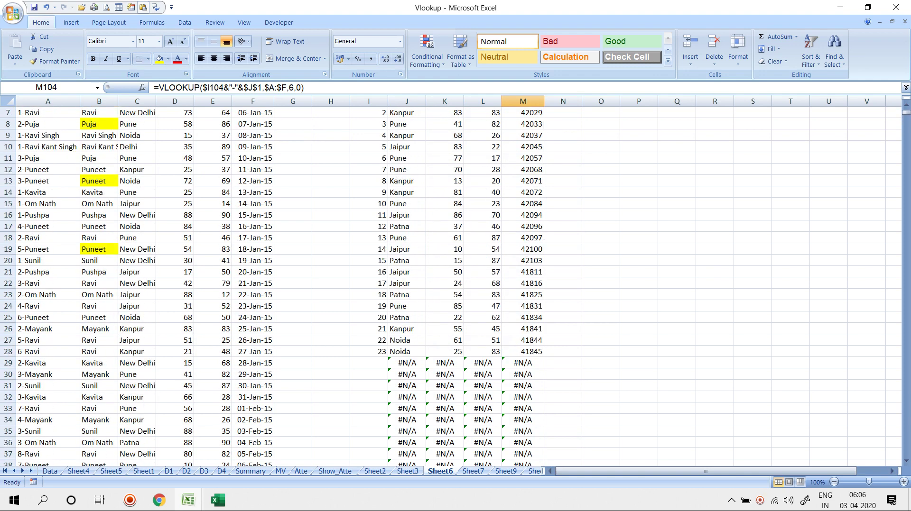
# Step: Wrap the City formula in J6 in IFERROR with an empty string "" as the error value
pyautogui.scroll(2, 450, 284)
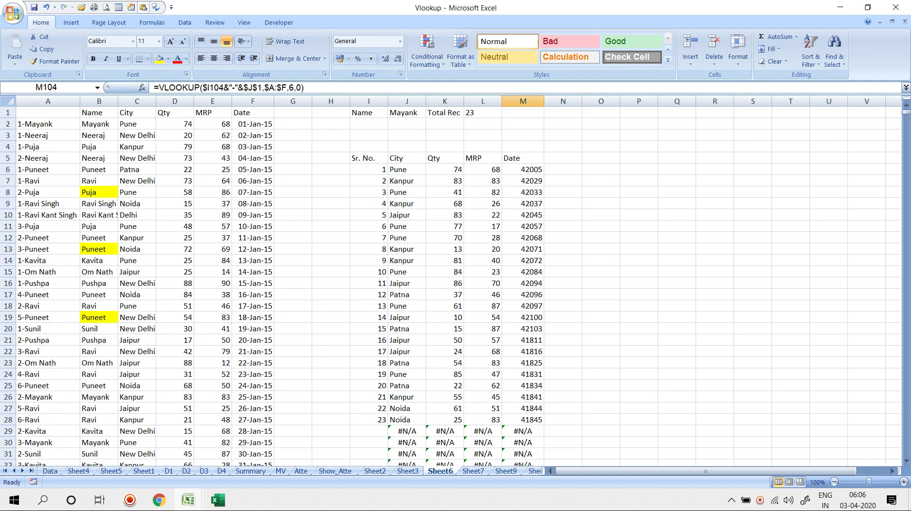
pyautogui.doubleClick(394, 170)
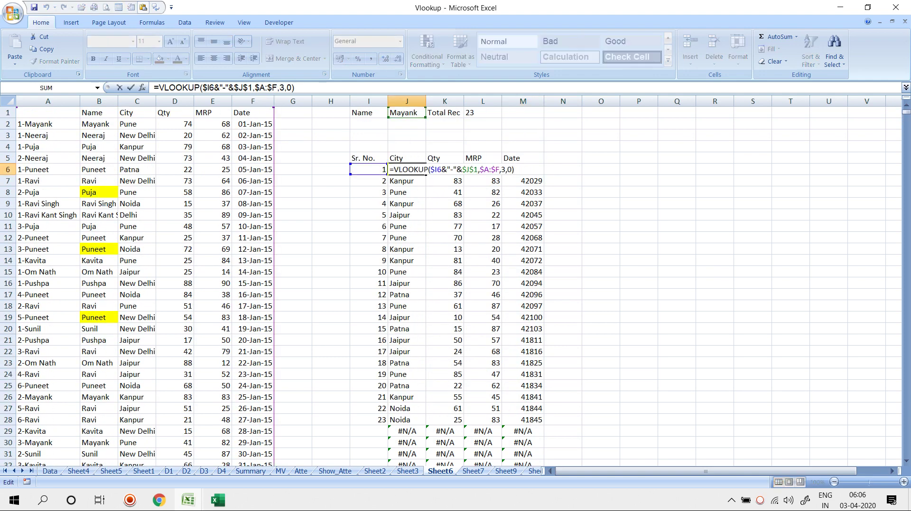
pyautogui.write('IFERROR(')
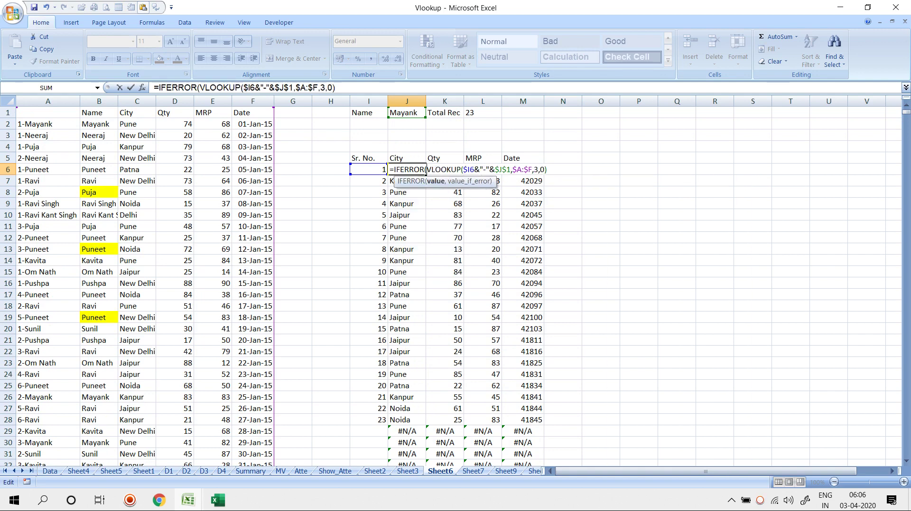
pyautogui.press('End')
pyautogui.write(',""')
pyautogui.press('Return')
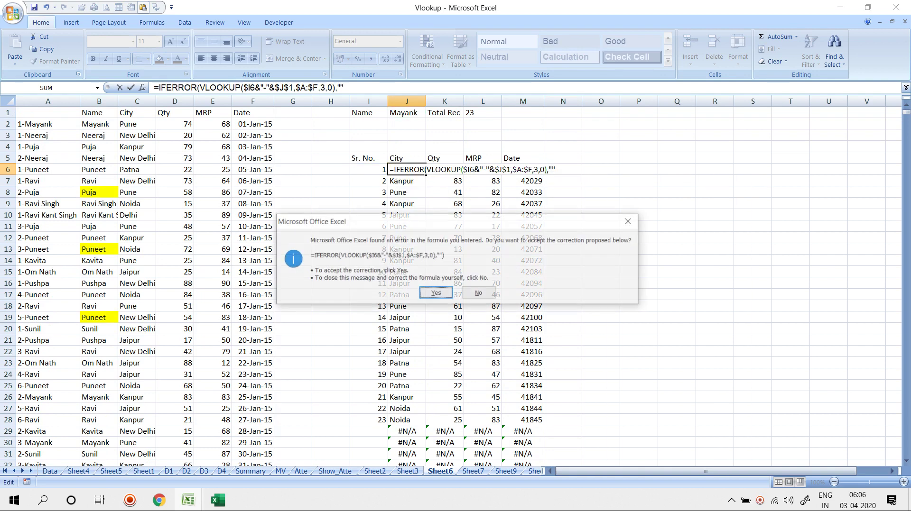
pyautogui.press('Return')
# Step: Copy the IFERROR formula from J6 across the Qty, MRP and Date cells K6:M6
pyautogui.press('Up')
pyautogui.hotkey('shift', 'Right')
pyautogui.hotkey('shift', 'Right')
pyautogui.hotkey('shift', 'Right')
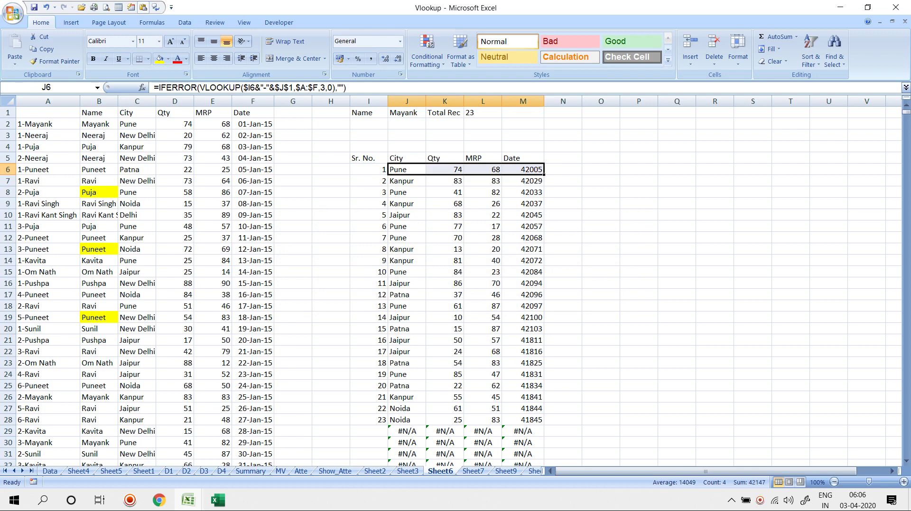
pyautogui.hotkey('ctrl', 'r')
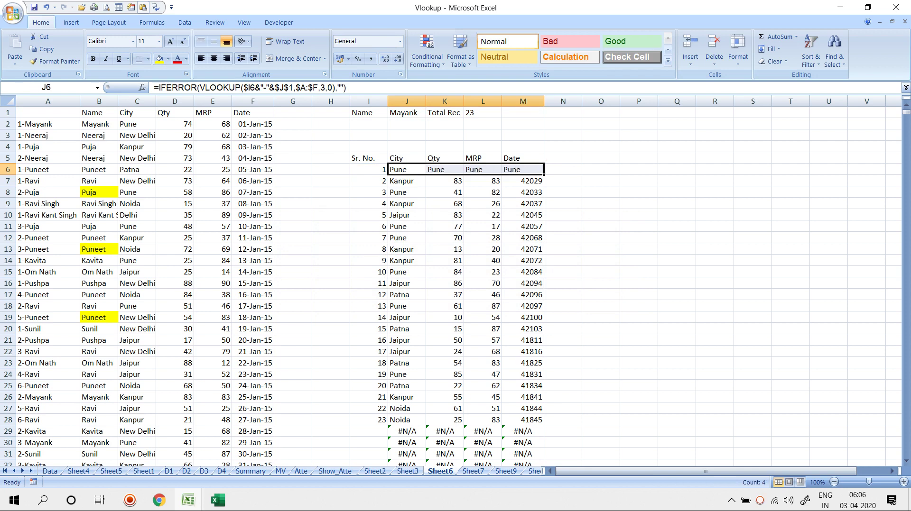
pyautogui.hotkey('ctrl', 'z')
pyautogui.hotkey('ctrl', 'r')
# Step: Set the VLOOKUP column index in the Qty formula in K6 to 4
pyautogui.press('Right')
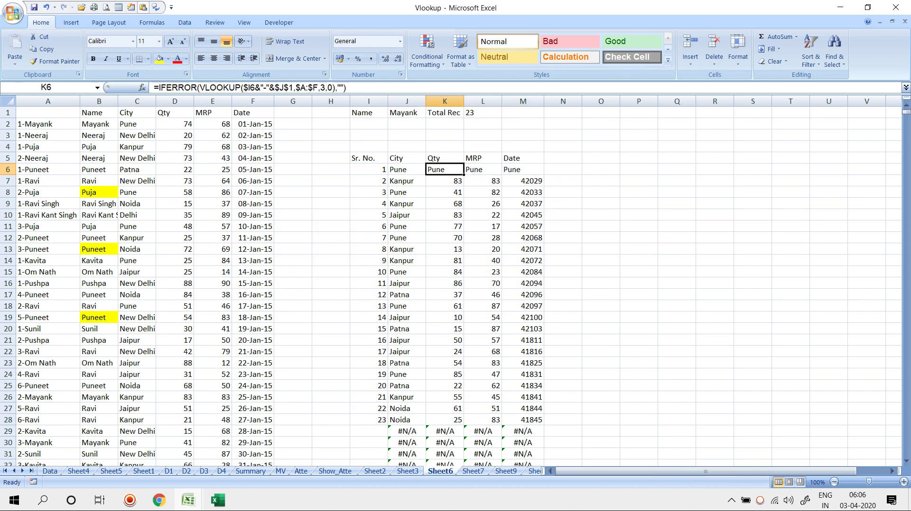
pyautogui.press('F2')
pyautogui.press('Left')
pyautogui.press('Left')
pyautogui.press('Left')
pyautogui.press('Left')
pyautogui.press('Left')
pyautogui.press('Left')
pyautogui.press('Left')
pyautogui.press('BackSpace')
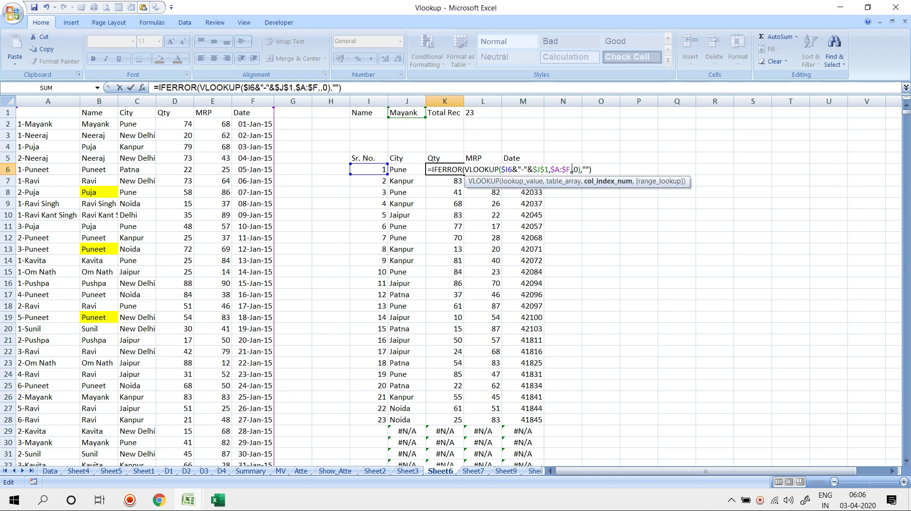
pyautogui.write('4')
pyautogui.press('Return')
# Step: Set the VLOOKUP column index in the MRP formula in L6 to 5
pyautogui.press('Up')
pyautogui.press('Right')
pyautogui.press('F2')
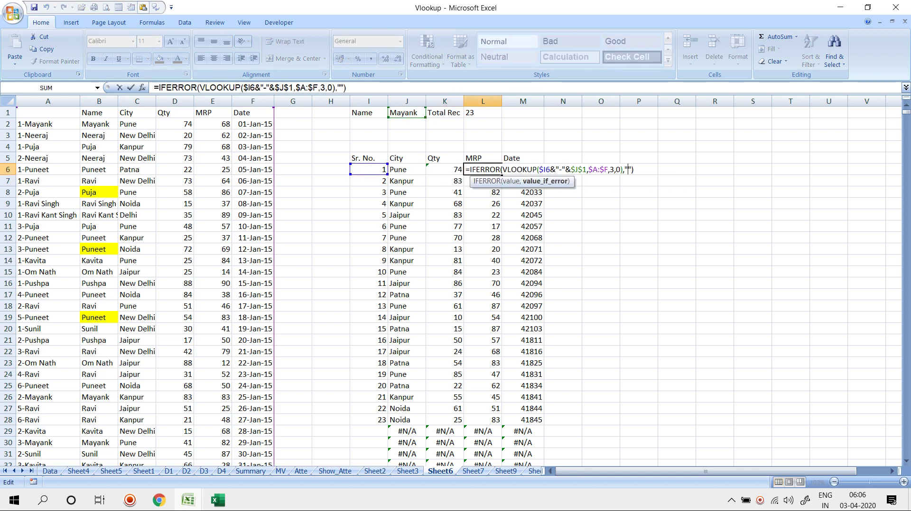
pyautogui.press('Left')
pyautogui.press('Left')
pyautogui.press('Left')
pyautogui.press('Left')
pyautogui.press('Left')
pyautogui.press('Left')
pyautogui.press('Left')
pyautogui.press('BackSpace')
pyautogui.write('5')
pyautogui.press('Return')
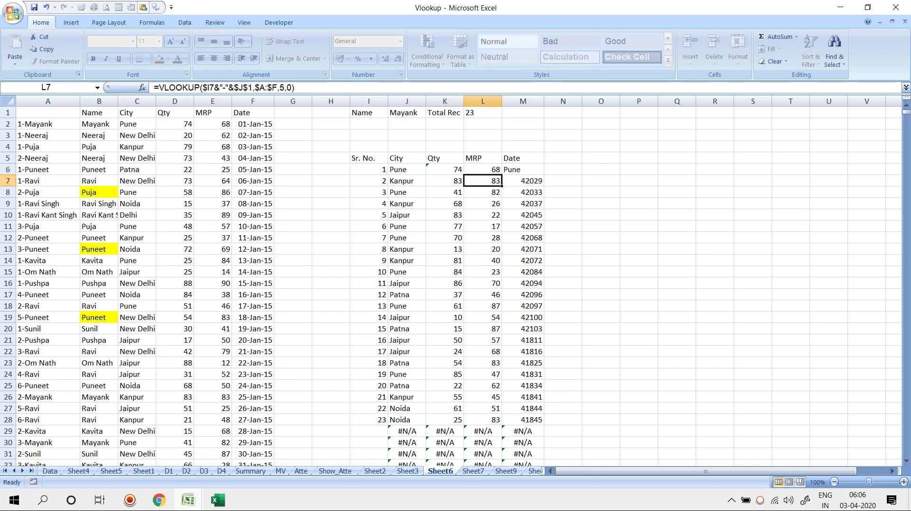
# Step: Set the VLOOKUP column index in the Date formula in M6 to 6
pyautogui.press('Up')
pyautogui.press('Right')
pyautogui.press('F2')
pyautogui.press('Left')
pyautogui.press('Left')
pyautogui.press('Left')
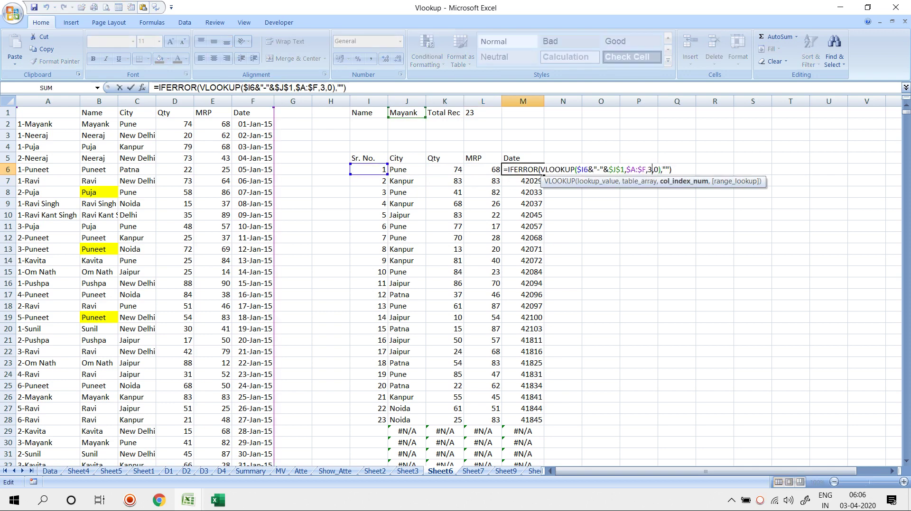
pyautogui.press('BackSpace')
pyautogui.write('6')
pyautogui.press('Return')
# Step: Fill the IFERROR formulas in J6:M6 down through row 120 and check the copied formulas in the Qty and MRP columns
pyautogui.press('Left')
pyautogui.press('Left')
pyautogui.press('Left')
pyautogui.press('Up')
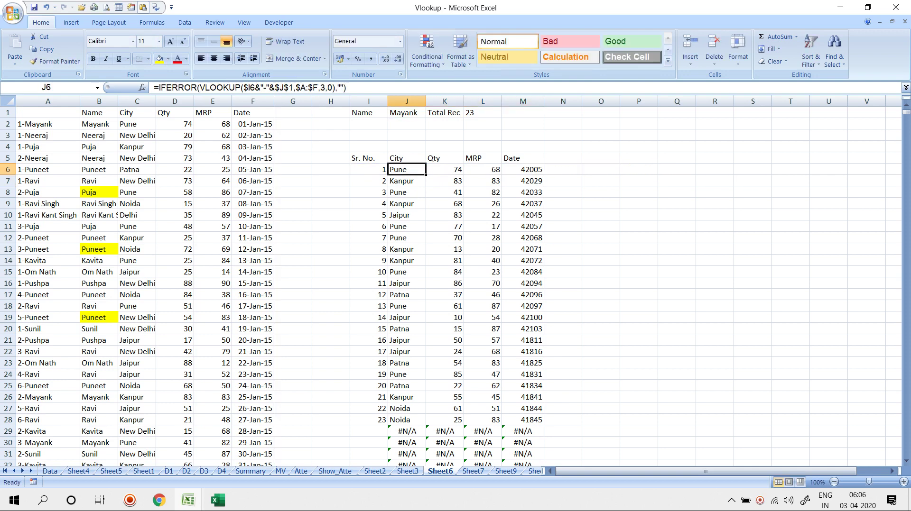
pyautogui.hotkey('shift', 'Right')
pyautogui.hotkey('shift', 'Right')
pyautogui.hotkey('shift', 'Right')
pyautogui.hotkey('ctrl', 'shift', 'Down')
pyautogui.hotkey('ctrl', 'd')
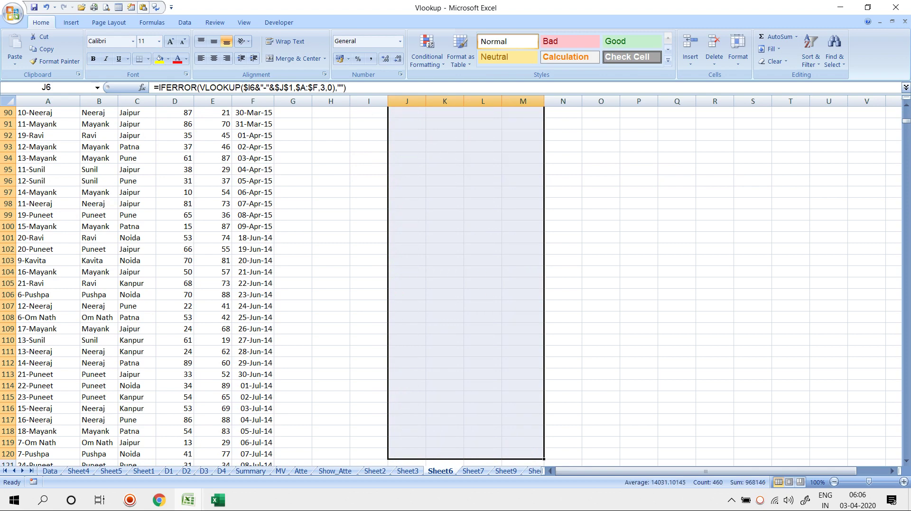
pyautogui.scroll(20, 445, 215)
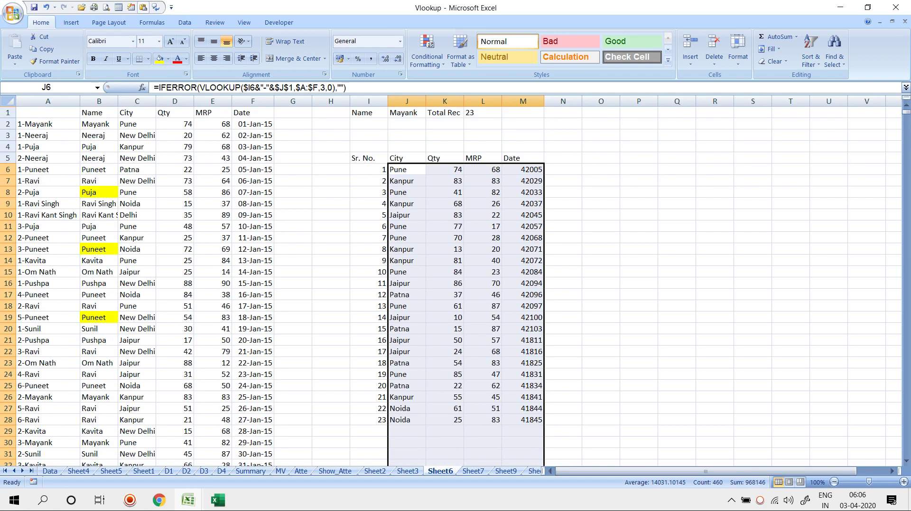
pyautogui.click(445, 214)
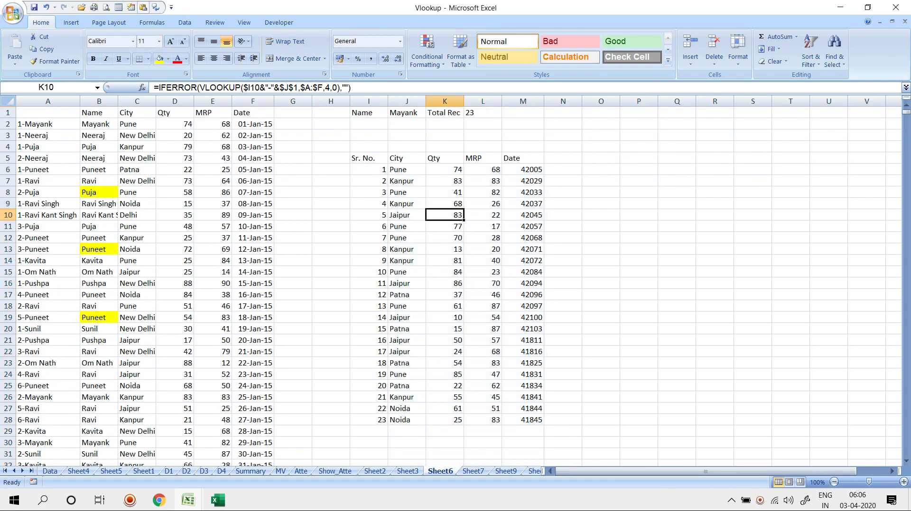
pyautogui.click(483, 226)
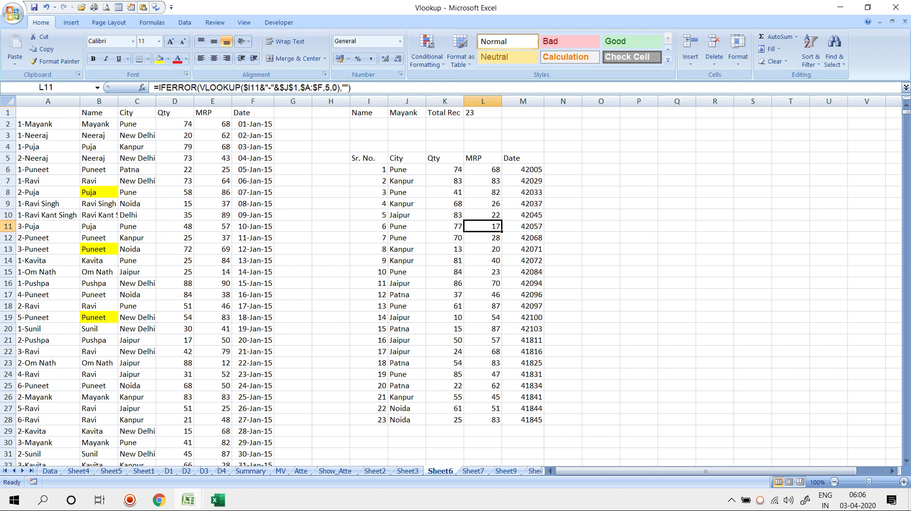
# Step: Enter the label TOTAL in I29, directly below the last serial number
pyautogui.scroll(-2, 456, 284)
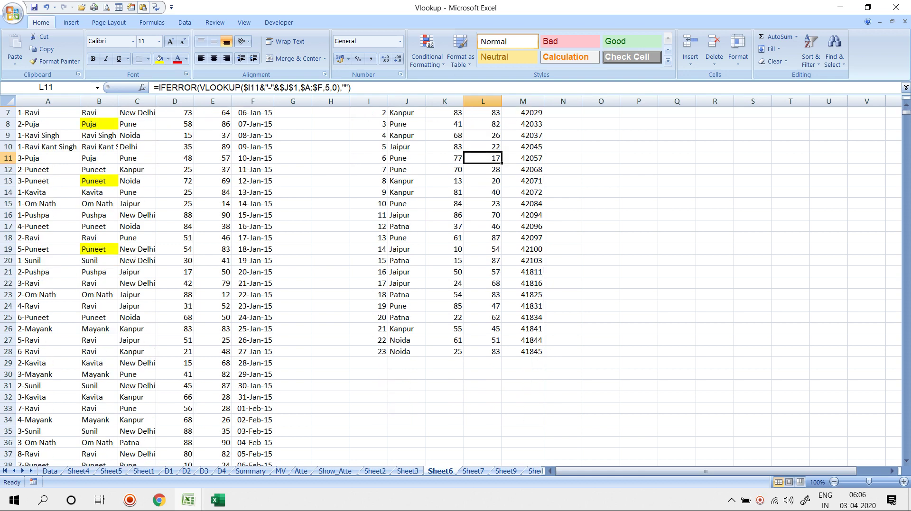
pyautogui.click(369, 364)
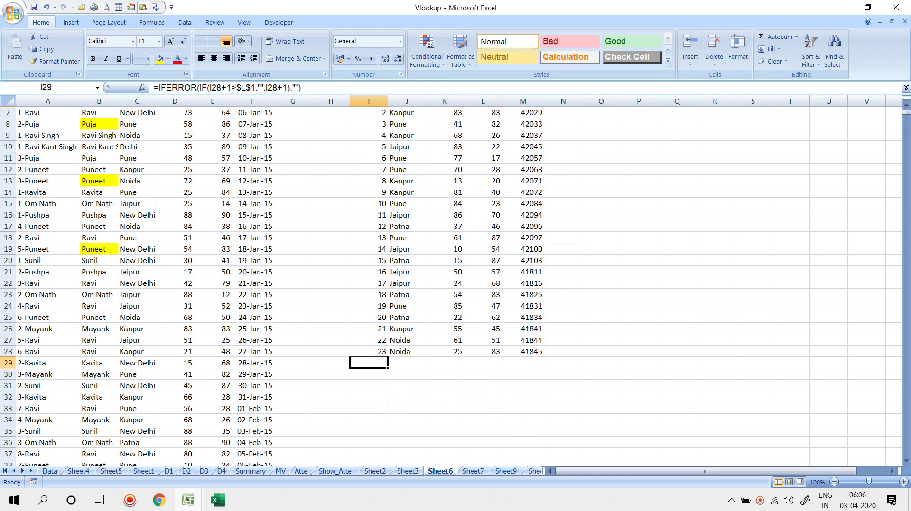
pyautogui.scroll(1, 271, 288)
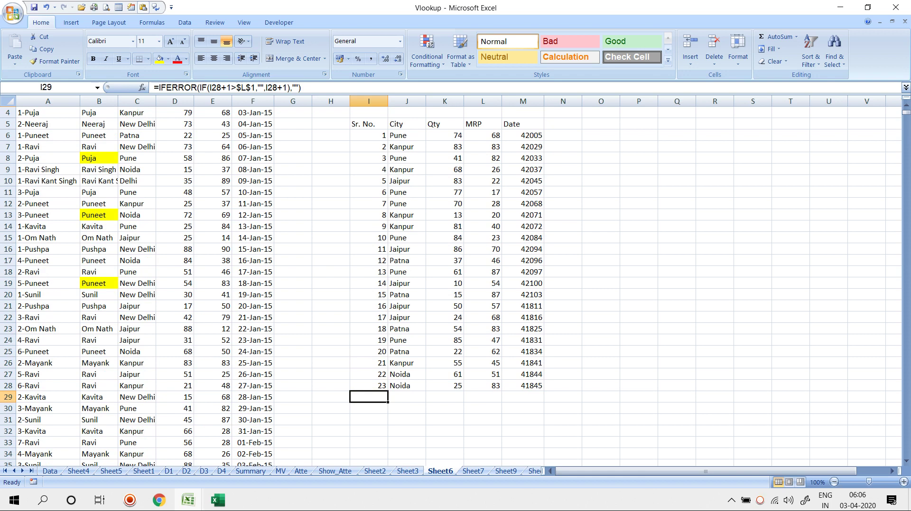
pyautogui.write('TOTAL')
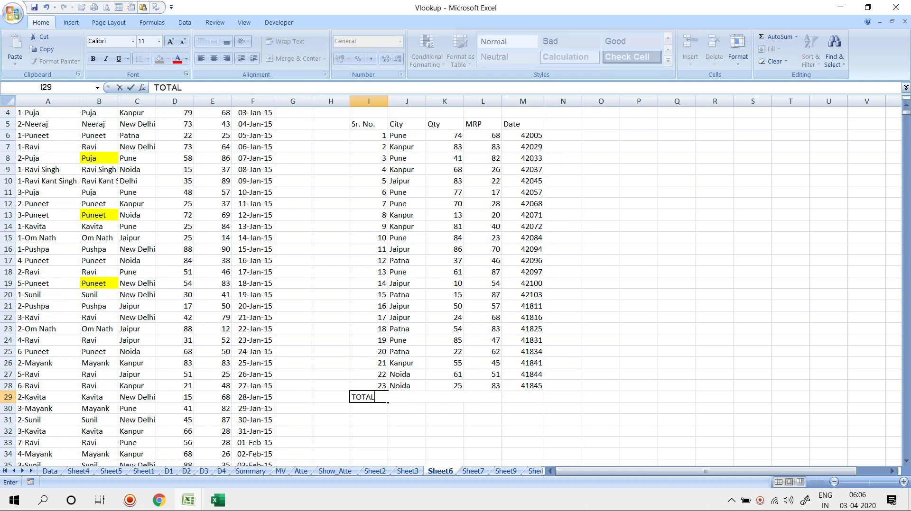
pyautogui.press('Return')
# Step: Total the Qty column in K29 with =SUM(K6:K28)
pyautogui.press('Up')
pyautogui.press('Right')
pyautogui.press('Right')
pyautogui.write('=')
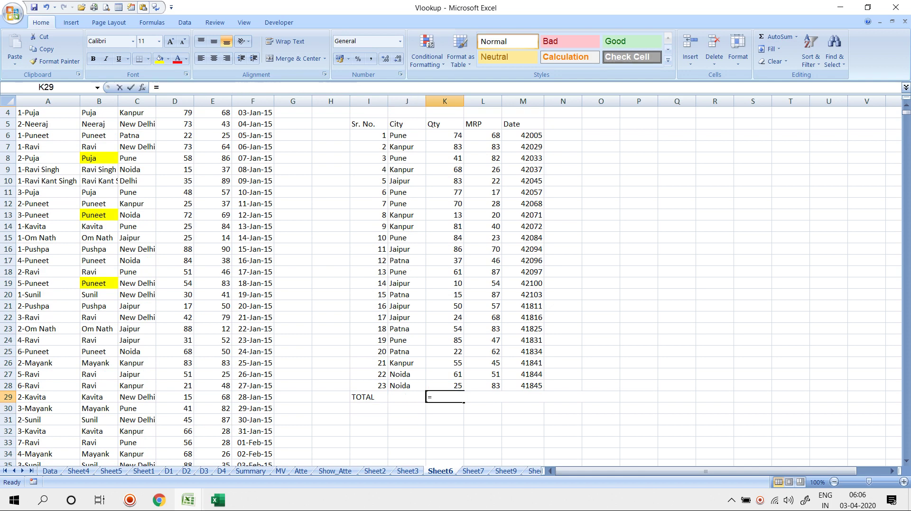
pyautogui.write('SUM(')
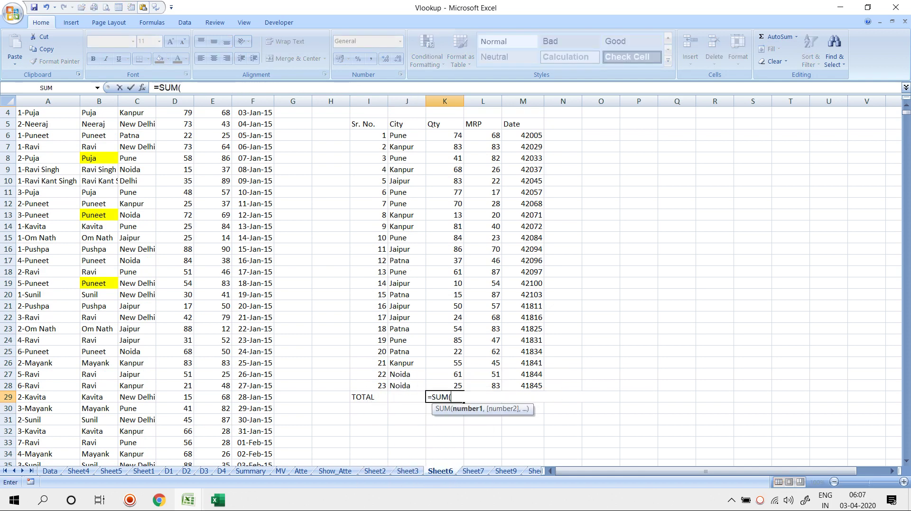
pyautogui.moveTo(444, 386); pyautogui.dragTo(448, 123)
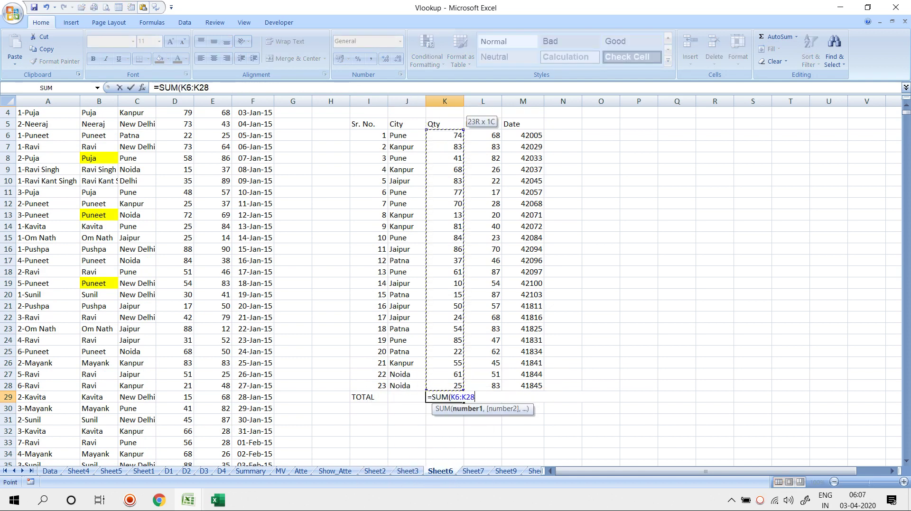
pyautogui.write(')')
pyautogui.press('Return')
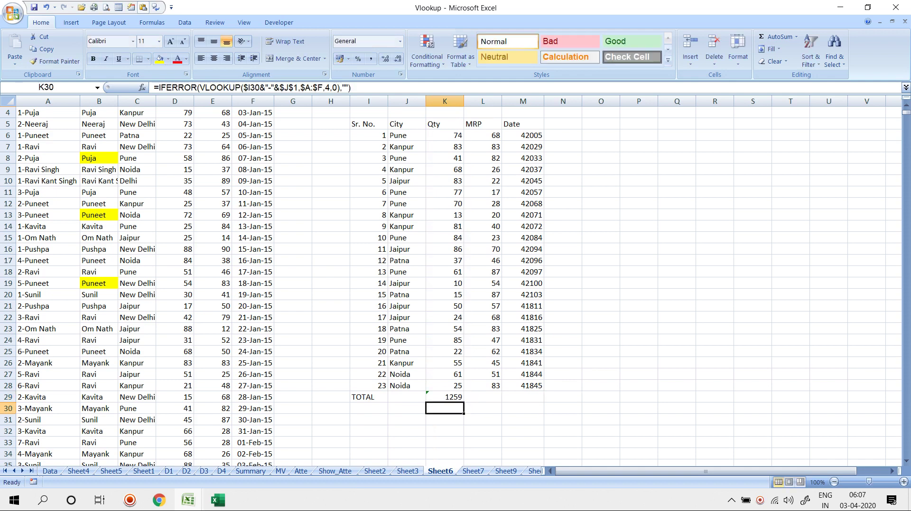
pyautogui.scroll(1, 271, 287)
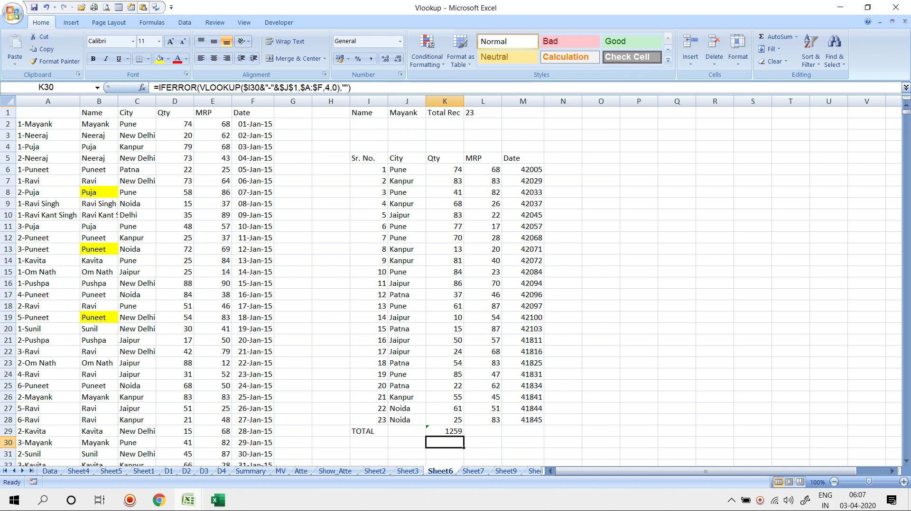
# Step: Switch to Sheet7 and inspect the name and city criteria, the Qty lookup formula in K4 and the helper key formula in A2
pyautogui.hotkey('ctrl', 'pagedown')
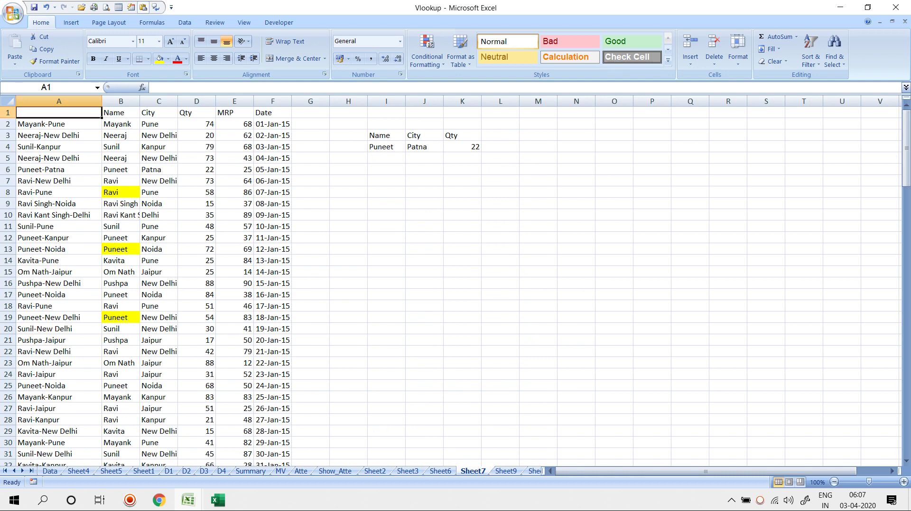
pyautogui.click(386, 147)
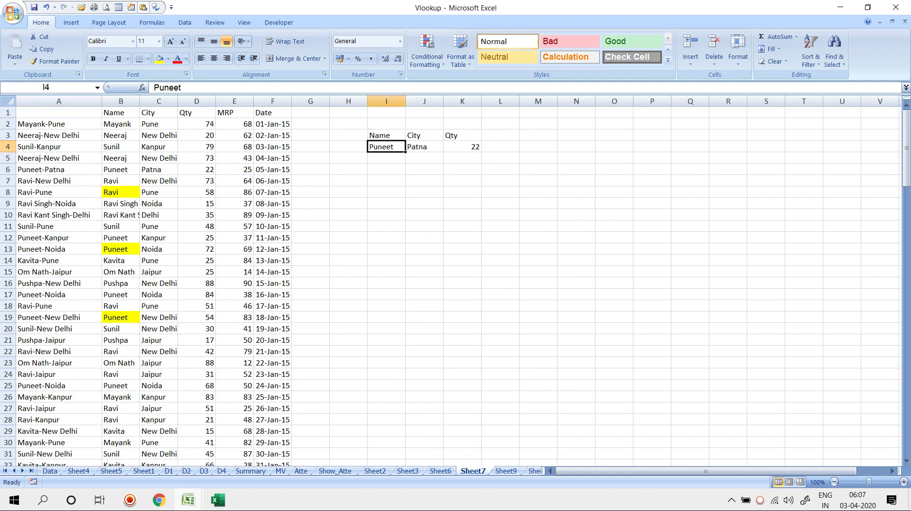
pyautogui.click(424, 147)
pyautogui.click(462, 147)
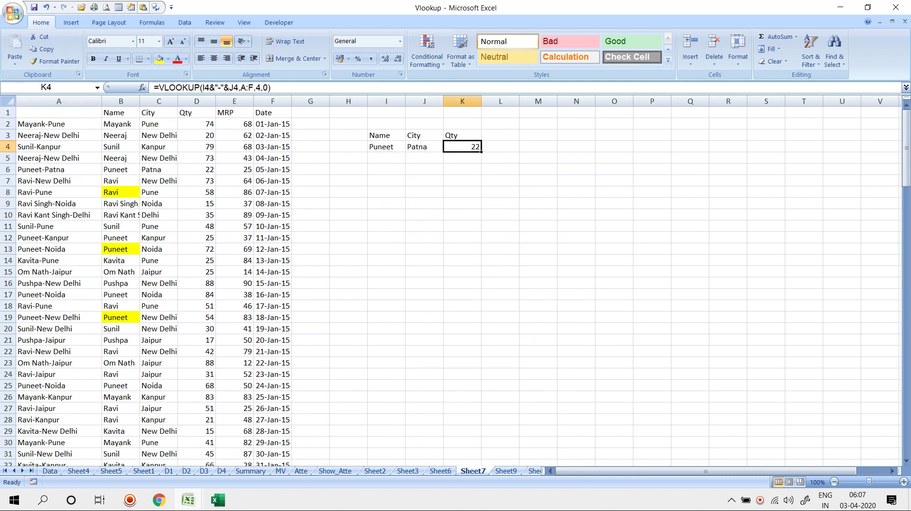
pyautogui.click(59, 125)
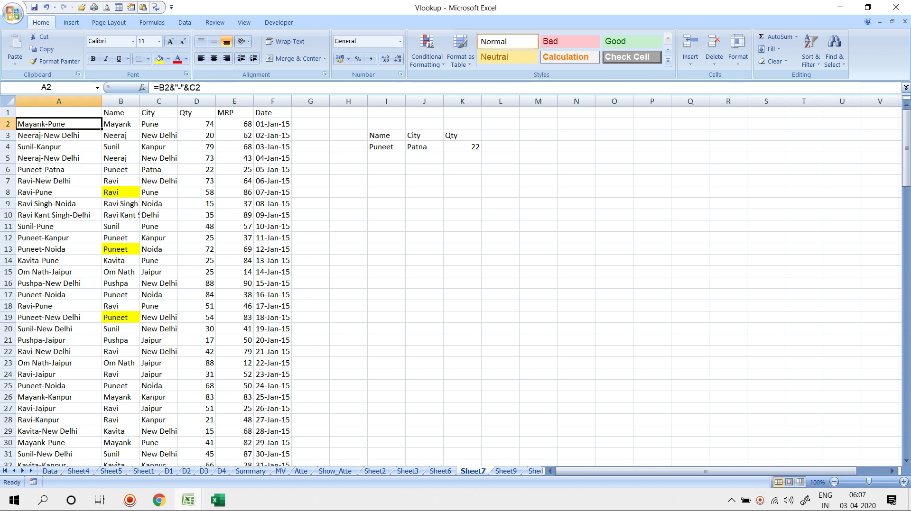
# Step: Clear the existing Qty lookup formula from K4
pyautogui.click(500, 147)
pyautogui.press('Left')
pyautogui.press('Delete')
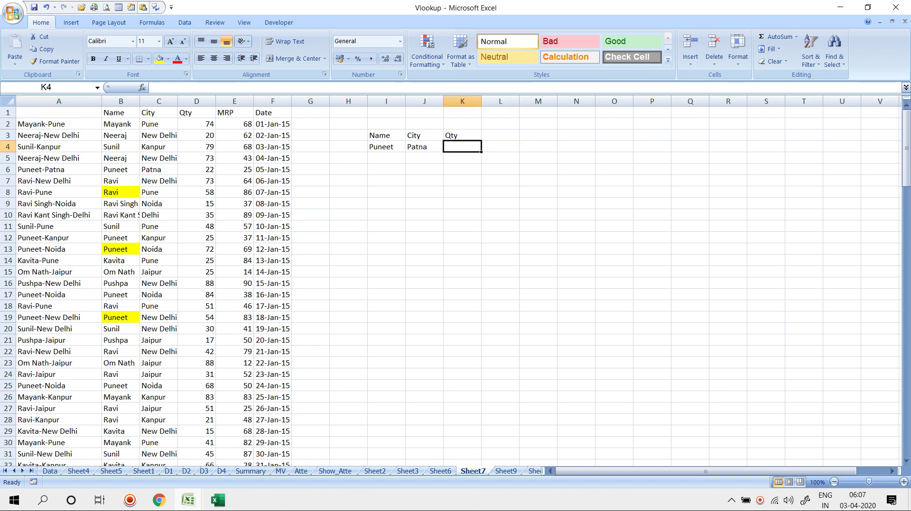
pyautogui.write('=COUNT')
pyautogui.press('BackSpace')
pyautogui.press('BackSpace')
pyautogui.press('BackSpace')
pyautogui.press('BackSpace')
pyautogui.press('BackSpace')
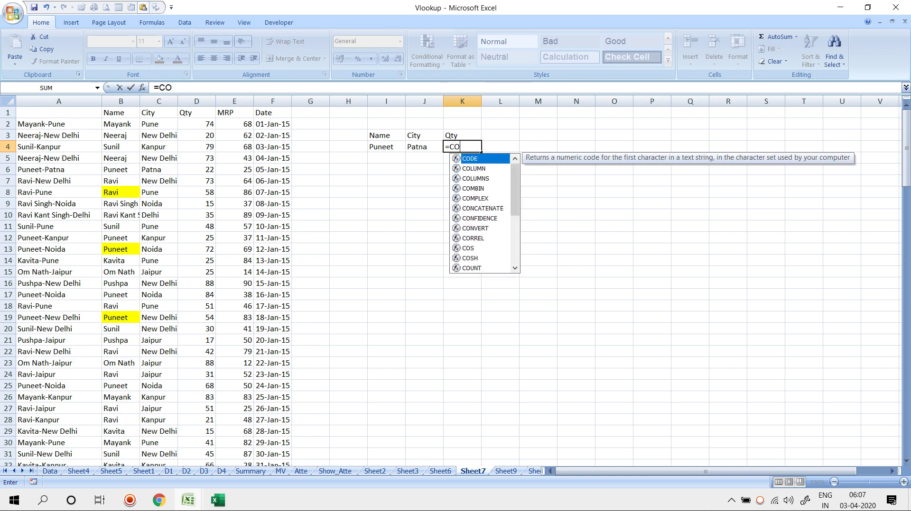
# Step: Start a VLOOKUP in K4 whose lookup value joins the name and city criteria as I4&"-"&J4
pyautogui.write('VLO')
pyautogui.press('Tab')
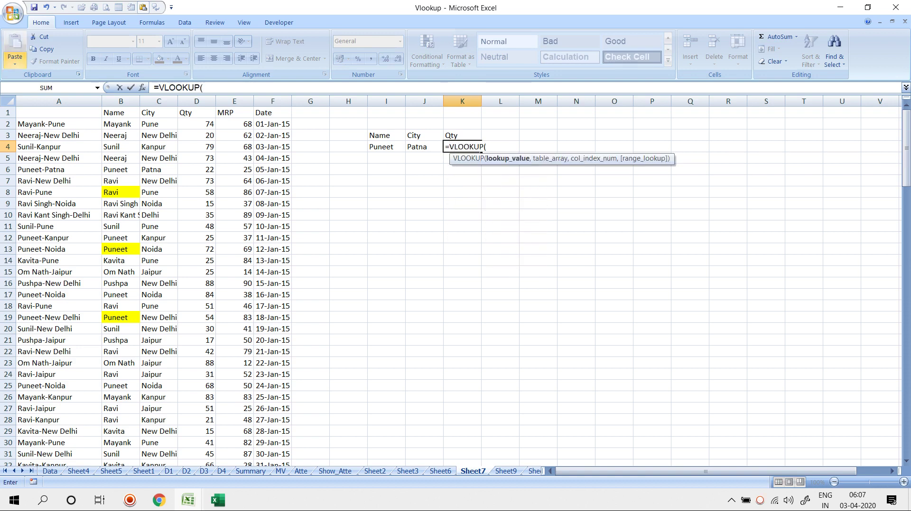
pyautogui.moveTo(59, 101); pyautogui.dragTo(164, 102)
pyautogui.press('BackSpace')
pyautogui.press('BackSpace')
pyautogui.press('BackSpace')
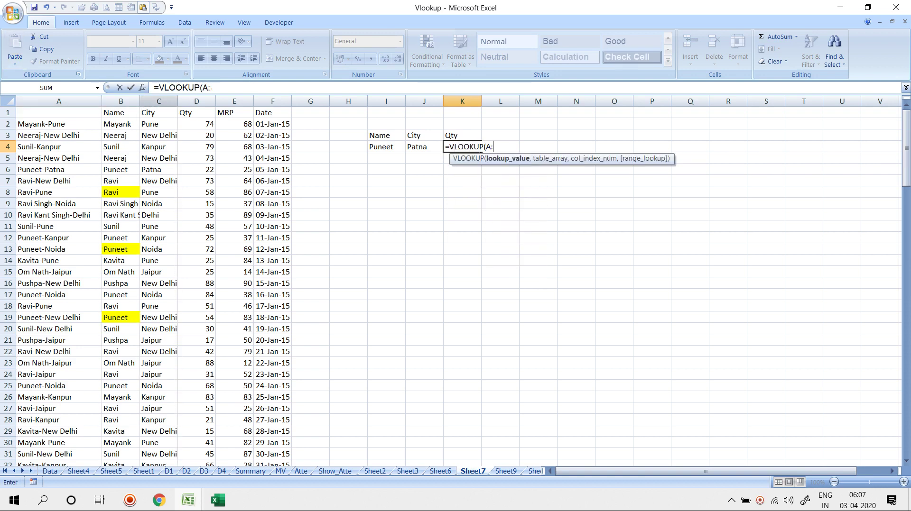
pyautogui.press('Left')
pyautogui.press('Left')
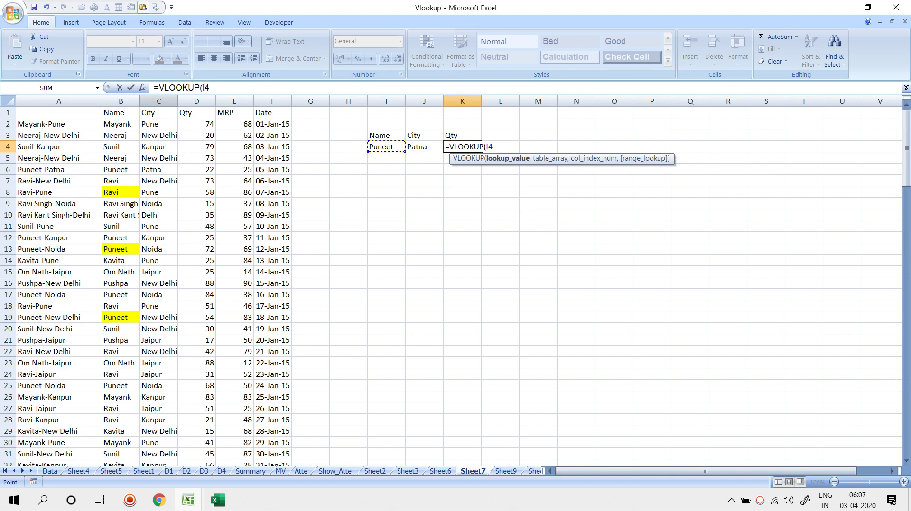
pyautogui.write('&"-"&')
pyautogui.press('Left')
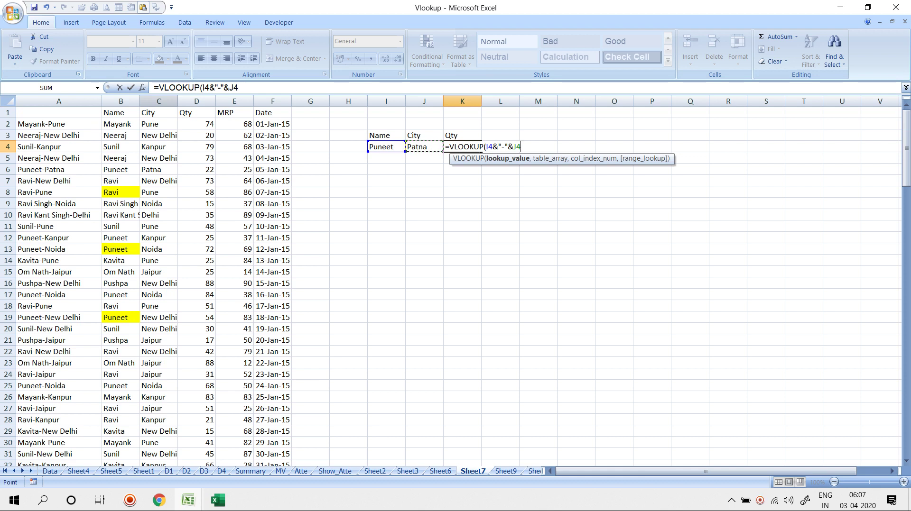
# Step: Complete the K4 VLOOKUP with columns A:F as the table and 4 as the column index
pyautogui.write(',')
pyautogui.moveTo(59, 101); pyautogui.dragTo(273, 101)
pyautogui.write(',')
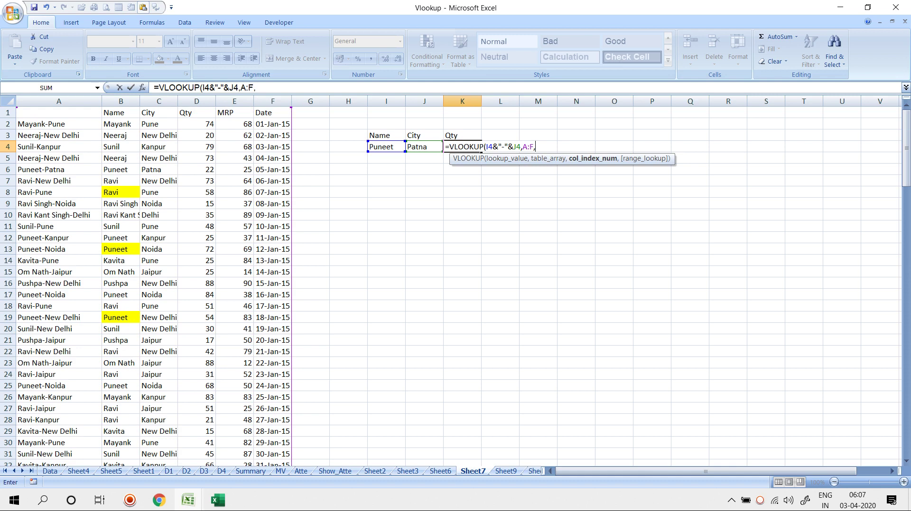
pyautogui.write('4')
pyautogui.press('Return')
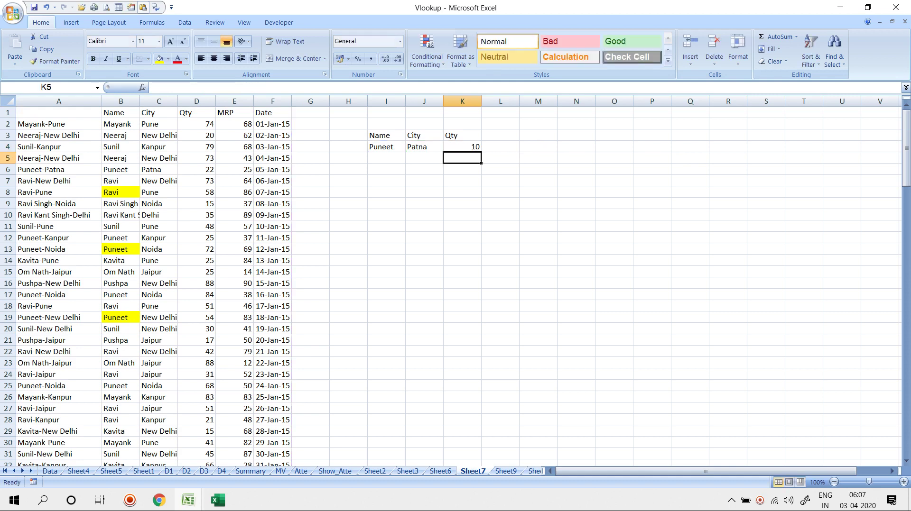
# Step: Look at Sheet9, then switch to the Book1 workbook and review the available Lookup & Reference functions, including TRANSPOSE
pyautogui.hotkey('ctrl', 'pagedown')
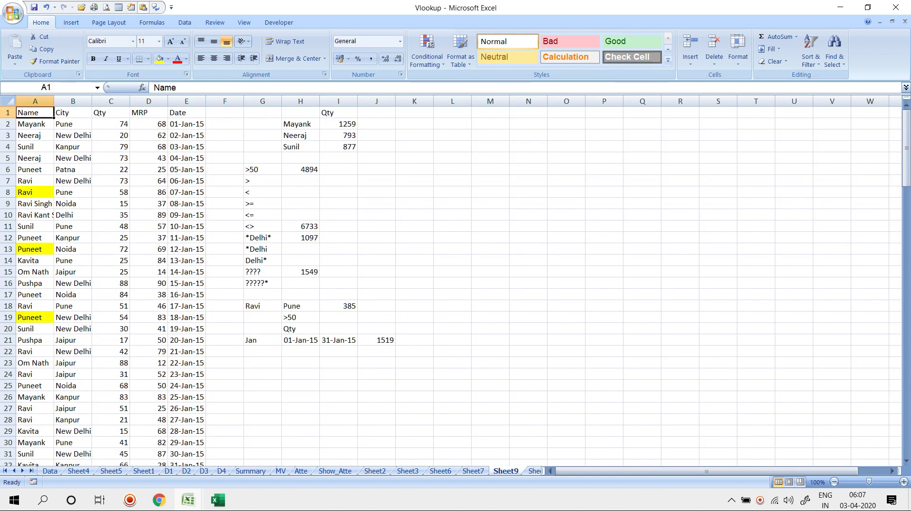
pyautogui.hotkey('ctrl', 'pagedown')
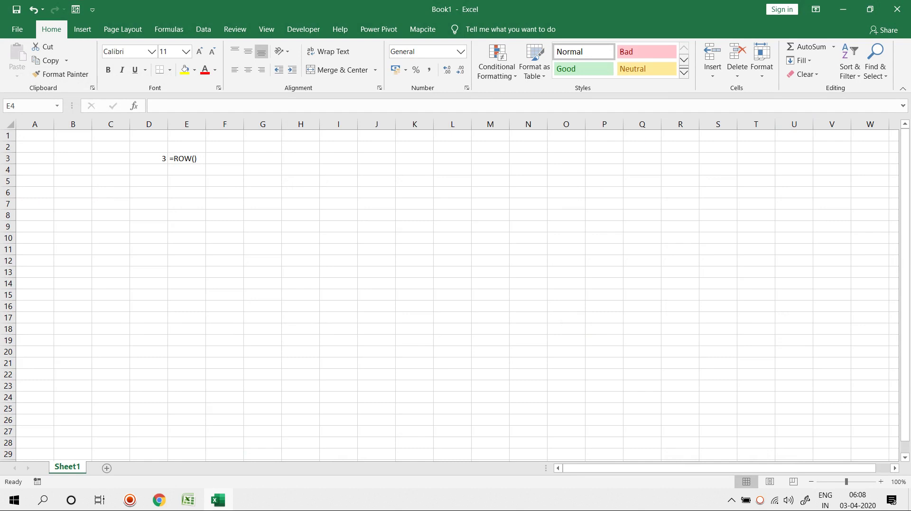
pyautogui.click(169, 29)
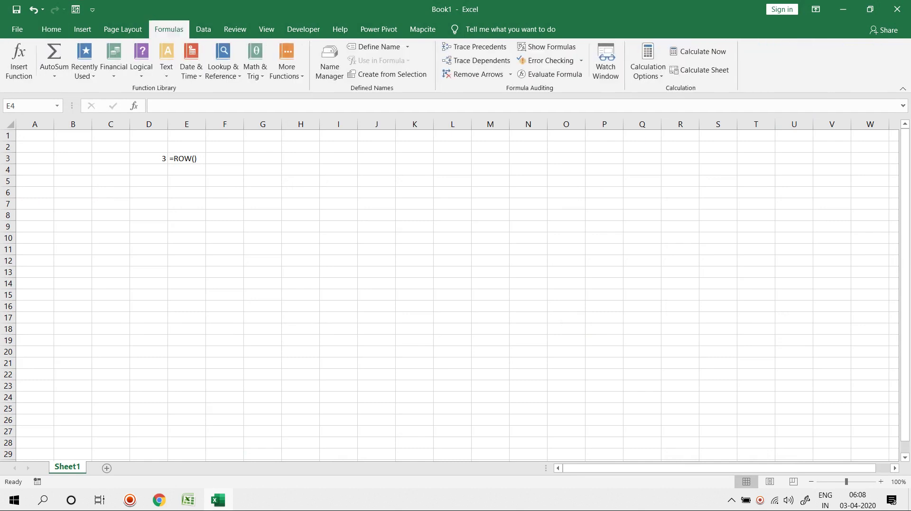
pyautogui.click(223, 71)
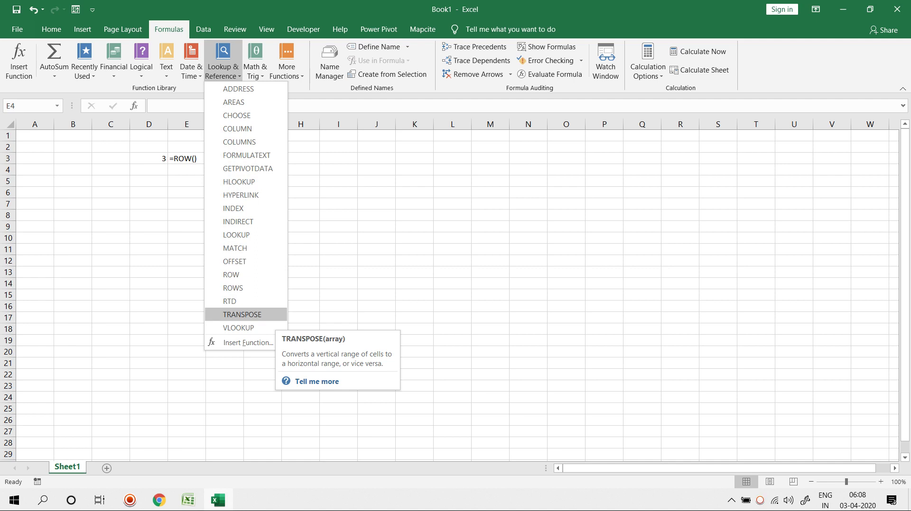
pyautogui.press('Escape')
# Step: Enter the numbers 1 to 8 down cells F4:F11 of Book1's Sheet1
pyautogui.click(225, 170)
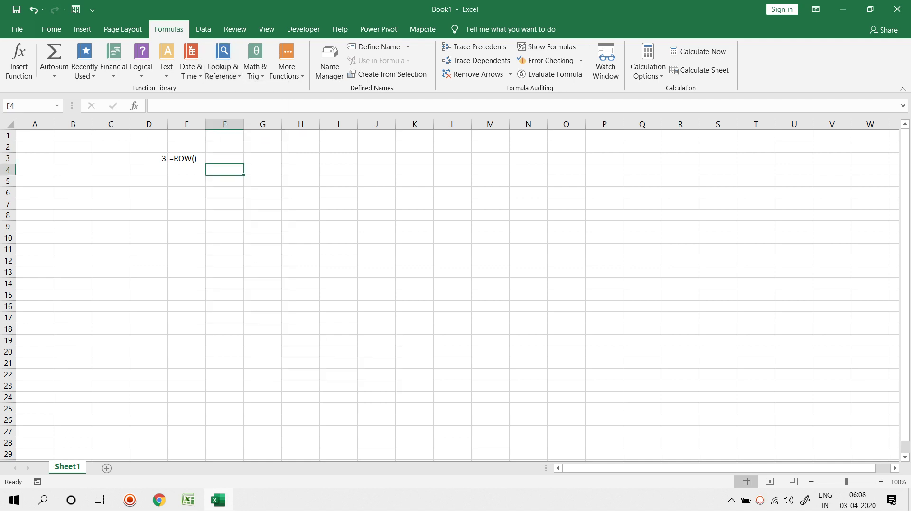
pyautogui.write('1')
pyautogui.press('Return')
pyautogui.write('2')
pyautogui.press('Return')
pyautogui.write('3')
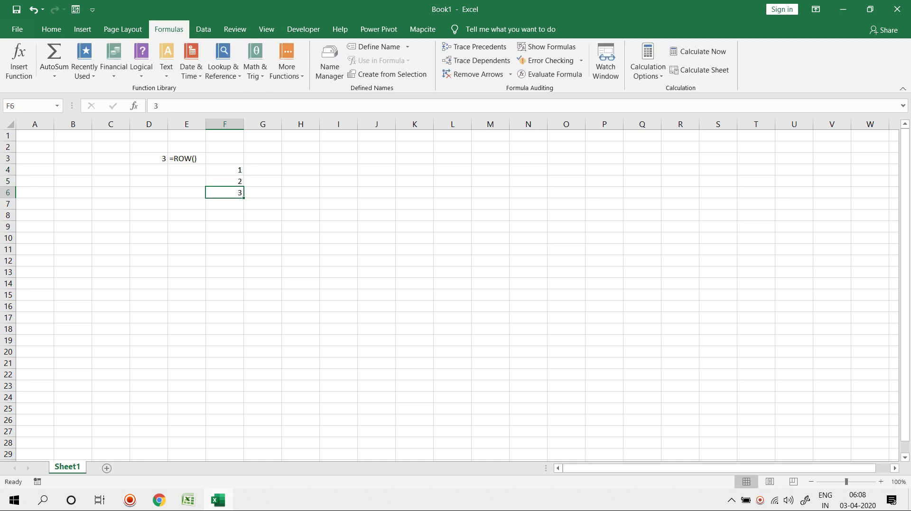
pyautogui.press('Return')
pyautogui.write('4')
pyautogui.press('Return')
pyautogui.write('5')
pyautogui.press('Return')
pyautogui.write('6')
pyautogui.press('Return')
pyautogui.write('7')
pyautogui.press('Return')
pyautogui.write('8')
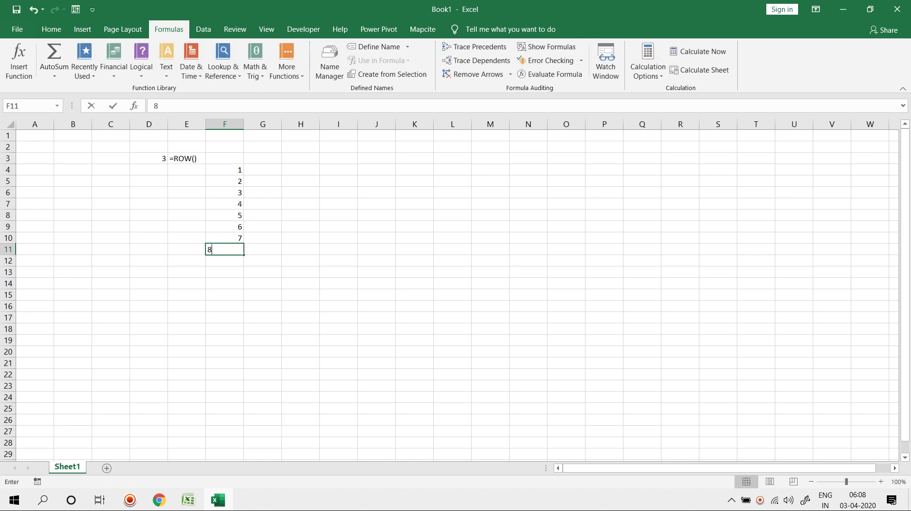
pyautogui.press('Return')
# Step: Try transposing only F4 into I4 with the array formula =TRANSPOSE(F4) and inspect the formula
pyautogui.click(338, 169)
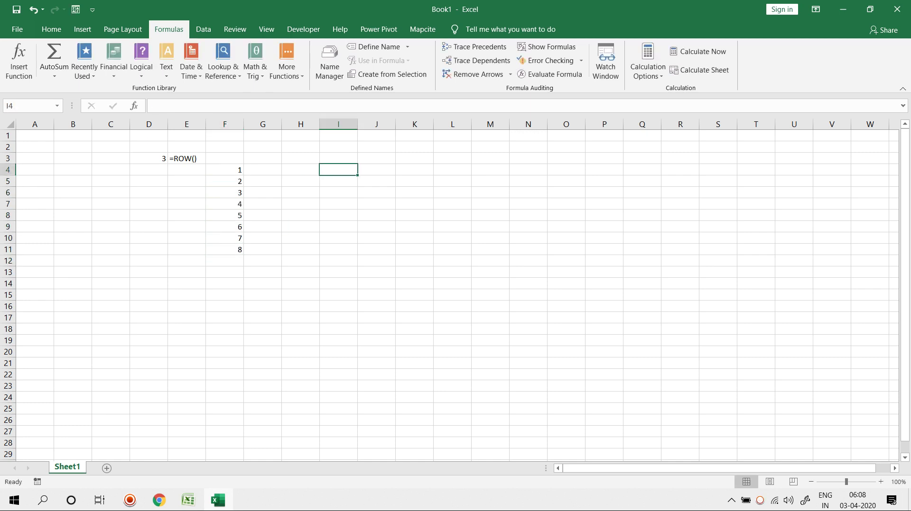
pyautogui.write('=TRAN')
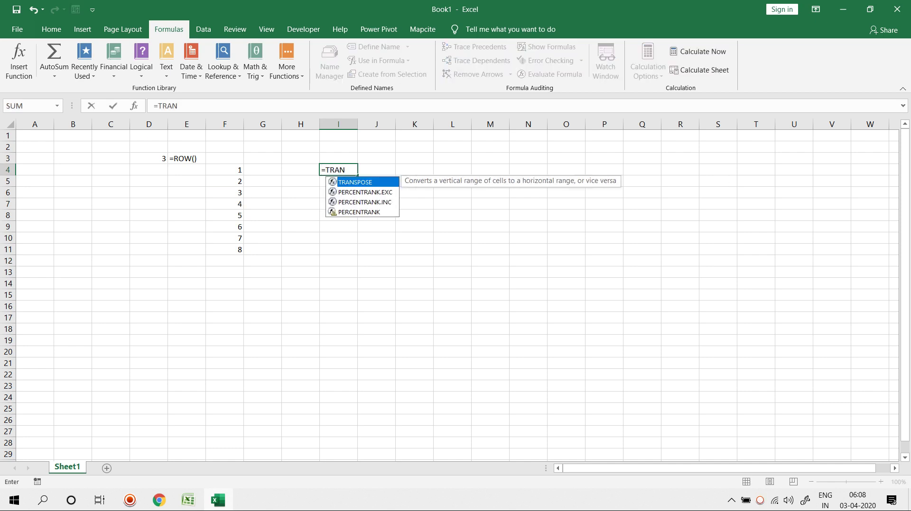
pyautogui.press('Tab')
pyautogui.press('Left')
pyautogui.press('Left')
pyautogui.press('Left')
pyautogui.hotkey('ctrl', 'shift', 'Return')
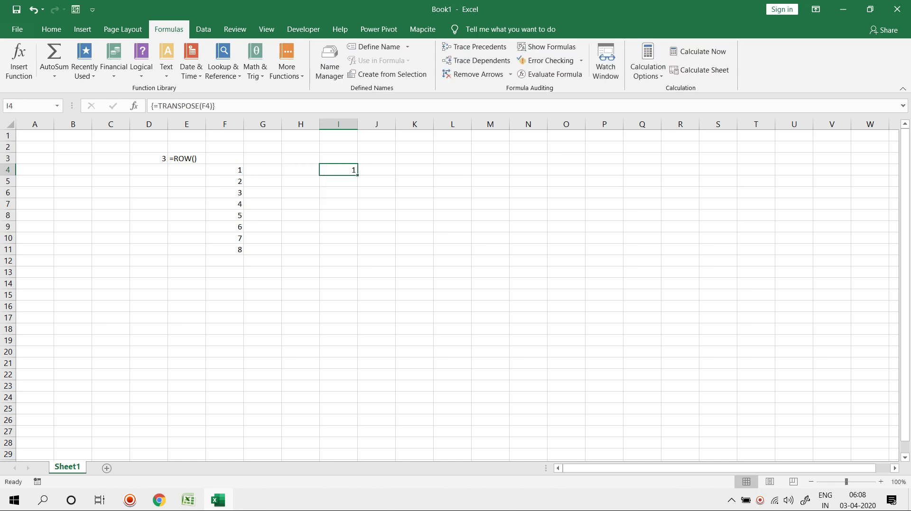
pyautogui.press('F2')
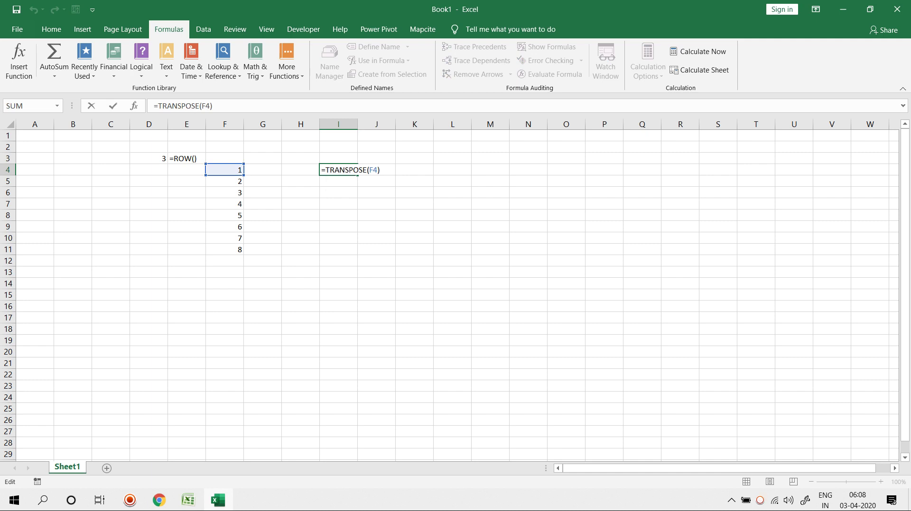
pyautogui.press('Escape')
# Step: Enter =TRANSPOSE(F4:F11) in I4, replacing the single-cell formula
pyautogui.write('=TRAN')
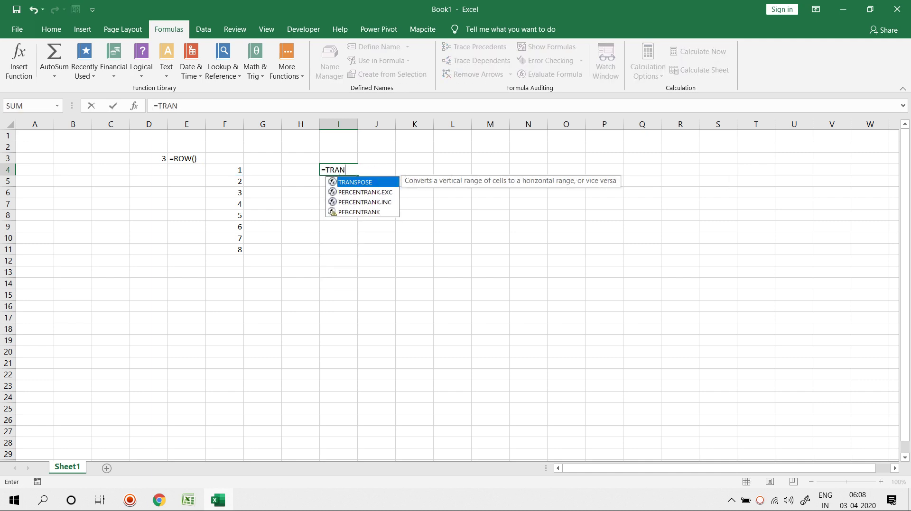
pyautogui.press('Tab')
pyautogui.press('Left')
pyautogui.press('Left')
pyautogui.press('Left')
pyautogui.hotkey('ctrl', 'shift', 'Down')
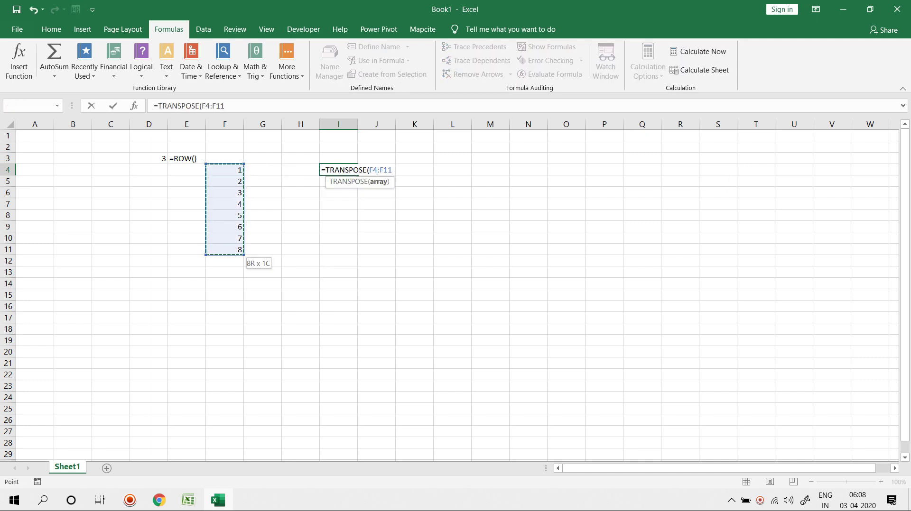
pyautogui.hotkey('ctrl', 'Return')
# Step: Extend the TRANSPOSE formula across I4:P4 as an eight-cell array formula
pyautogui.hotkey('shift', 'Right')
pyautogui.hotkey('shift', 'Right')
pyautogui.hotkey('shift', 'Right')
pyautogui.hotkey('shift', 'Right')
pyautogui.hotkey('shift', 'Right')
pyautogui.hotkey('shift', 'Right')
pyautogui.hotkey('shift', 'Right')
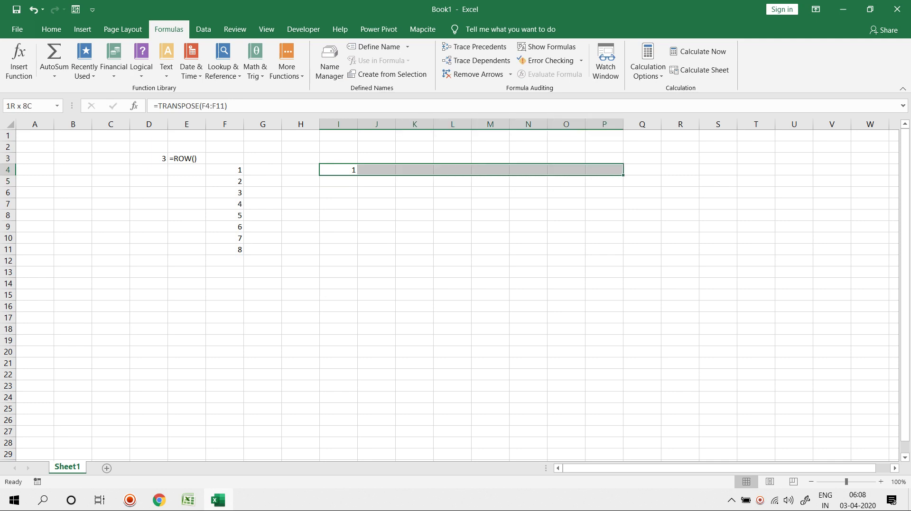
pyautogui.press('F2')
pyautogui.hotkey('ctrl', 'shift', 'Return')
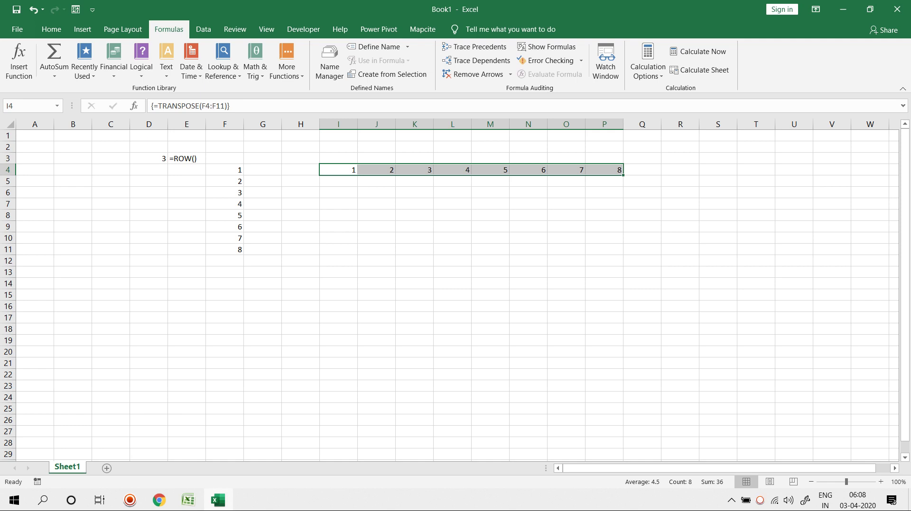
# Step: Open the list of Lookup & Reference functions
pyautogui.click(222, 62)
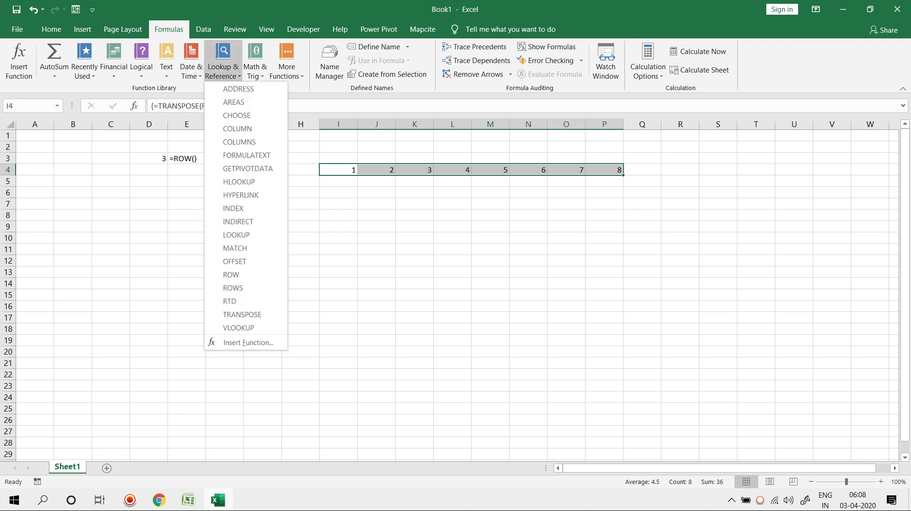